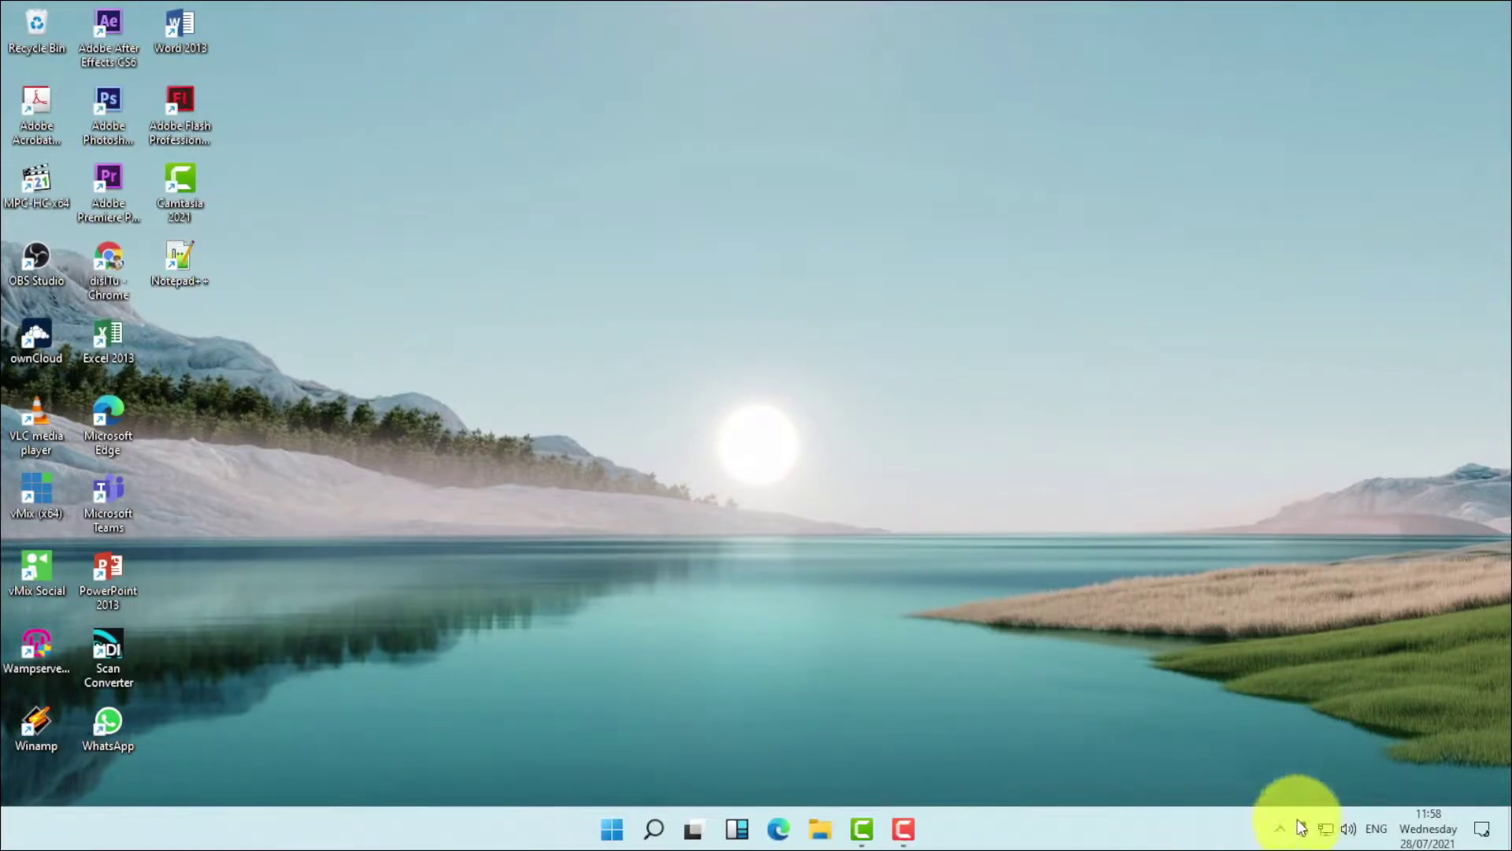
pyautogui.click(1280, 828)
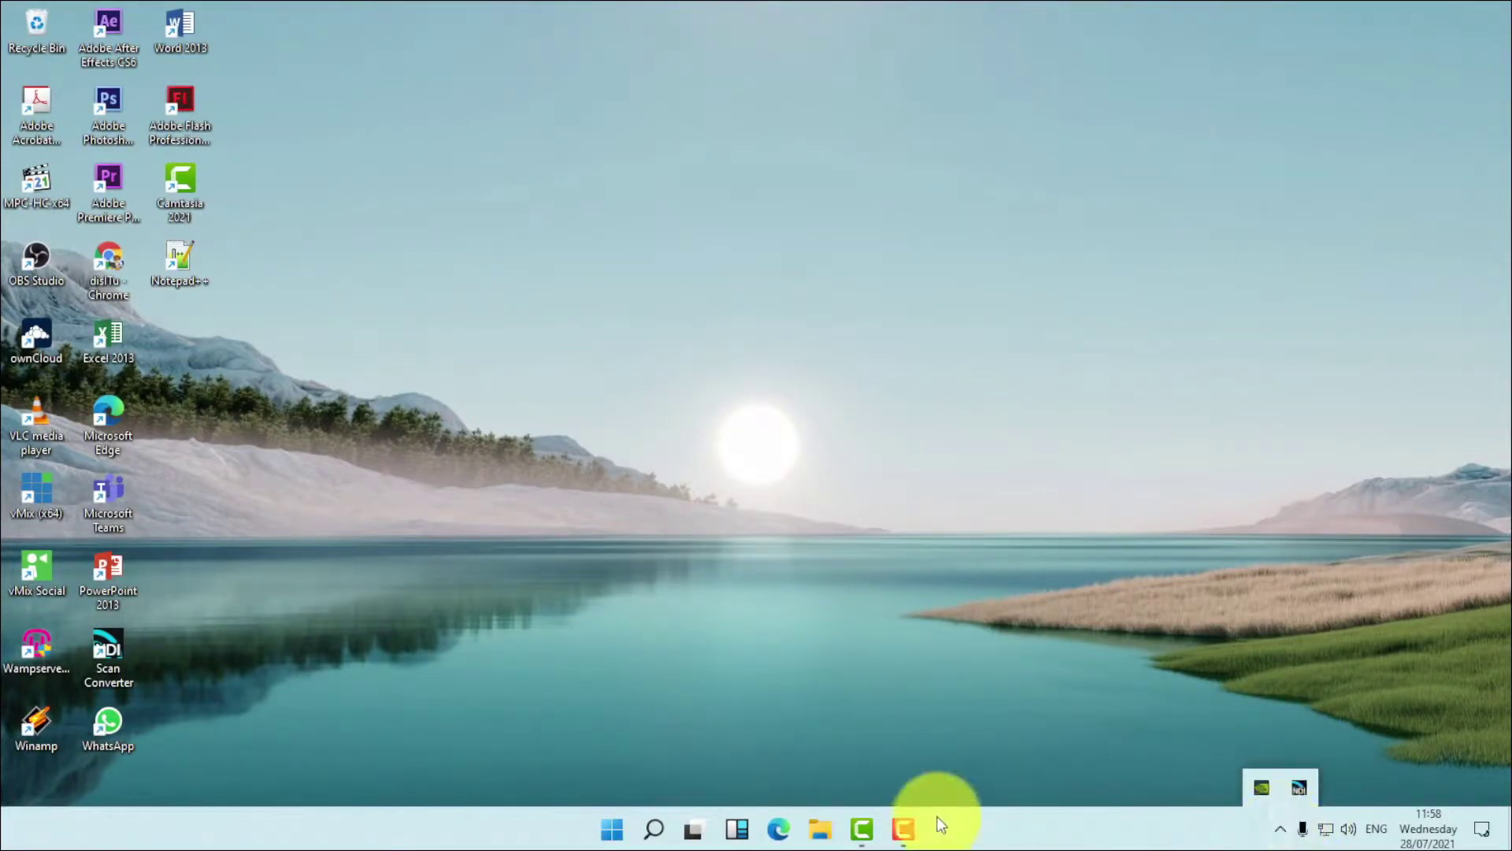
pyautogui.click(903, 827)
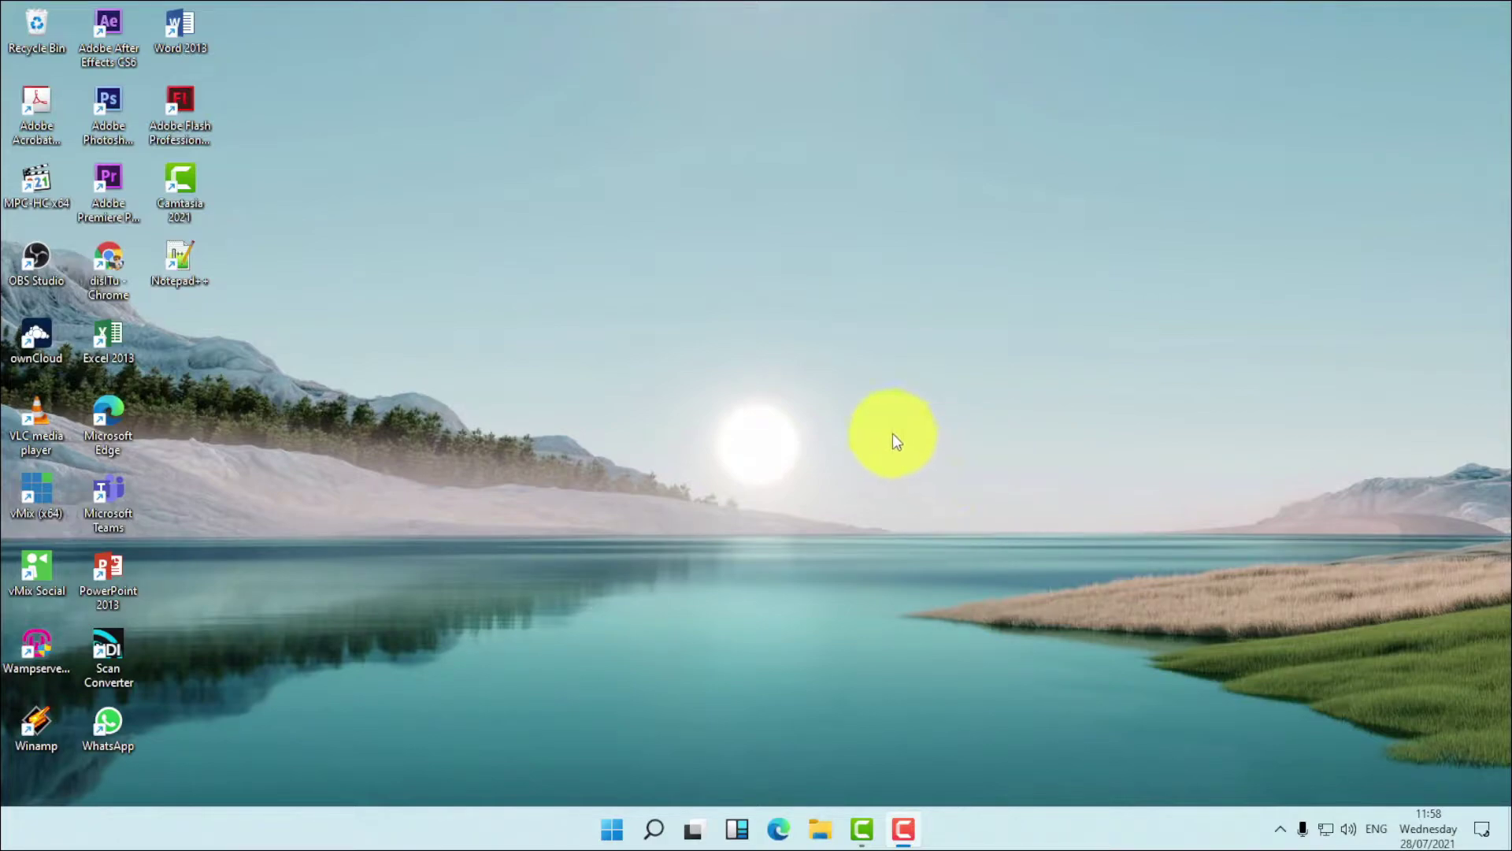
# - Launch Adobe Flash Professional, create a new ActionScript 2.0 document, and fit the stage in the window
pyautogui.doubleClick(181, 103)
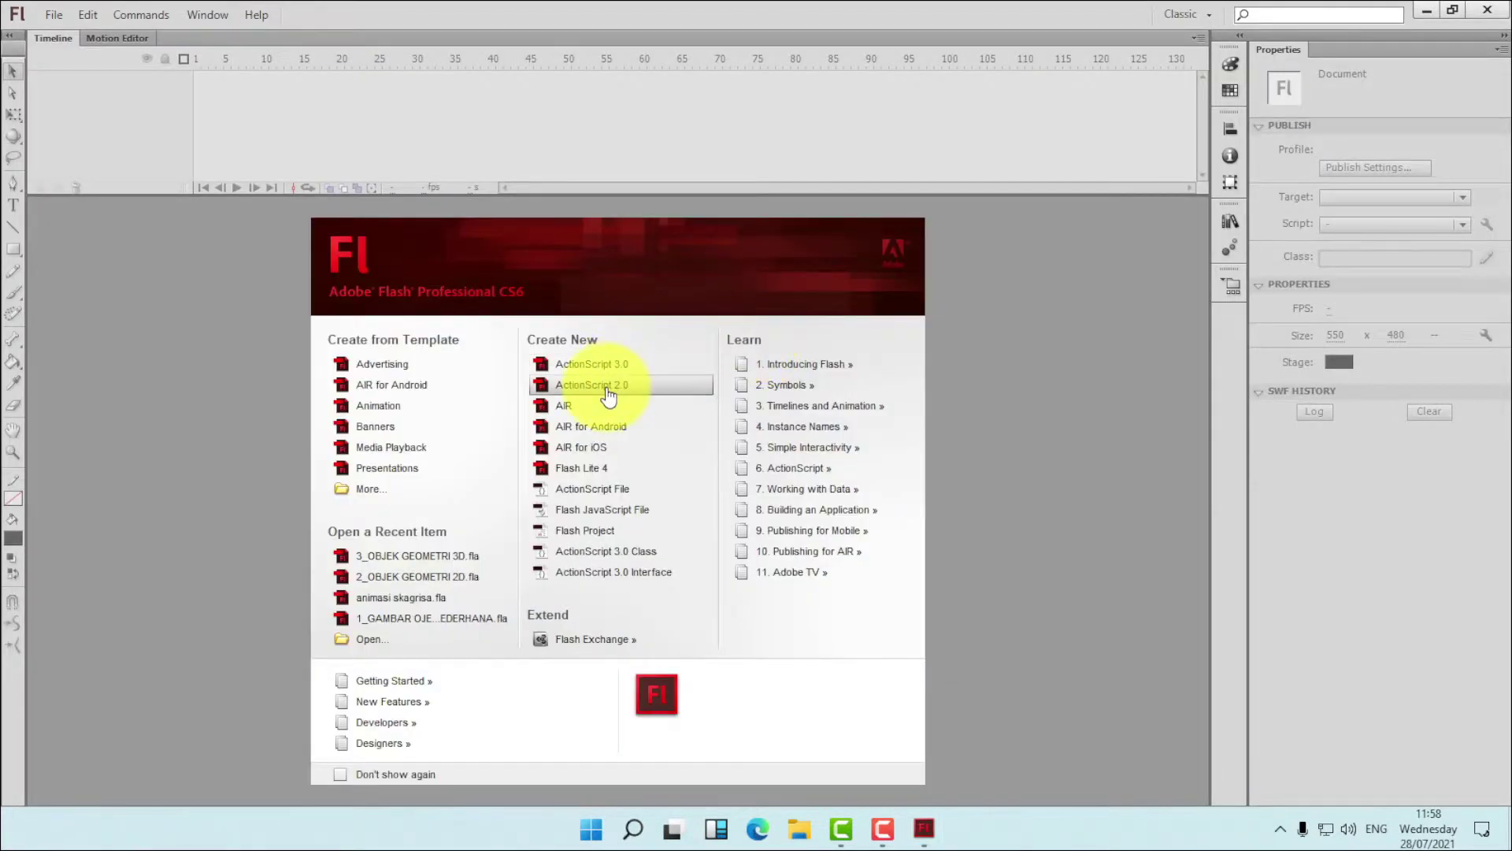
pyautogui.click(618, 390)
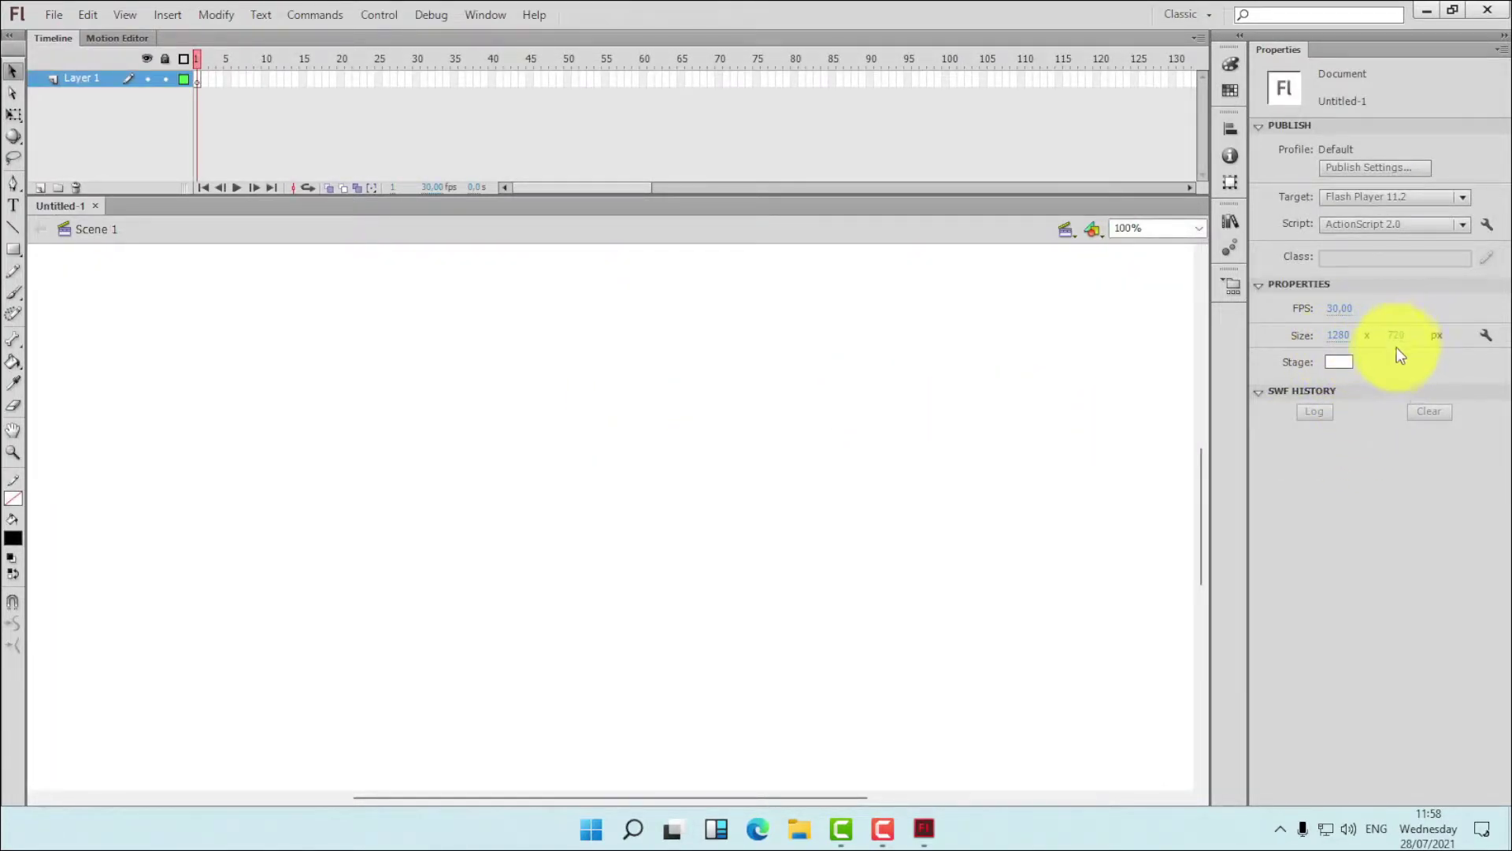
pyautogui.click(1196, 228)
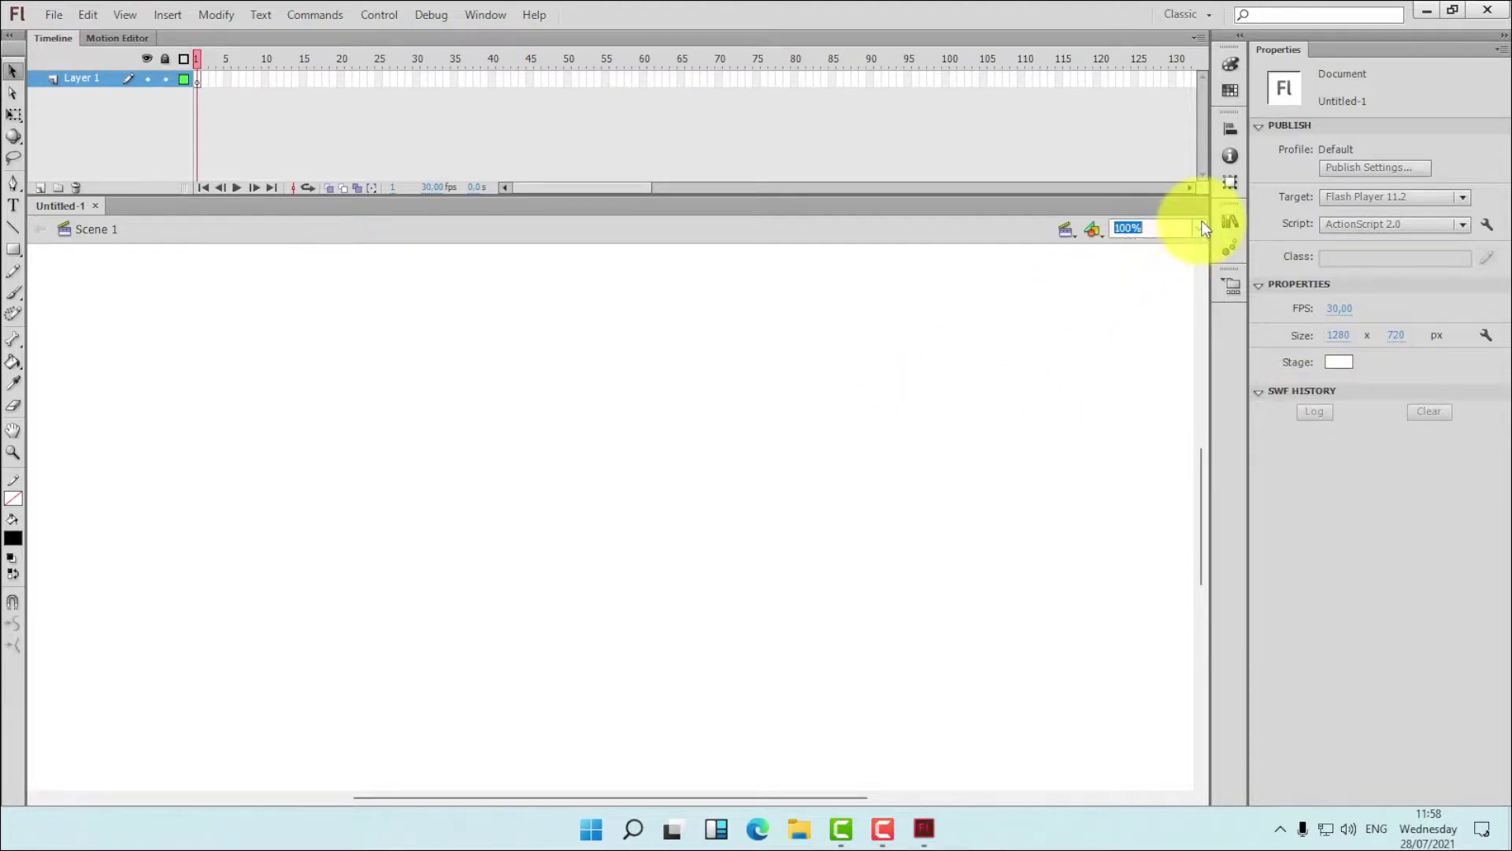
pyautogui.click(1161, 249)
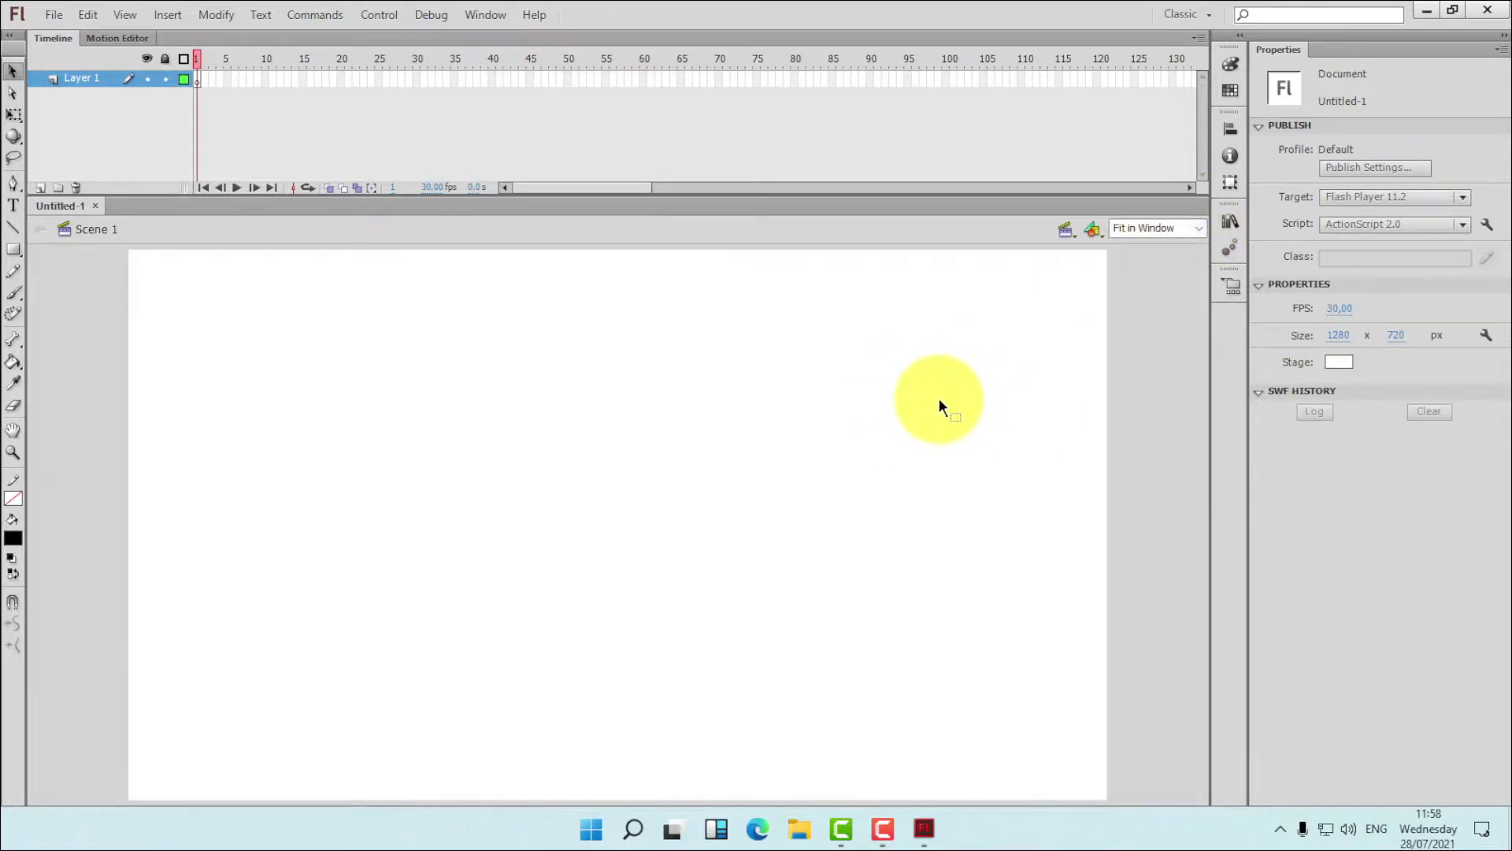
# - Show the grid and the rulers on the stage
pyautogui.click(126, 15)
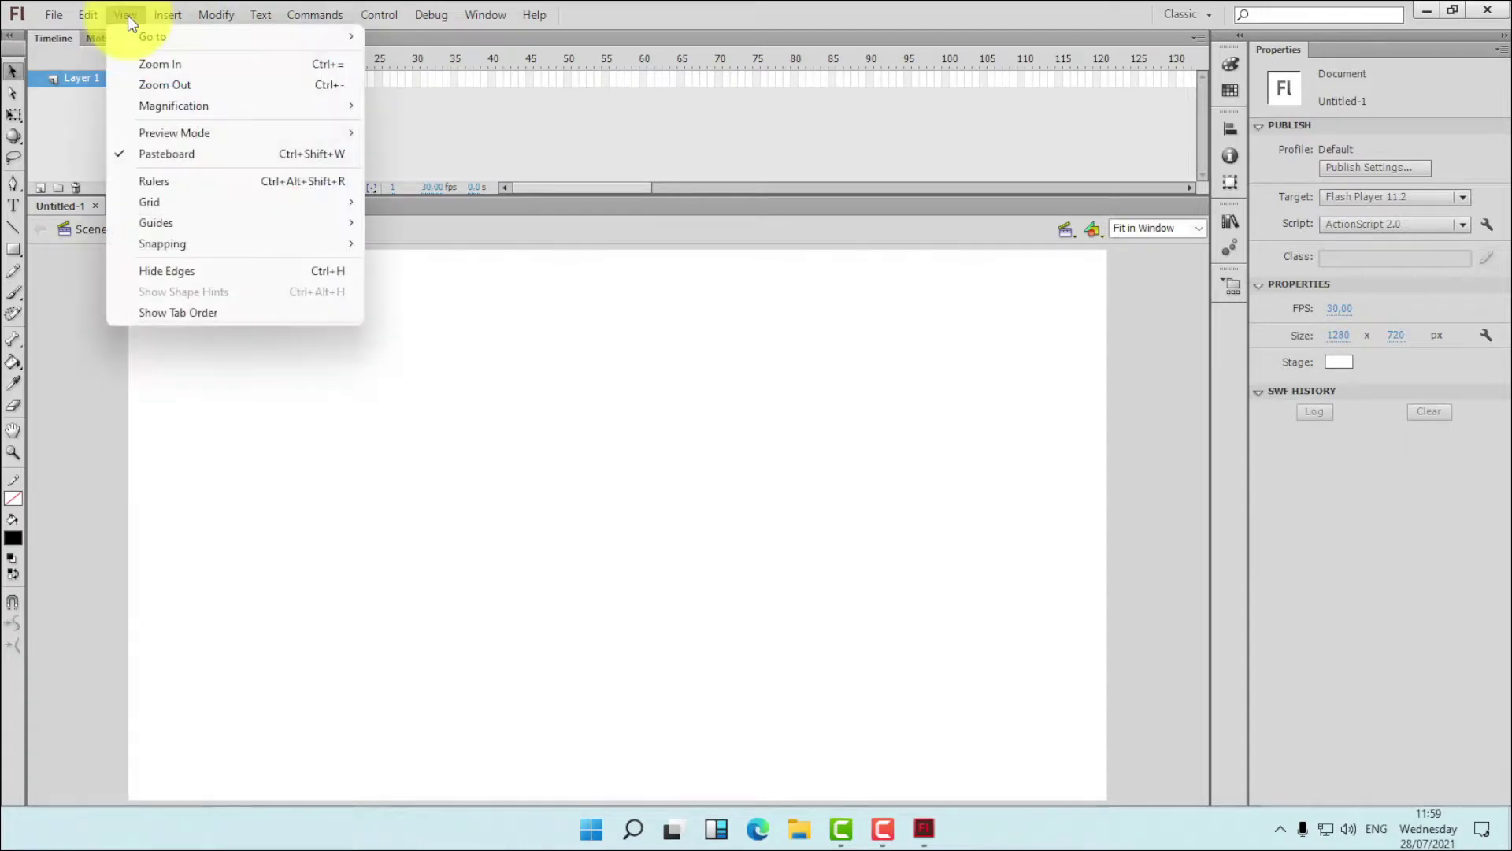
pyautogui.moveTo(348, 211)
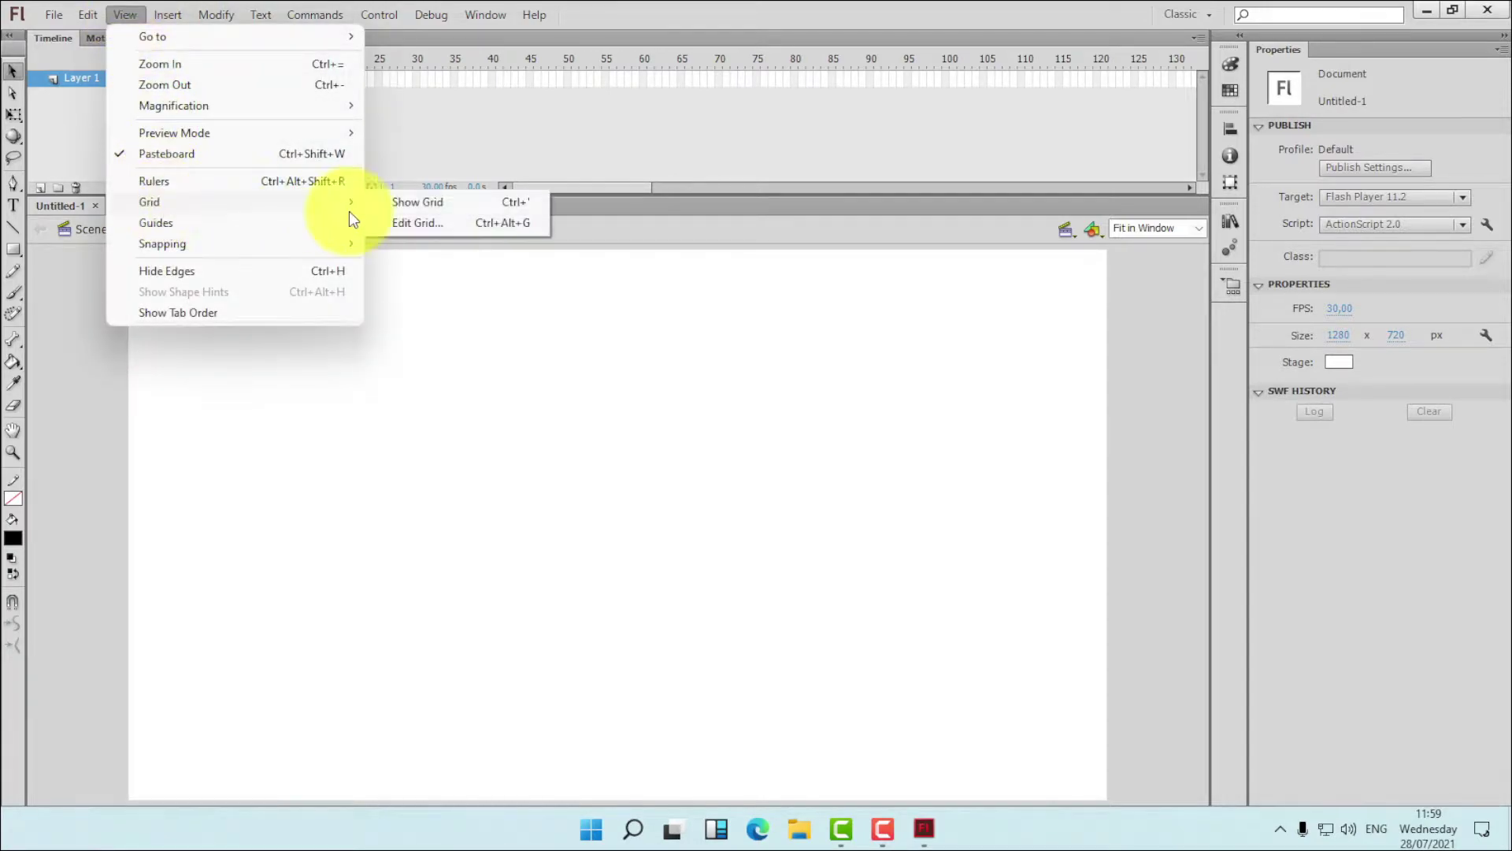
pyautogui.click(423, 206)
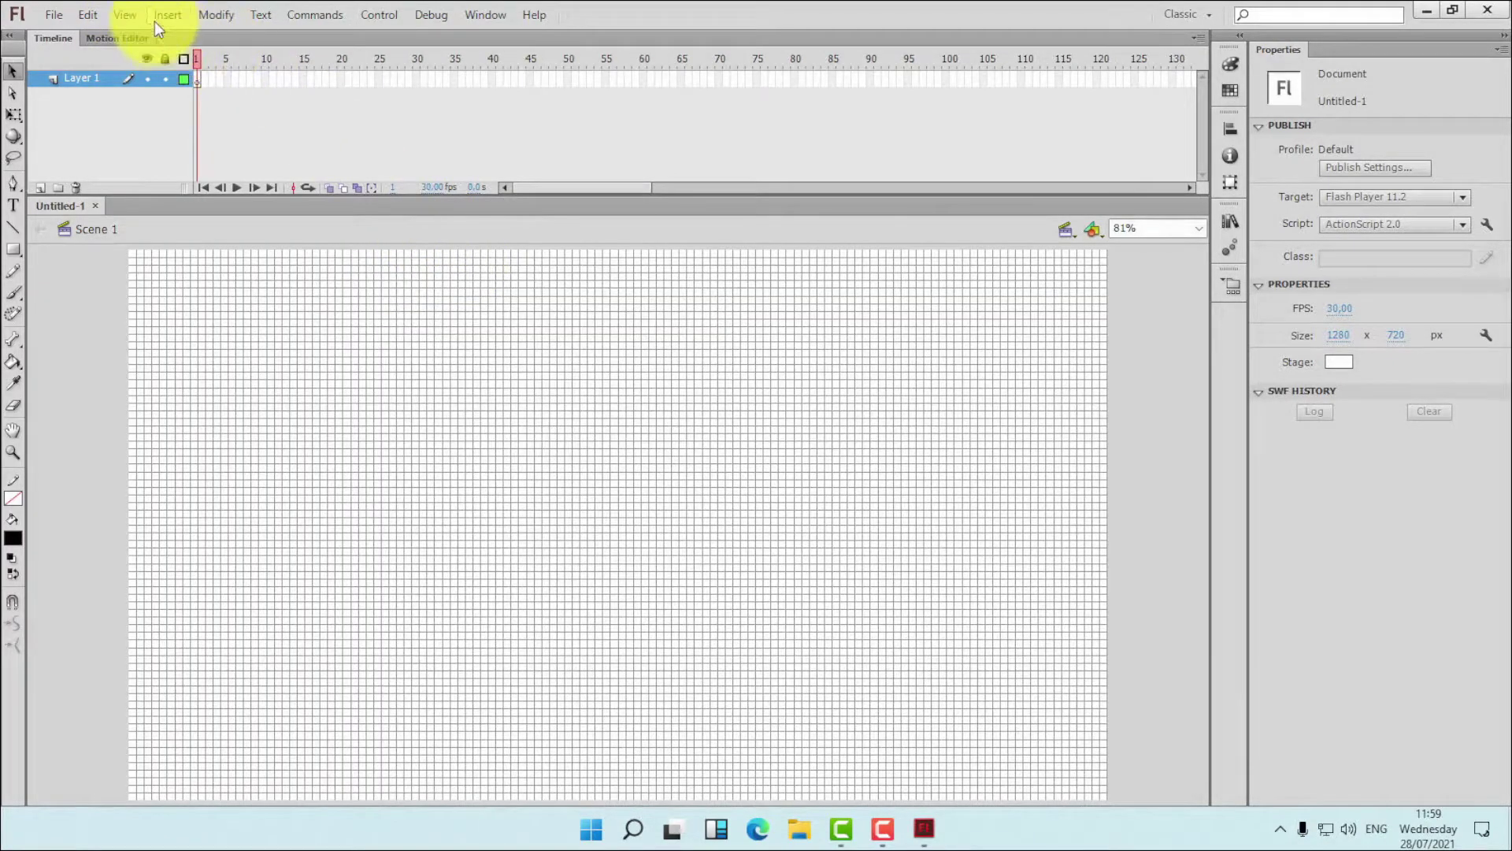
pyautogui.click(134, 14)
pyautogui.click(182, 183)
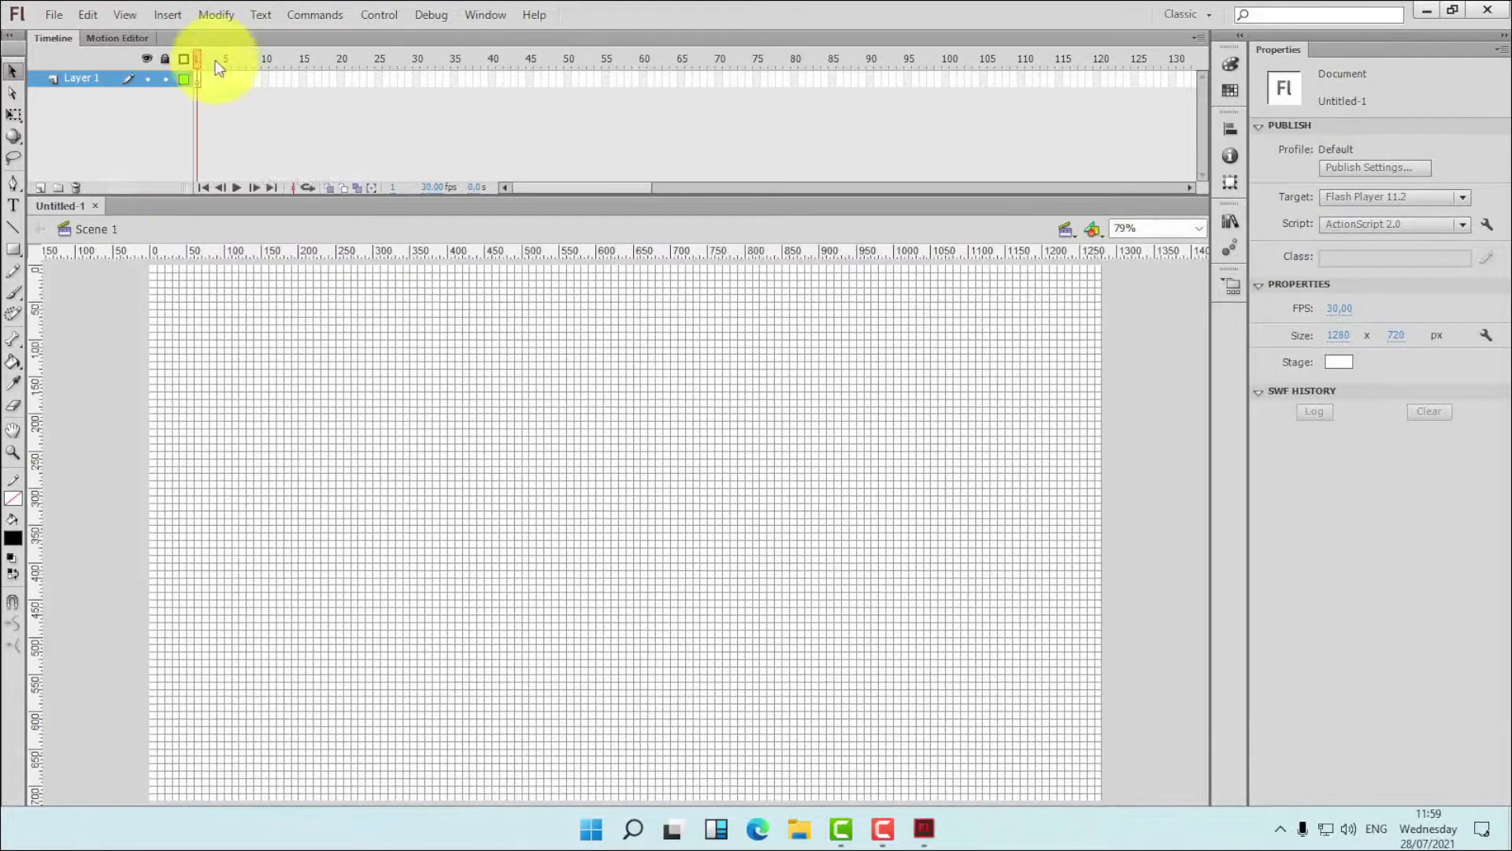
# - Open the grid settings for editing
pyautogui.click(125, 14)
pyautogui.moveTo(191, 211)
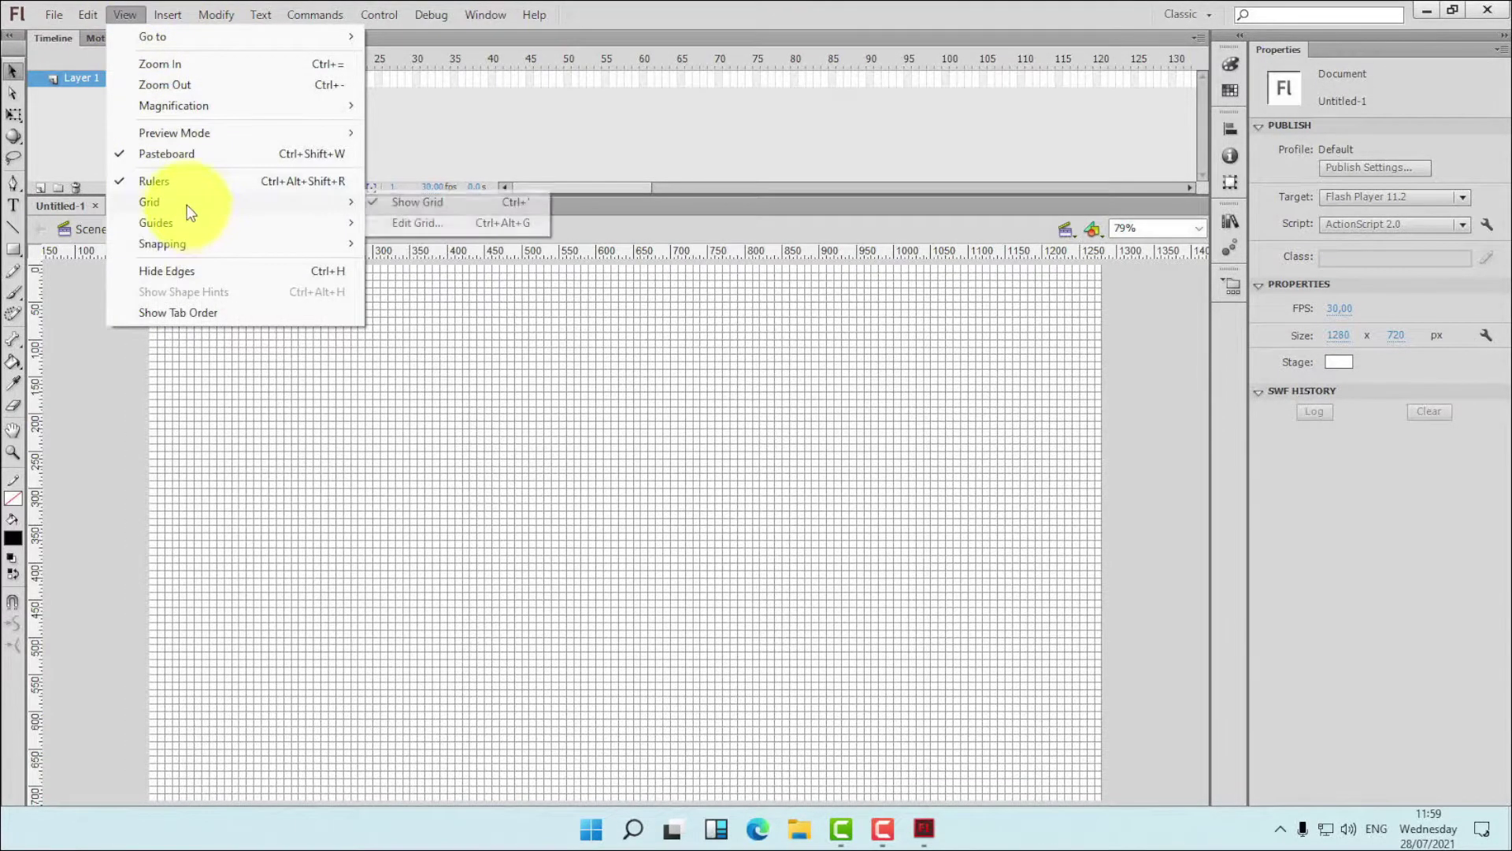
pyautogui.click(409, 223)
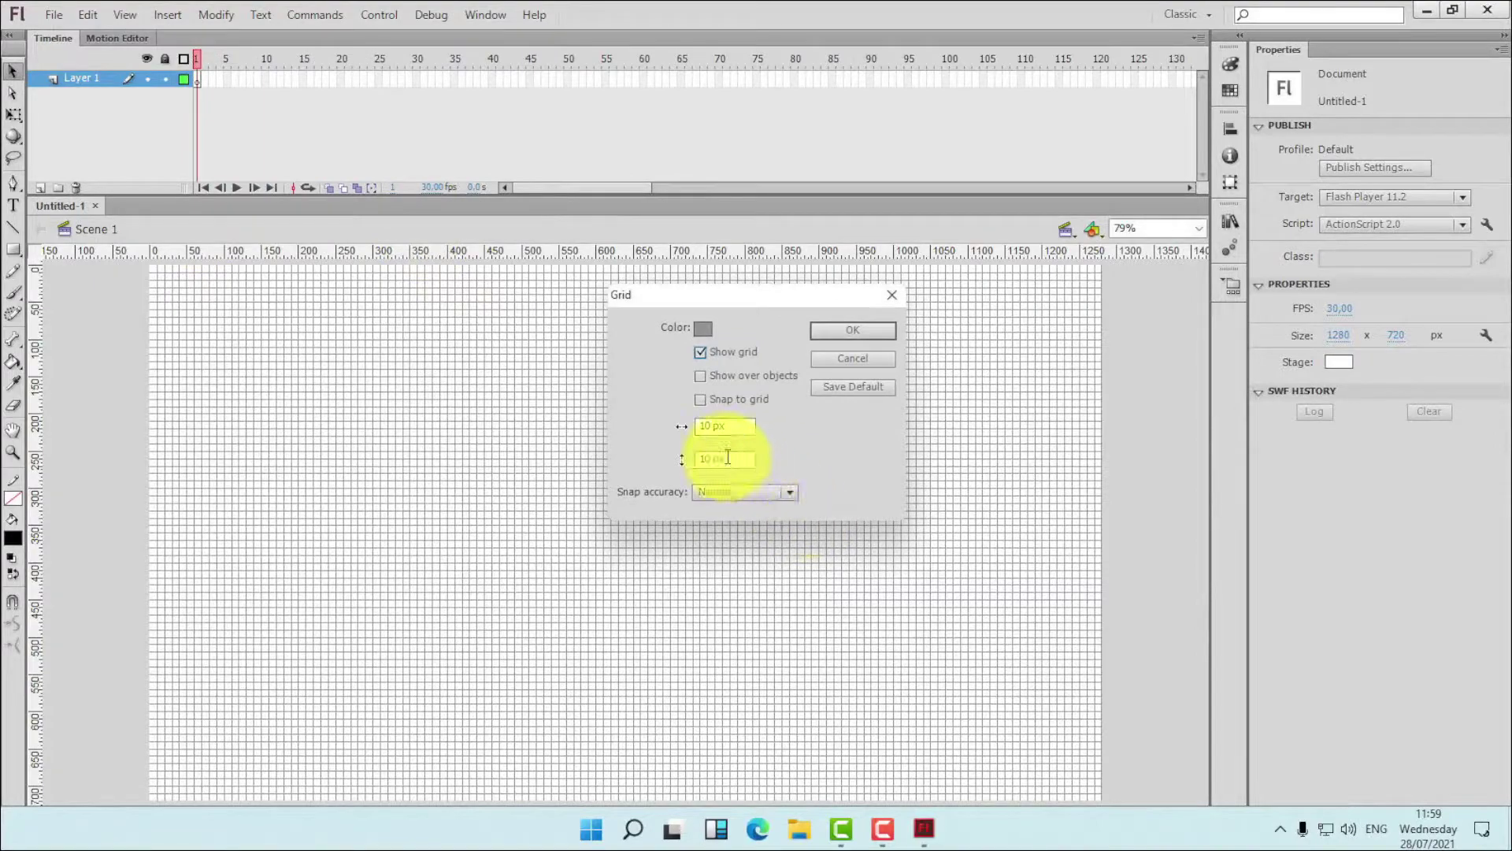
# - Try horizontal and vertical grid spacings of 25 px and 30 px
pyautogui.write('25')
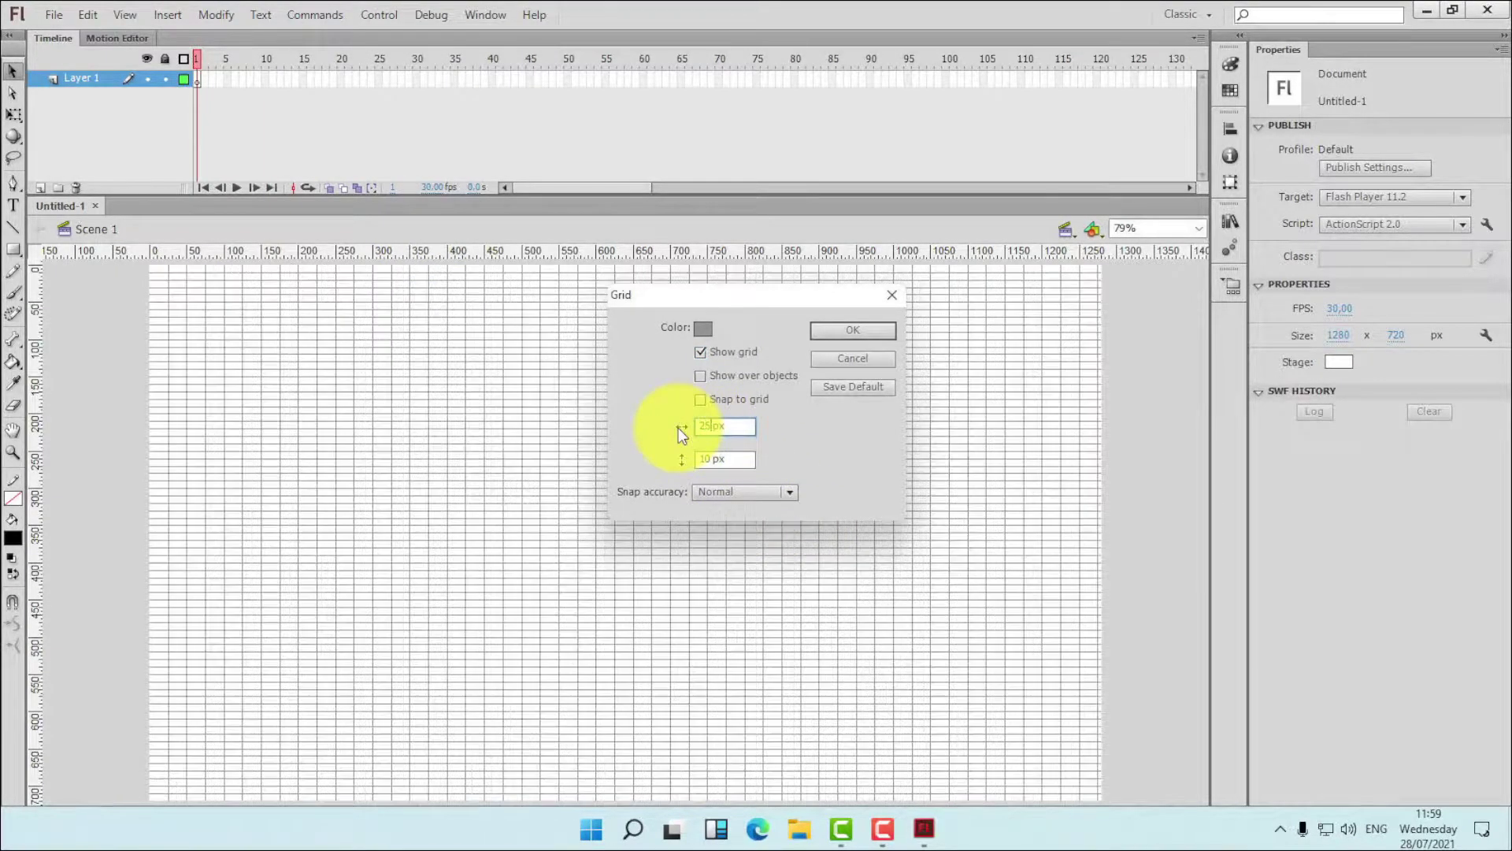
pyautogui.click(688, 459)
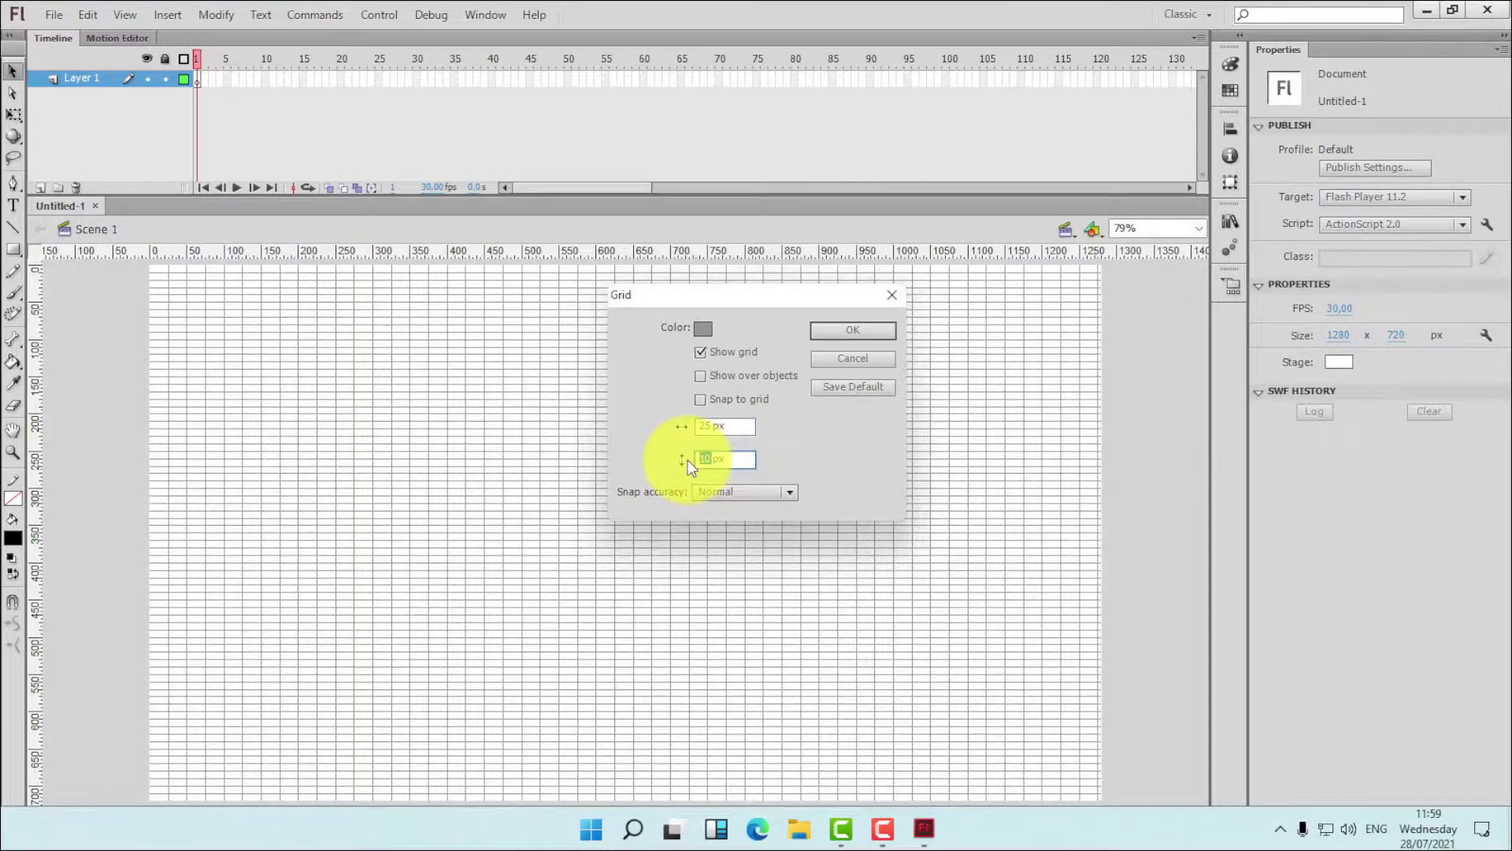
pyautogui.write('25')
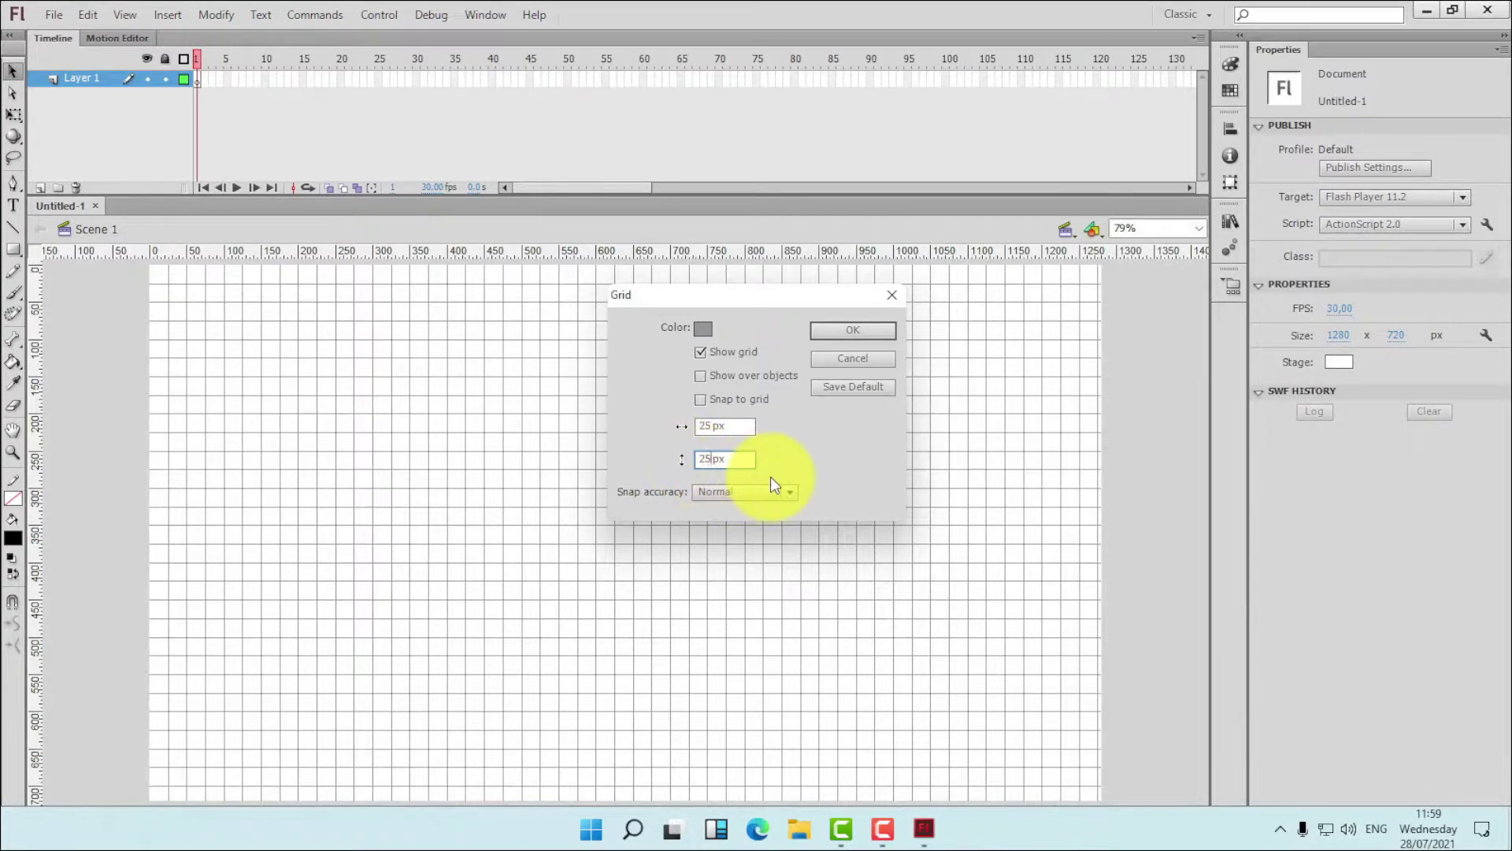
pyautogui.click(711, 425)
pyautogui.moveTo(711, 425); pyautogui.dragTo(687, 432)
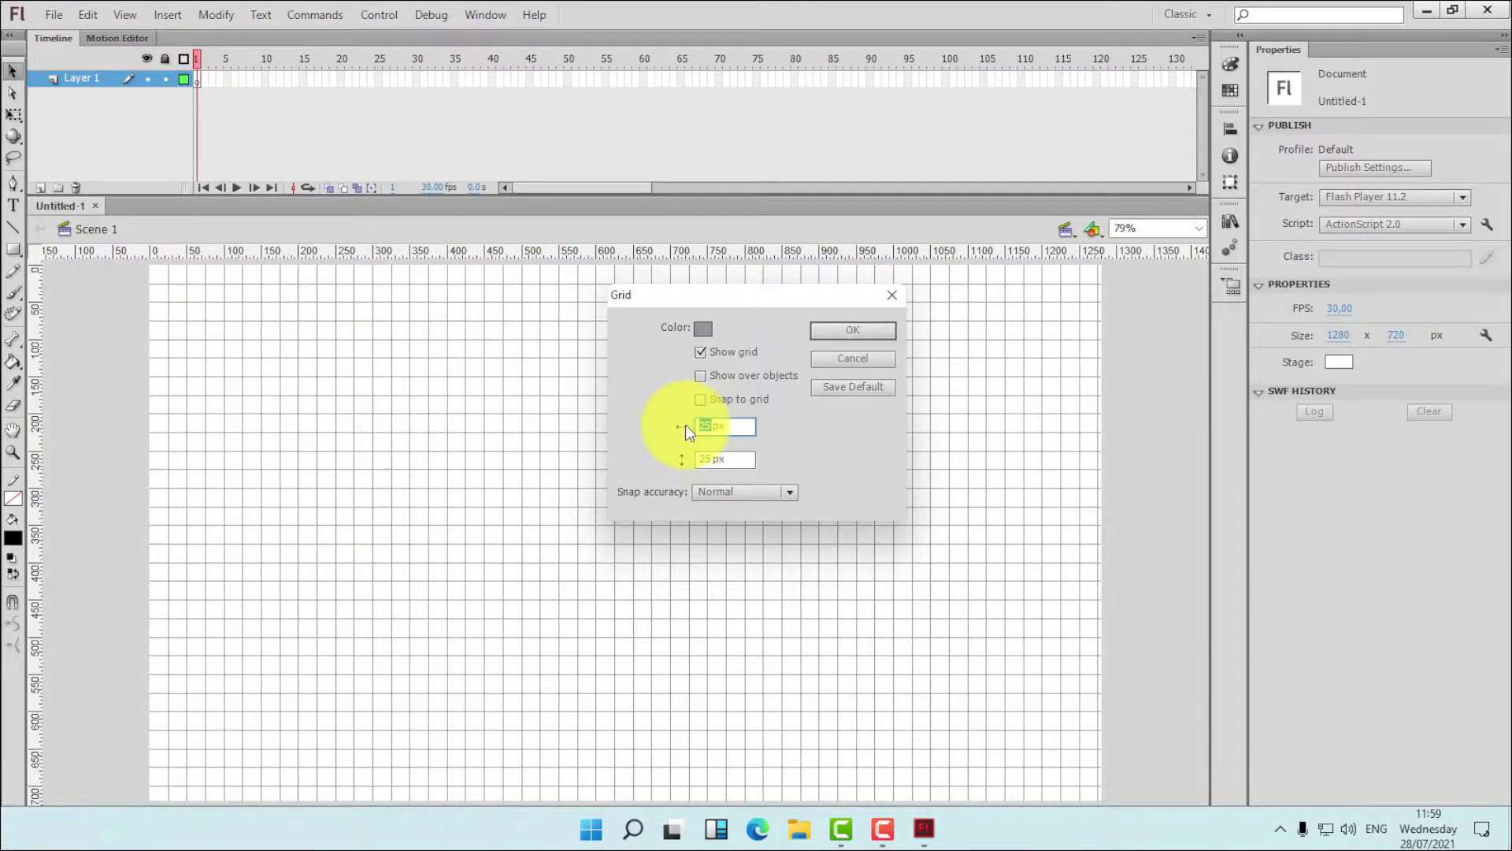
pyautogui.write('30')
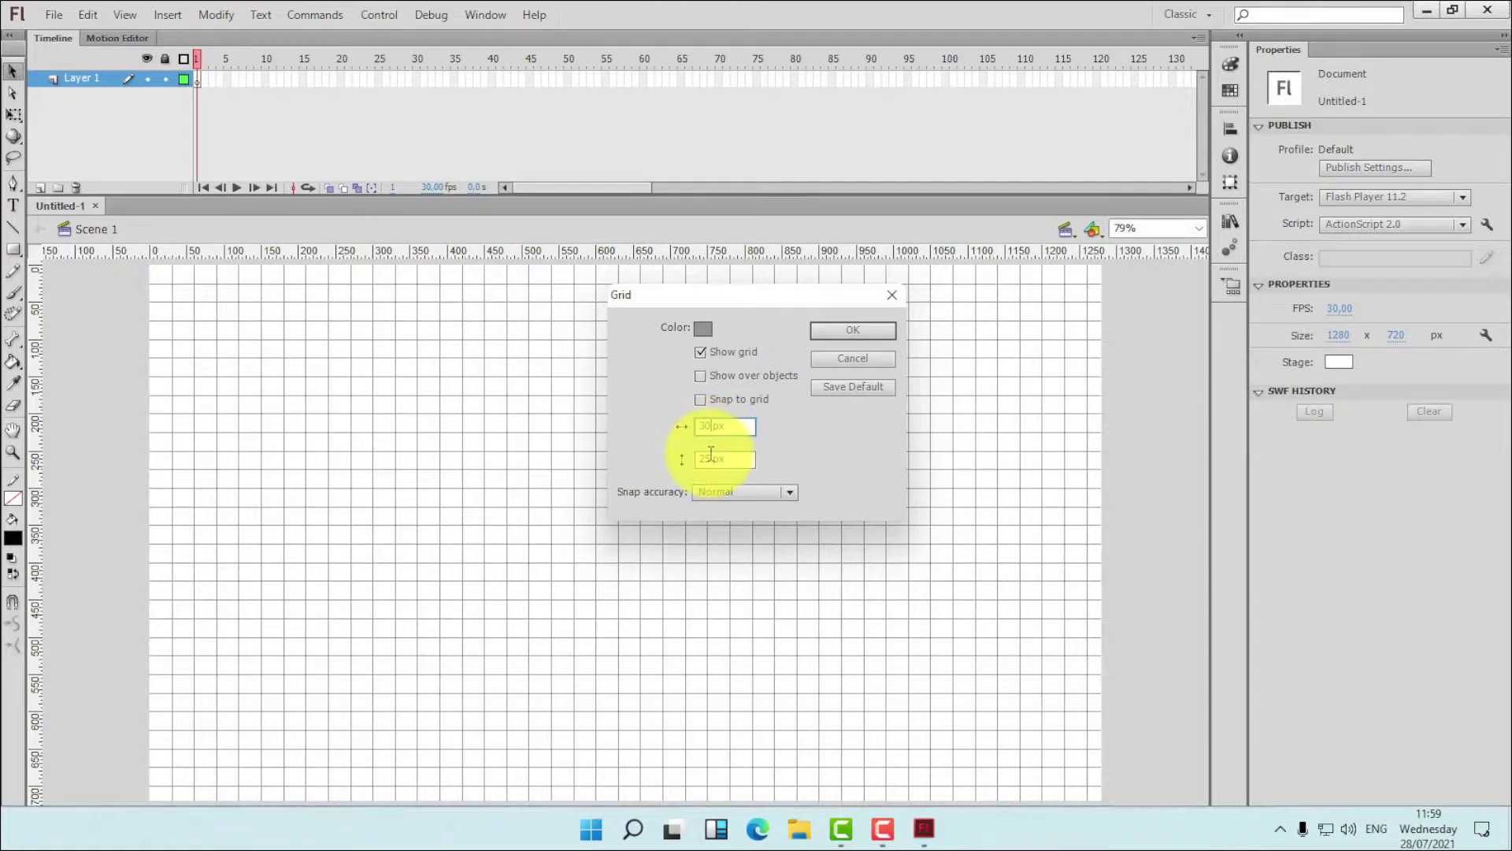
pyautogui.moveTo(712, 459); pyautogui.dragTo(679, 460)
pyautogui.write('30')
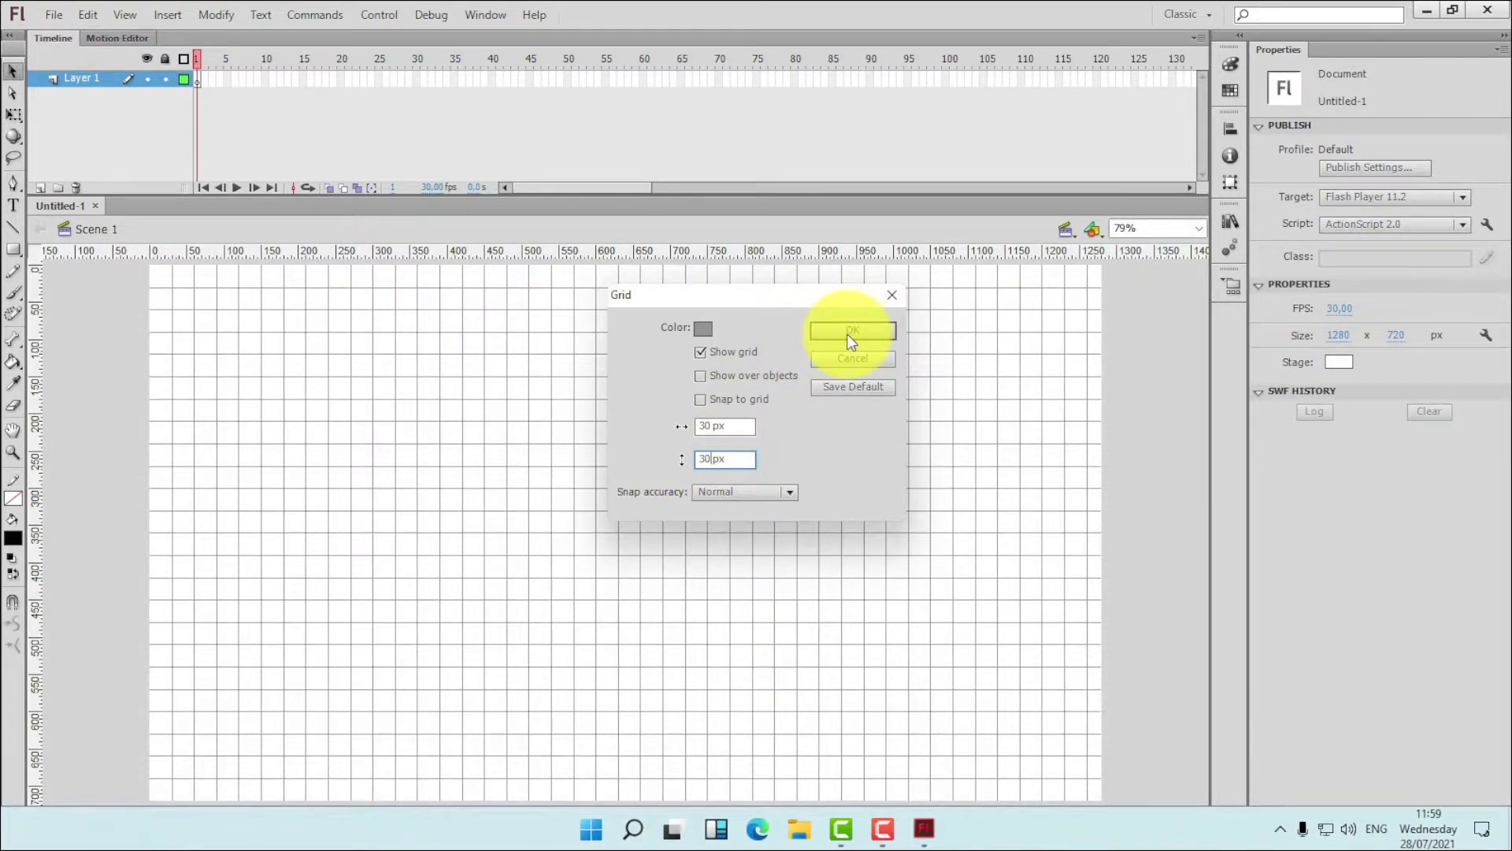
# - Set the horizontal and vertical grid spacing to 50 px, apply it, and fit the stage in the window
pyautogui.moveTo(712, 426); pyautogui.dragTo(687, 456)
pyautogui.write('50')
pyautogui.write('50')
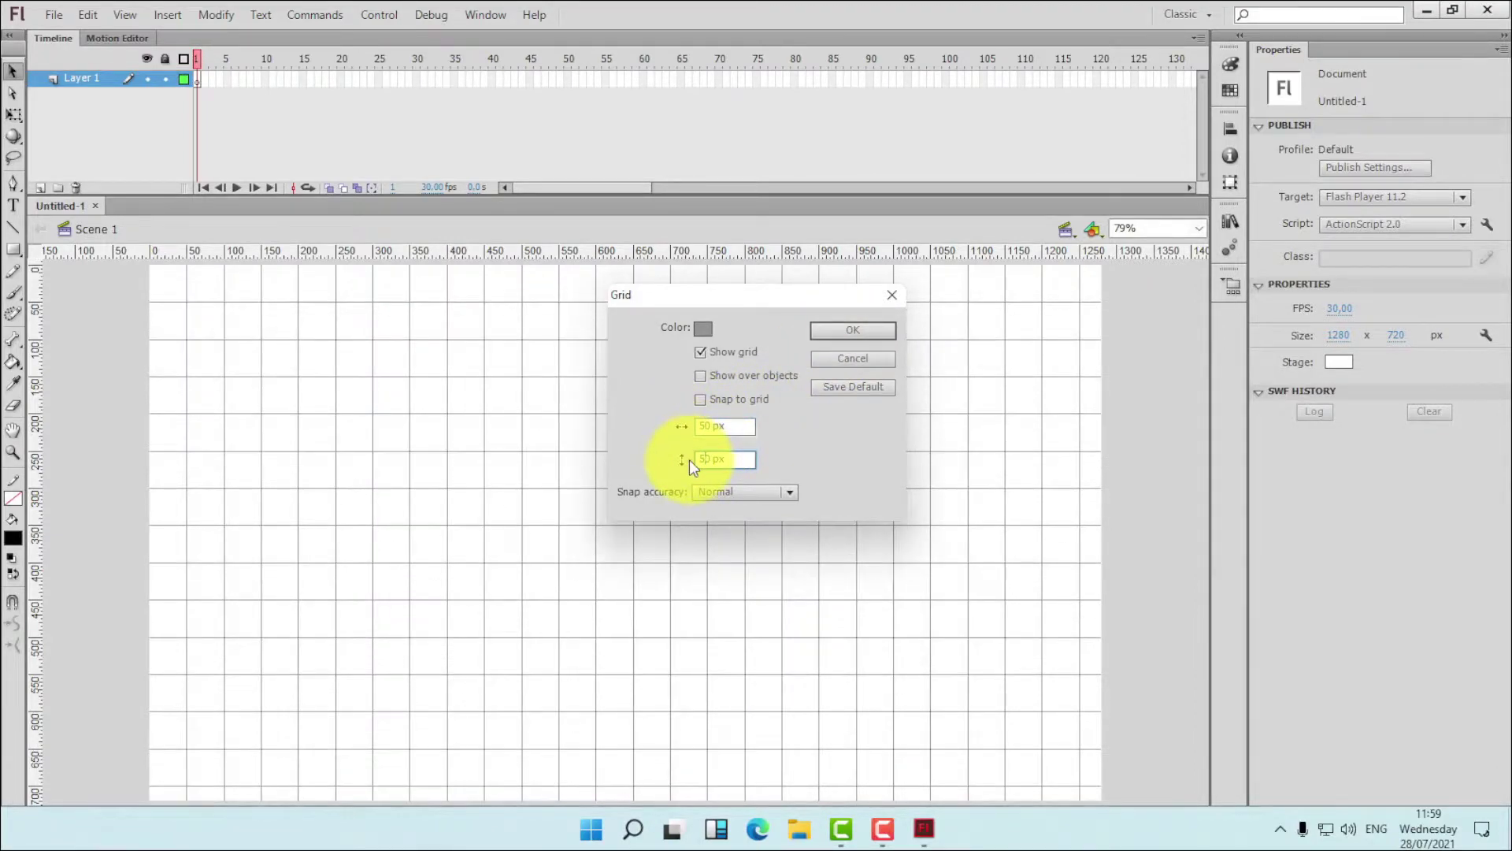
pyautogui.click(866, 332)
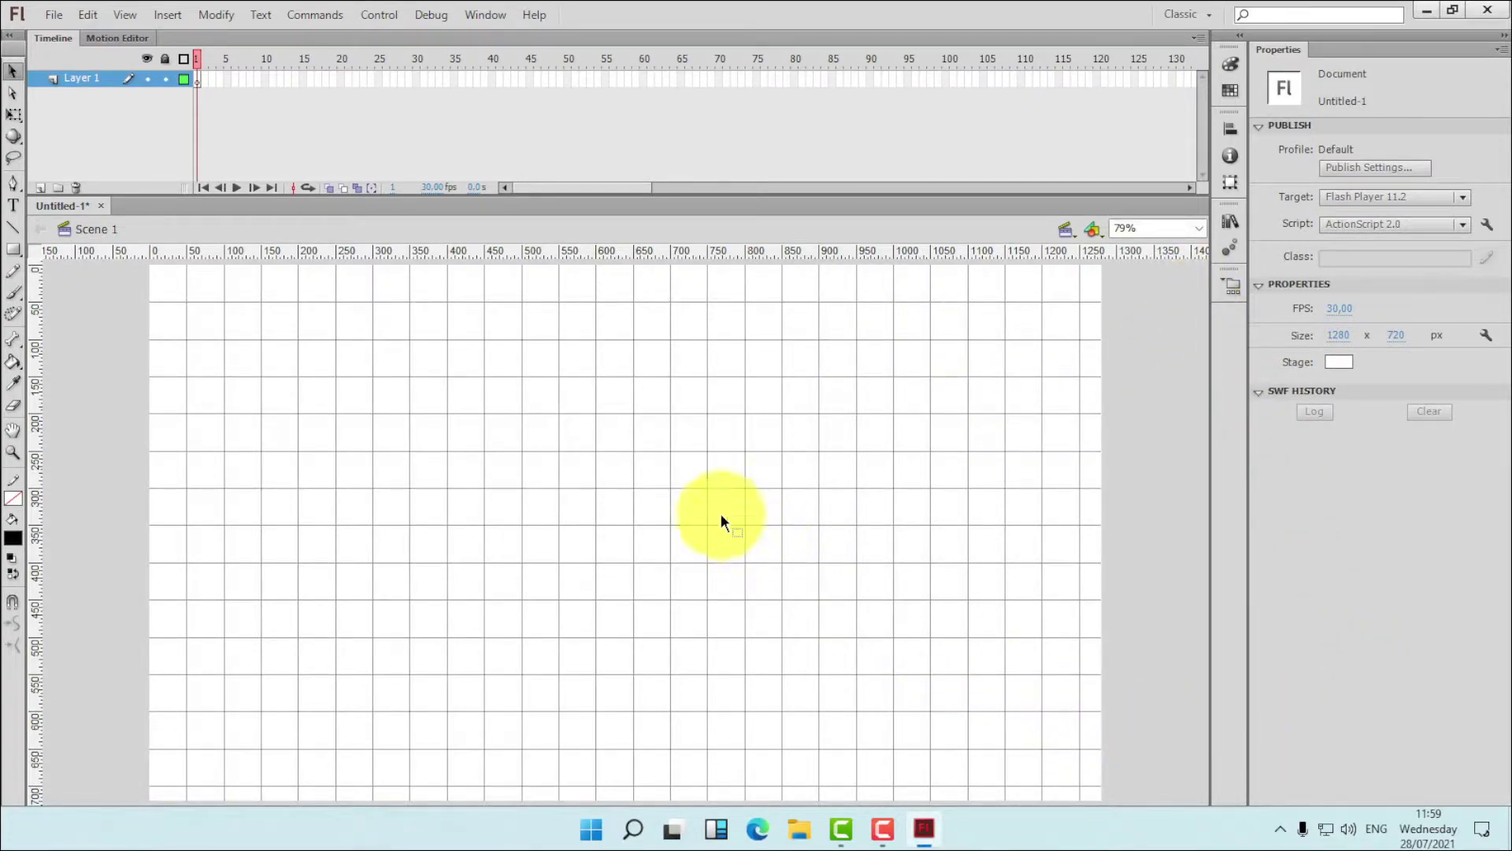
pyautogui.click(1189, 230)
pyautogui.click(1160, 243)
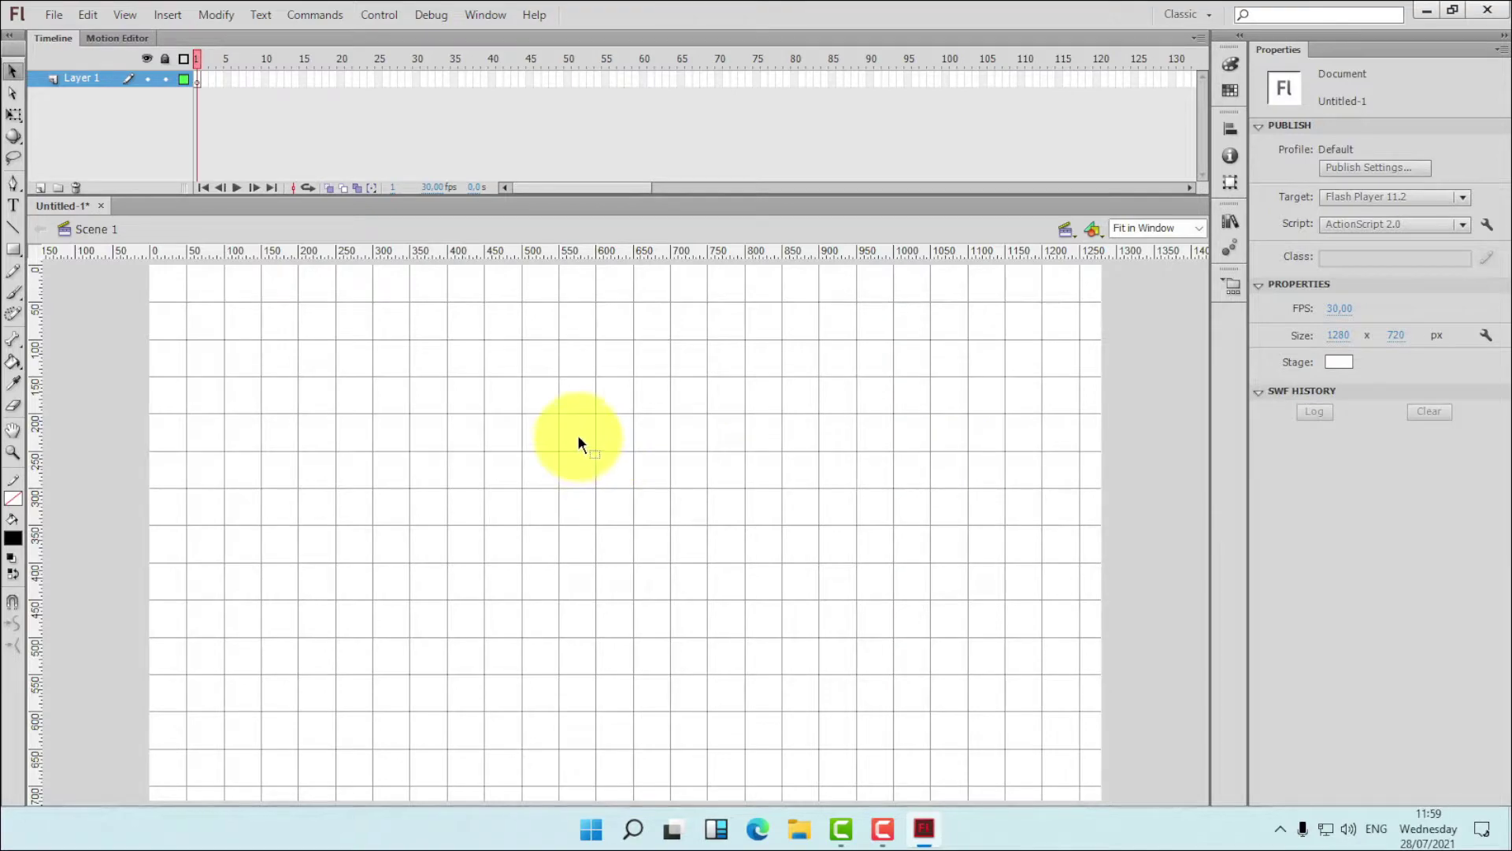
# - Draw four straight lines fanning from about (600, 350) to the stage's upper edge at about 0, 300, 1000 and 1280 px with the Line tool
pyautogui.click(13, 227)
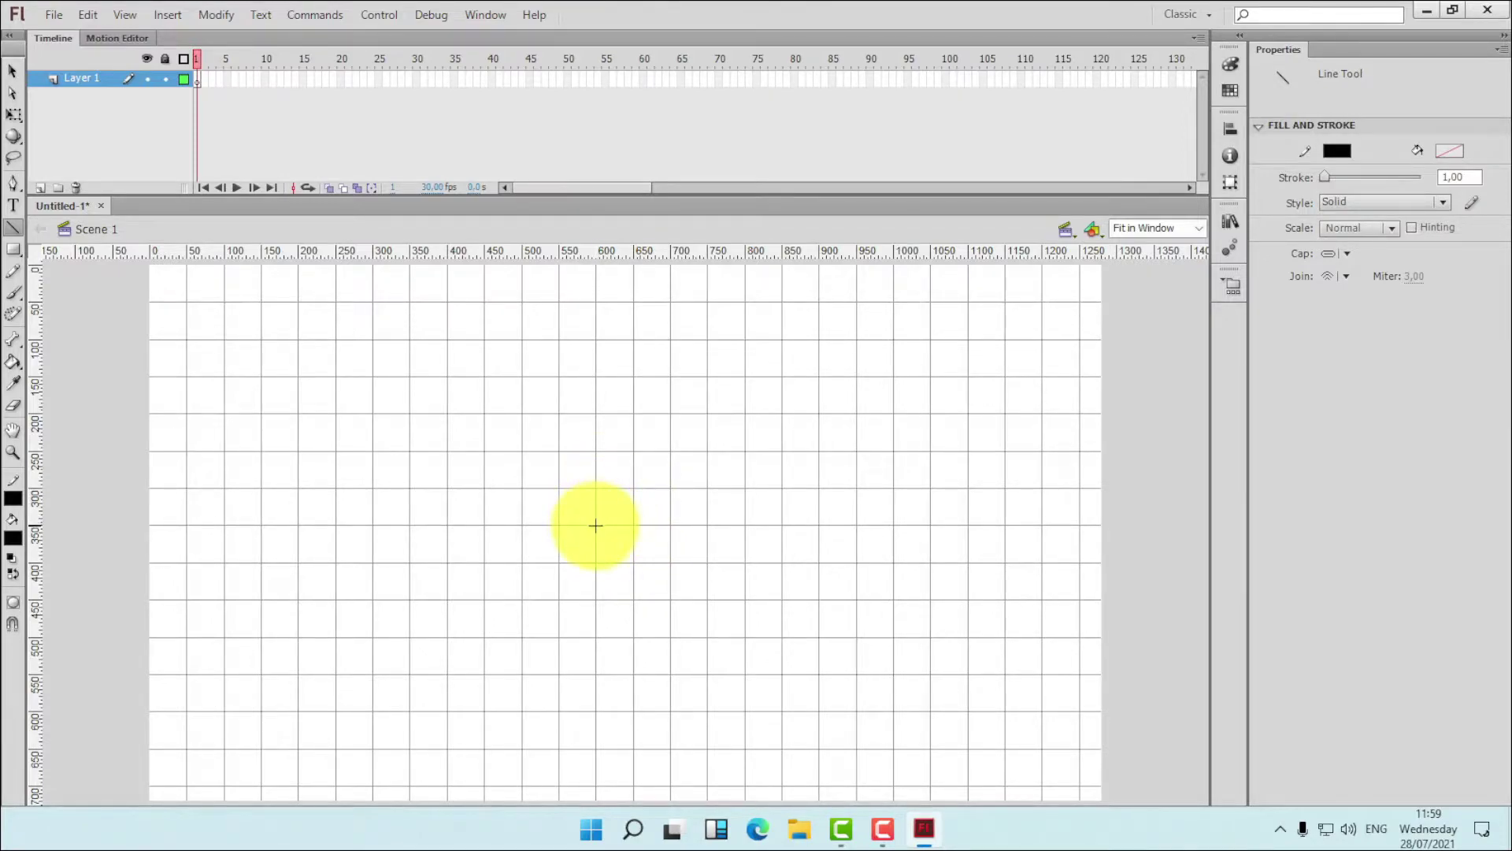
pyautogui.moveTo(595, 525); pyautogui.dragTo(152, 269)
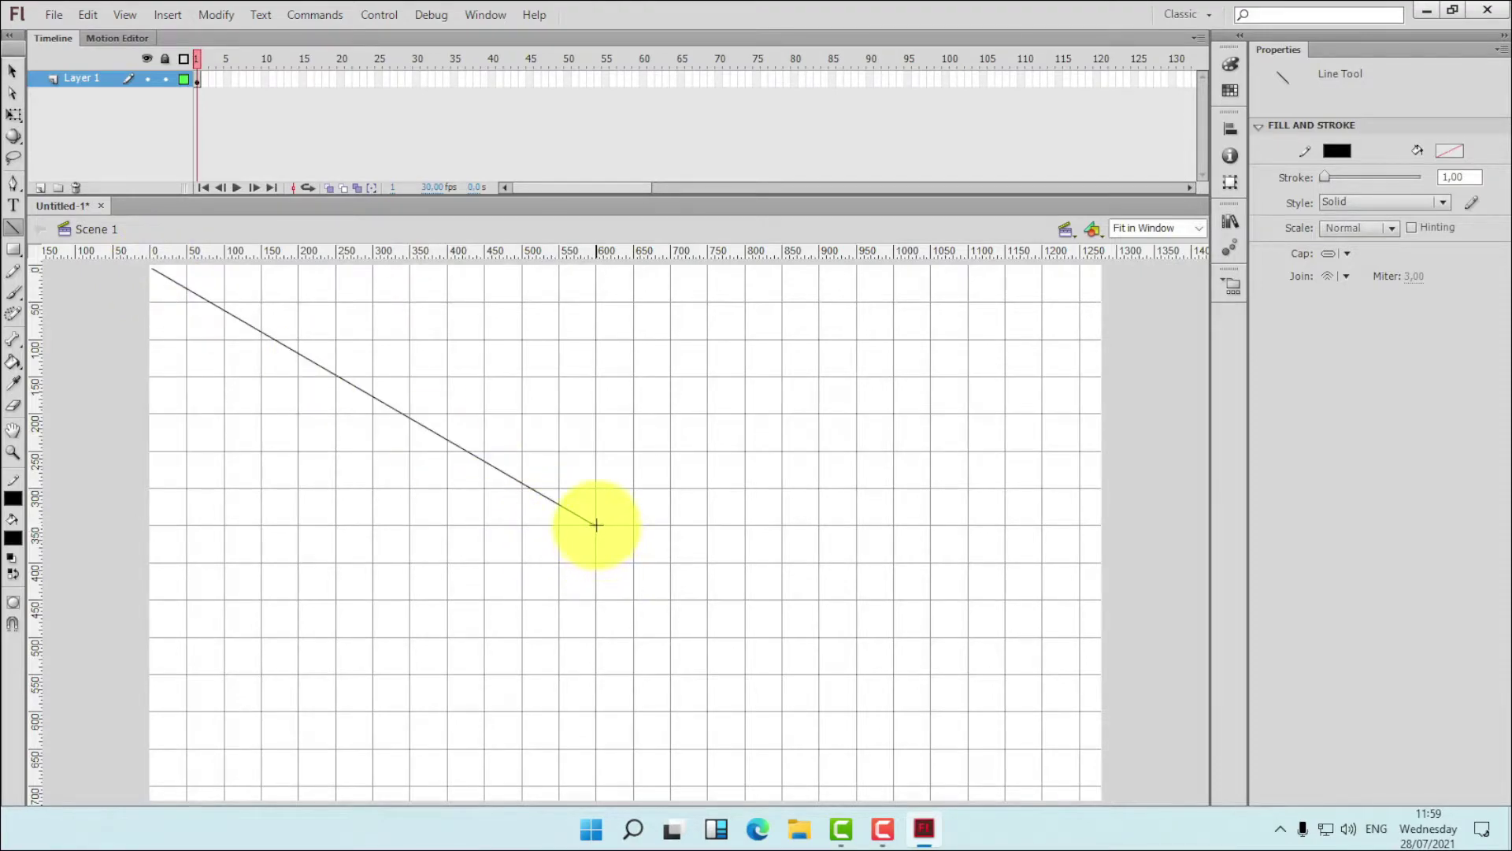
pyautogui.moveTo(595, 525); pyautogui.dragTo(373, 266)
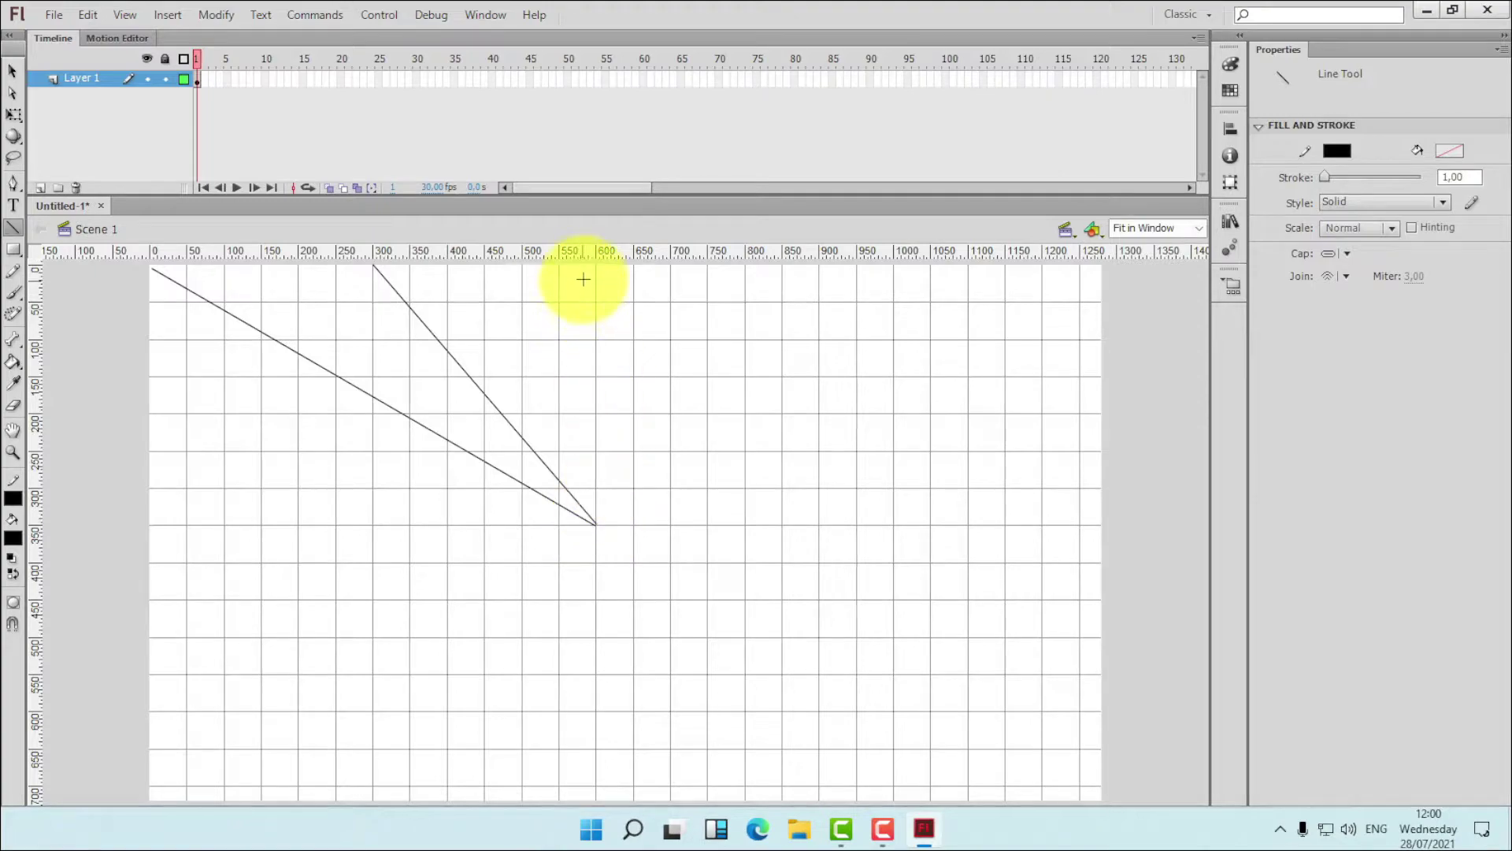
pyautogui.moveTo(595, 525); pyautogui.dragTo(891, 261)
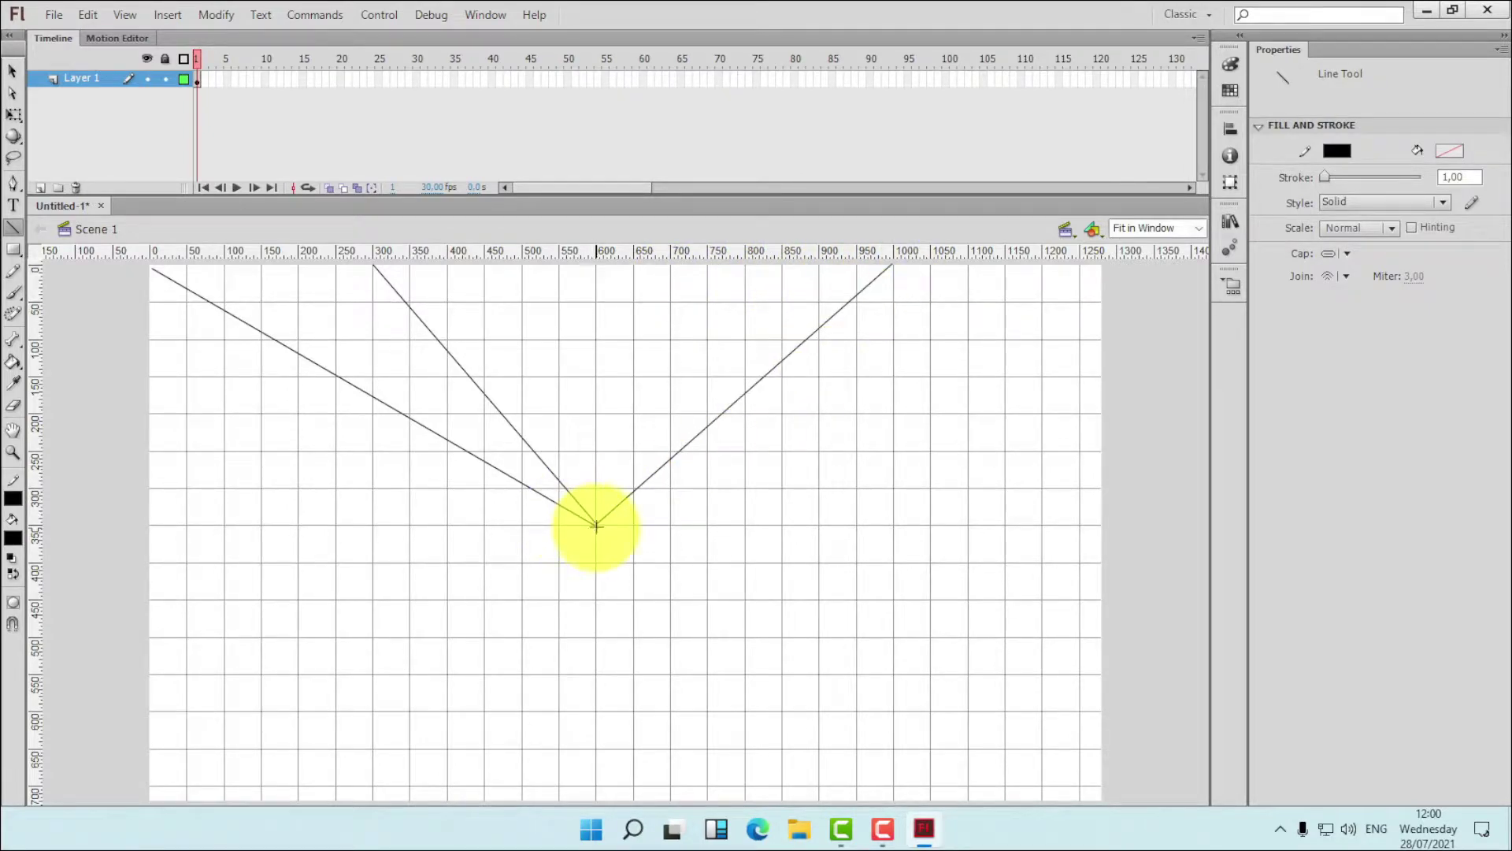
pyautogui.moveTo(596, 525); pyautogui.dragTo(1099, 268)
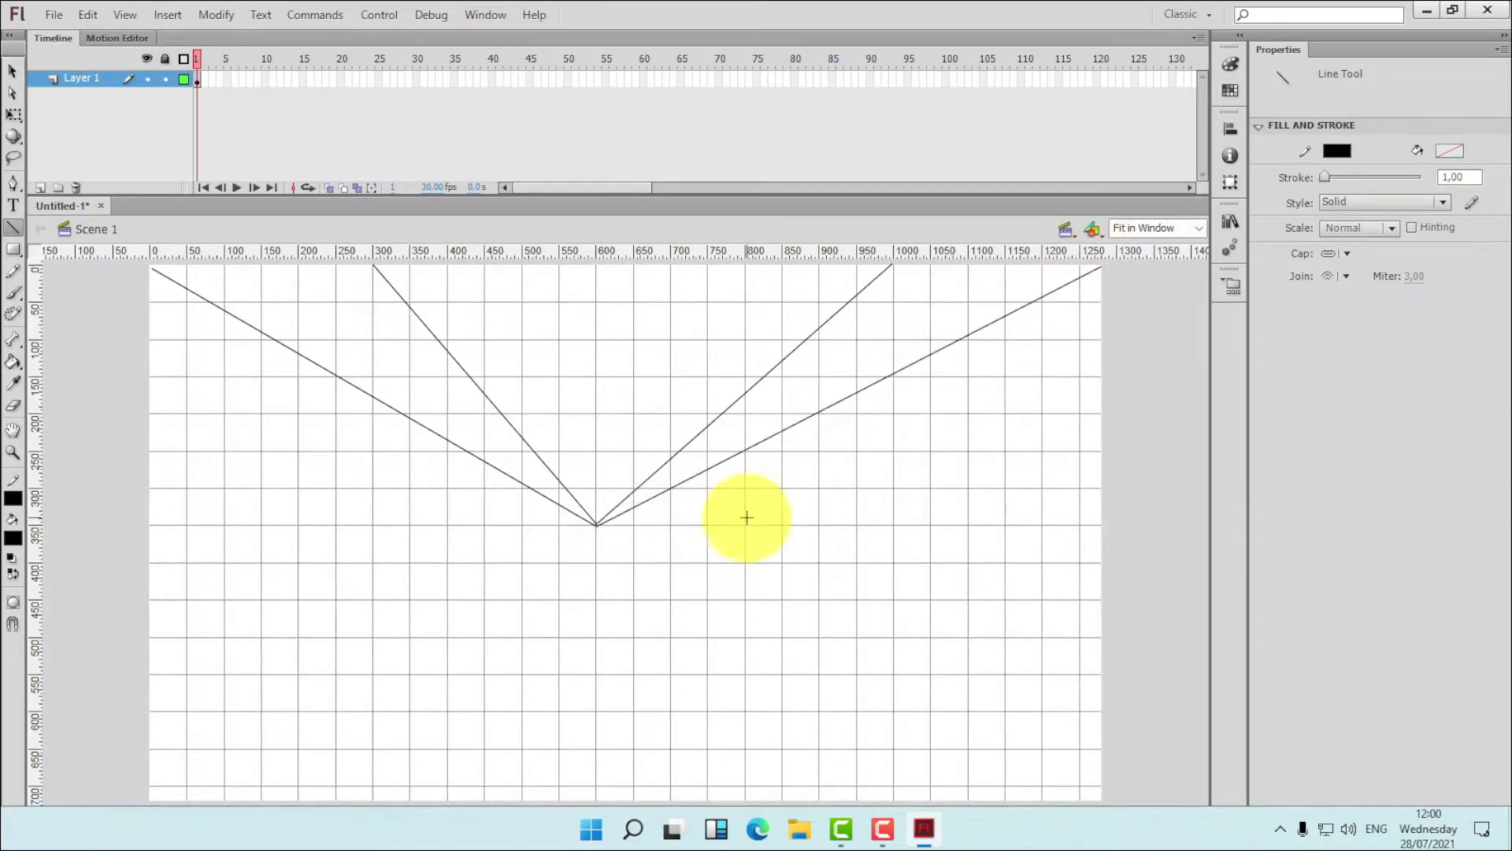
# - Undo the four lines fanning out from the vanishing point
pyautogui.hotkey('ctrl', 'z')
pyautogui.hotkey('ctrl', 'z')
pyautogui.hotkey('ctrl', 'z')
pyautogui.hotkey('ctrl', 'z')
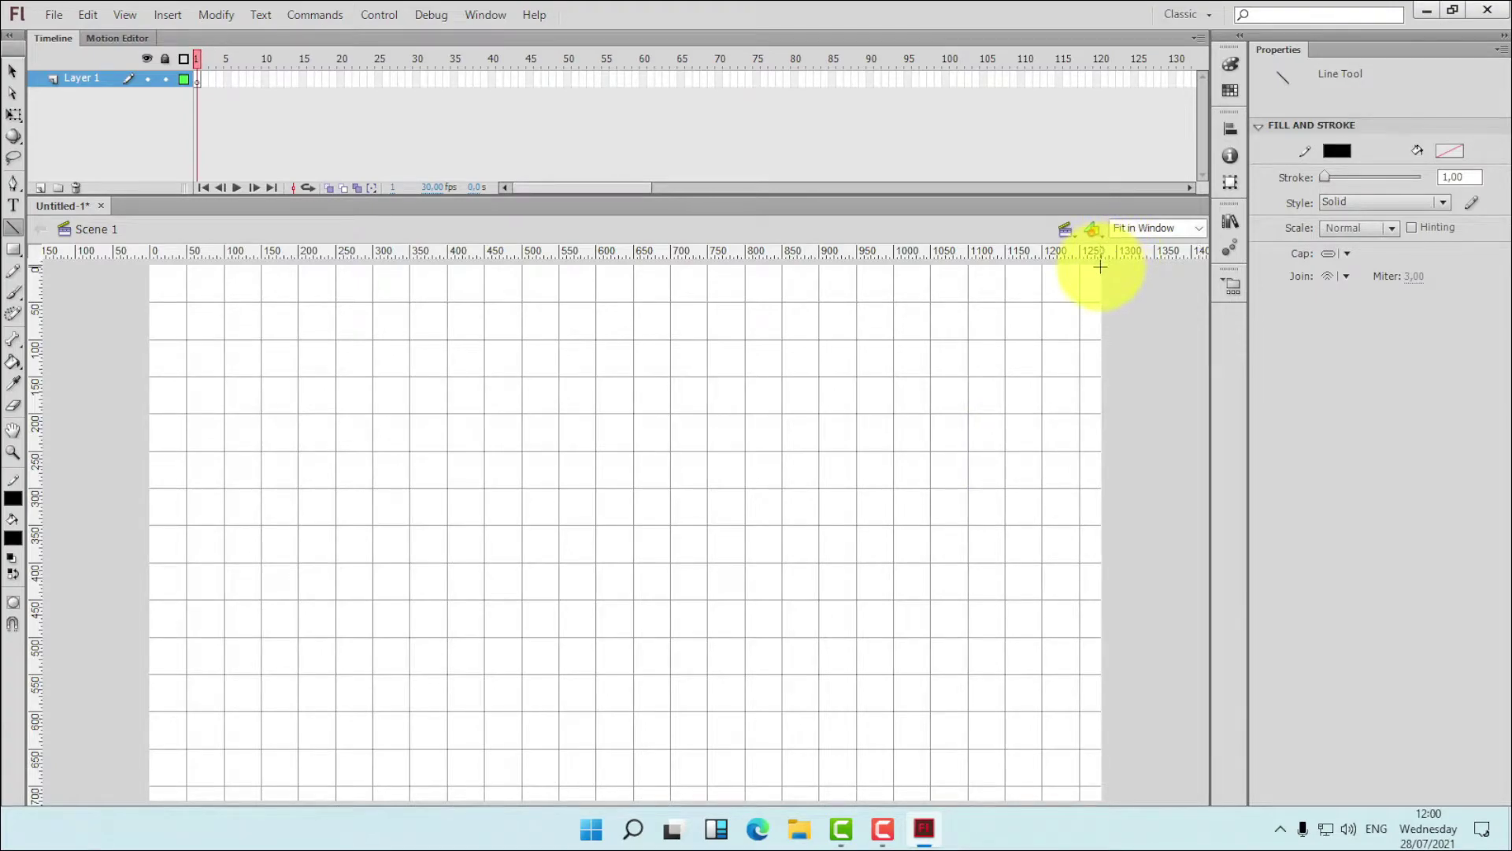
# - Draw two diagonal lines crossing the stage from corner to corner and a horizontal line across it at about 350 px
pyautogui.moveTo(1099, 269)
pyautogui.mouseDown()
pyautogui.moveTo(456, 568)
pyautogui.moveTo(152, 799)
pyautogui.mouseUp()
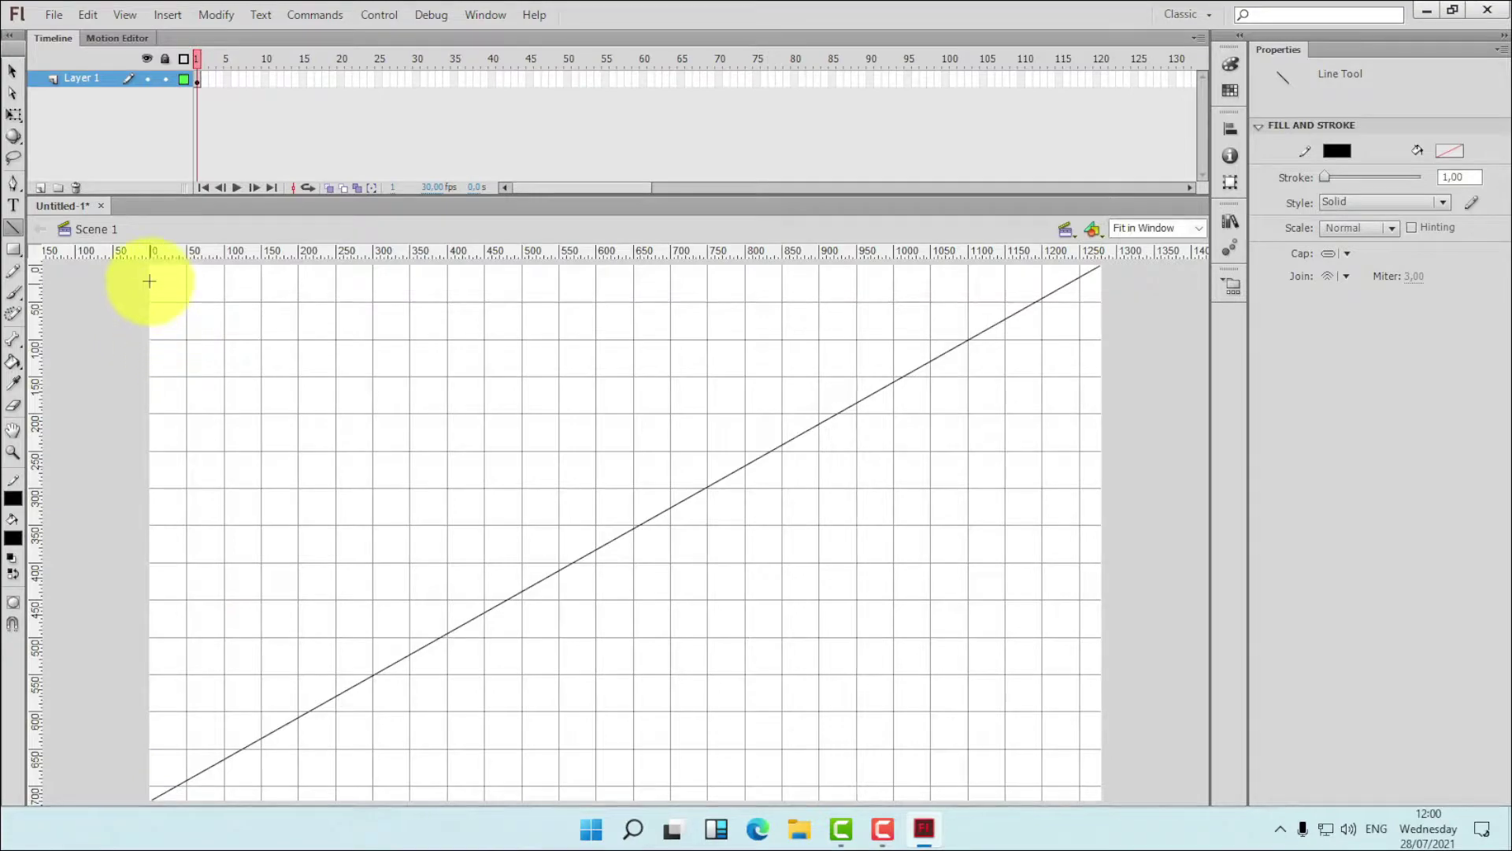
pyautogui.moveTo(149, 266)
pyautogui.mouseDown()
pyautogui.moveTo(220, 338)
pyautogui.moveTo(905, 736)
pyautogui.moveTo(1101, 809)
pyautogui.moveTo(1120, 785)
pyautogui.mouseUp()
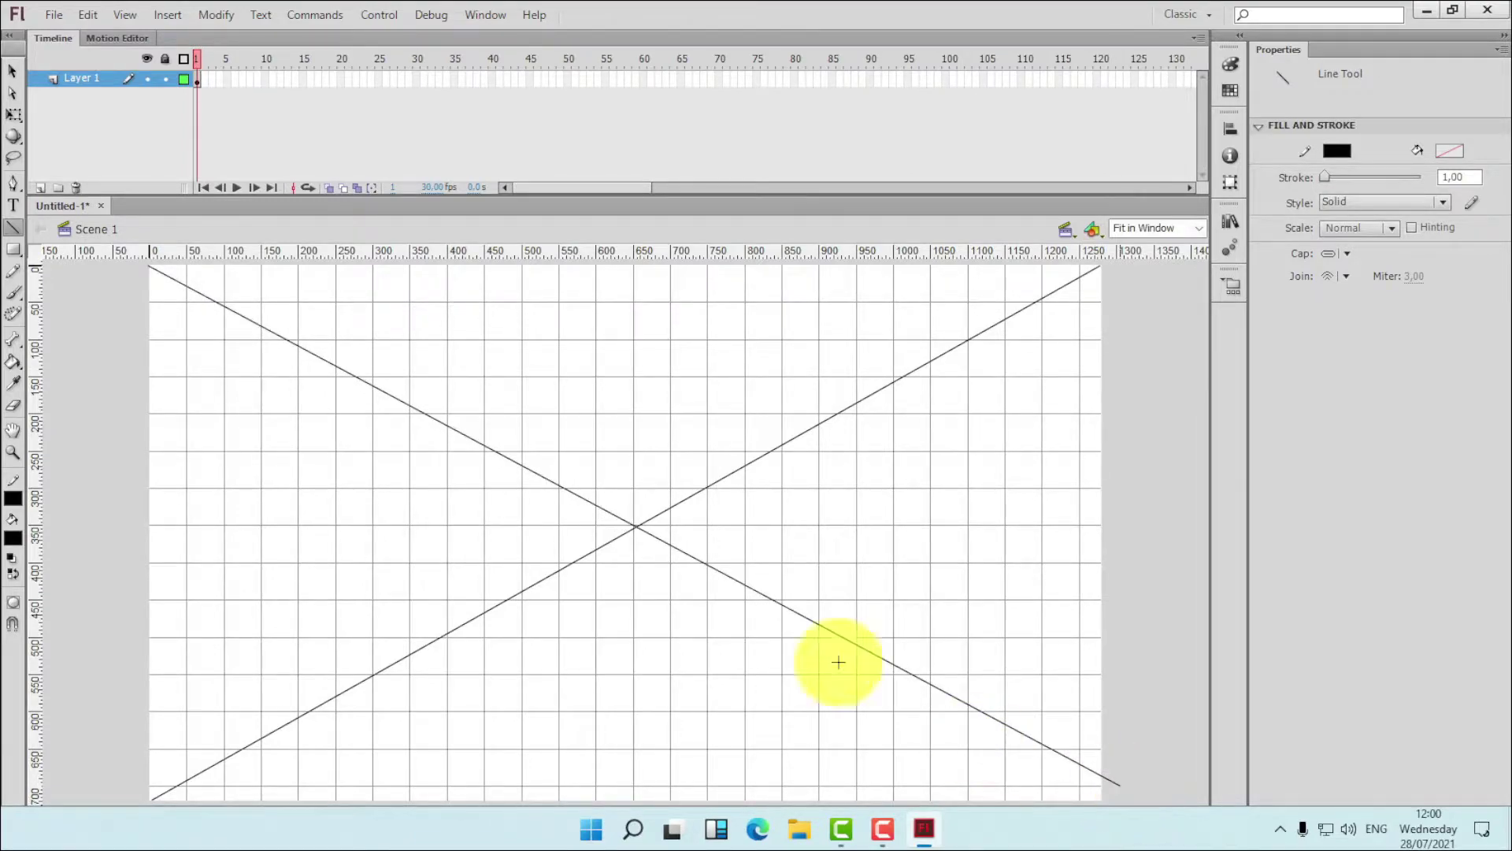
pyautogui.moveTo(636, 525); pyautogui.dragTo(633, 265)
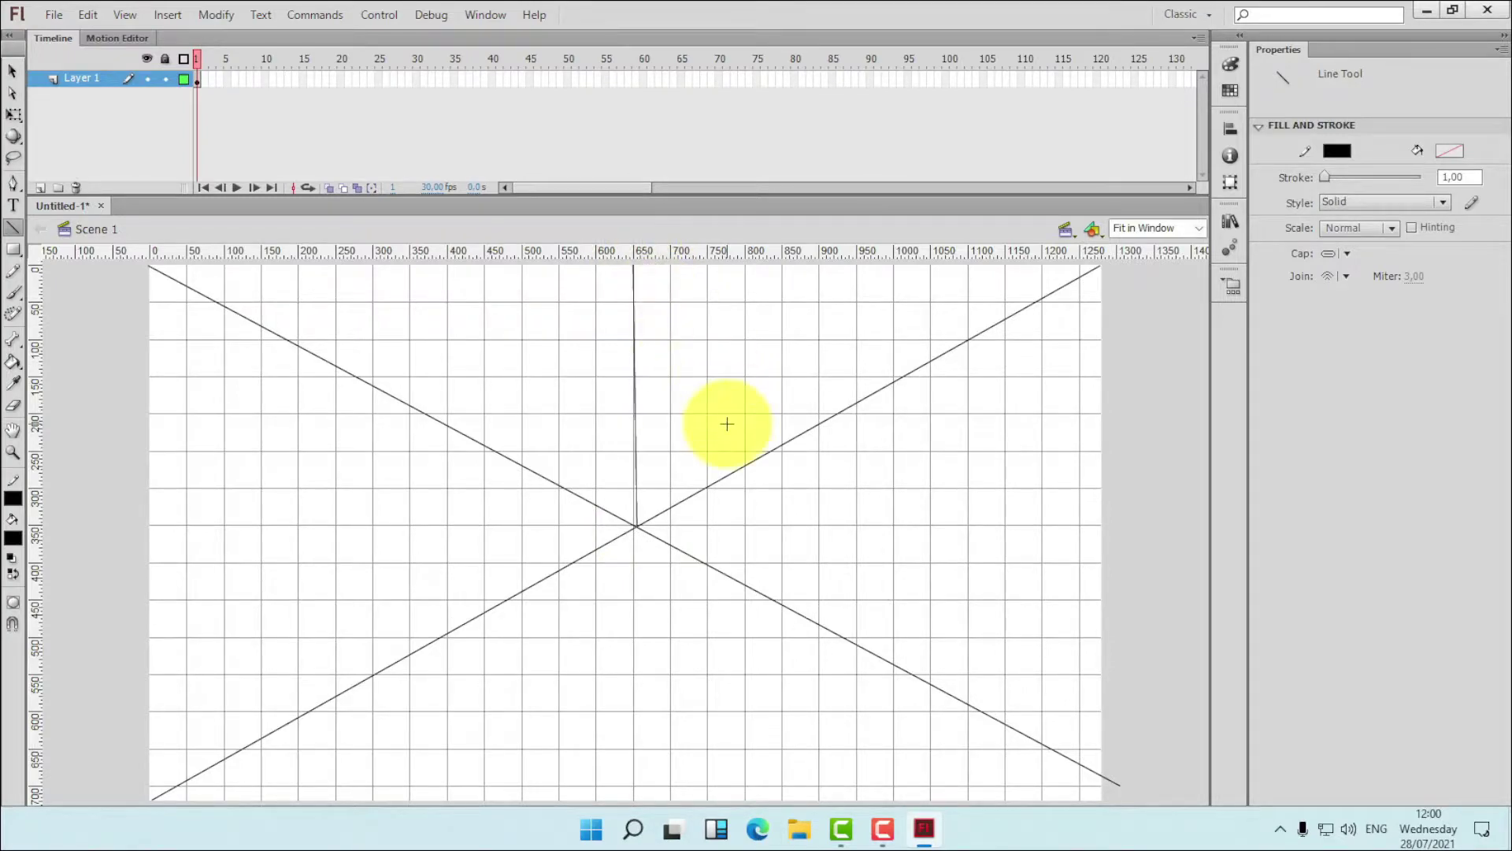
pyautogui.hotkey('ctrl', 'z')
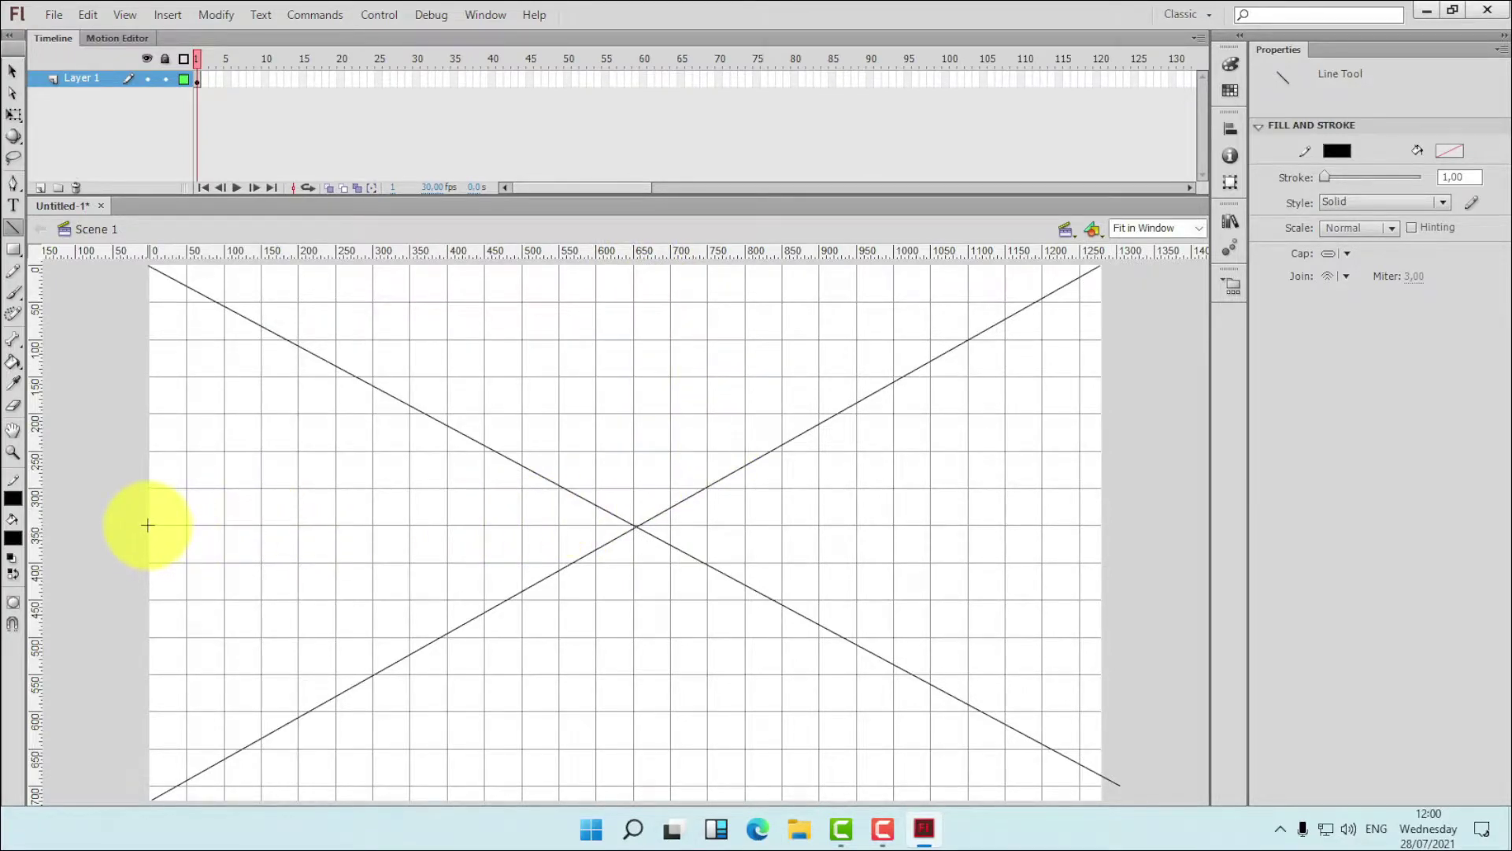
pyautogui.moveTo(147, 525); pyautogui.dragTo(1106, 525)
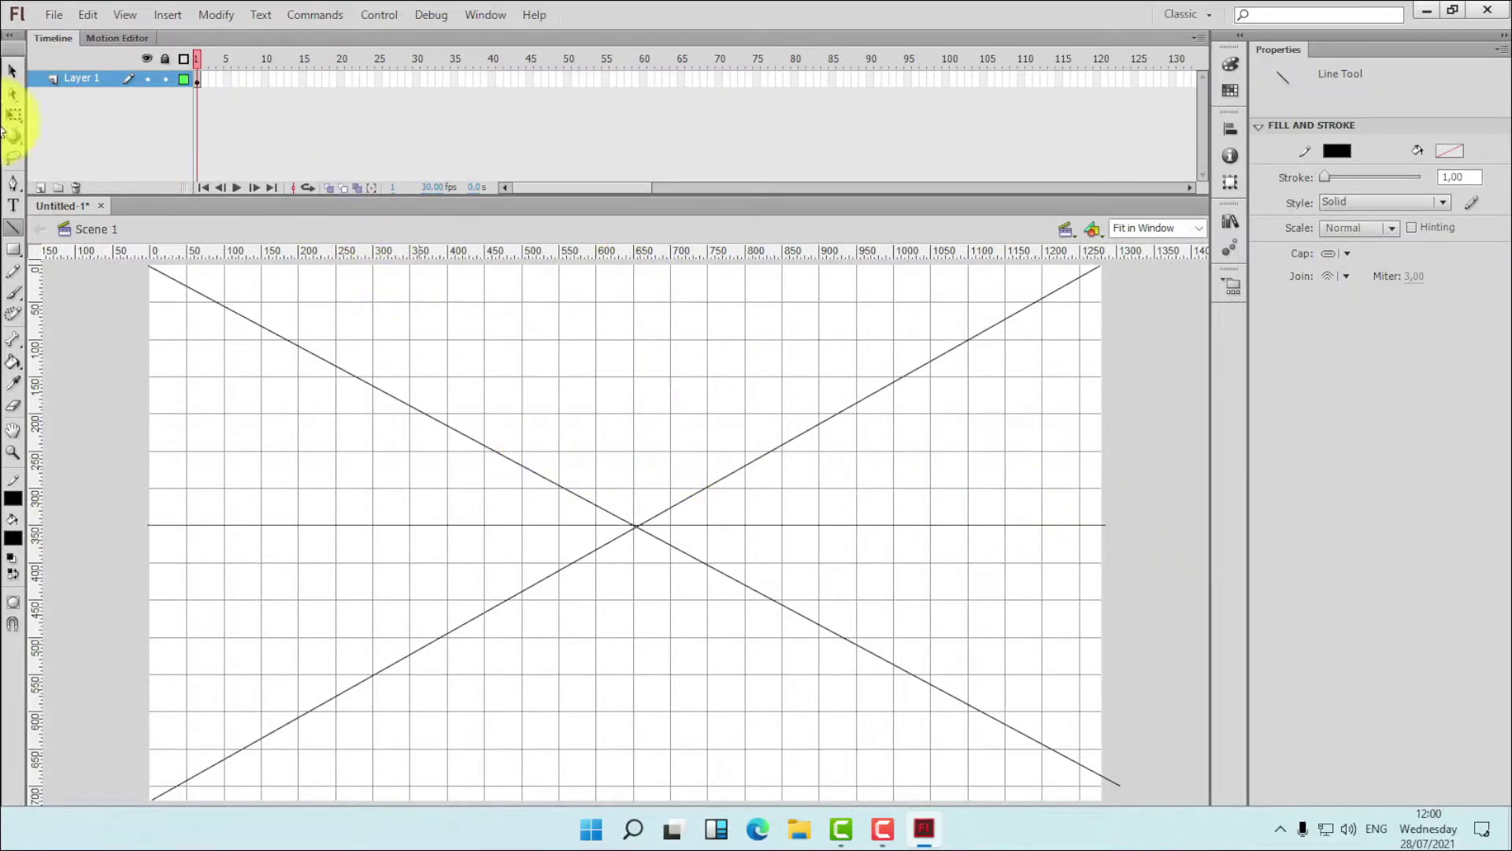
# - Rename Layer 1 as Garis and deselect the guide lines with the Selection tool
pyautogui.click(103, 83)
pyautogui.doubleClick(102, 84)
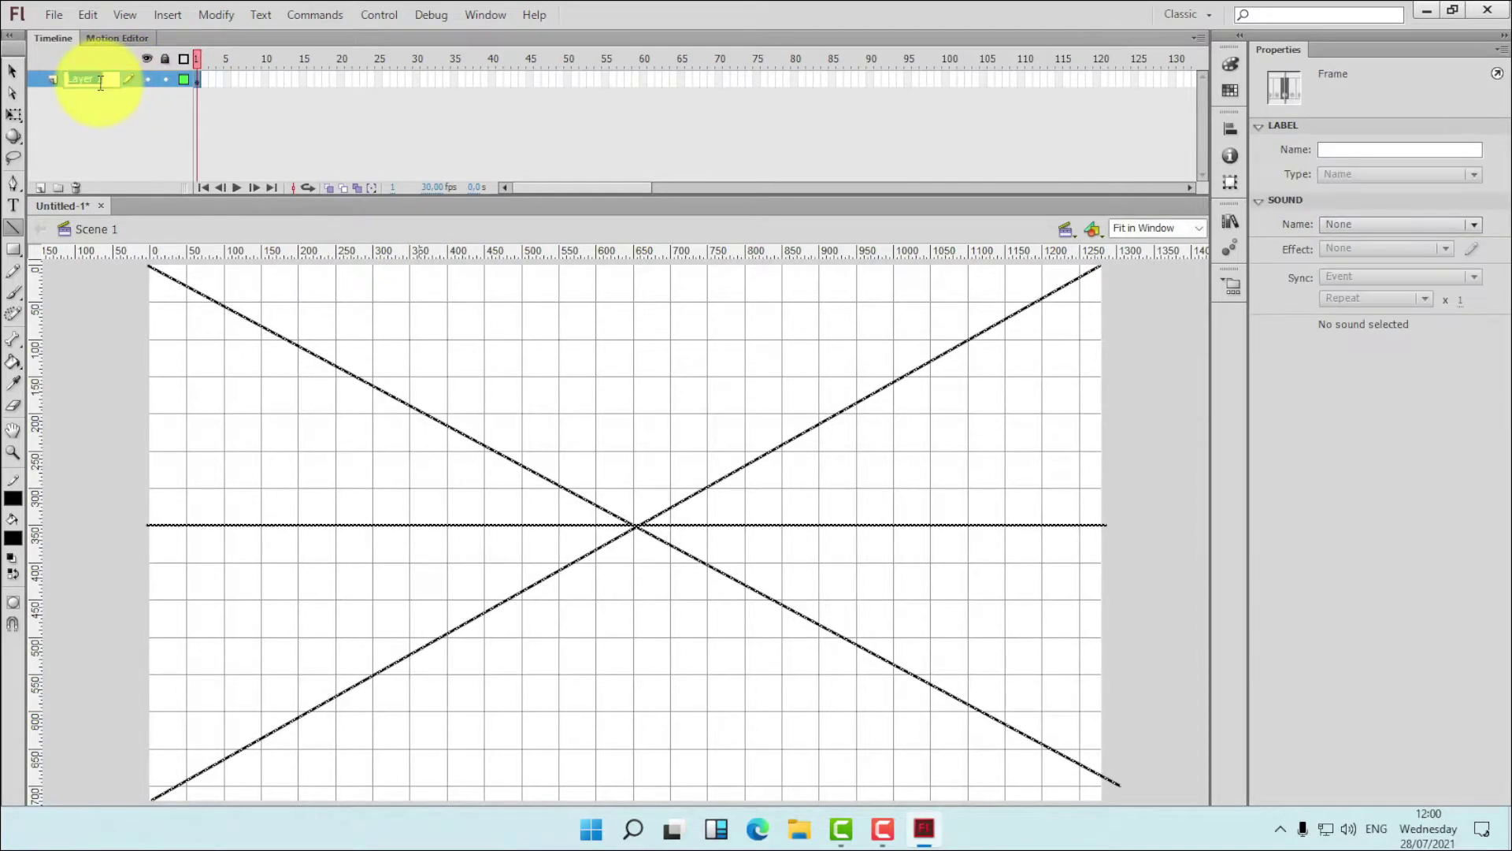
pyautogui.write('Garis')
pyautogui.click(13, 71)
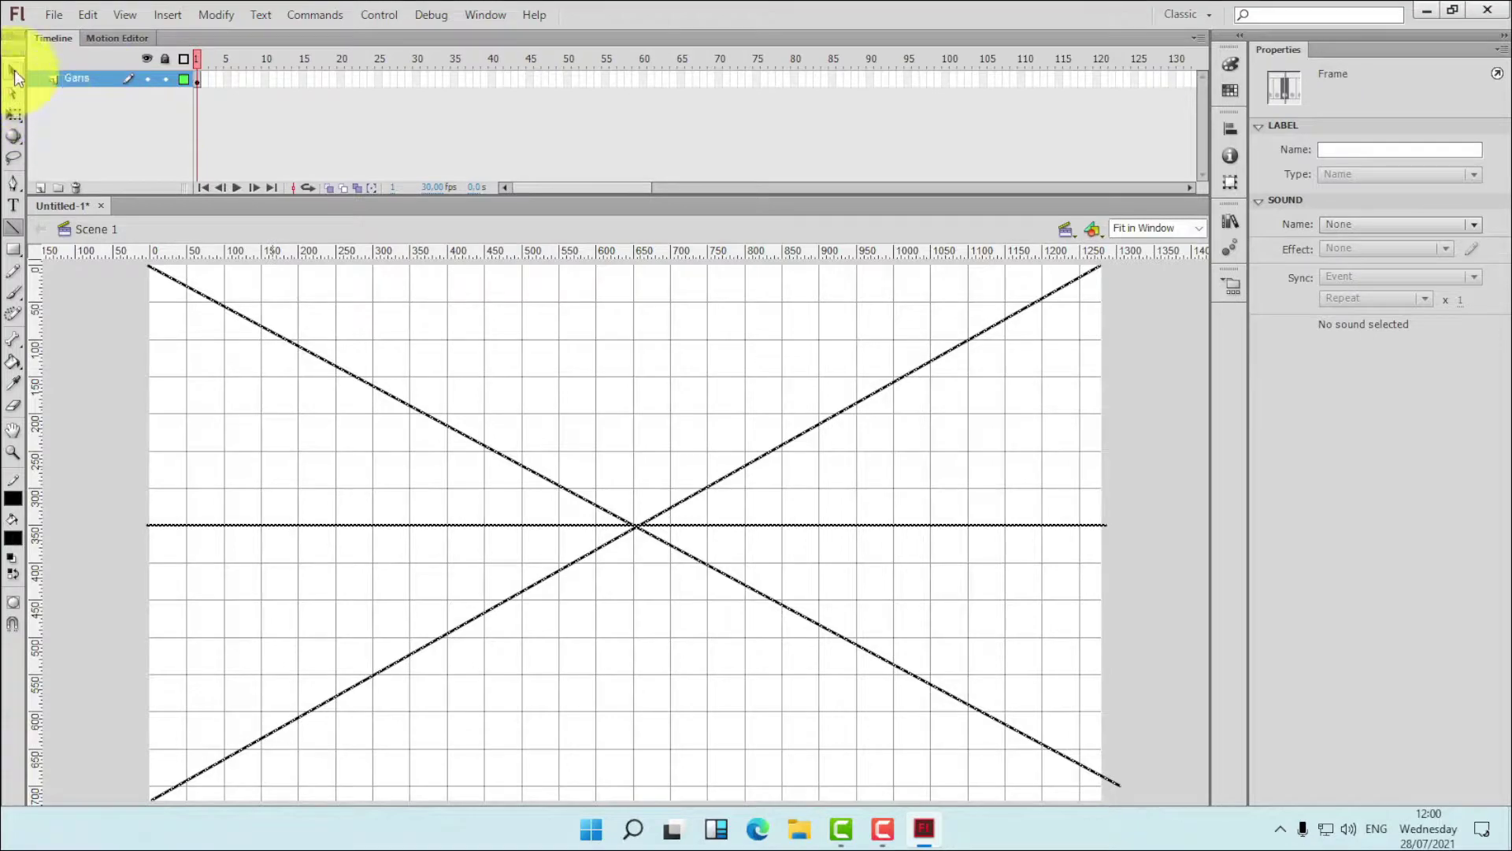
pyautogui.click(204, 165)
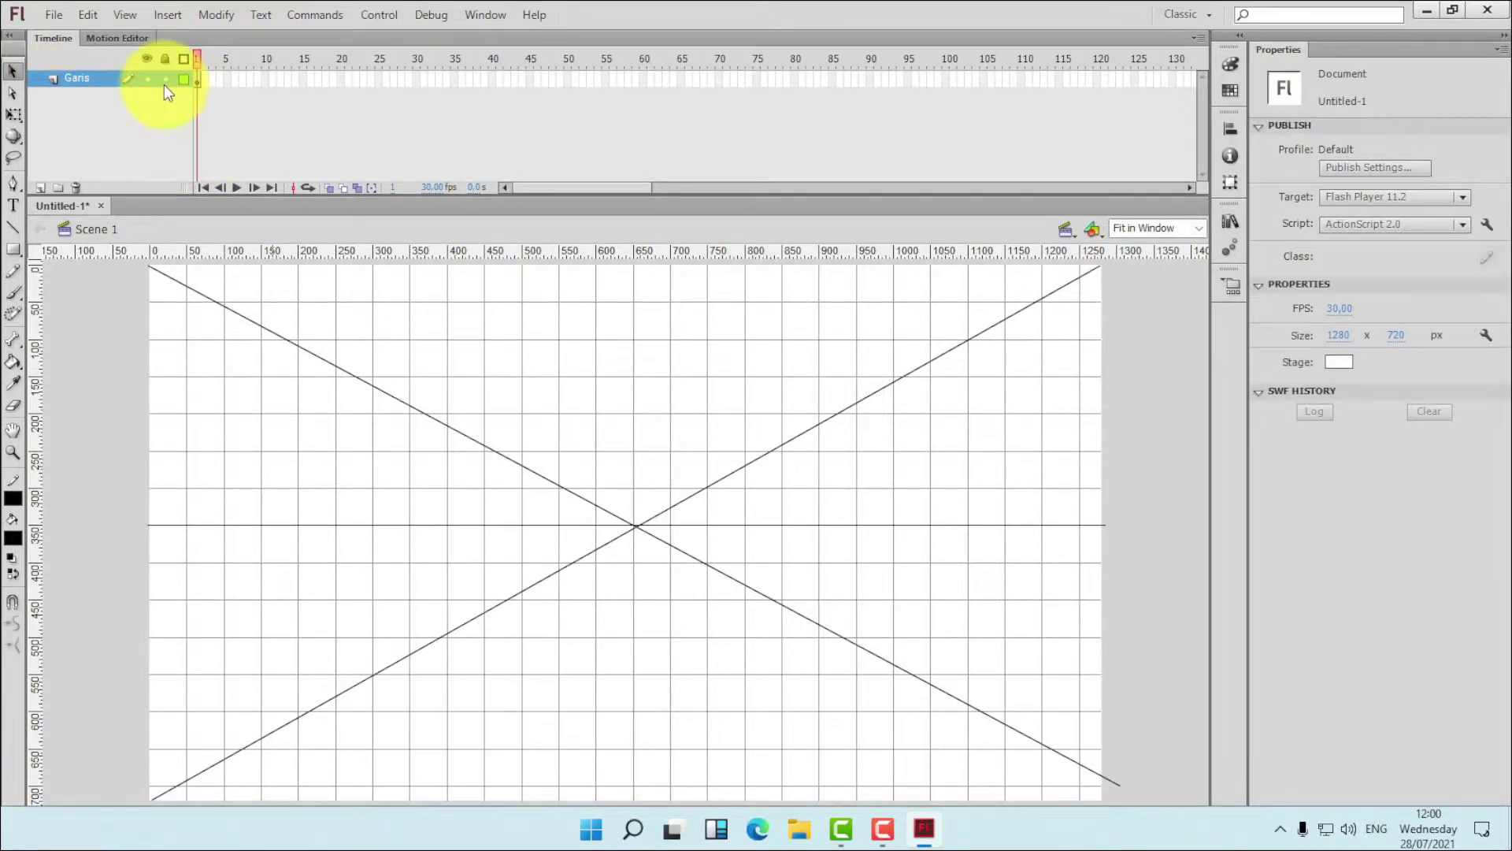
# - Lock the Garis layer and add a new layer named Box above it
pyautogui.click(40, 188)
pyautogui.doubleClick(102, 77)
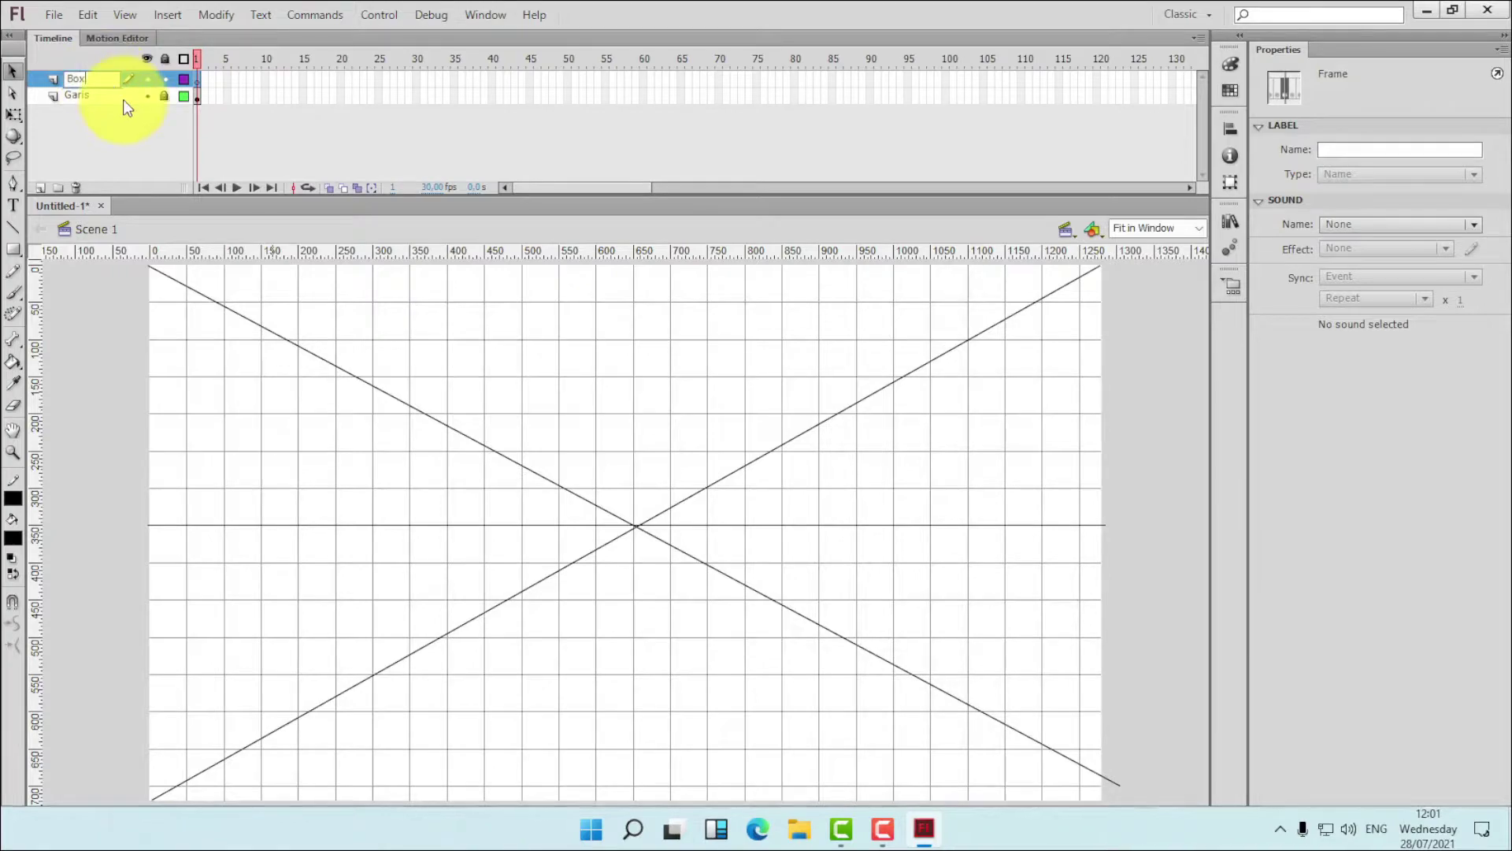
pyautogui.click(626, 334)
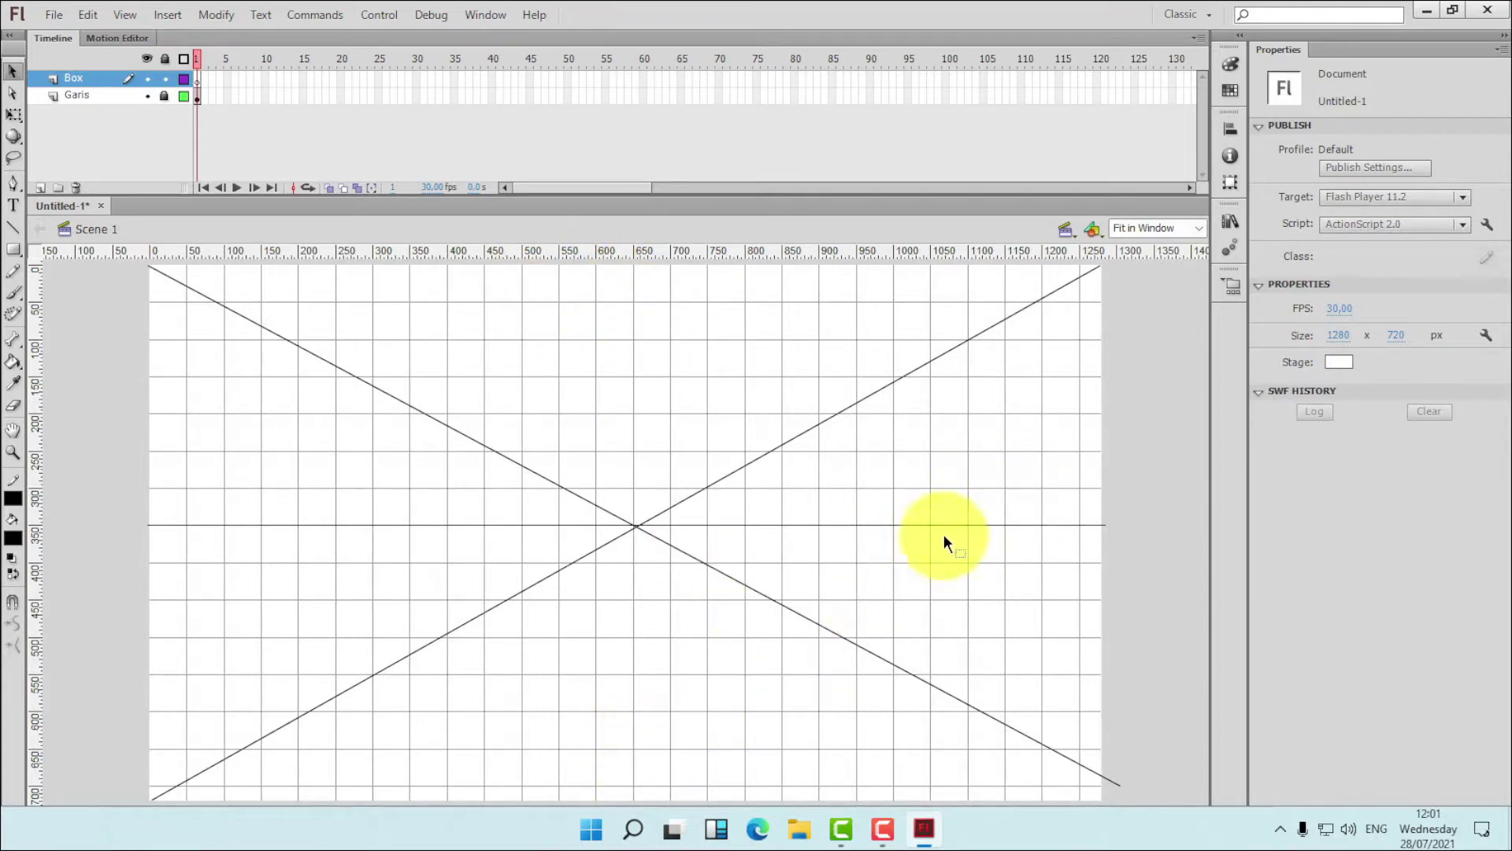
# - Draw a rectangle about 300 x 100 px with its upper-left corner at about (500, 50) and delete its black fill
pyautogui.click(12, 249)
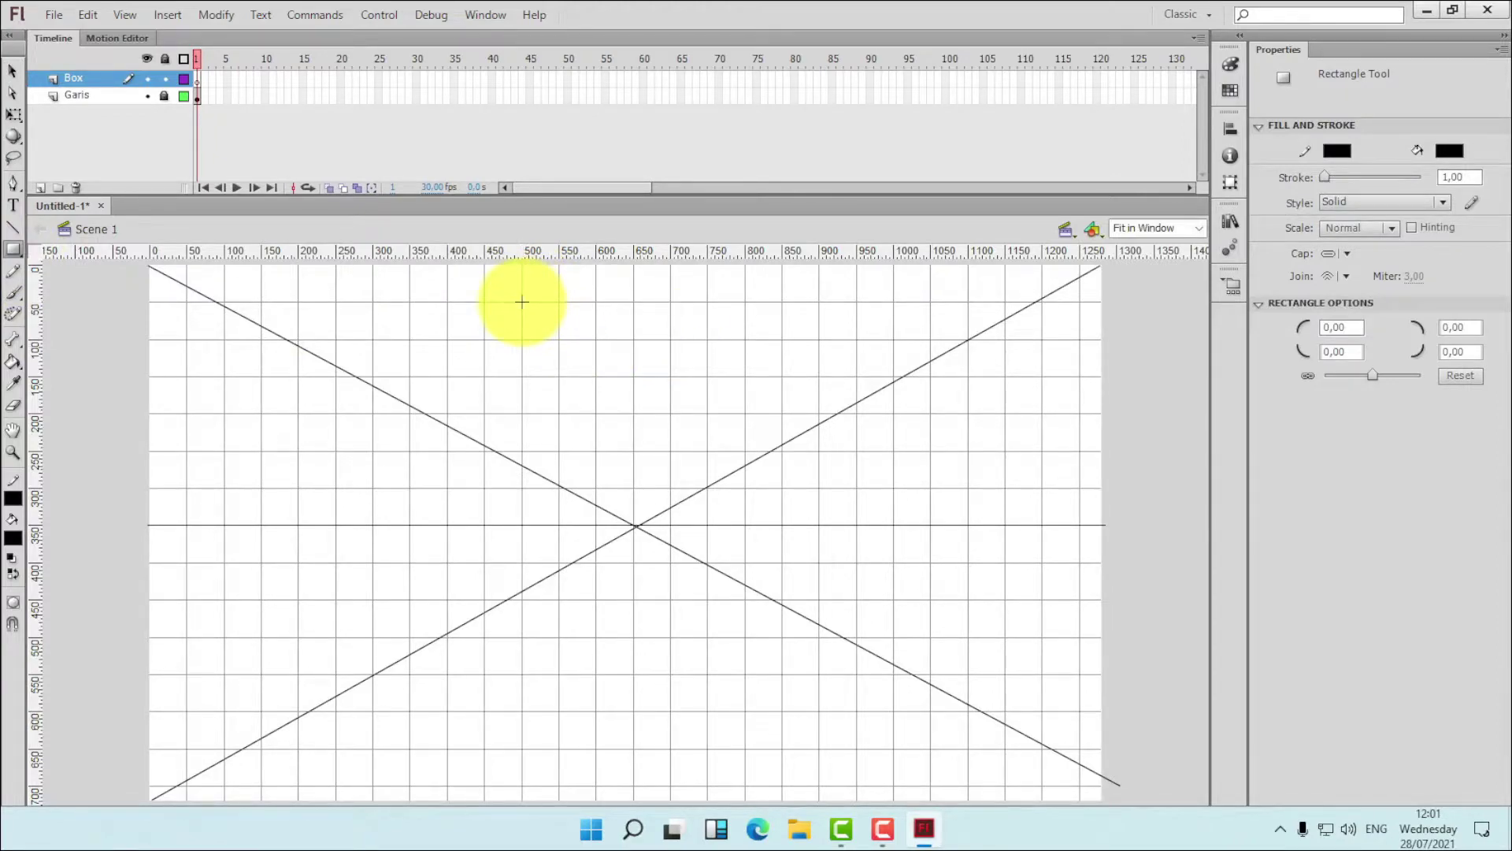
pyautogui.moveTo(526, 302); pyautogui.dragTo(745, 376)
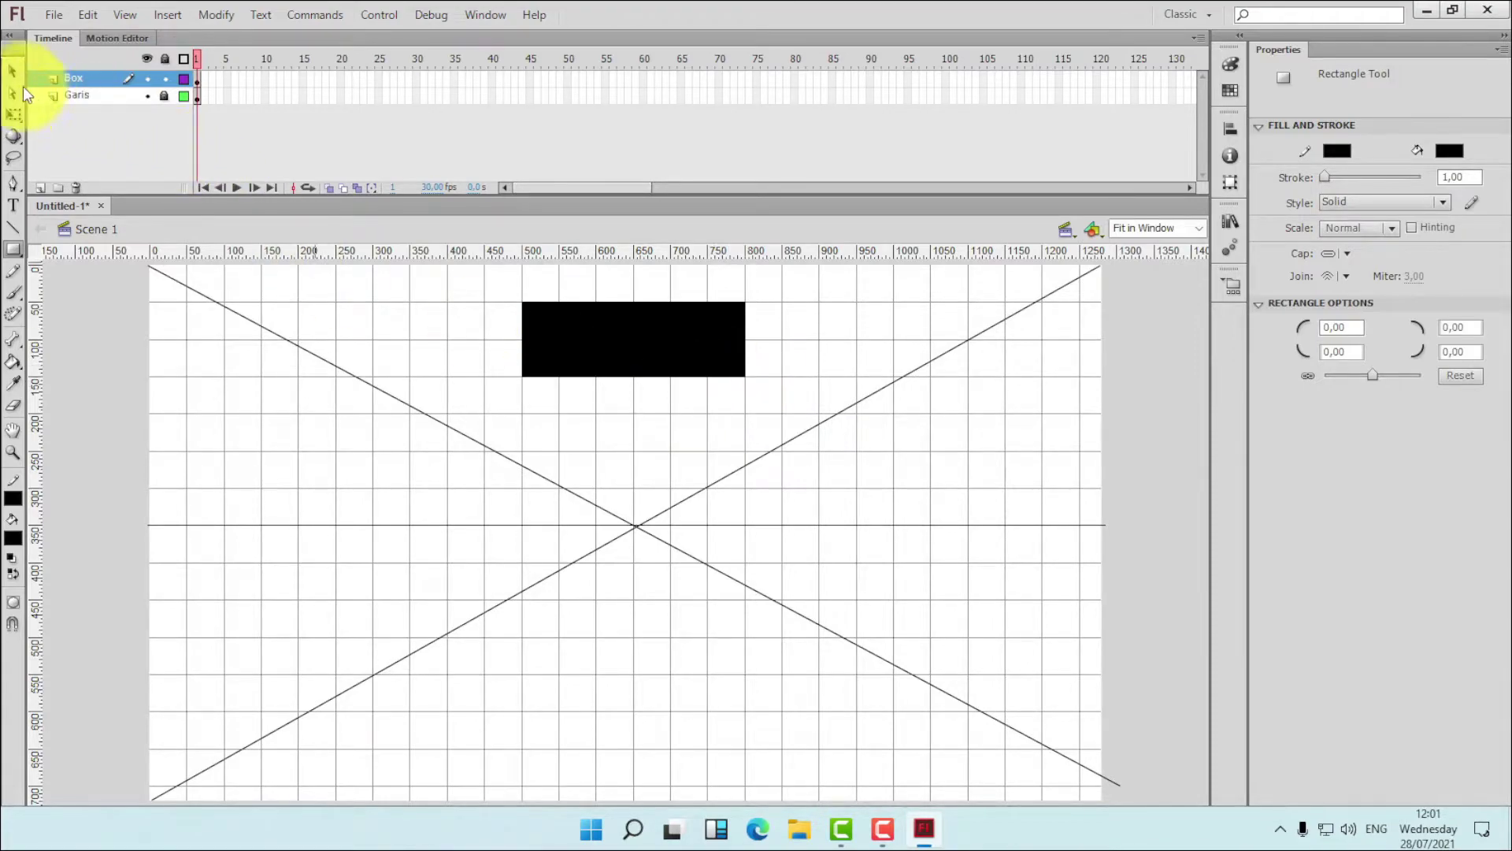
pyautogui.click(12, 73)
pyautogui.click(644, 359)
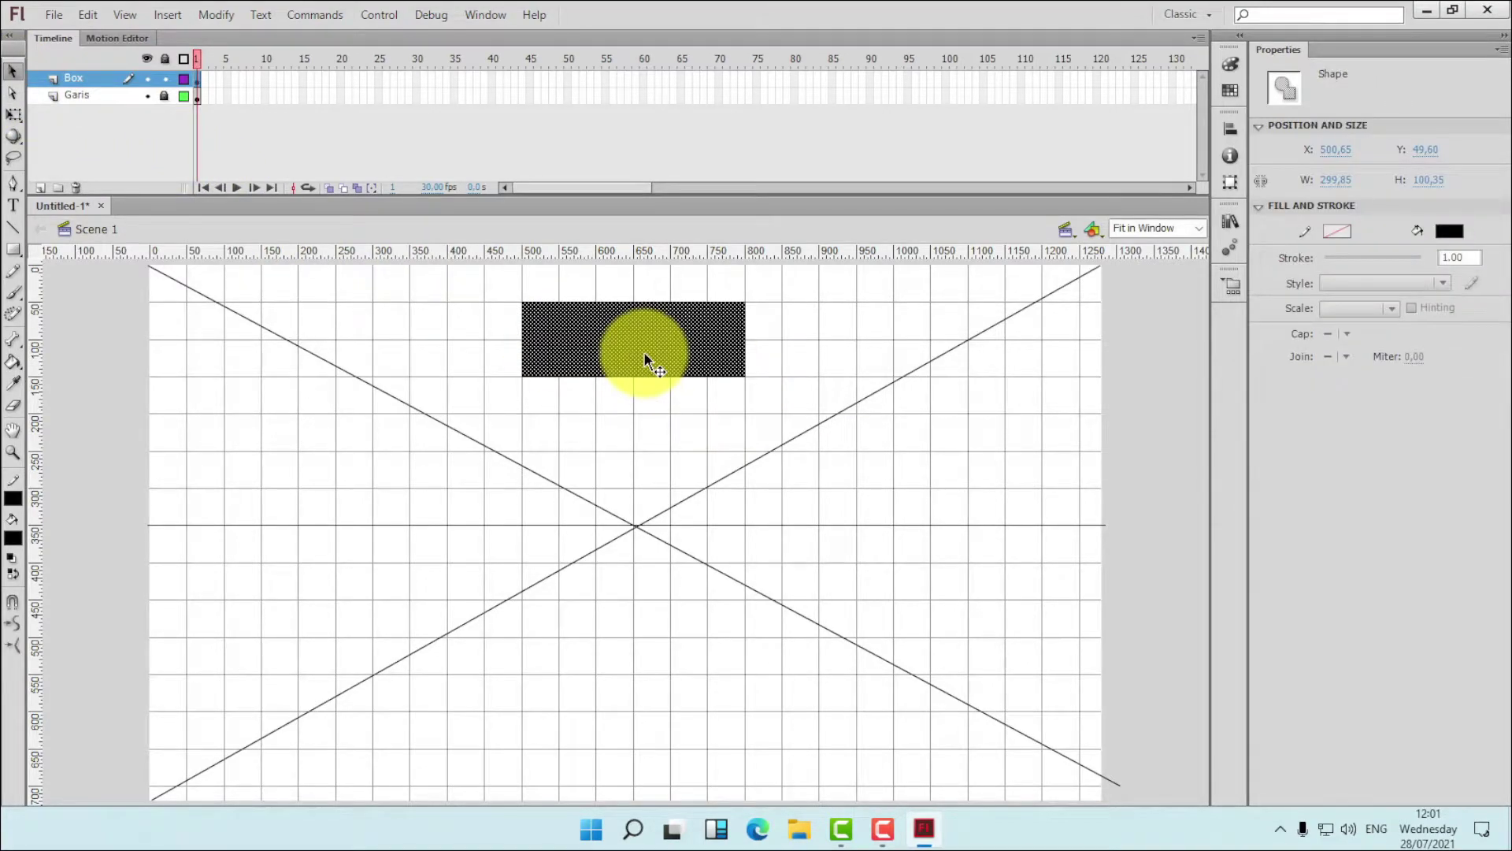
pyautogui.press('Delete')
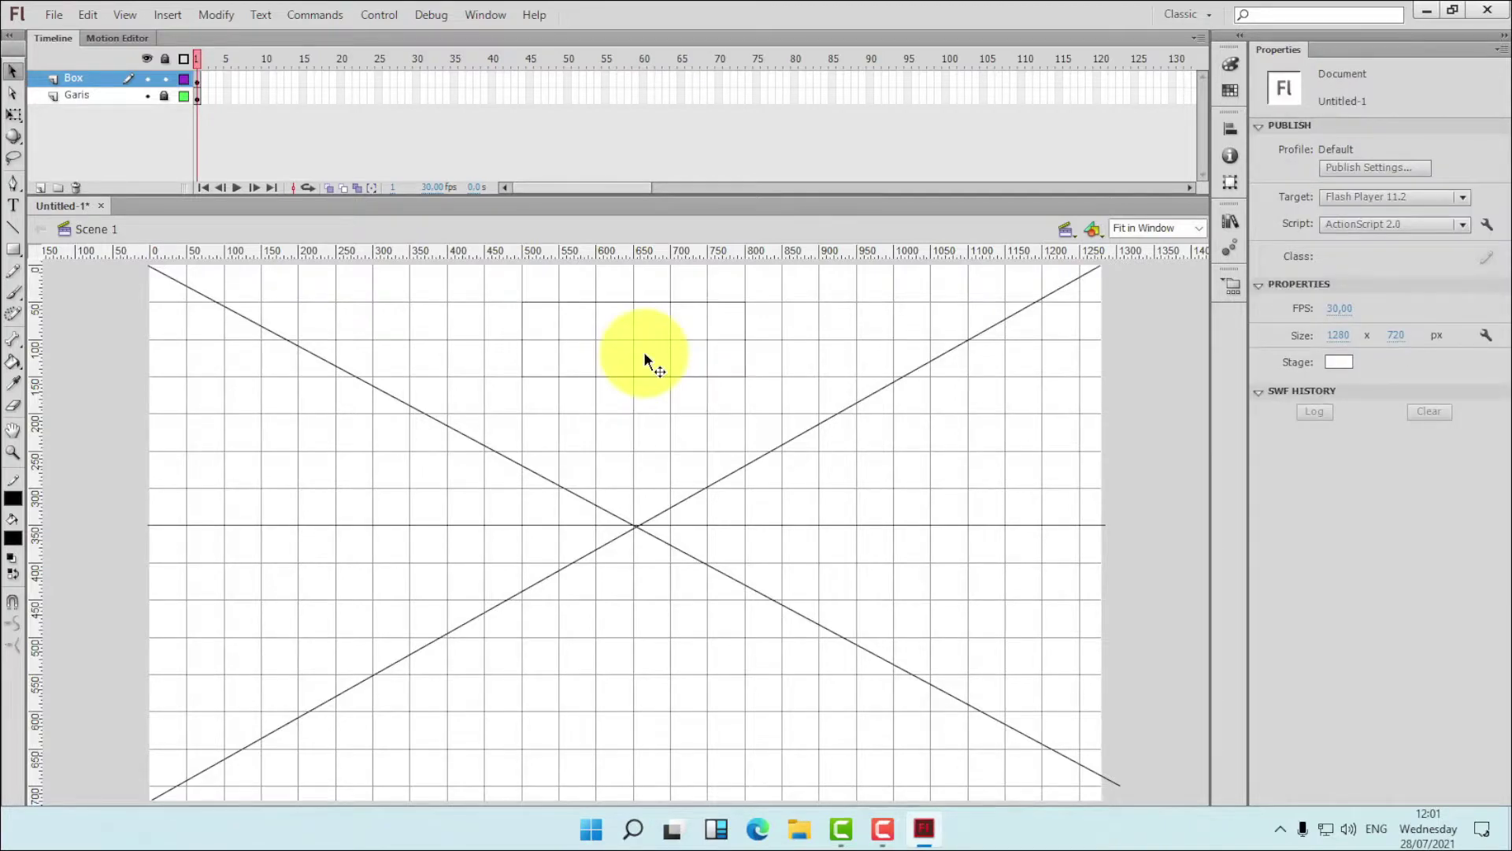
# - Draw two straight lines from the vanishing point at about (650, 350) to the lower corners of the upper rectangle
pyautogui.click(14, 226)
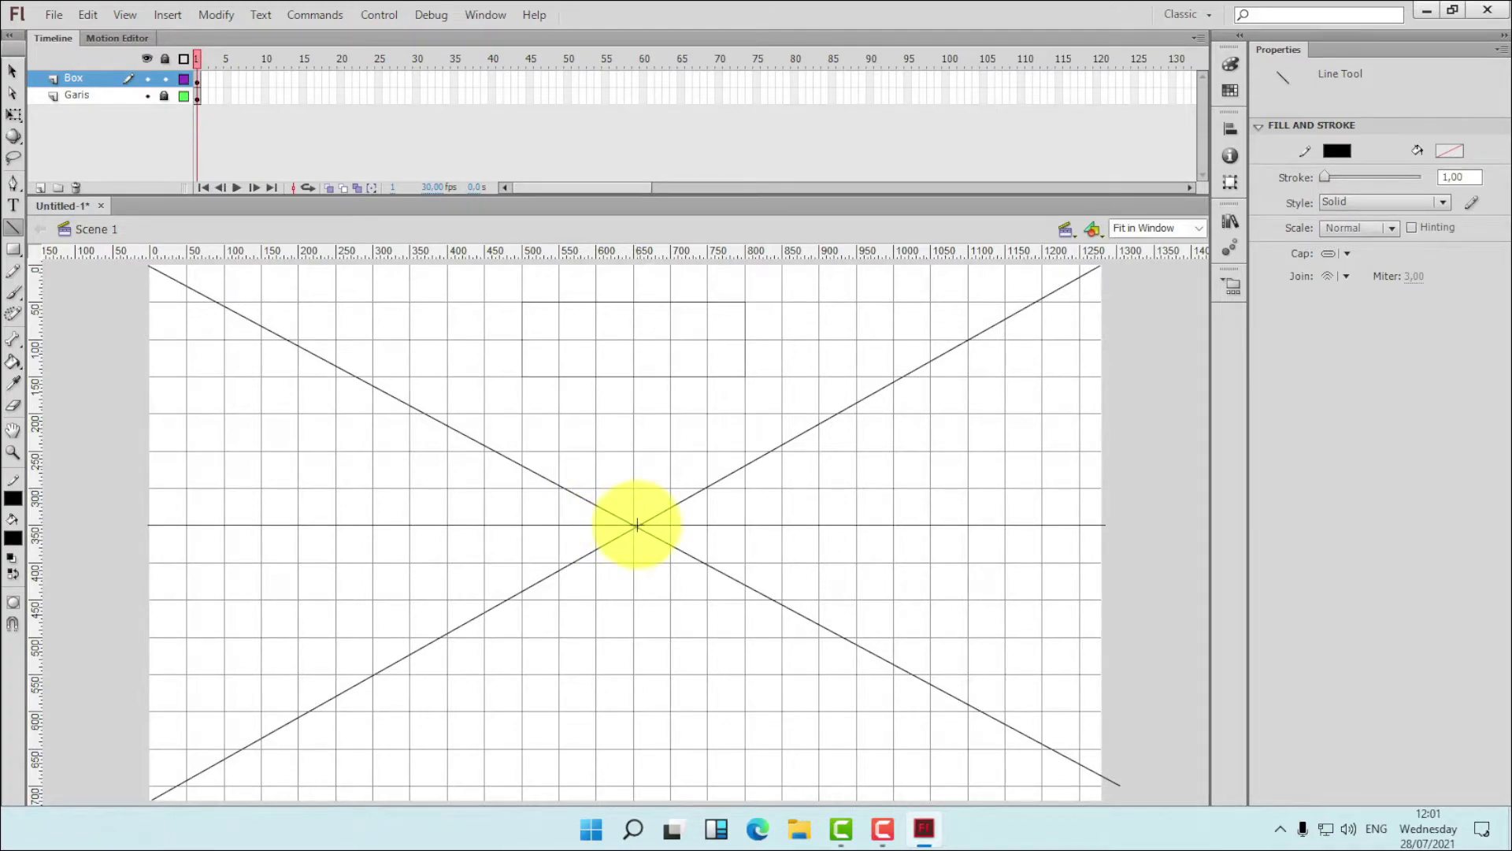
pyautogui.moveTo(638, 525); pyautogui.dragTo(522, 377)
pyautogui.moveTo(635, 524); pyautogui.dragTo(746, 376)
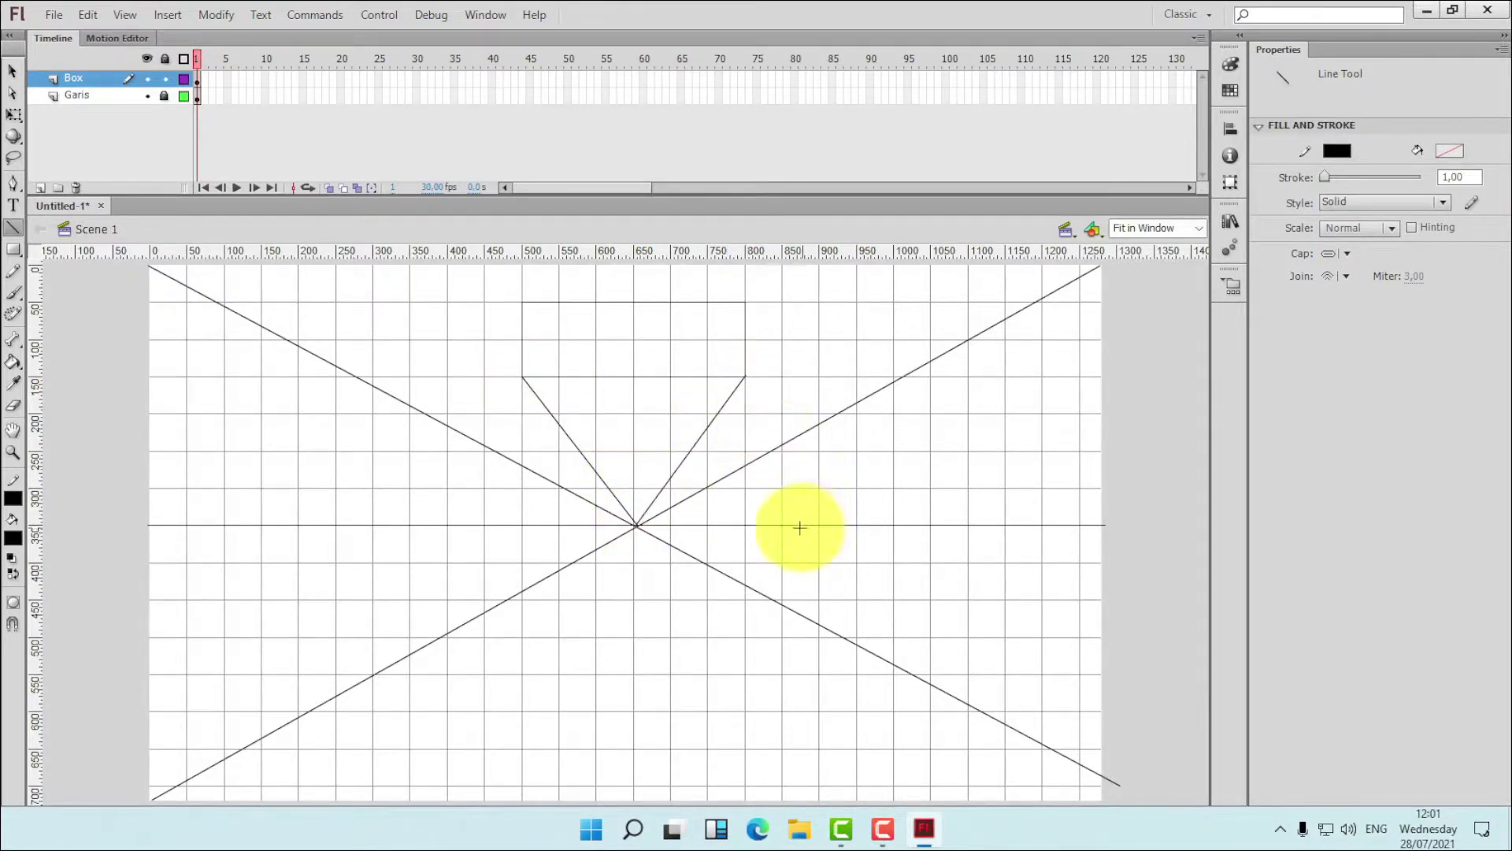
# - Delete the parts of both converging lines below about 250 px and join their cut ends with a horizontal line
pyautogui.click(12, 71)
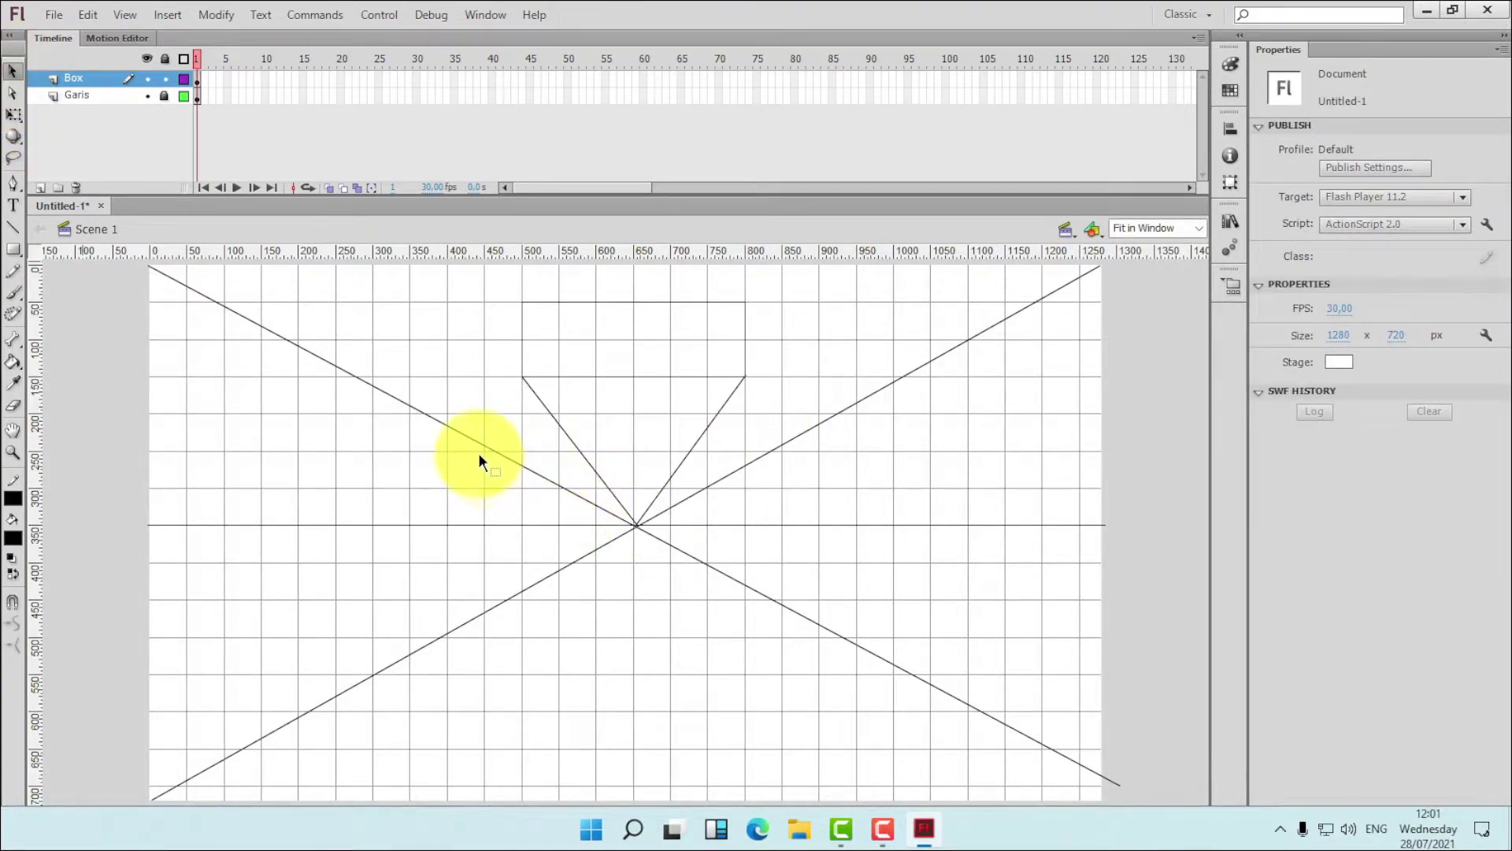
pyautogui.moveTo(479, 452); pyautogui.dragTo(876, 636)
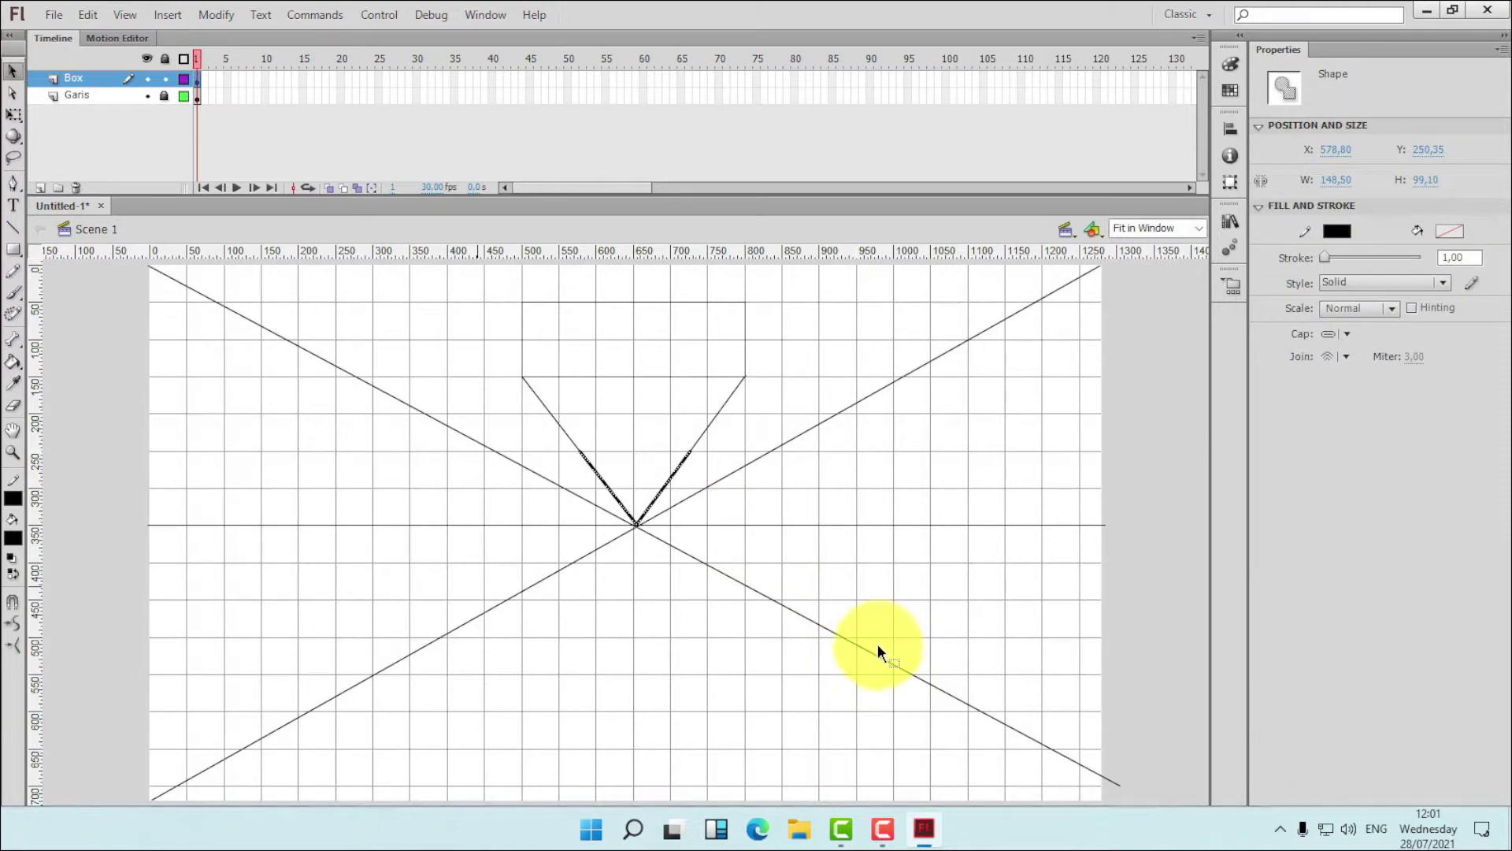
pyautogui.press('Delete')
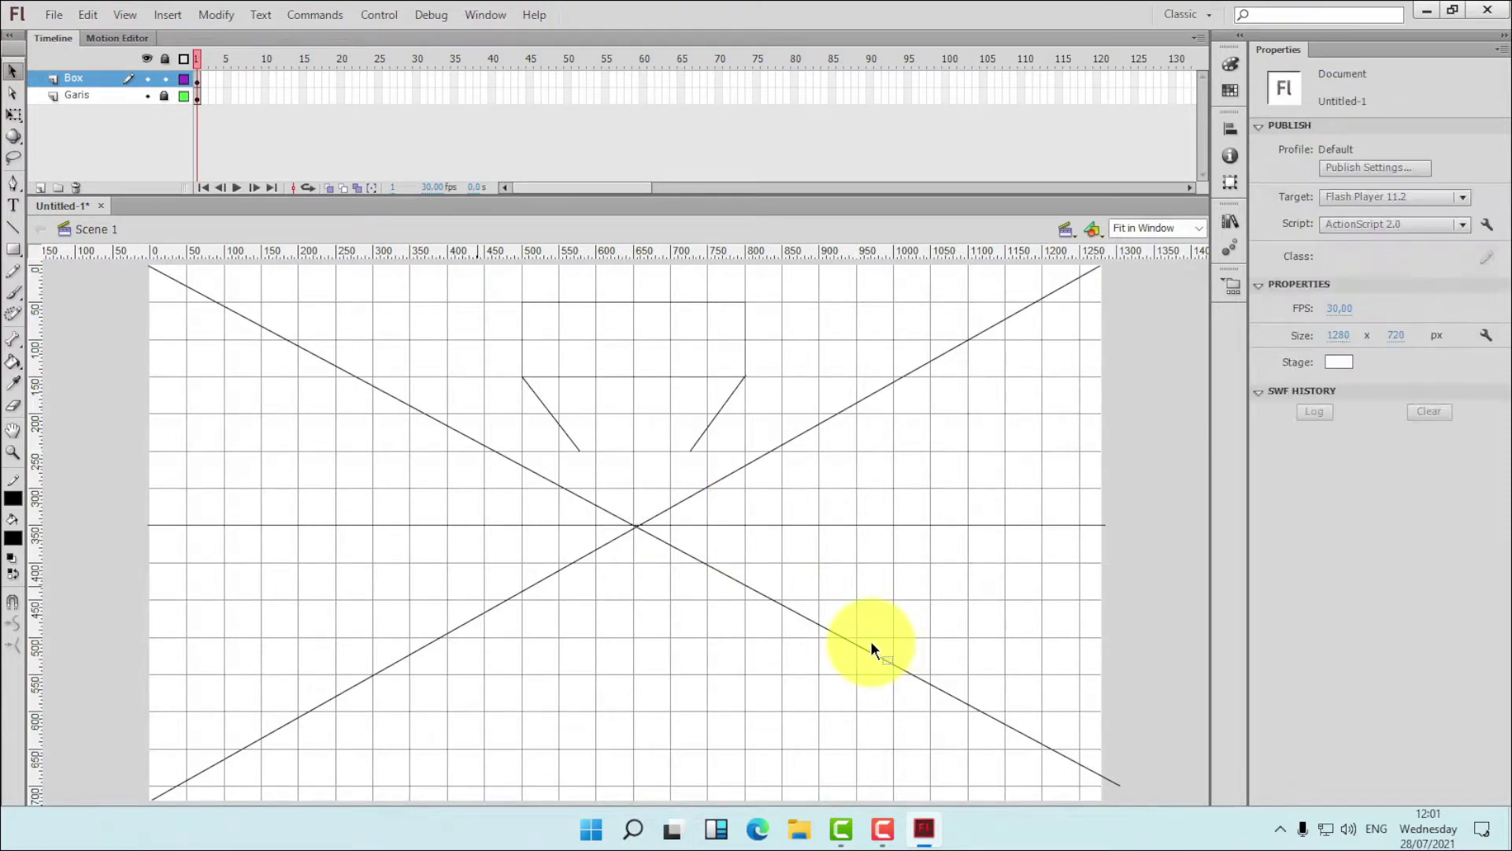
pyautogui.click(14, 229)
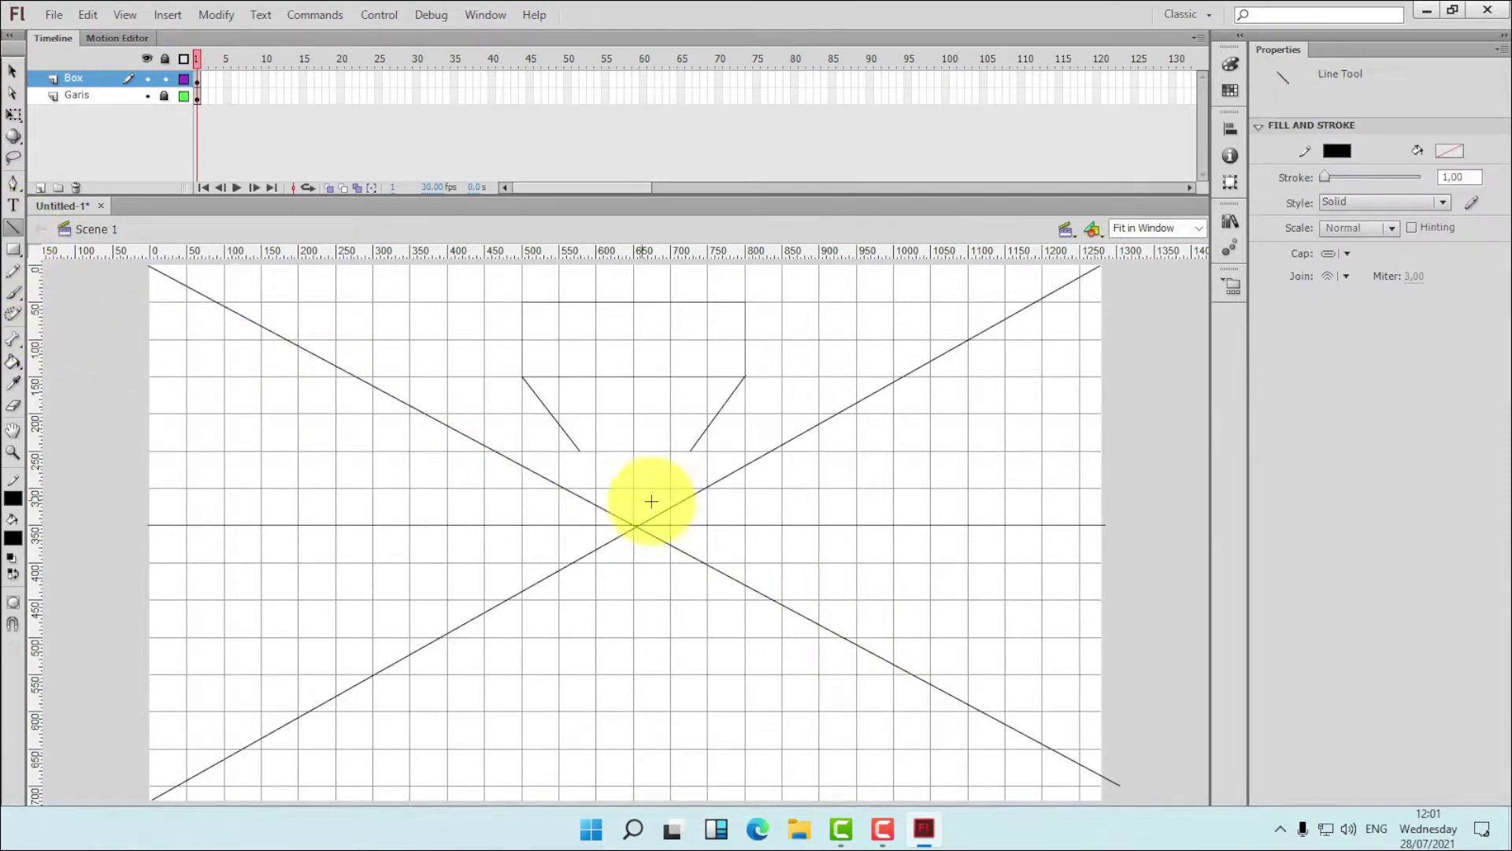
pyautogui.moveTo(580, 447); pyautogui.dragTo(690, 450)
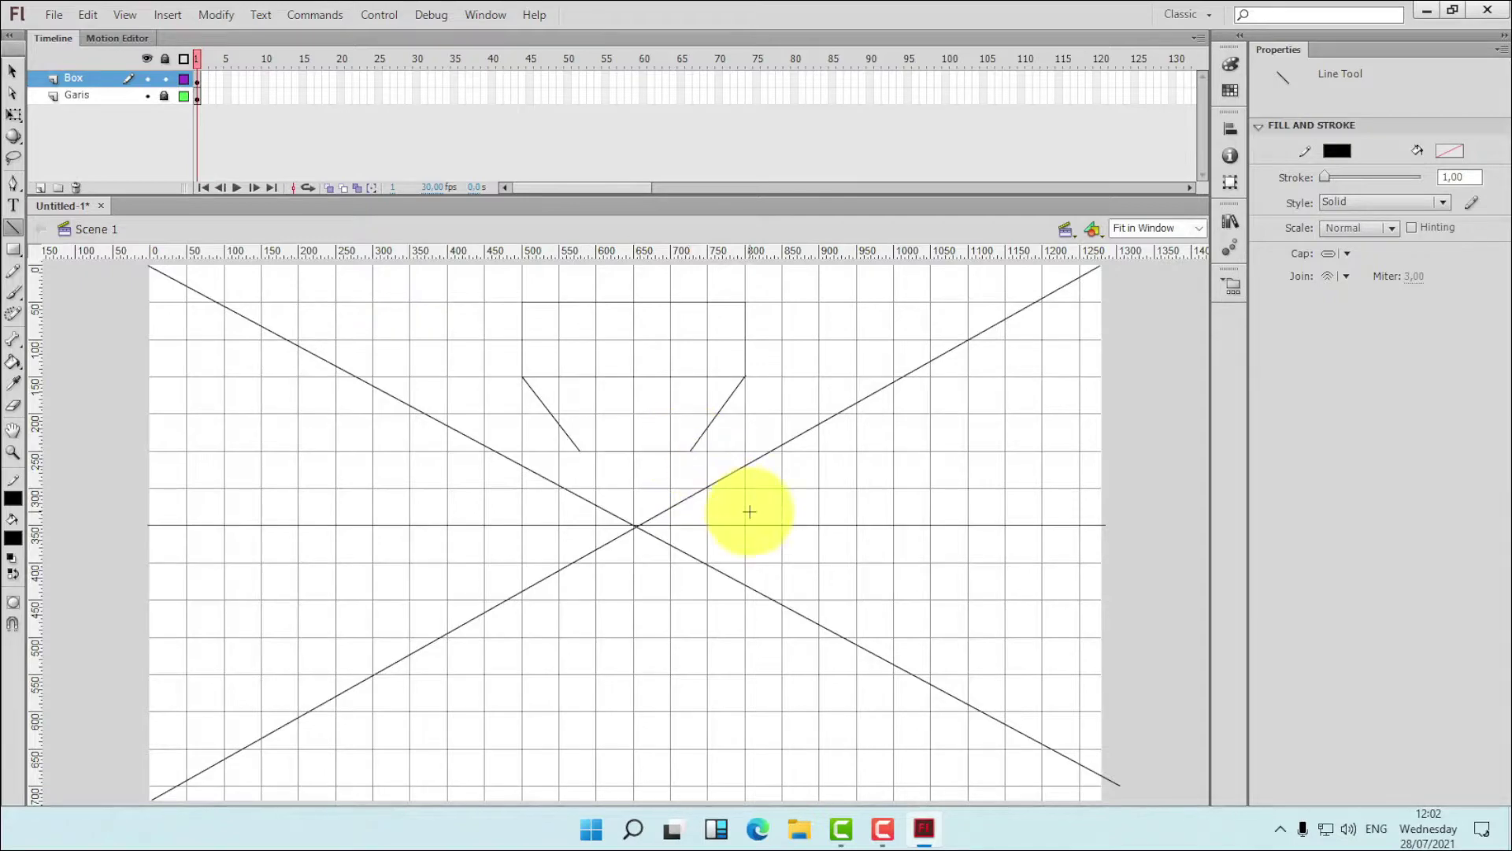
pyautogui.click(13, 72)
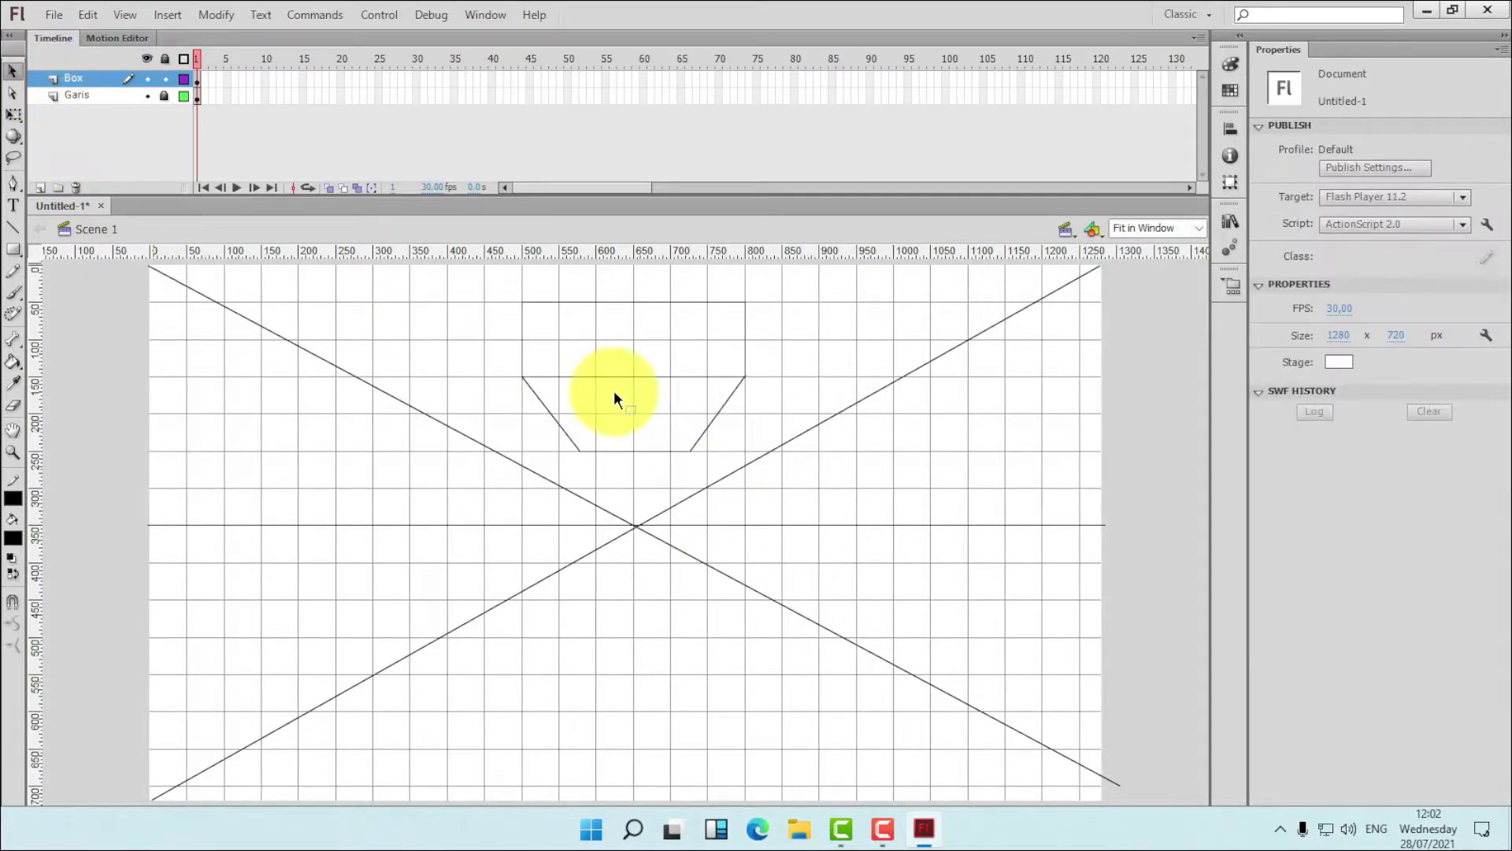
pyautogui.click(688, 448)
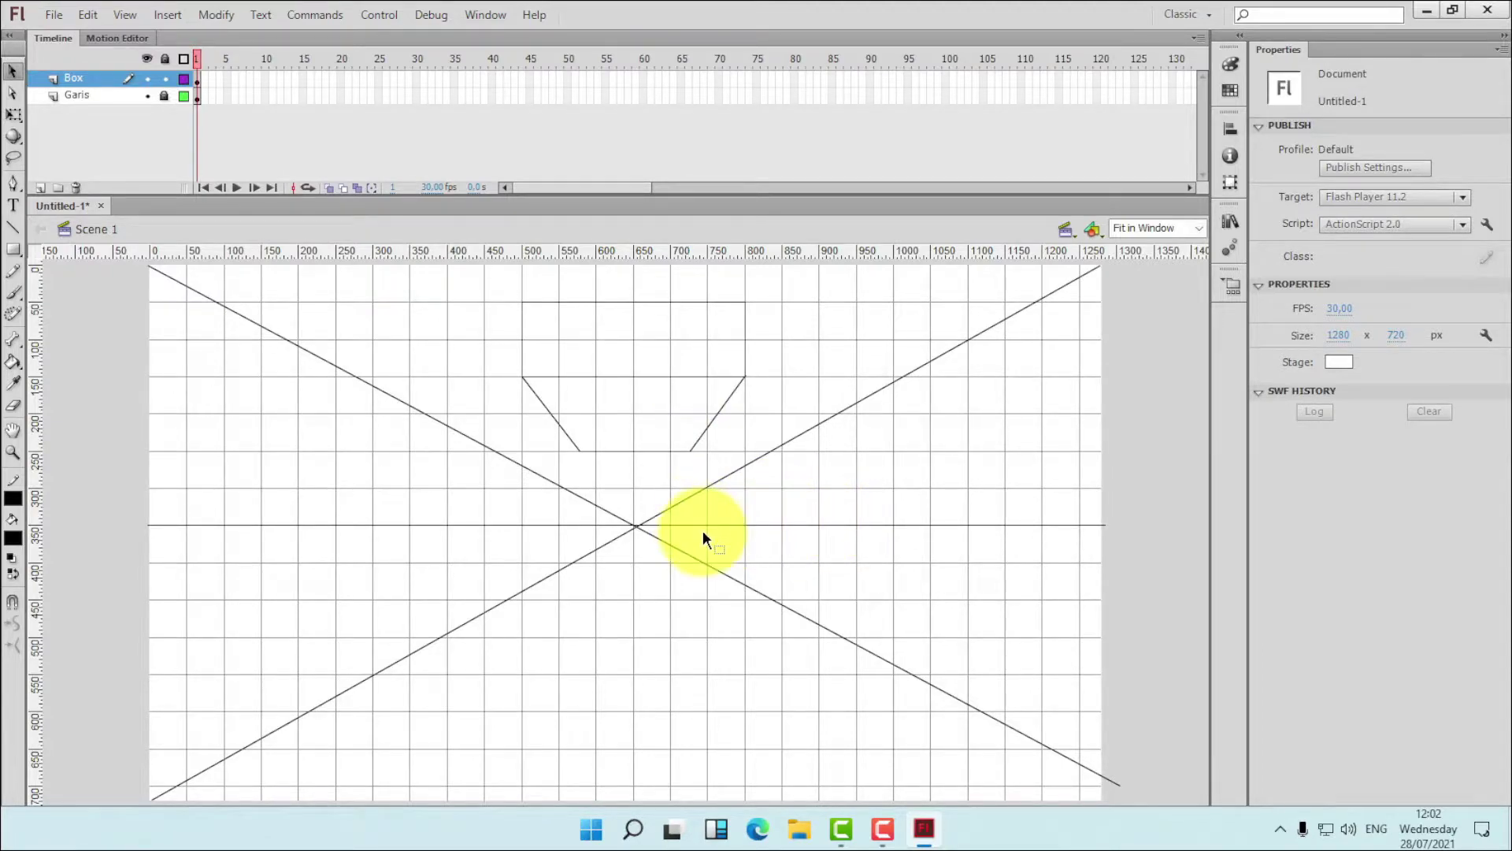
# - Draw a rectangle about 150 x 350 px with its upper-left corner at about (50, 200) and delete its black fill
pyautogui.click(13, 250)
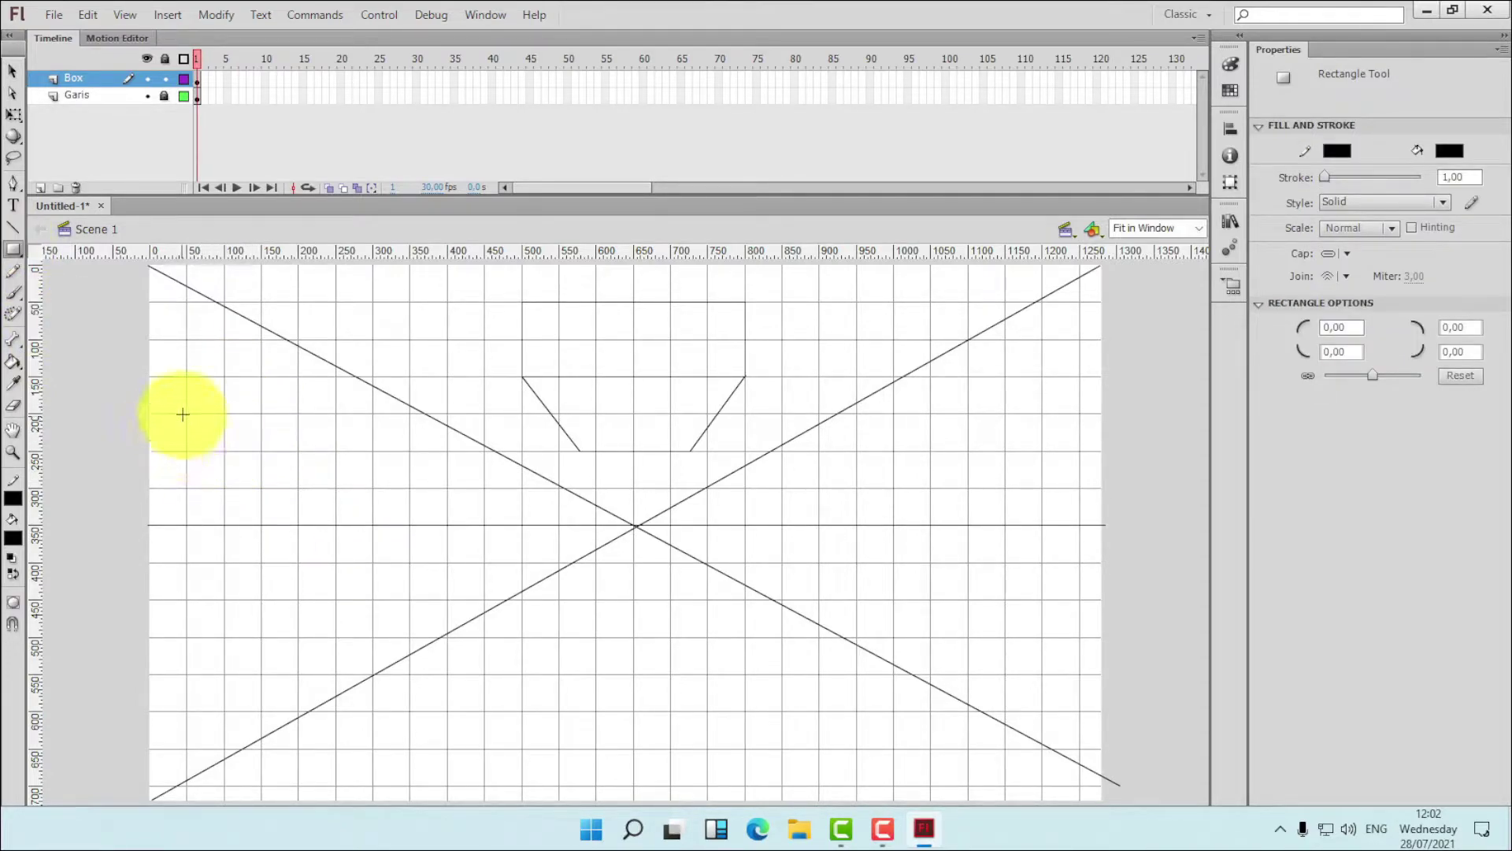
pyautogui.moveTo(186, 413)
pyautogui.mouseDown()
pyautogui.moveTo(216, 580)
pyautogui.moveTo(263, 662)
pyautogui.moveTo(298, 673)
pyautogui.mouseUp()
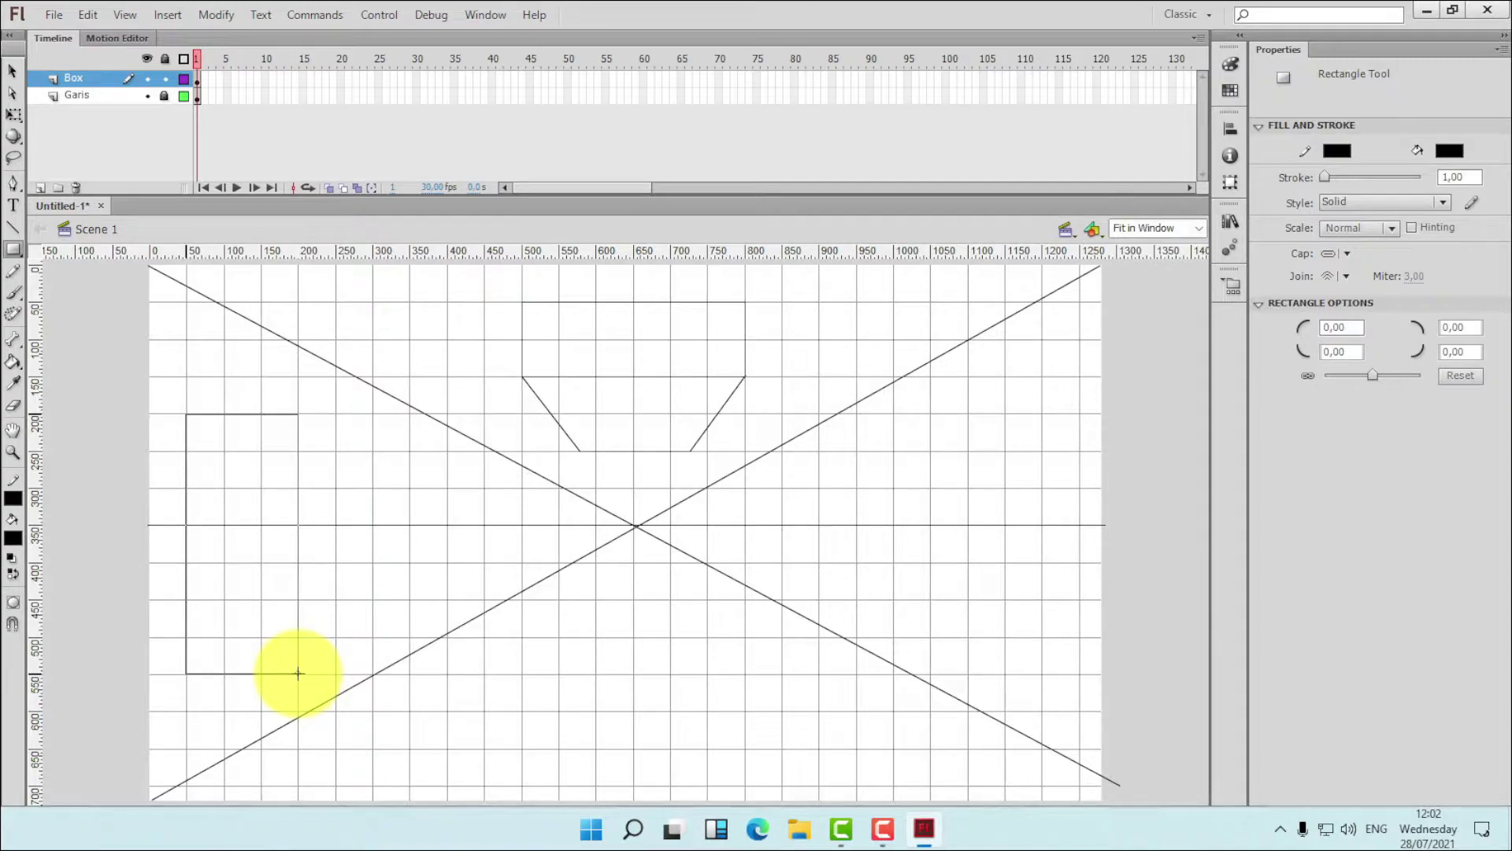
pyautogui.click(12, 70)
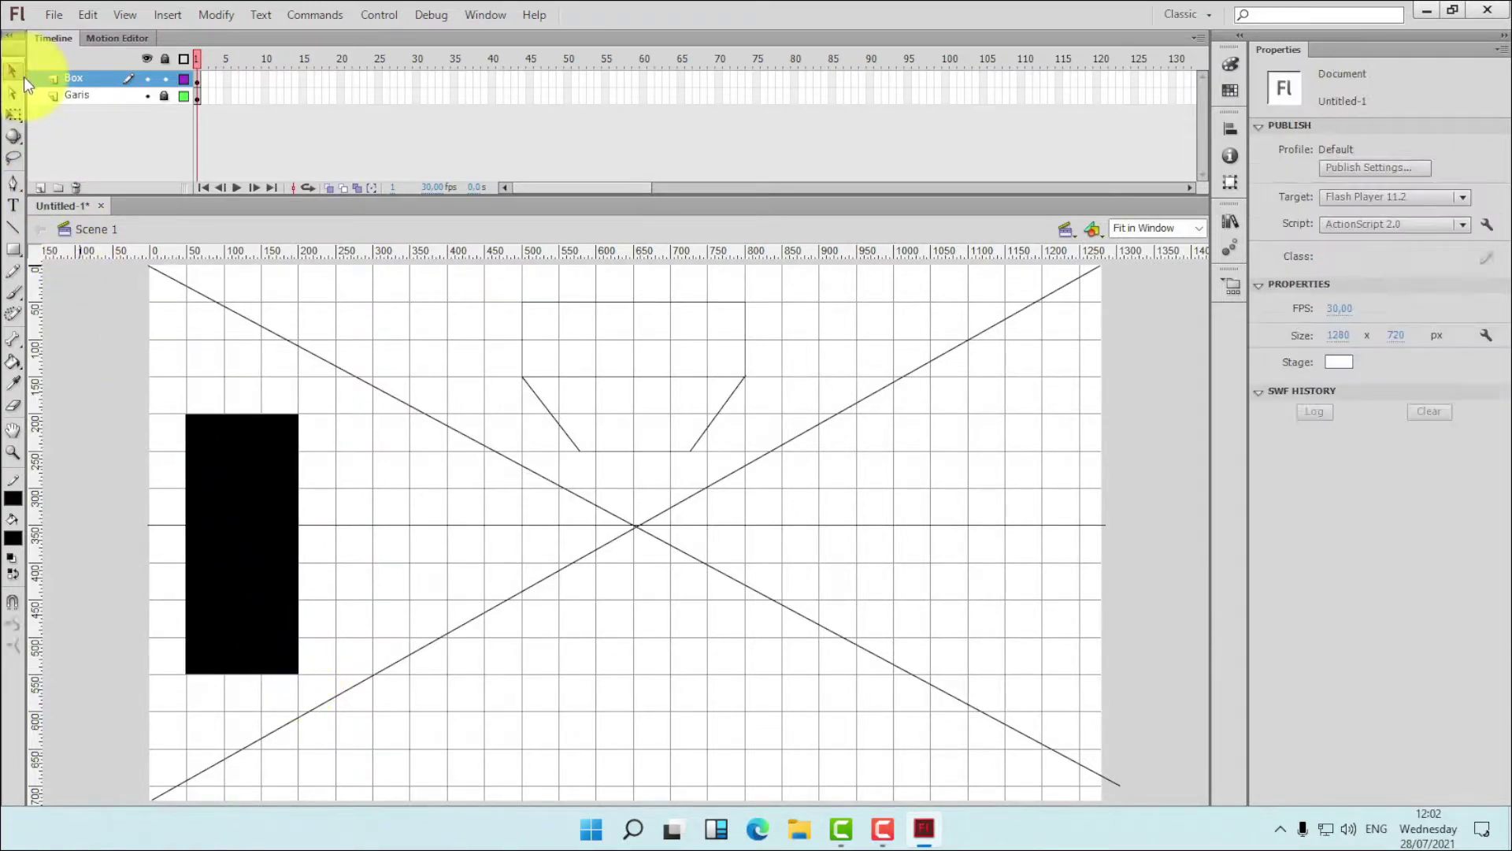
pyautogui.click(289, 534)
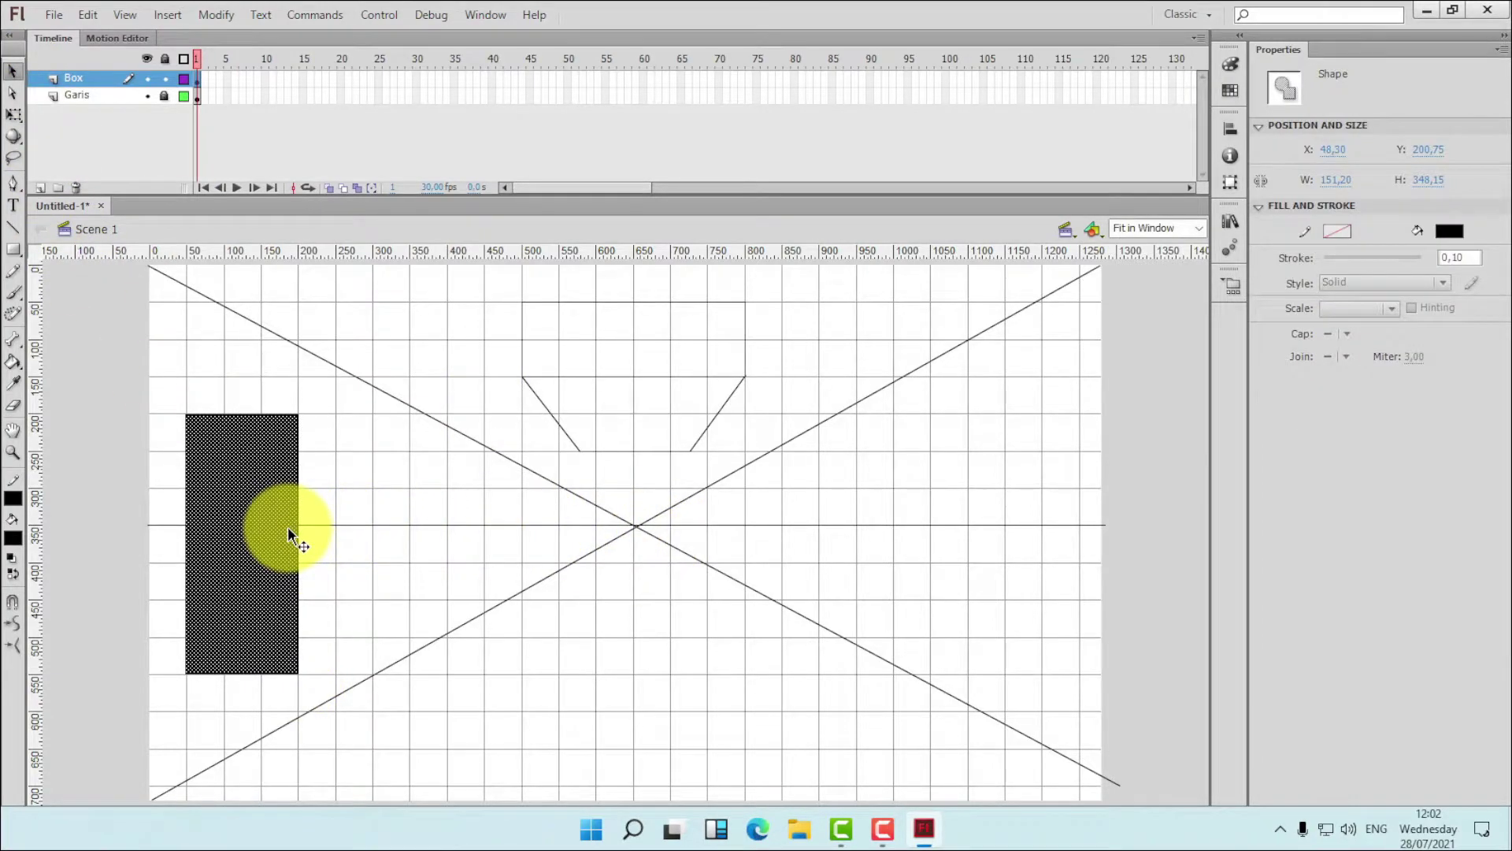
pyautogui.press('Delete')
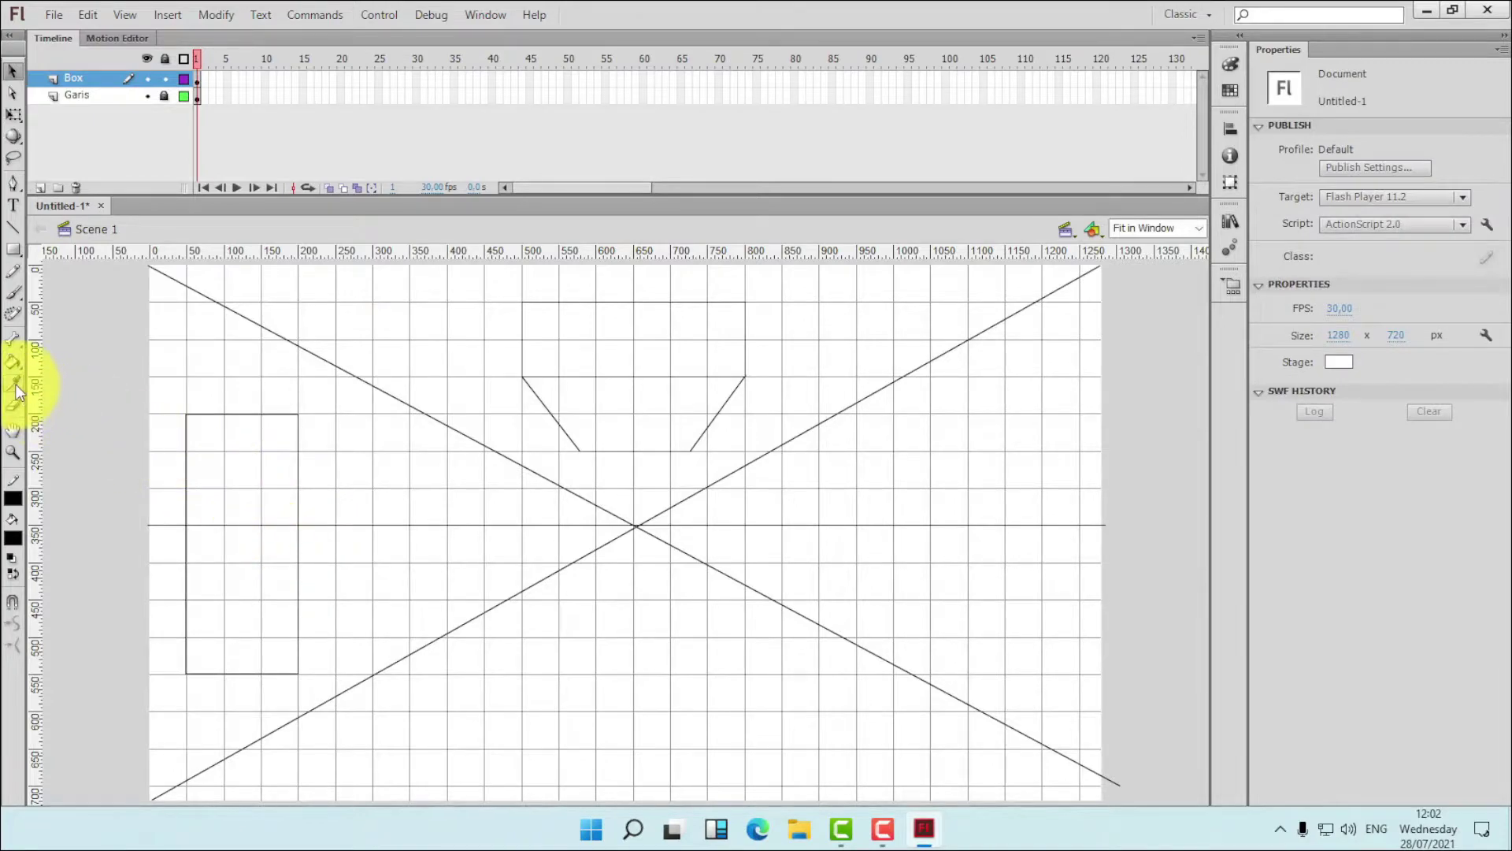
# - Draw two straight lines from the vanishing point to the two right-hand corners of the tall rectangle on the left
pyautogui.click(13, 227)
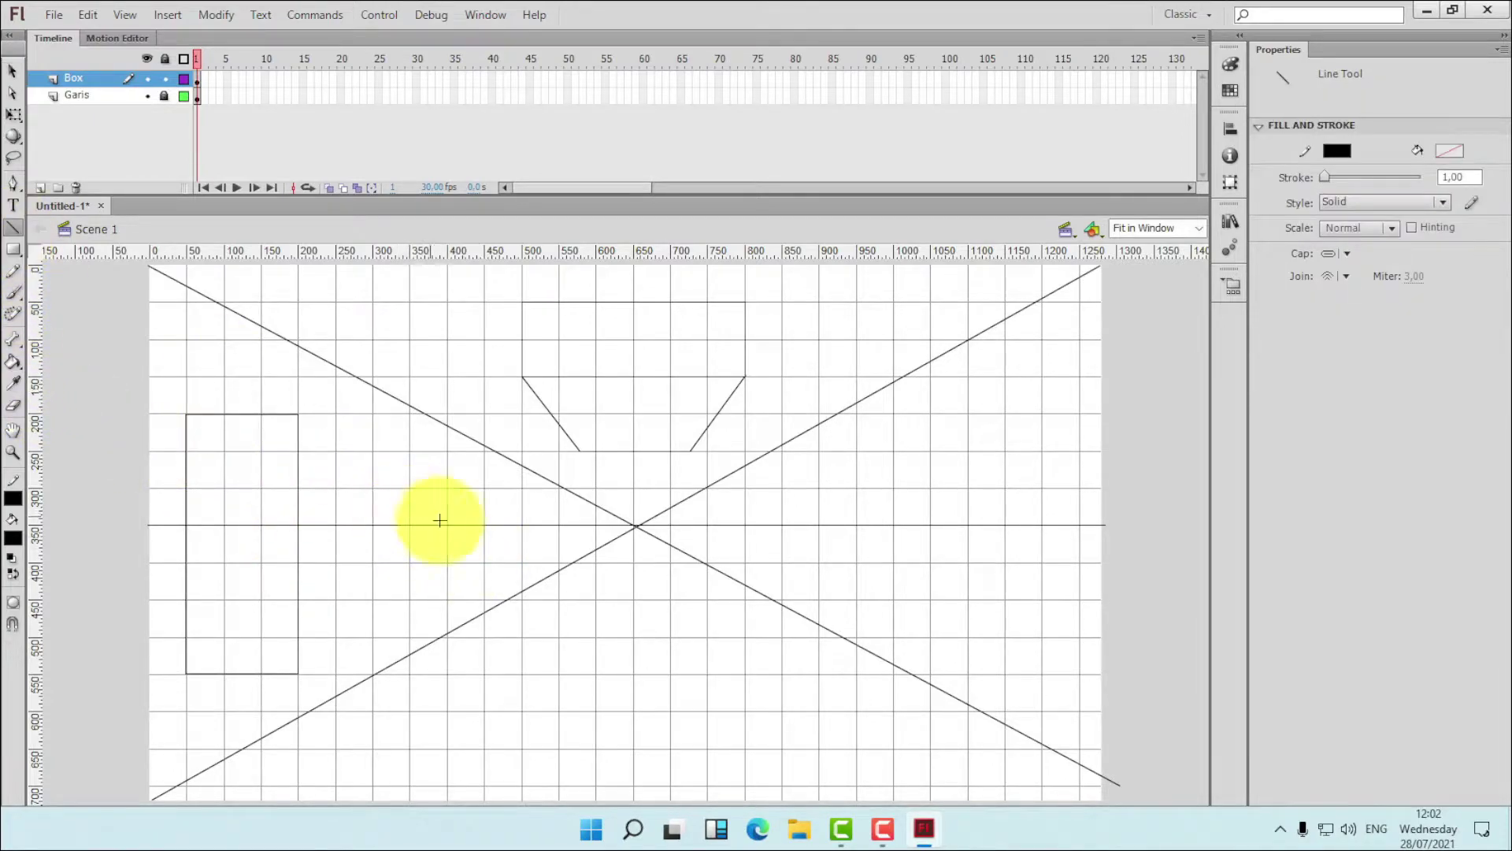
pyautogui.moveTo(635, 525); pyautogui.dragTo(298, 412)
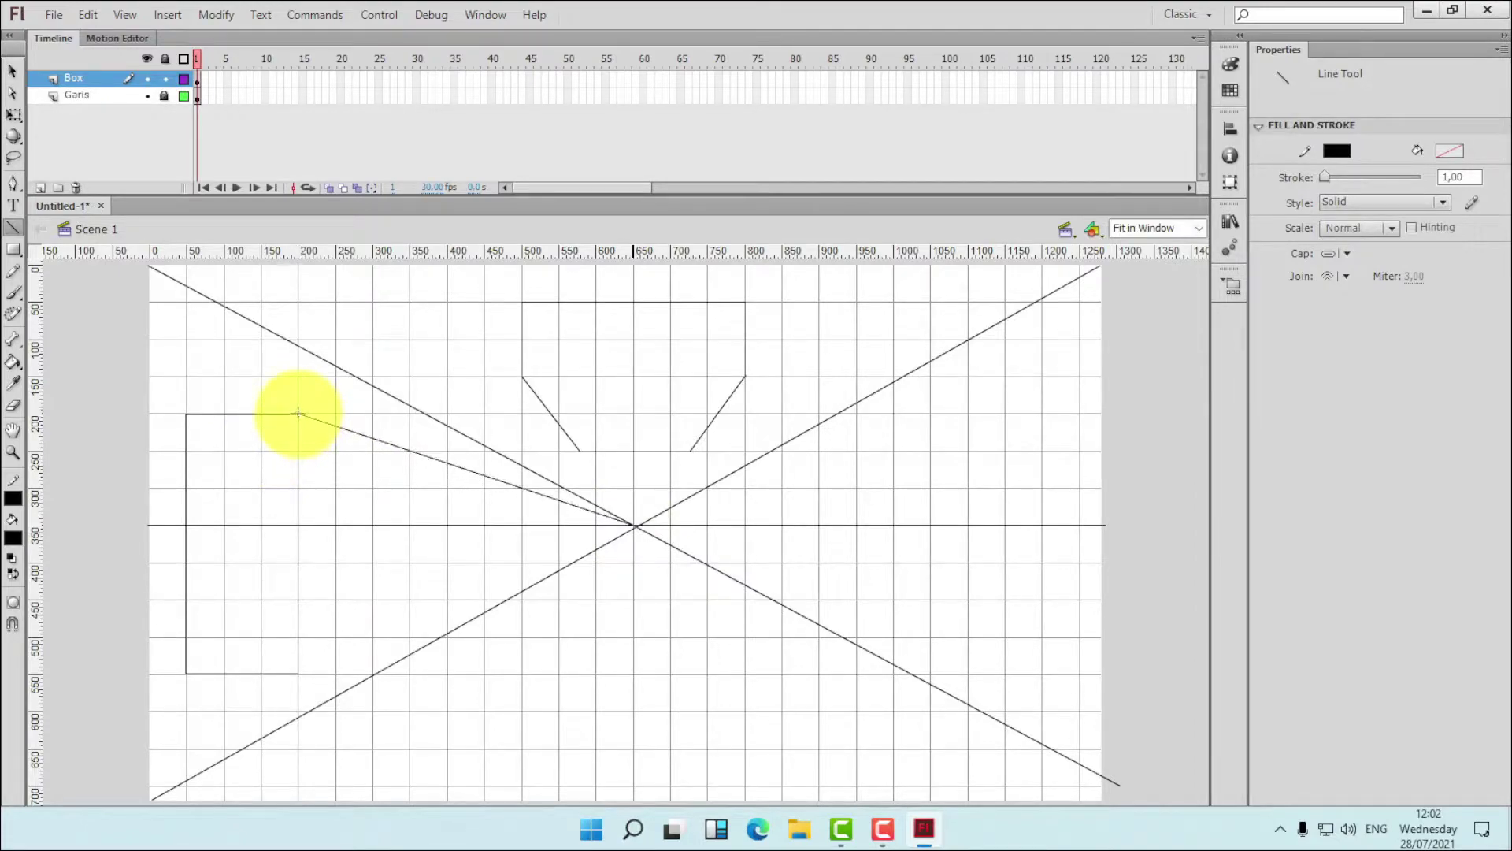
pyautogui.moveTo(635, 525); pyautogui.dragTo(299, 675)
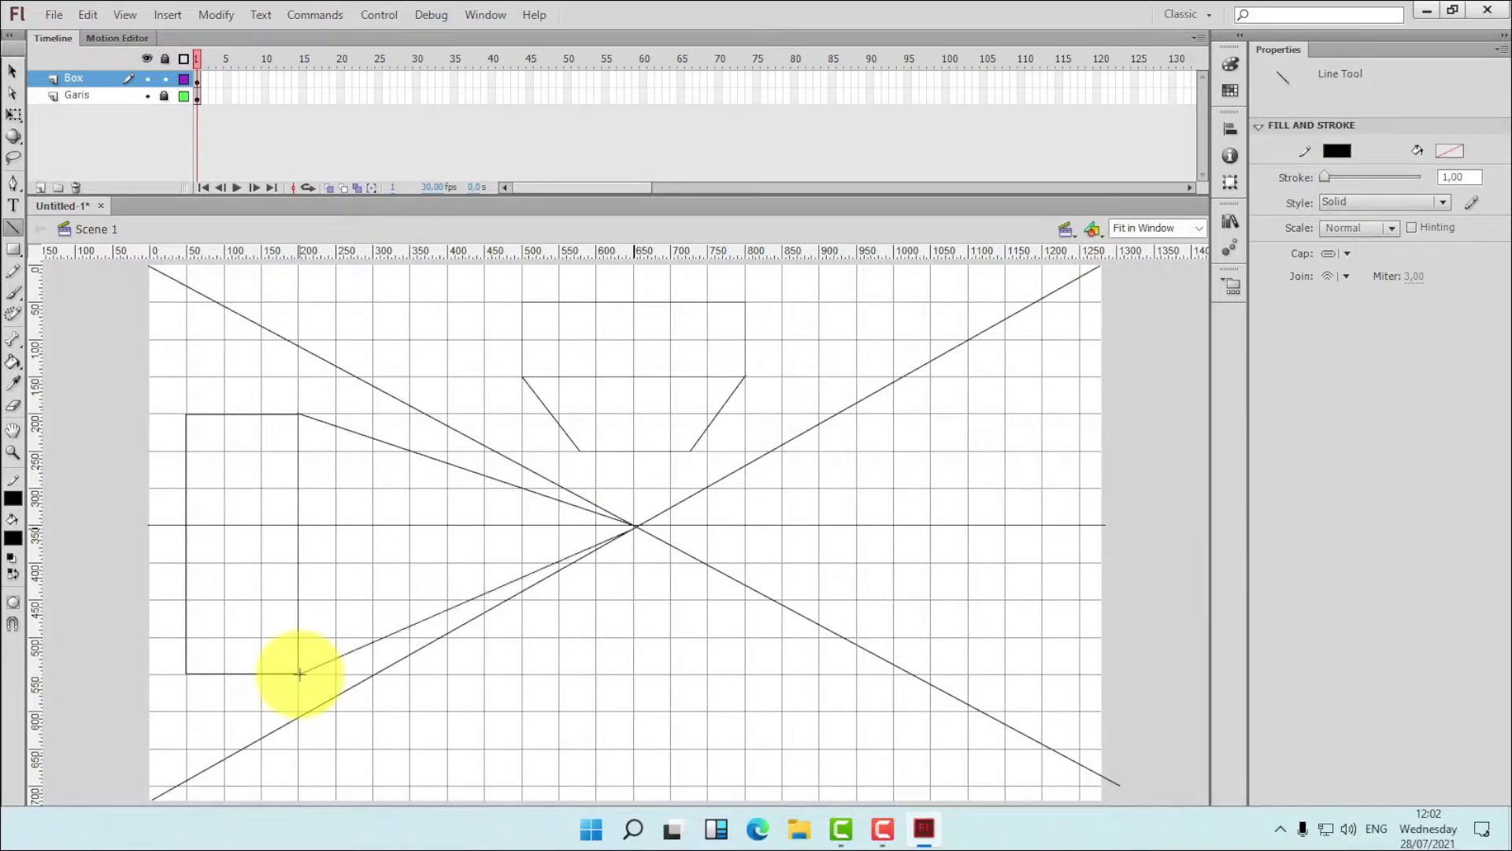
# - Delete the parts of the tall rectangle's two converging lines that lie beyond about 300 px horizontally
pyautogui.click(12, 71)
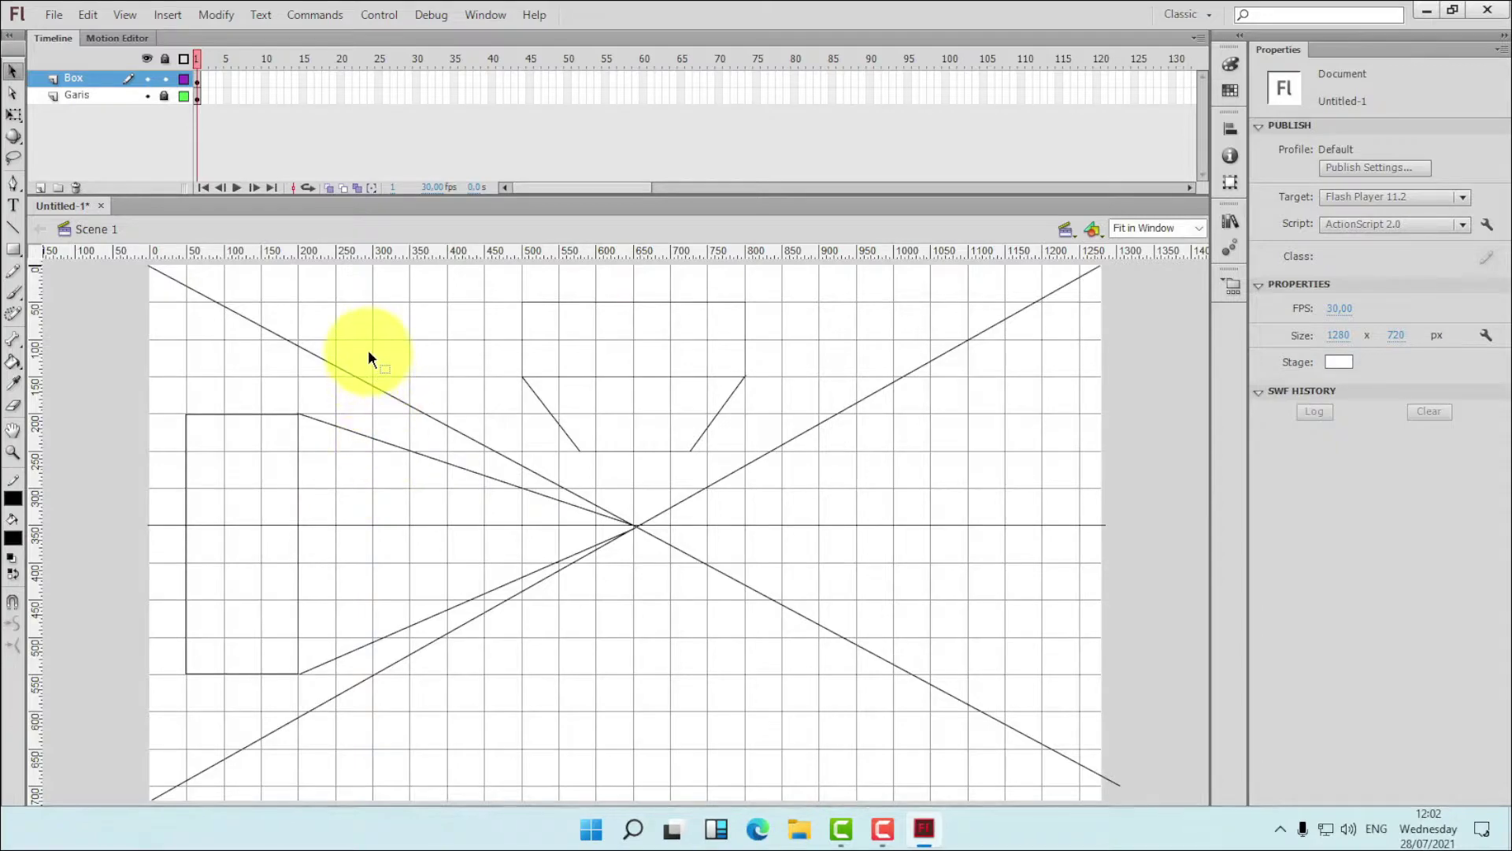
pyautogui.moveTo(371, 352); pyautogui.dragTo(660, 703)
pyautogui.click(651, 696)
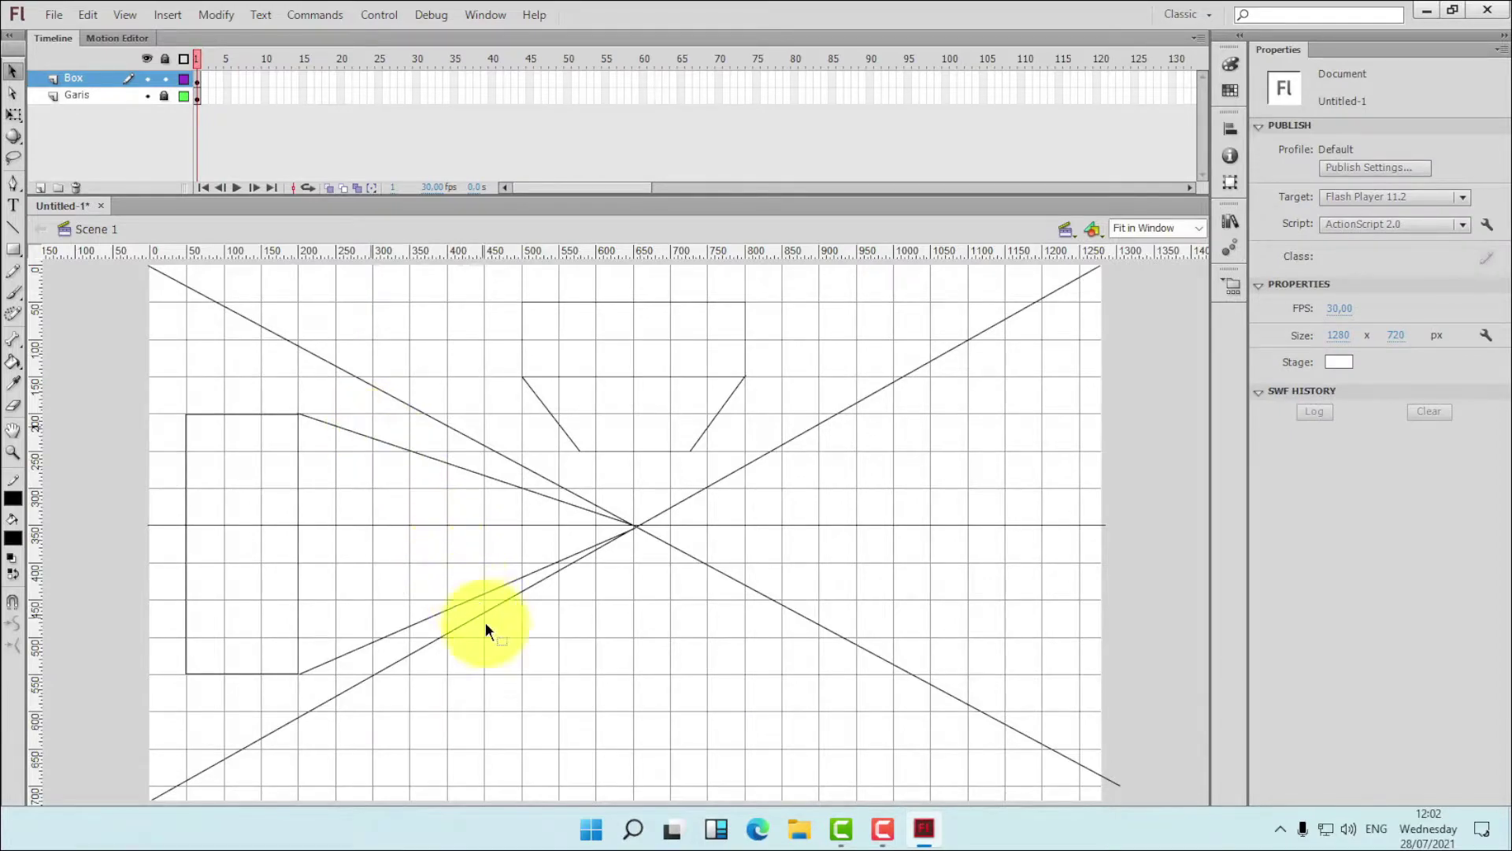
pyautogui.moveTo(520, 645); pyautogui.dragTo(542, 652)
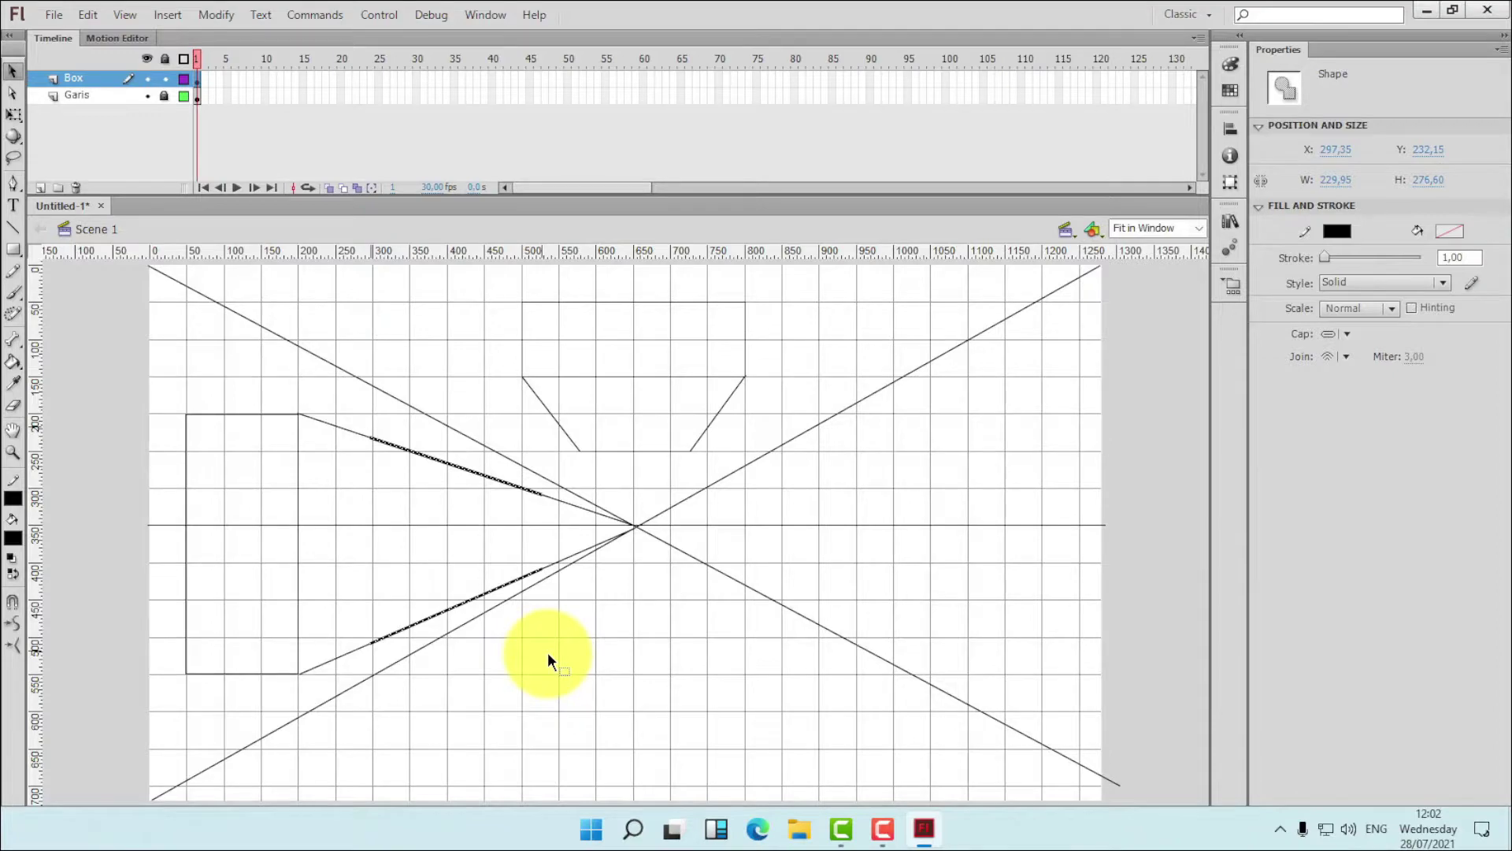
pyautogui.press('Delete')
pyautogui.moveTo(520, 477); pyautogui.dragTo(639, 602)
pyautogui.press('Delete')
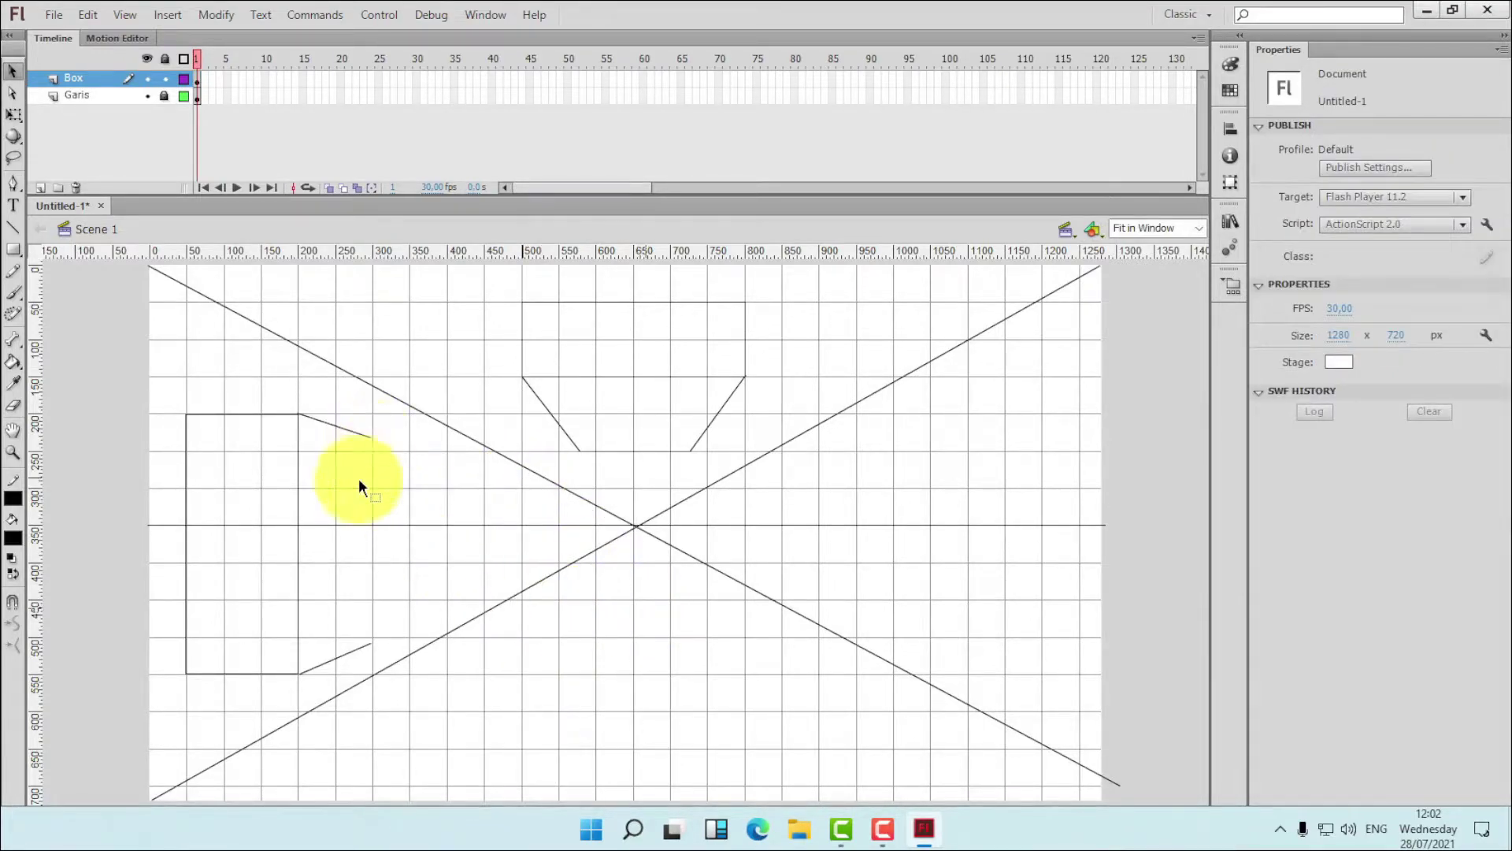
# - Close the left box's side face with a vertical line at about 300 px joining the two shortened lines
pyautogui.click(13, 227)
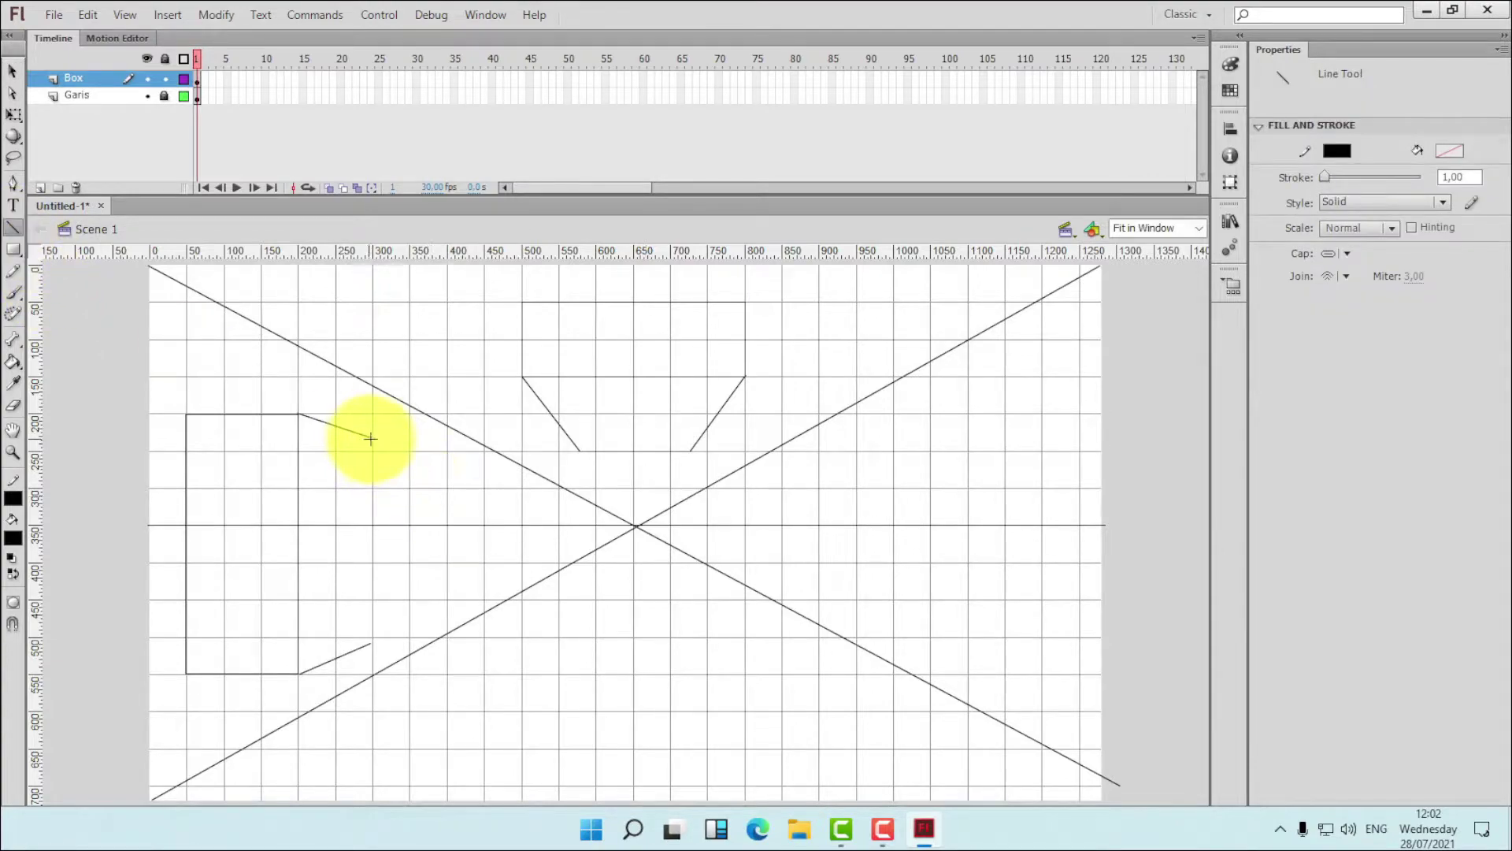
pyautogui.moveTo(370, 436); pyautogui.dragTo(371, 644)
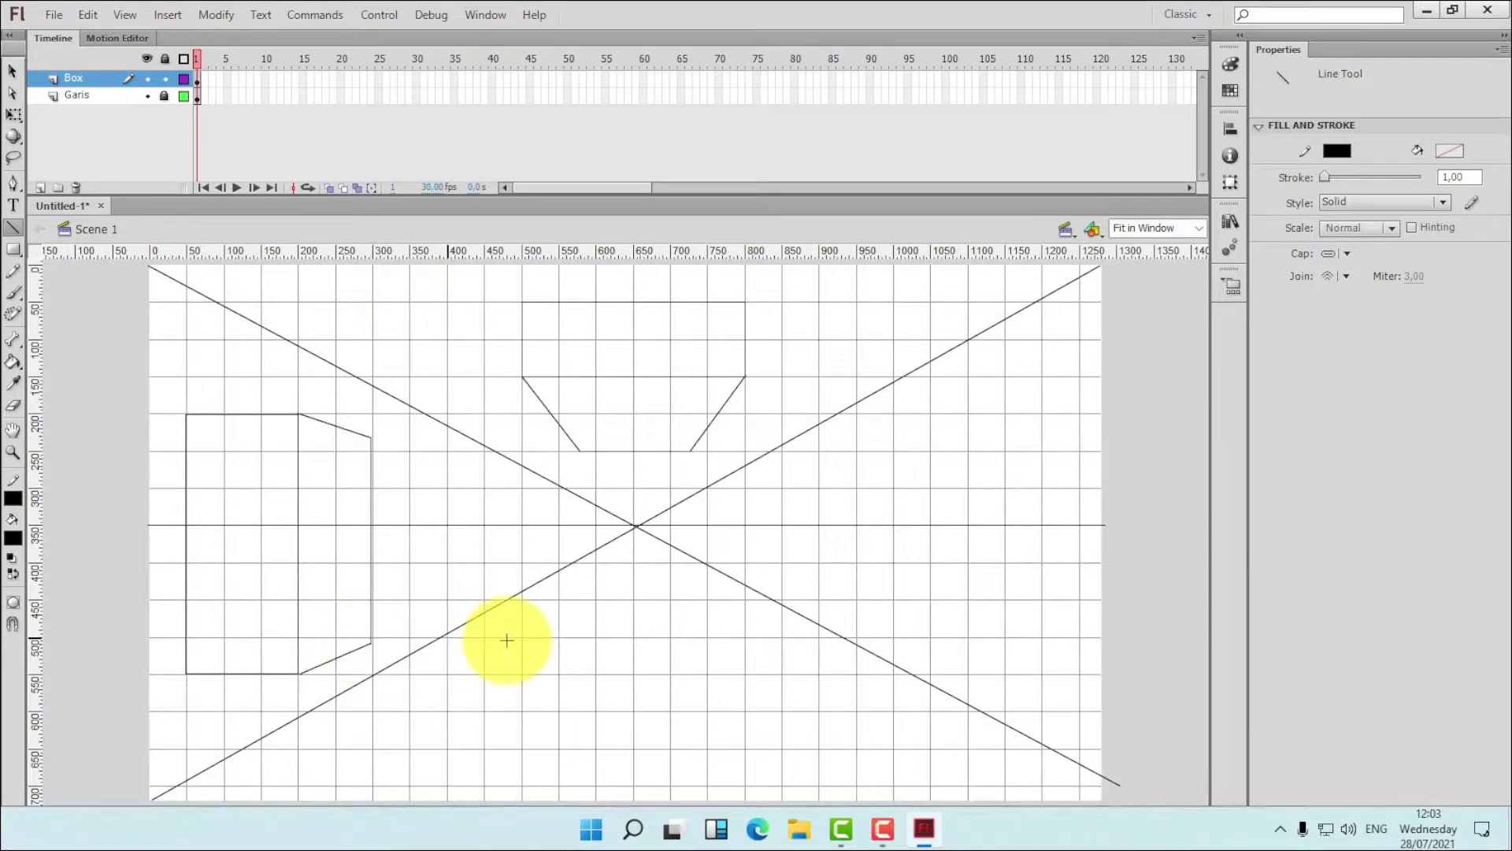
pyautogui.click(11, 71)
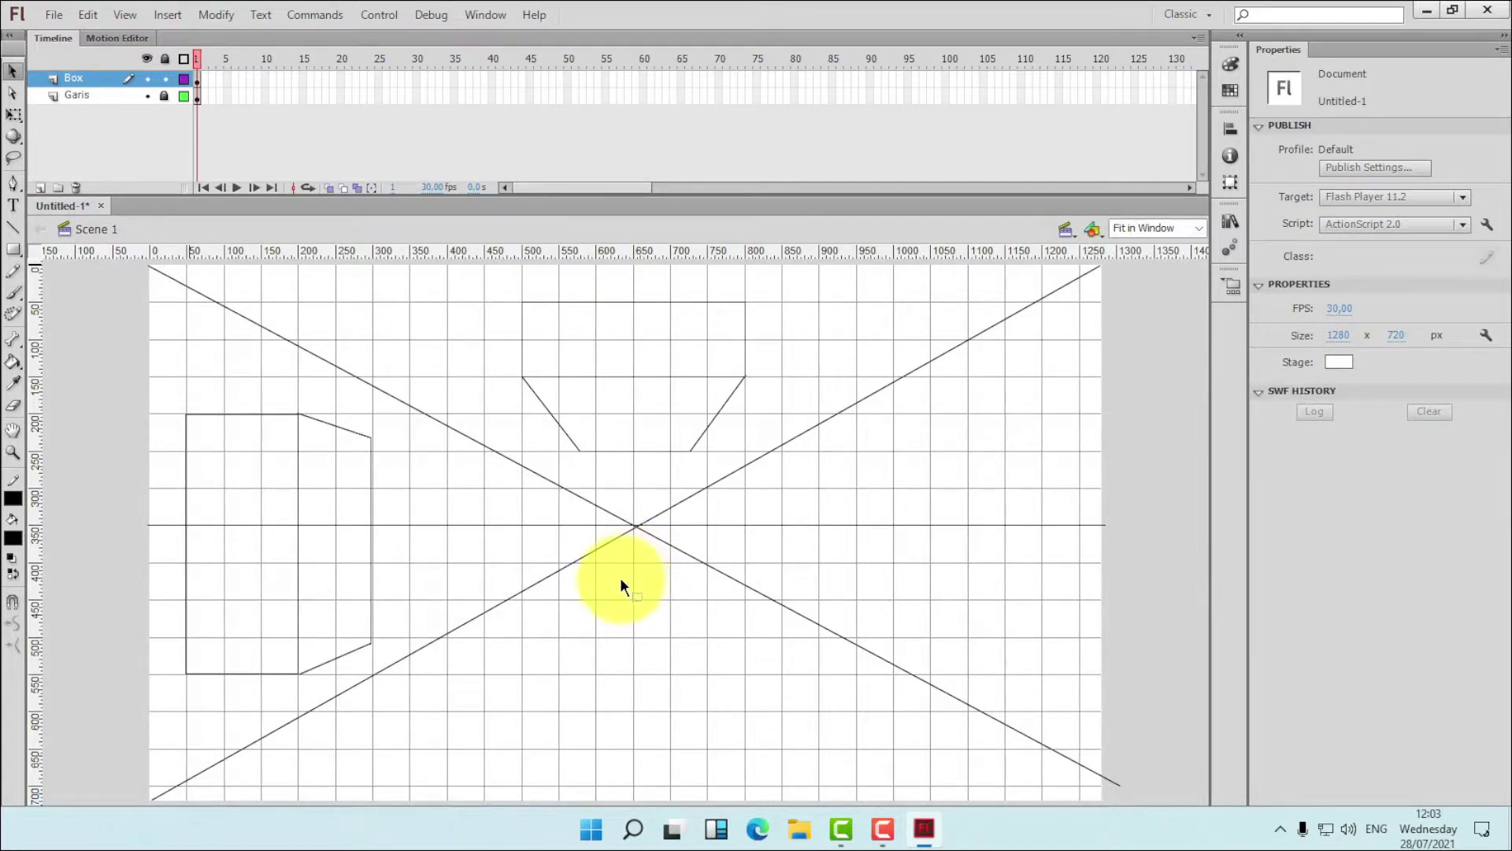
# - Draw a rectangle about 150 x 400 px with its upper-left corner at about (1100, 150) and delete its black fill
pyautogui.click(13, 249)
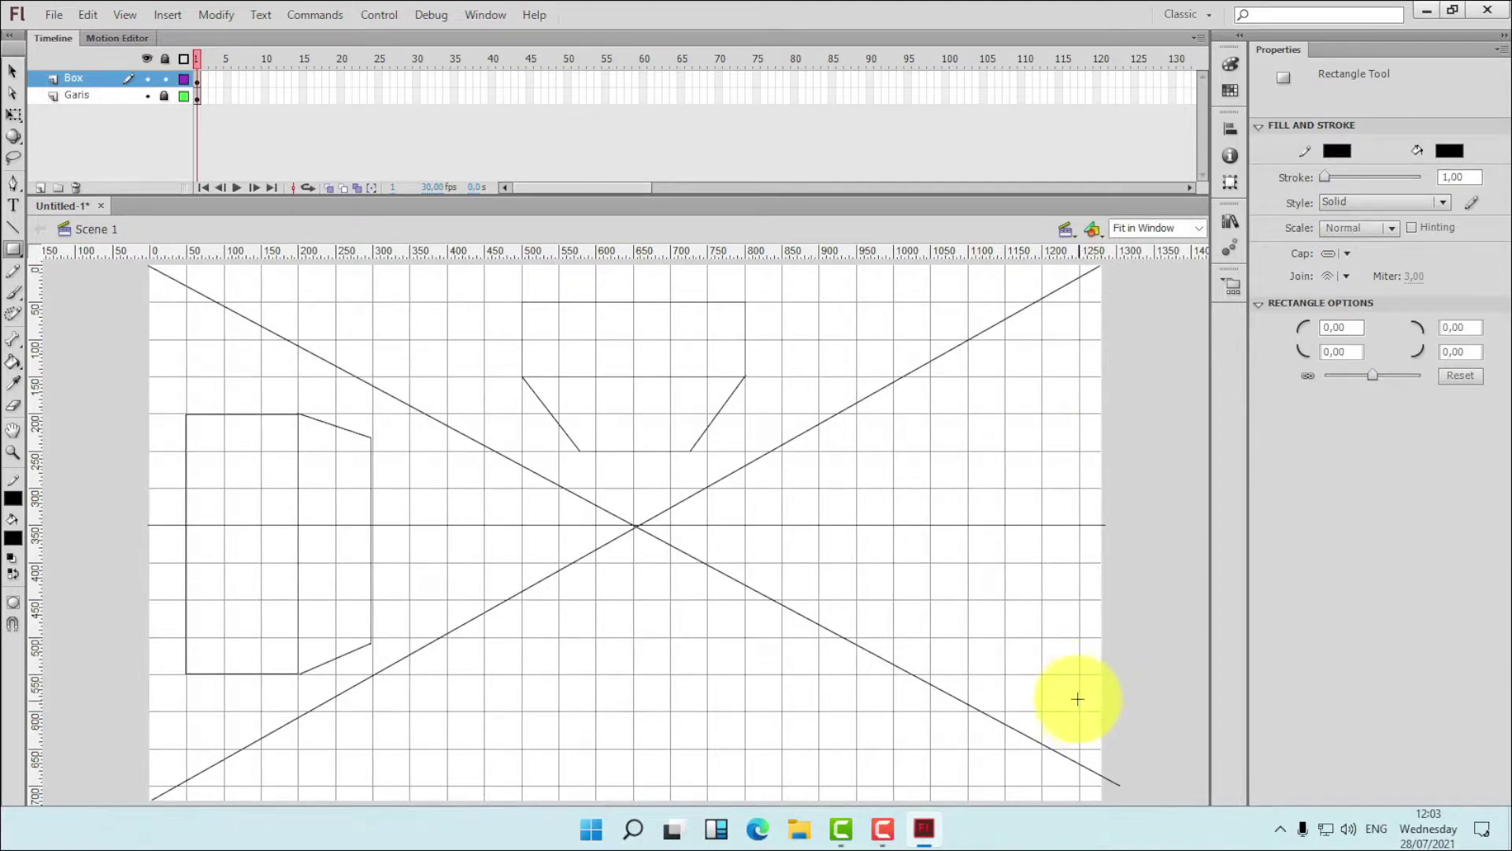
pyautogui.moveTo(1079, 675); pyautogui.dragTo(968, 378)
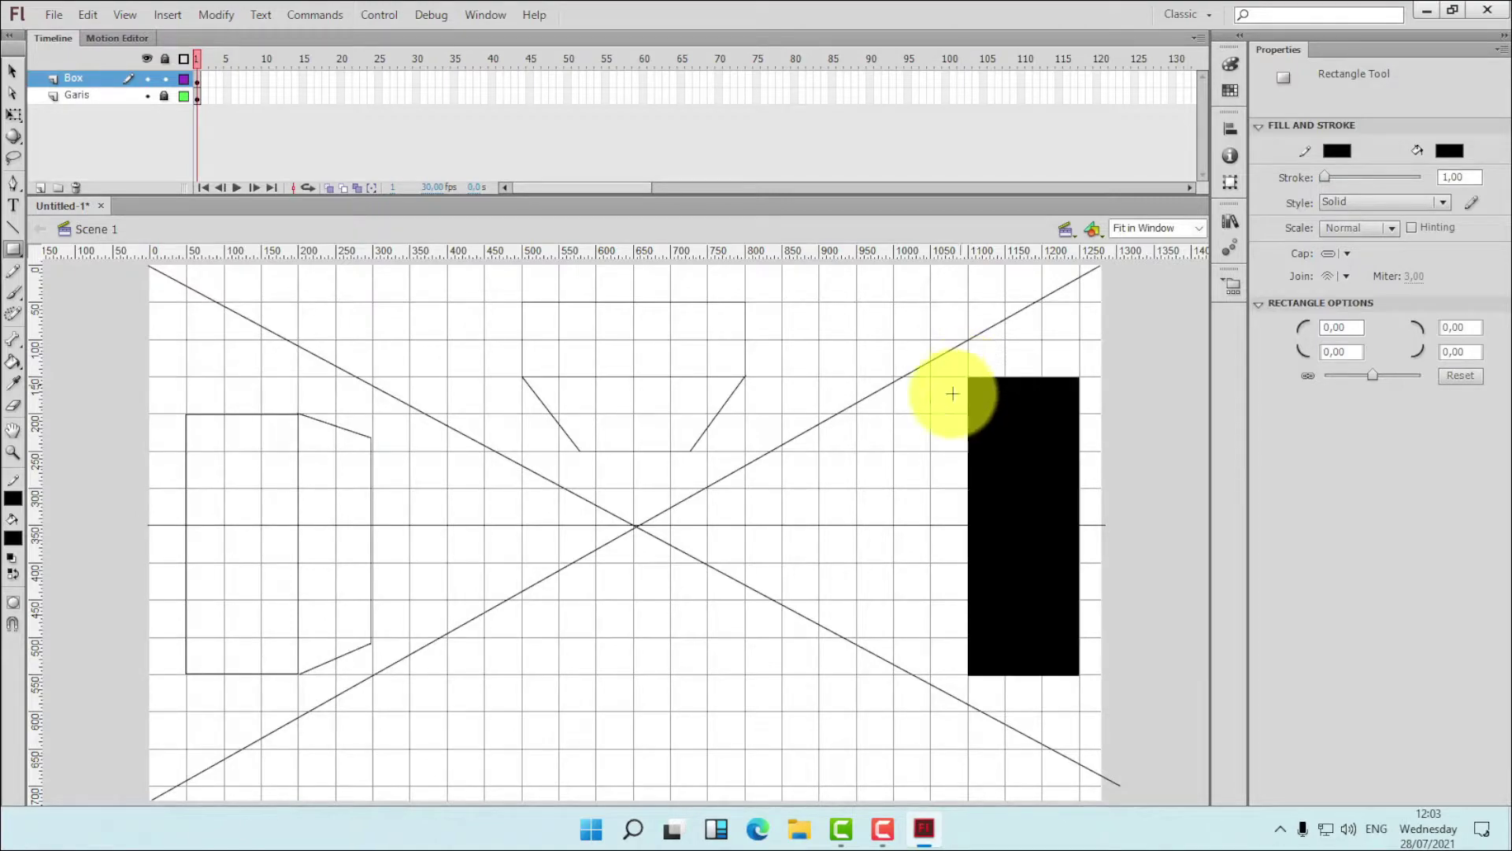
pyautogui.click(11, 71)
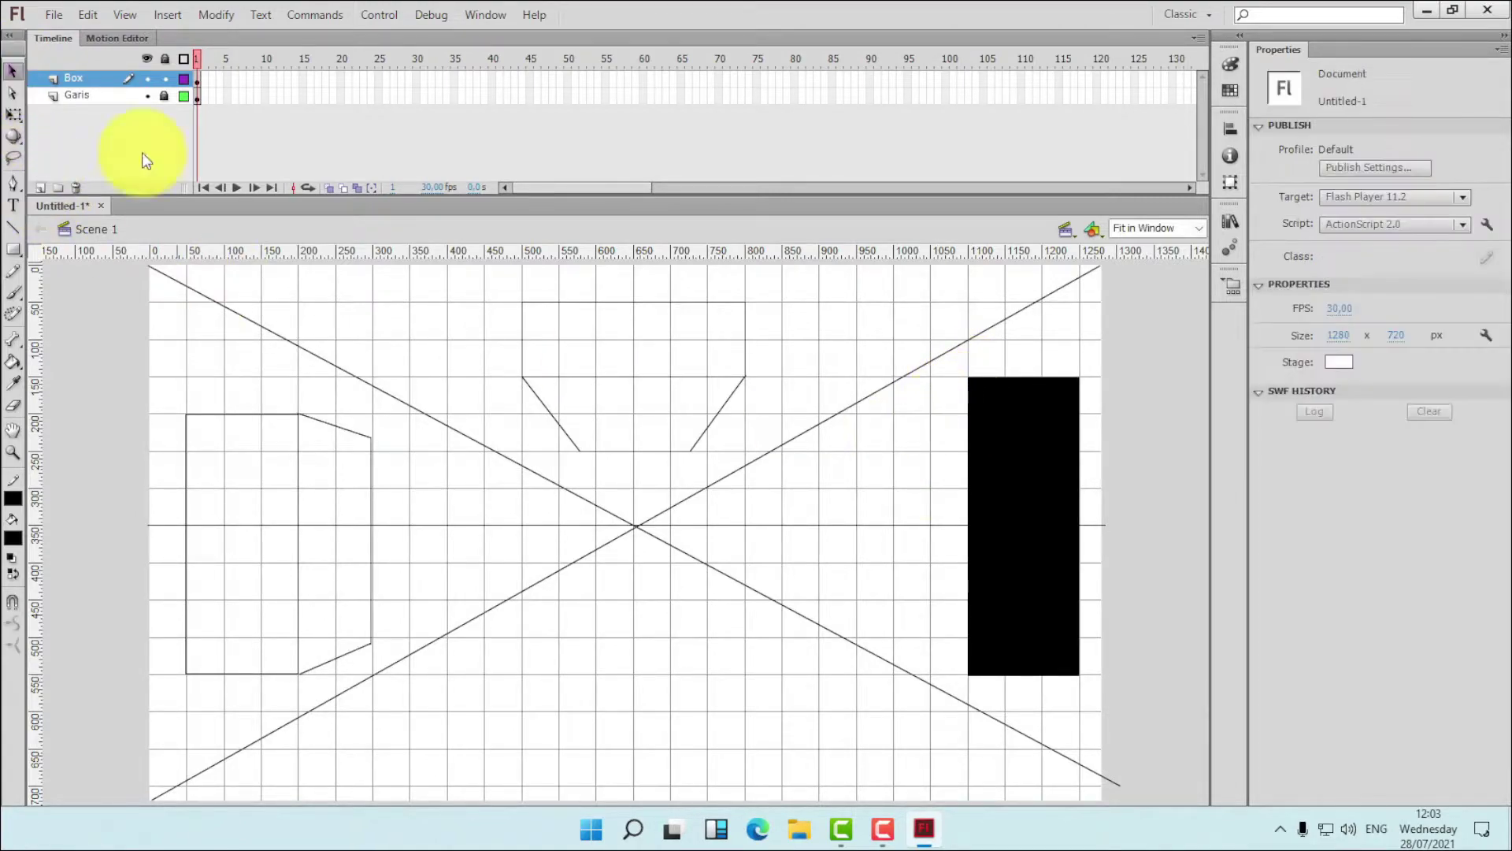
pyautogui.click(1011, 496)
pyautogui.press('Delete')
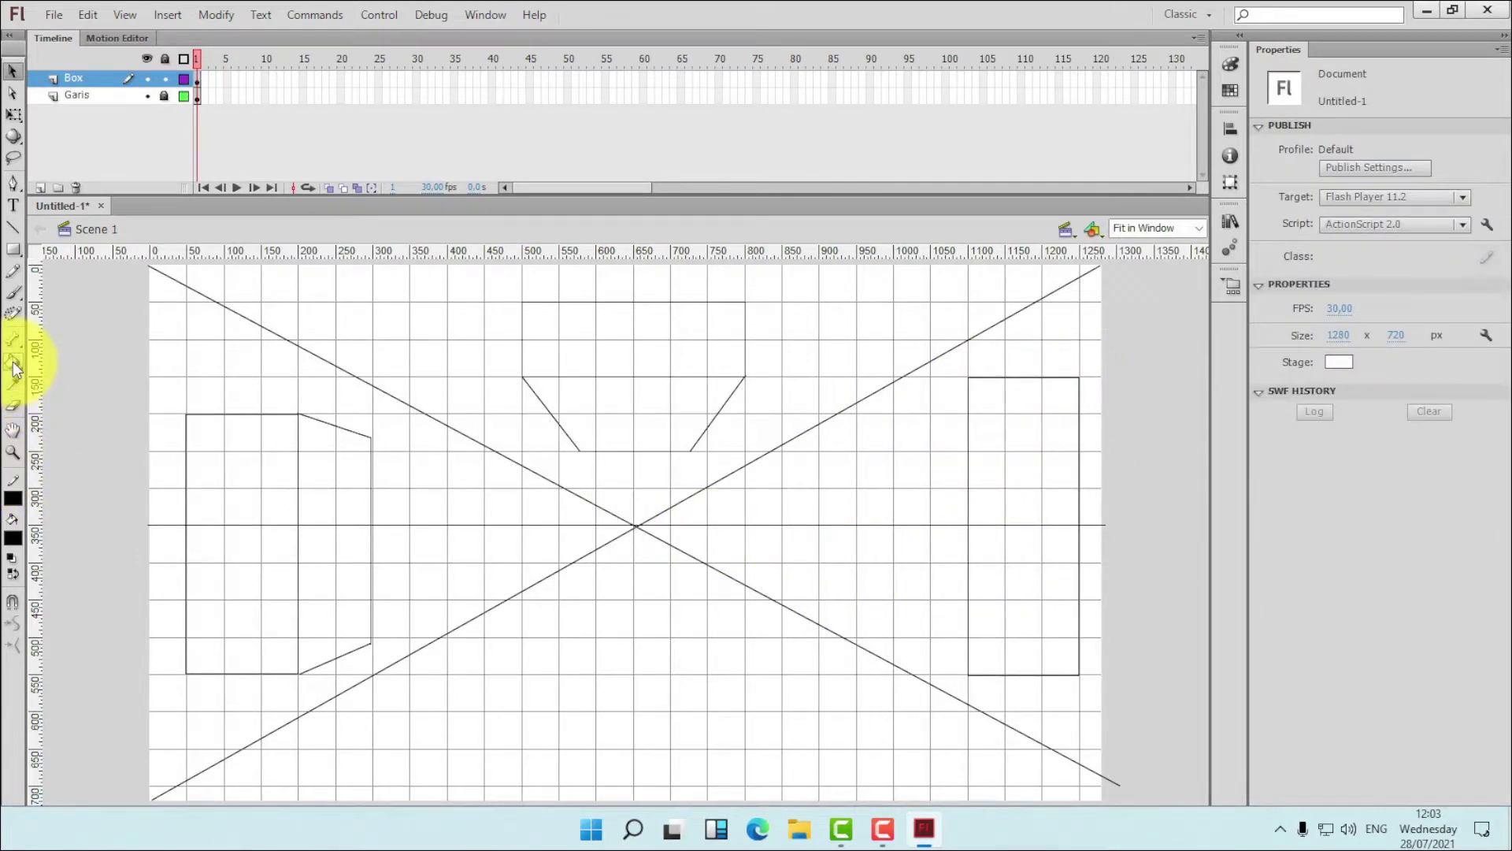
# - Draw two straight lines from the vanishing point to the two left-hand corners of the tall rectangle on the right
pyautogui.click(14, 230)
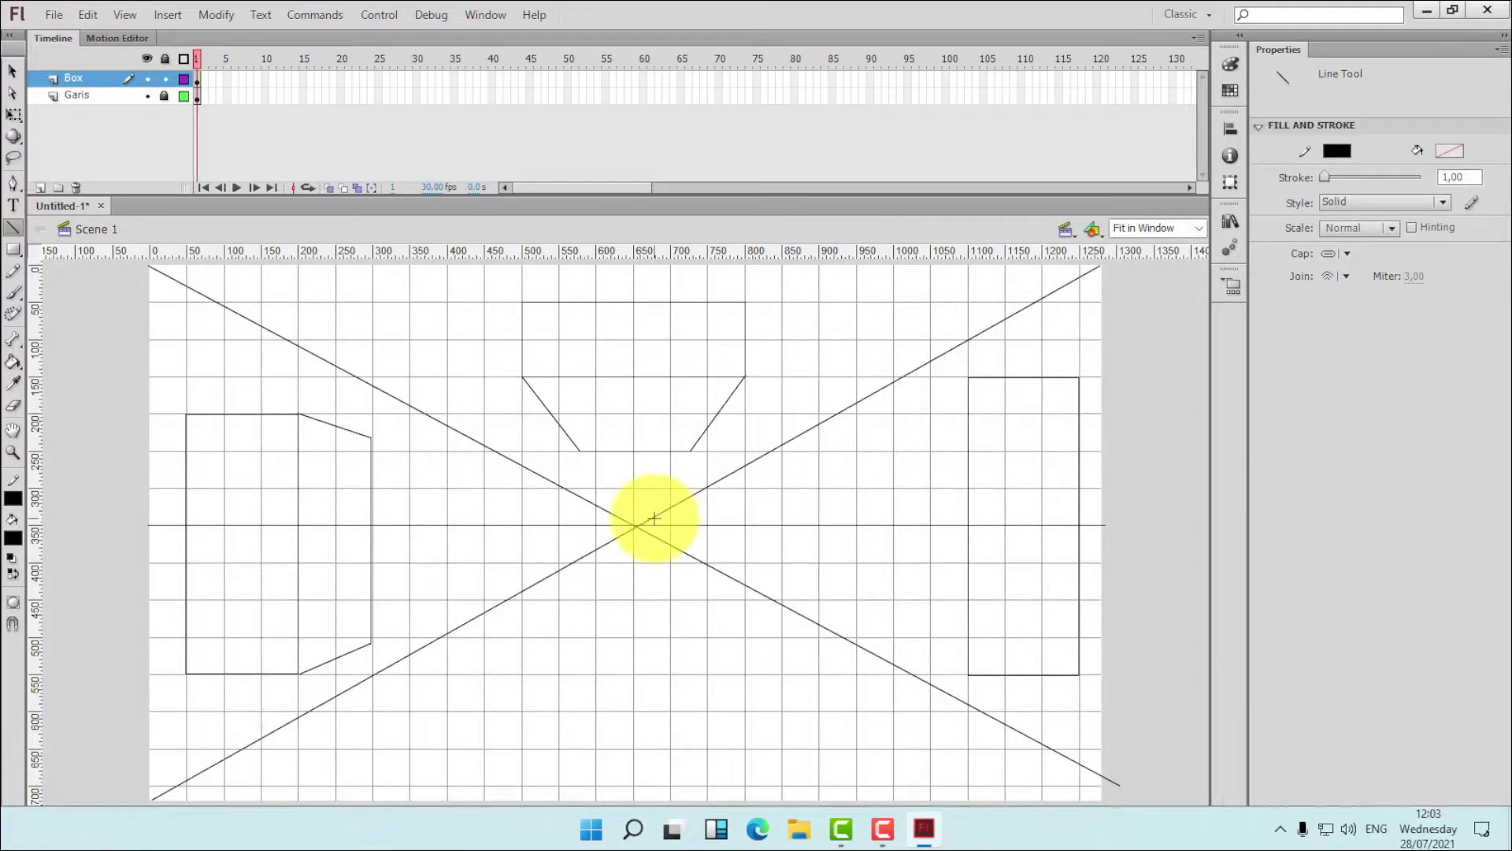
pyautogui.moveTo(635, 524)
pyautogui.mouseDown()
pyautogui.moveTo(1047, 321)
pyautogui.moveTo(968, 378)
pyautogui.mouseUp()
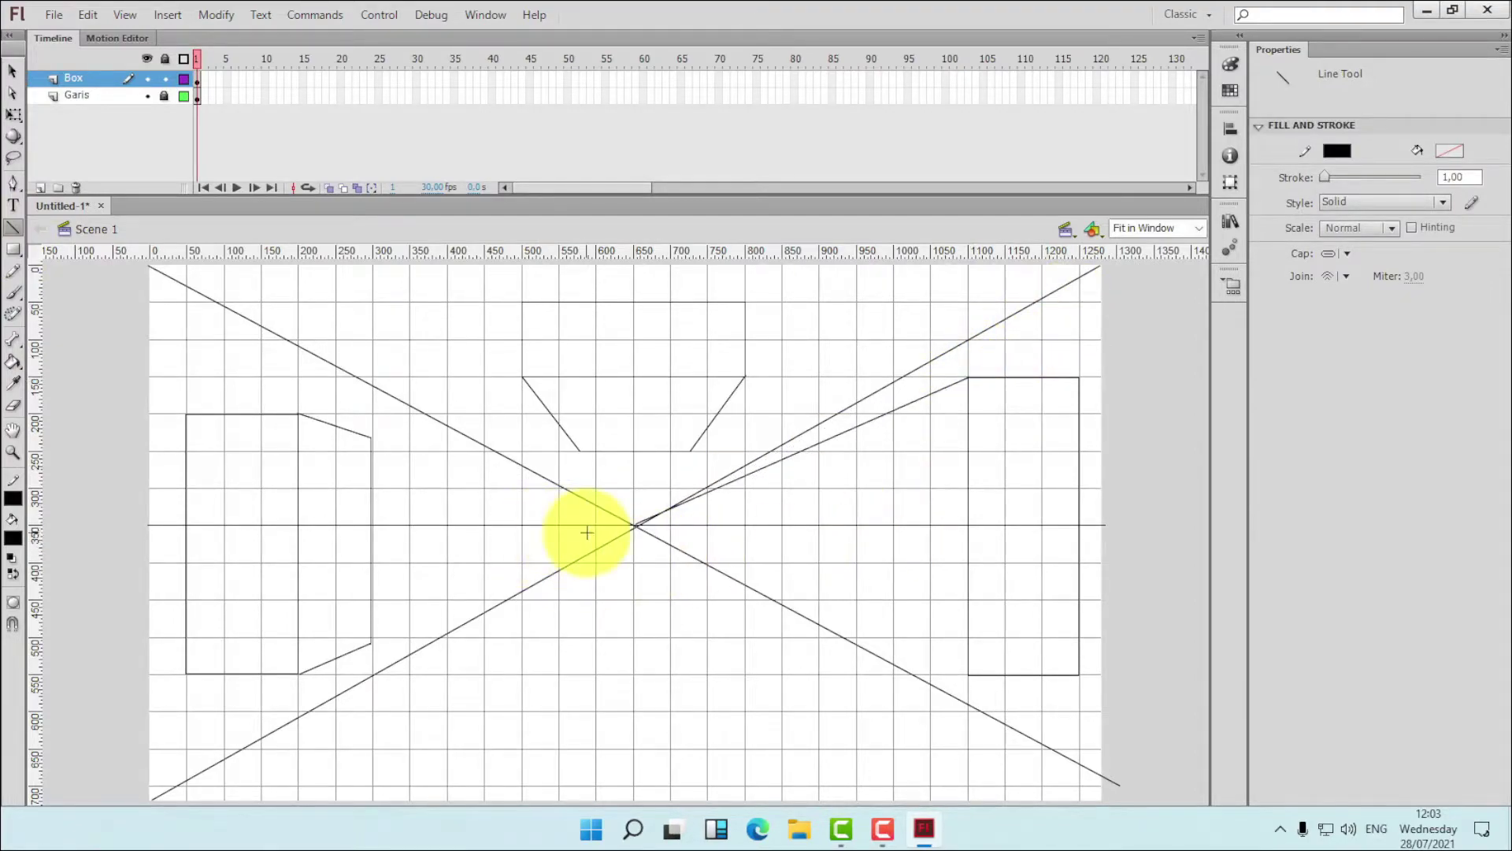
pyautogui.moveTo(637, 524); pyautogui.dragTo(967, 675)
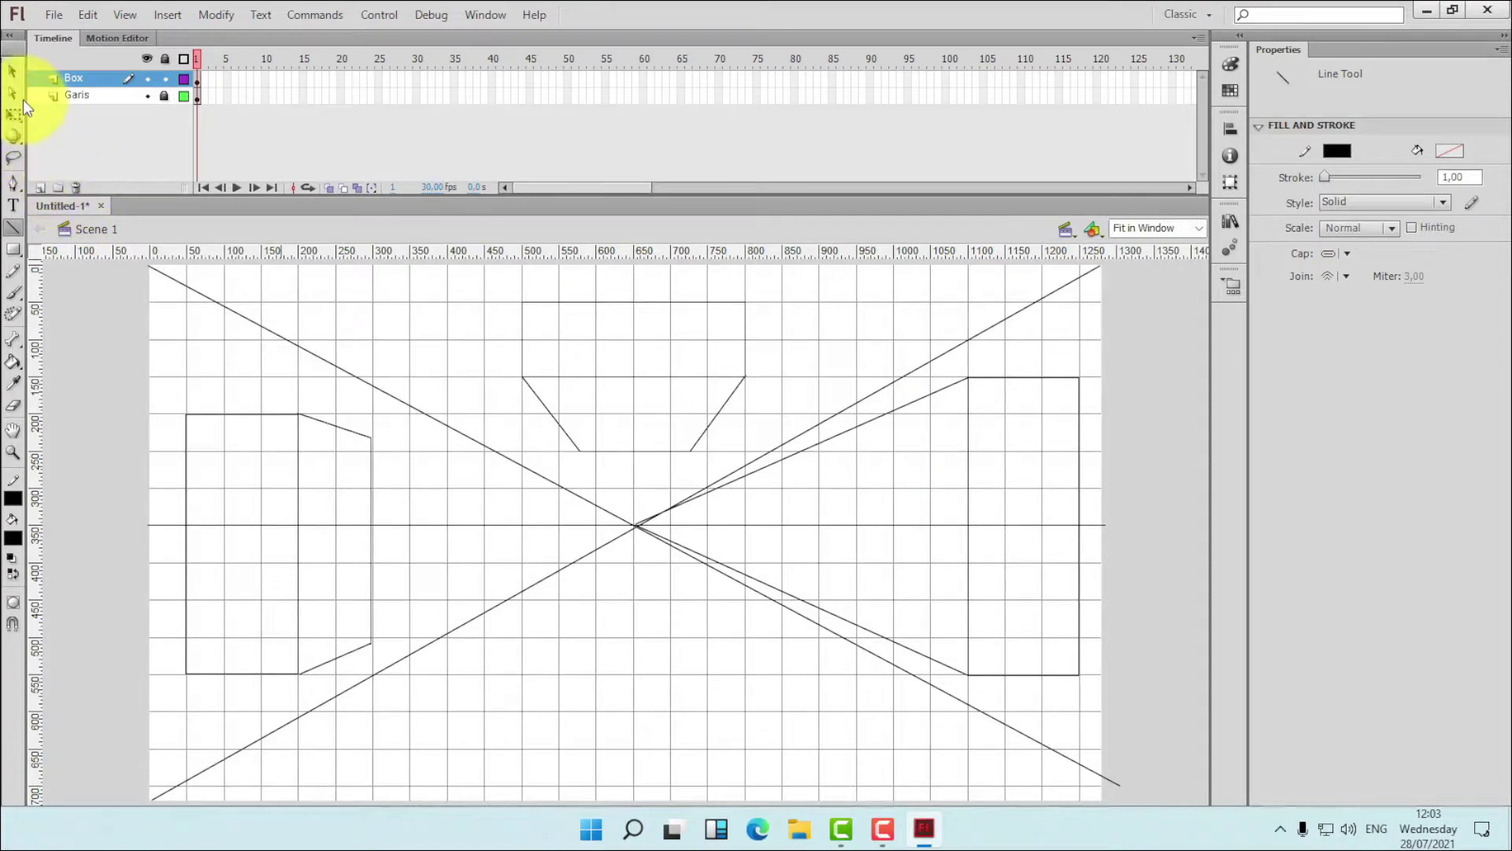
# - Delete the parts of the right rectangle's two converging lines that lie between the vanishing point and about 1000 px horizontally
pyautogui.click(12, 70)
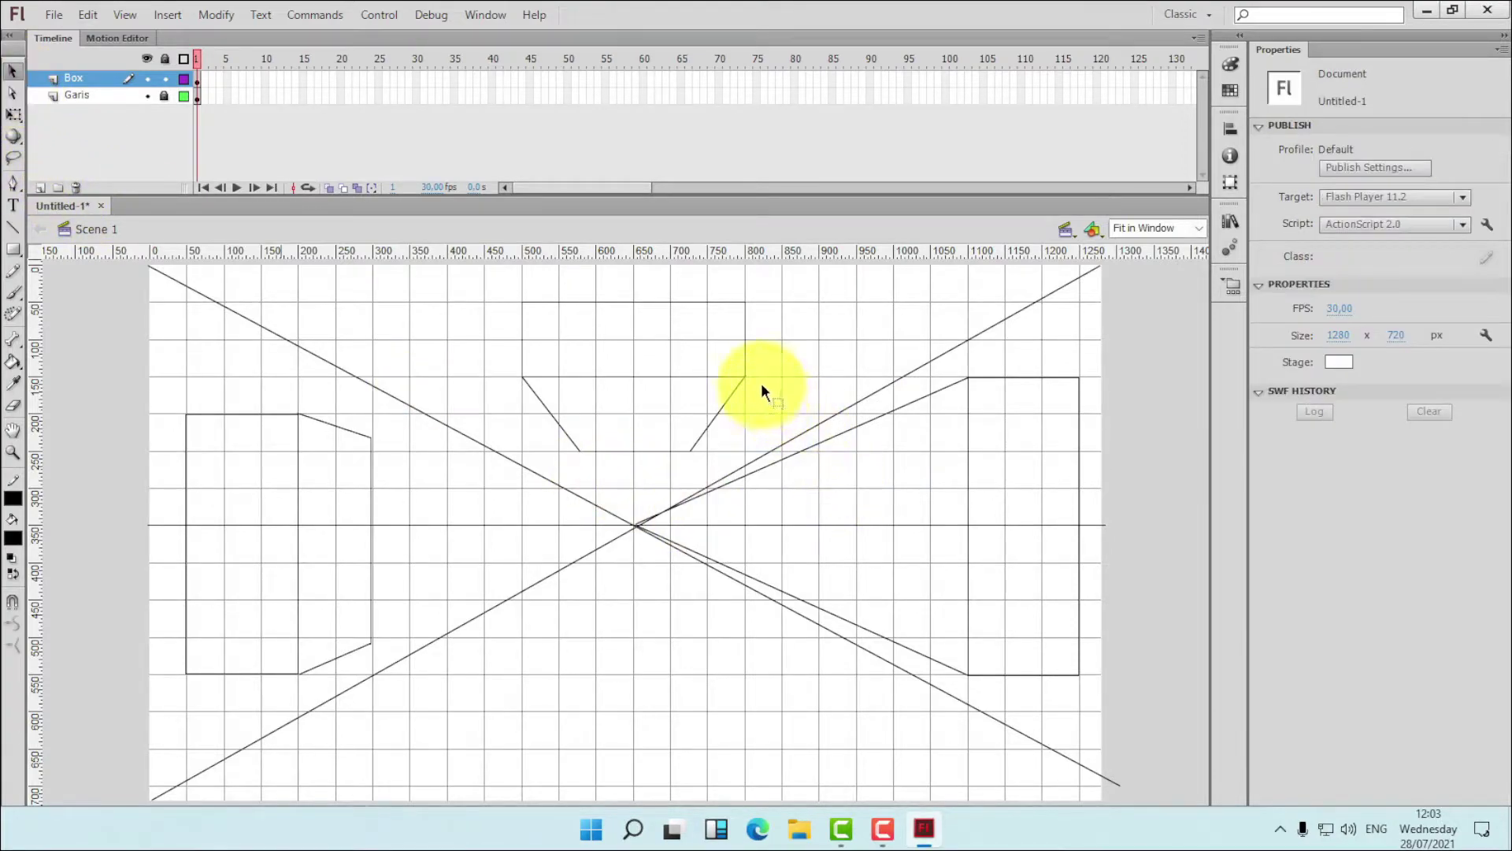
pyautogui.moveTo(761, 384); pyautogui.dragTo(894, 716)
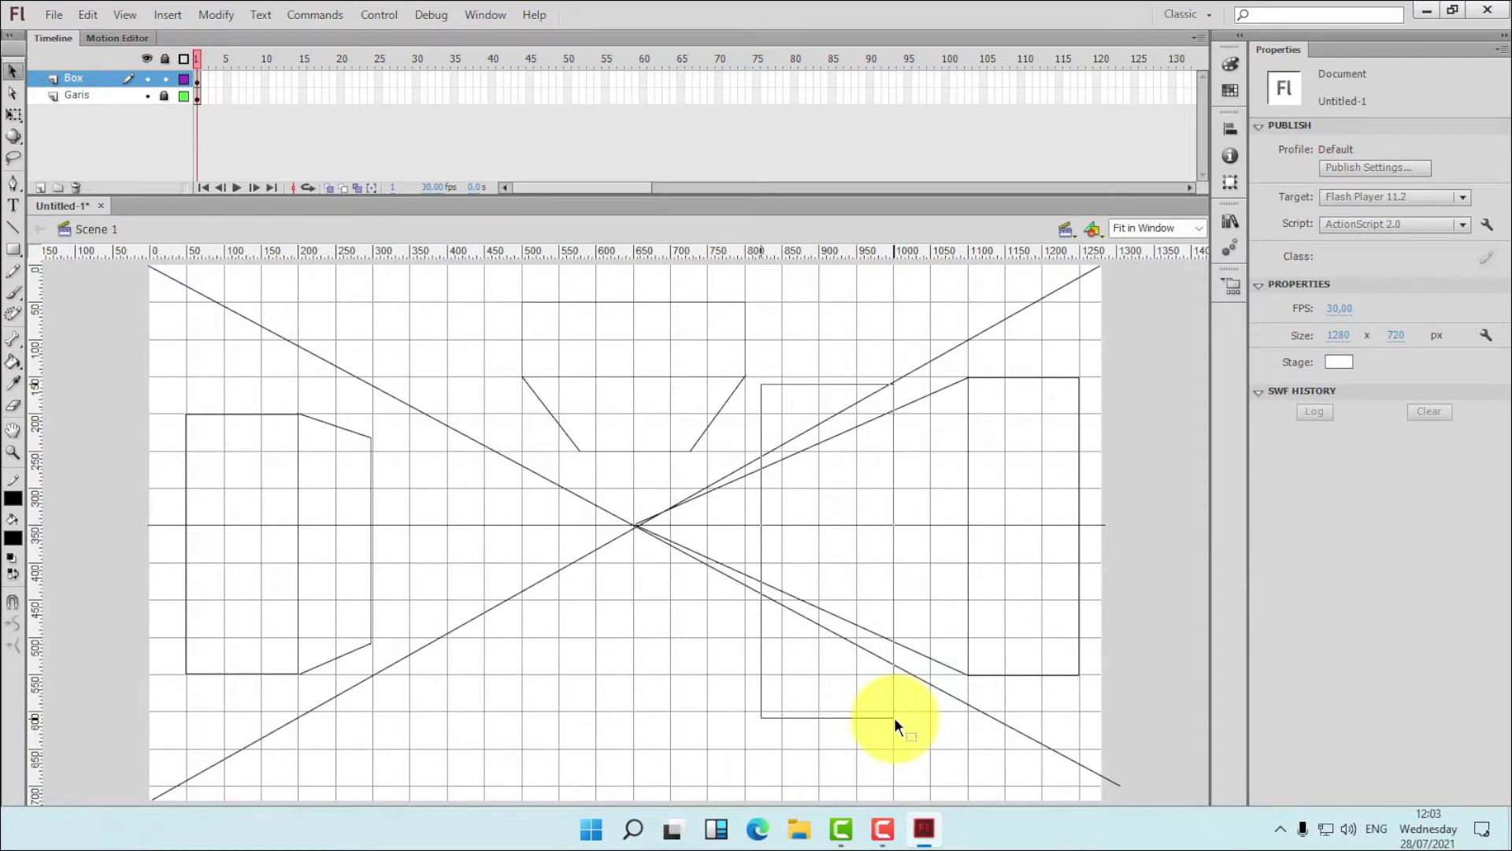
pyautogui.press('Delete')
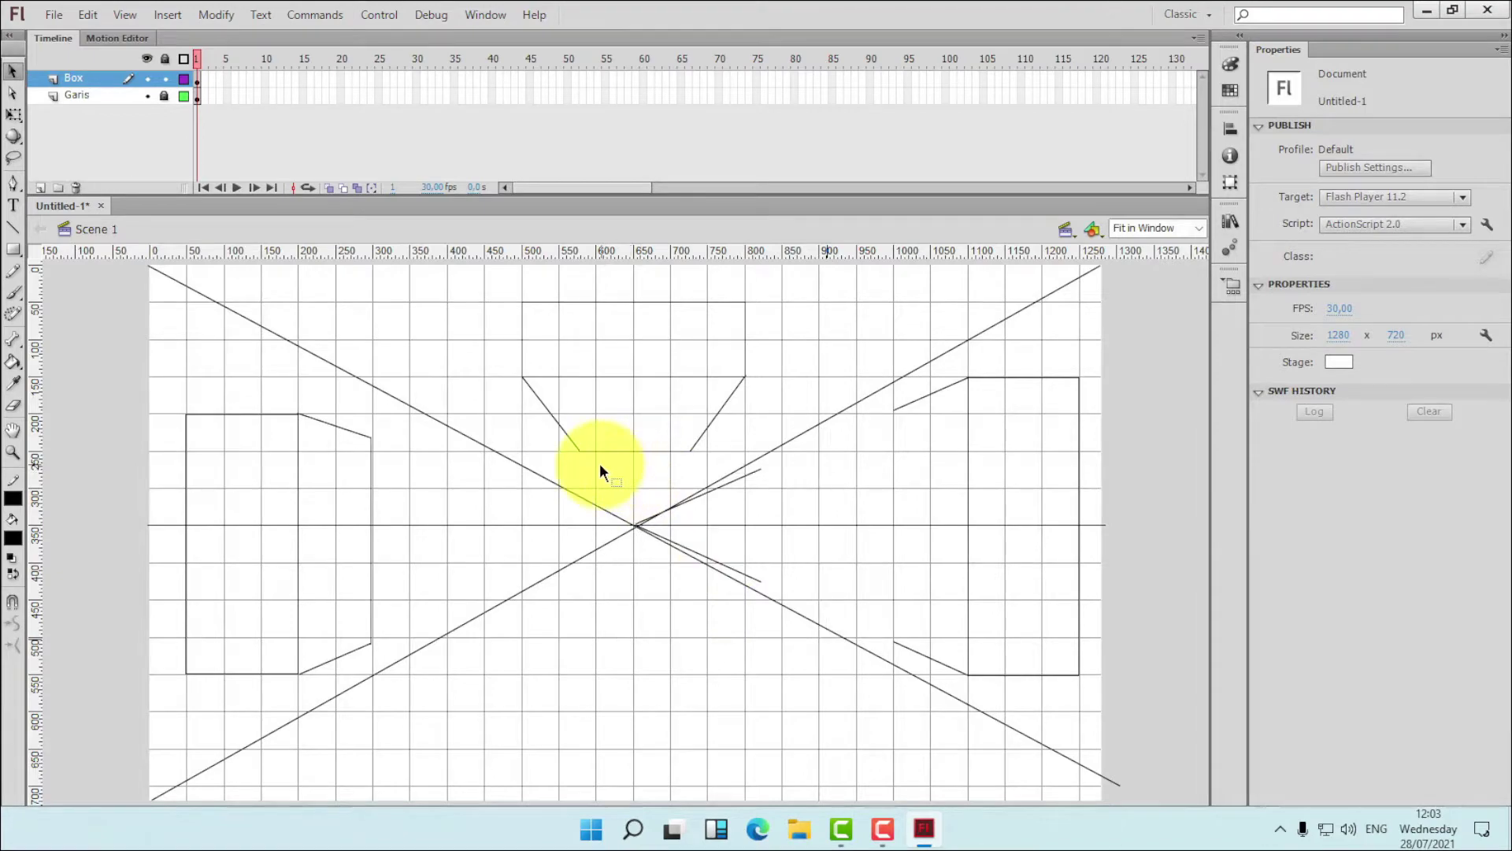
pyautogui.moveTo(598, 463); pyautogui.dragTo(829, 640)
pyautogui.press('Delete')
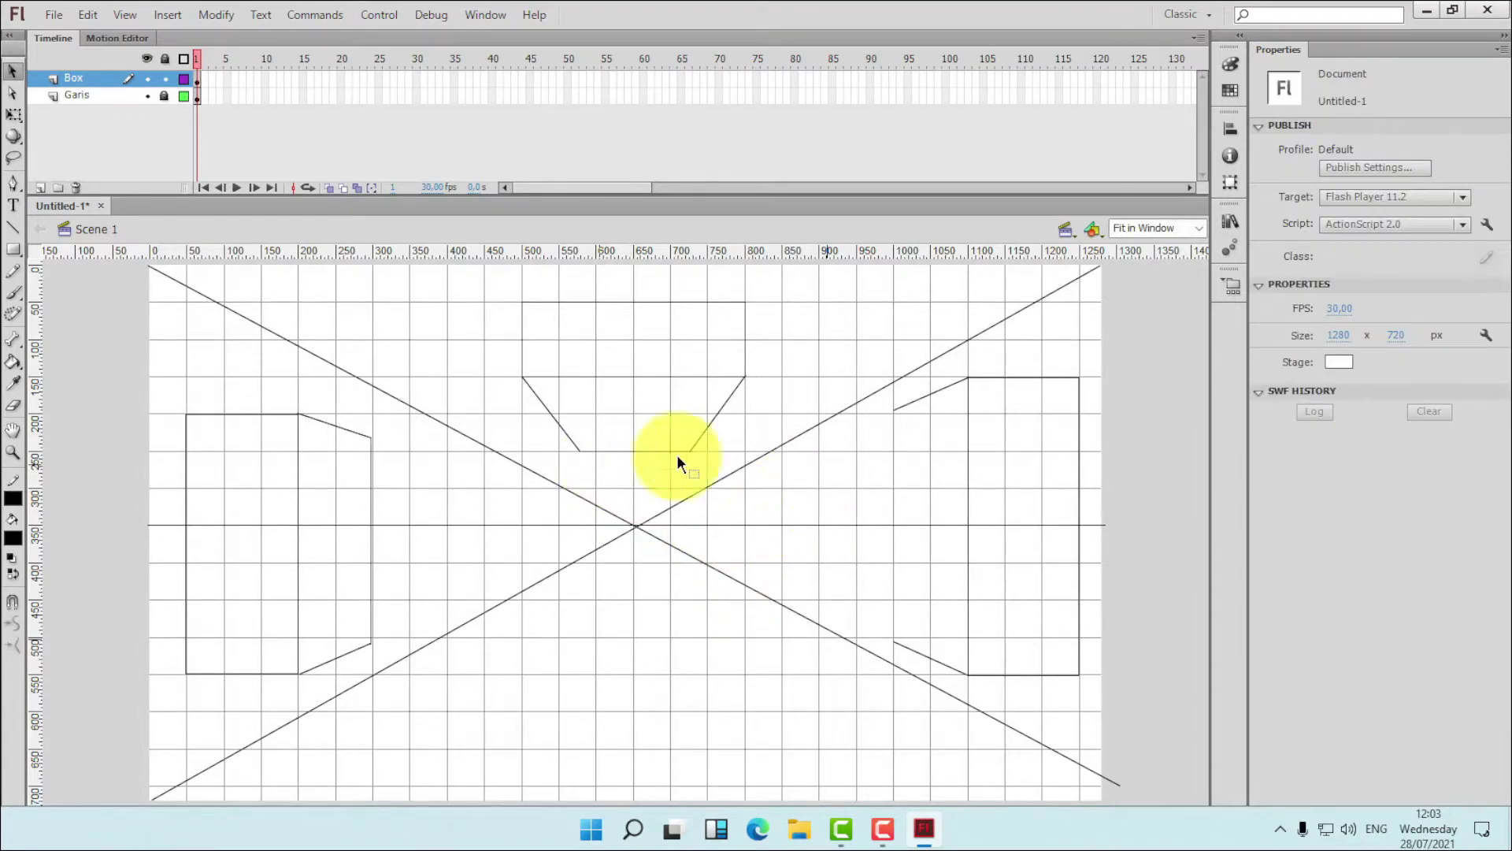
# - Close the right box's side face with a vertical line at about 1000 px and align its lower end with the slanted edge
pyautogui.click(12, 227)
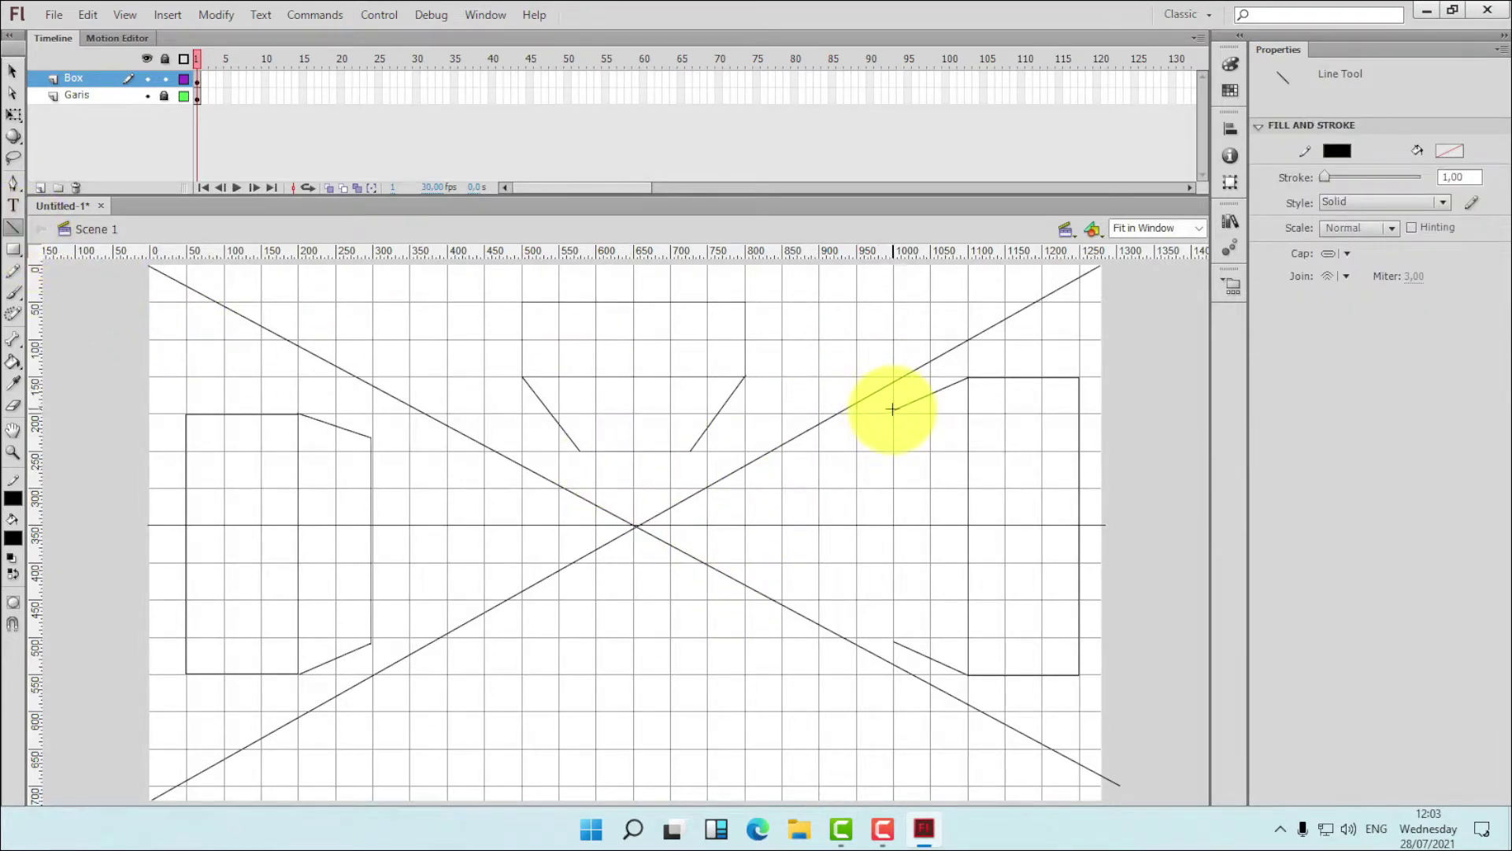
pyautogui.moveTo(892, 410); pyautogui.dragTo(893, 643)
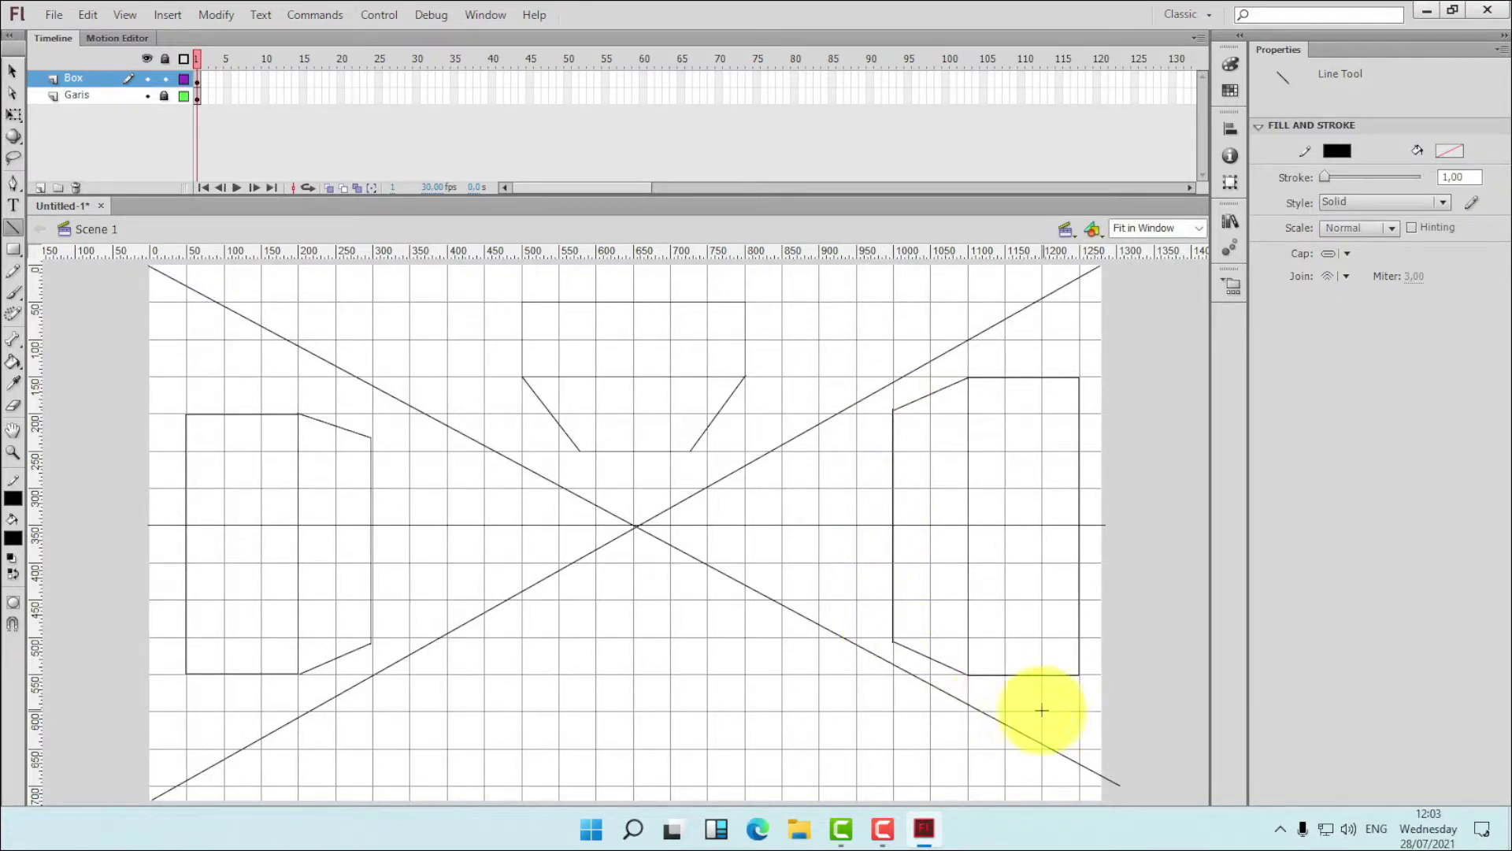
pyautogui.click(12, 70)
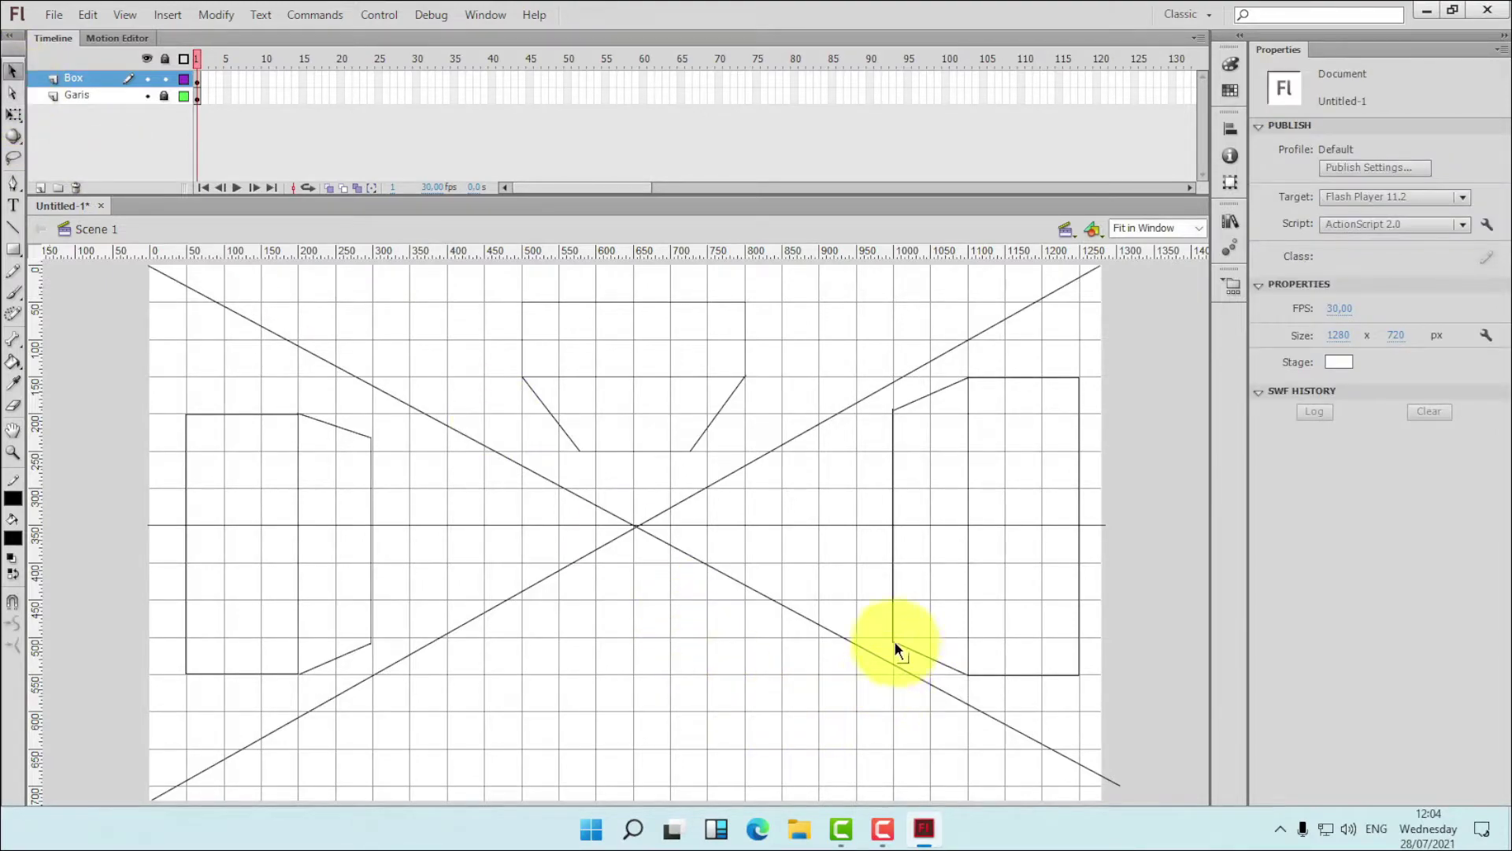
pyautogui.moveTo(895, 642); pyautogui.dragTo(894, 642)
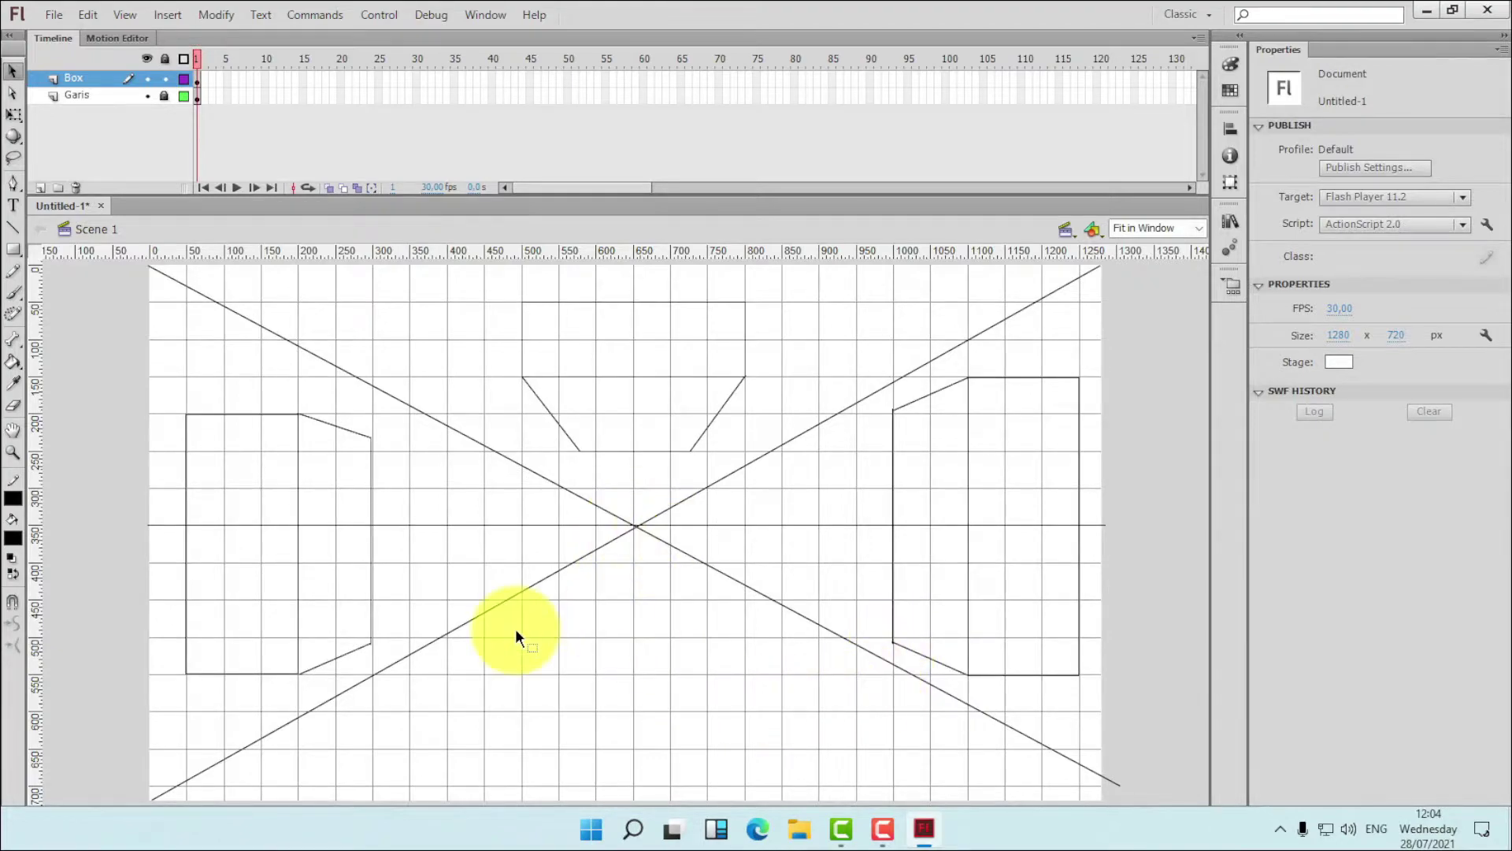
# - Draw a rectangle about 500 x 150 px with its upper-left corner at about (400, 550) and delete its black fill
pyautogui.click(13, 249)
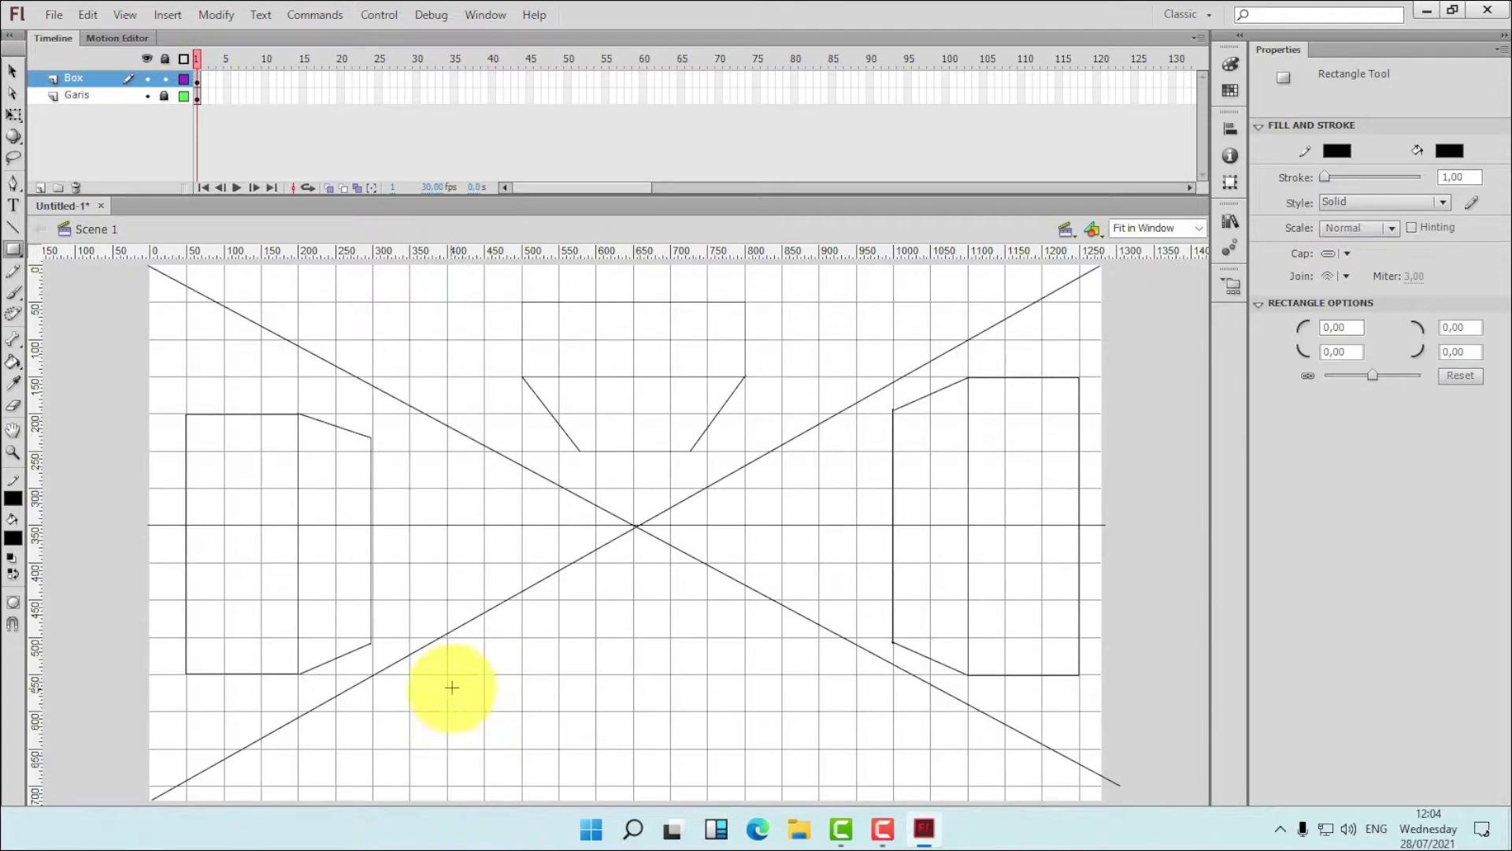
pyautogui.moveTo(447, 674); pyautogui.dragTo(819, 785)
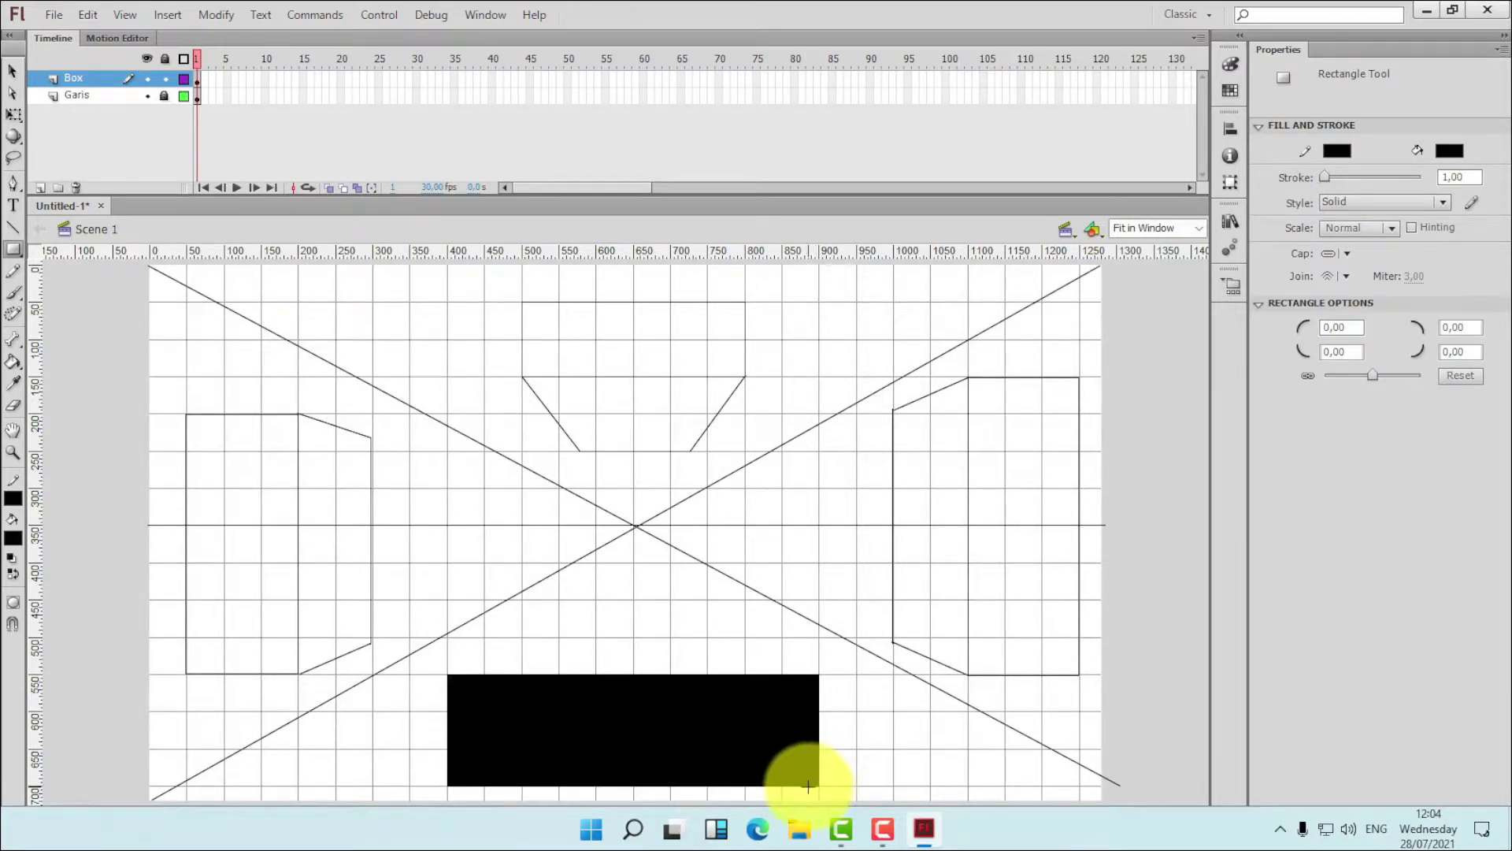
pyautogui.click(13, 70)
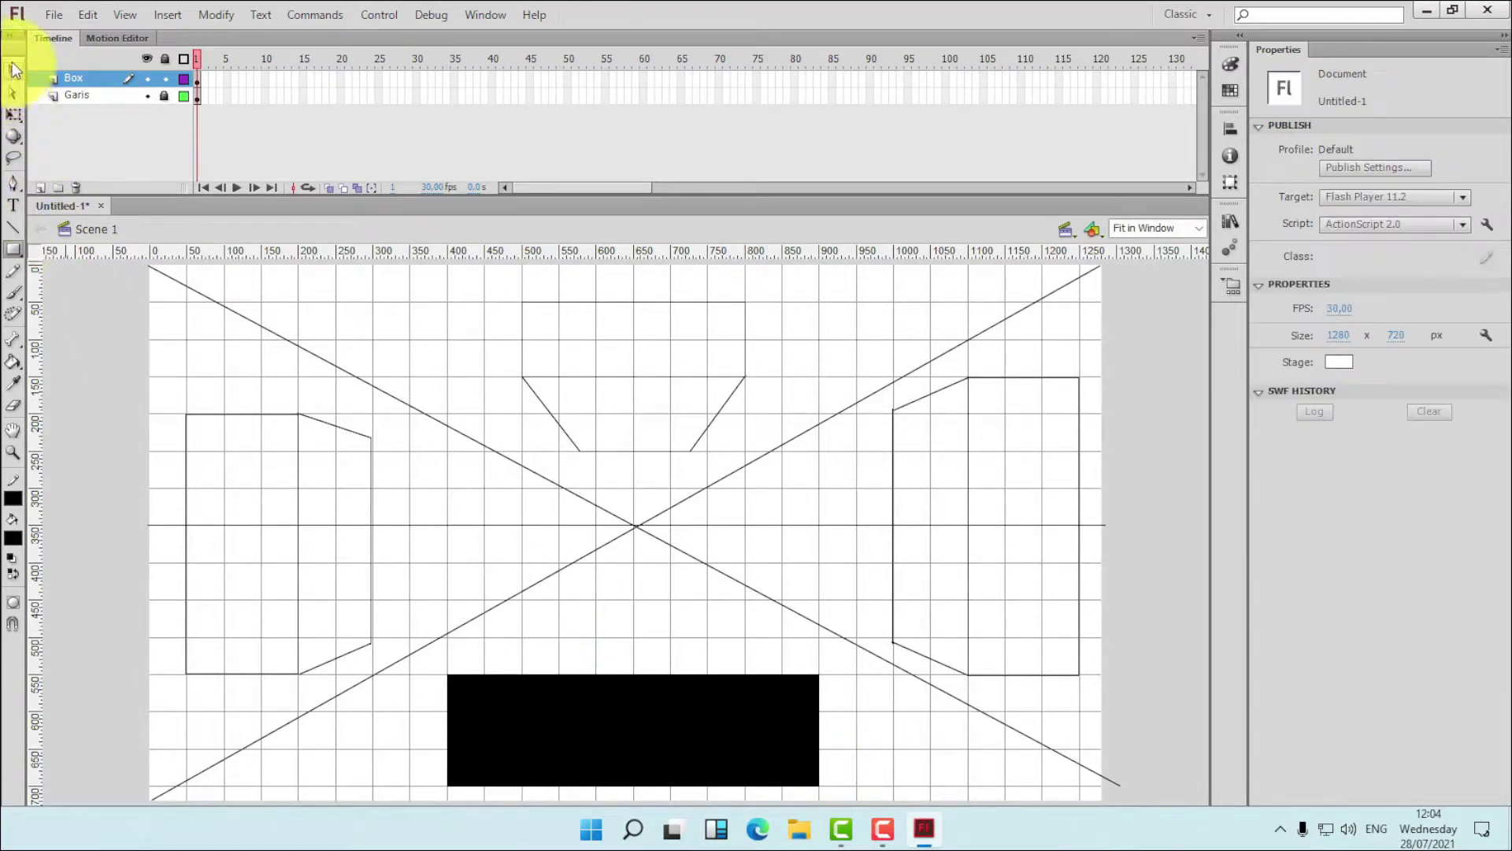
pyautogui.click(671, 698)
pyautogui.press('Delete')
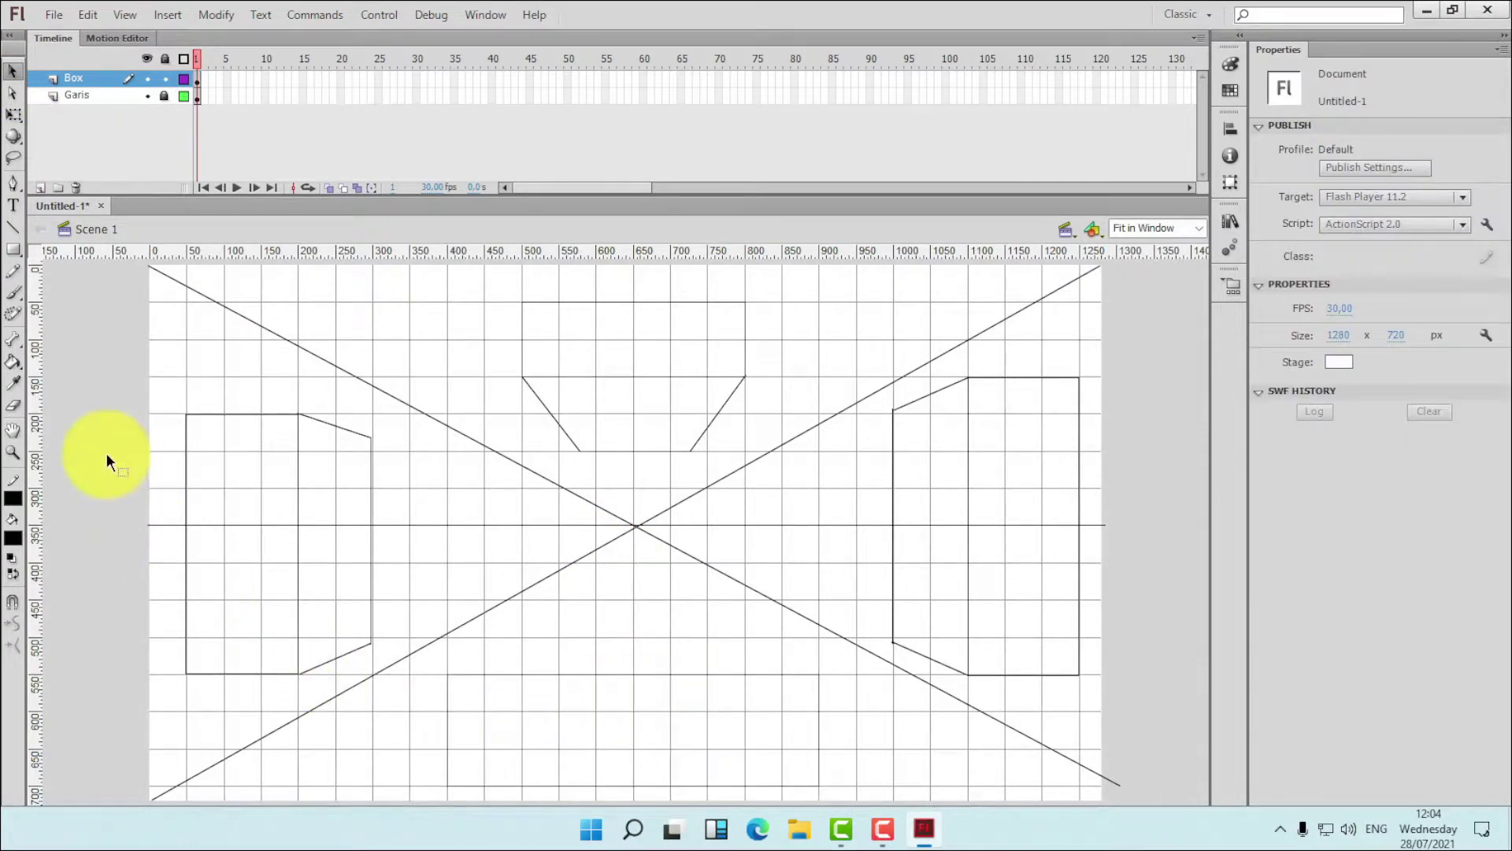
# - Draw two straight lines from the lower rectangle's two upper corners to the vanishing point
pyautogui.click(12, 227)
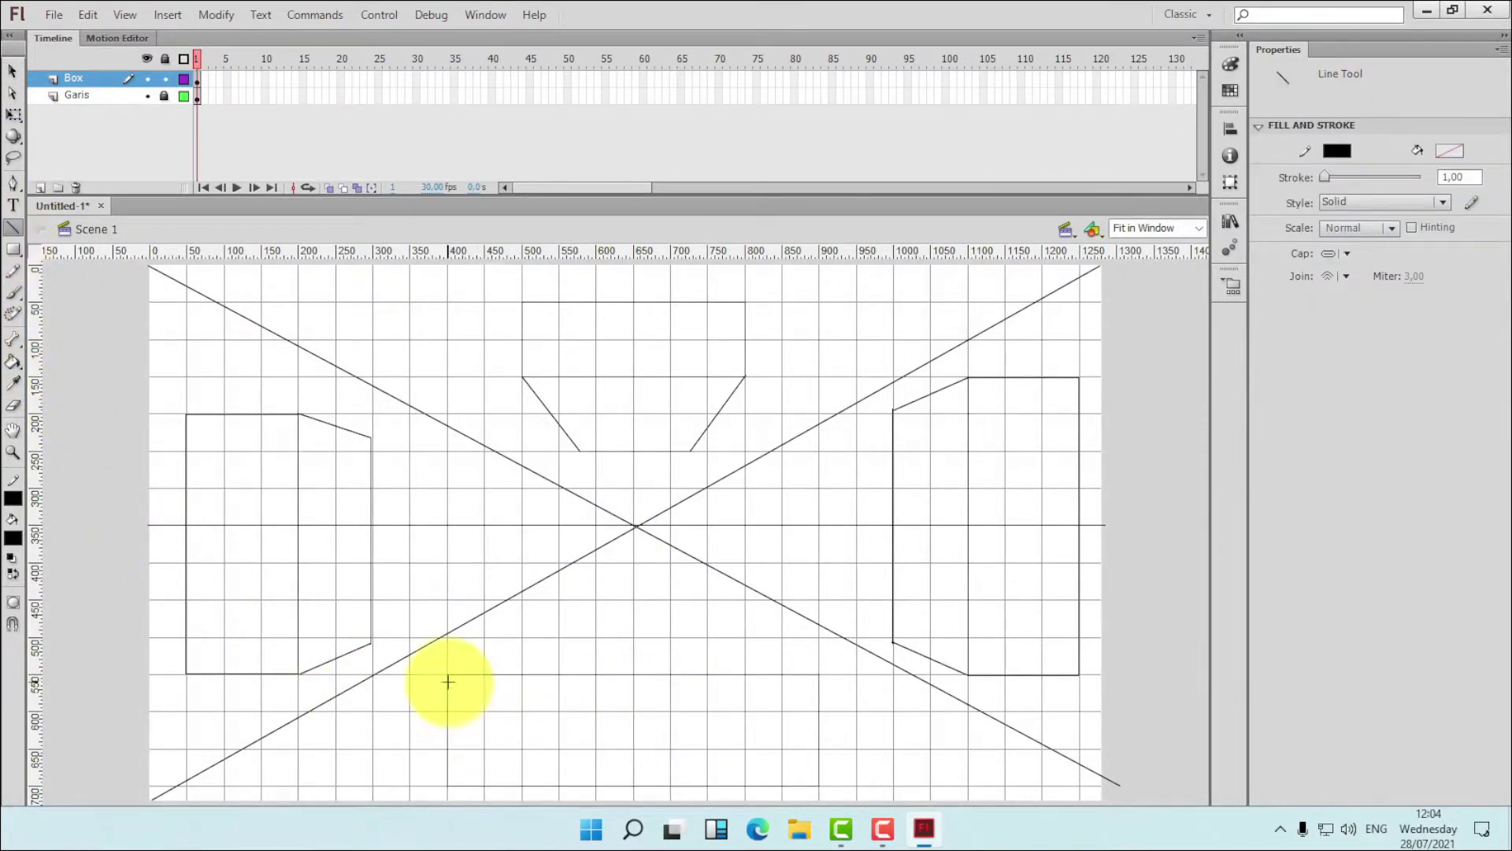
pyautogui.moveTo(448, 673)
pyautogui.mouseDown()
pyautogui.moveTo(523, 635)
pyautogui.moveTo(636, 526)
pyautogui.mouseUp()
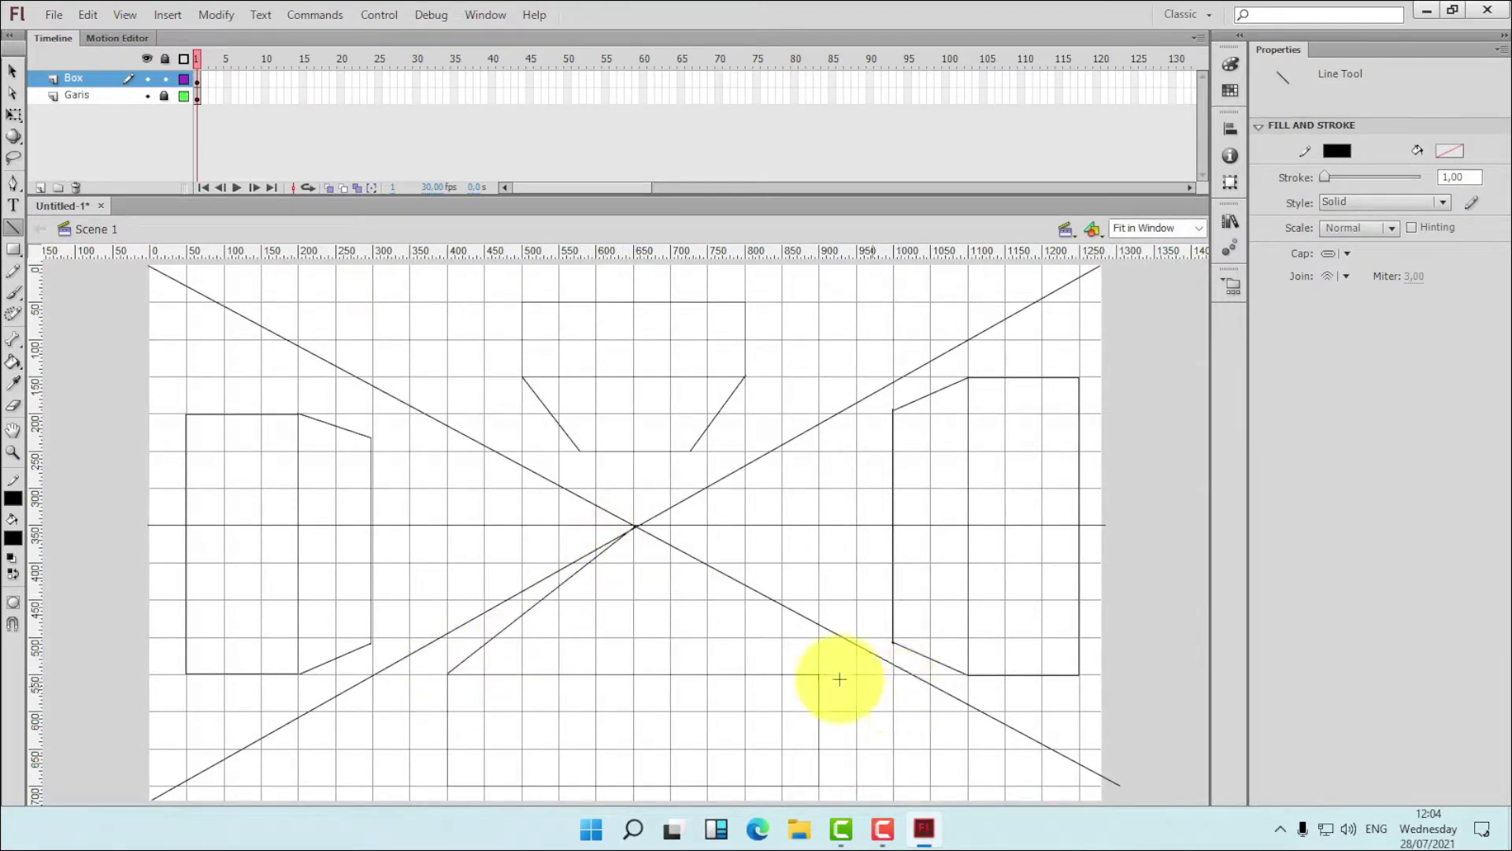
pyautogui.moveTo(819, 673); pyautogui.dragTo(636, 525)
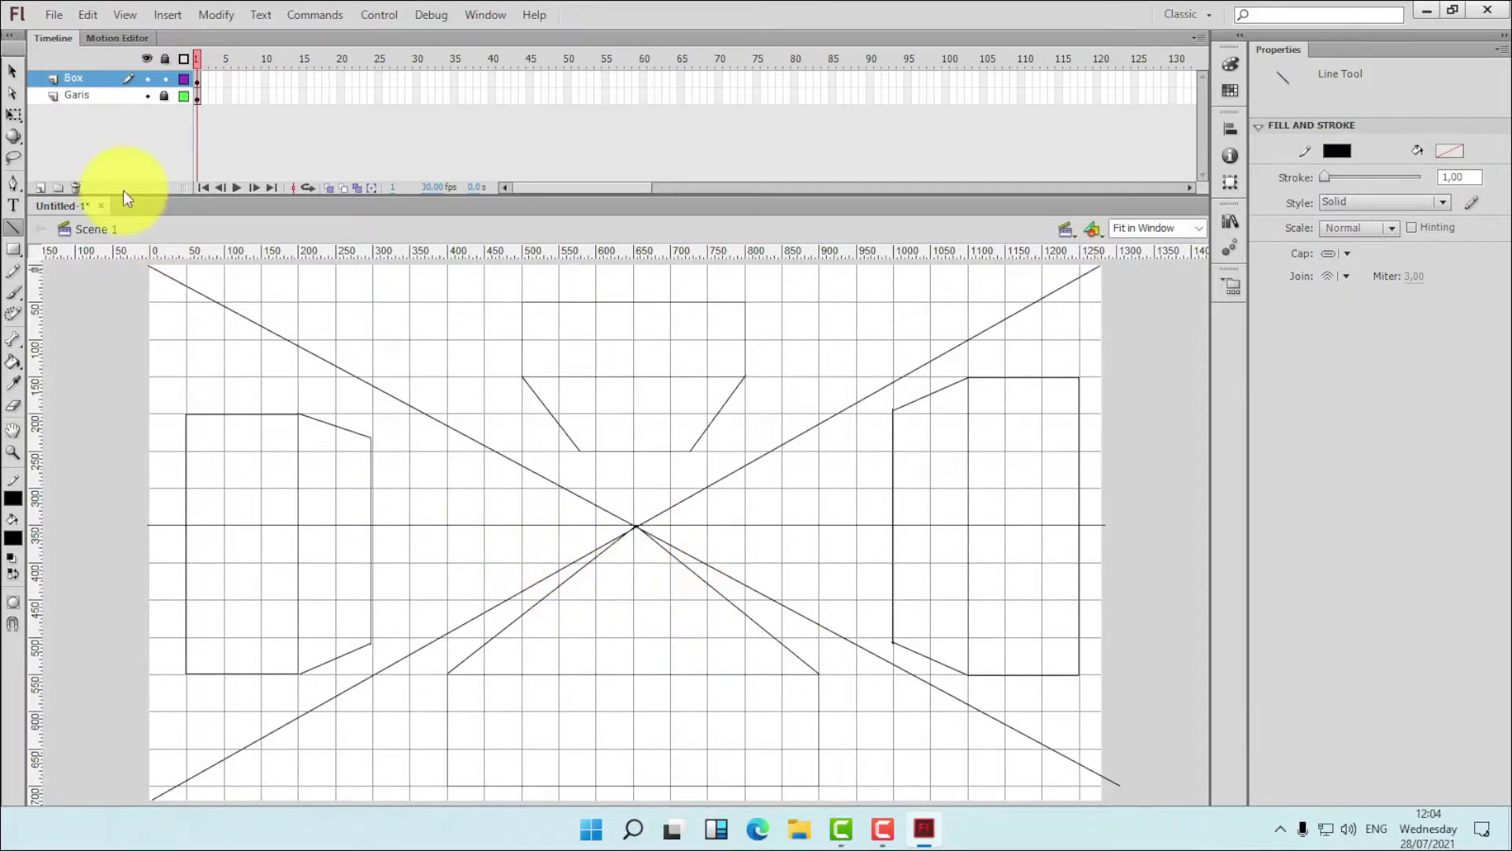
# - Delete the parts of the lower rectangle's two converging lines that lie above about 450 px vertically
pyautogui.click(13, 71)
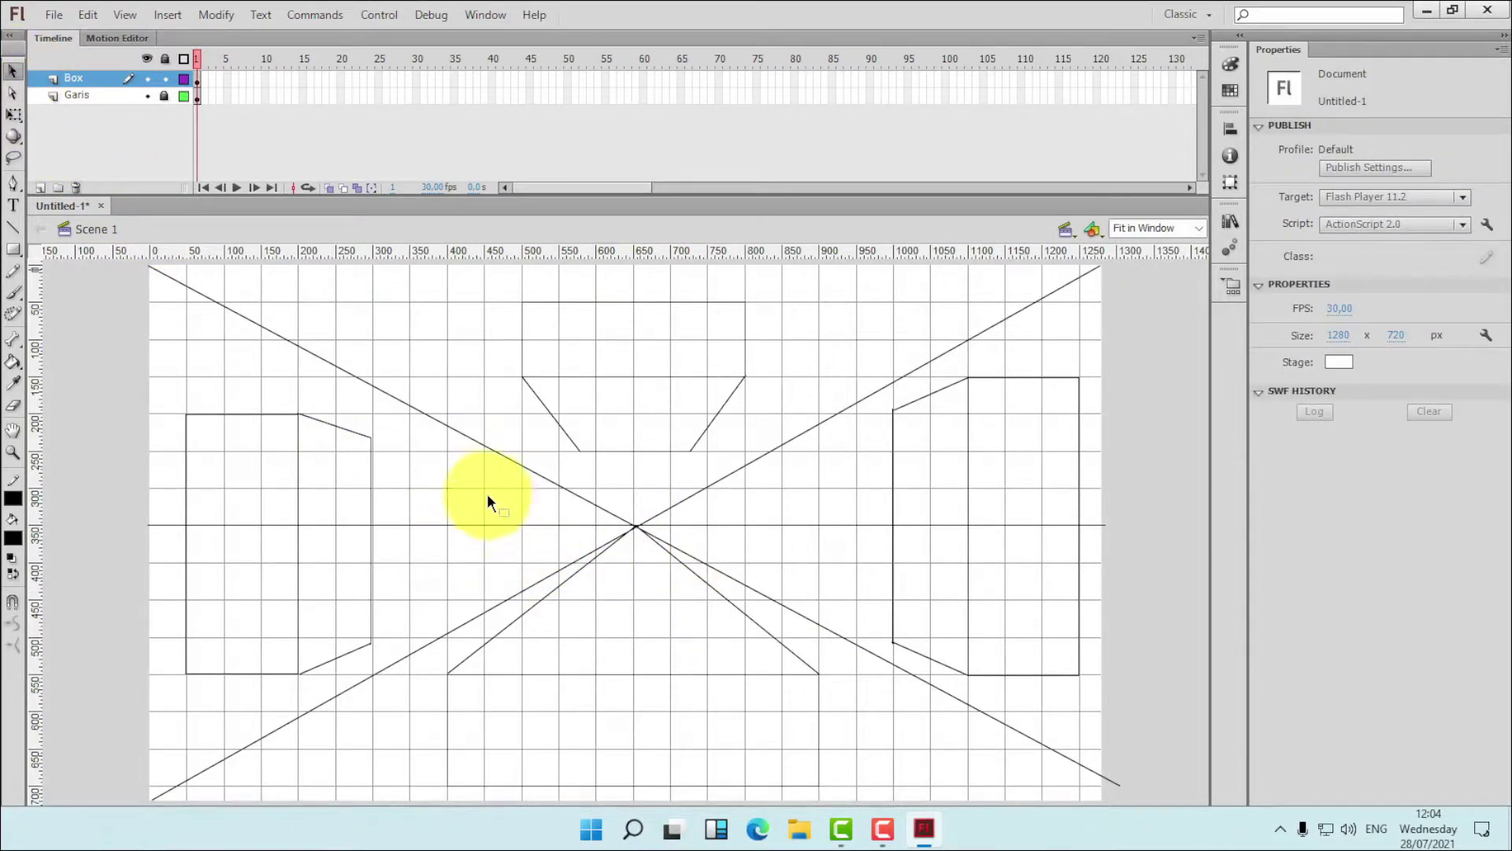
pyautogui.moveTo(472, 488); pyautogui.dragTo(788, 598)
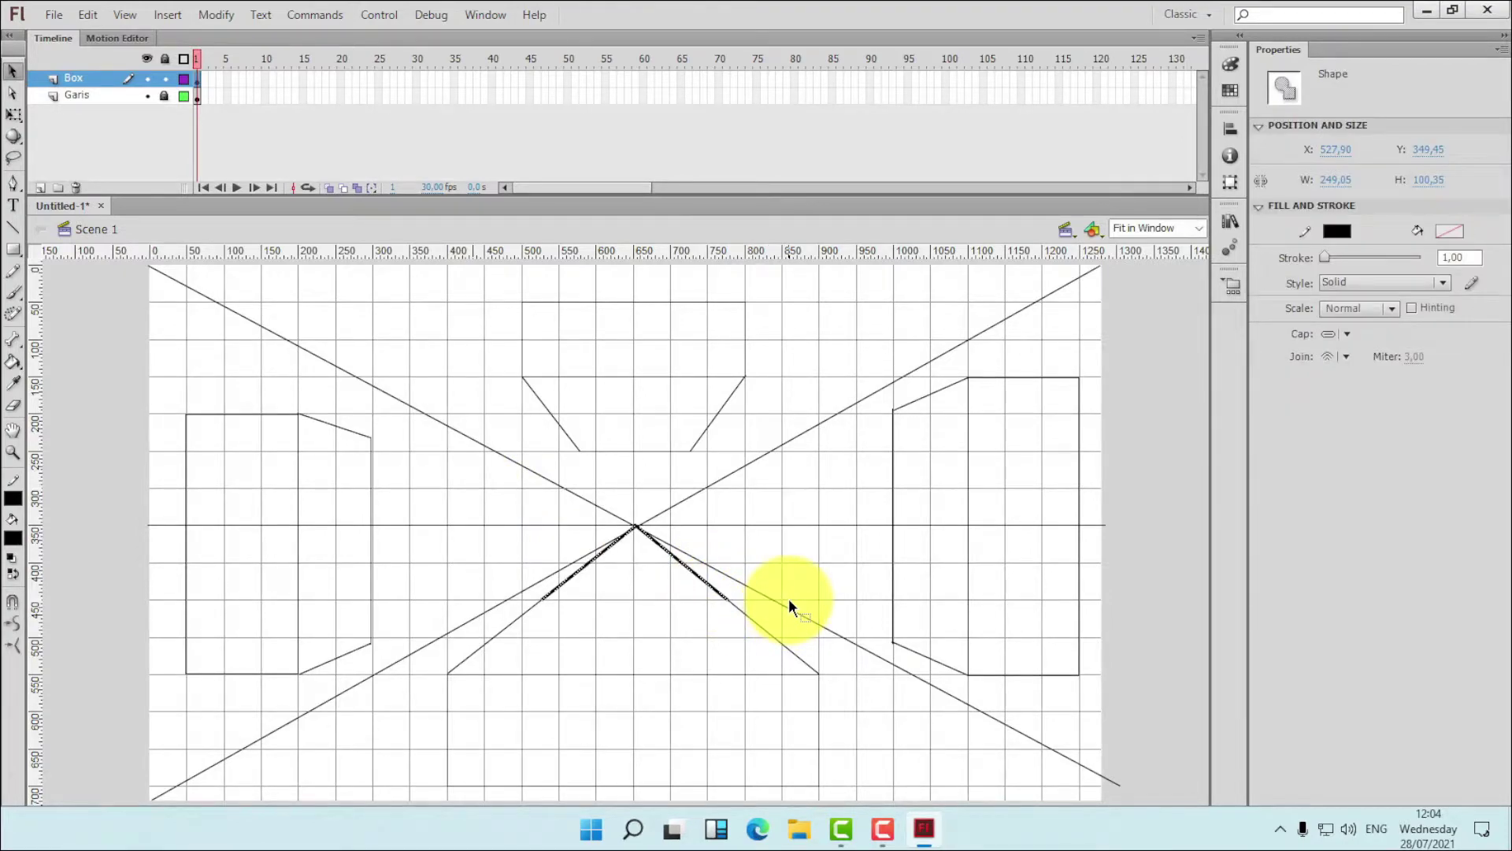
pyautogui.press('Delete')
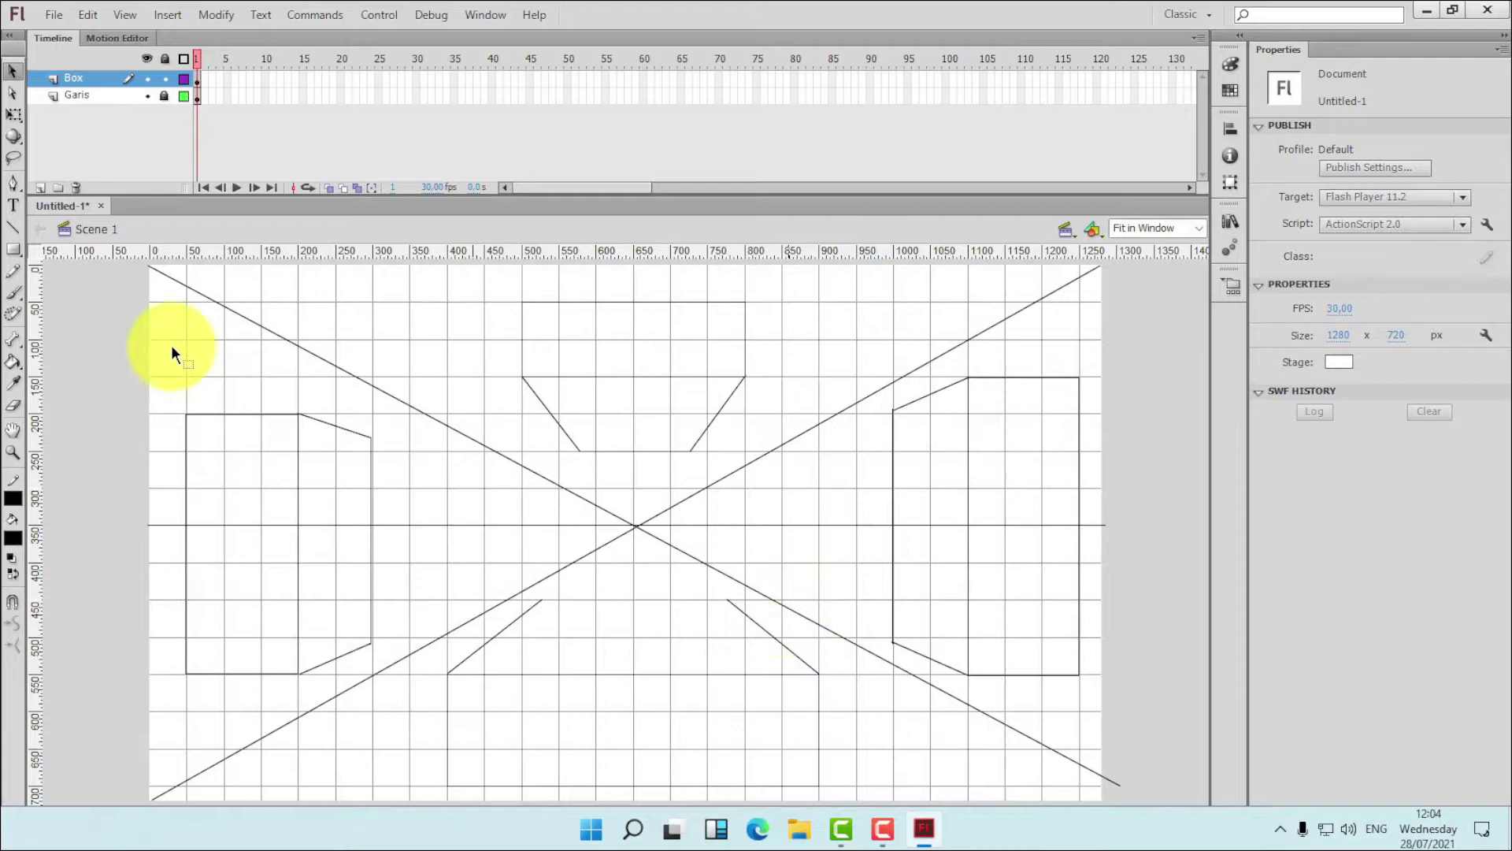
# - Close the lower box's top face with a horizontal line at about 450 px and align its right end with the slanted edge
pyautogui.click(13, 227)
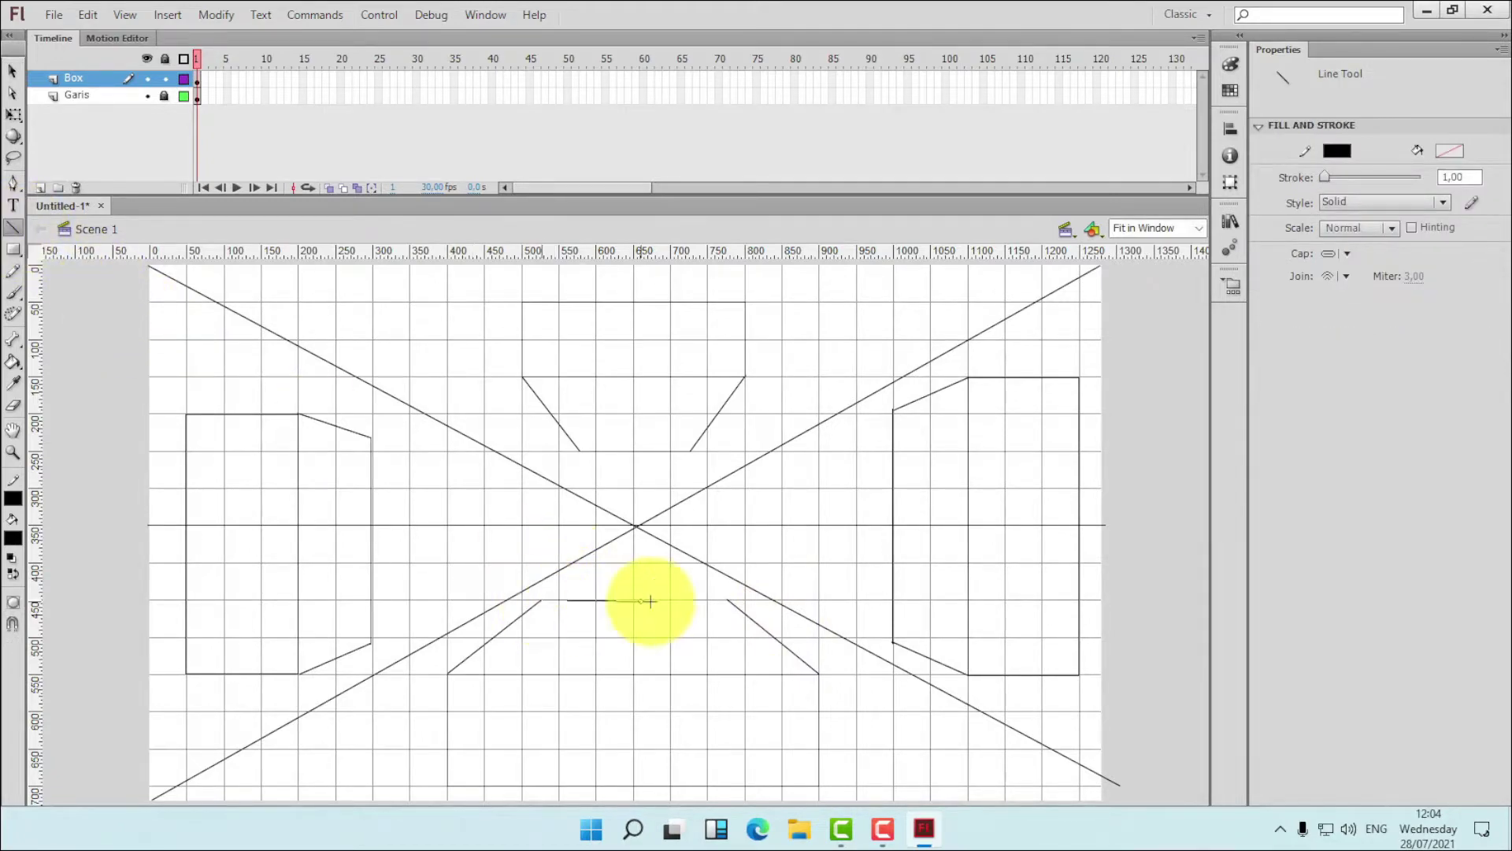
pyautogui.moveTo(728, 600); pyautogui.dragTo(542, 601)
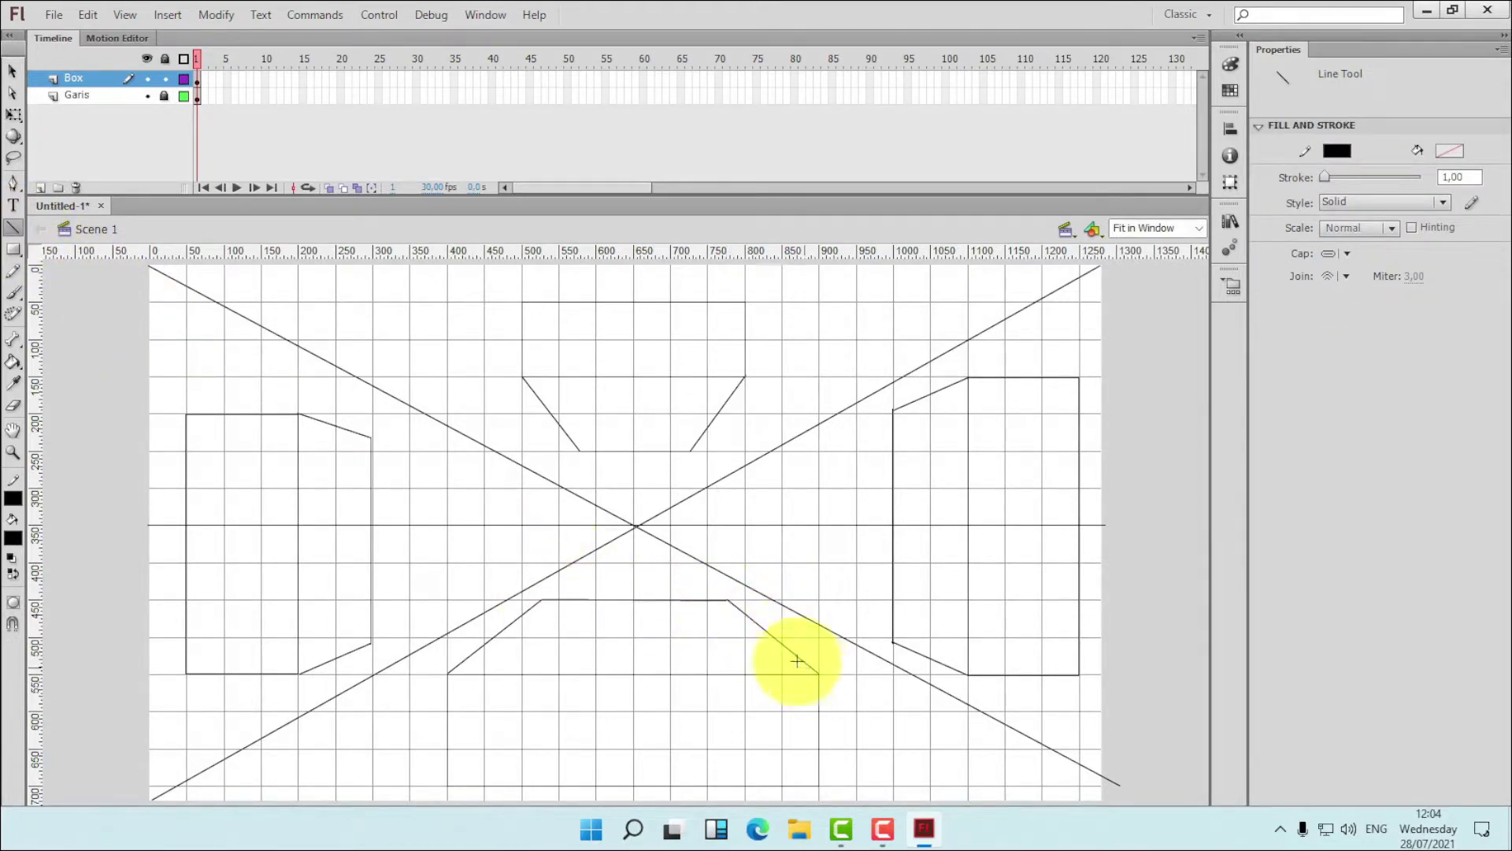
pyautogui.click(12, 74)
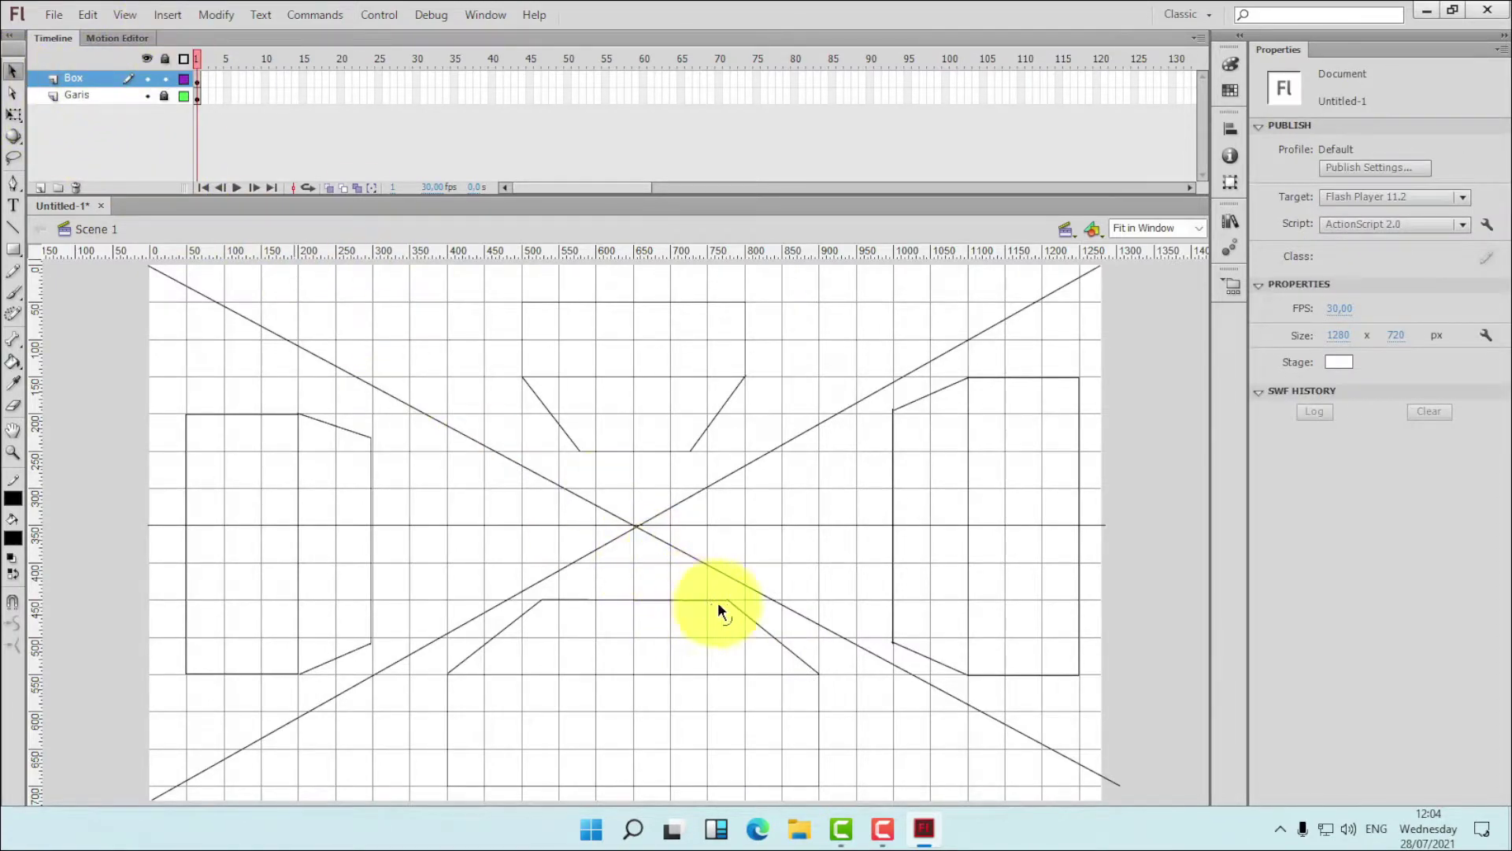
pyautogui.moveTo(730, 603); pyautogui.dragTo(726, 601)
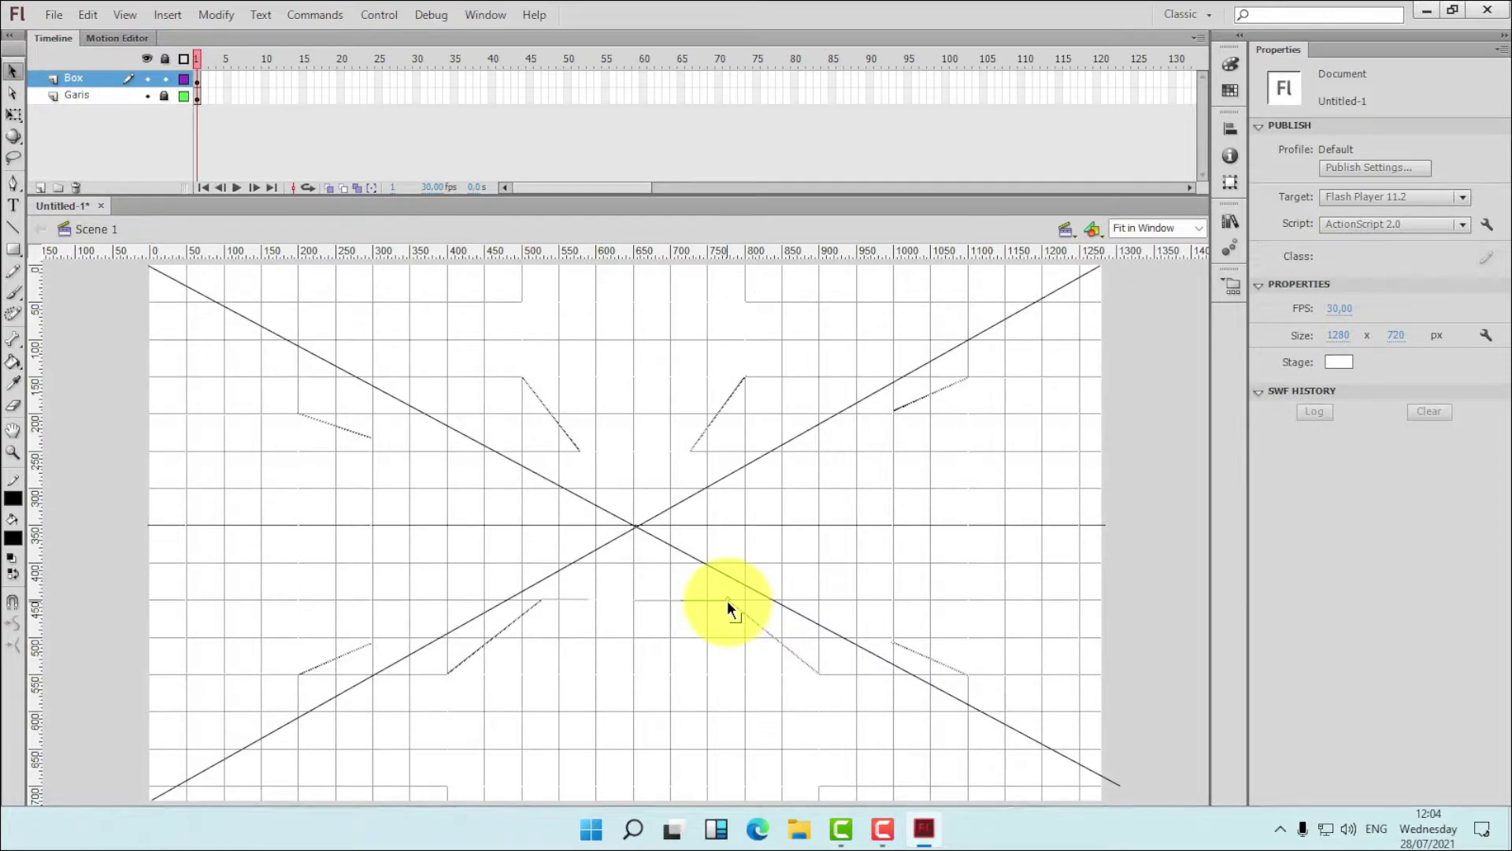
# - Hide the grid and the Garis guide-line layer so that only the boxes show
pyautogui.click(126, 15)
pyautogui.moveTo(242, 208)
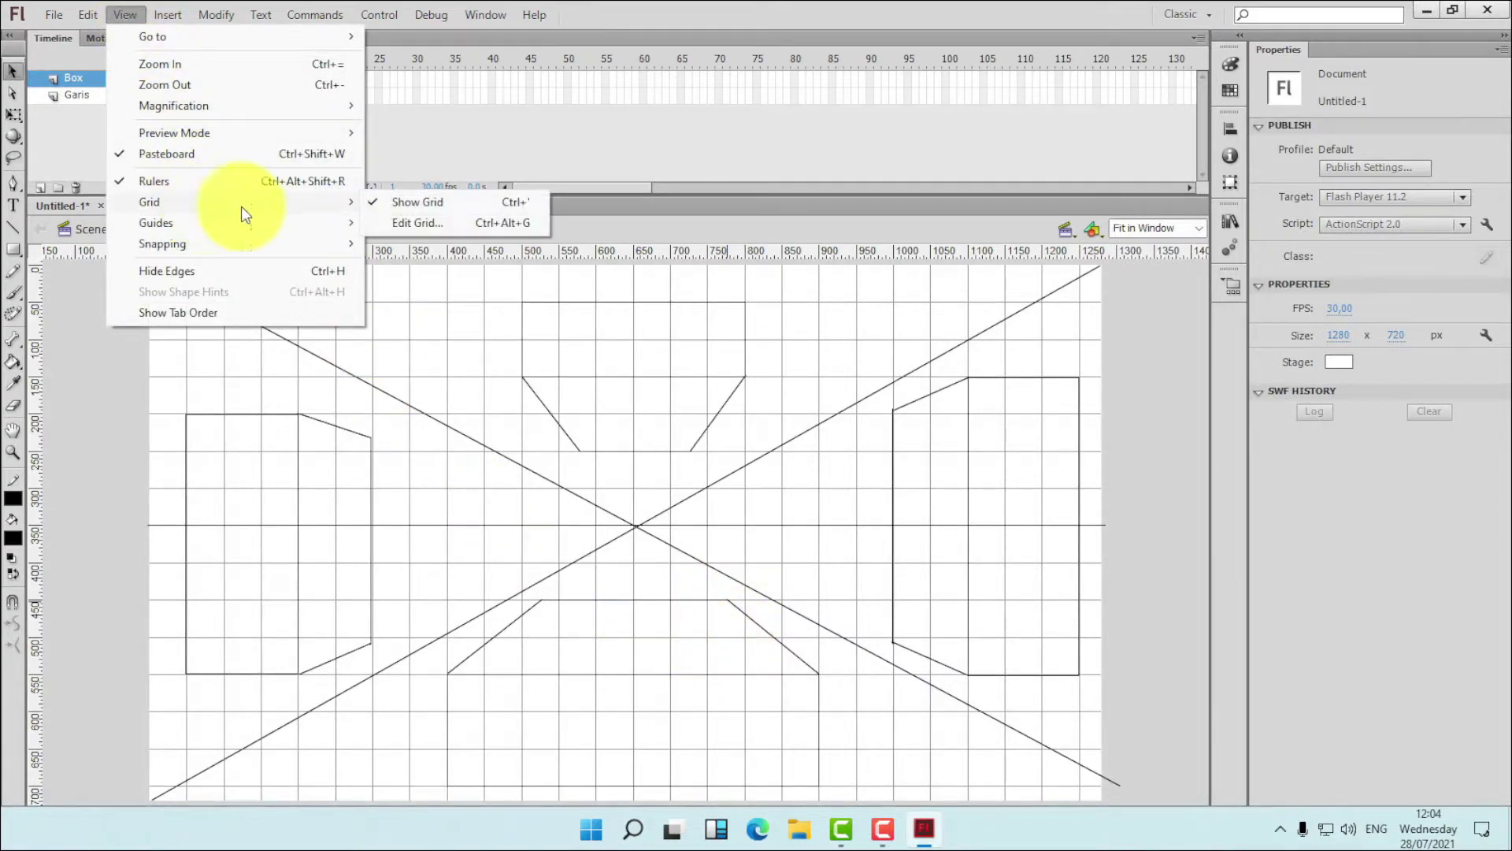
pyautogui.click(404, 202)
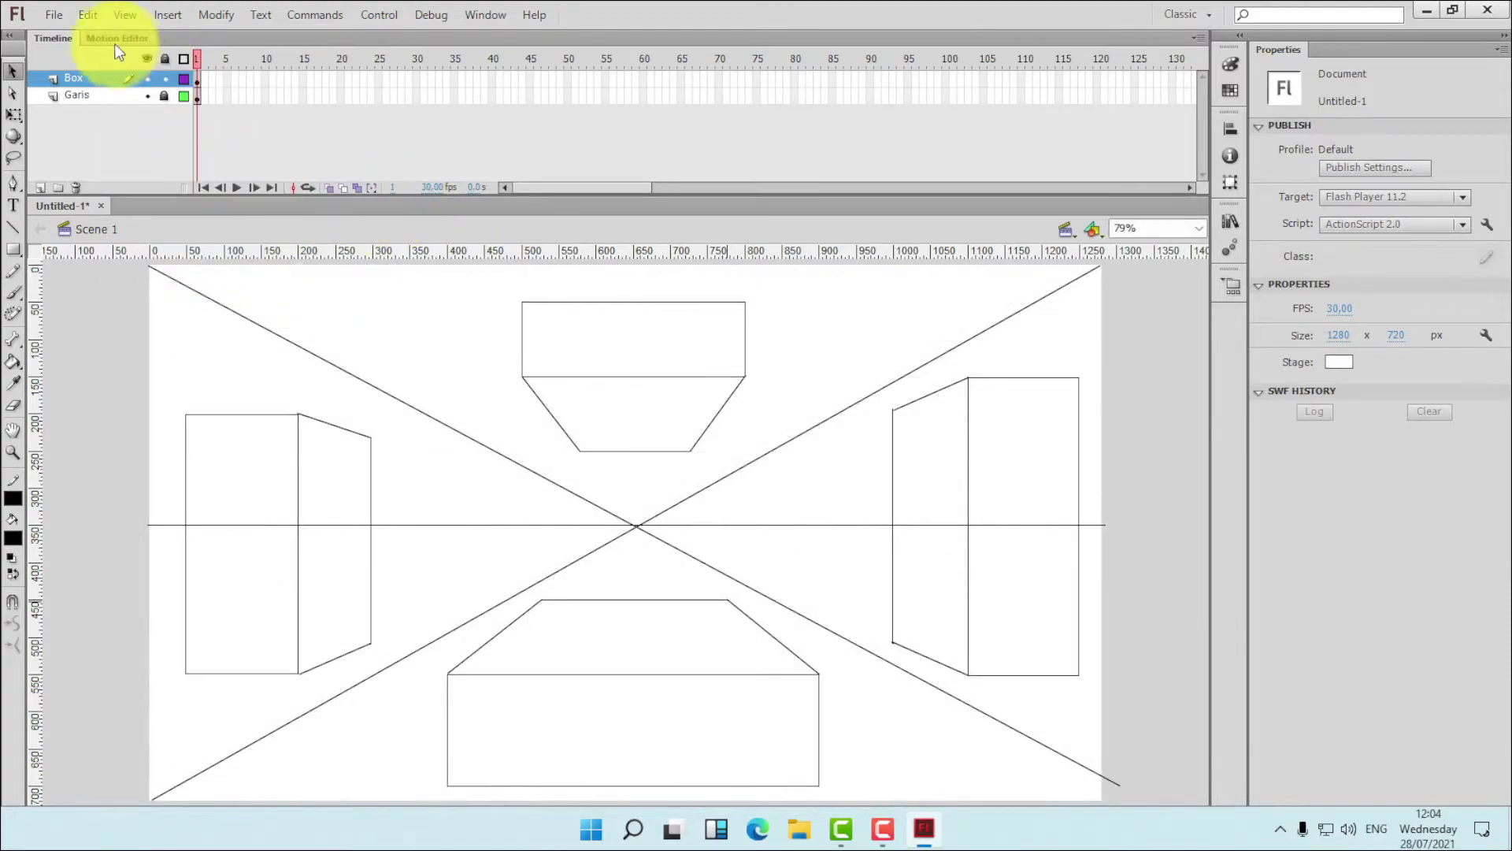
pyautogui.click(147, 96)
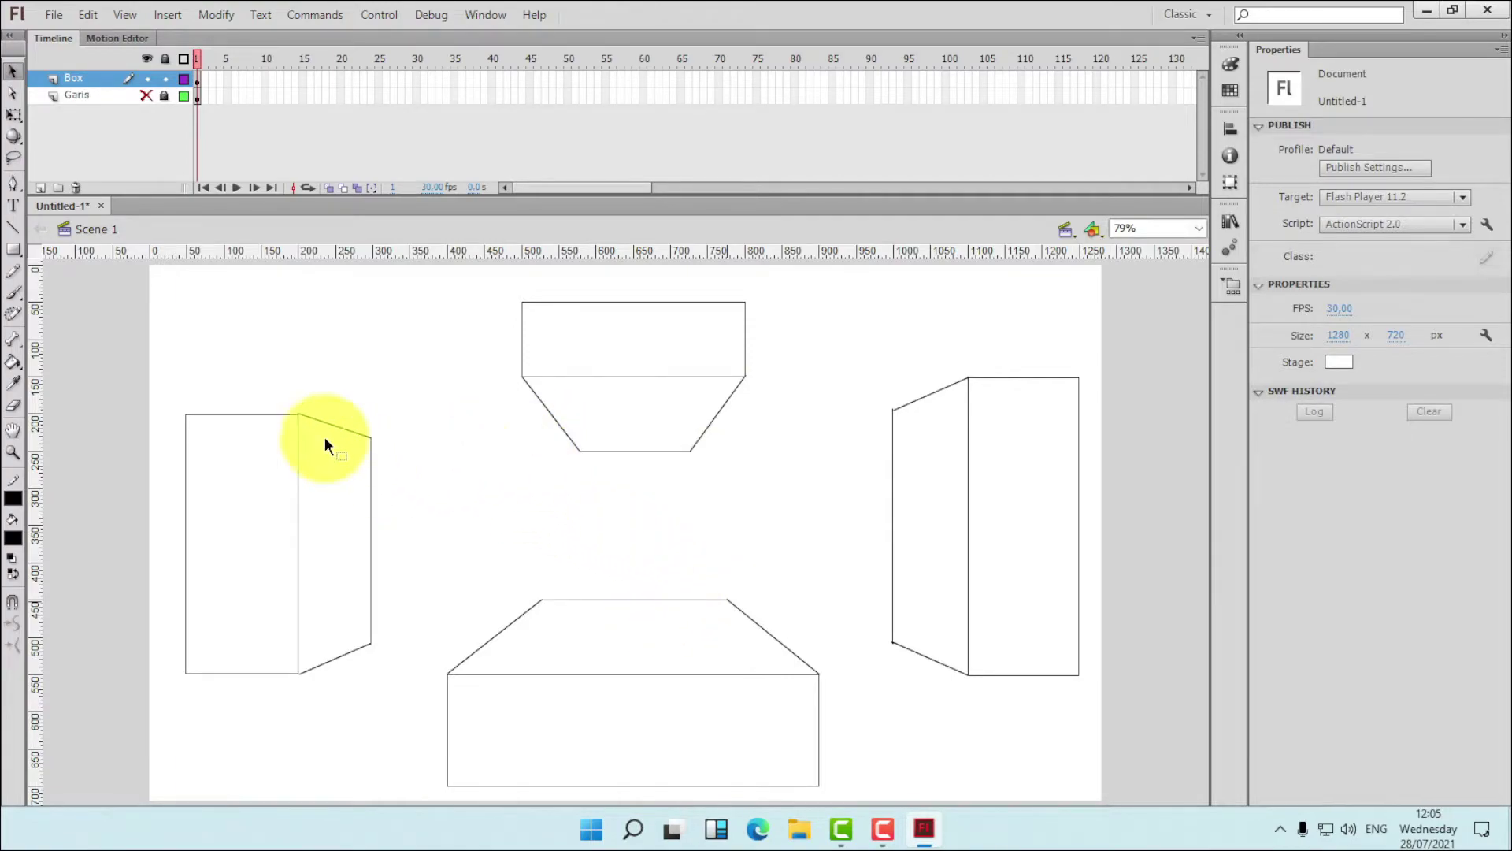
# - Align the left box's corner at about (200, 200) and fill its front face with light grey using the Paint Bucket
pyautogui.moveTo(300, 414); pyautogui.dragTo(299, 415)
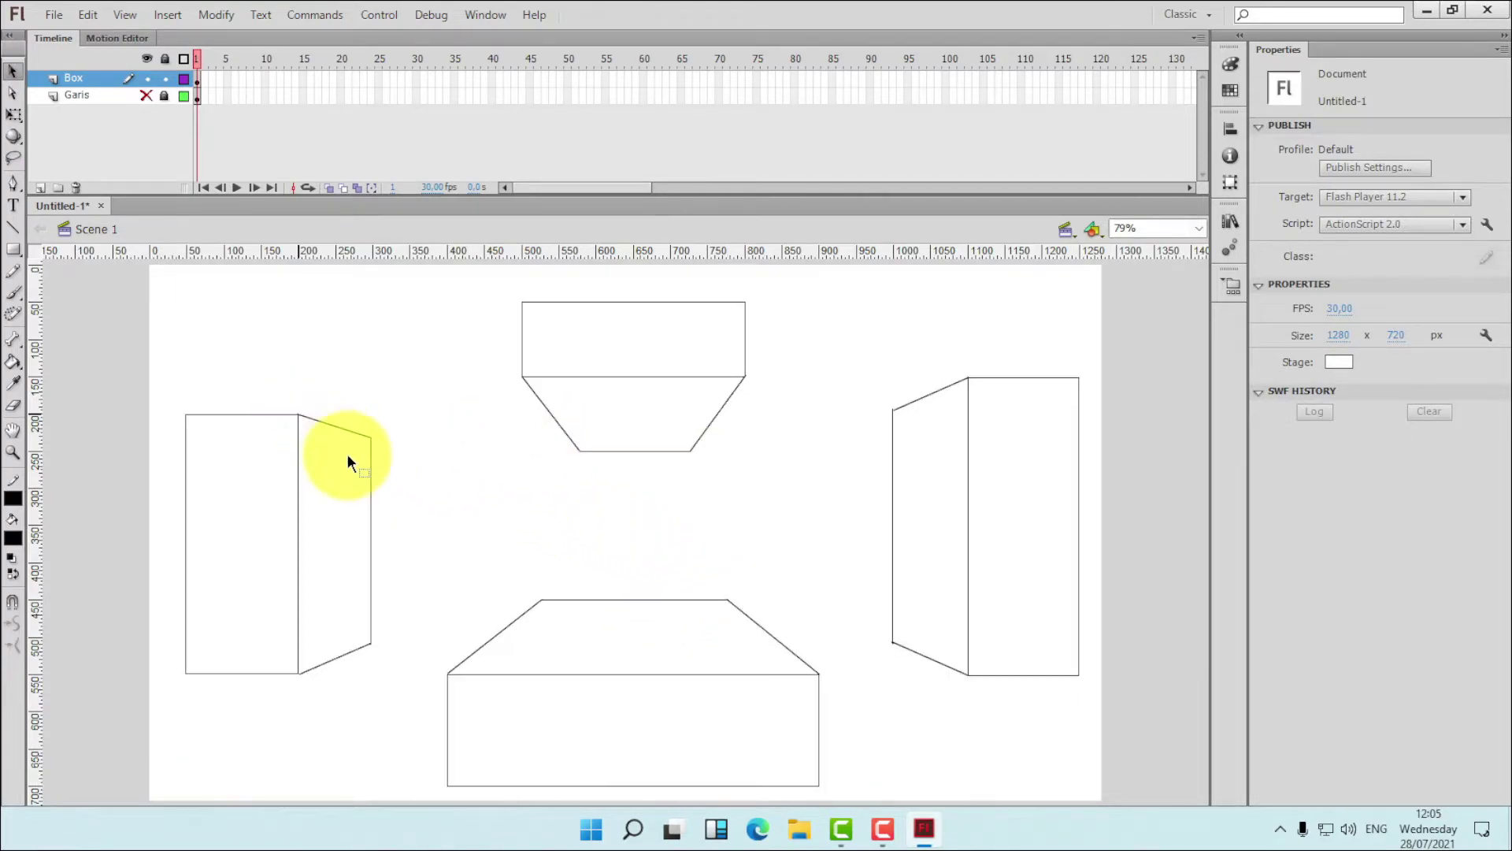
pyautogui.click(12, 361)
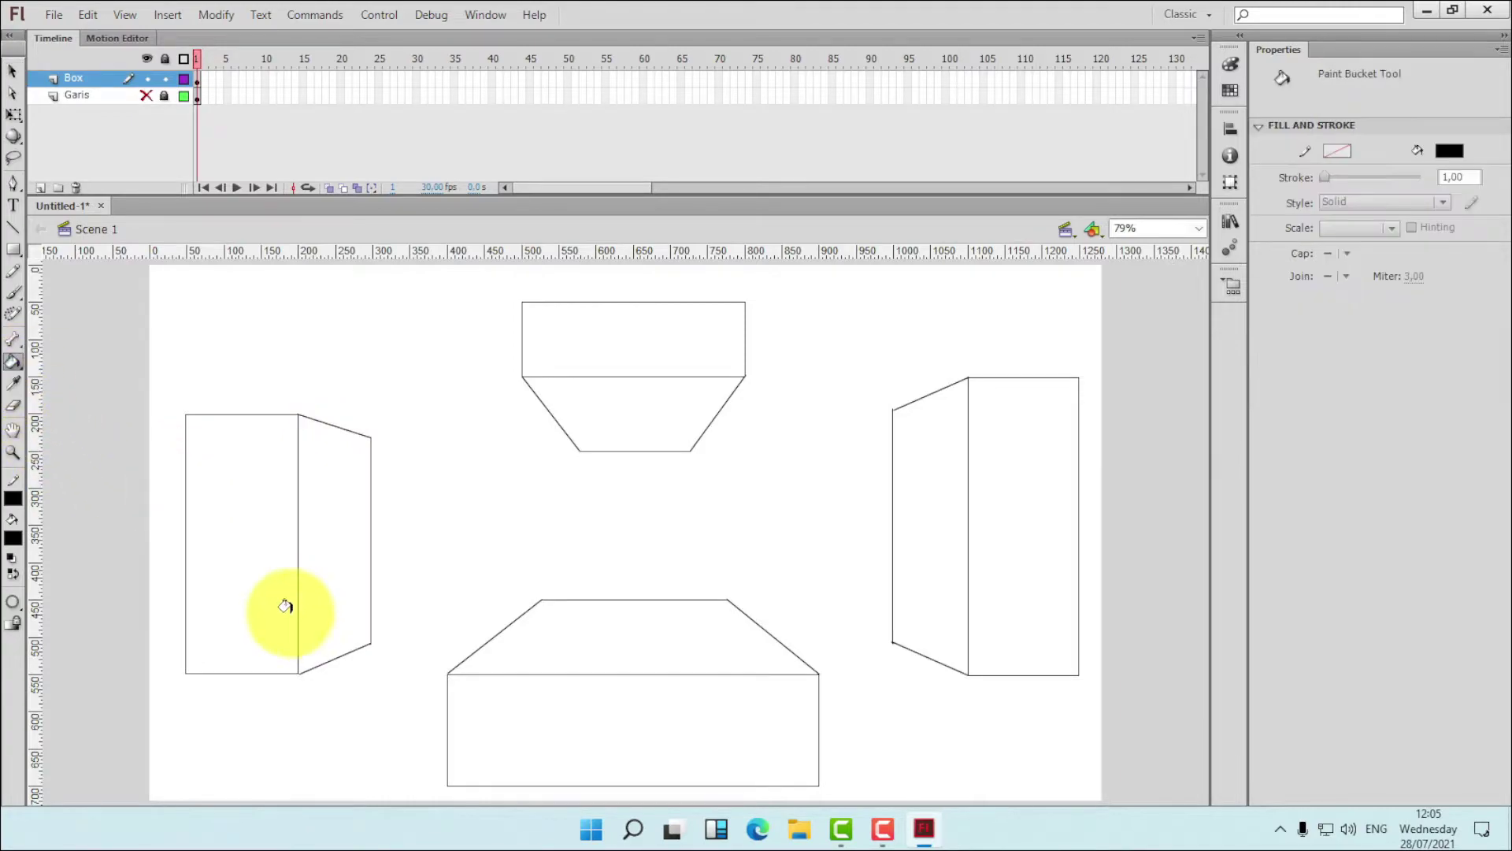
pyautogui.click(246, 583)
pyautogui.click(12, 538)
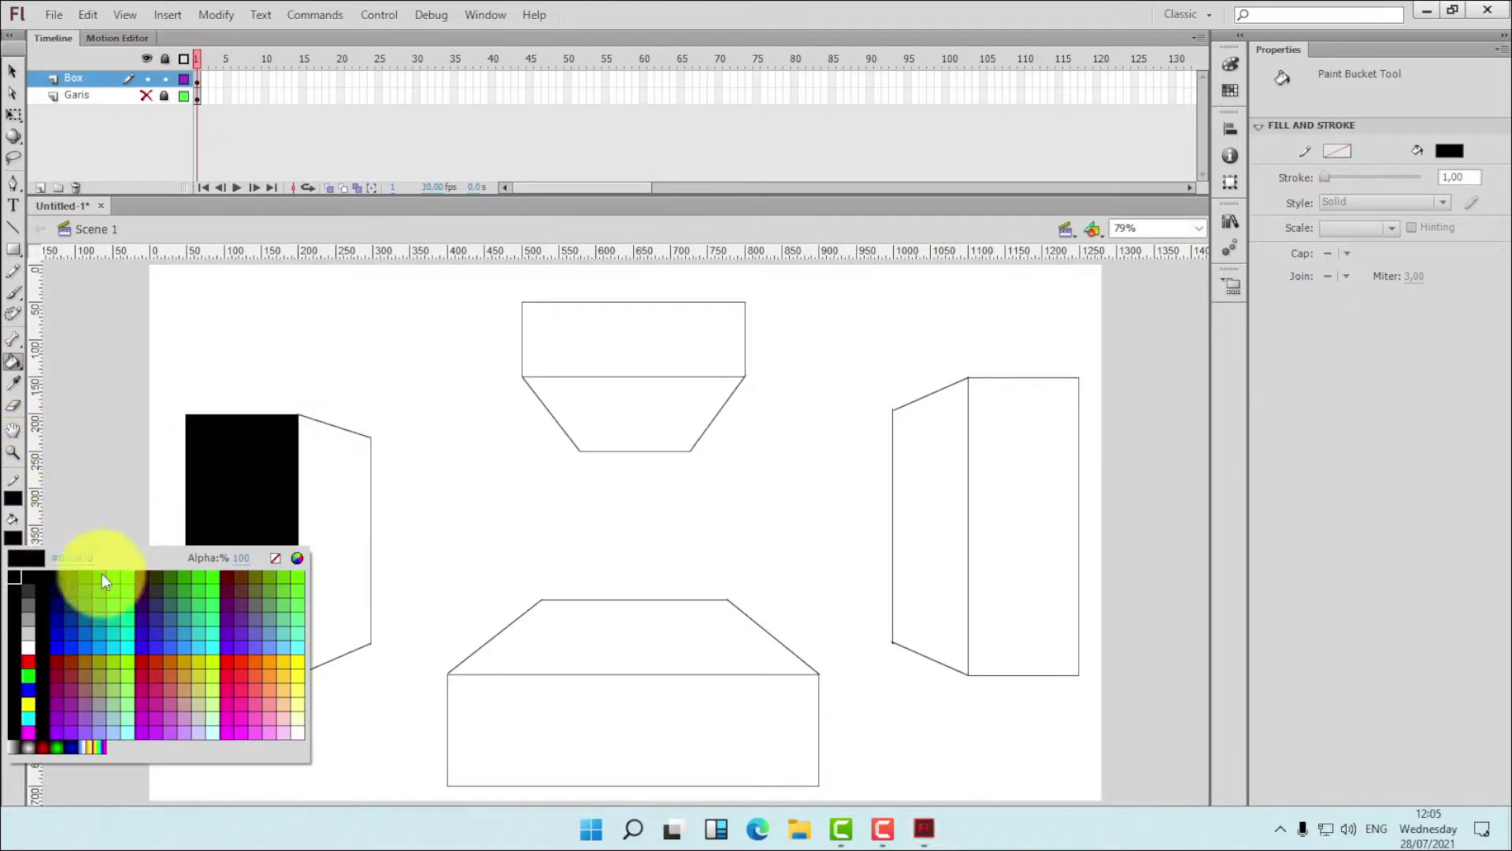
pyautogui.click(33, 619)
pyautogui.click(217, 589)
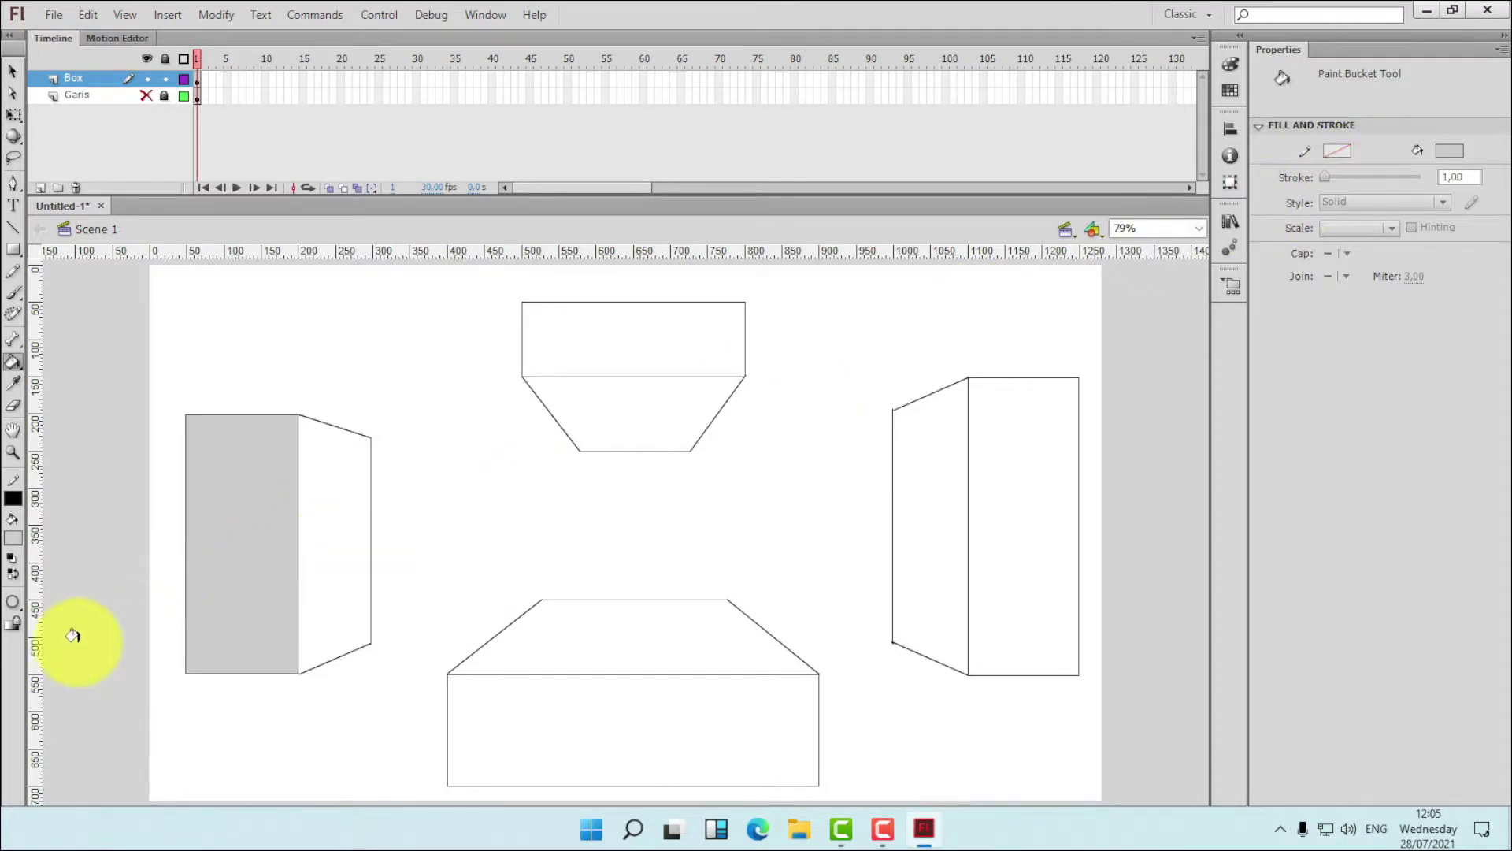
# - Set the Paint Bucket's gap-closing option and fill the left box's side face and both faces of the other three boxes with light grey
pyautogui.click(12, 607)
pyautogui.click(59, 664)
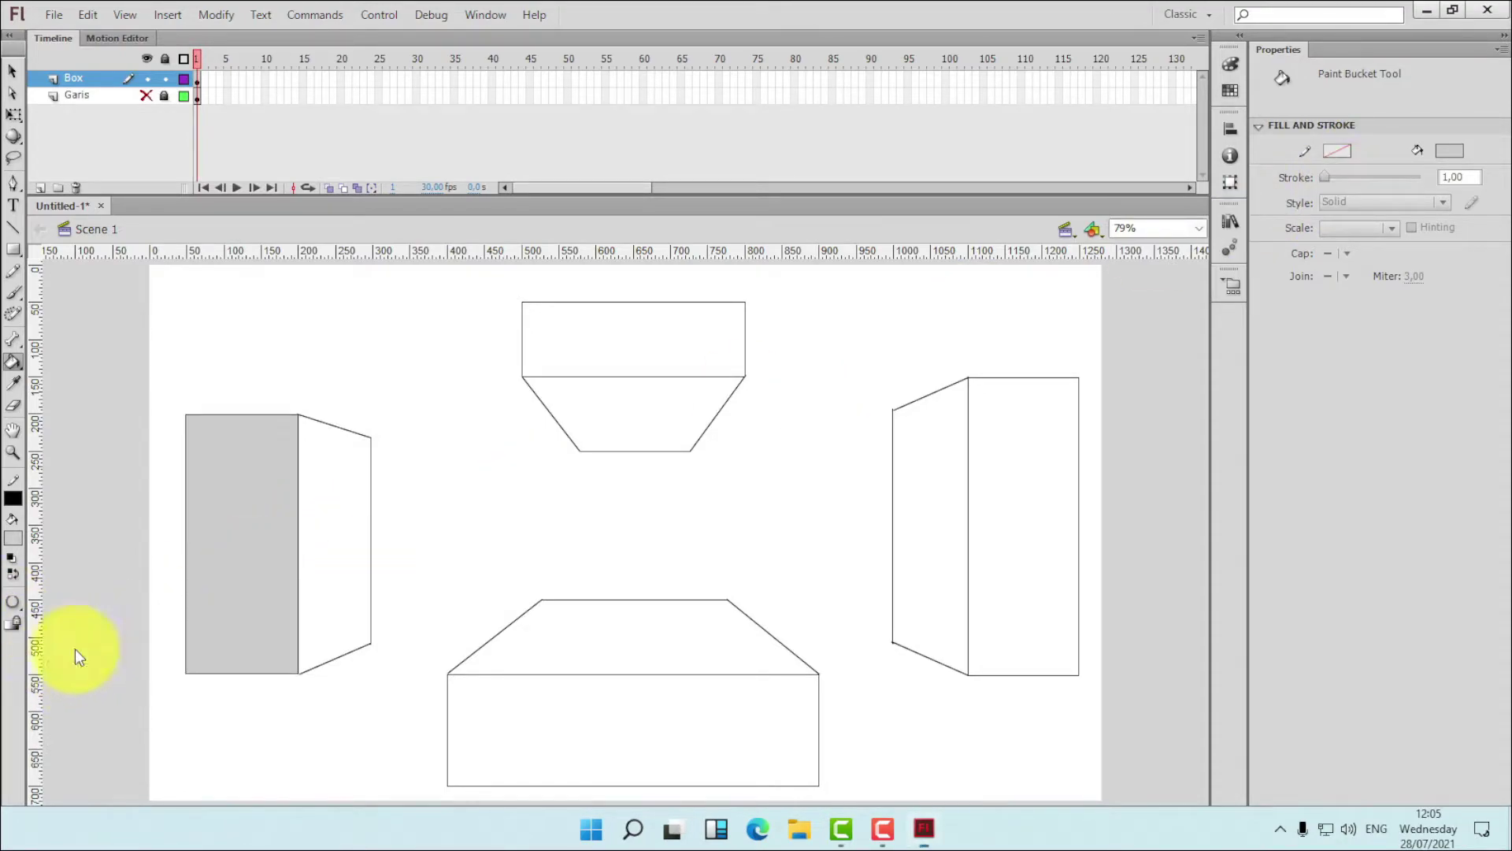
pyautogui.click(337, 513)
pyautogui.click(544, 383)
pyautogui.click(611, 338)
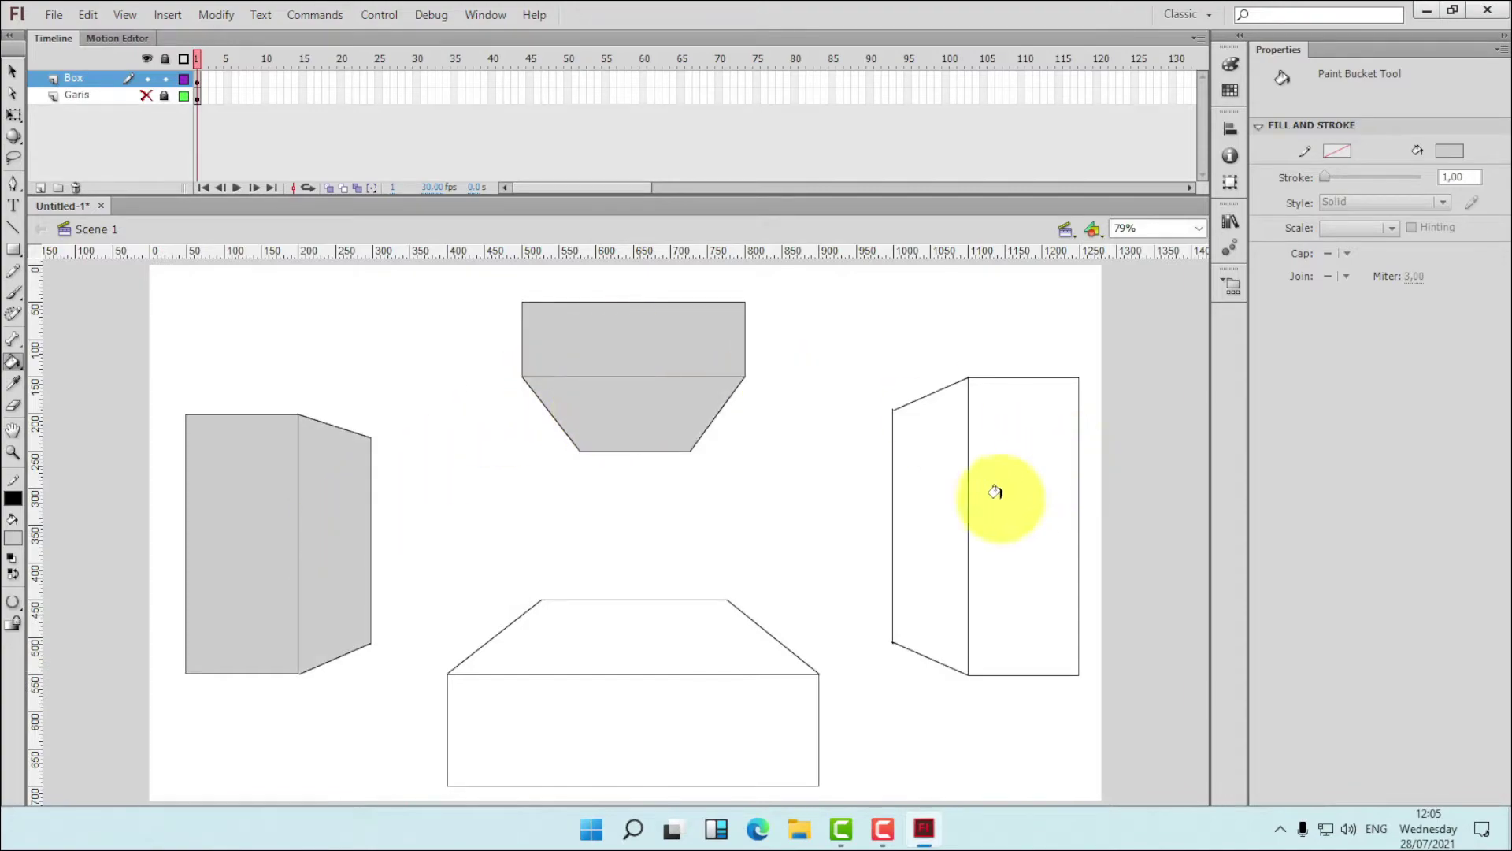
pyautogui.click(945, 512)
pyautogui.click(995, 500)
pyautogui.click(675, 735)
pyautogui.click(631, 652)
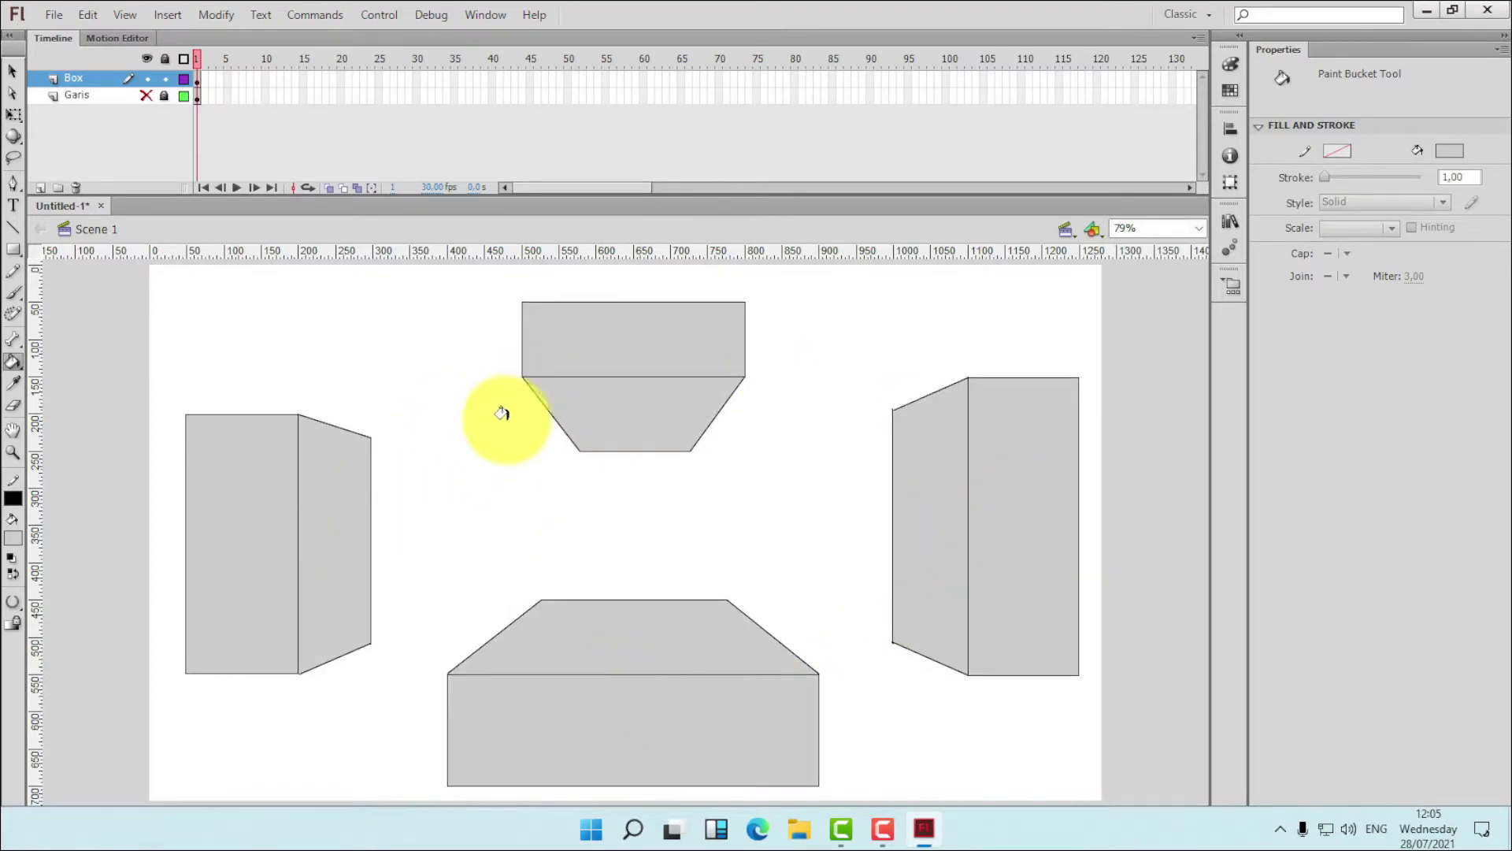
# - Fill the left box's front face with a black-to-white linear gradient using the Paint Bucket
pyautogui.click(1233, 66)
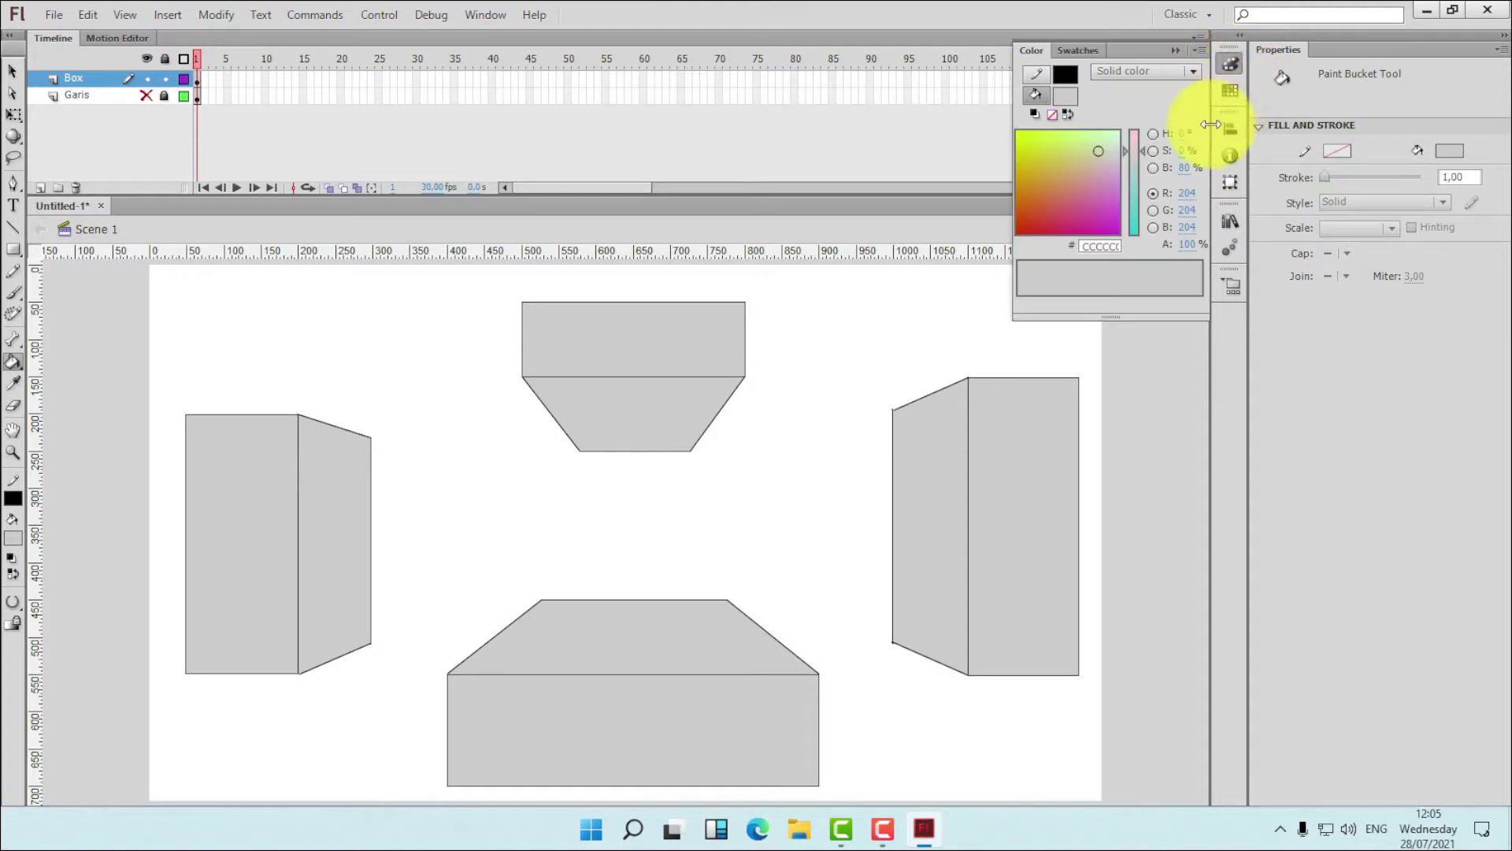
pyautogui.click(1194, 72)
pyautogui.click(1159, 135)
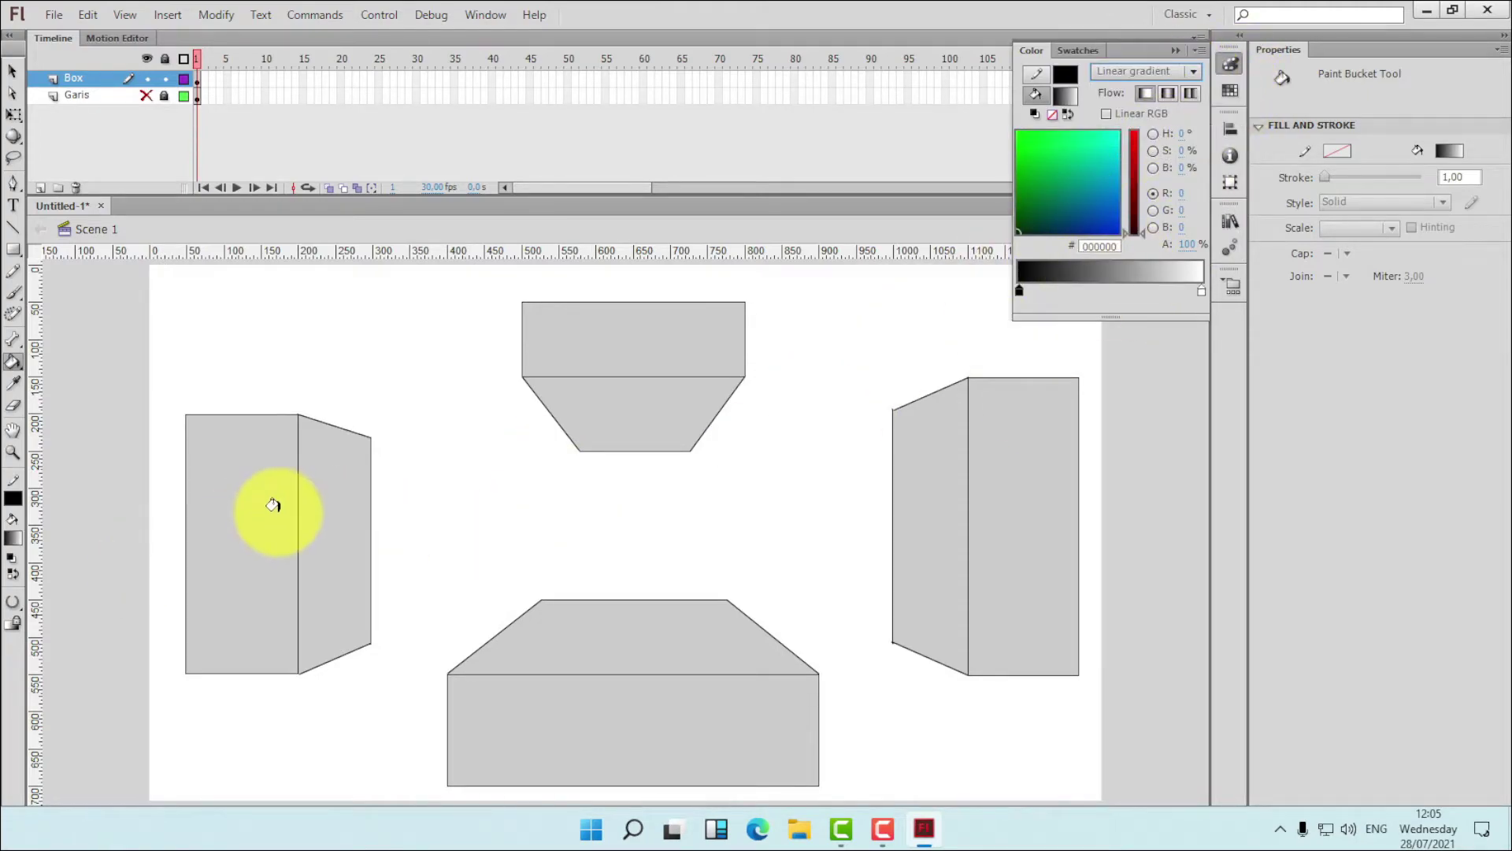
pyautogui.click(272, 504)
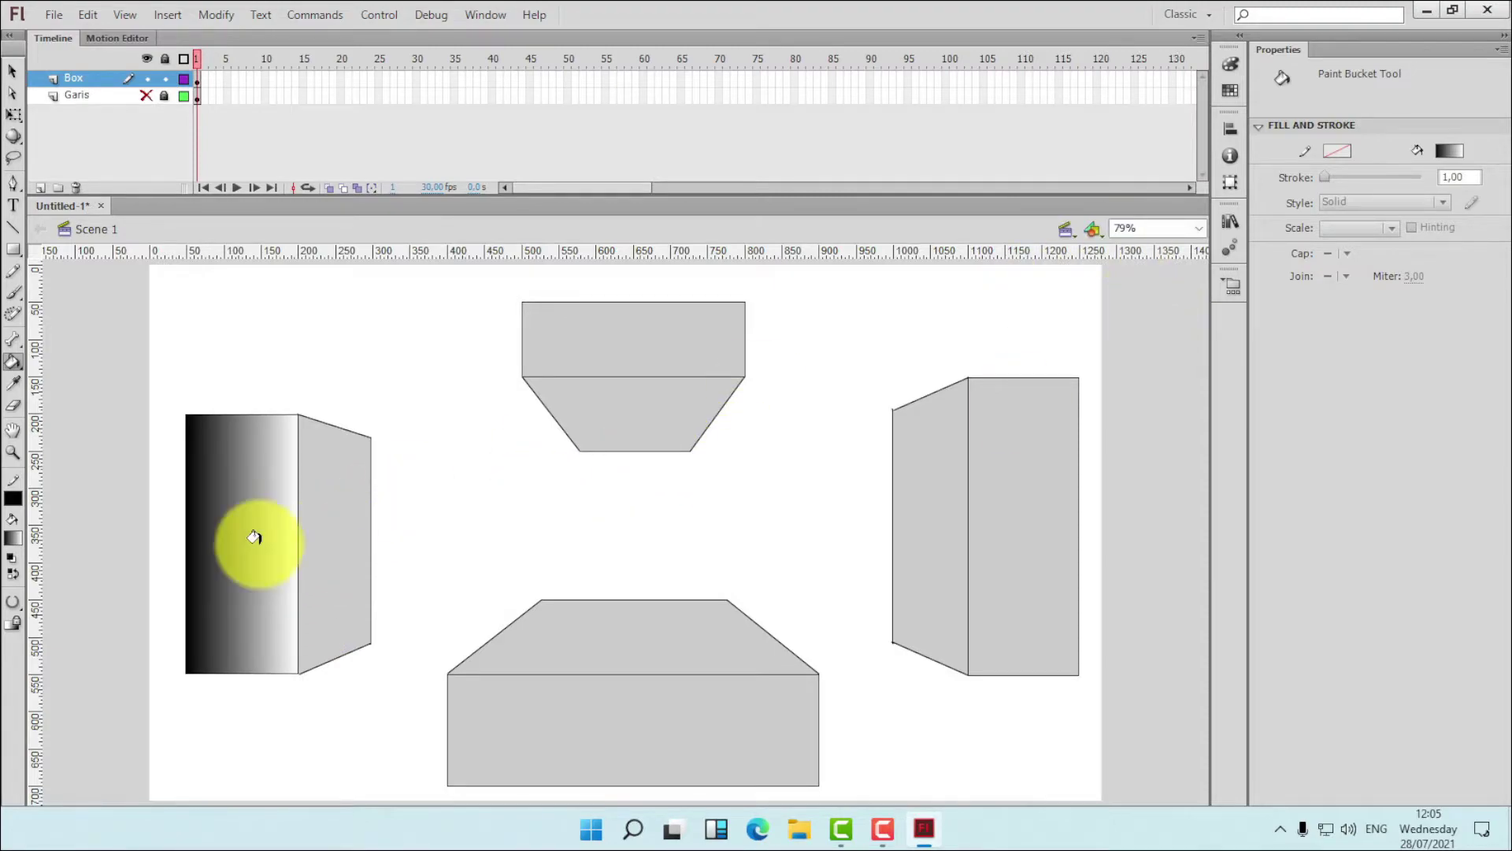
pyautogui.click(8, 541)
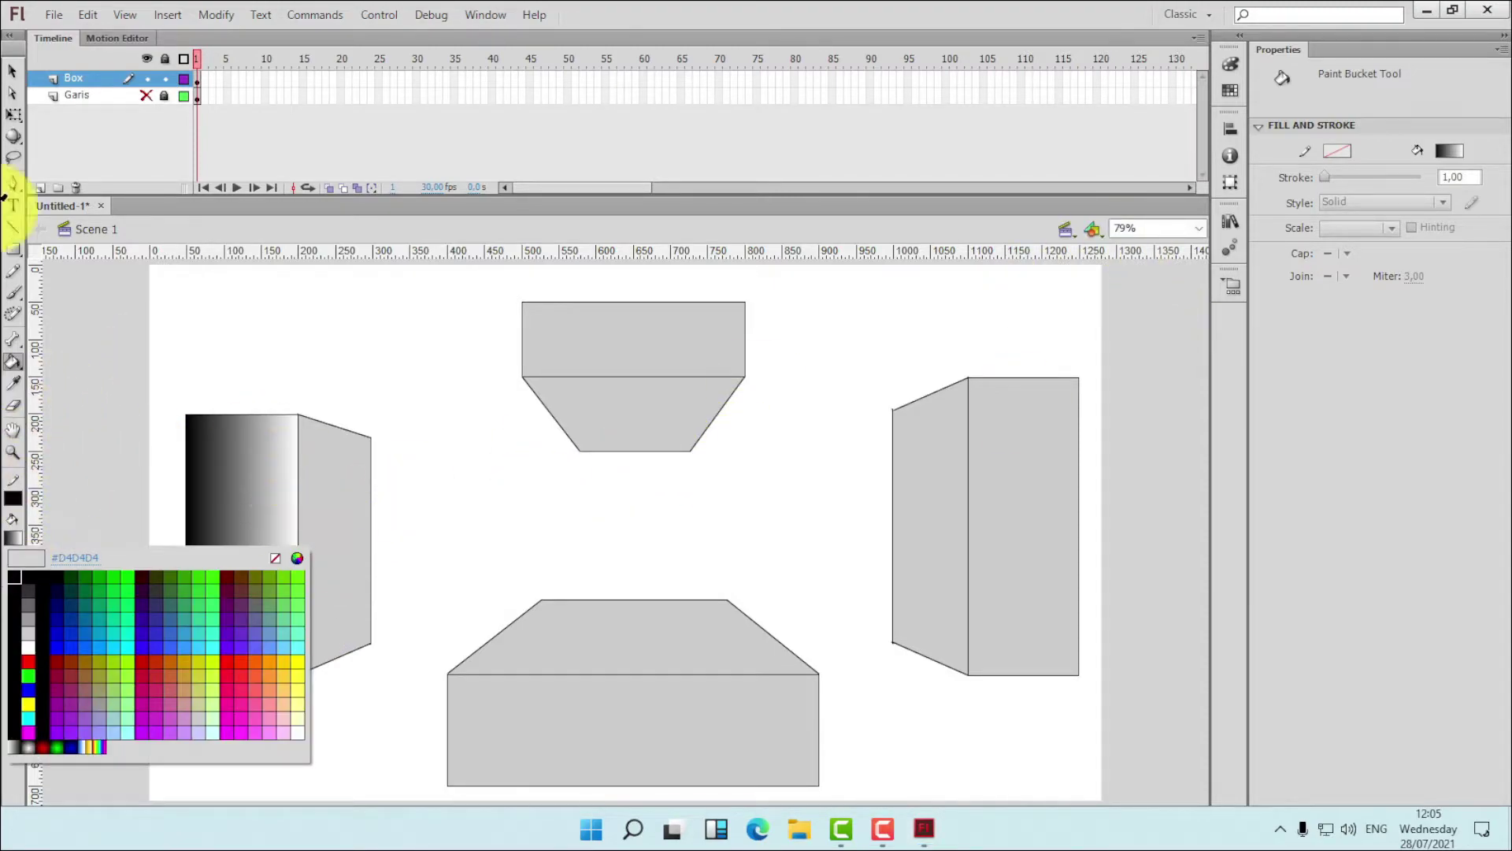
pyautogui.click(11, 72)
# - Set the fill to a linear gradient running from dark grey #666666 to light grey #CCCCCC
pyautogui.click(1231, 66)
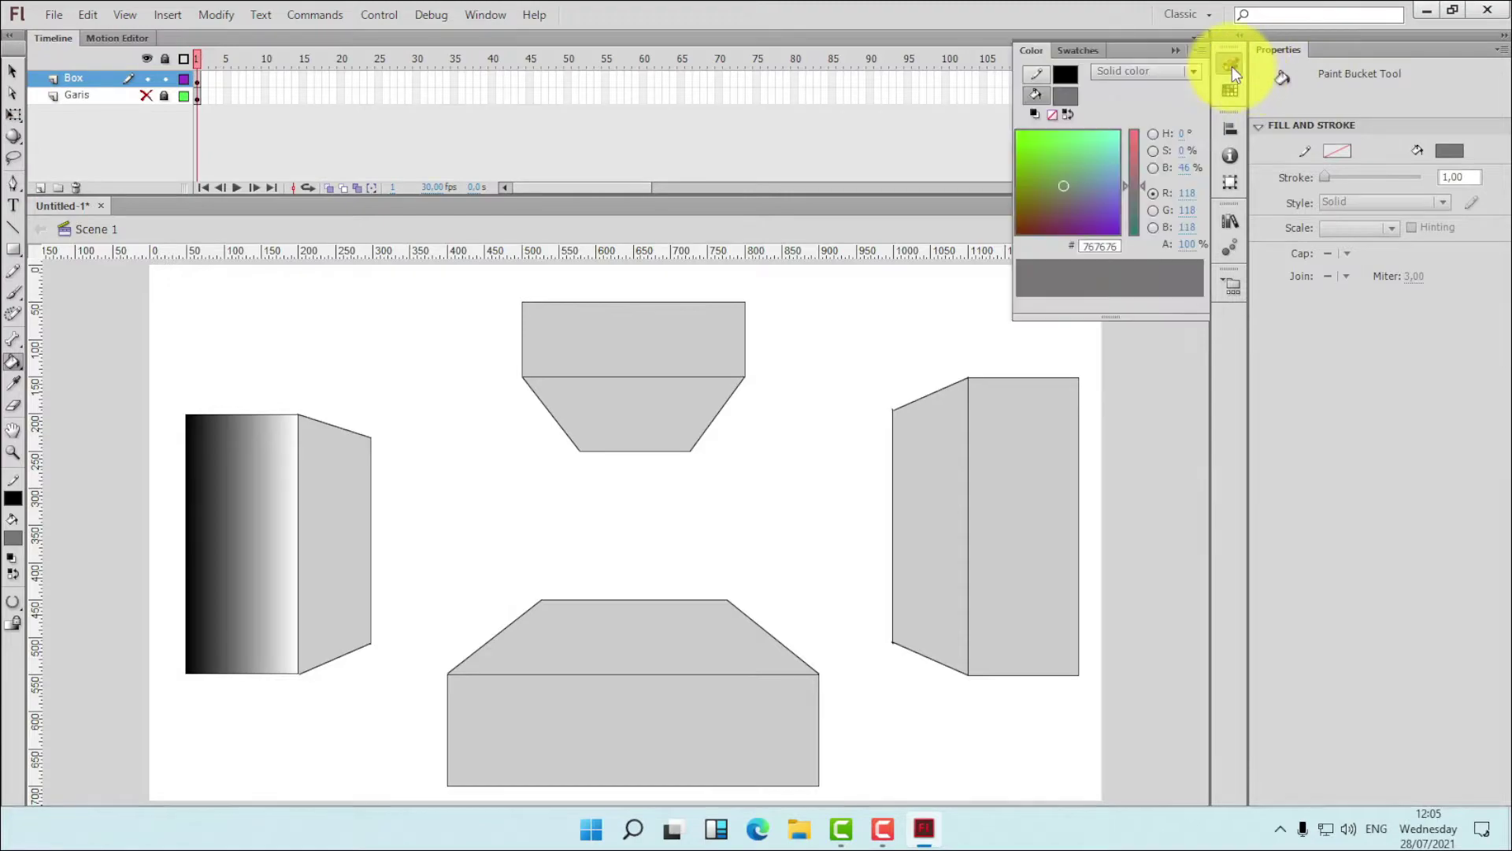
pyautogui.click(1194, 72)
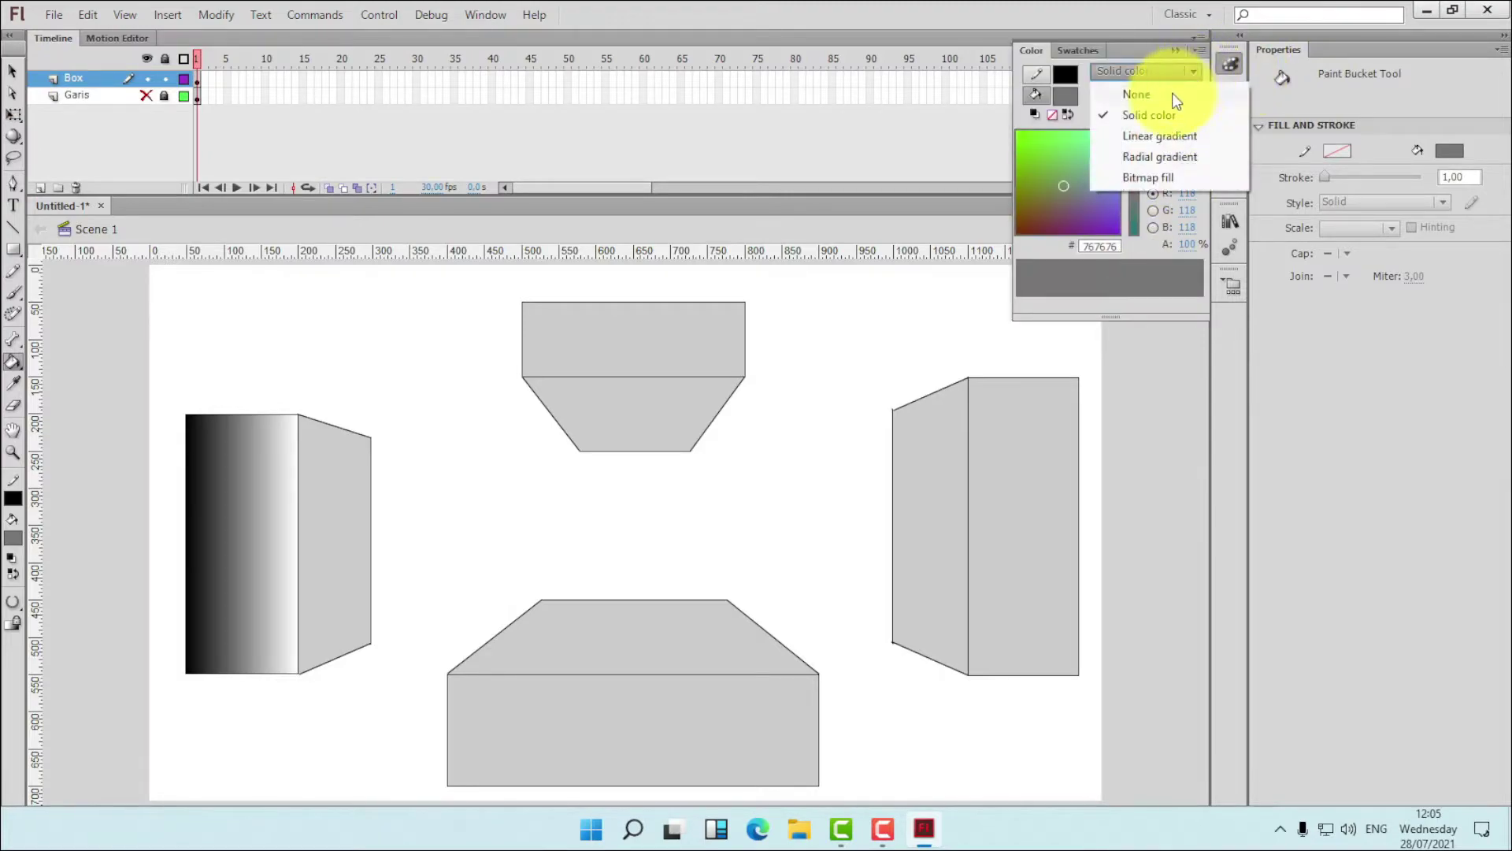
pyautogui.click(1164, 132)
pyautogui.doubleClick(1019, 291)
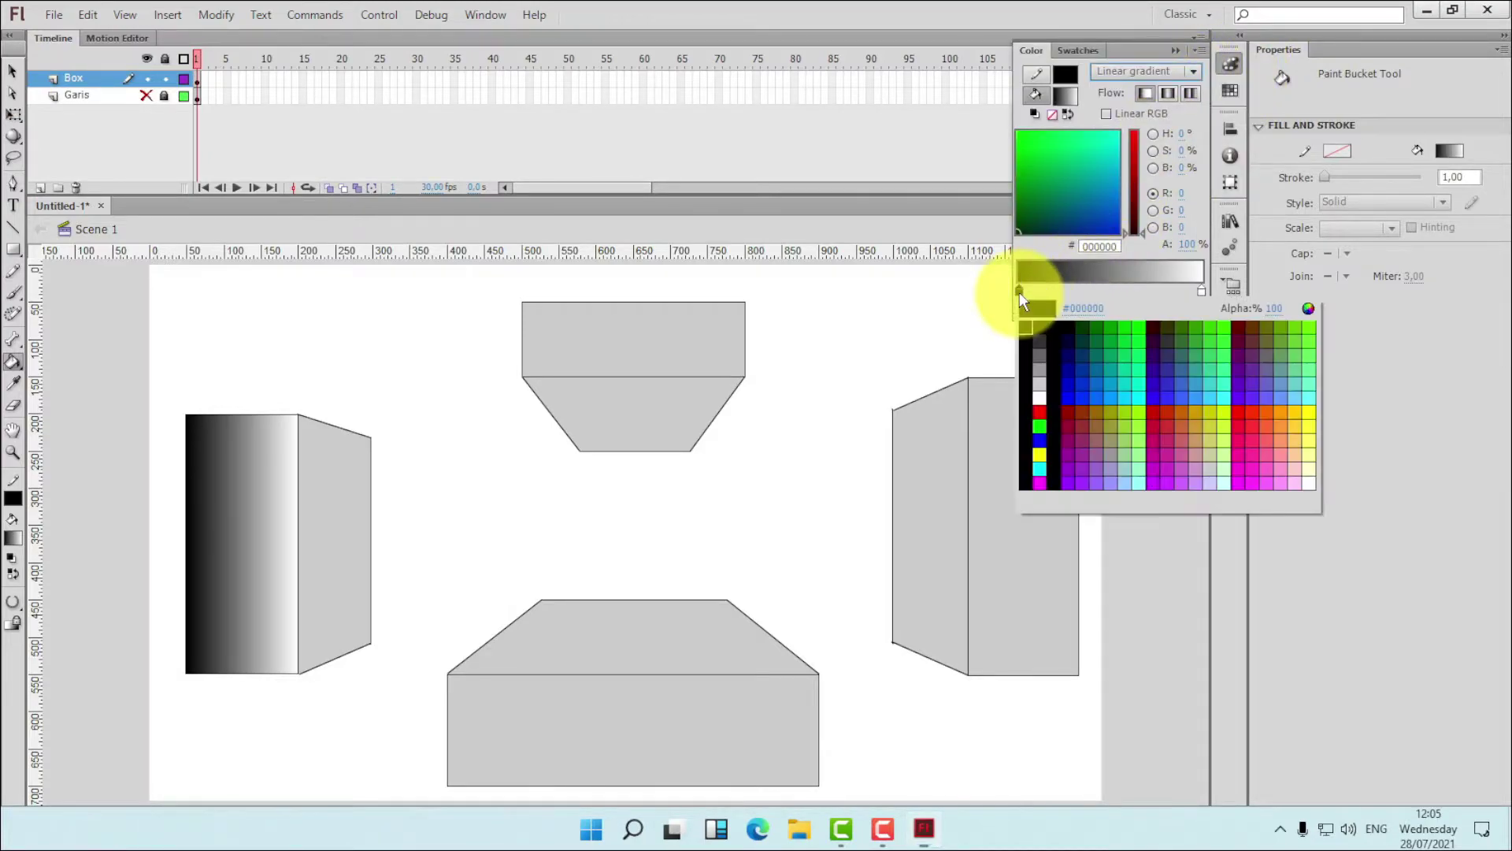
pyautogui.click(1037, 377)
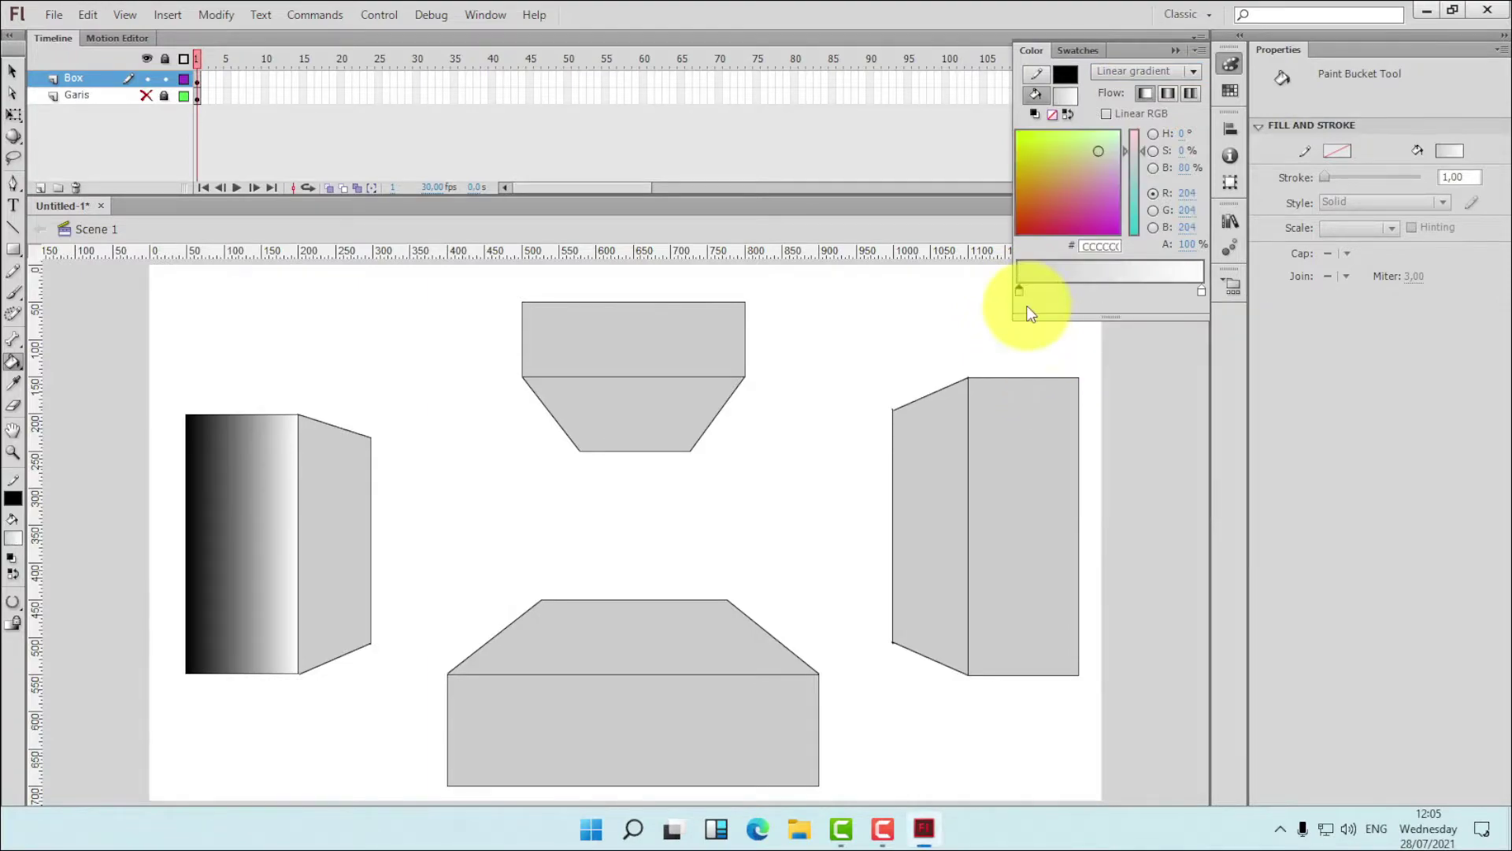
pyautogui.doubleClick(1021, 291)
pyautogui.click(1039, 347)
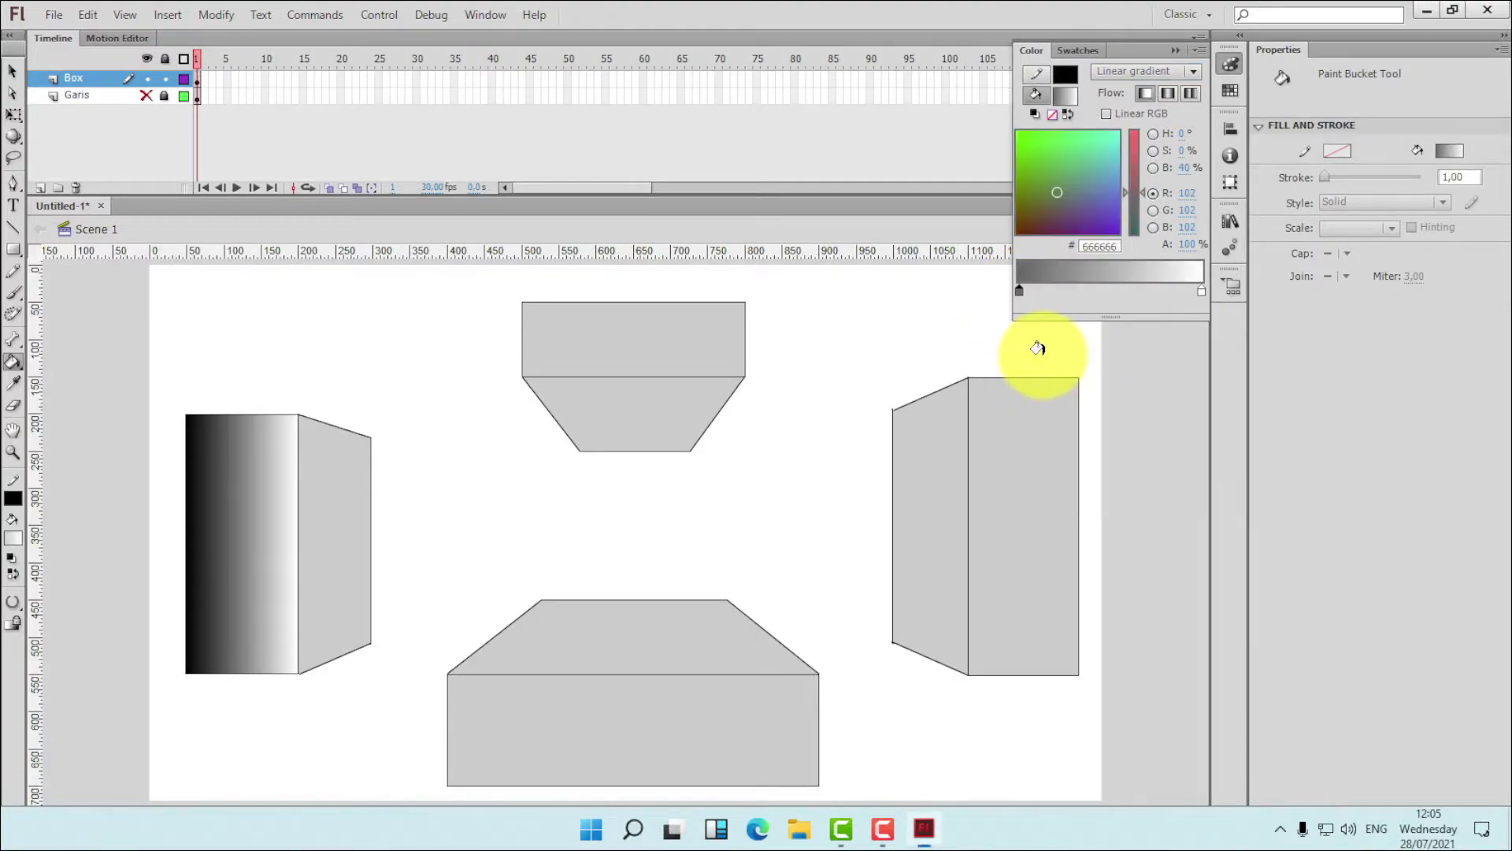
pyautogui.doubleClick(1199, 290)
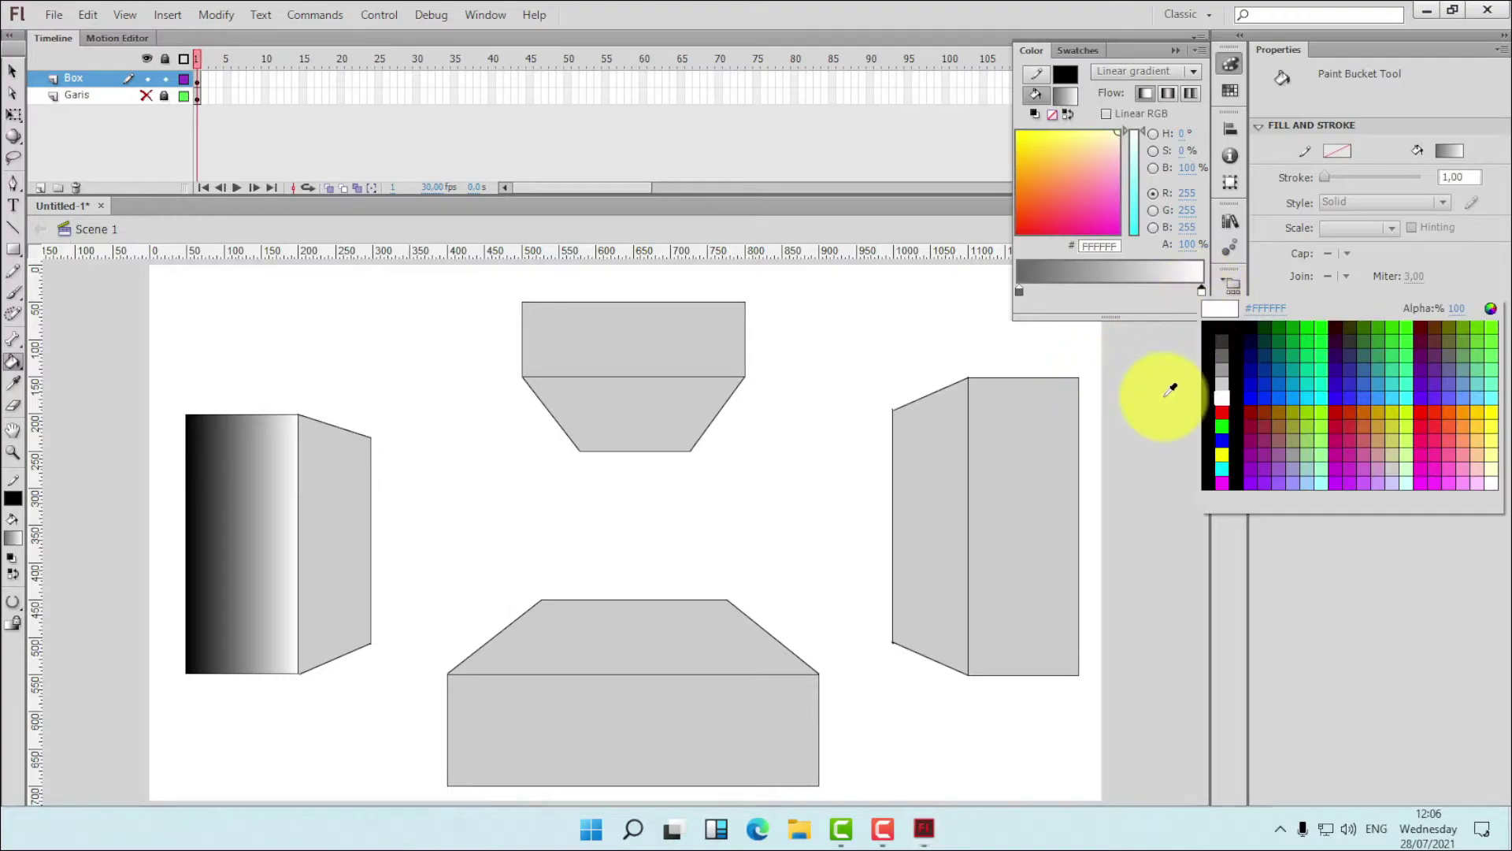
pyautogui.click(1222, 380)
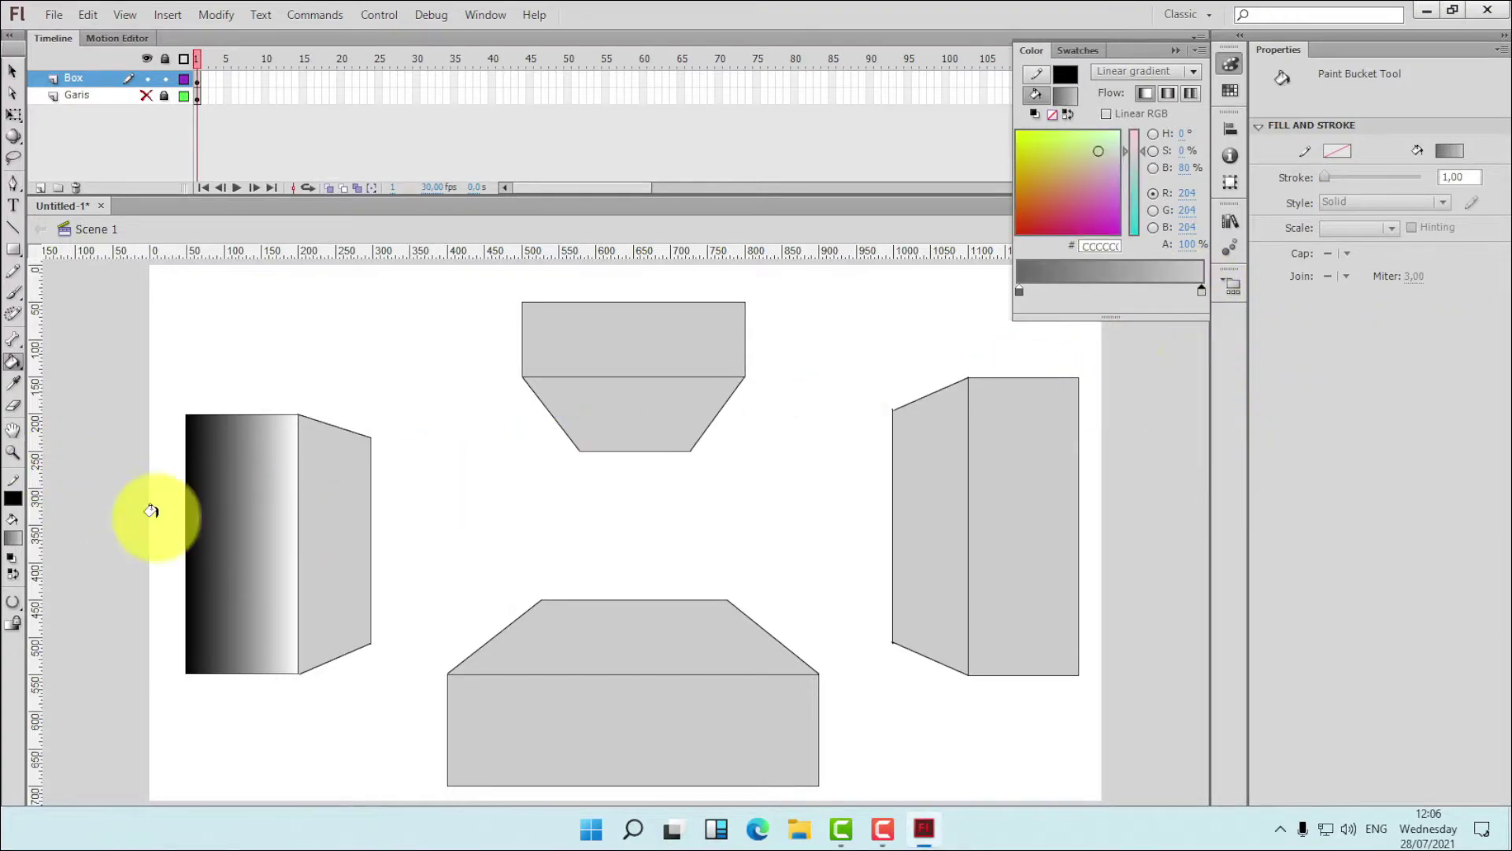
# - Fill both faces of all four boxes with the grey linear gradient using the Paint Bucket
pyautogui.click(227, 518)
pyautogui.click(227, 517)
pyautogui.click(329, 500)
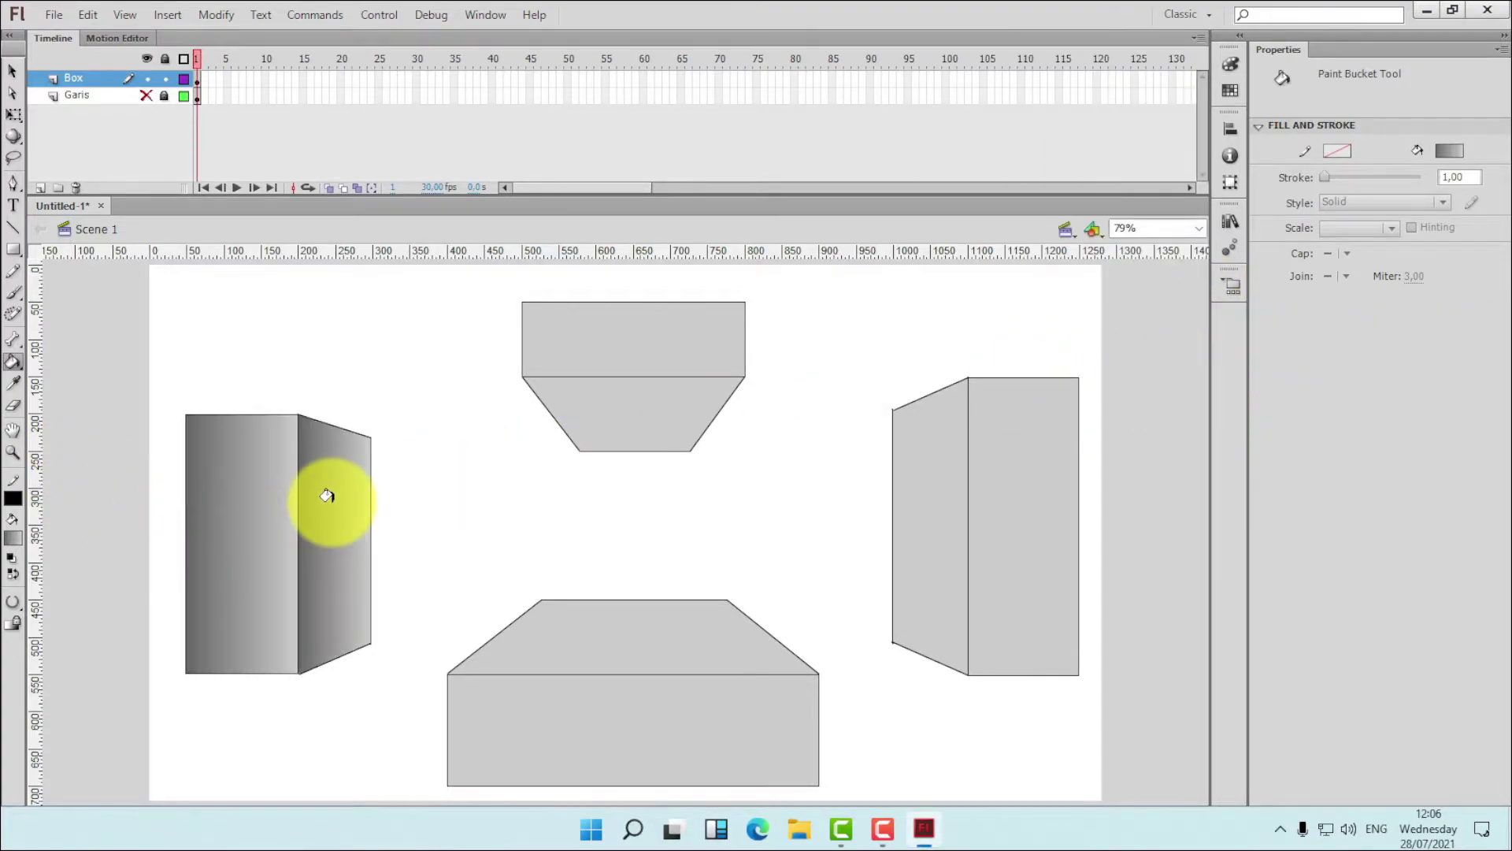
pyautogui.click(618, 356)
pyautogui.click(670, 425)
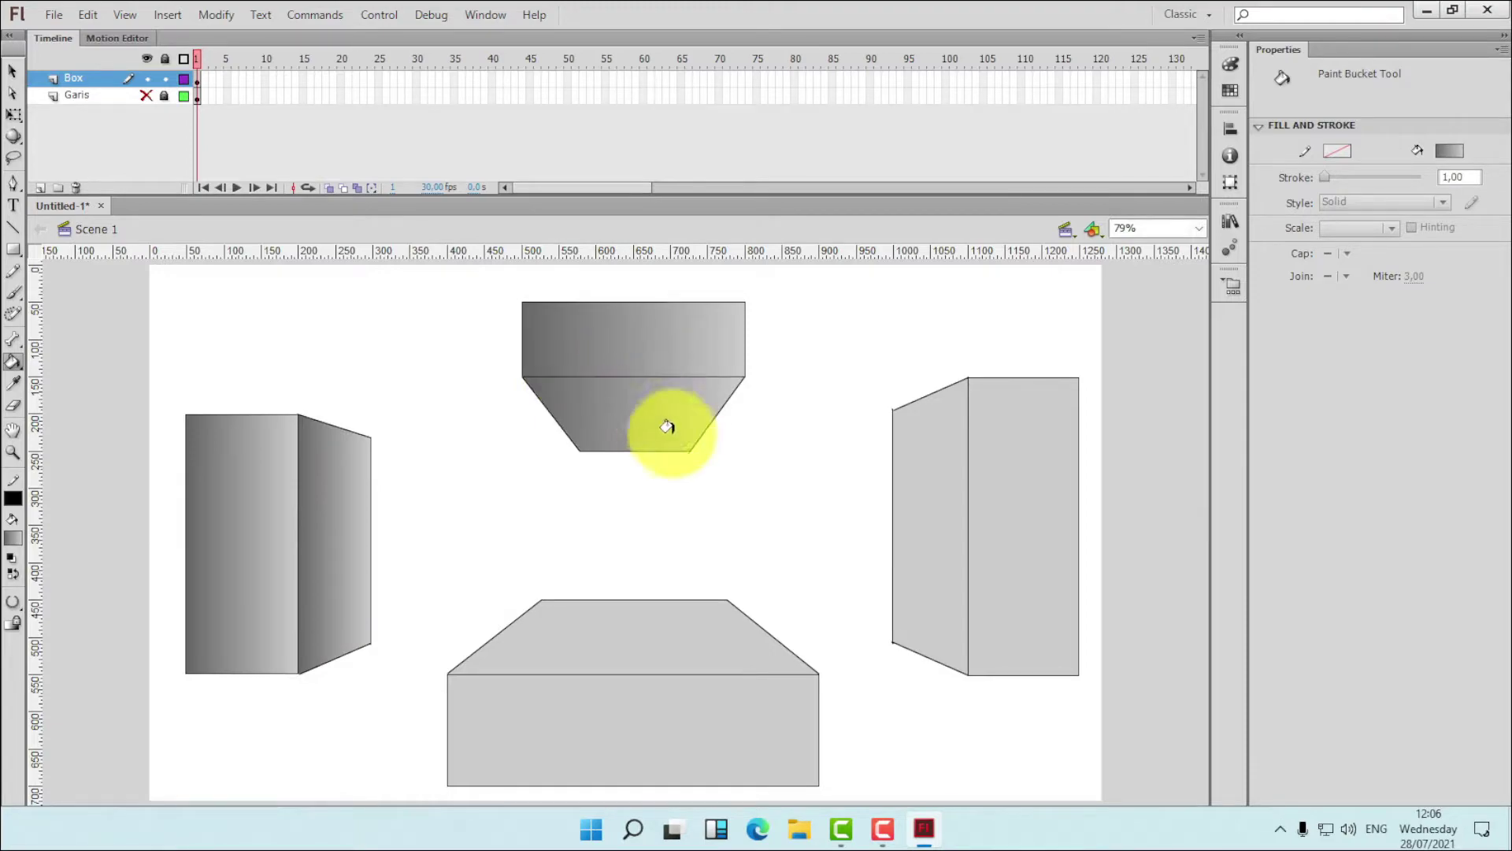
pyautogui.click(895, 477)
pyautogui.click(1023, 530)
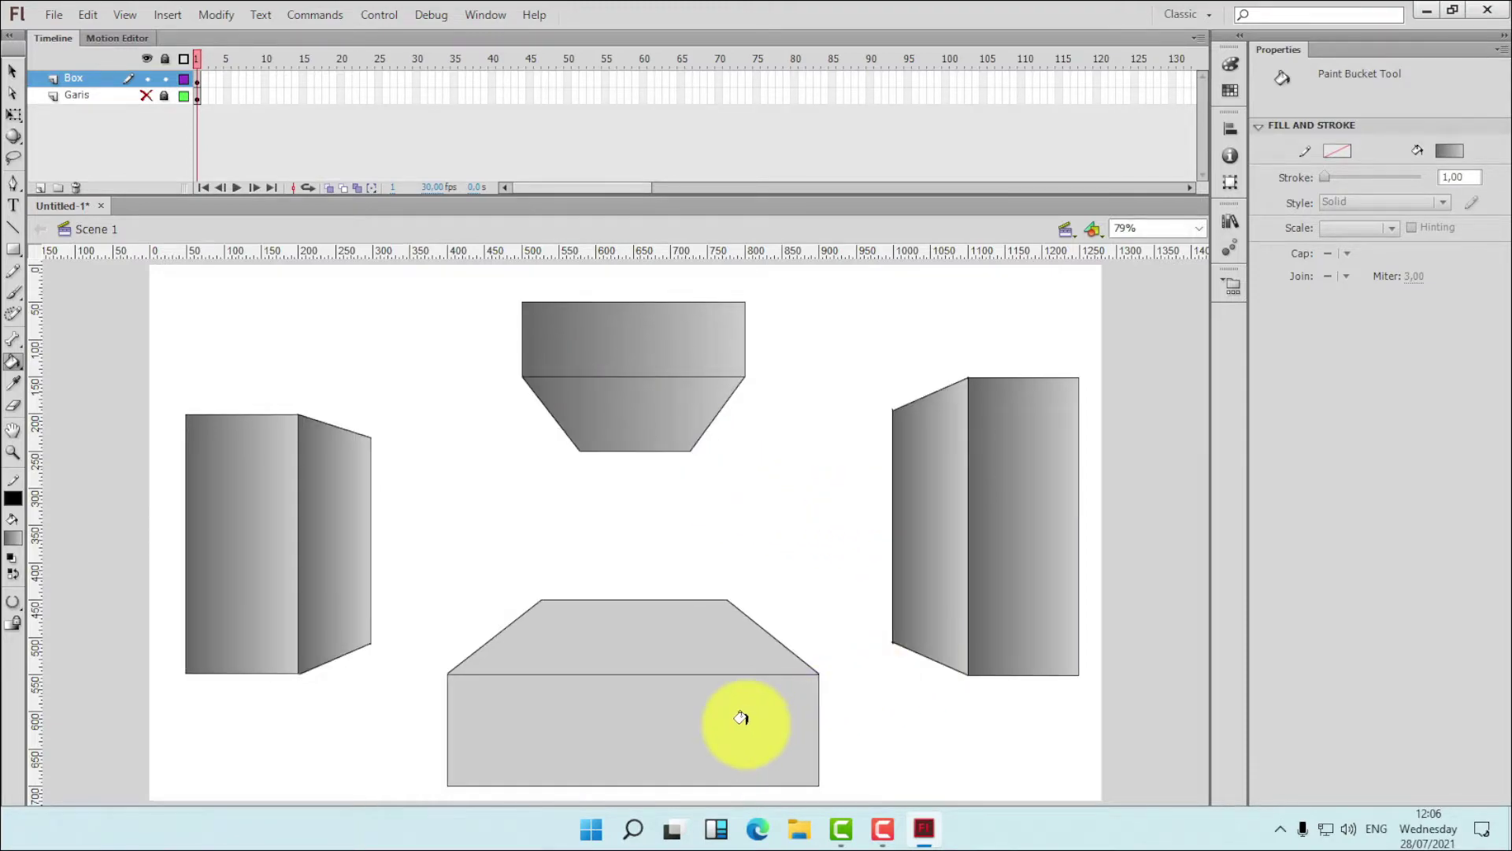
pyautogui.click(733, 705)
pyautogui.click(679, 641)
# - Select all four boxes and remove their black outlines by setting the stroke to none
pyautogui.click(12, 70)
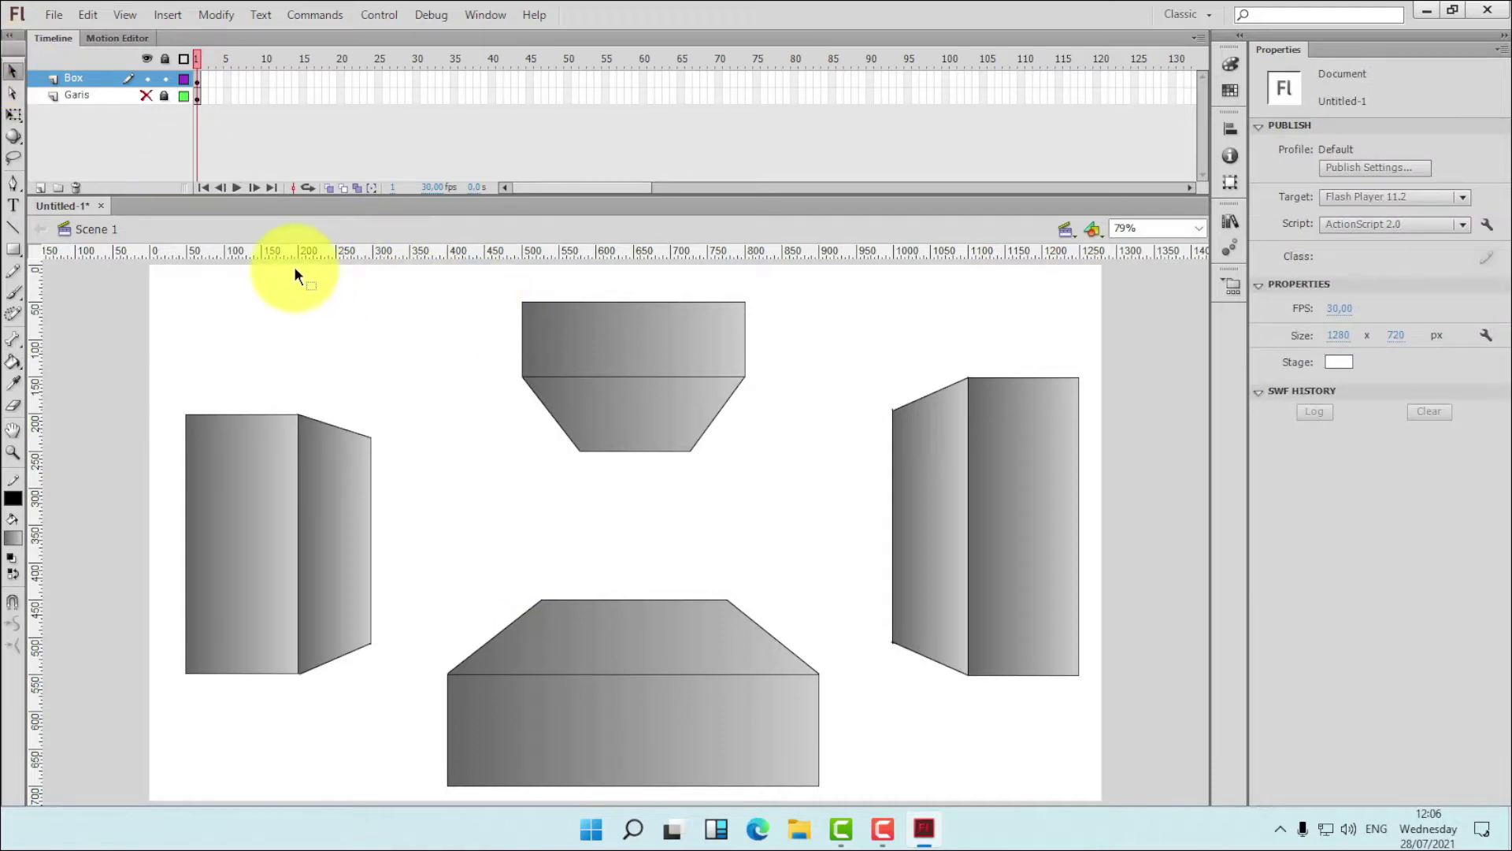
pyautogui.moveTo(168, 274); pyautogui.dragTo(1119, 818)
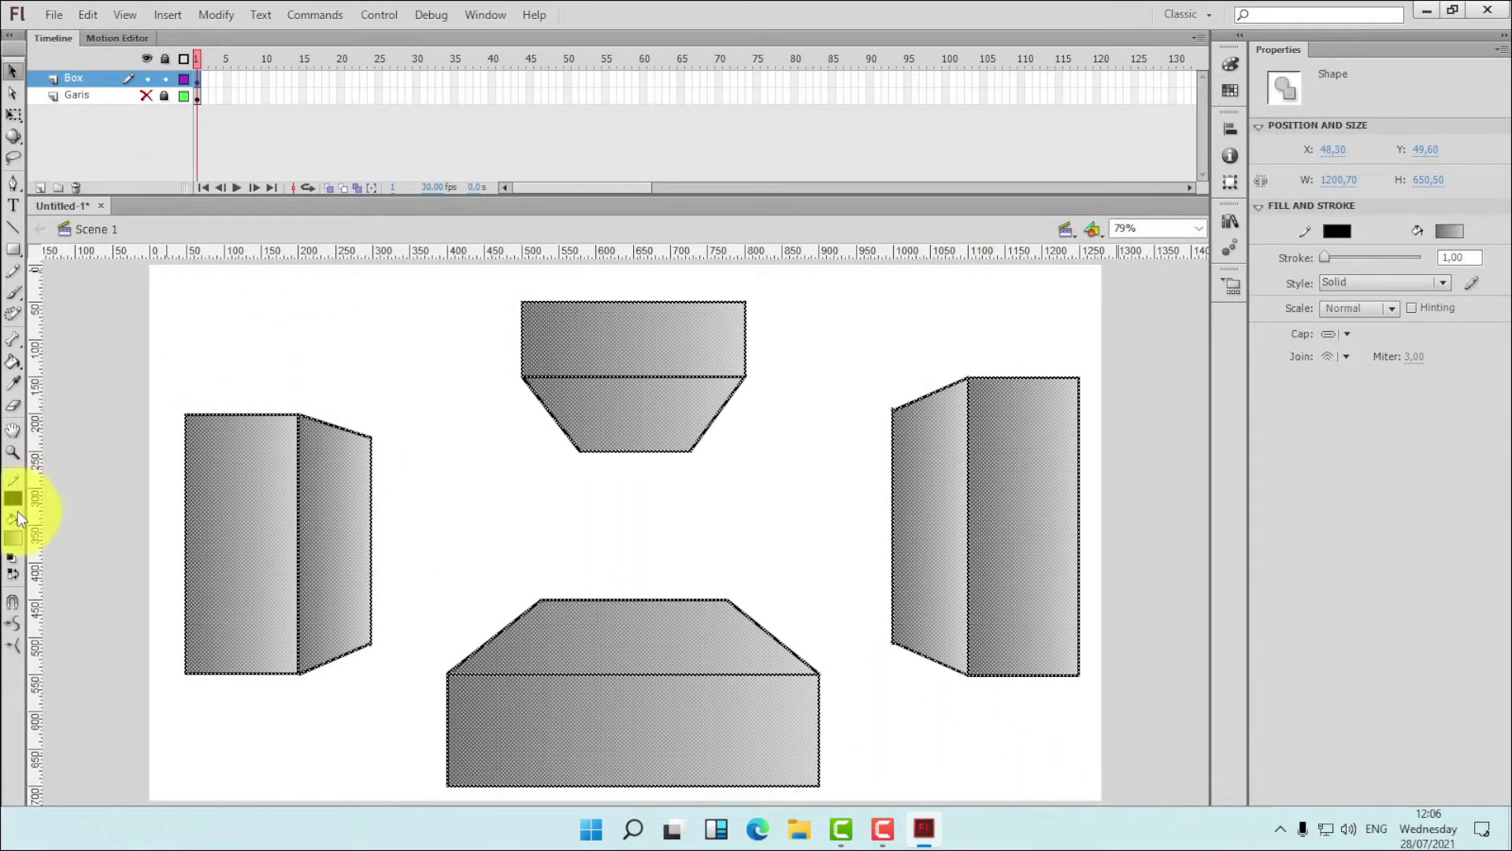
pyautogui.click(14, 501)
pyautogui.click(278, 513)
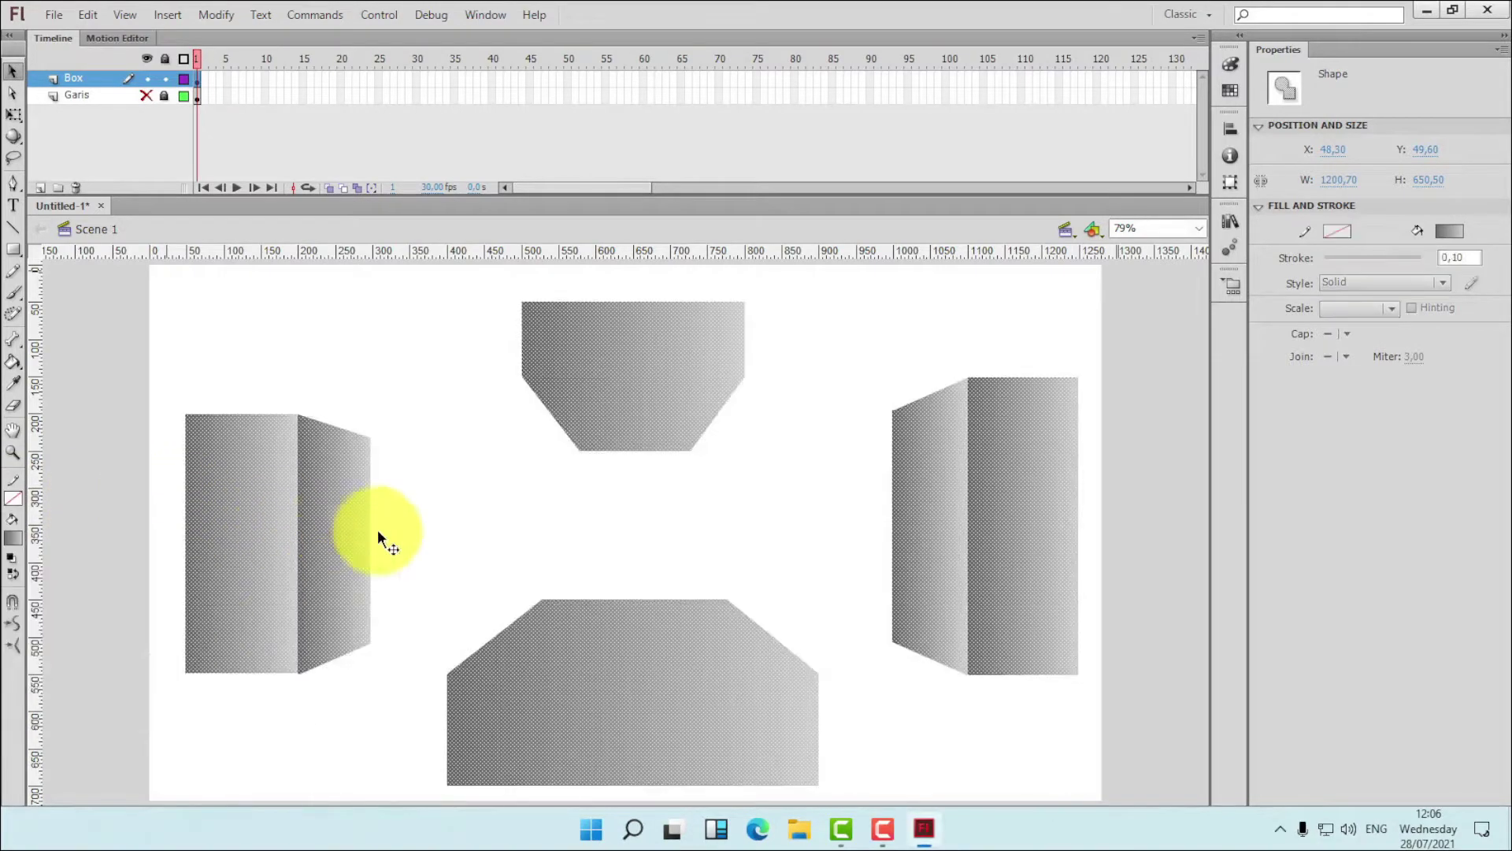
pyautogui.click(450, 466)
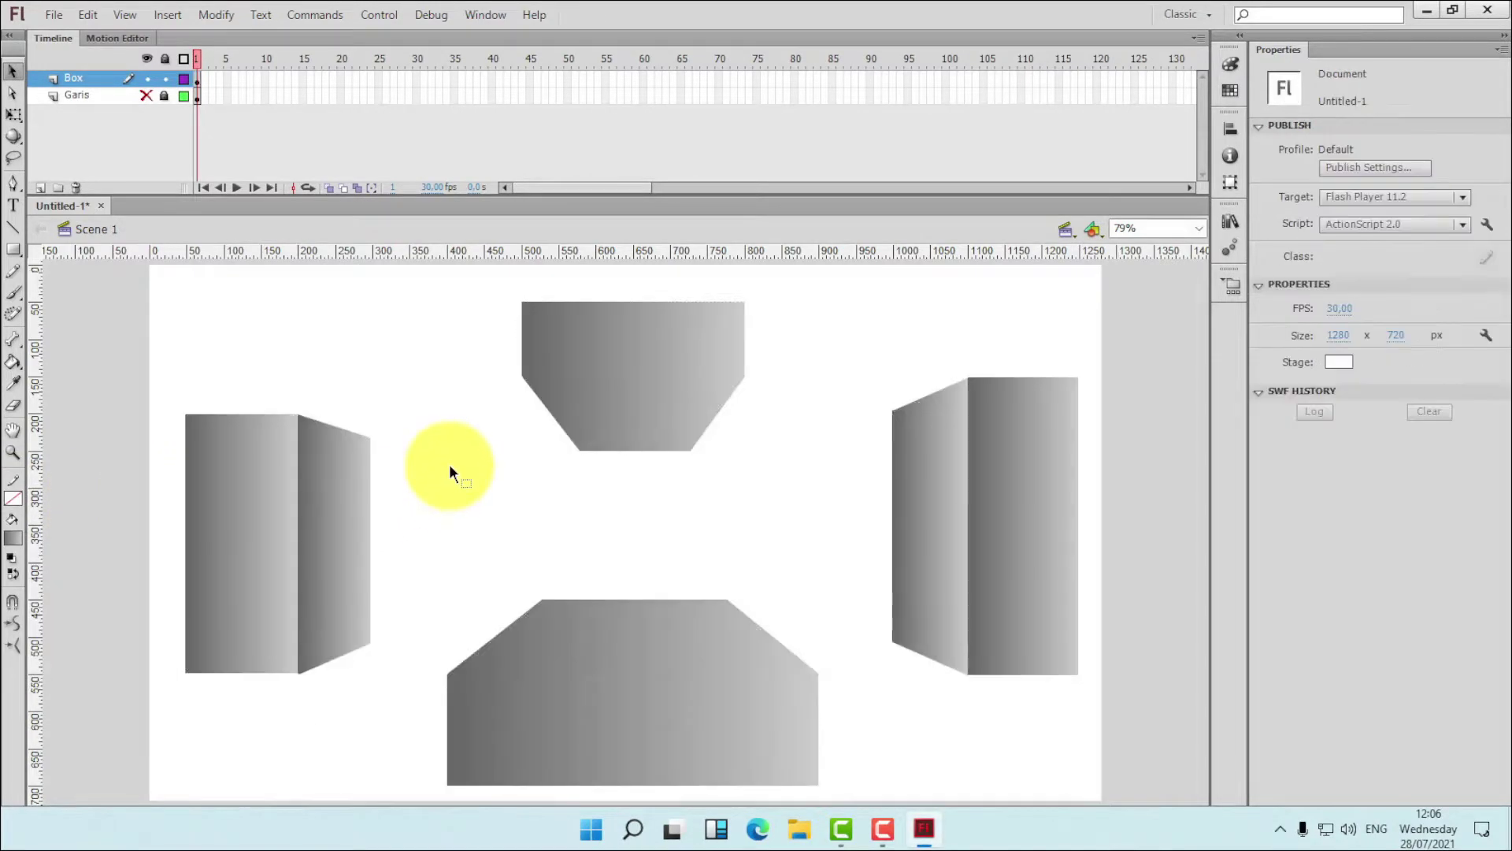
# - Rotate the gradient on the upper box's slanted face to run vertically and shorten it with the Gradient Transform tool
pyautogui.click(646, 418)
pyautogui.click(14, 117)
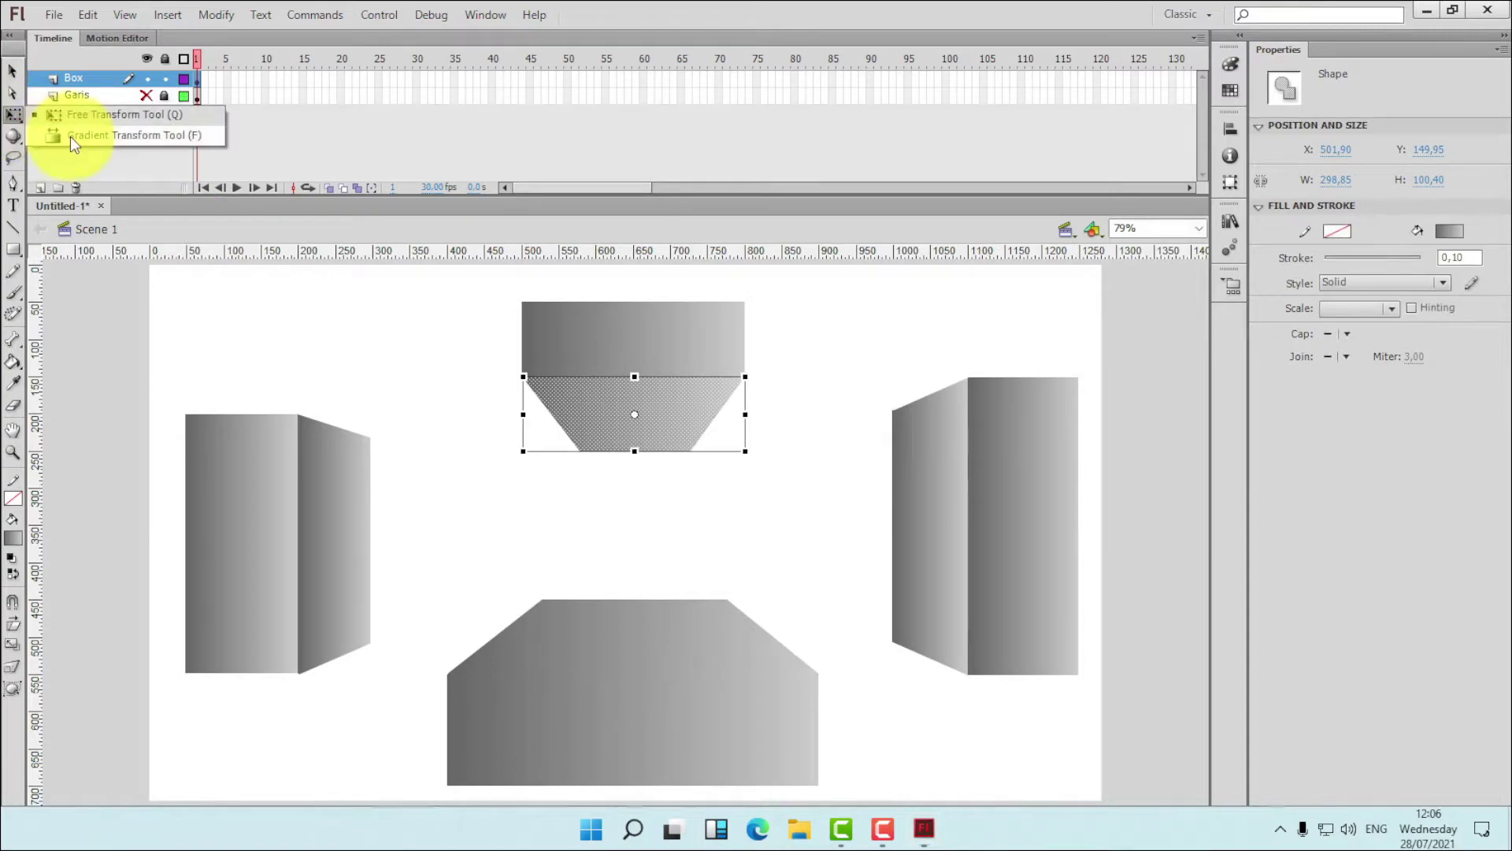
pyautogui.click(71, 132)
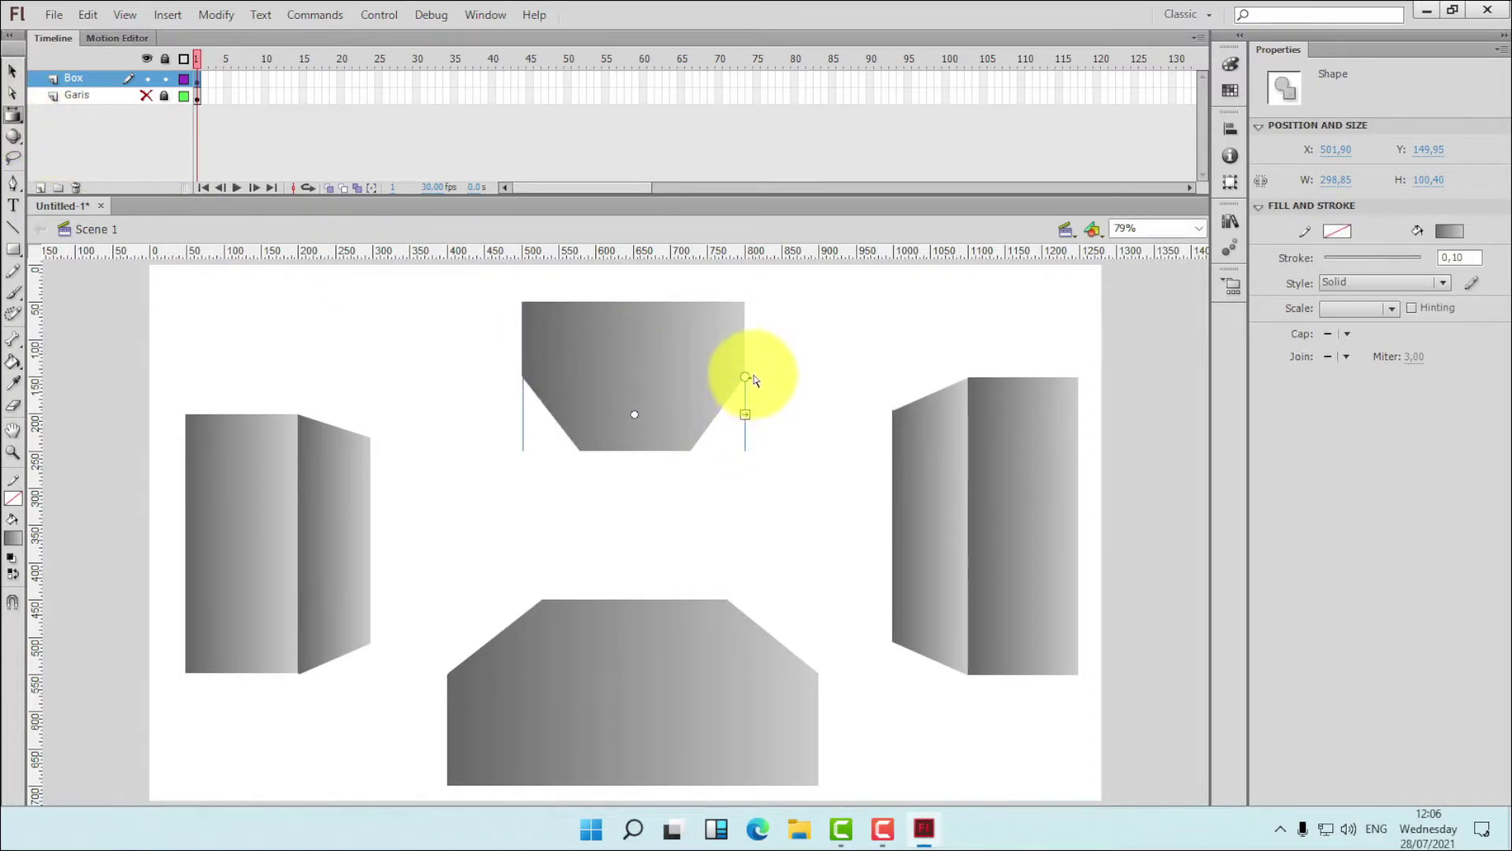
pyautogui.moveTo(621, 362); pyautogui.dragTo(621, 363)
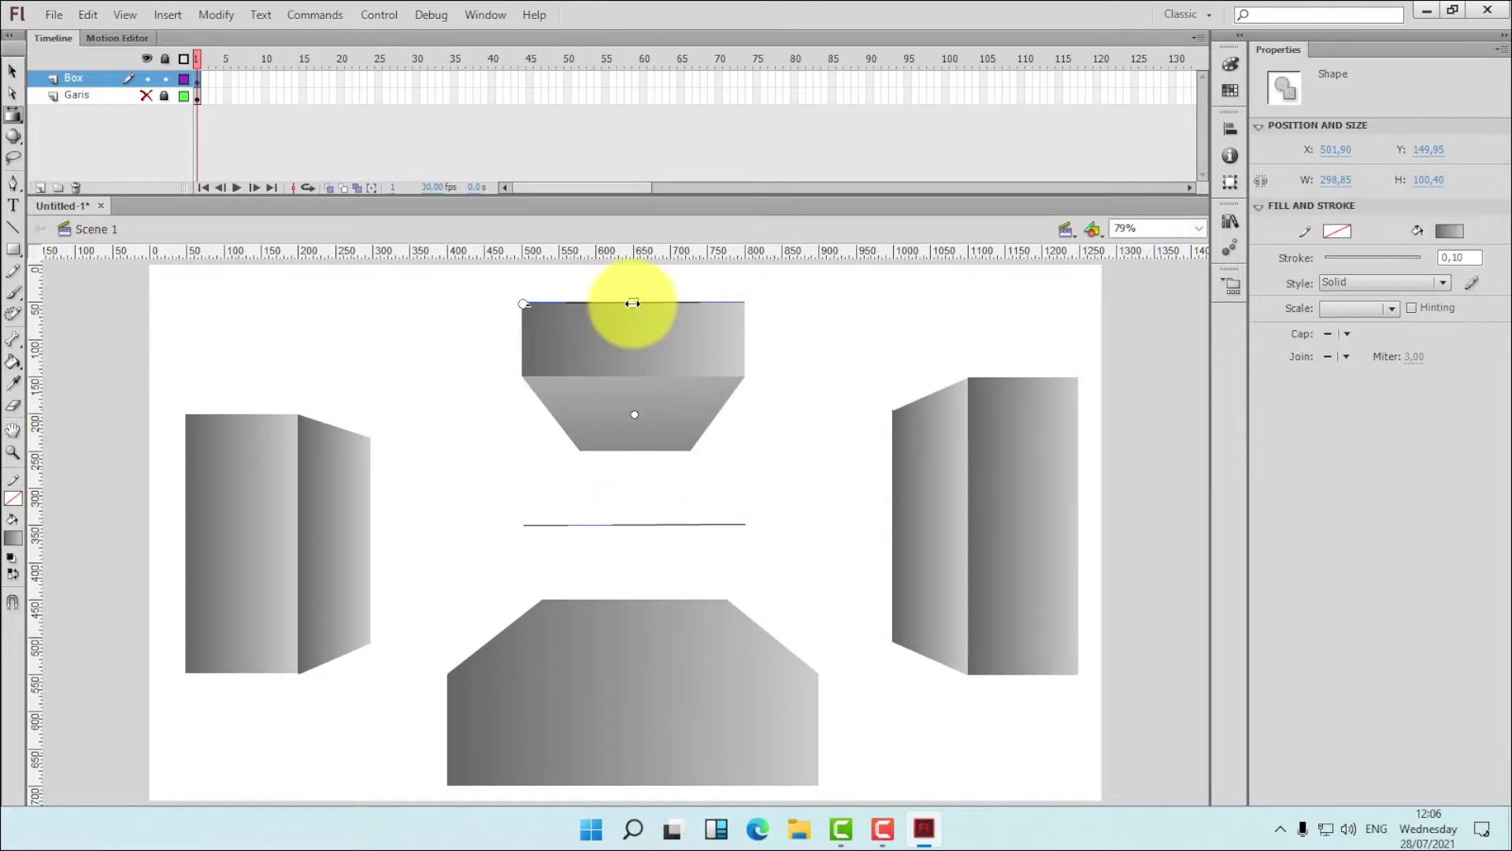
pyautogui.moveTo(634, 305); pyautogui.dragTo(633, 342)
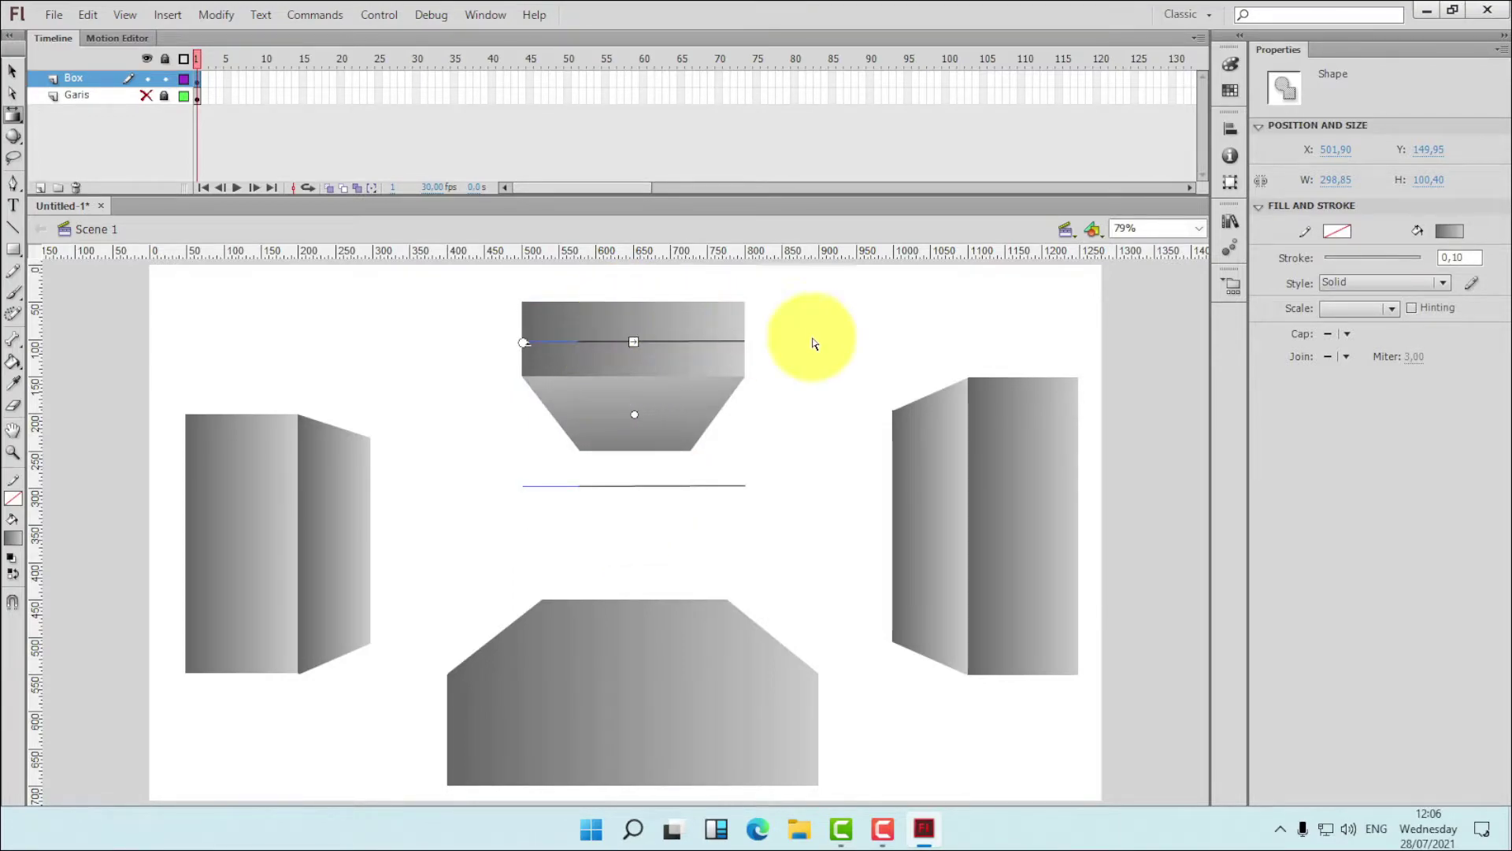
pyautogui.click(820, 428)
# - Rotate the gradient on the lower box's top face to run roughly vertically and shift its centre slightly down
pyautogui.click(669, 625)
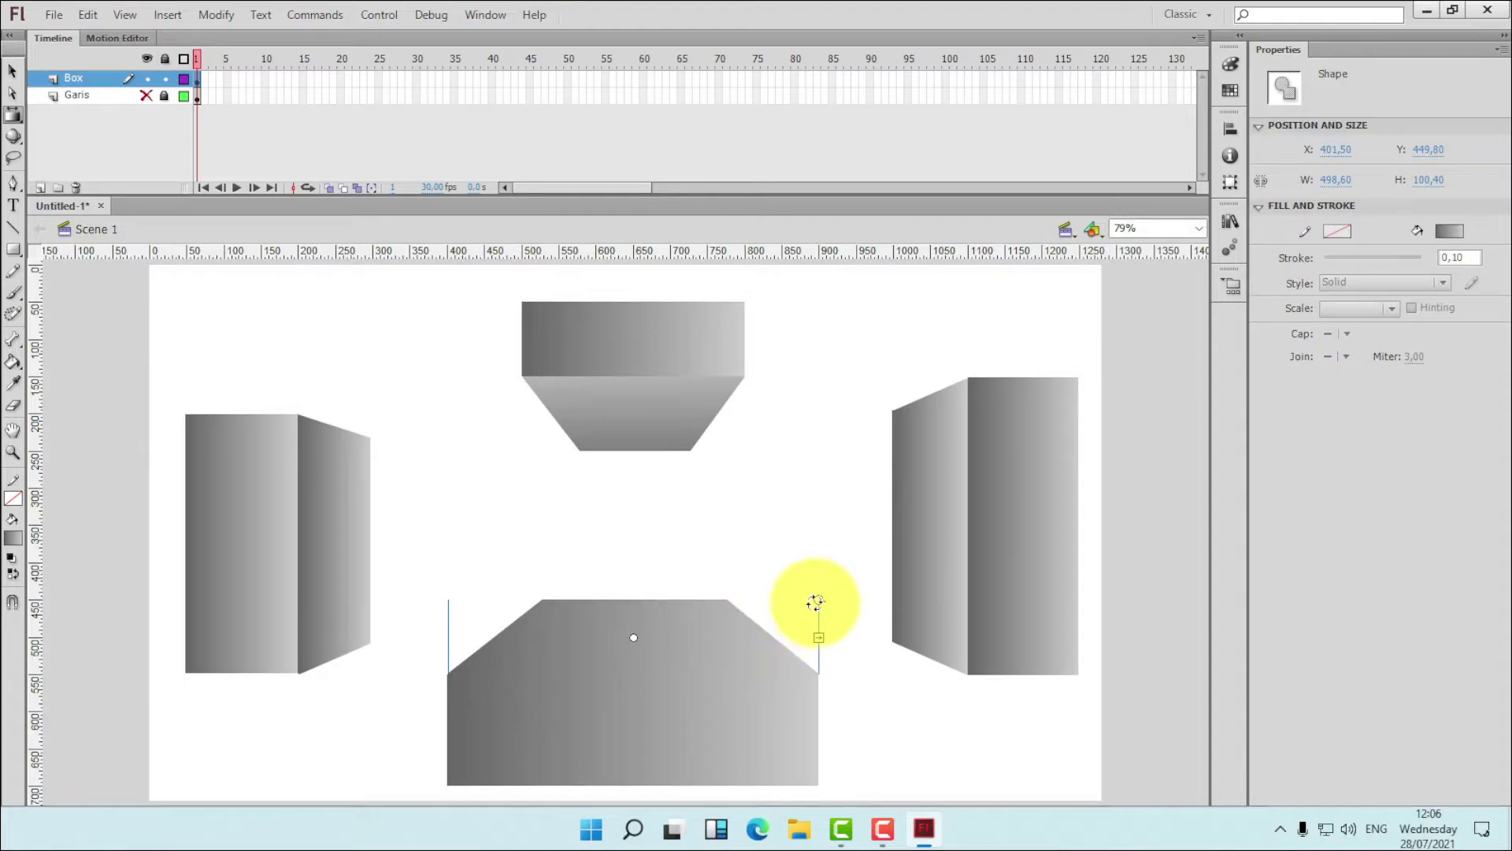
pyautogui.moveTo(653, 697); pyautogui.dragTo(645, 704)
pyautogui.moveTo(627, 630); pyautogui.dragTo(639, 660)
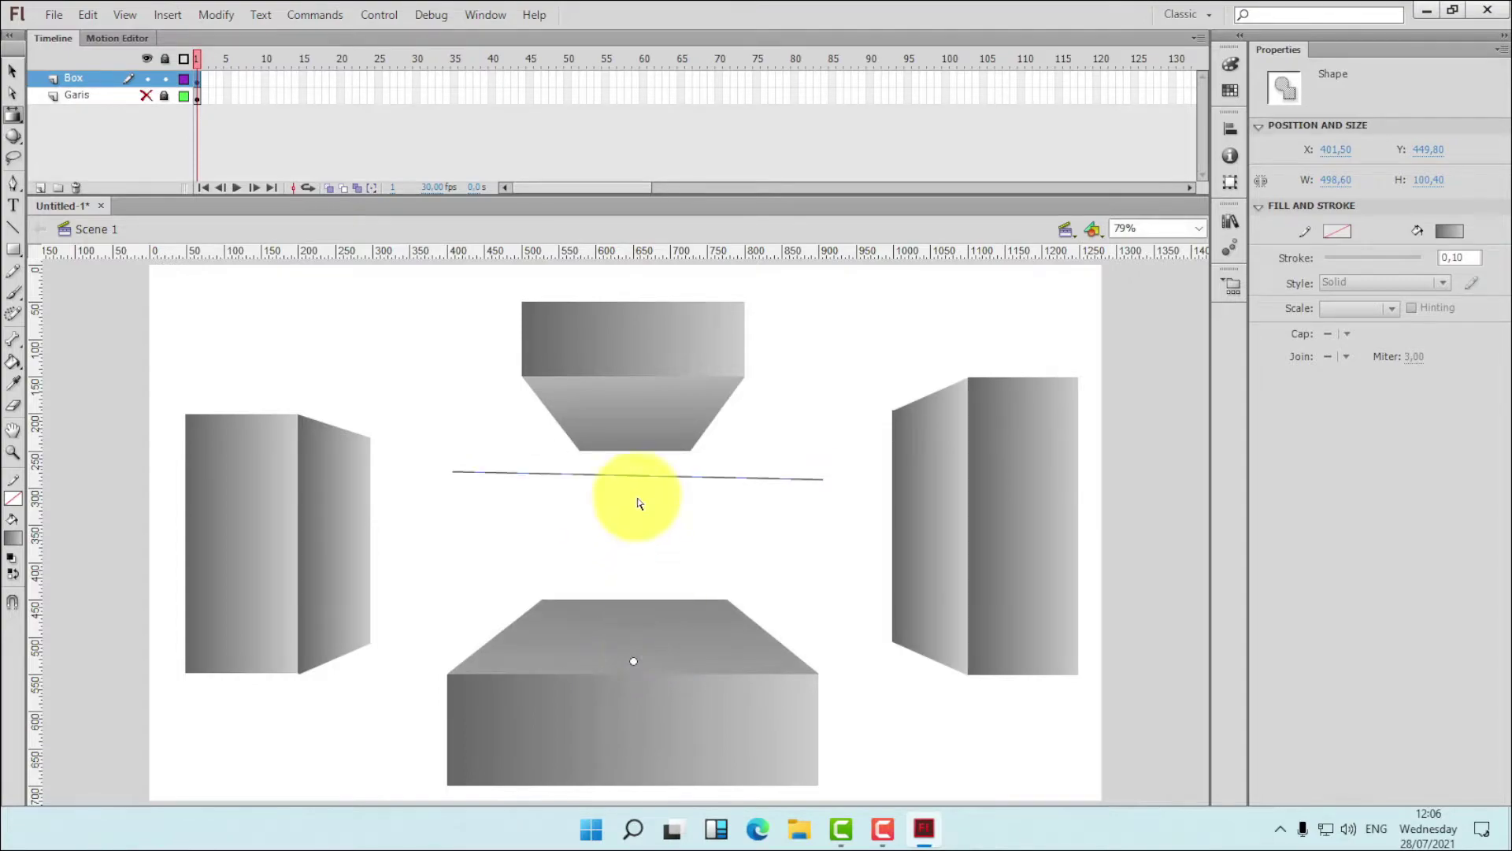
pyautogui.click(682, 570)
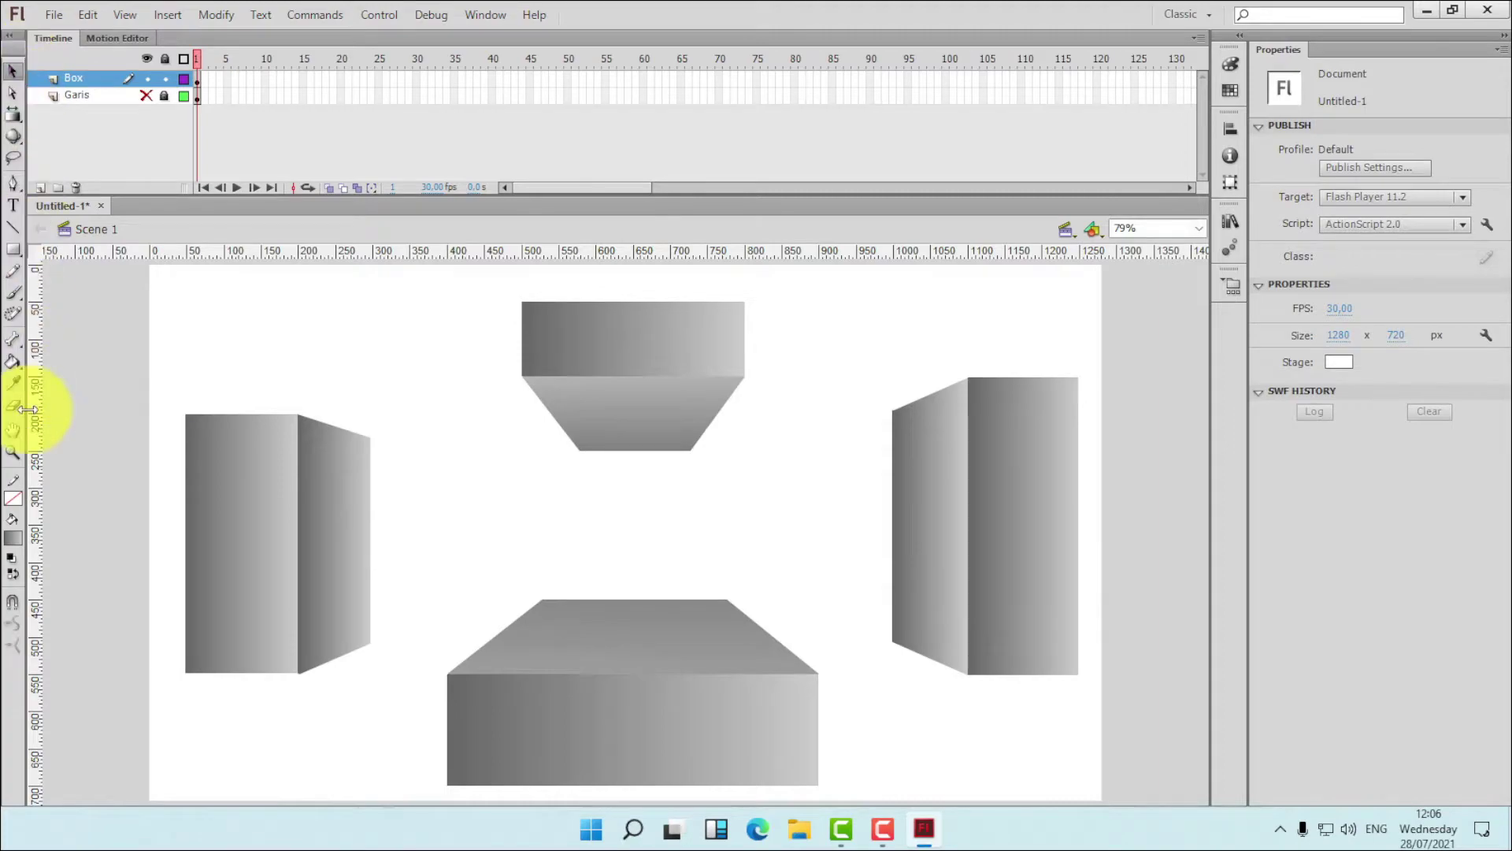
pyautogui.click(12, 452)
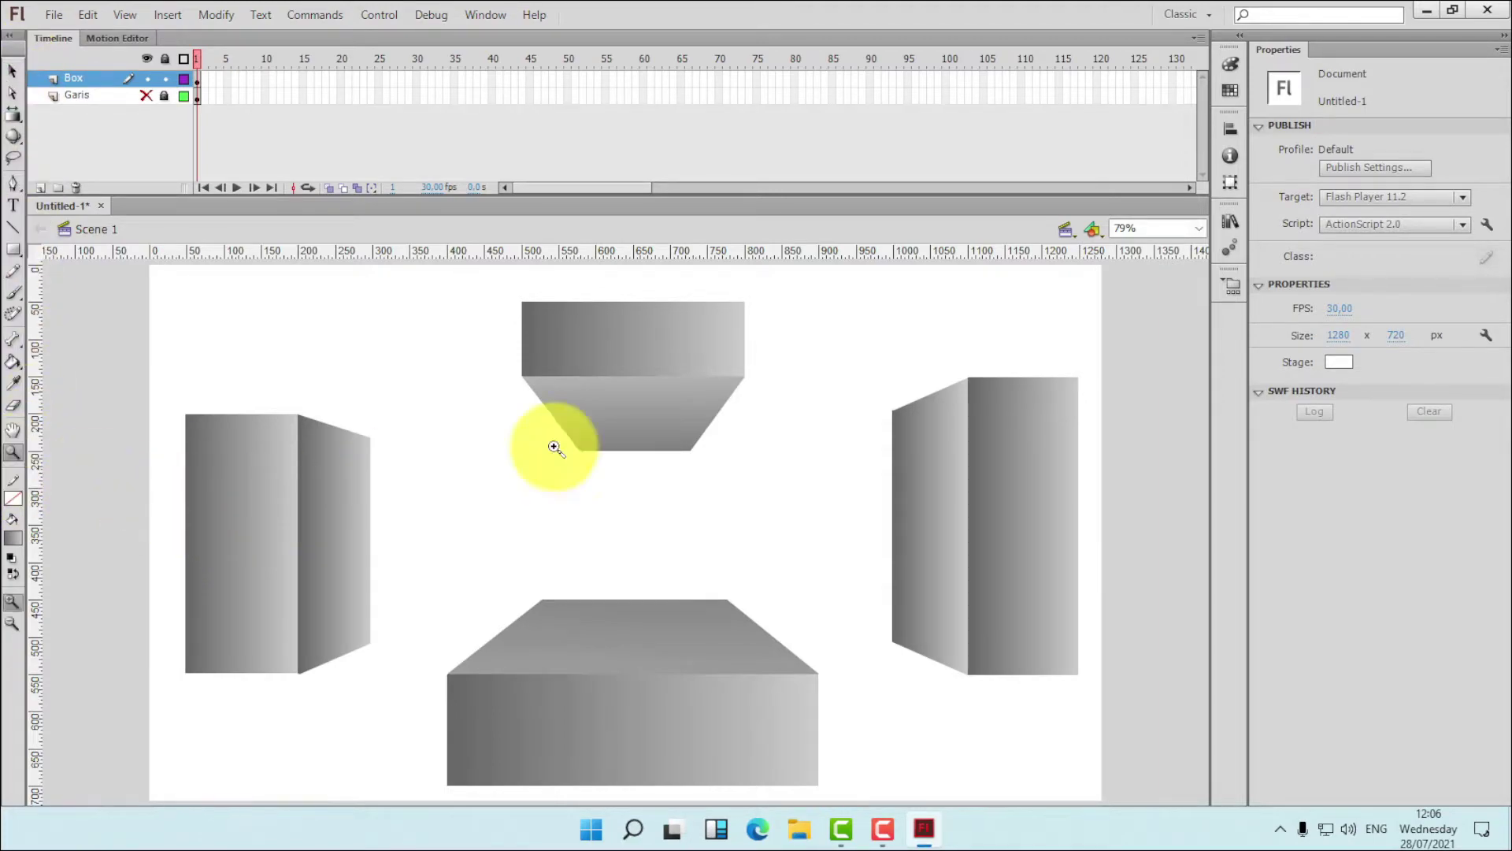
pyautogui.click(1199, 229)
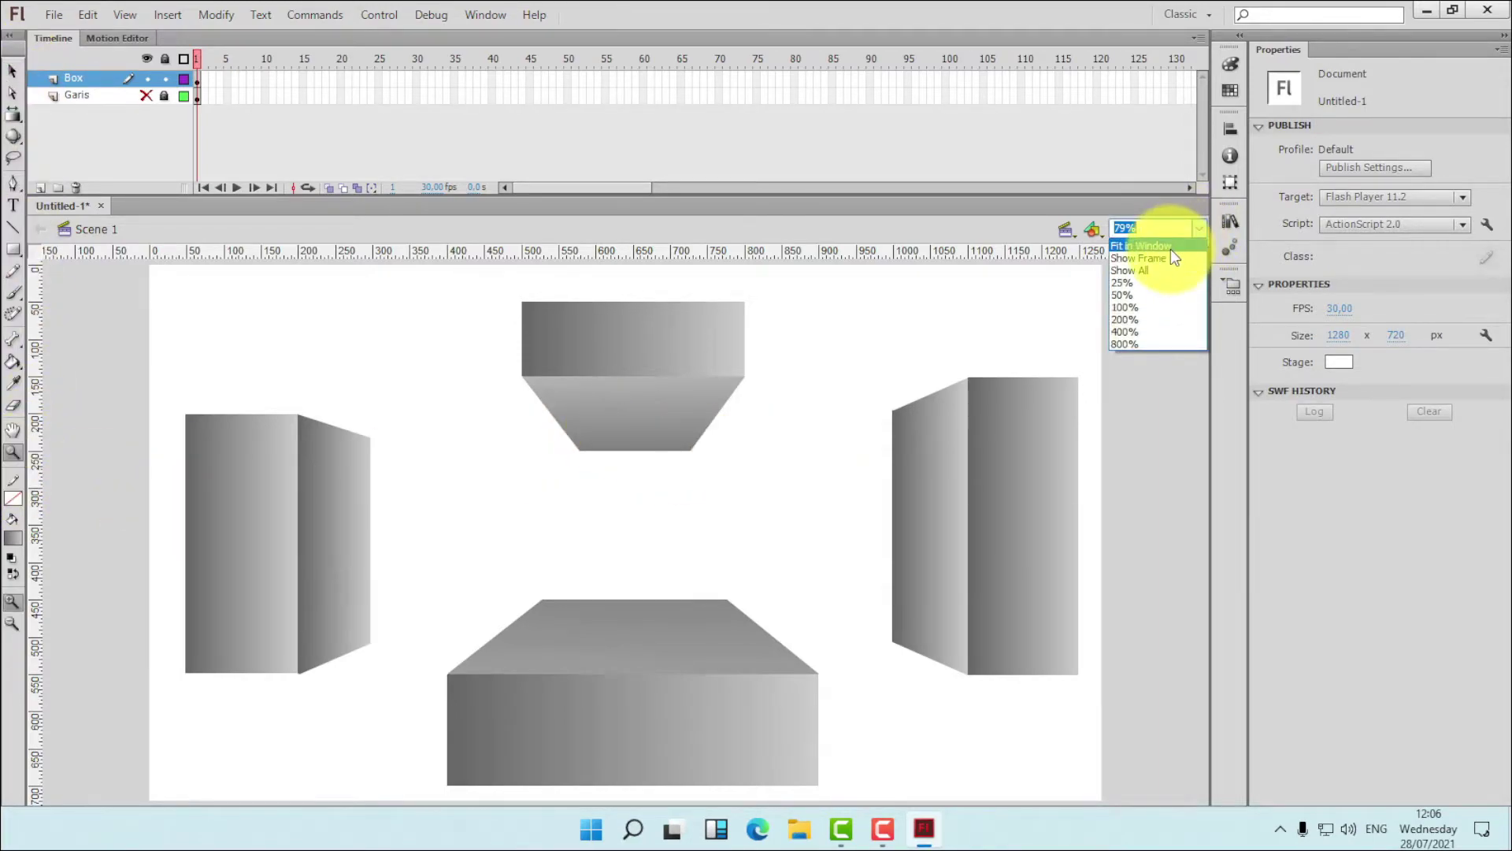
pyautogui.click(1171, 249)
pyautogui.click(845, 435)
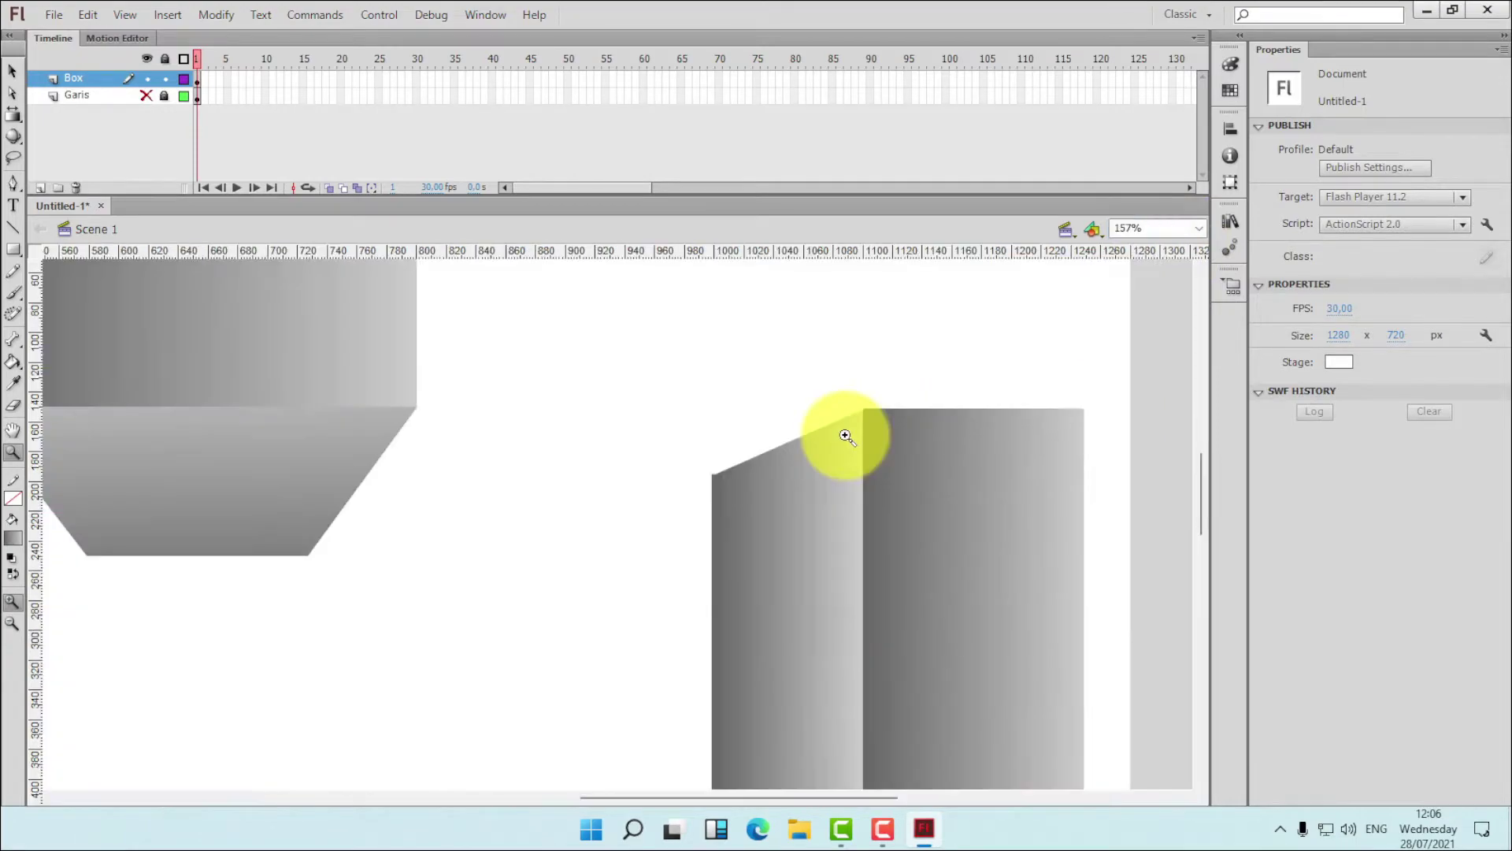
pyautogui.click(1199, 229)
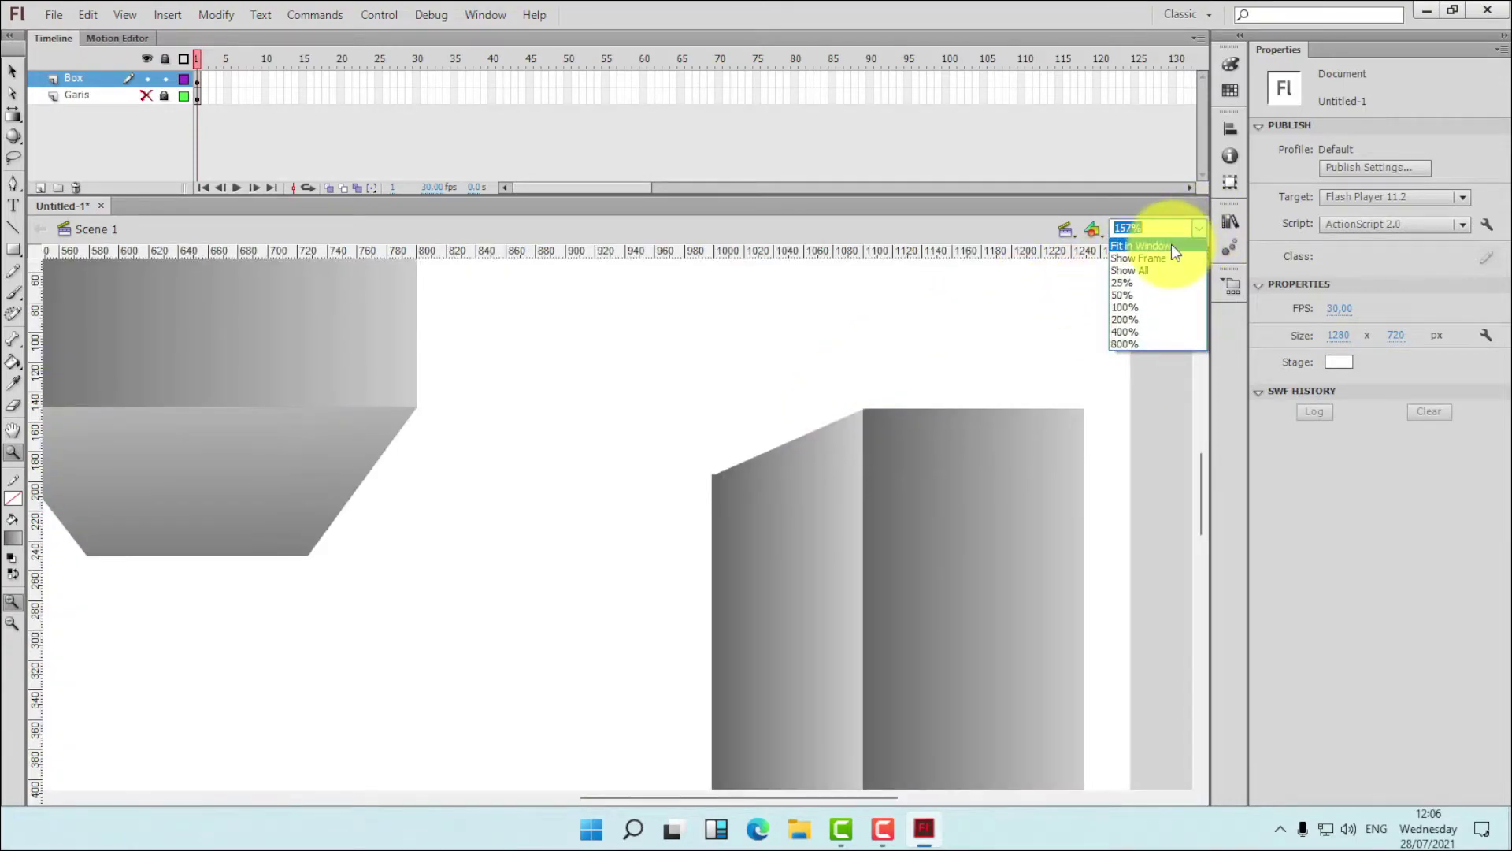
pyautogui.click(1171, 246)
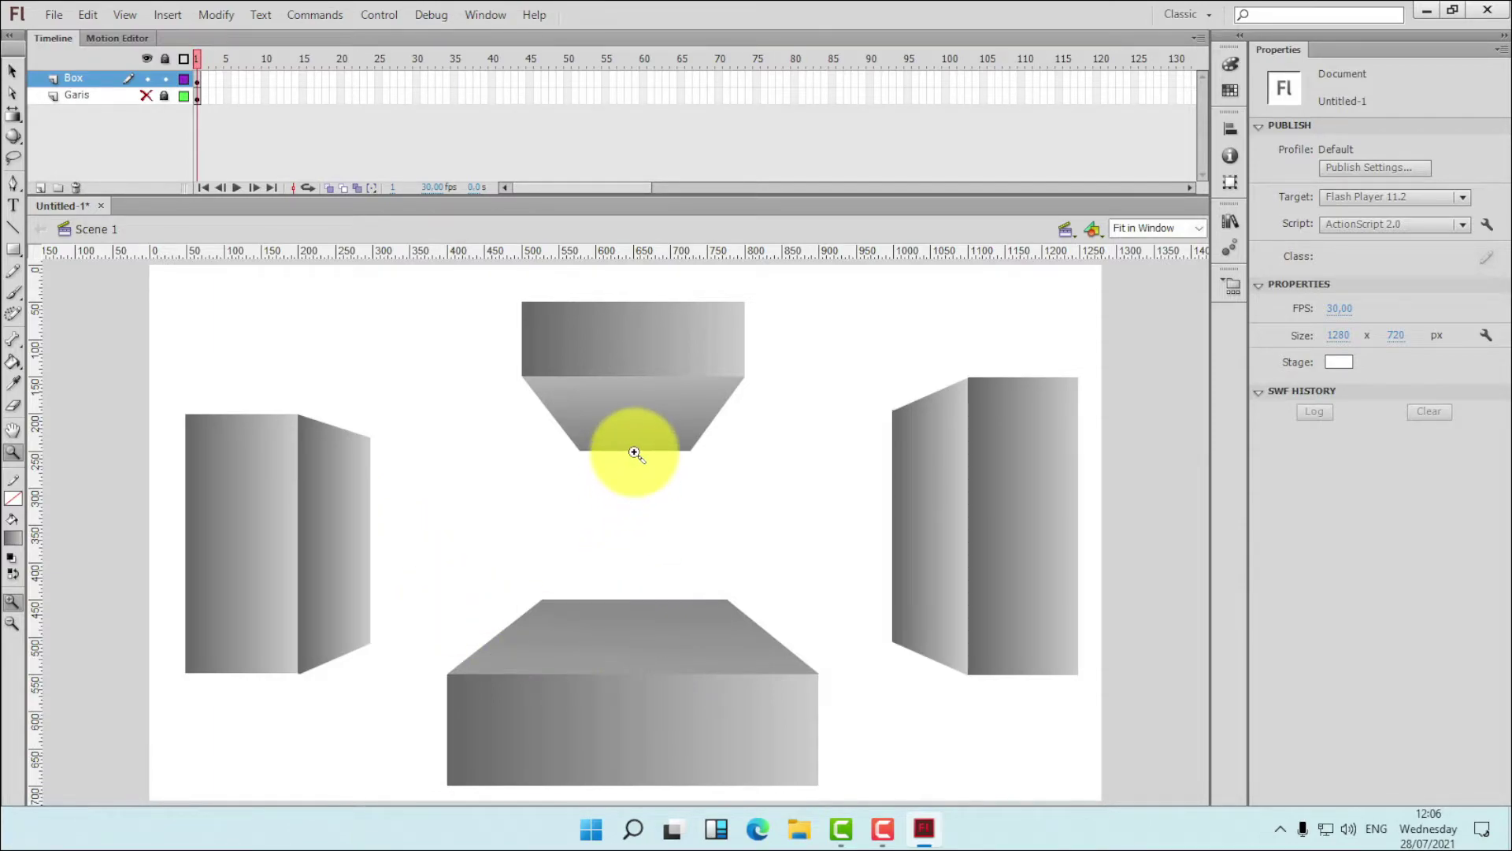
# - Save the document in the Pictures folder as "Perpective 1 Titik Hilang" in Flash CS6 Document format
pyautogui.click(52, 12)
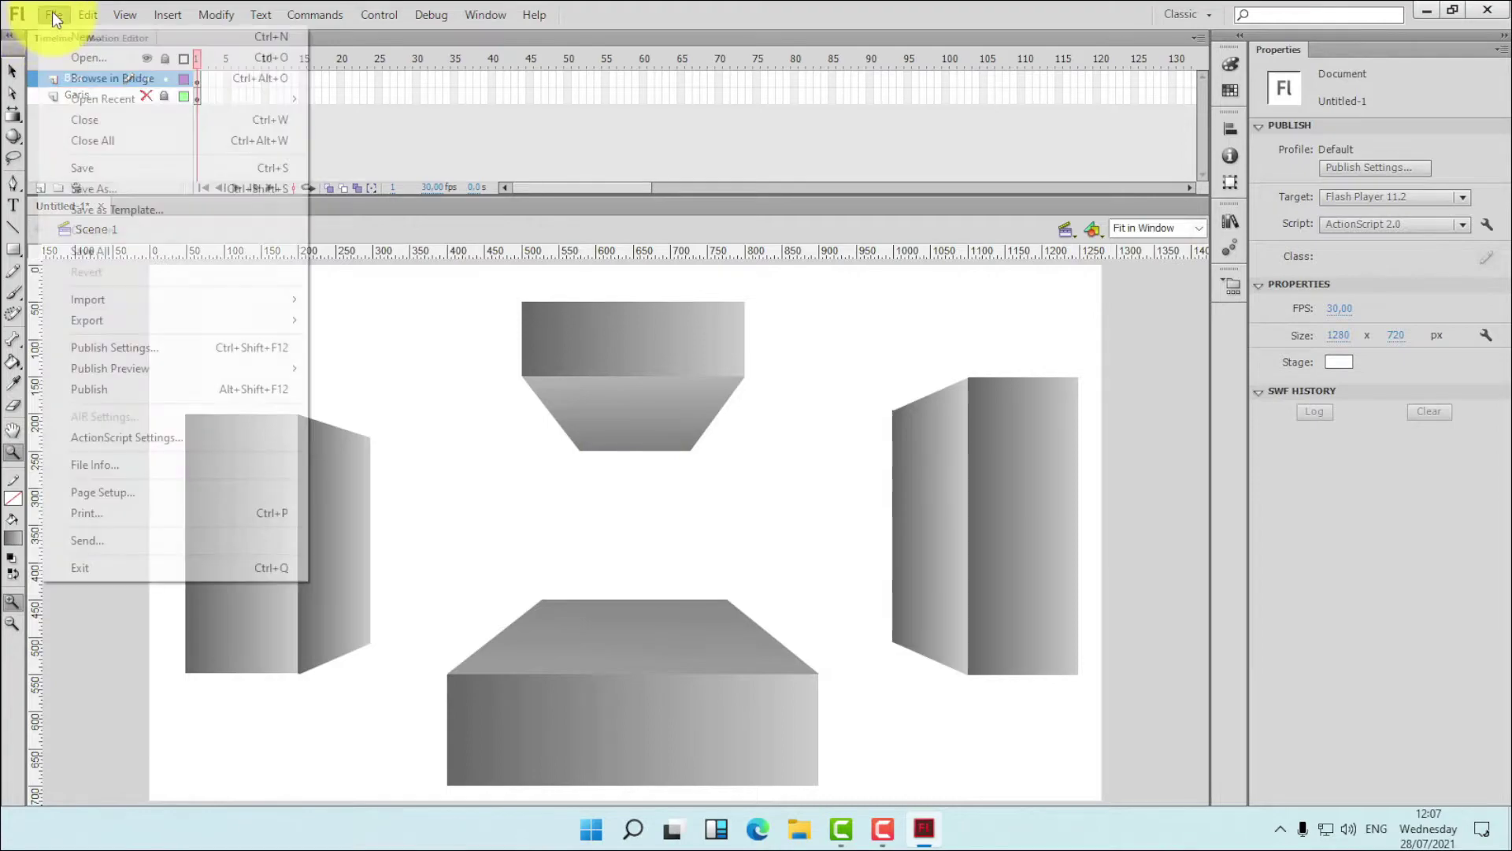
pyautogui.click(71, 166)
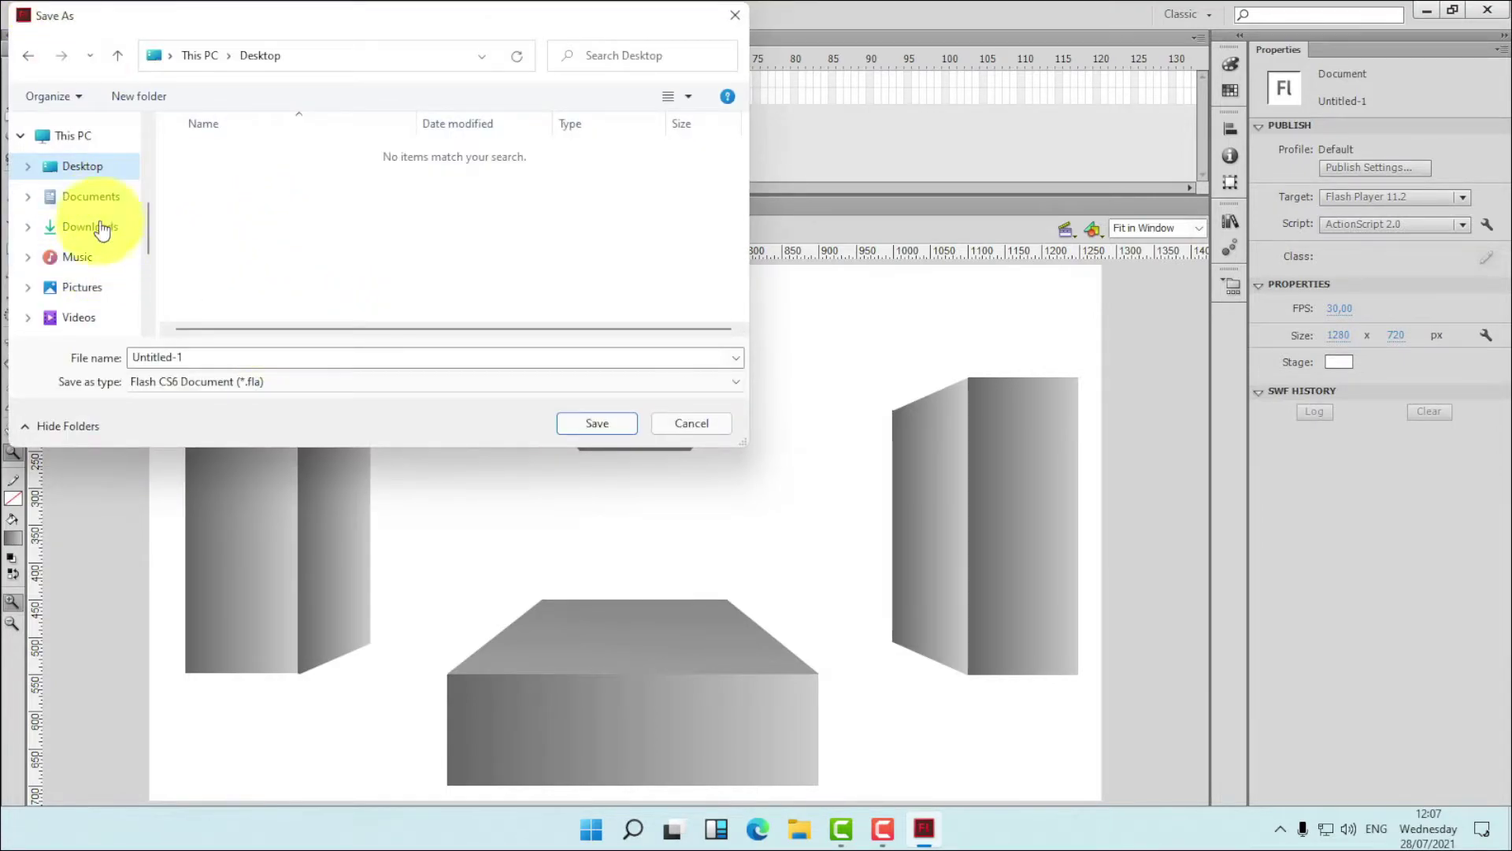
pyautogui.click(91, 287)
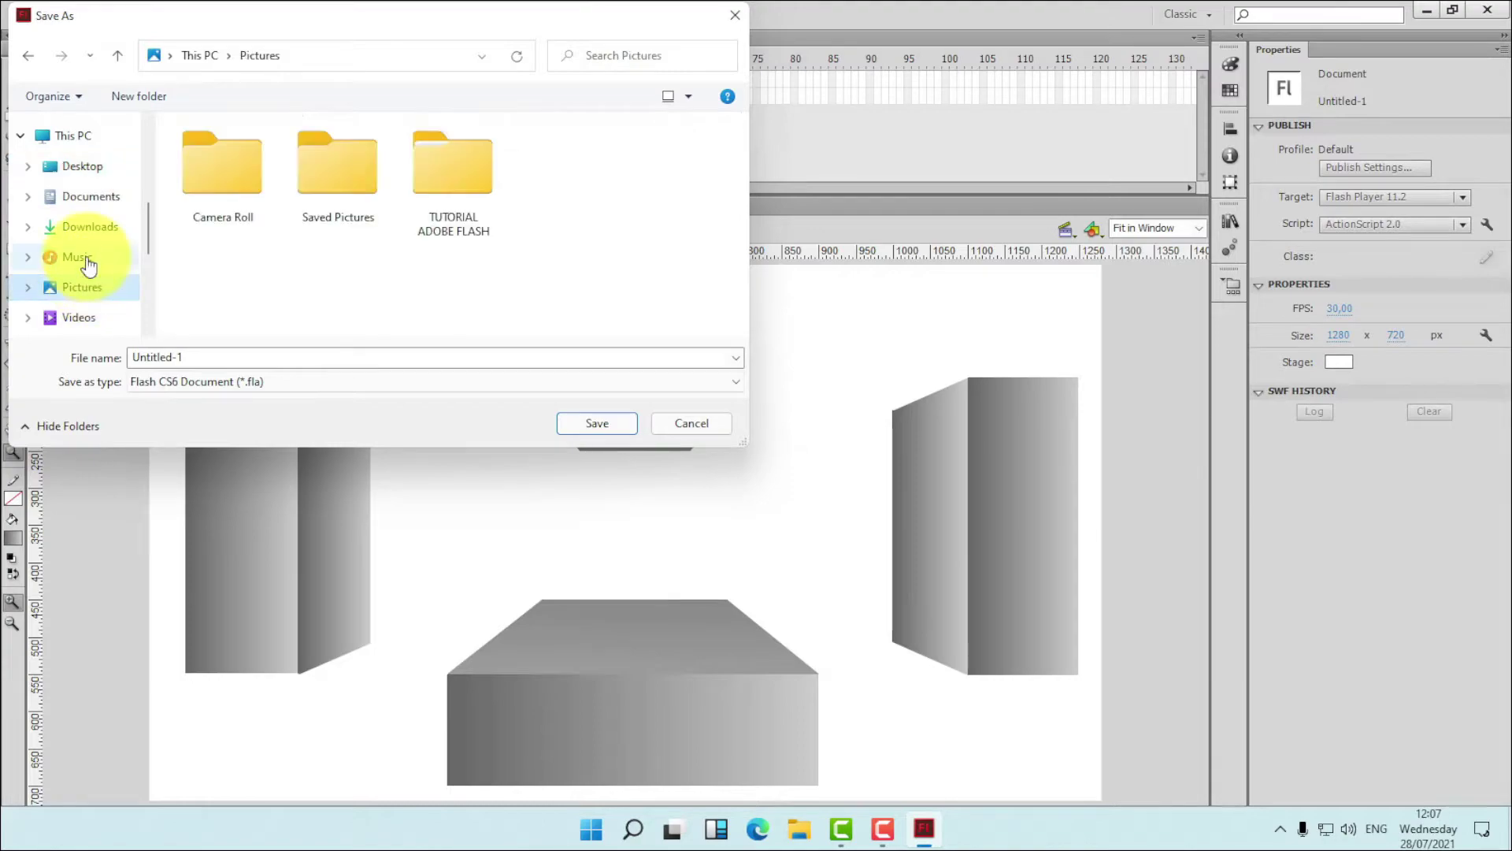
pyautogui.click(258, 352)
pyautogui.write('PRT')
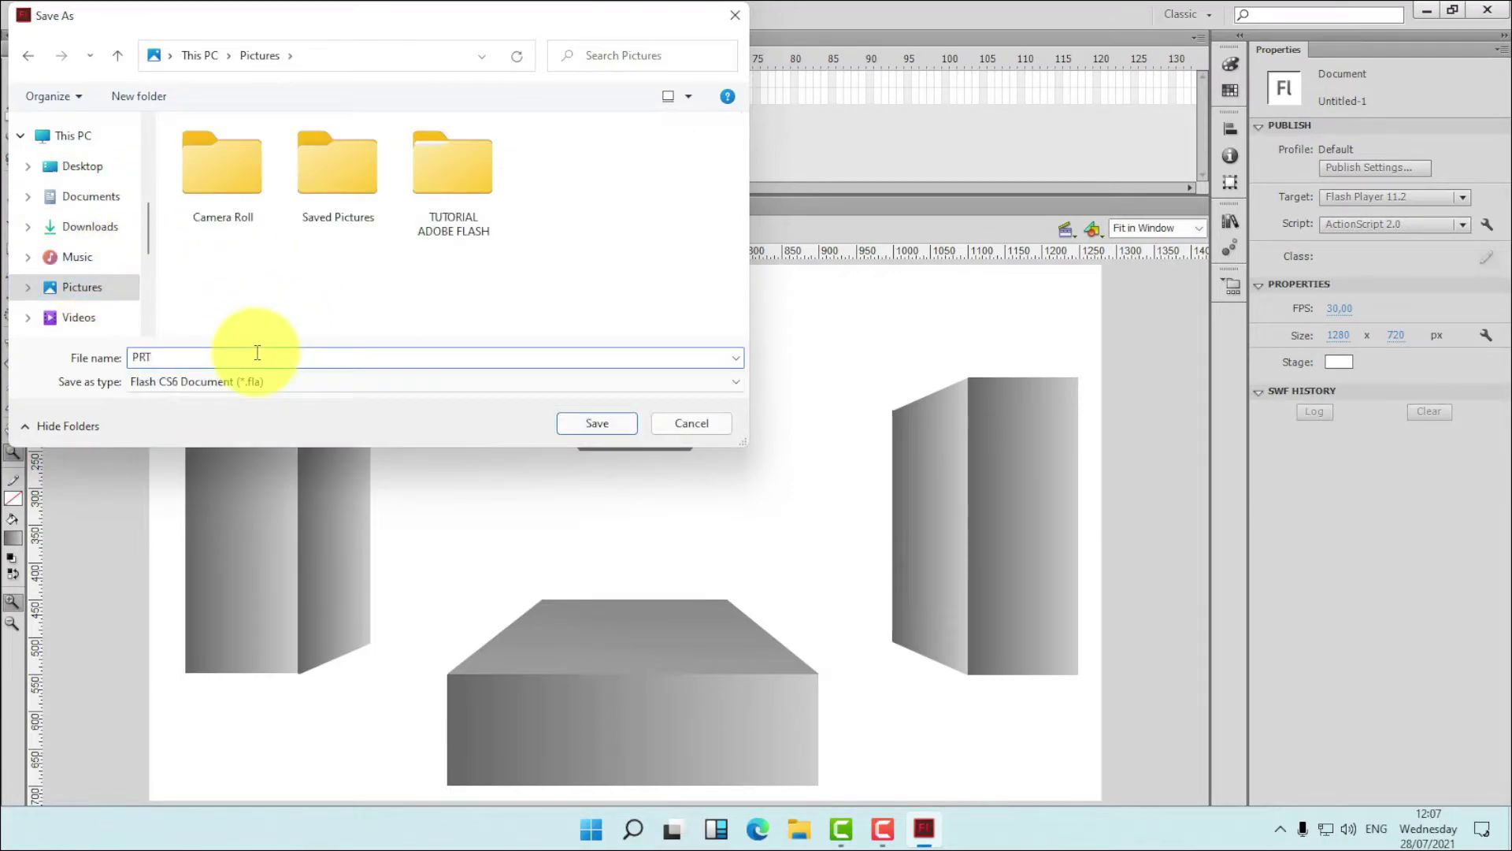
pyautogui.press('BackSpace')
pyautogui.write('RD')
pyautogui.press('BackSpace')
pyautogui.press('BackSpace')
pyautogui.press('BackSpace')
pyautogui.press('BackSpace')
pyautogui.write('PER')
pyautogui.press('Return')
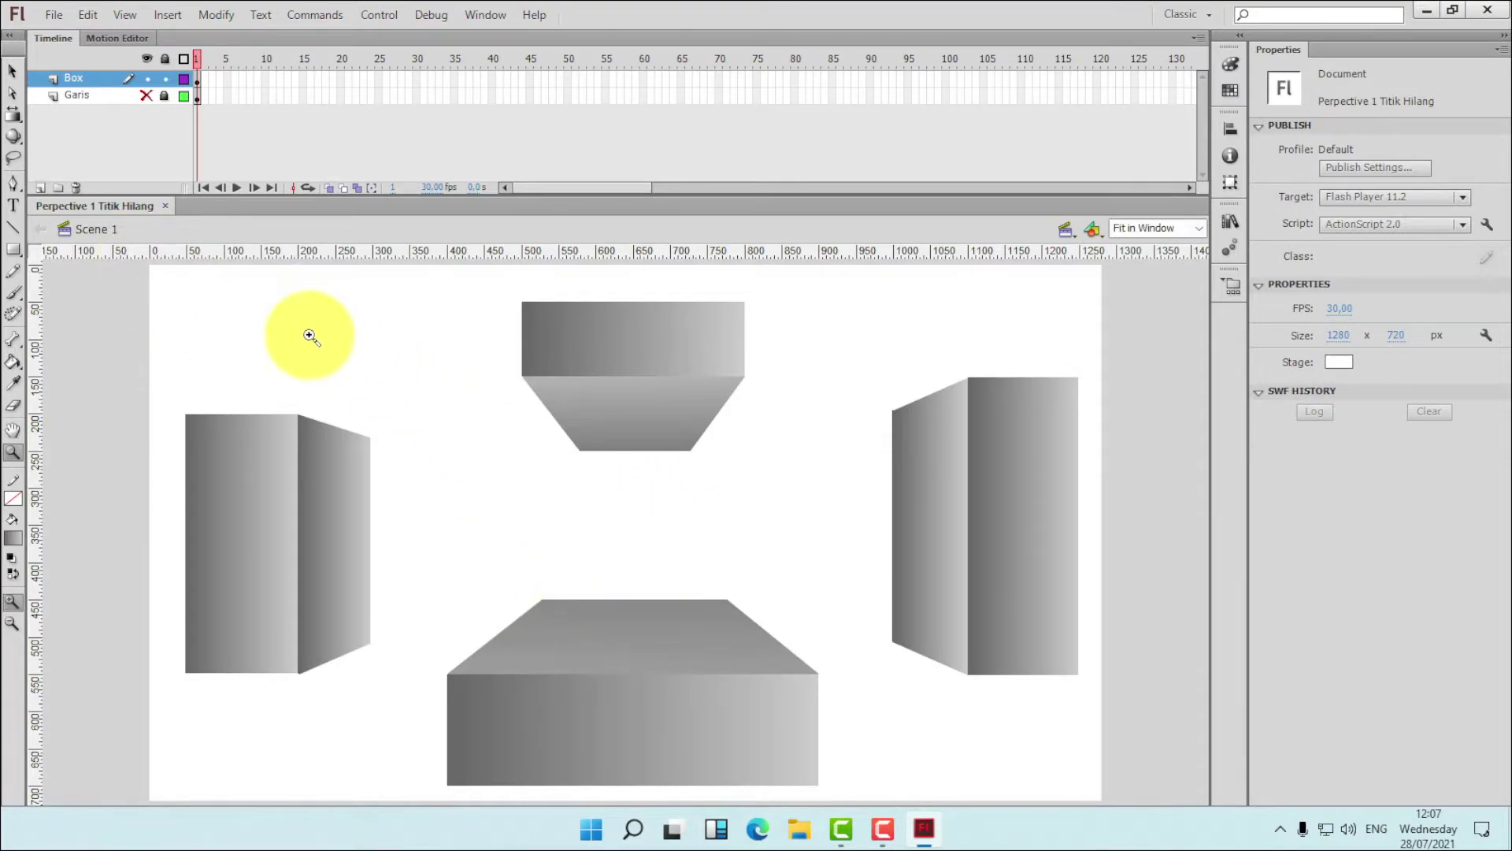
# - Show the grid on the stage and make the hidden Garis layer visible
pyautogui.moveTo(220, 24)
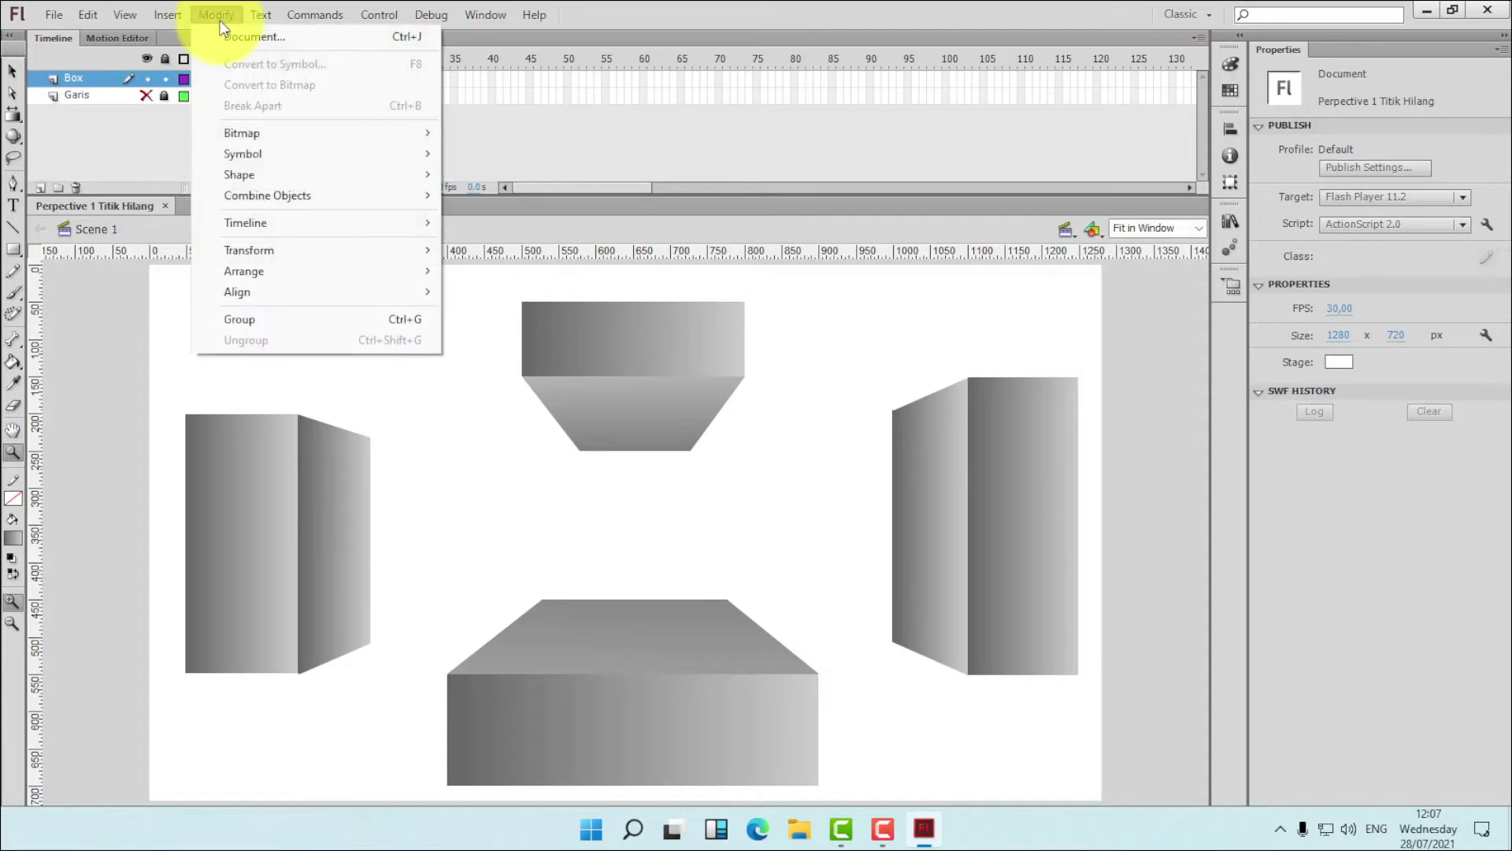
pyautogui.moveTo(120, 19)
pyautogui.moveTo(180, 201)
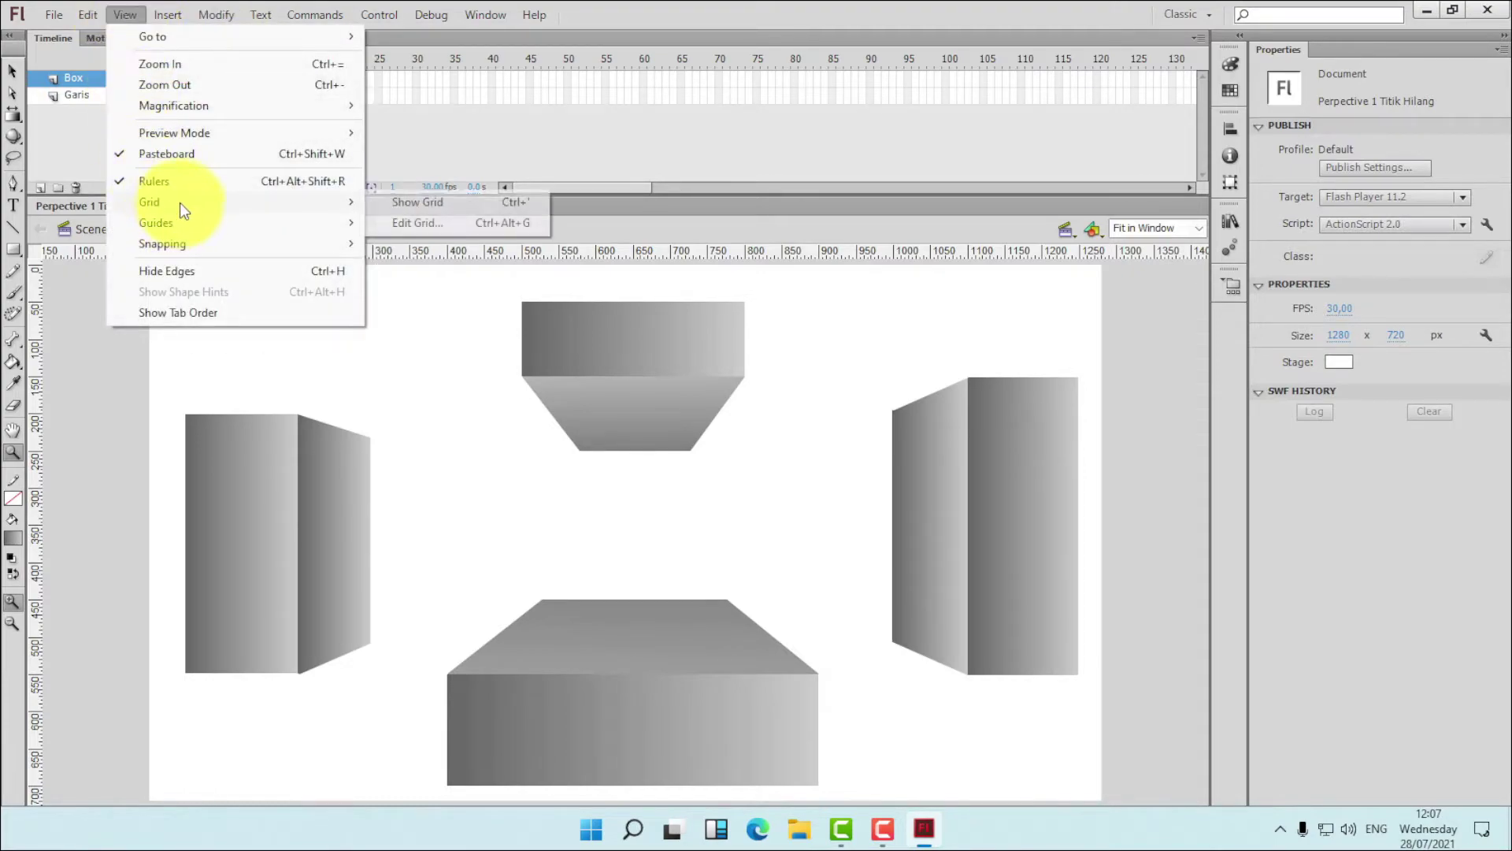
pyautogui.click(383, 198)
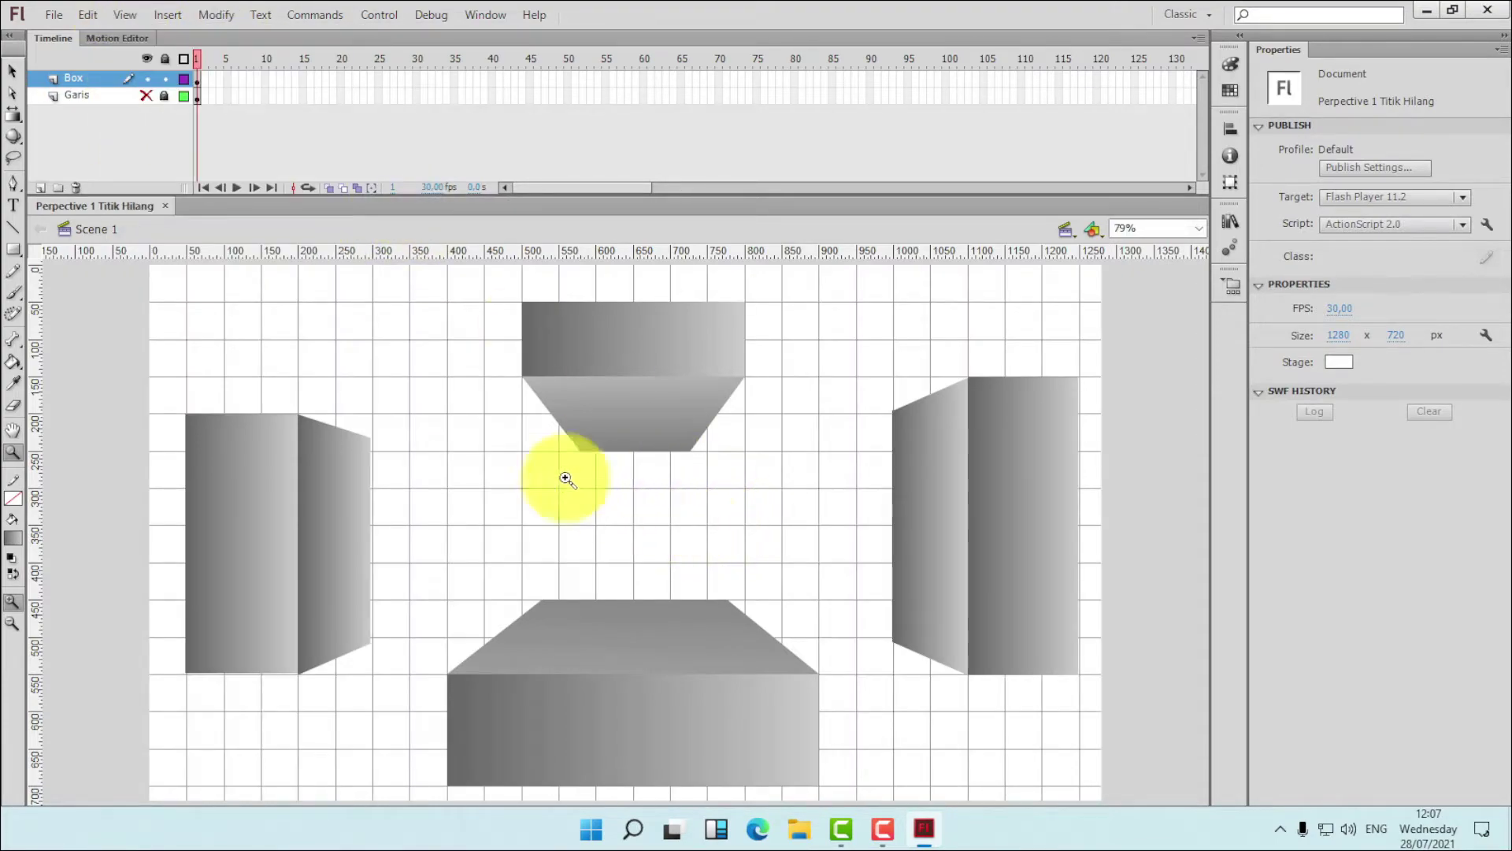
pyautogui.click(146, 95)
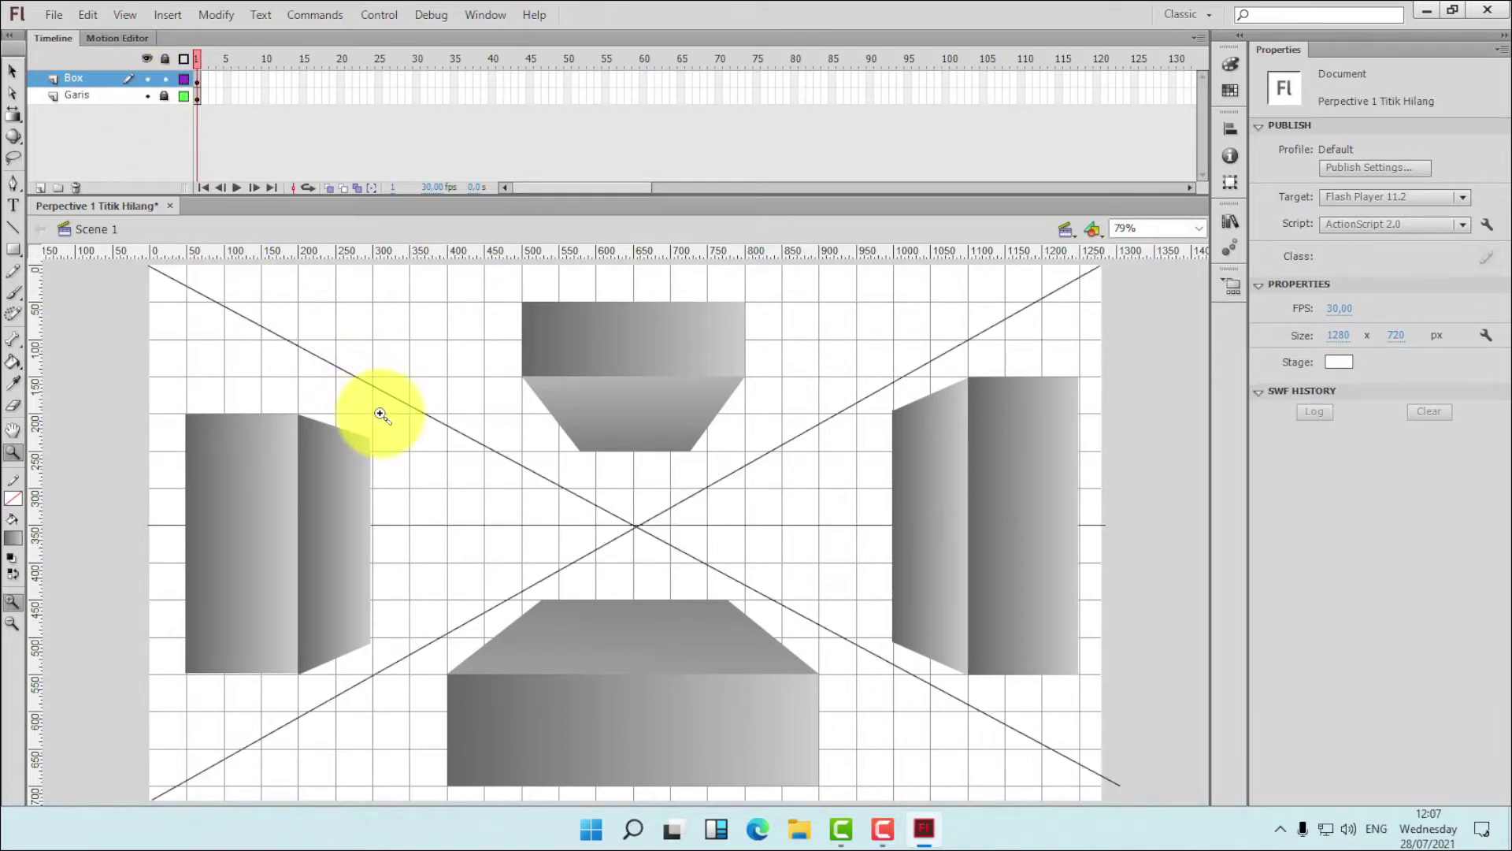
# - Draw a triangle from the vanishing point to a horizontal base about 197 px wide, just above the lower box, using the Line tool
pyautogui.click(13, 226)
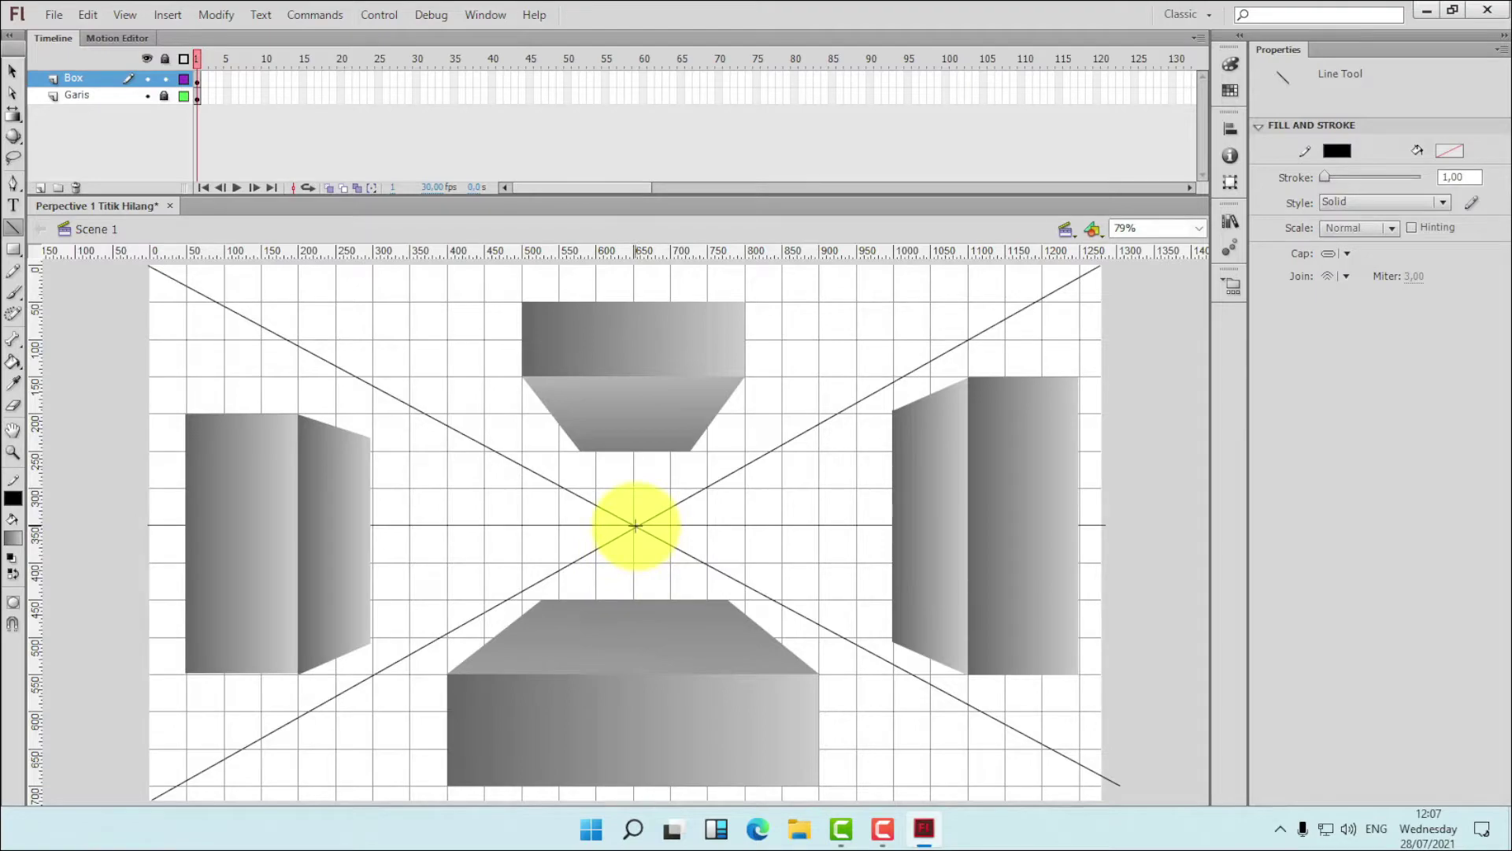
pyautogui.moveTo(635, 525); pyautogui.dragTo(709, 583)
pyautogui.moveTo(710, 582); pyautogui.dragTo(634, 526)
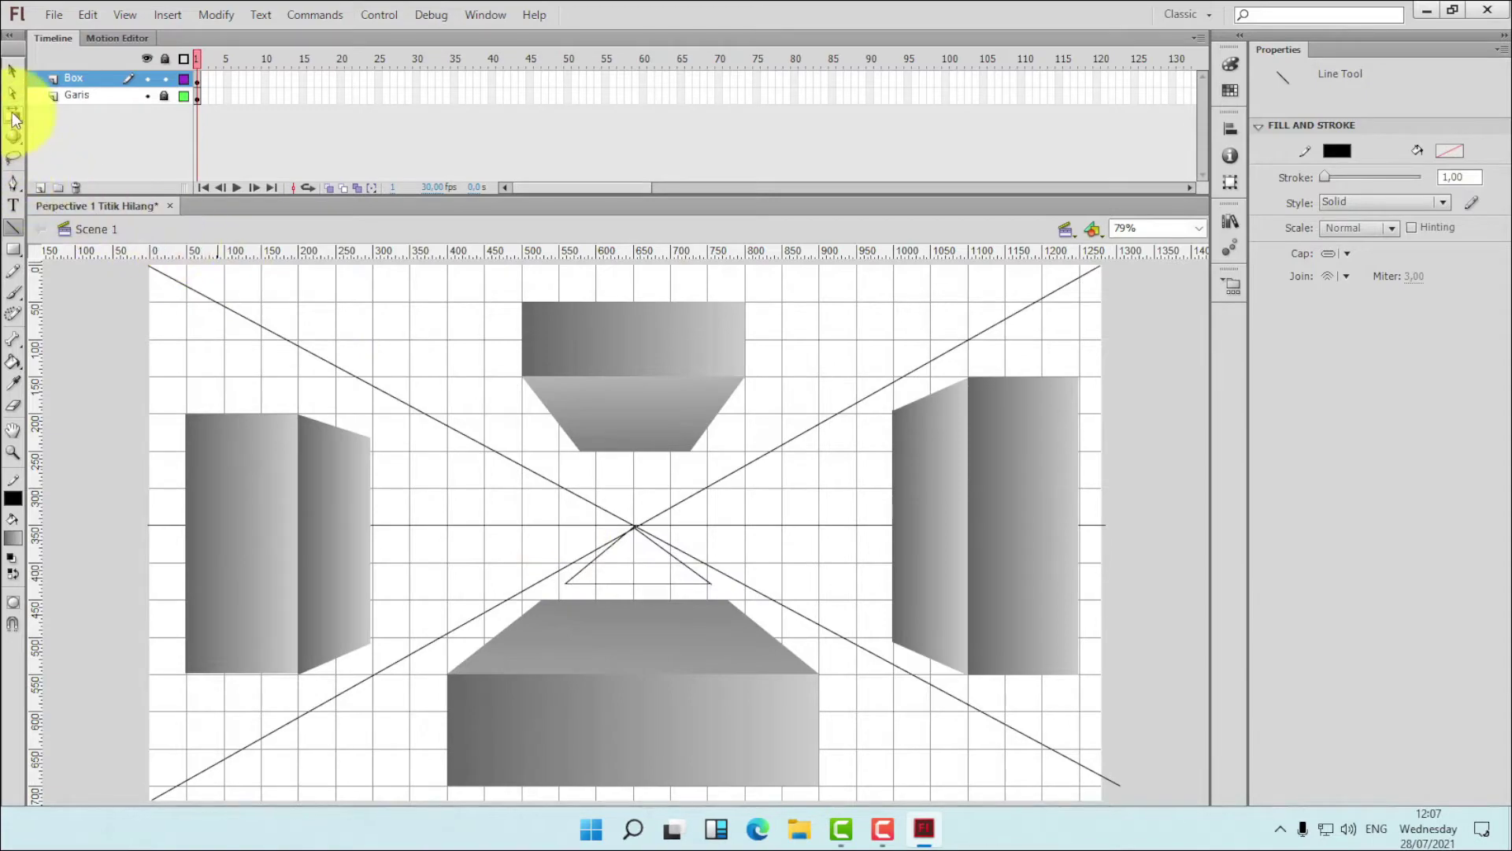
# - Delete the upper parts of the triangle's two slanted lines near the vanishing point, leaving short slanted edges above the base
pyautogui.click(13, 71)
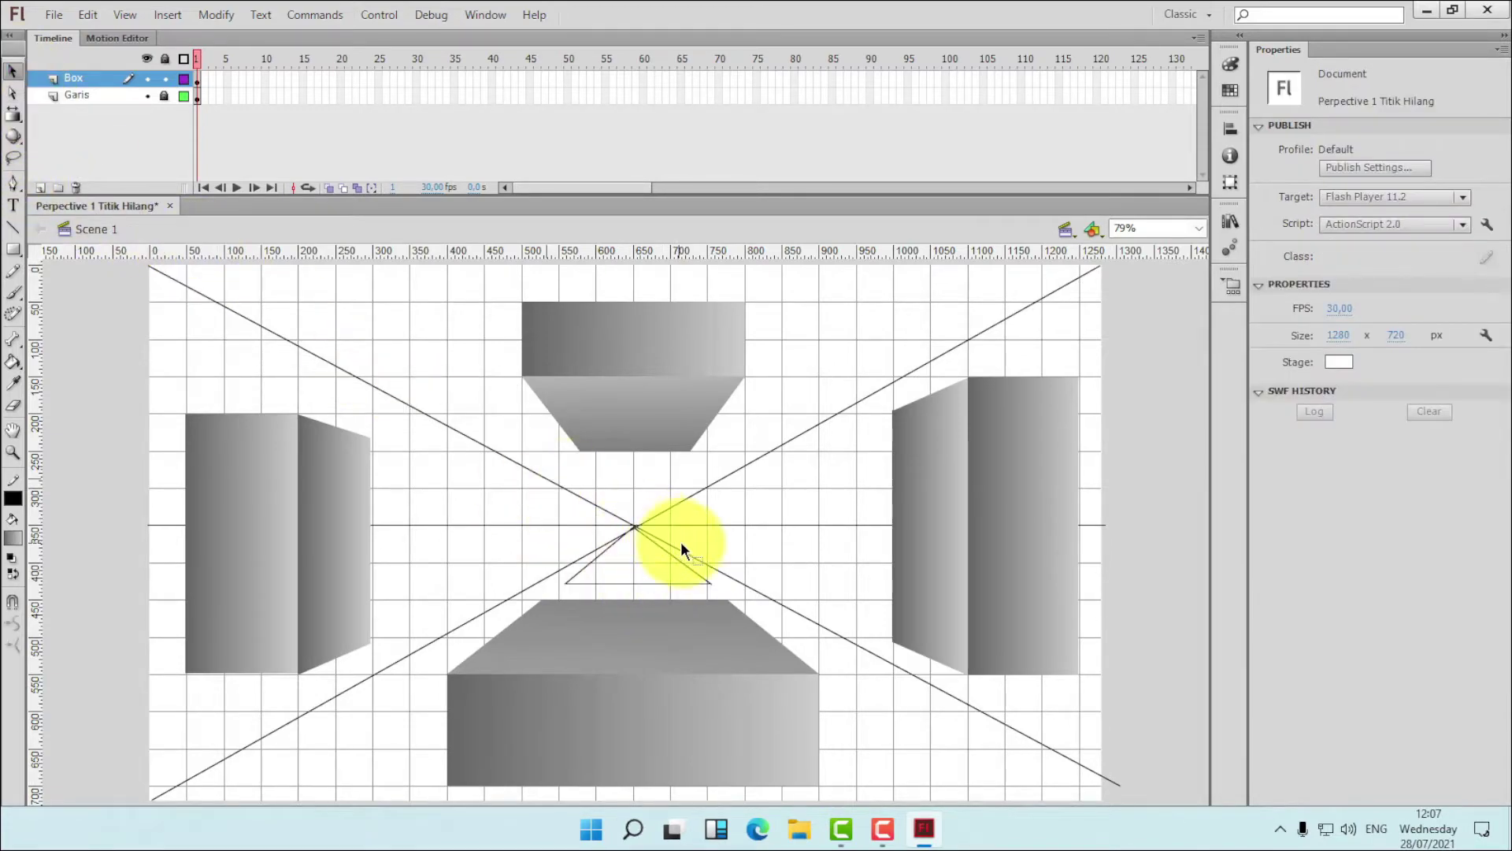
pyautogui.moveTo(709, 561); pyautogui.dragTo(712, 553)
pyautogui.press('Delete')
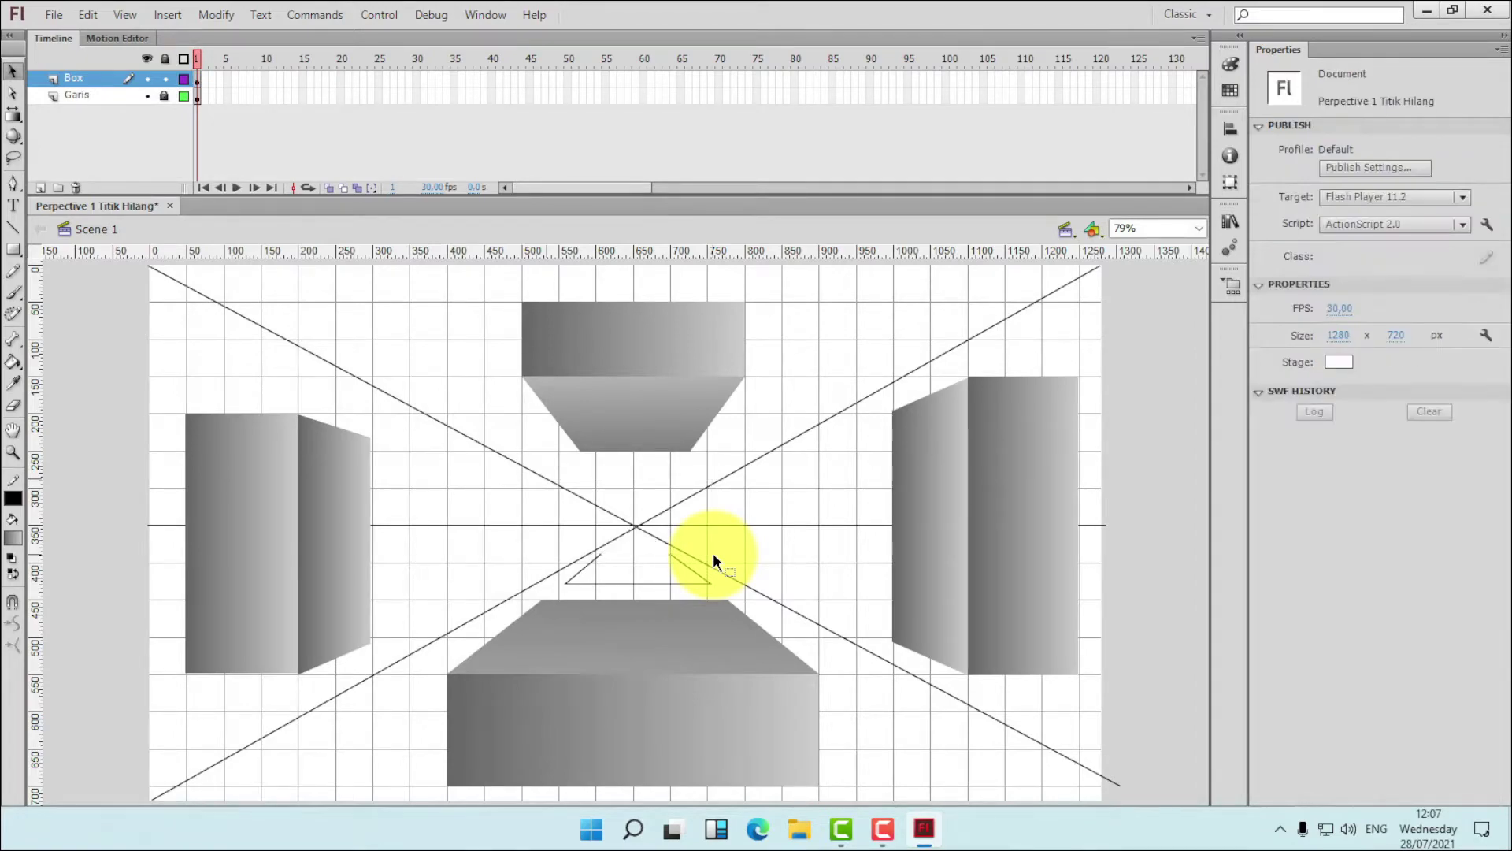
pyautogui.doubleClick(604, 555)
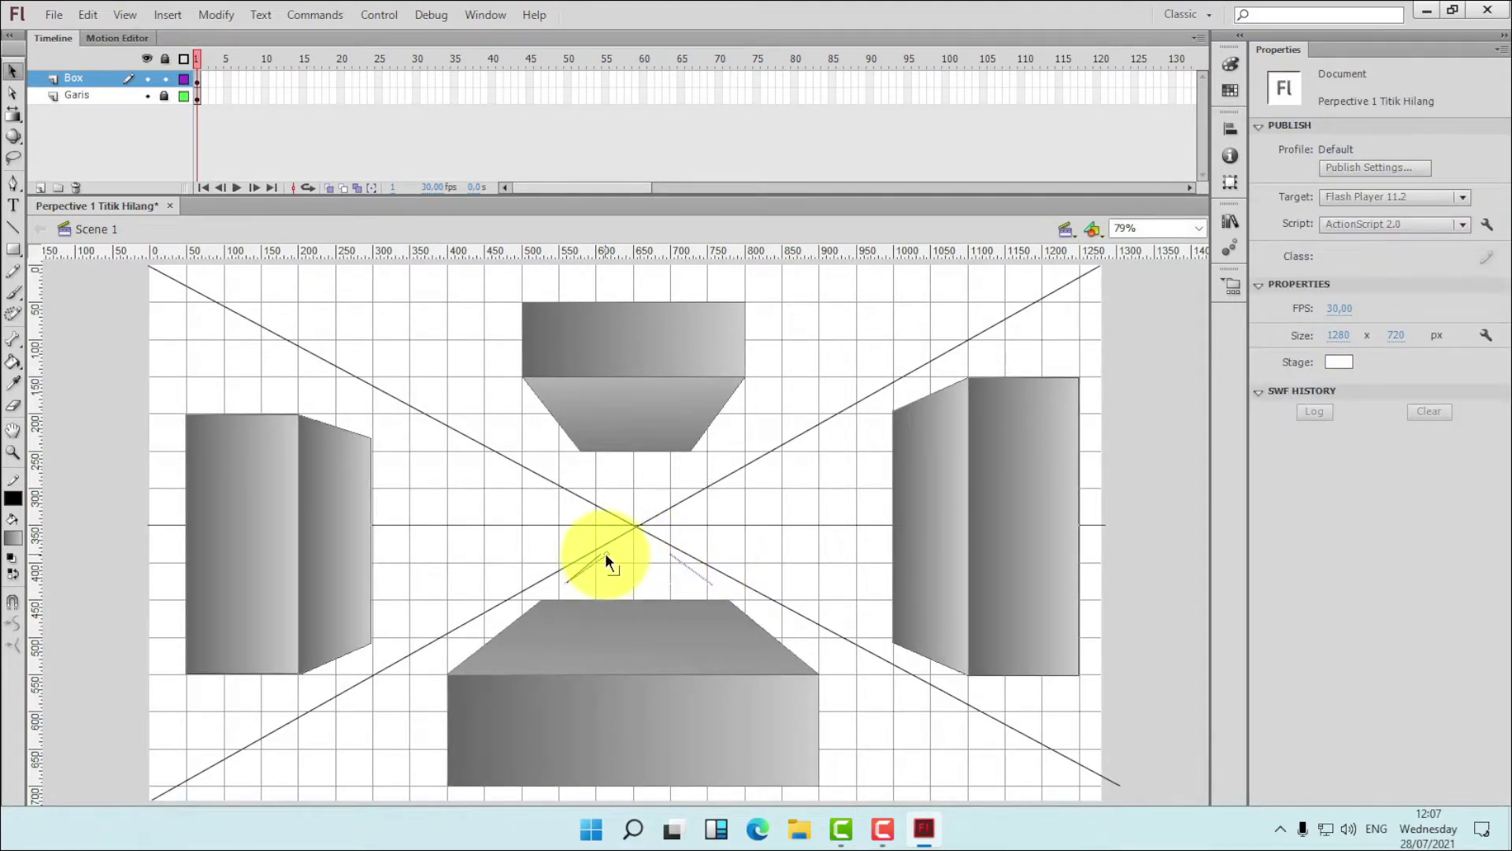
pyautogui.moveTo(635, 527); pyautogui.dragTo(640, 526)
pyautogui.moveTo(563, 488); pyautogui.dragTo(717, 554)
pyautogui.press('Delete')
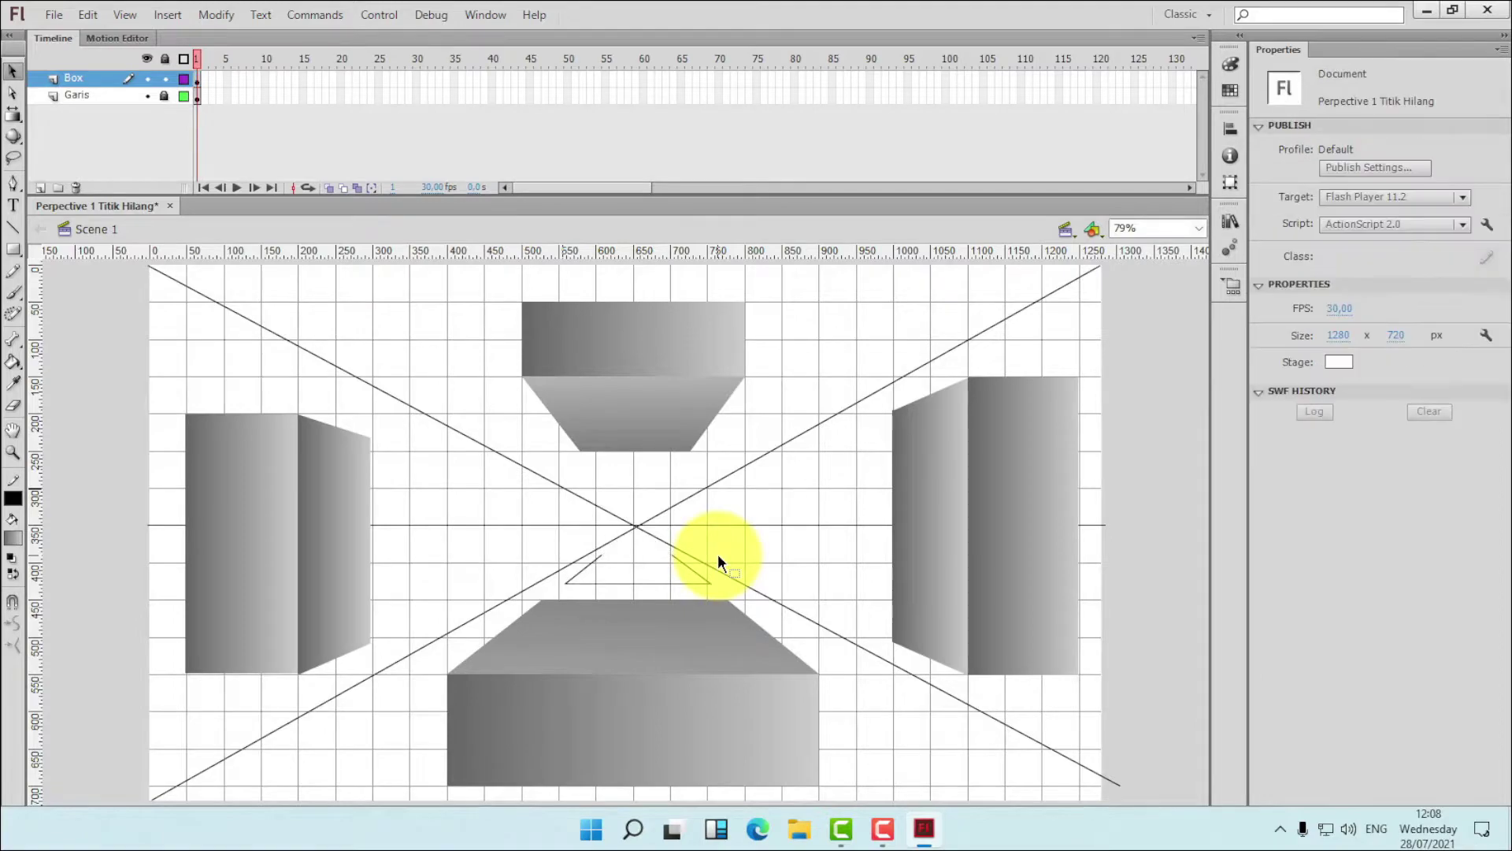
# - Complete the small box's outline with a horizontal back edge and a front face about 22 px high resting on the lower box
pyautogui.click(13, 227)
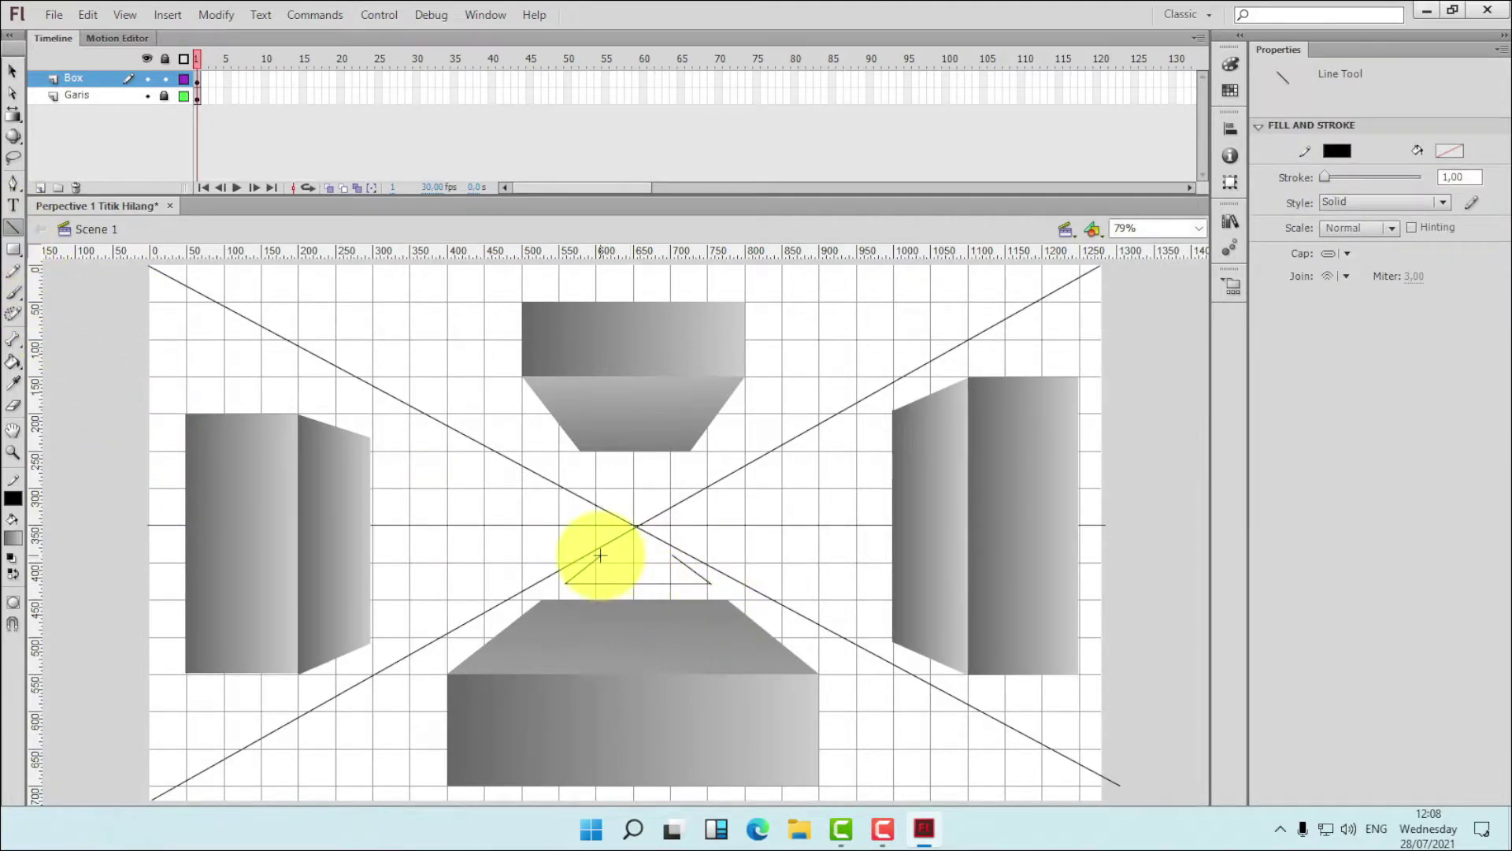
pyautogui.moveTo(600, 556); pyautogui.dragTo(667, 556)
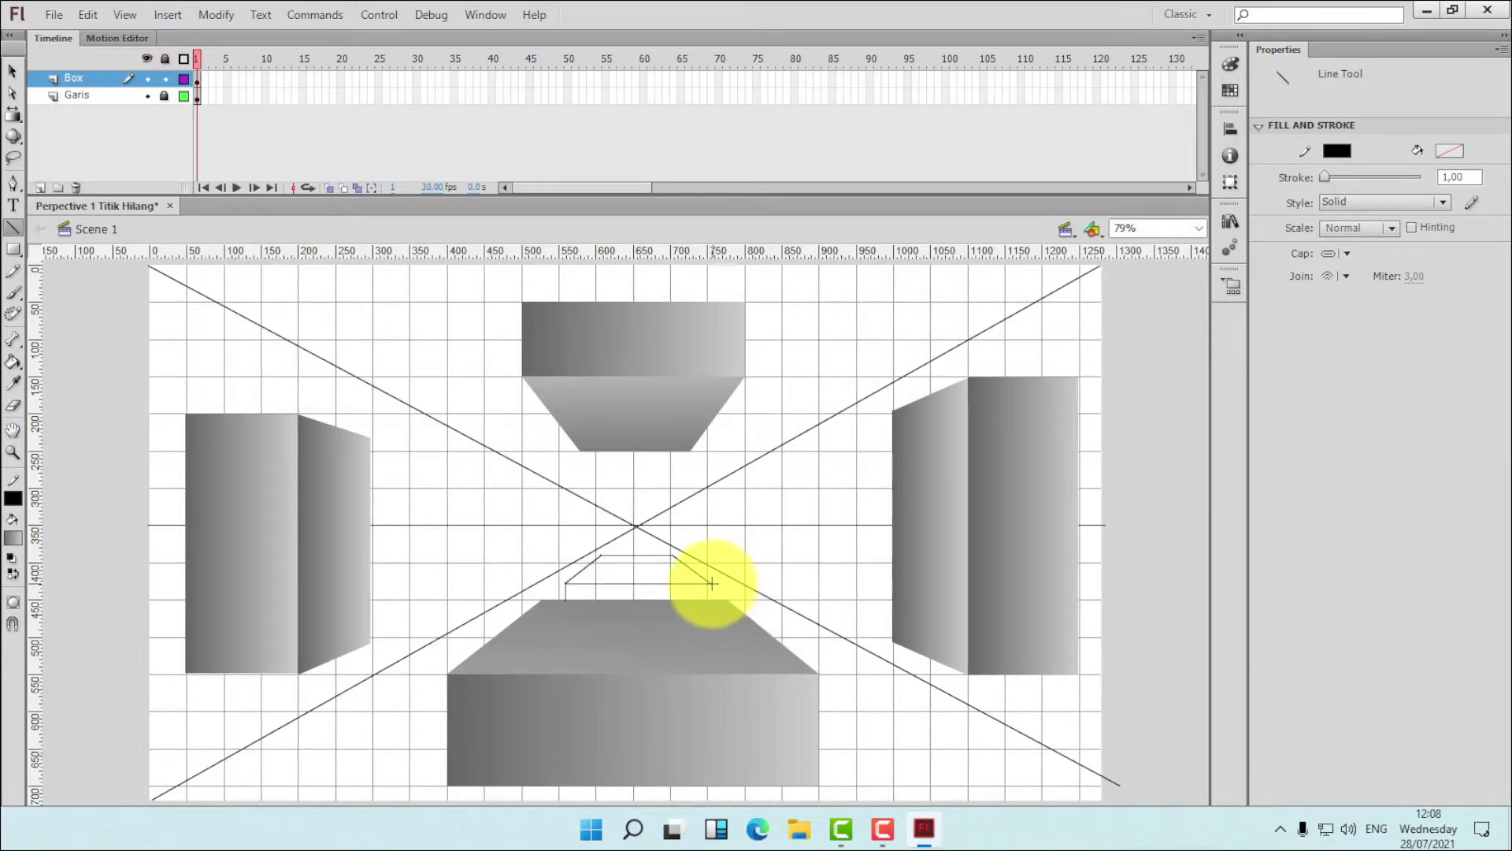
pyautogui.moveTo(710, 584); pyautogui.dragTo(713, 601)
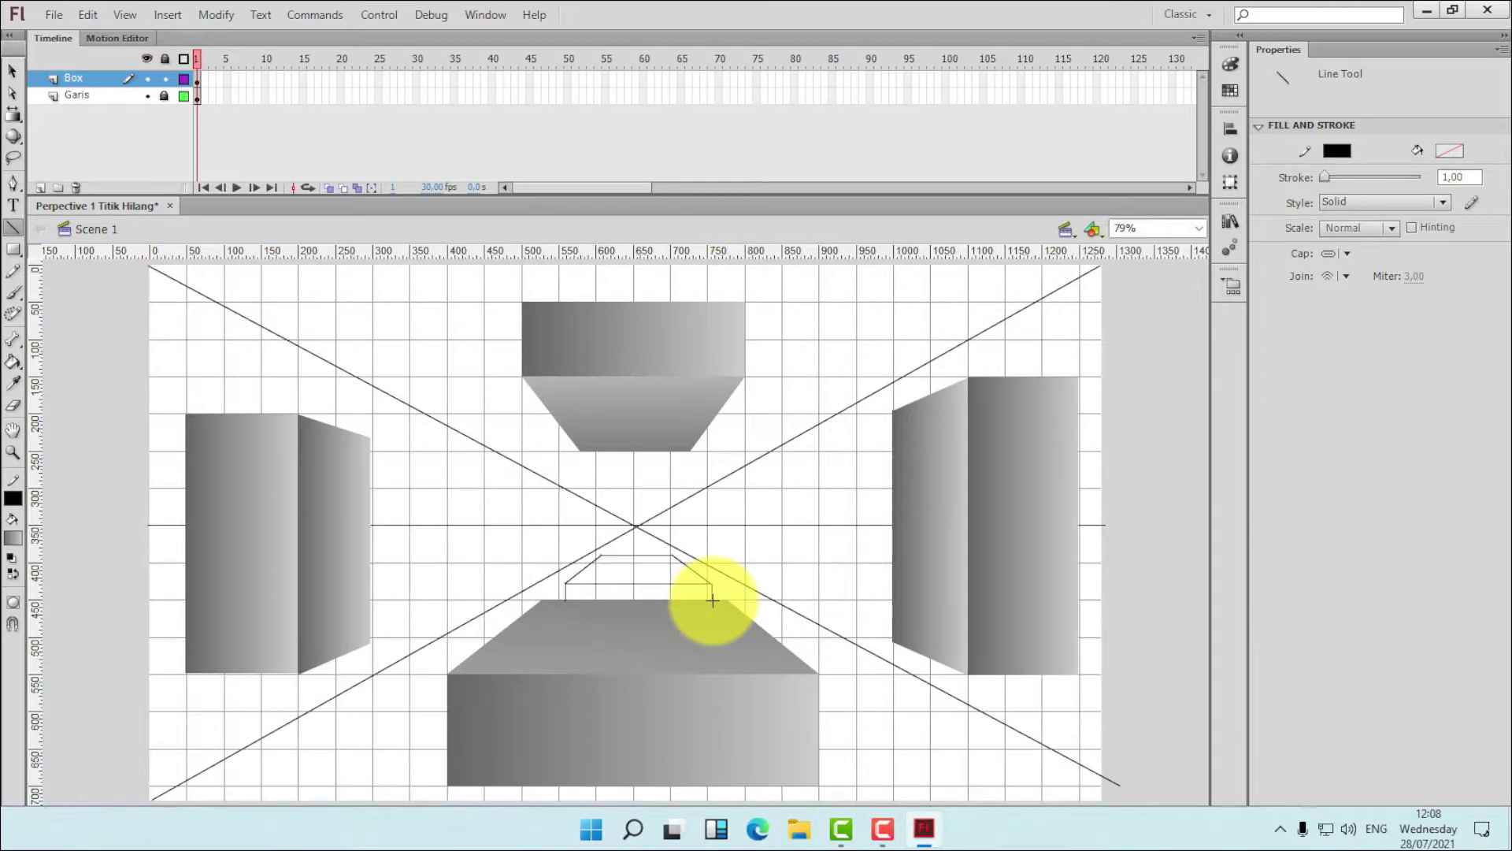
pyautogui.moveTo(563, 602); pyautogui.dragTo(712, 600)
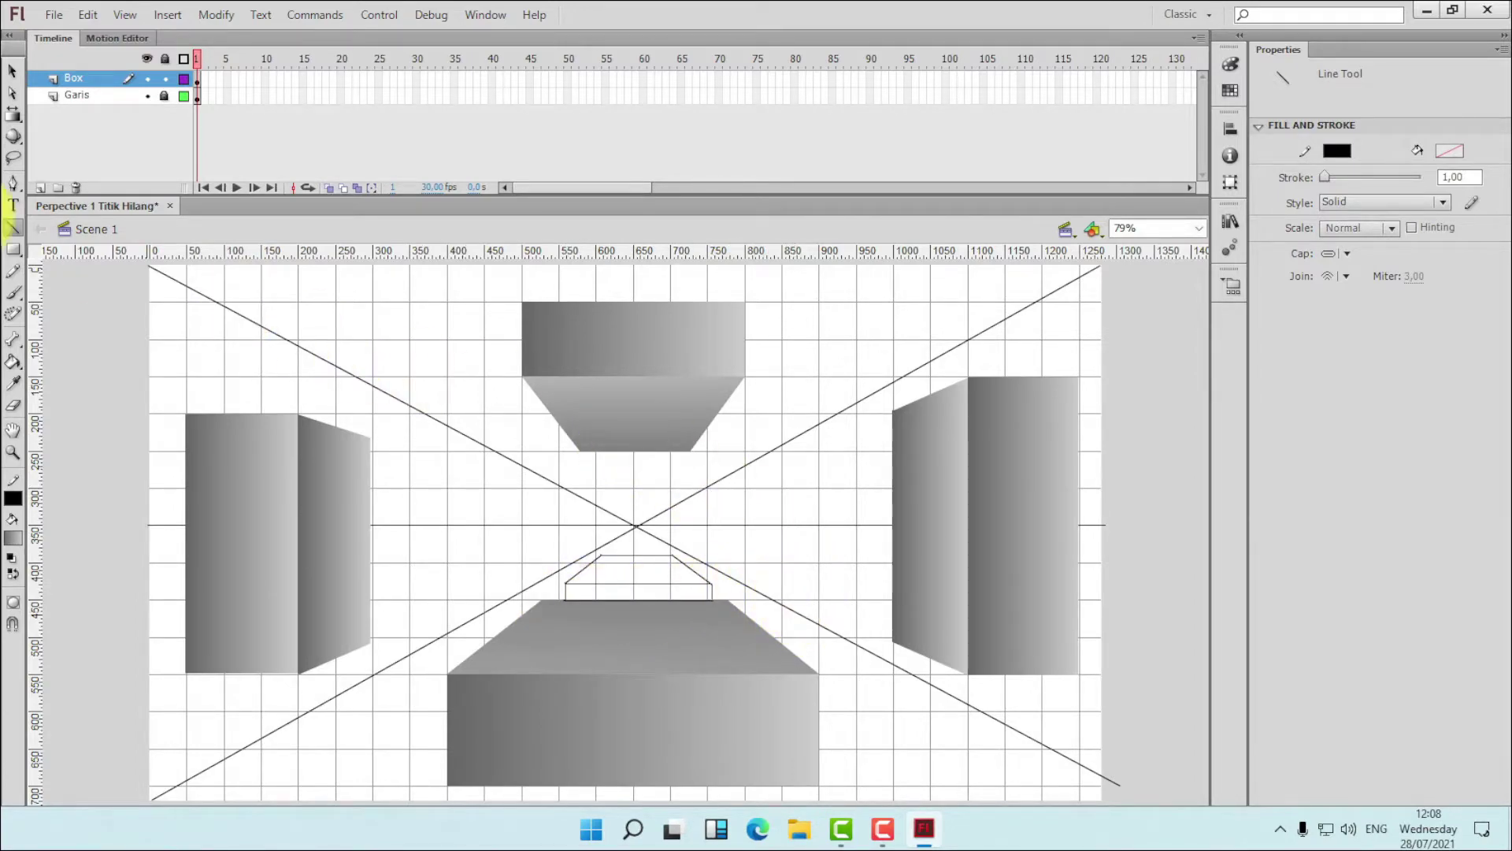
# - Fill the small box's front and top faces with the grey gradient using the Paint Bucket tool
pyautogui.click(14, 72)
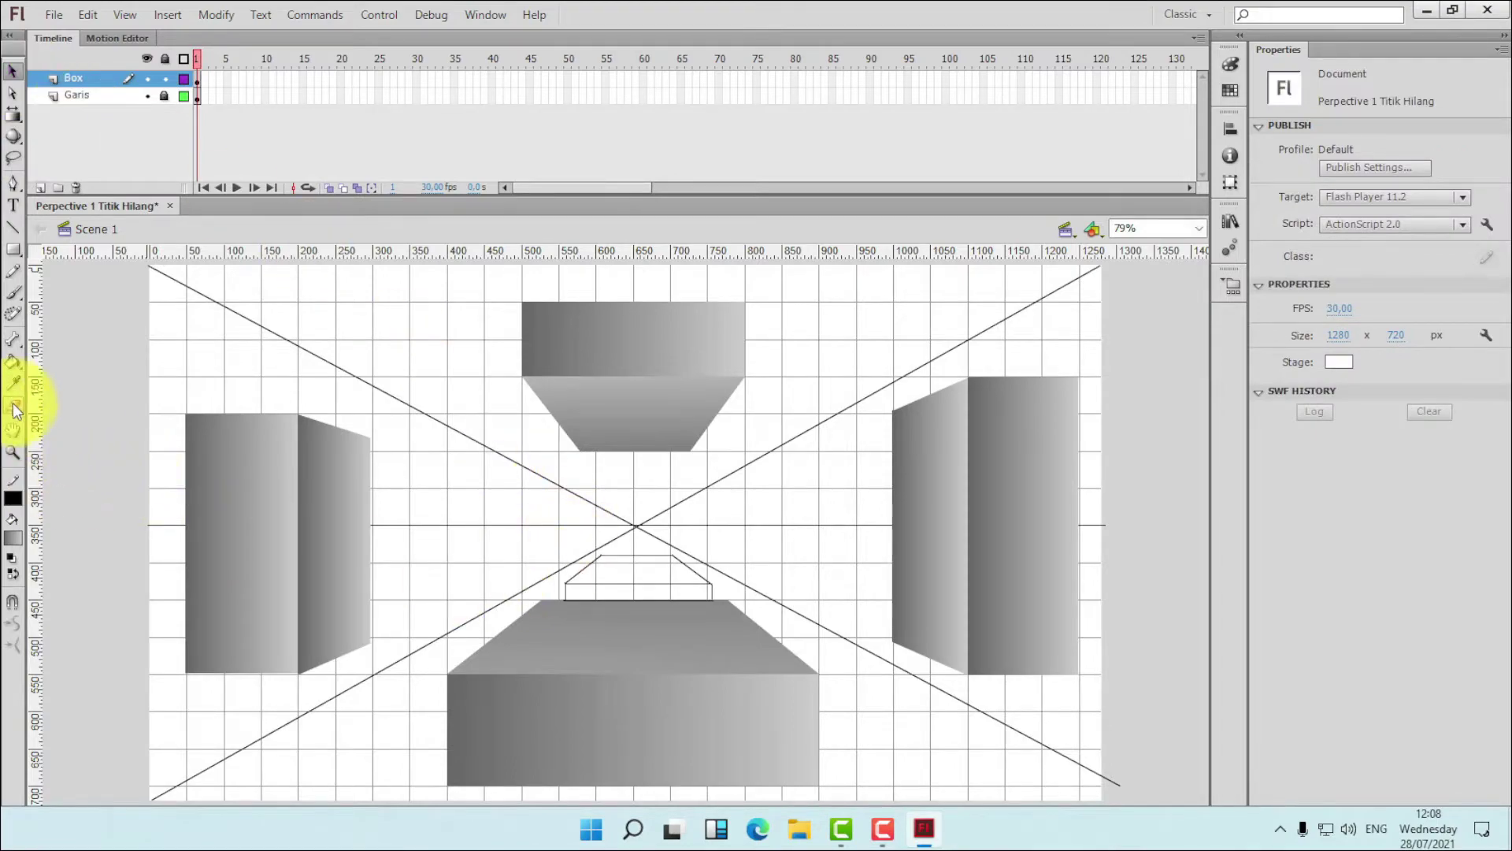
pyautogui.click(12, 362)
pyautogui.click(601, 592)
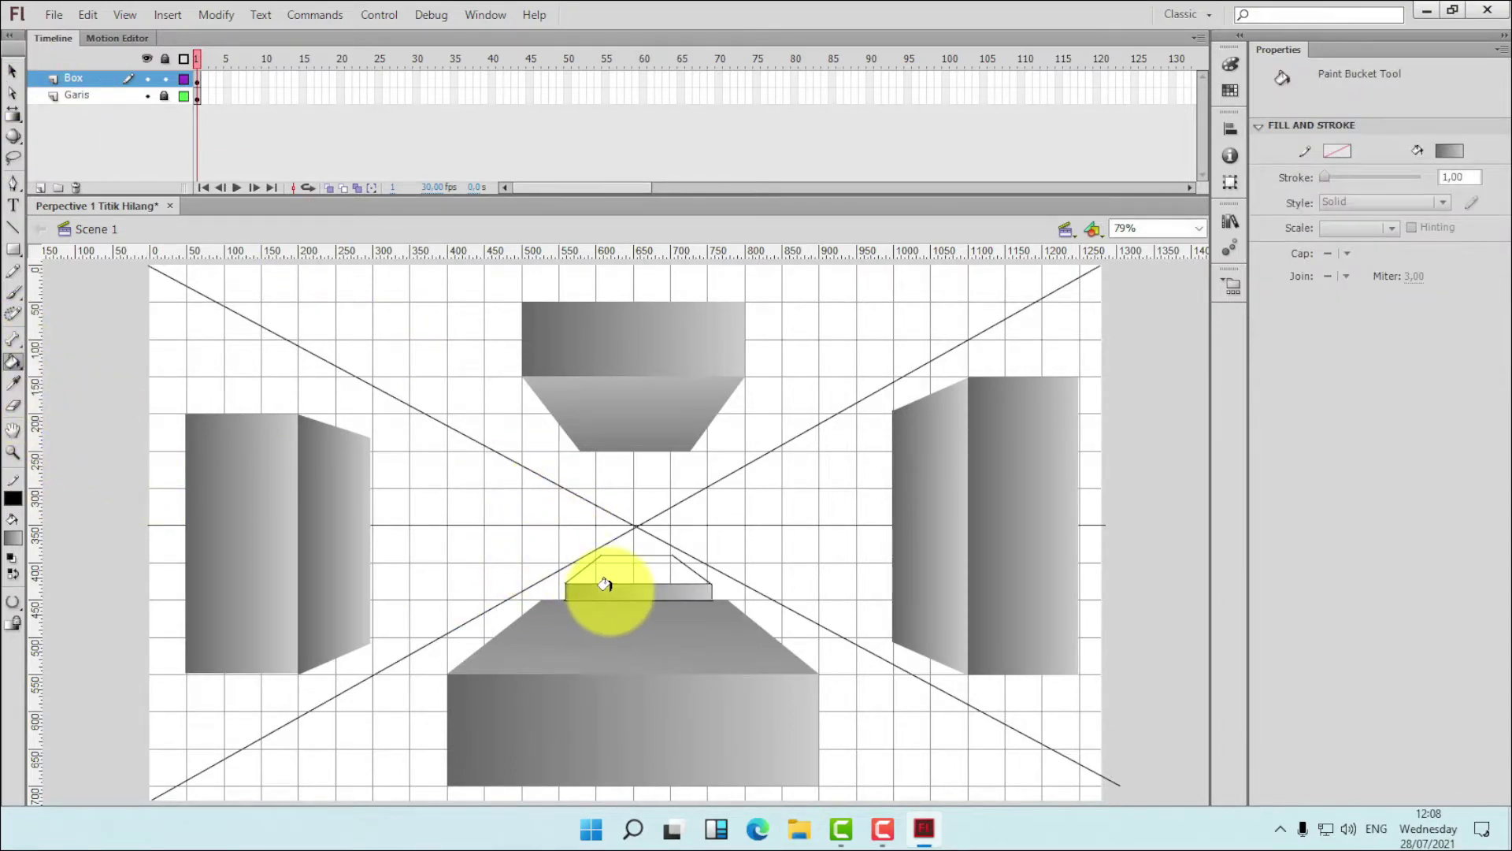
pyautogui.click(607, 573)
# - Delete the small box's bottom edge line and remove its remaining black outlines by setting the stroke to none
pyautogui.click(15, 70)
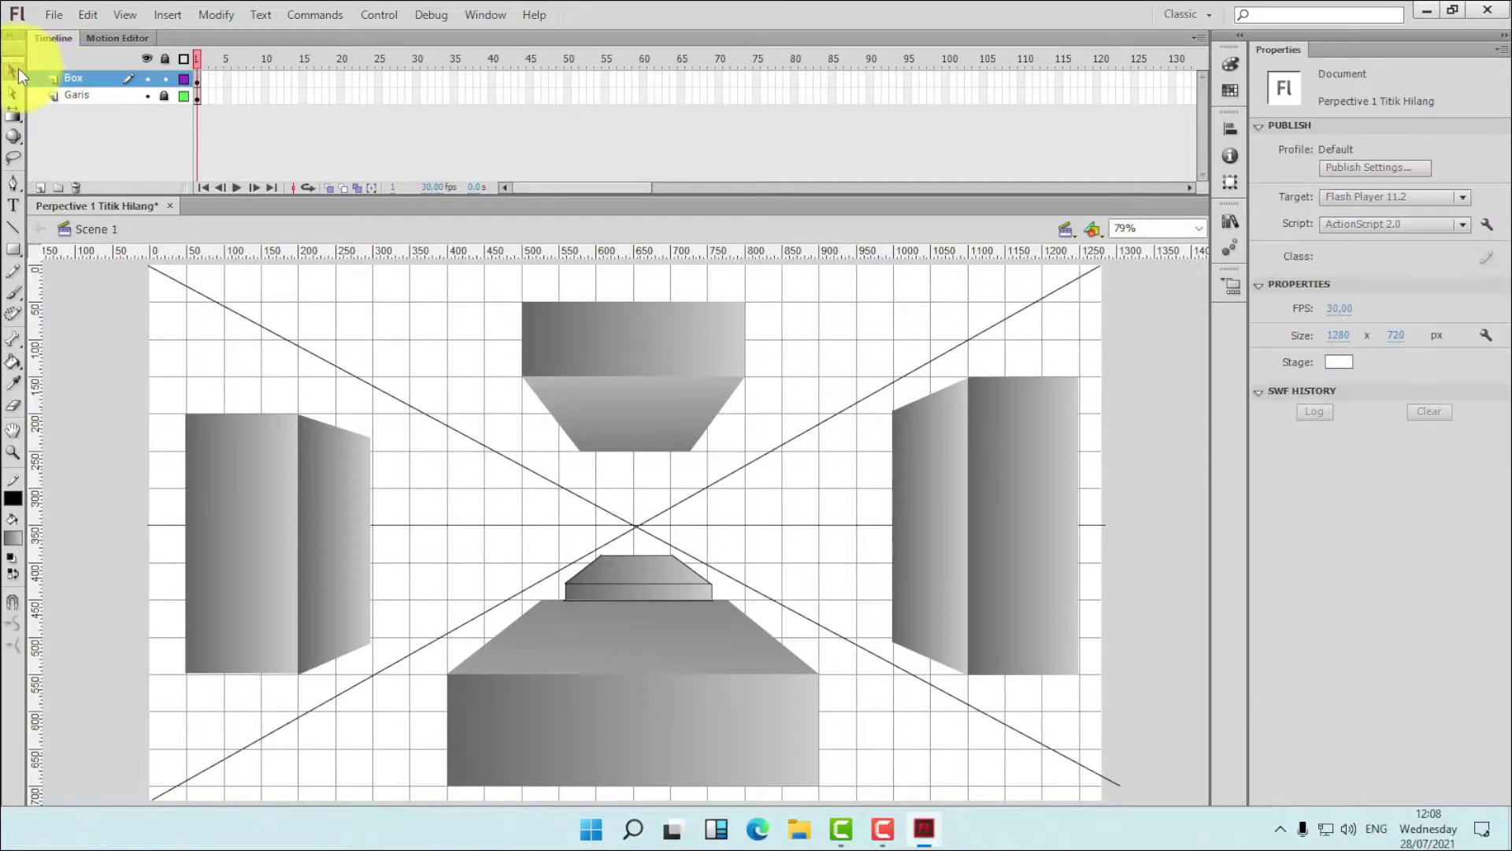
pyautogui.click(651, 599)
pyautogui.press('Delete')
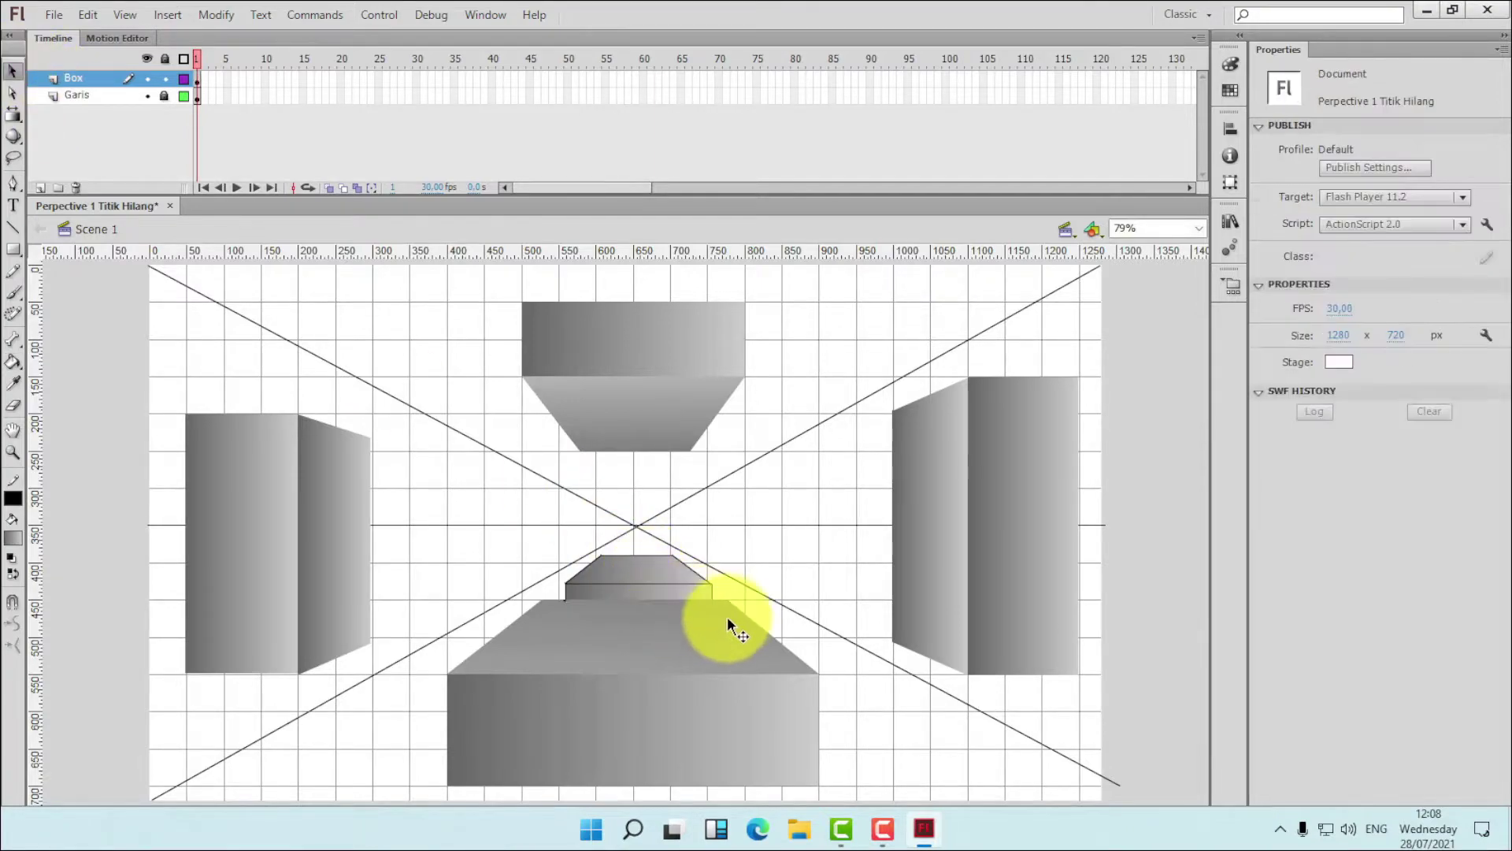
pyautogui.click(564, 597)
pyautogui.click(722, 589)
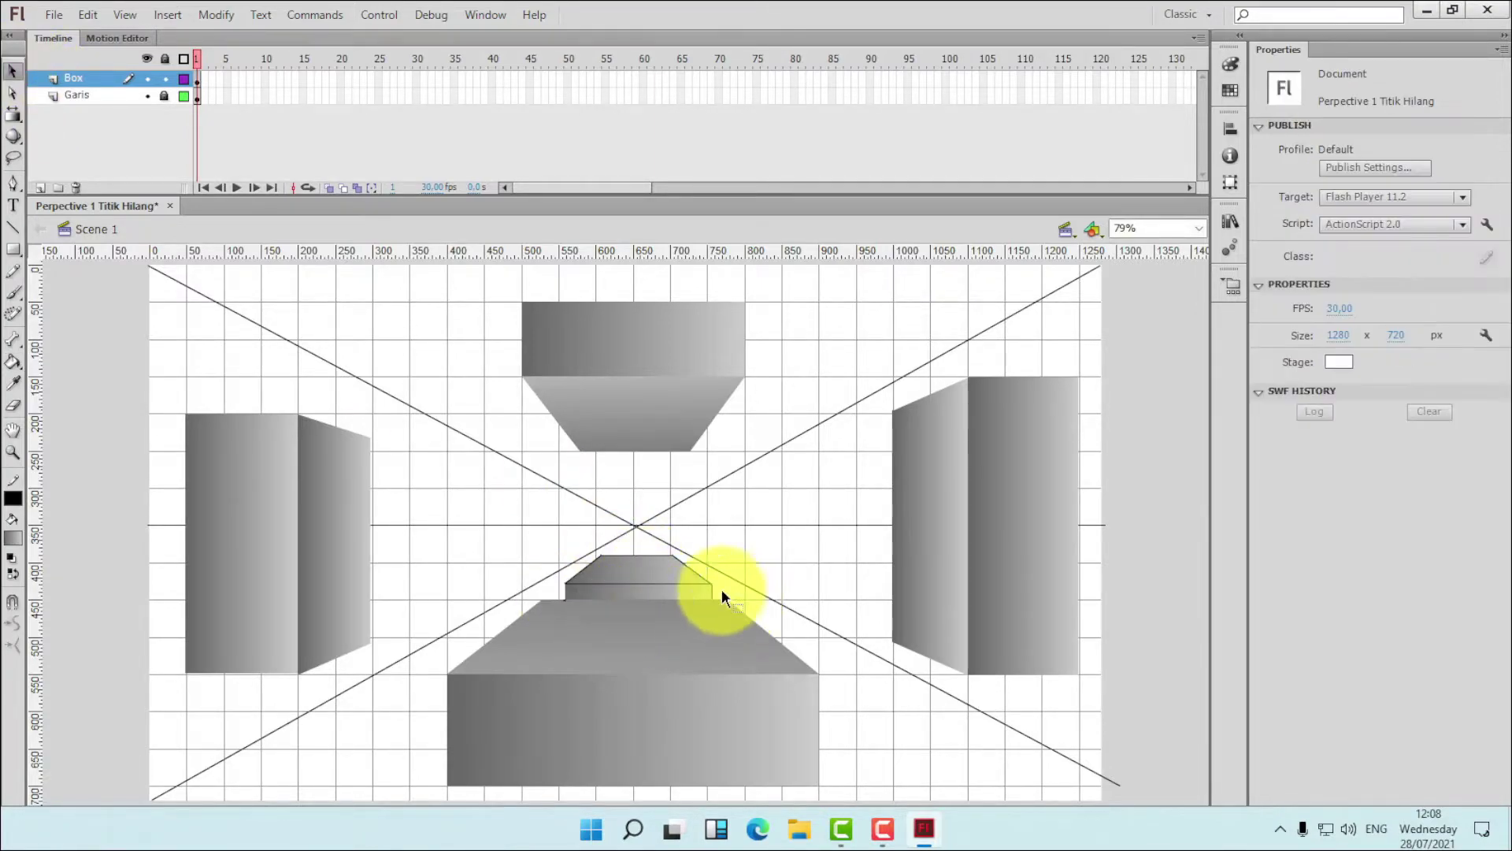
pyautogui.moveTo(630, 571); pyautogui.dragTo(787, 642)
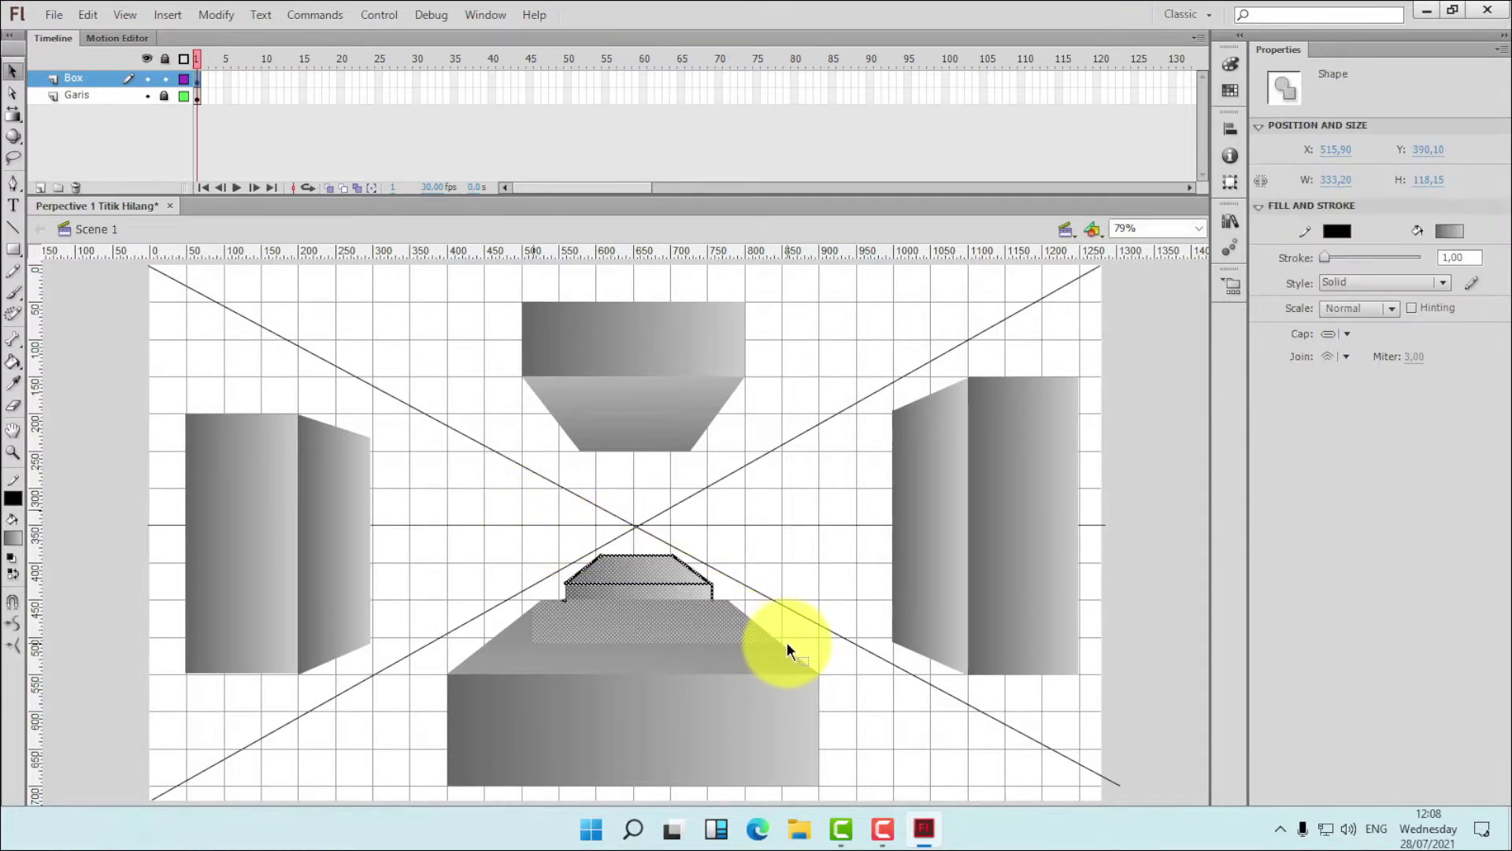
pyautogui.click(21, 503)
pyautogui.click(275, 517)
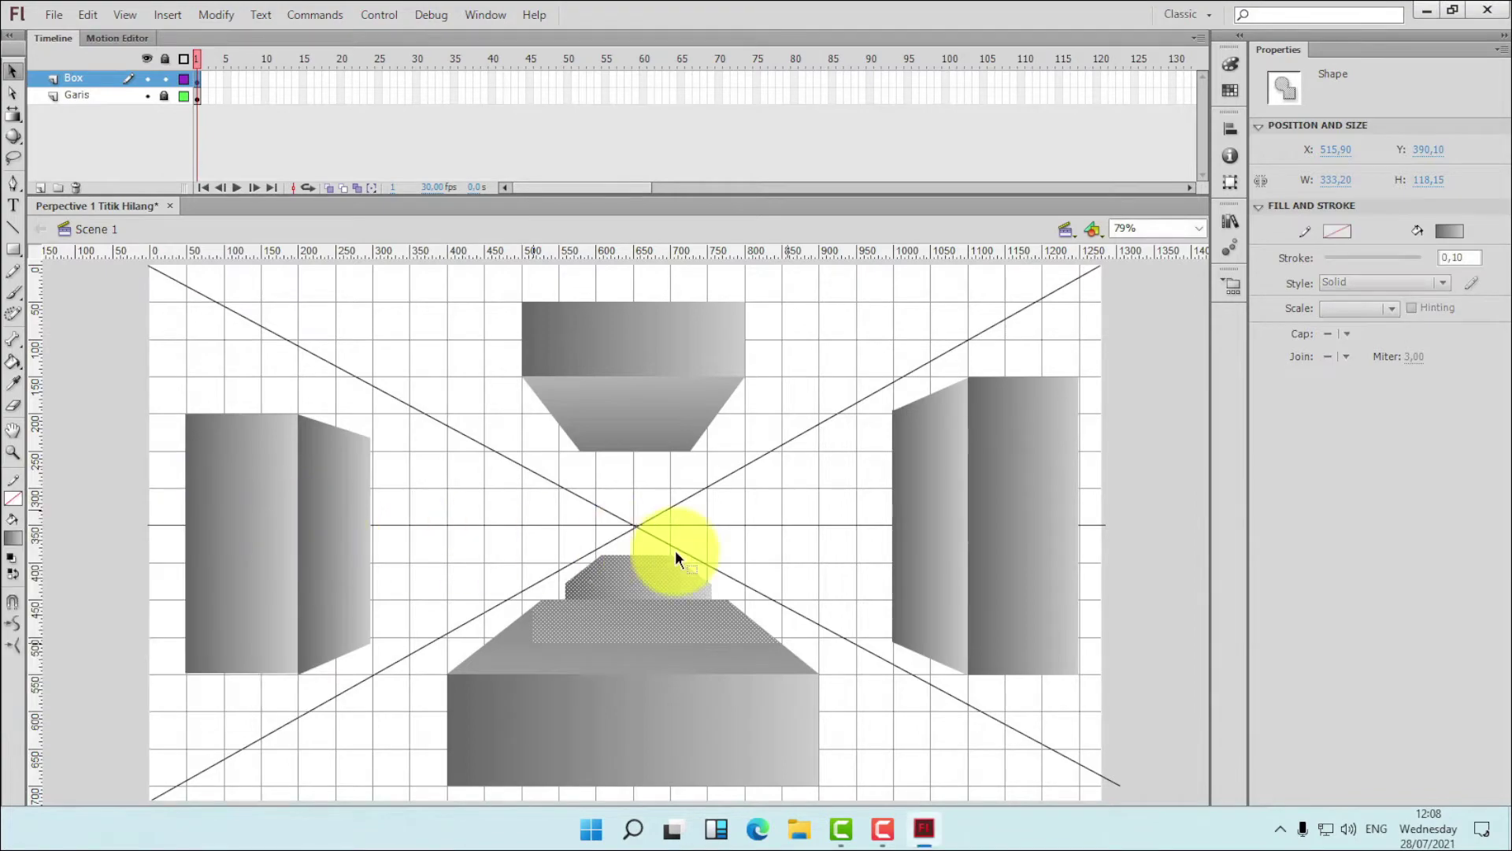
pyautogui.click(802, 527)
# - Select the small box's front face and adjust the small box's shading with the Gradient Transform tool
pyautogui.click(646, 585)
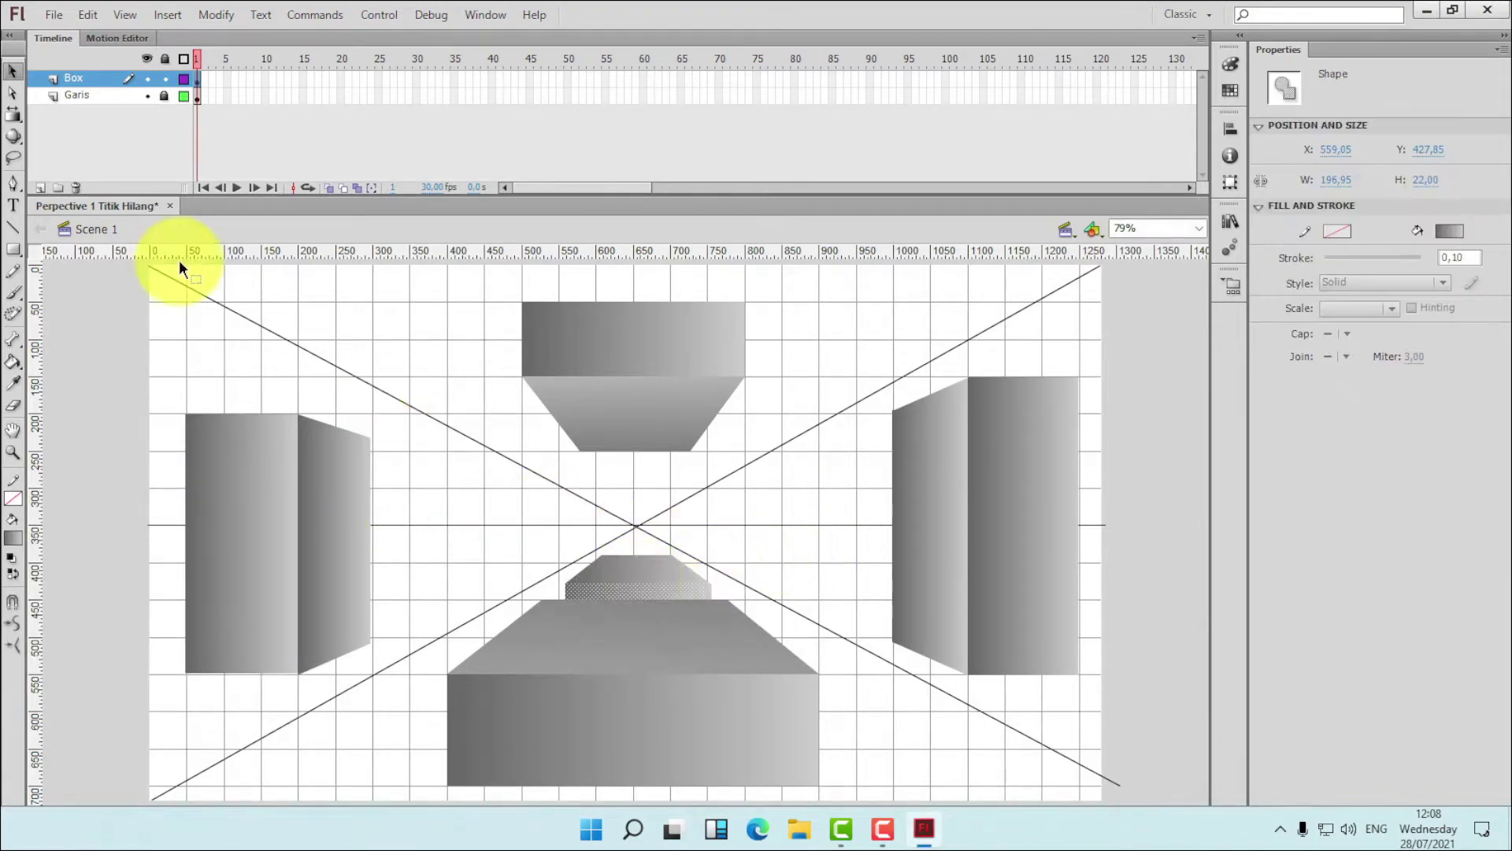
pyautogui.click(14, 115)
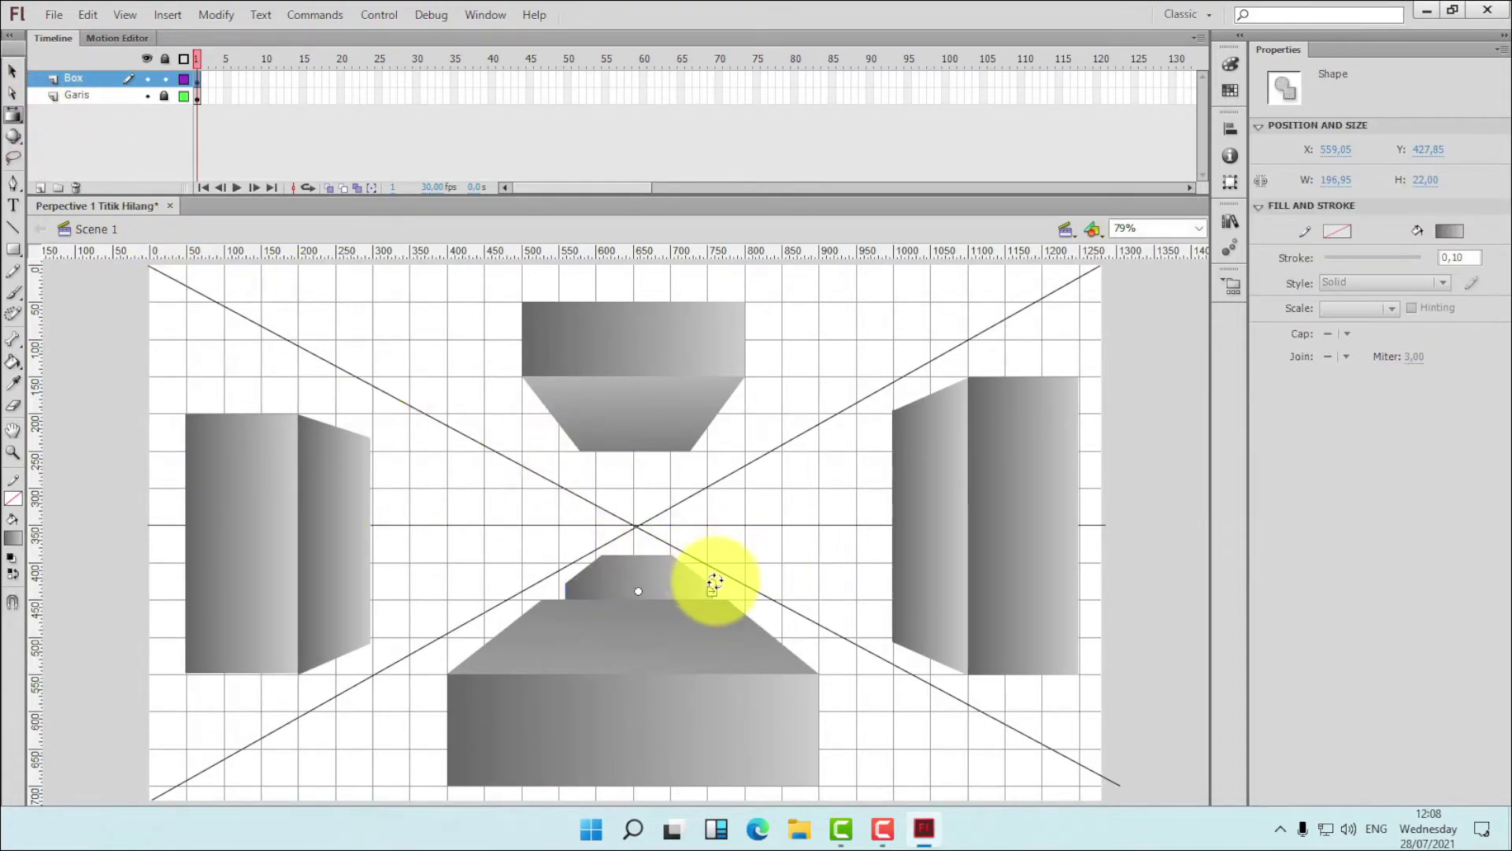
pyautogui.moveTo(643, 559); pyautogui.dragTo(640, 545)
pyautogui.click(13, 72)
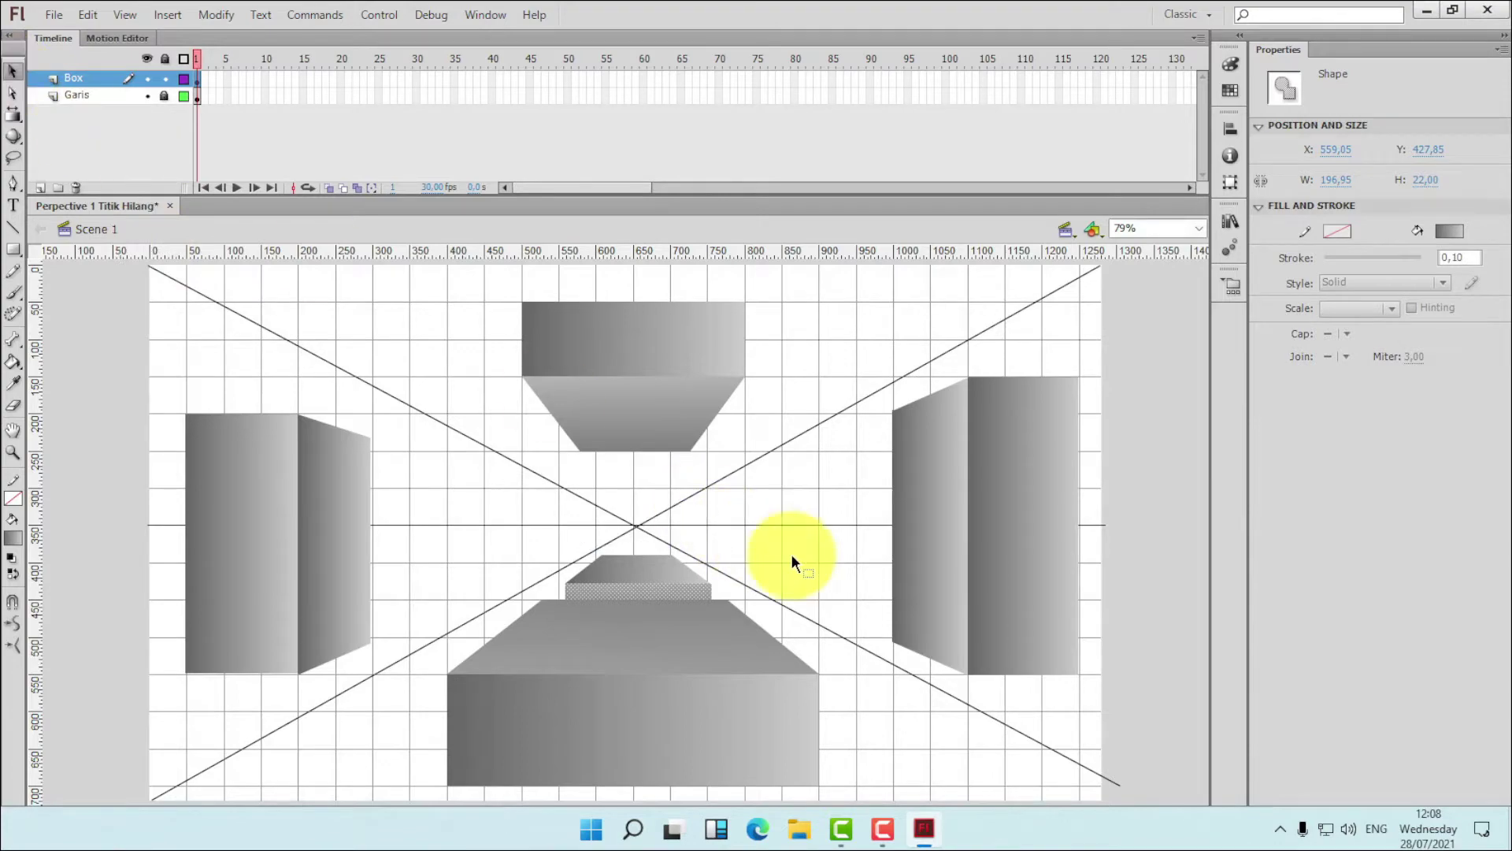
pyautogui.click(807, 561)
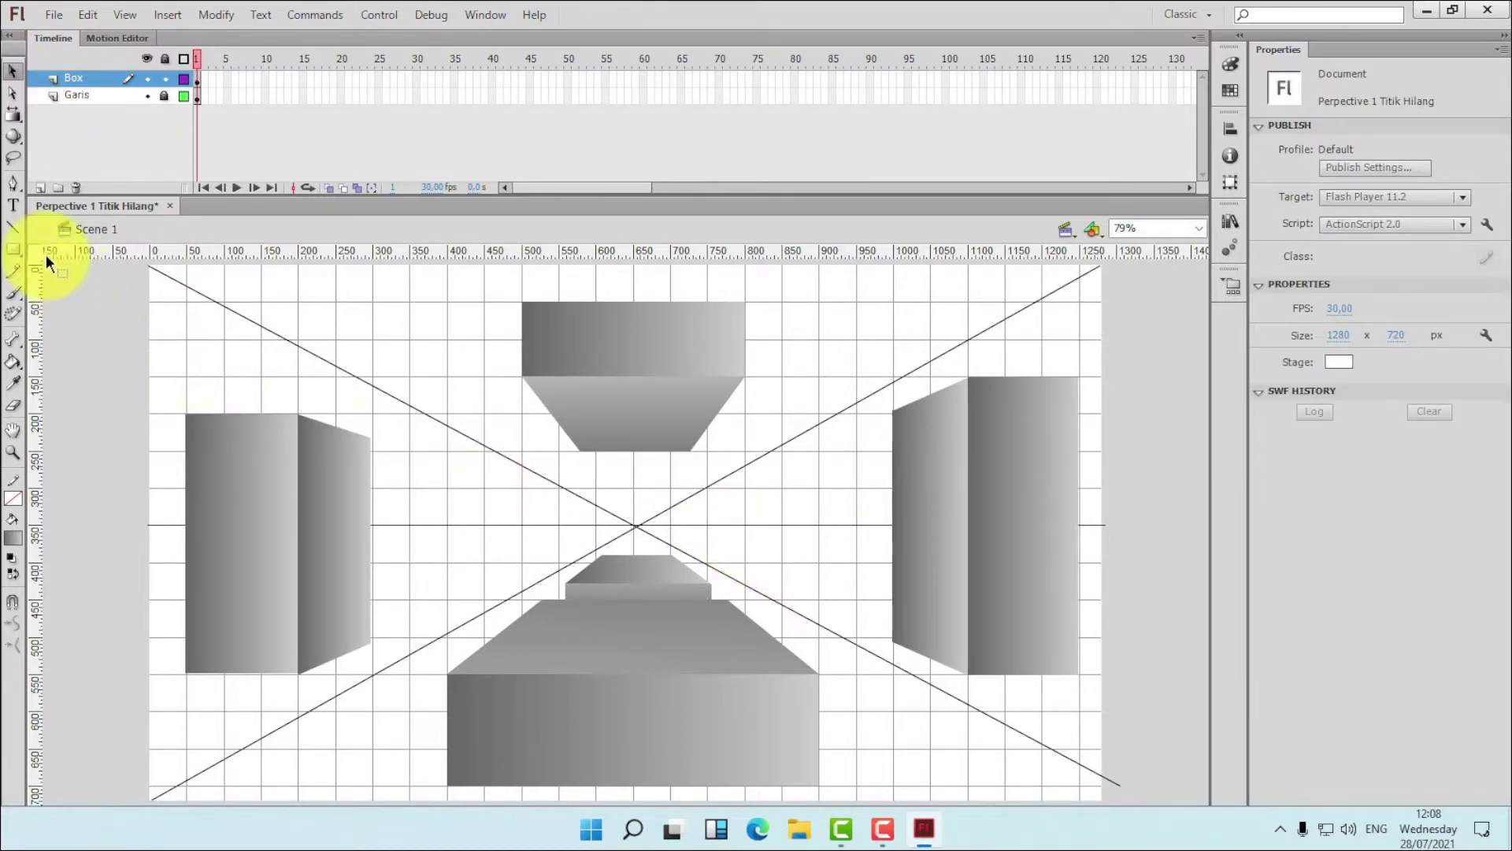
# - Draw two lines from the vanishing point to the upper and lower inner front corners of the left box
pyautogui.click(13, 227)
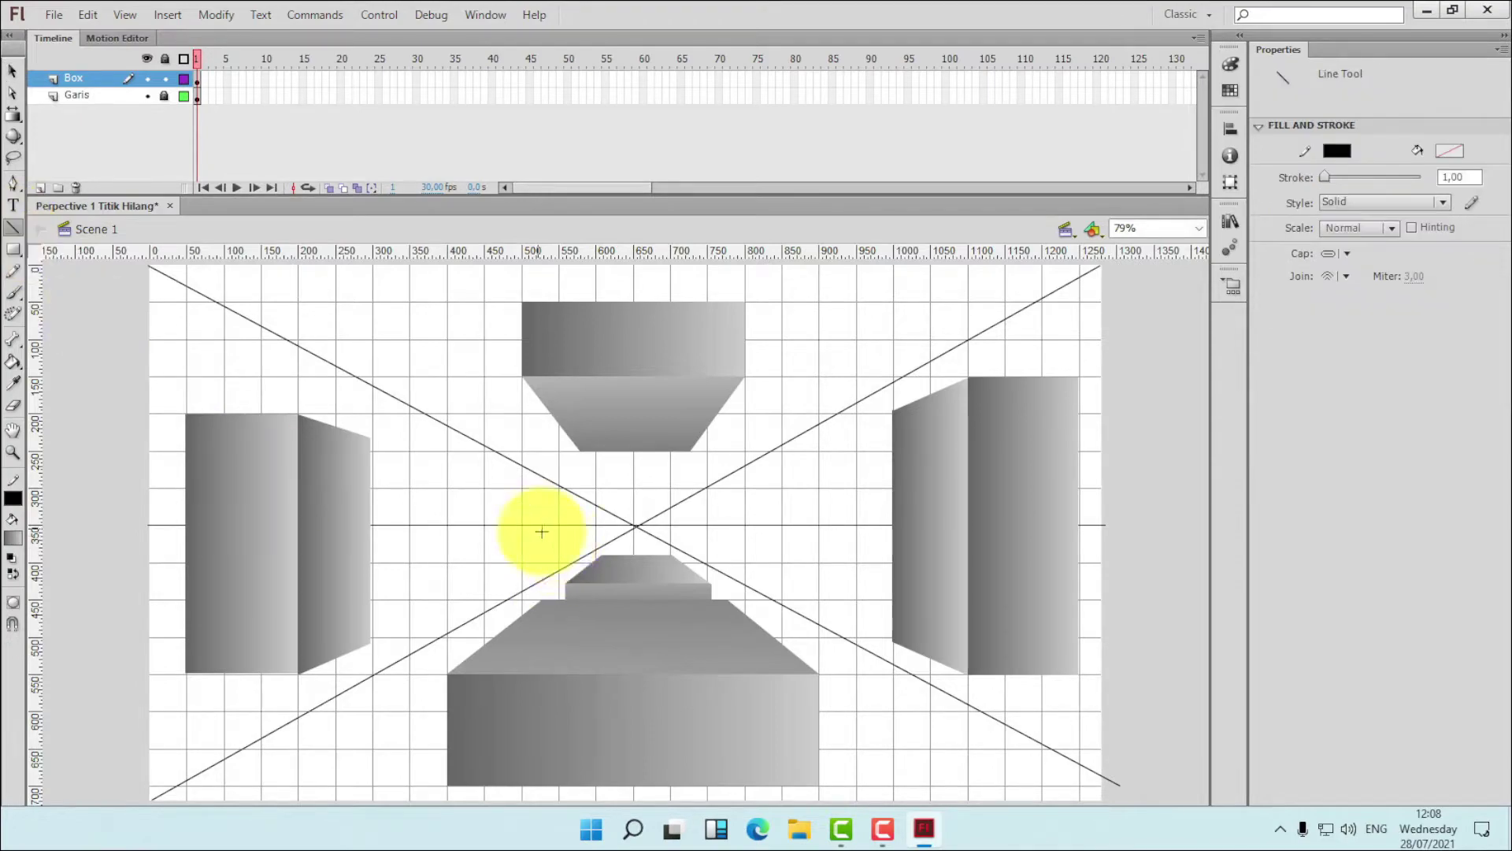
pyautogui.moveTo(634, 524); pyautogui.dragTo(409, 449)
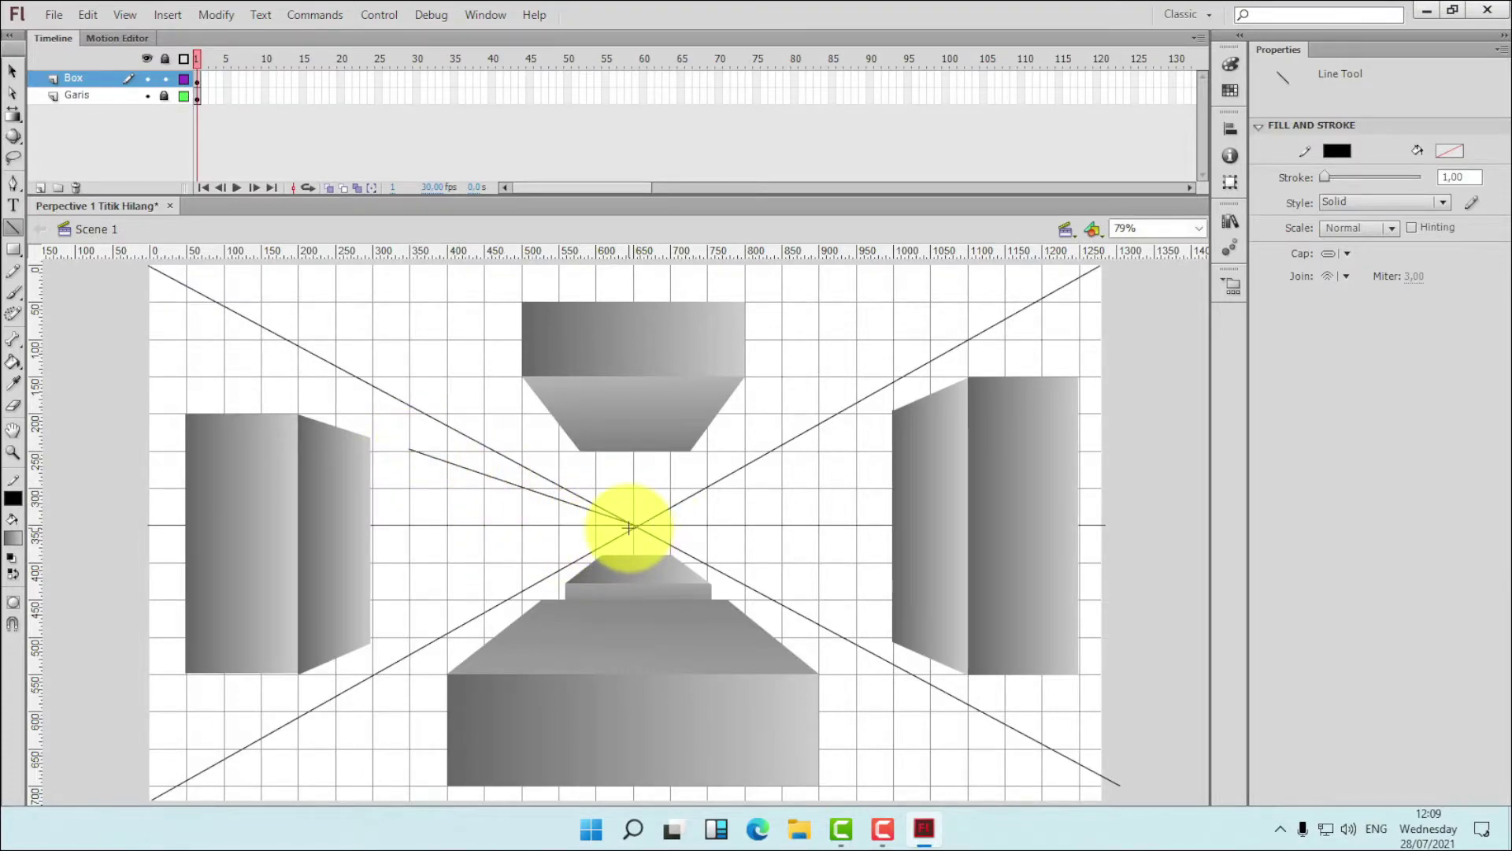
pyautogui.hotkey('ctrl', 'z')
pyautogui.moveTo(634, 526); pyautogui.dragTo(299, 414)
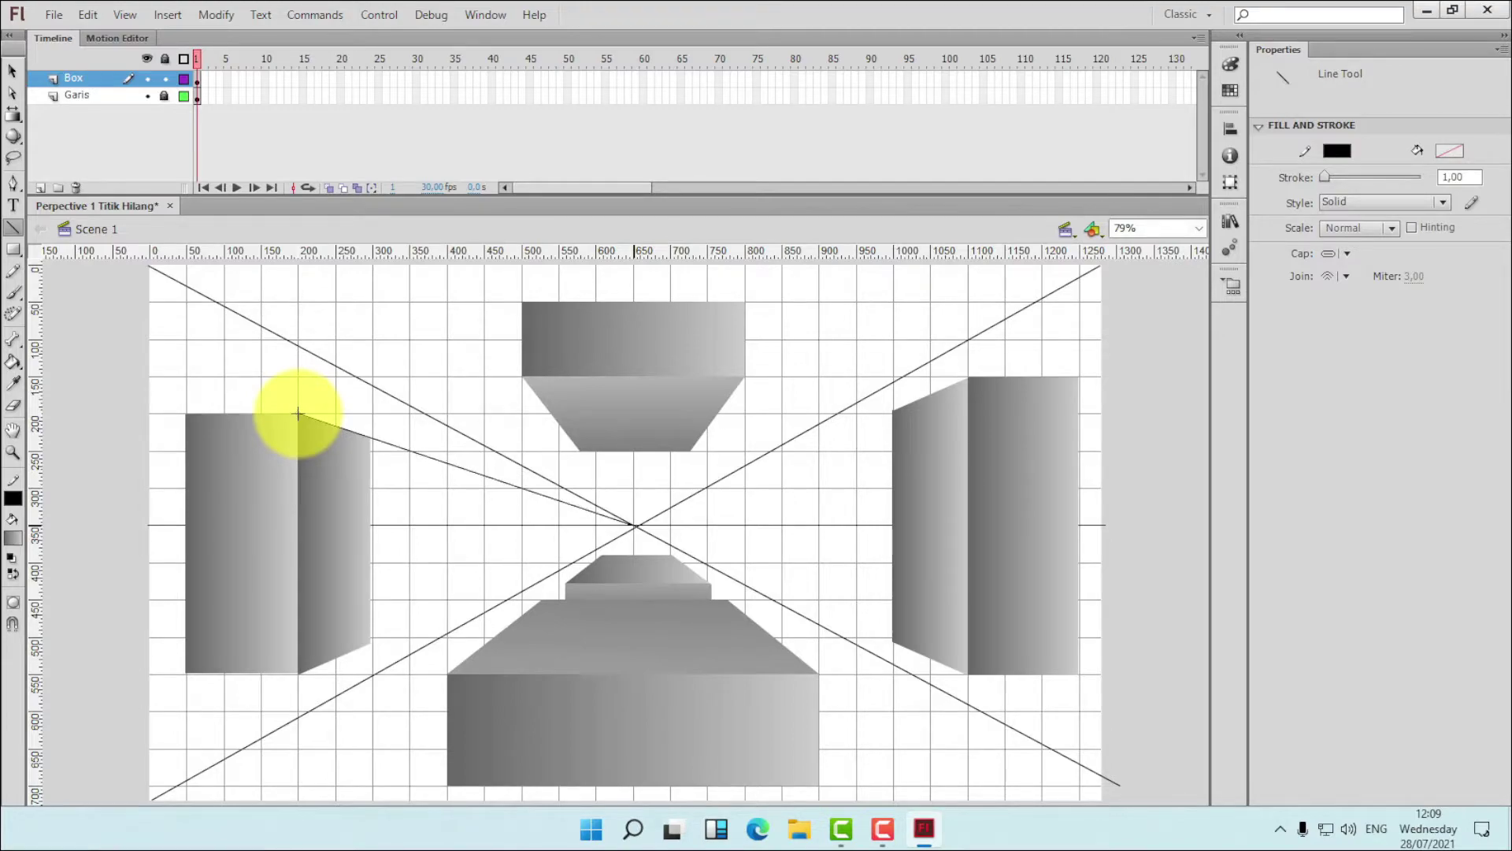
pyautogui.moveTo(636, 529); pyautogui.dragTo(298, 672)
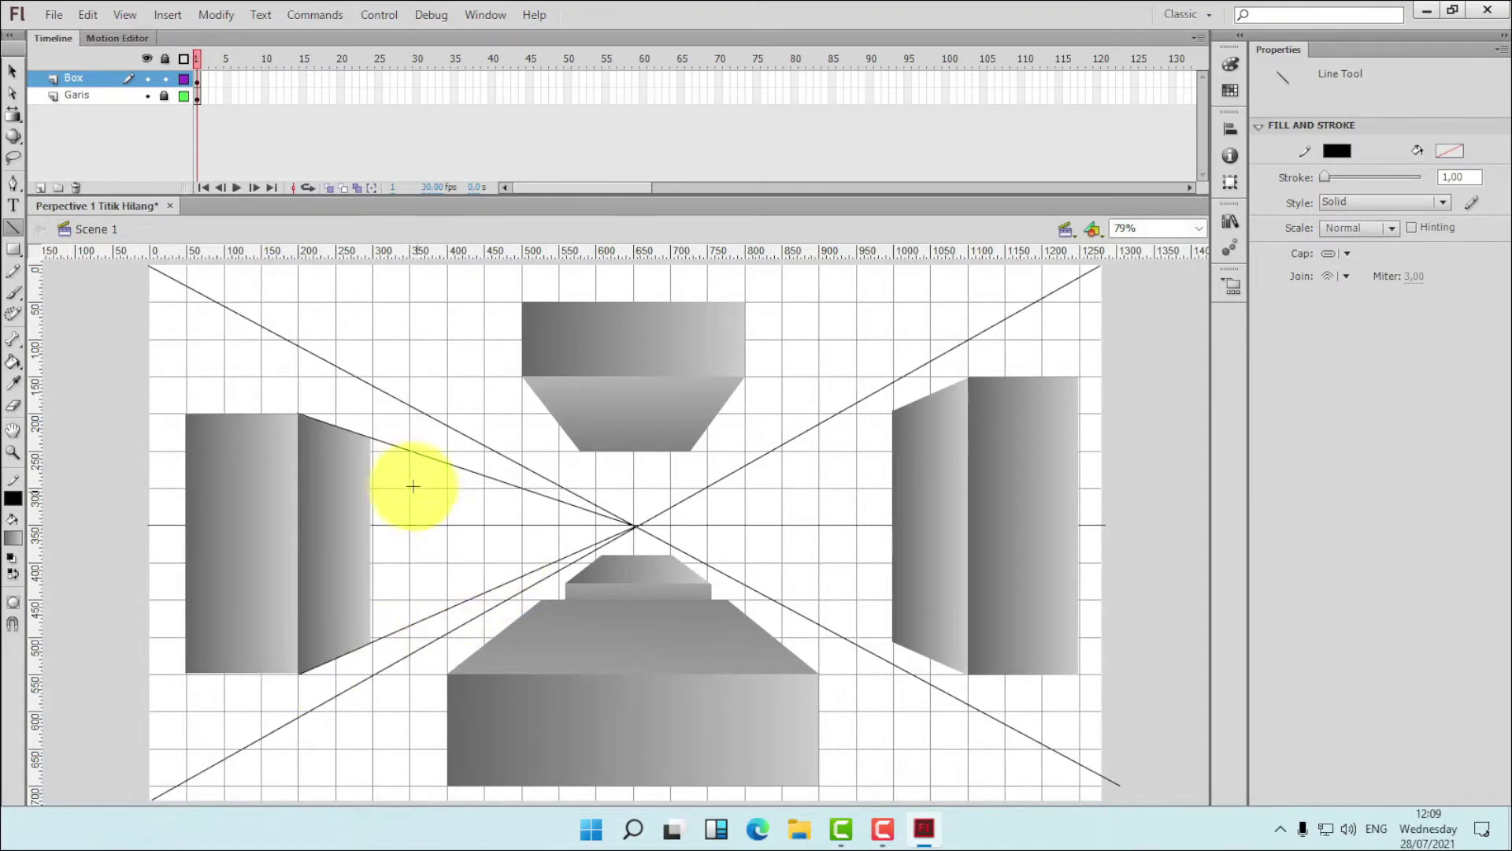
# - Draw vertical lines between the two converging lines at about 325, 450, 475 and 550 px on the horizontal ruler
pyautogui.moveTo(390, 444); pyautogui.dragTo(393, 624)
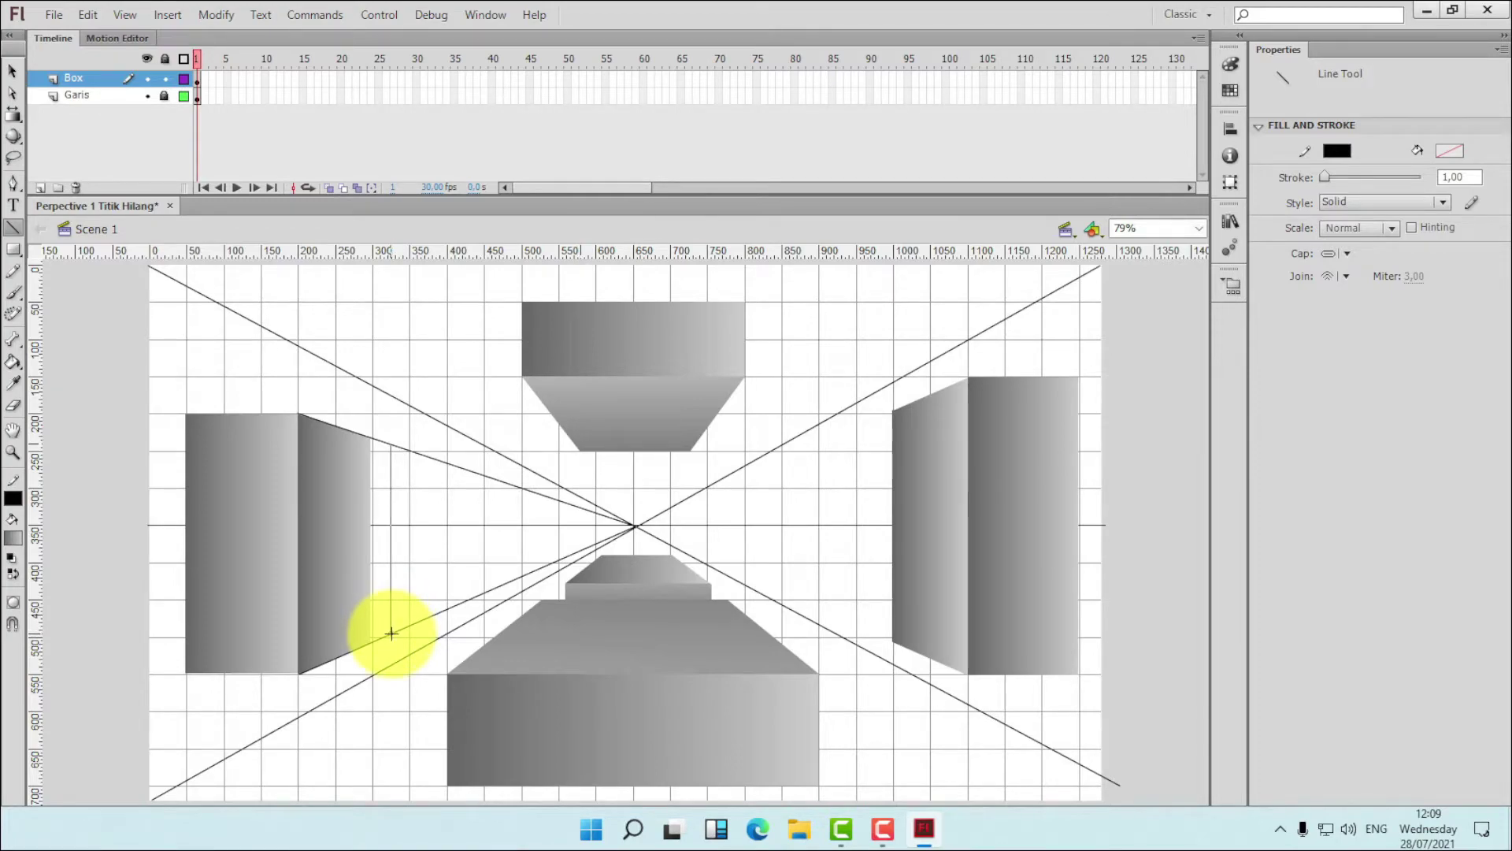
pyautogui.moveTo(391, 445)
pyautogui.mouseDown()
pyautogui.moveTo(496, 481)
pyautogui.moveTo(486, 591)
pyautogui.mouseUp()
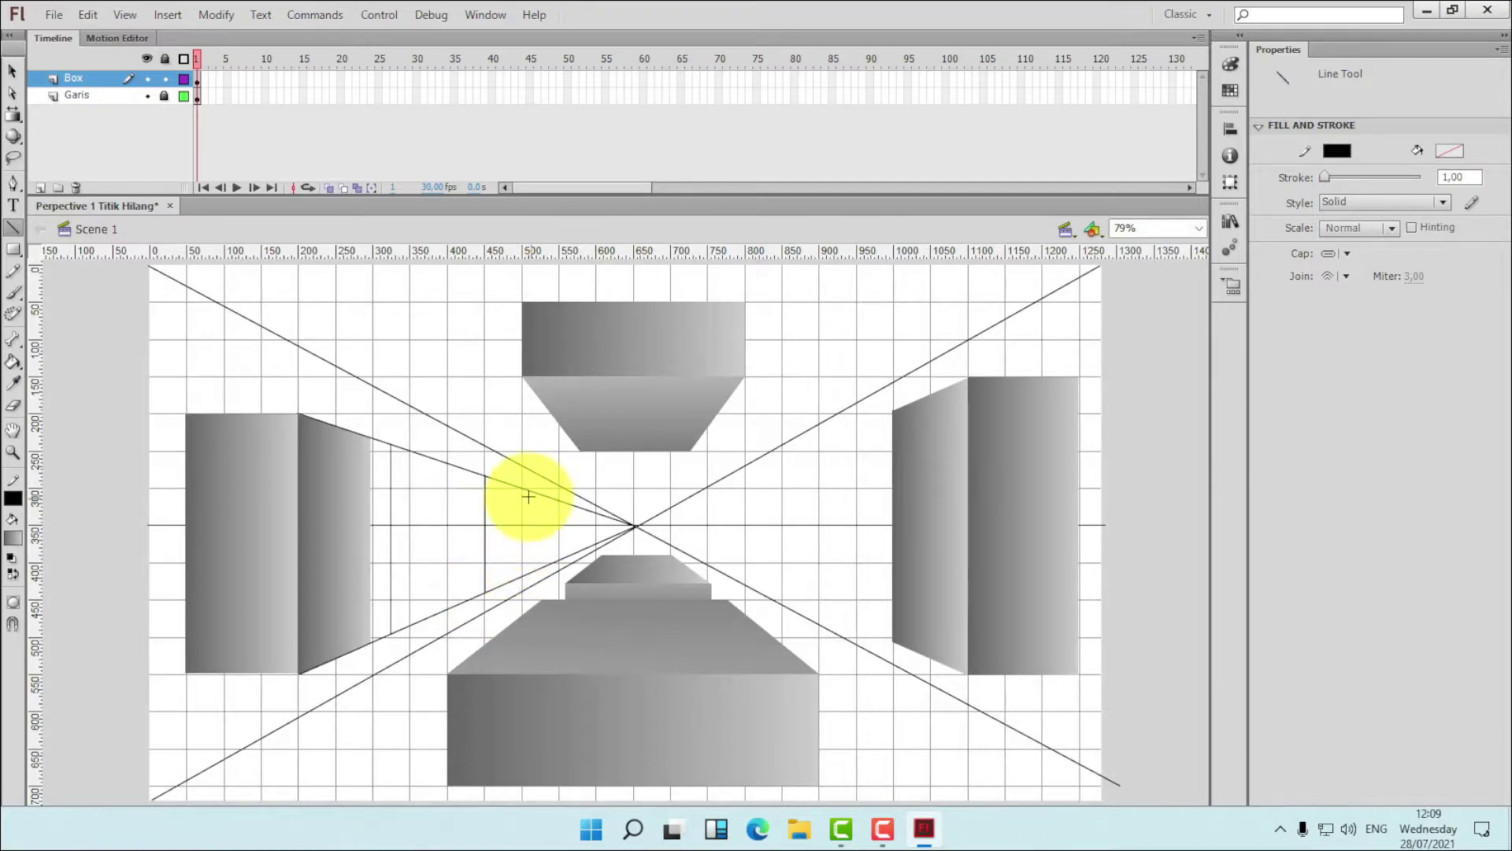
pyautogui.moveTo(503, 482); pyautogui.dragTo(503, 585)
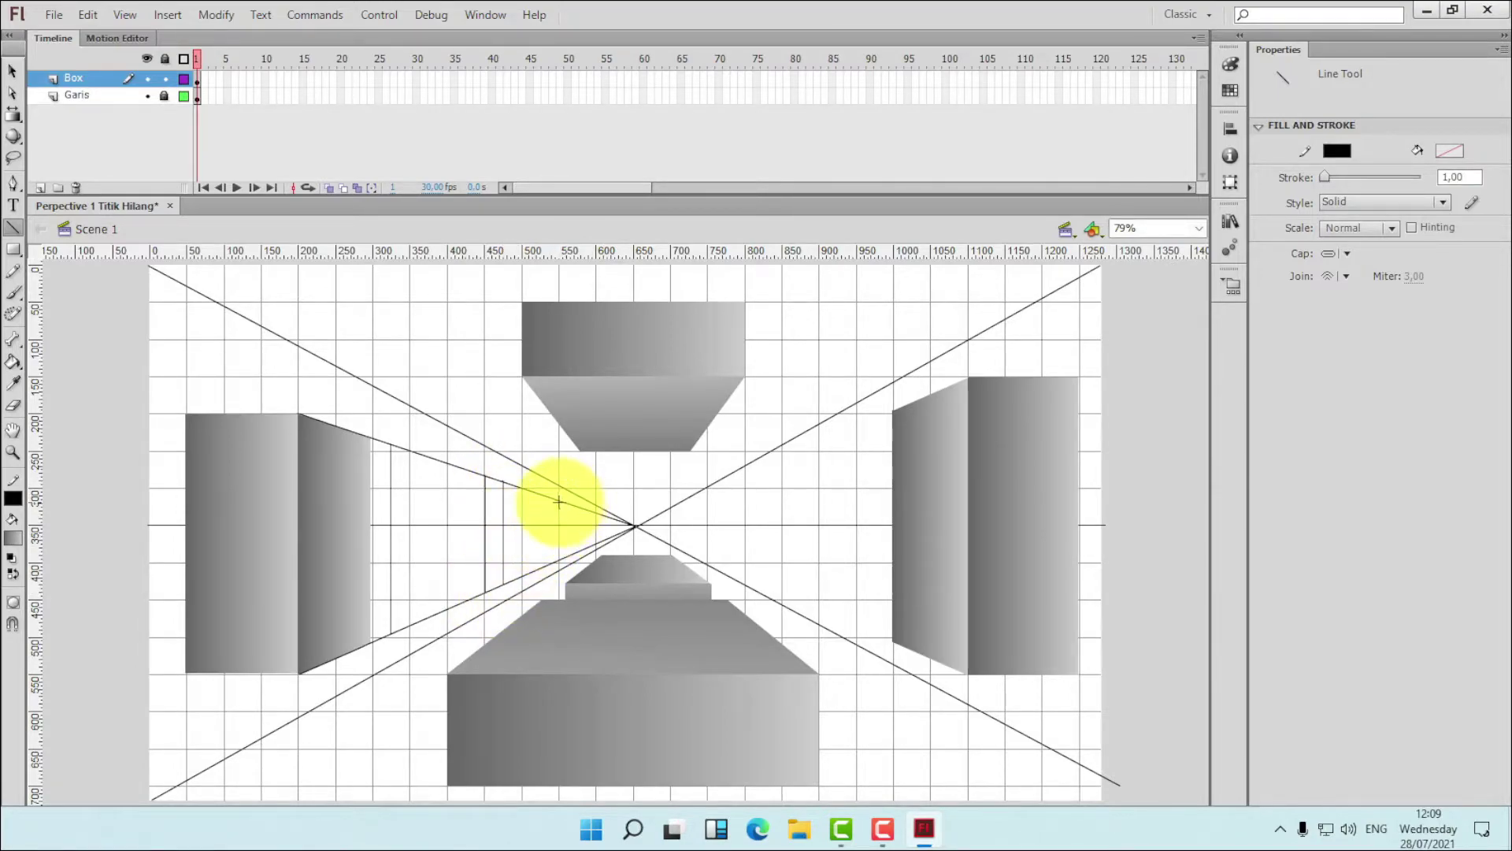
pyautogui.moveTo(559, 500); pyautogui.dragTo(559, 560)
# - Select the left box's side face with its adjoining lines and nudge the selection slightly leftward
pyautogui.click(13, 71)
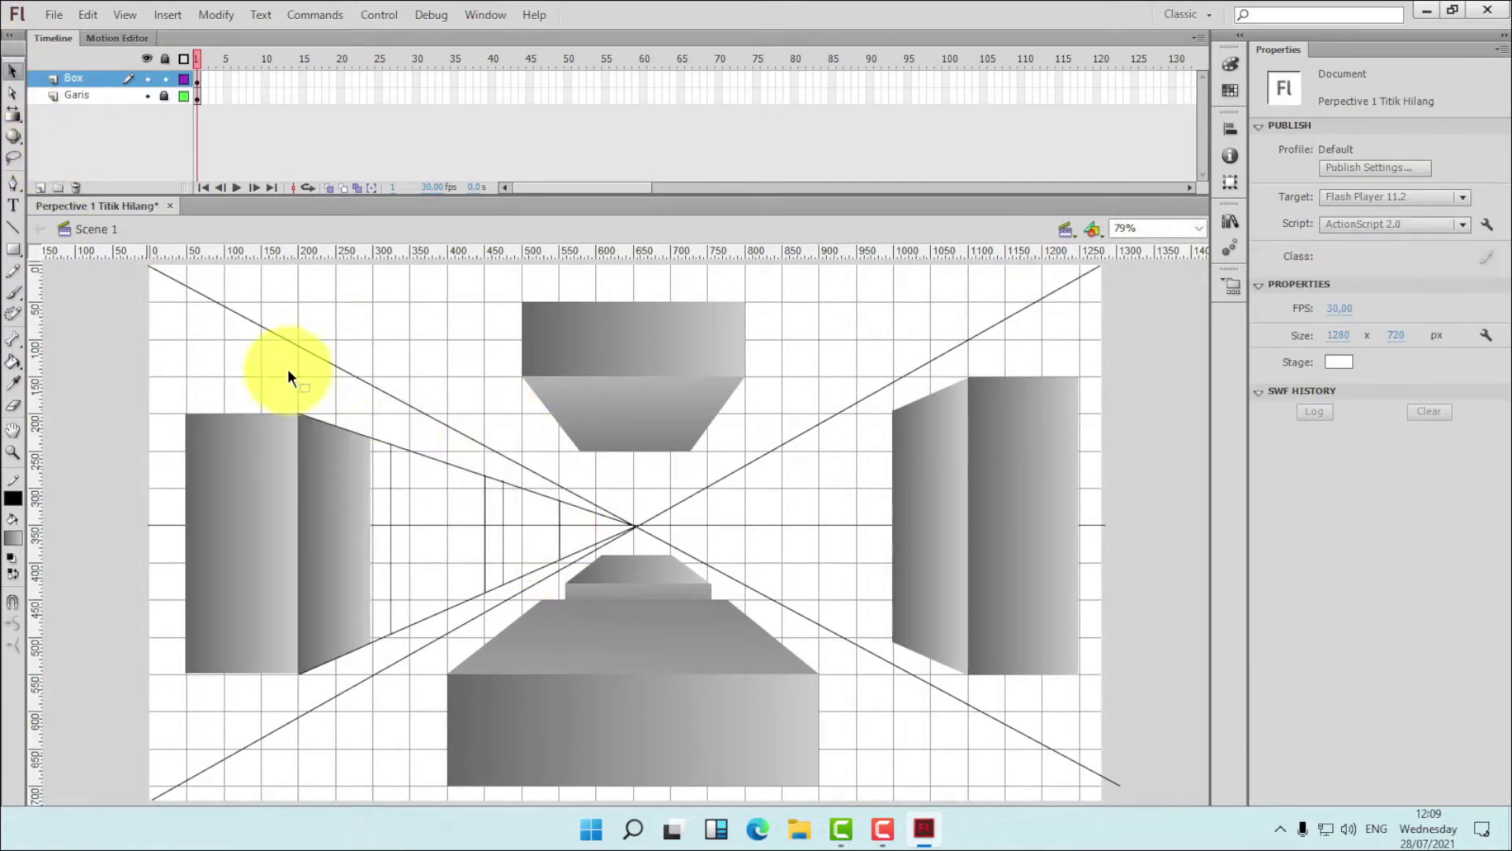
pyautogui.moveTo(361, 668); pyautogui.dragTo(390, 690)
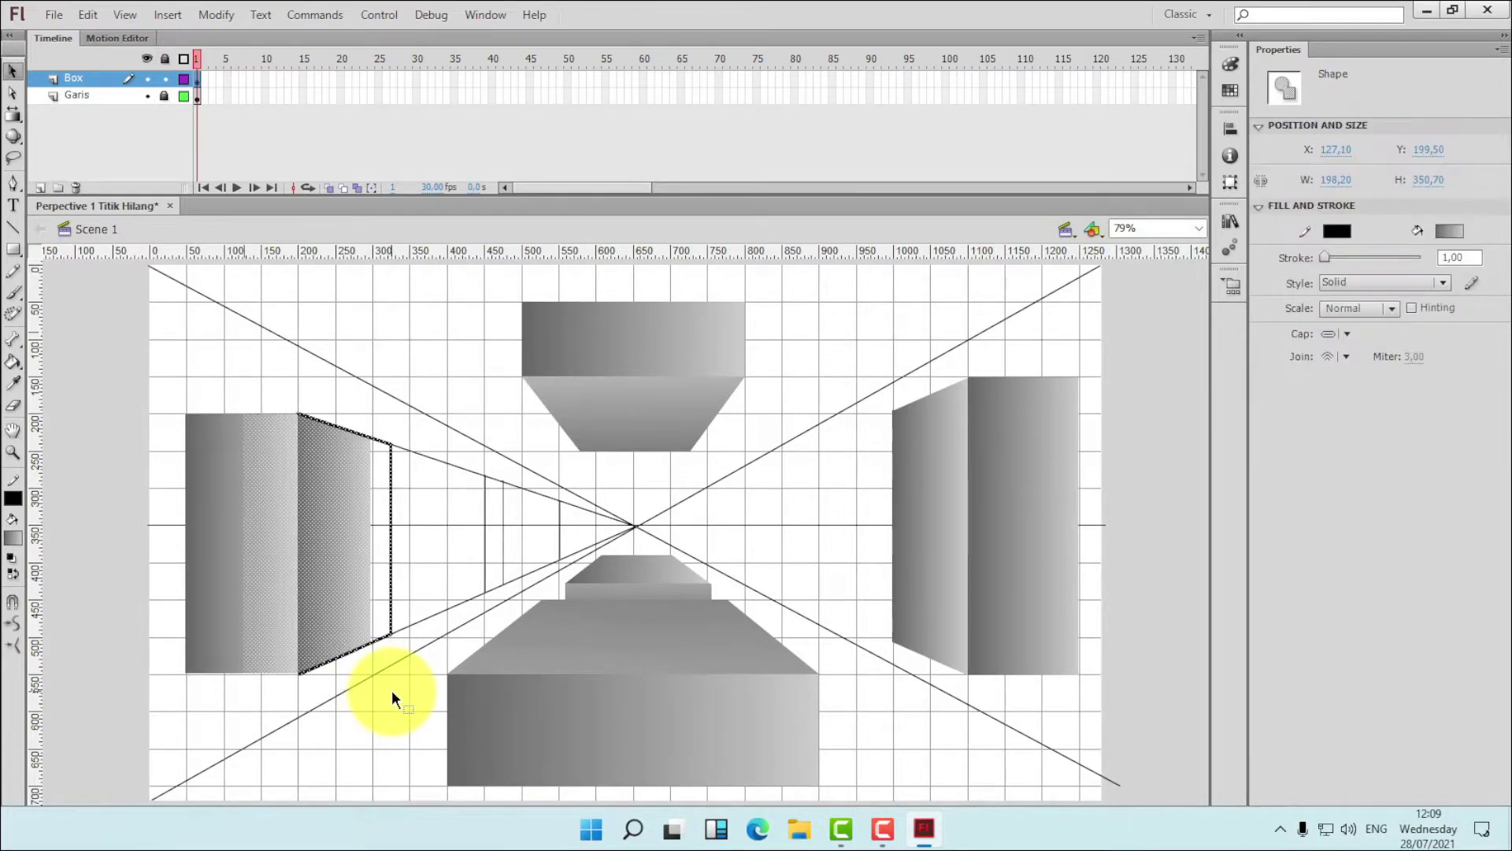
pyautogui.press('Left')
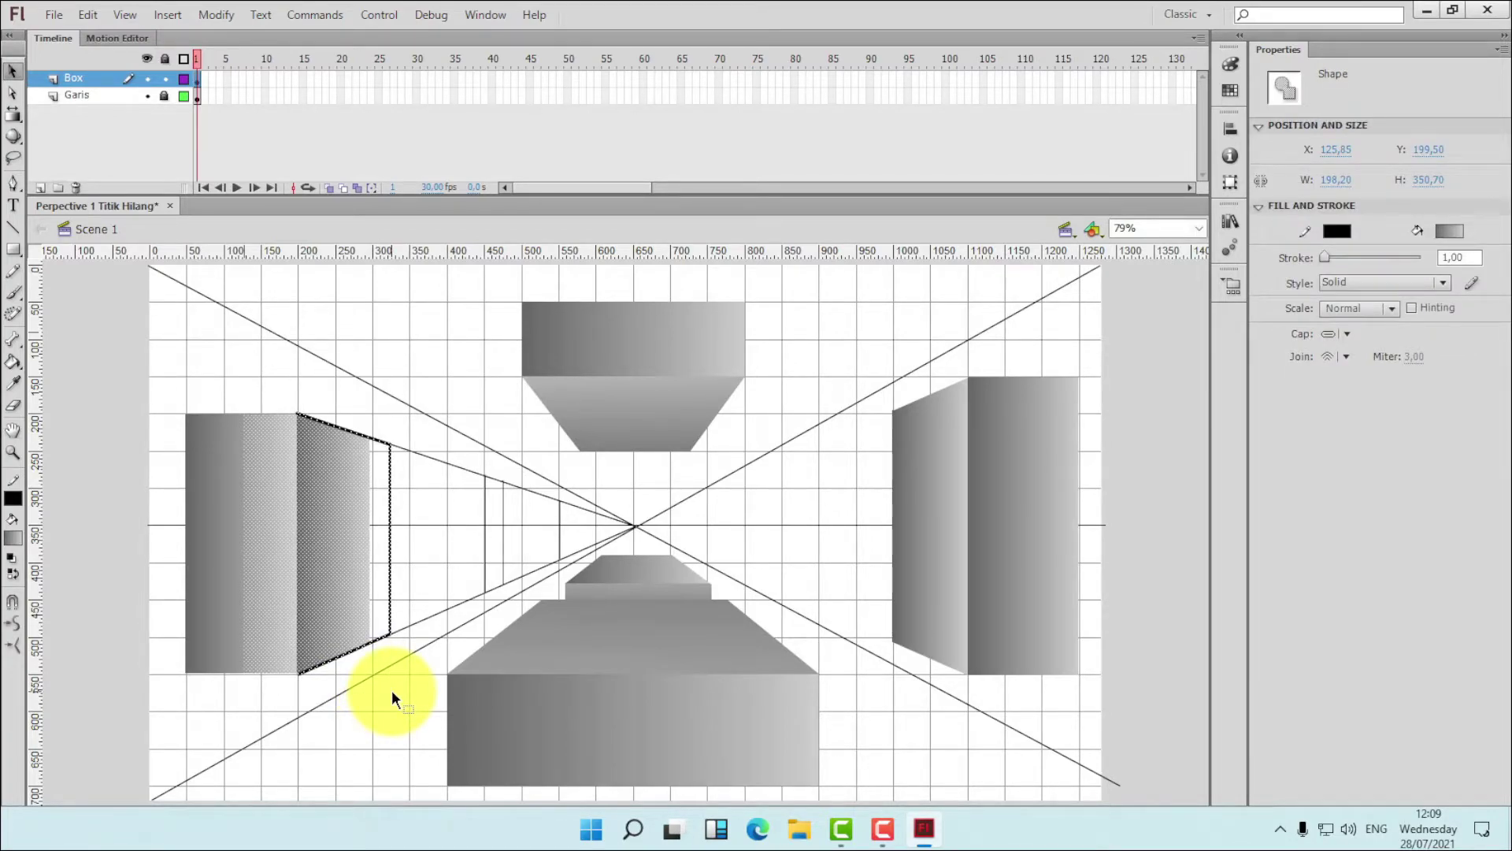
pyautogui.press('Delete')
pyautogui.hotkey('ctrl', 'z')
pyautogui.click(391, 689)
pyautogui.click(336, 424)
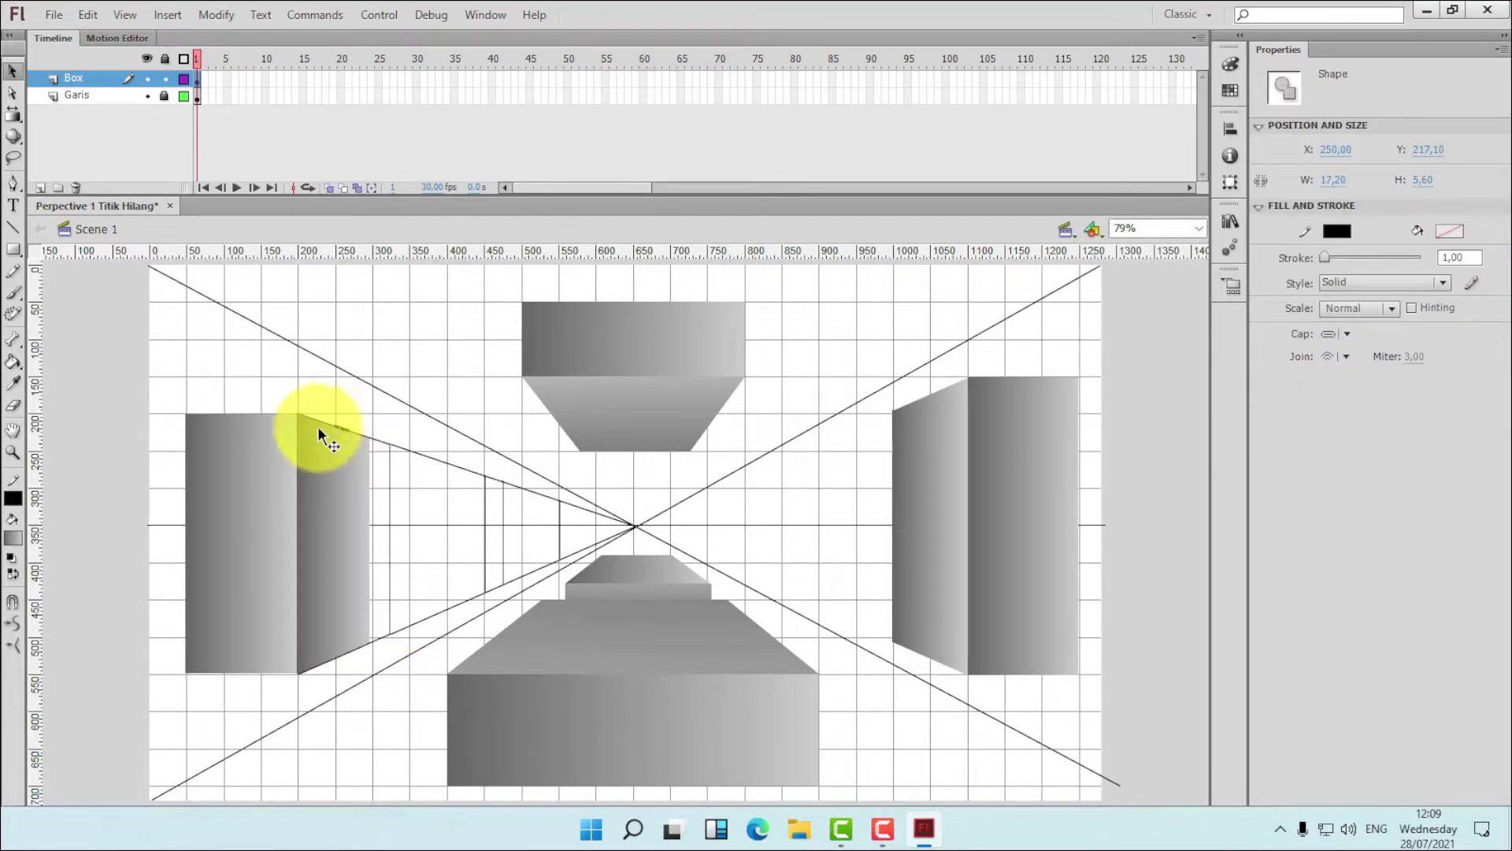
pyautogui.click(433, 489)
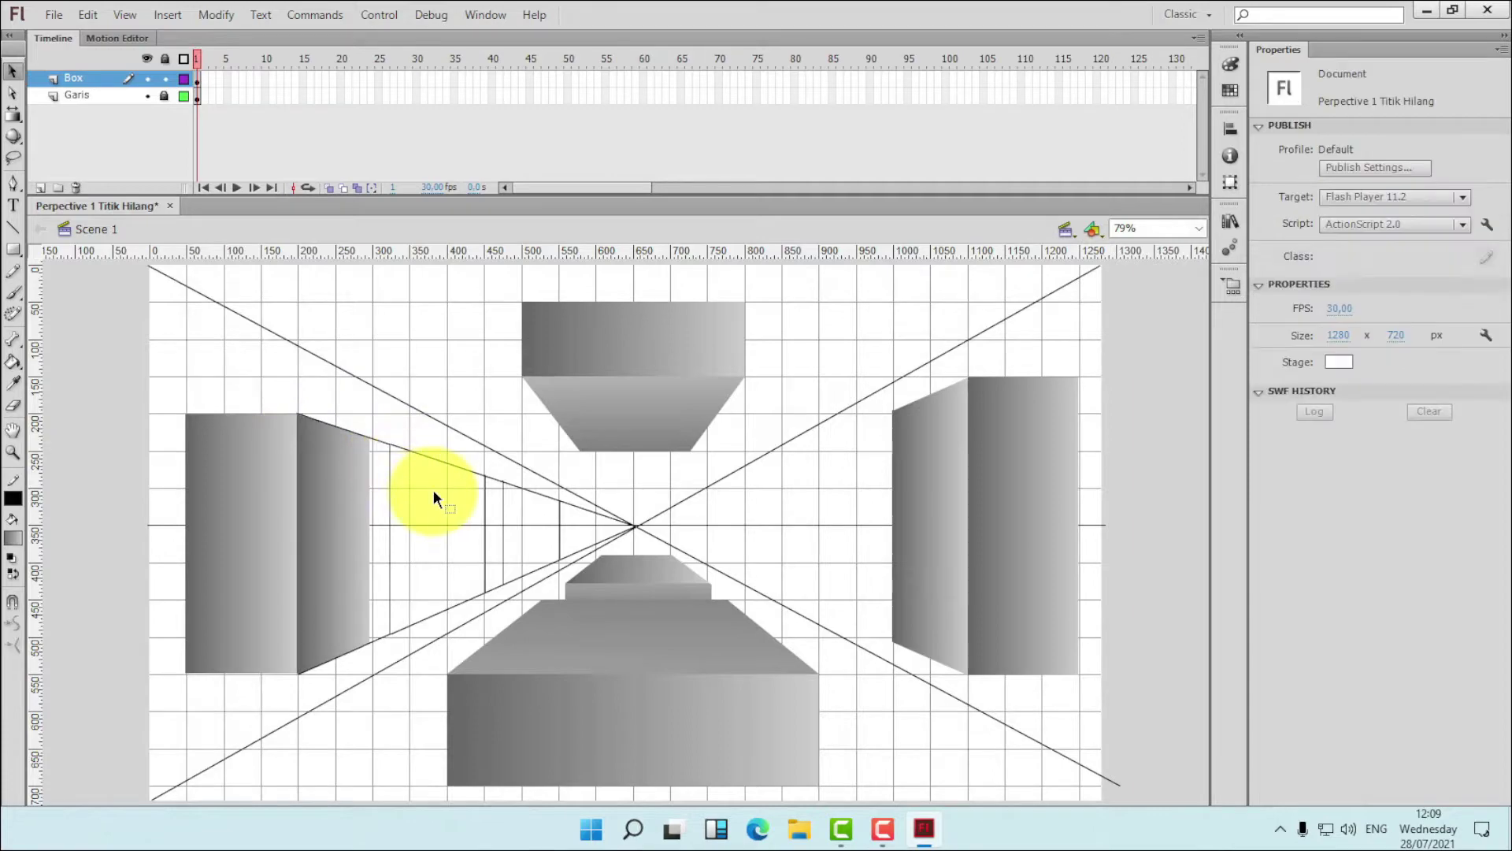
# - Draw short horizontal lines from the vertical at about 325 px to the left box, closing the second box's front face above and below
pyautogui.click(14, 228)
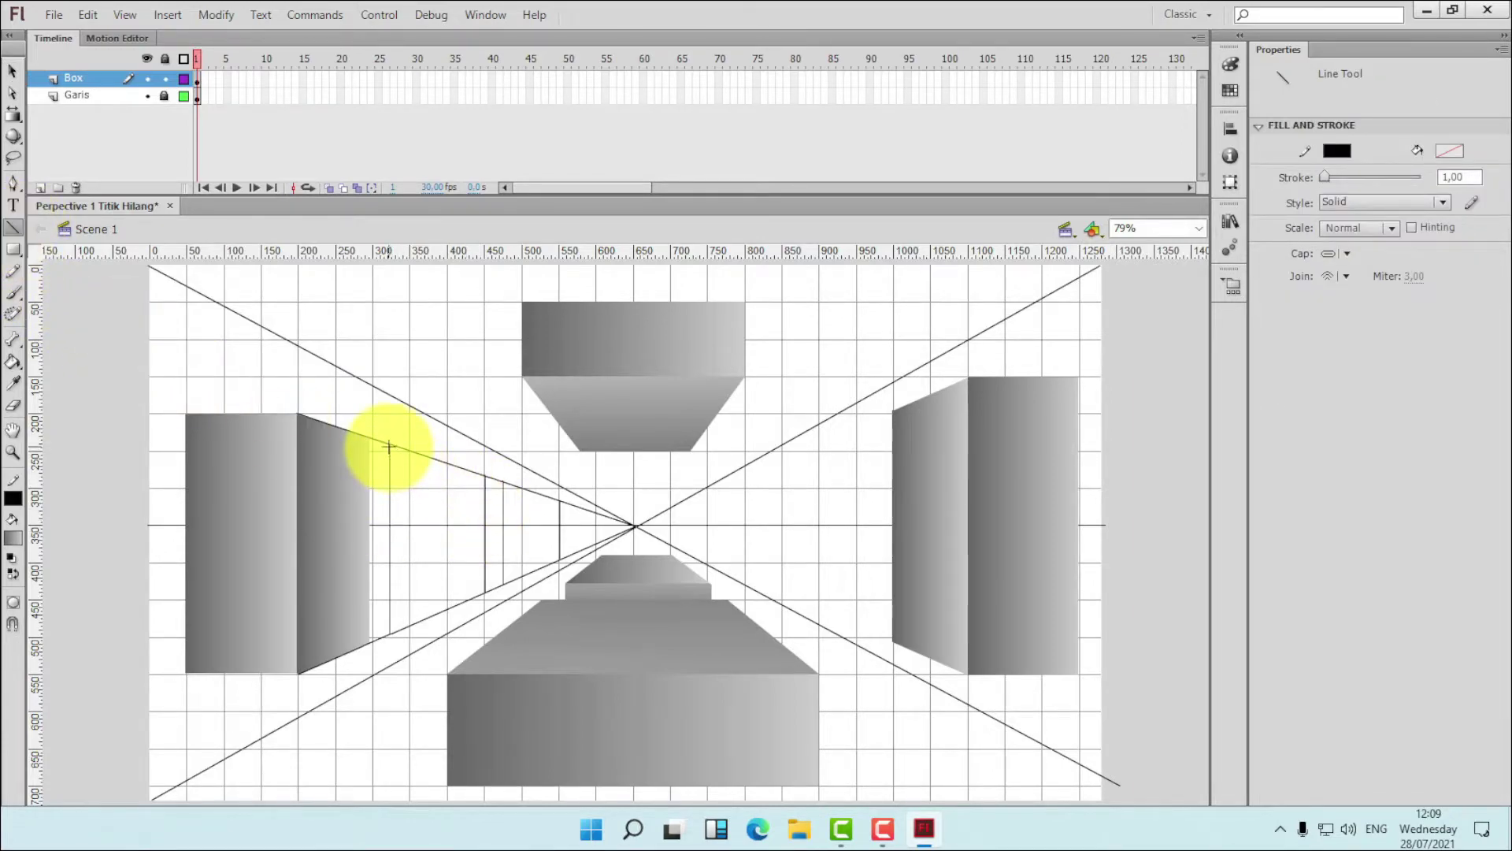
pyautogui.moveTo(388, 444); pyautogui.dragTo(371, 447)
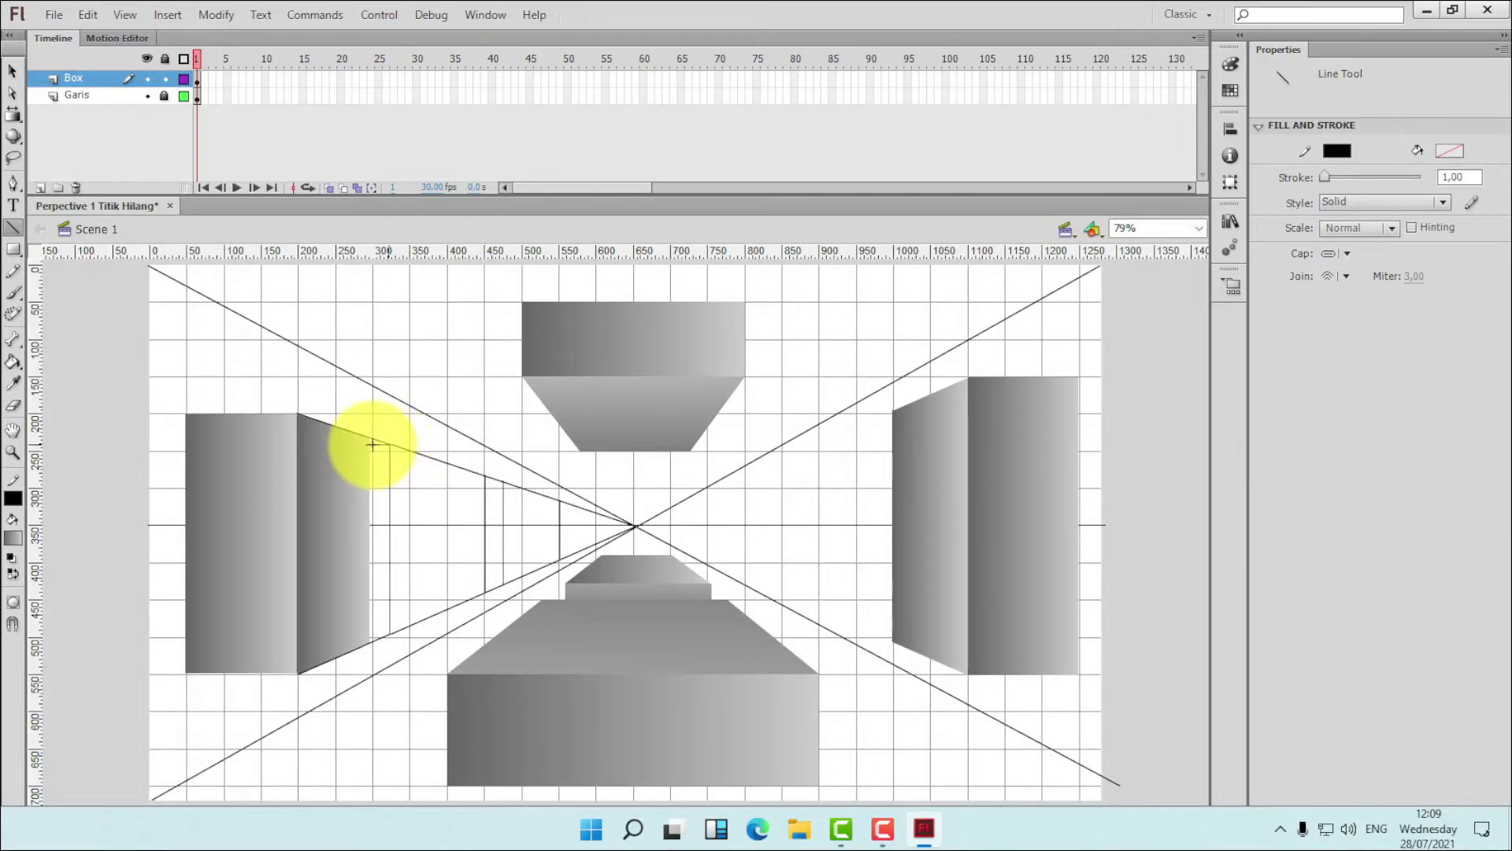
pyautogui.moveTo(371, 444); pyautogui.dragTo(373, 445)
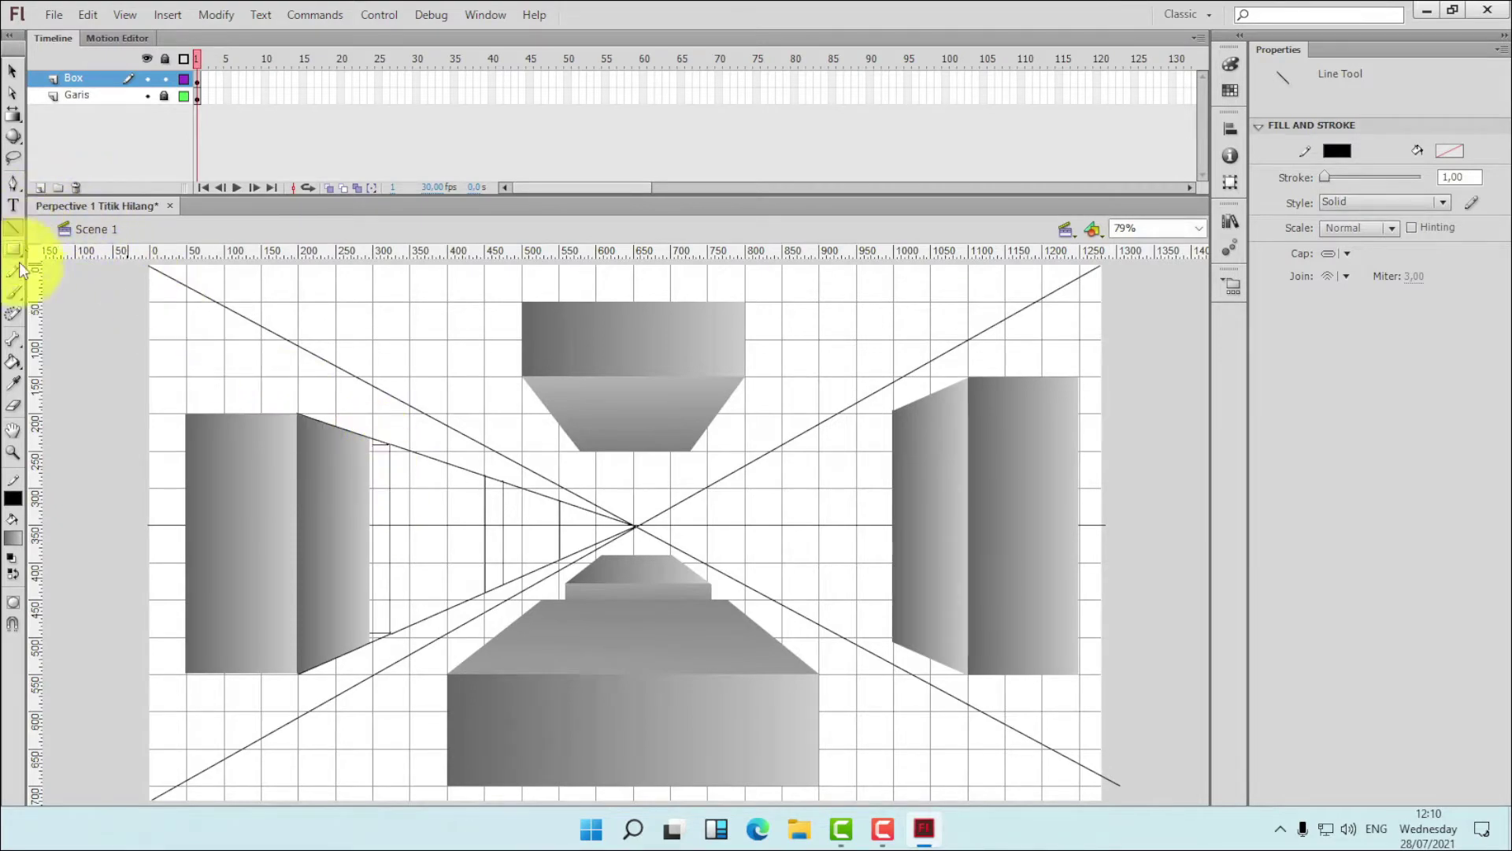
# - Extend the second box's short upper edge line so that it meets the left box's side face
pyautogui.click(13, 451)
pyautogui.click(386, 449)
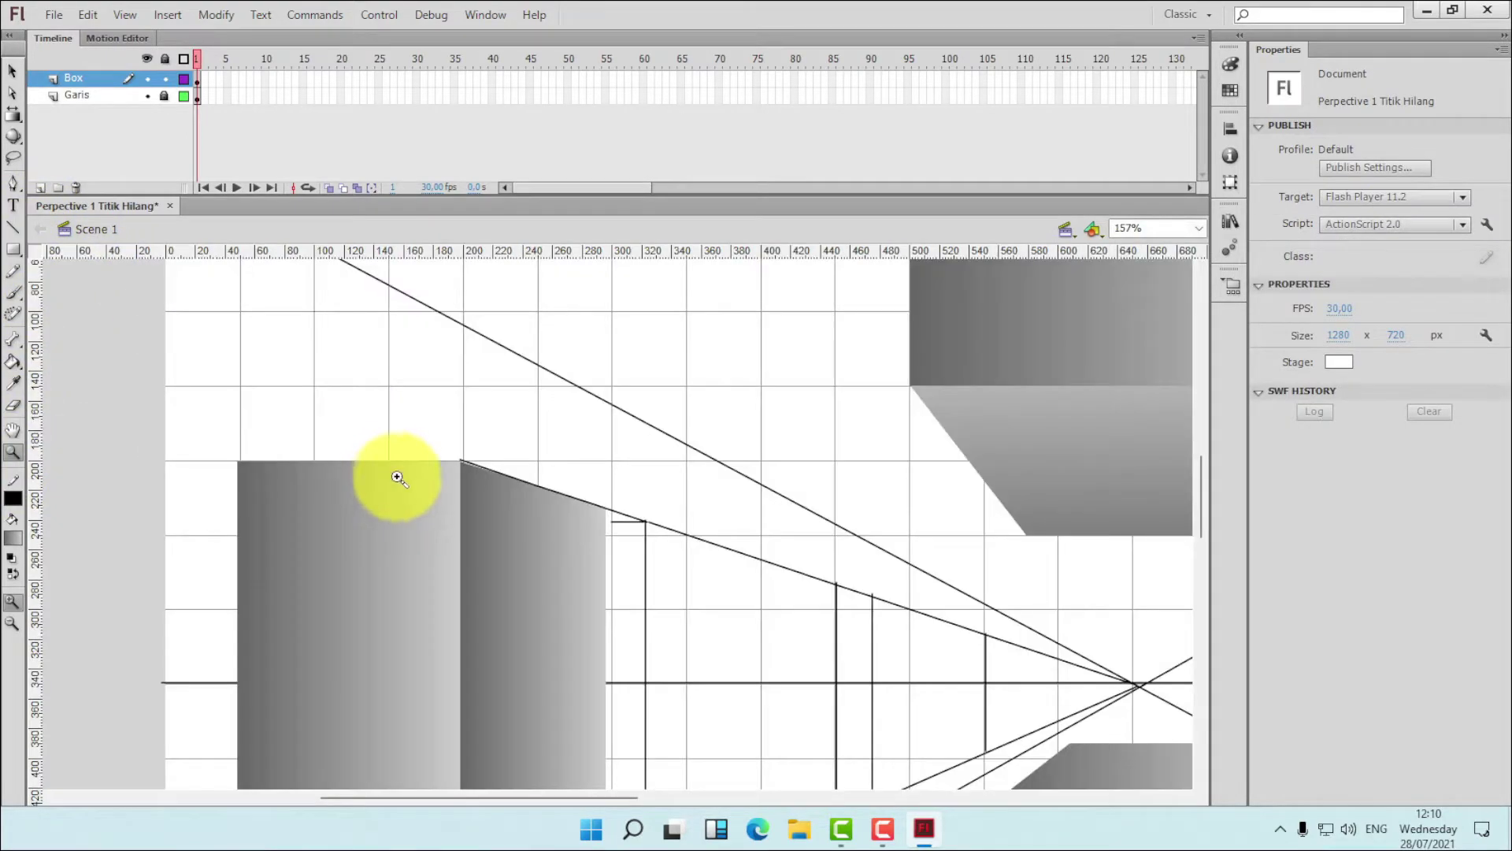
pyautogui.click(626, 564)
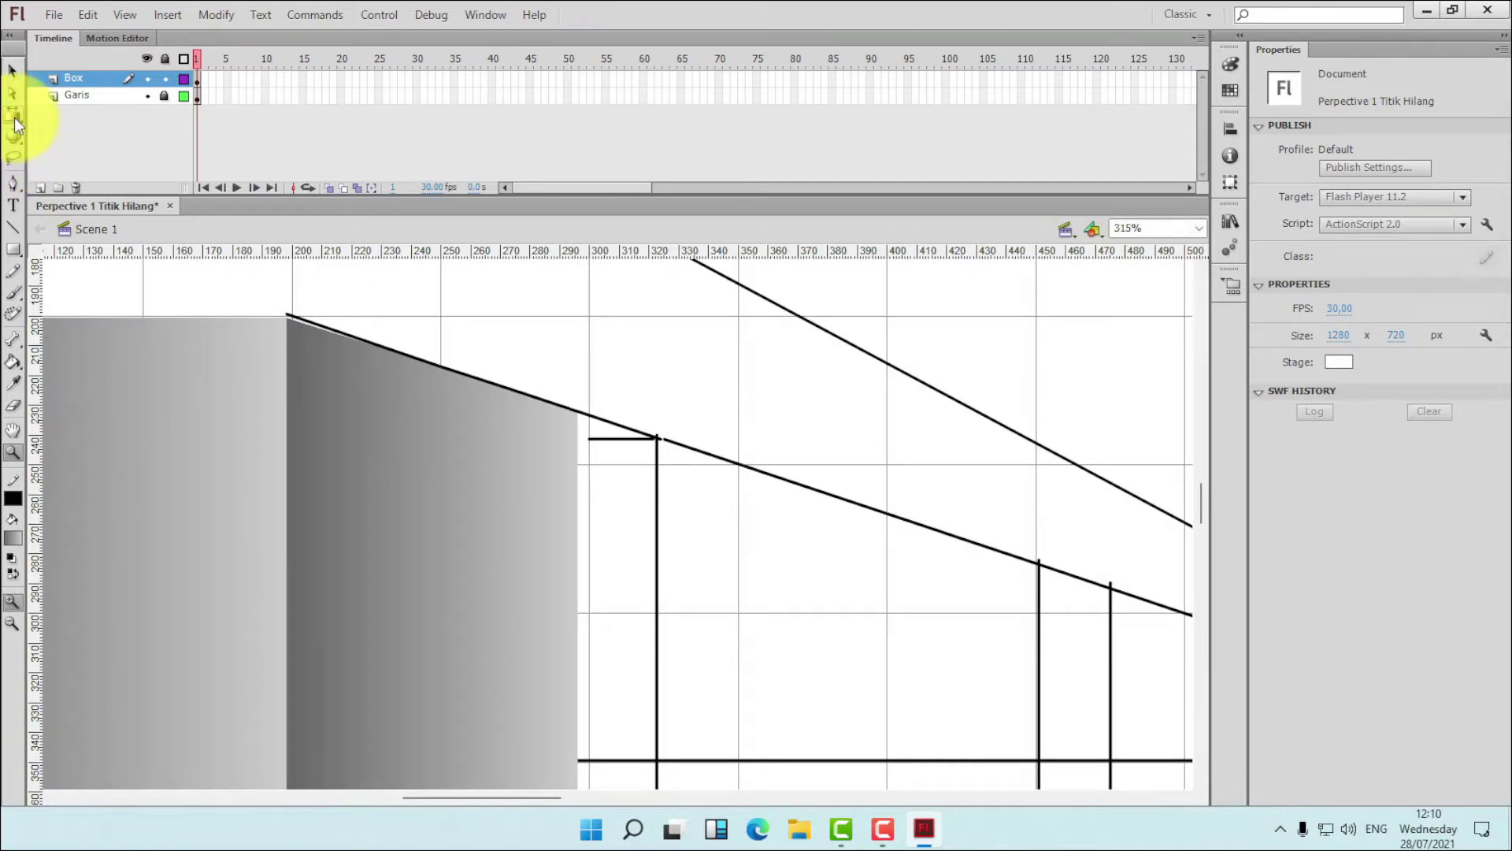
pyautogui.click(13, 71)
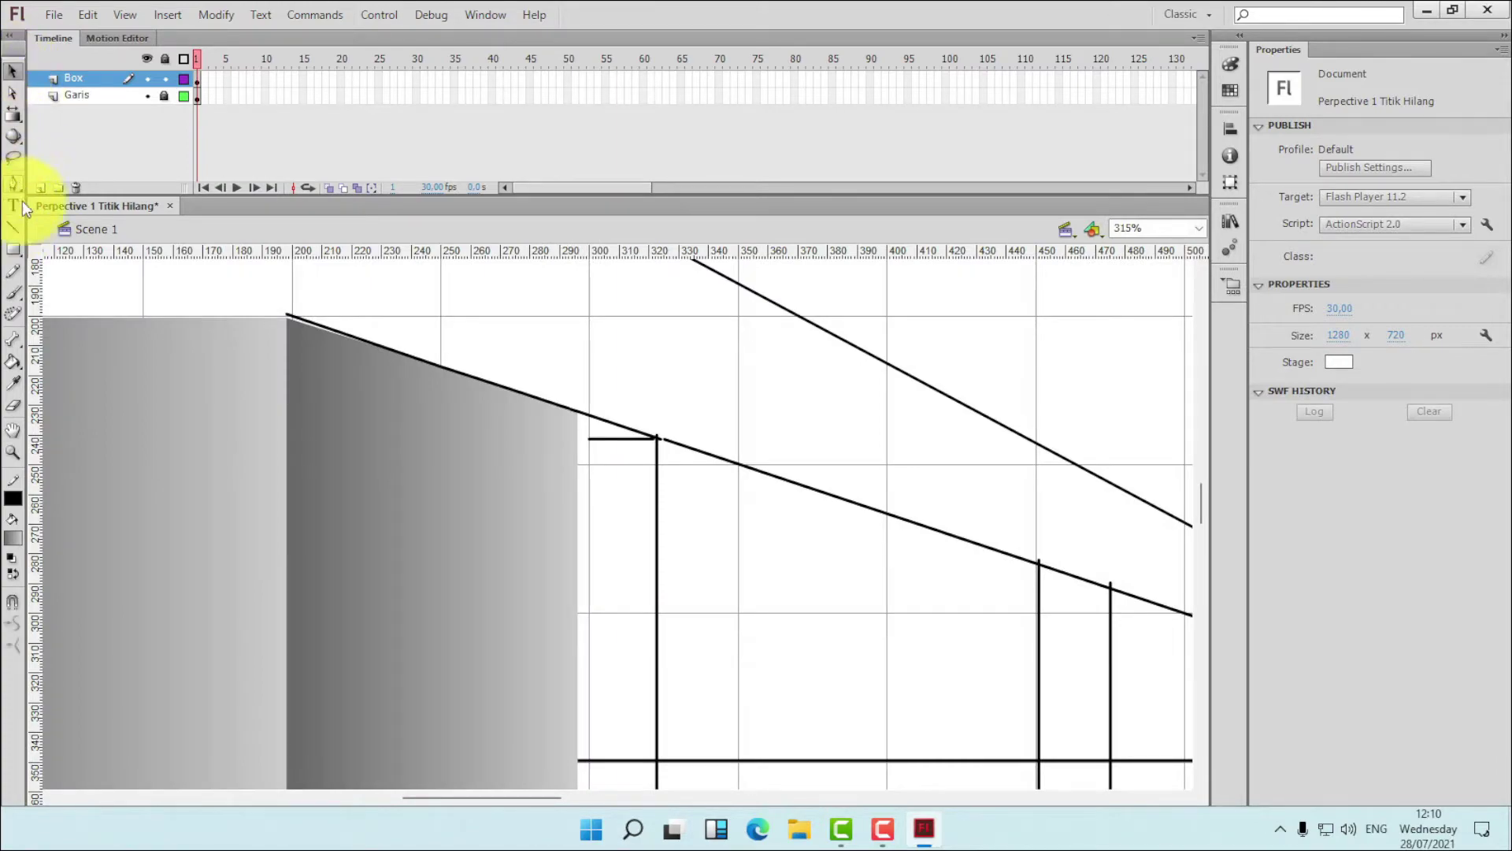
pyautogui.moveTo(588, 438); pyautogui.dragTo(579, 438)
pyautogui.scroll(-3, 648, 519)
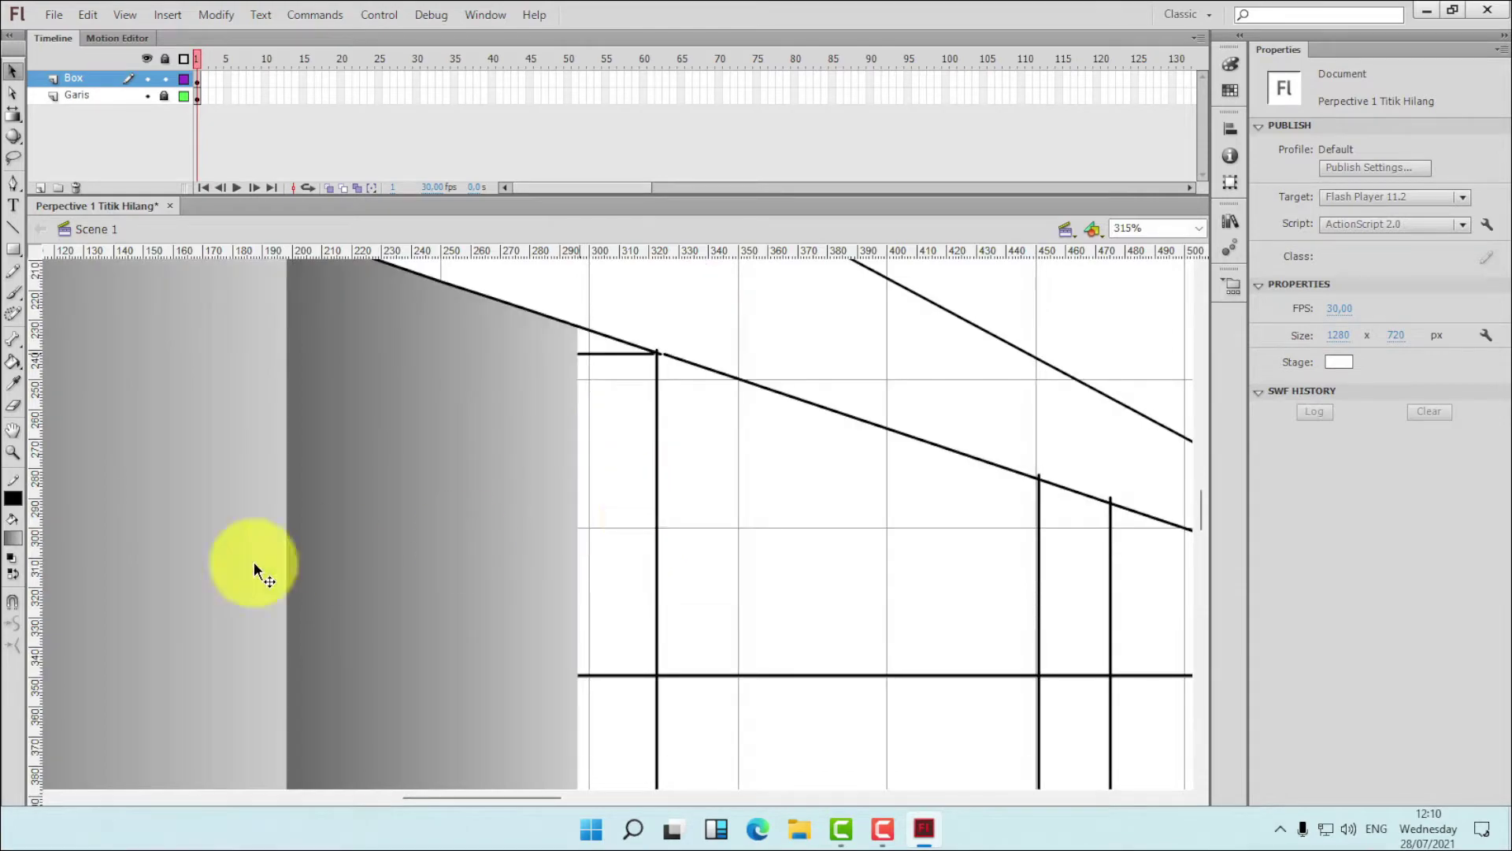
# - Fill the second box's narrow front face and the side faces of both receding boxes with the grey gradient
pyautogui.click(21, 456)
pyautogui.click(1198, 228)
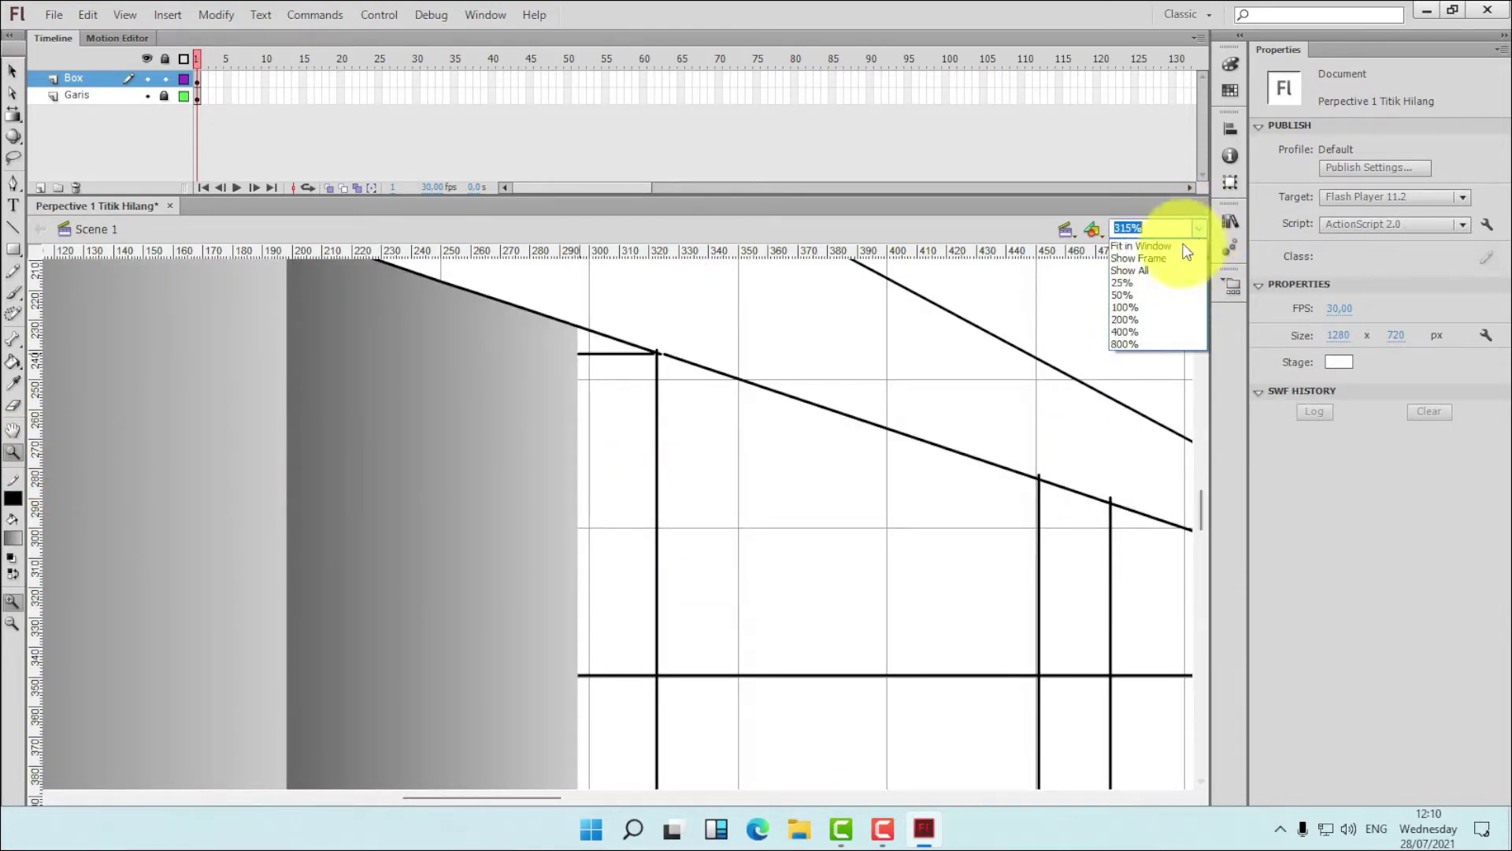
pyautogui.click(1141, 343)
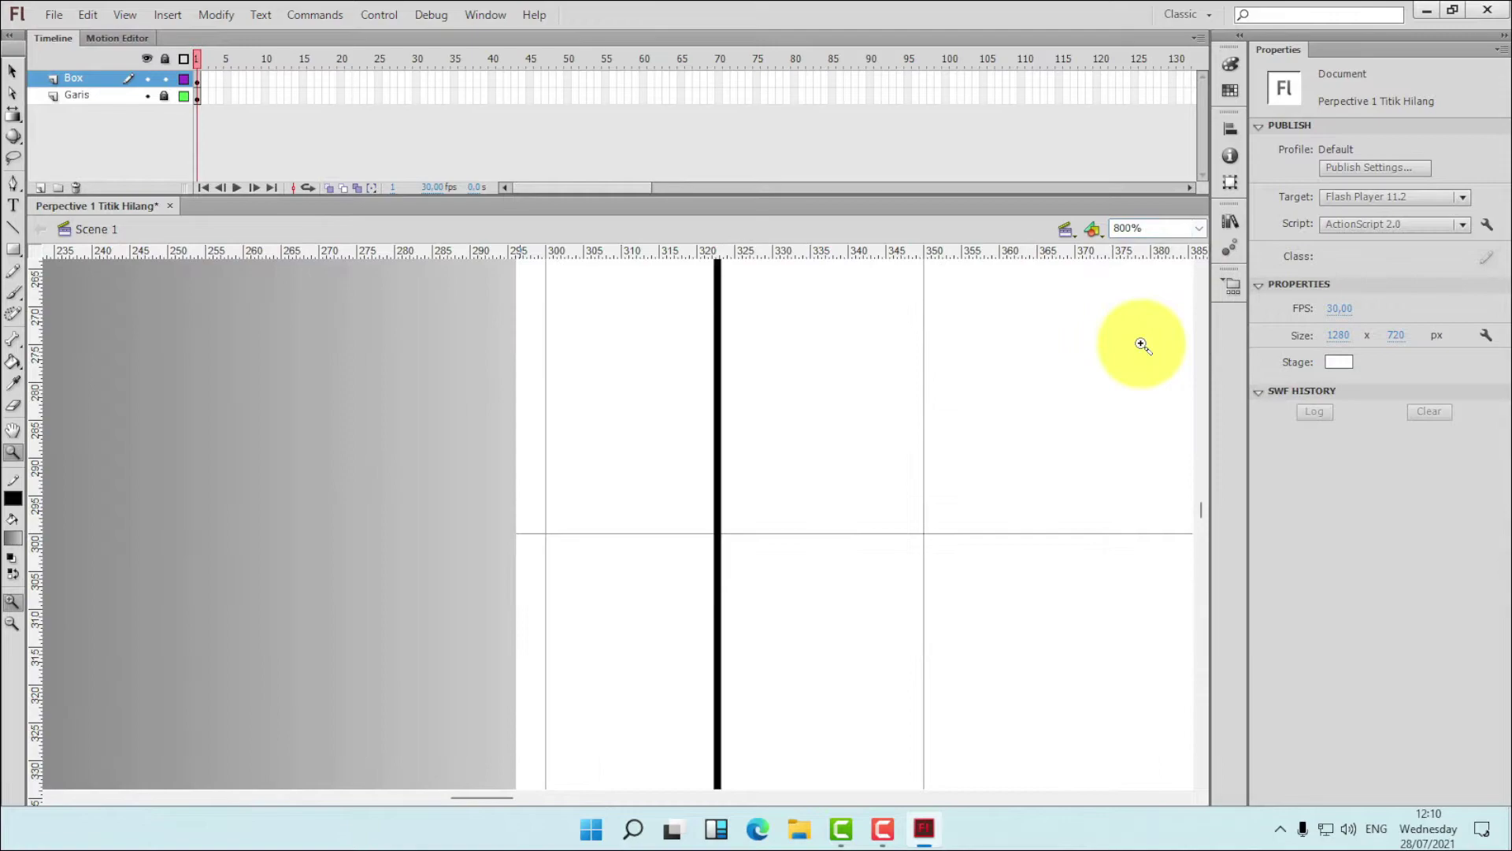
pyautogui.click(1198, 228)
pyautogui.click(1139, 246)
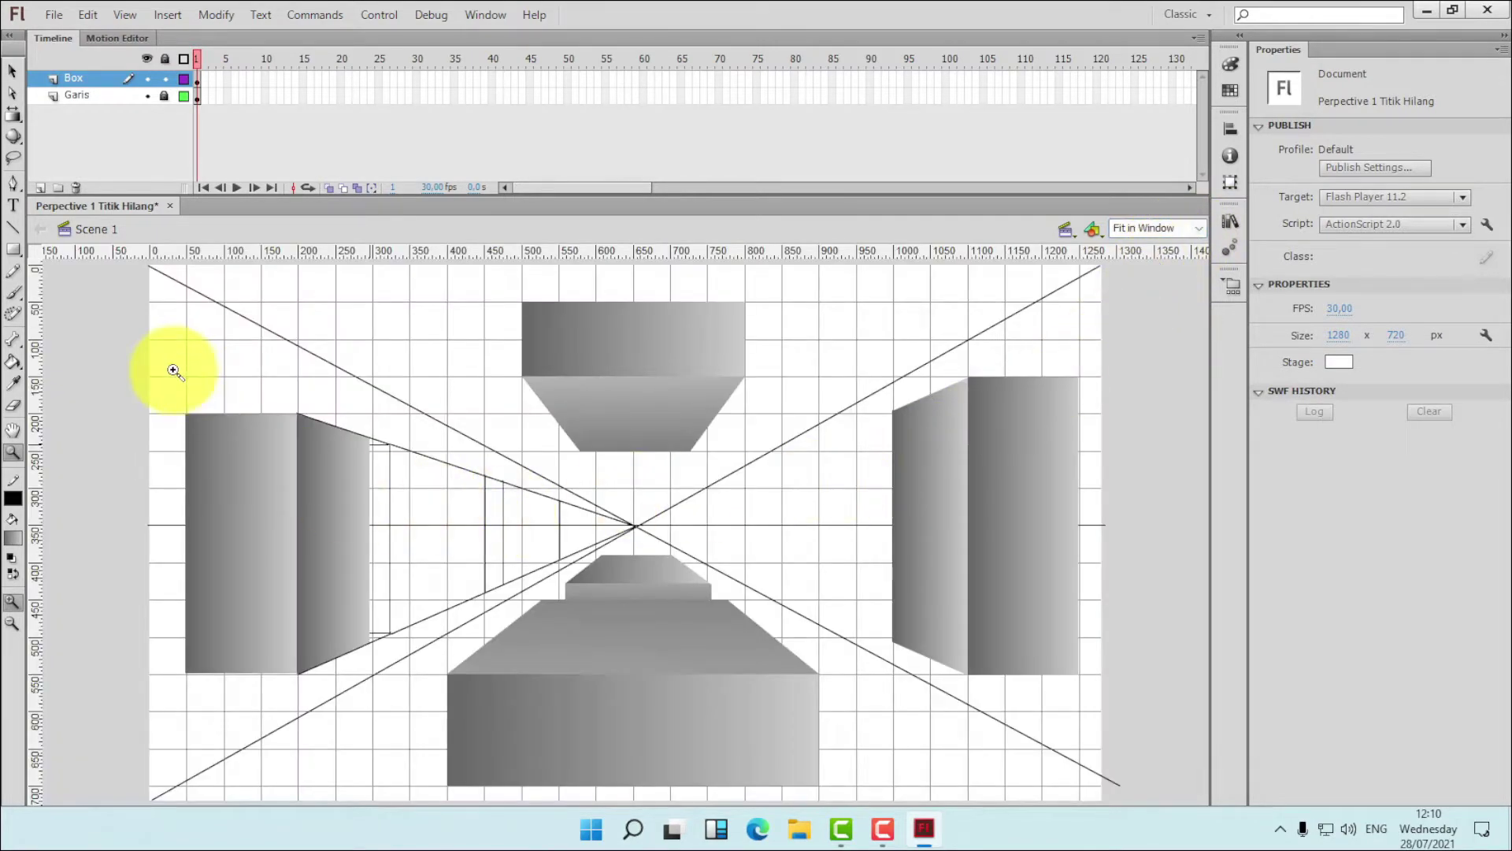
pyautogui.click(14, 360)
pyautogui.click(380, 524)
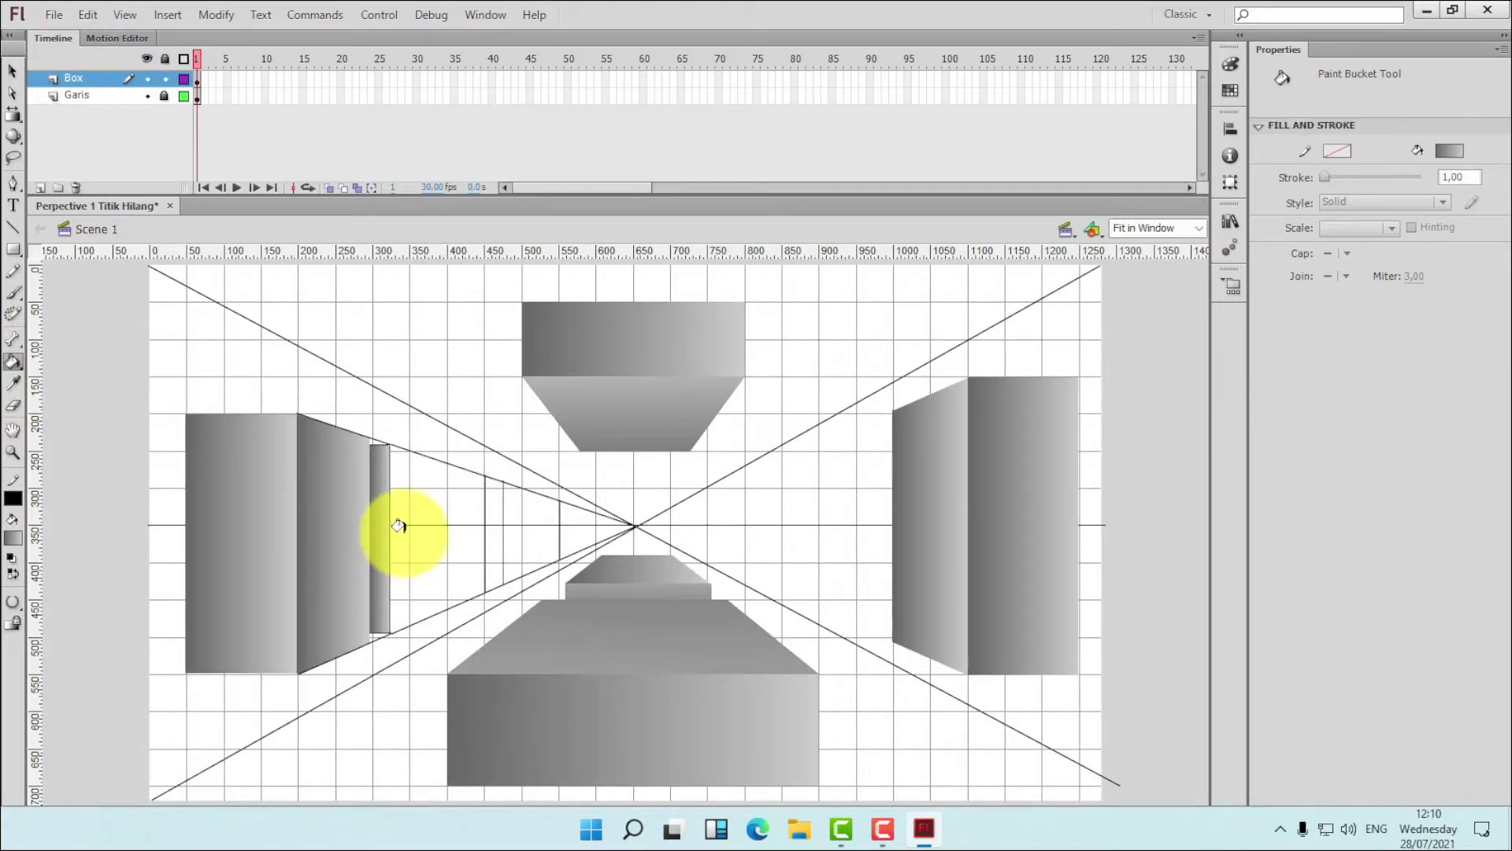
pyautogui.click(399, 526)
pyautogui.click(526, 544)
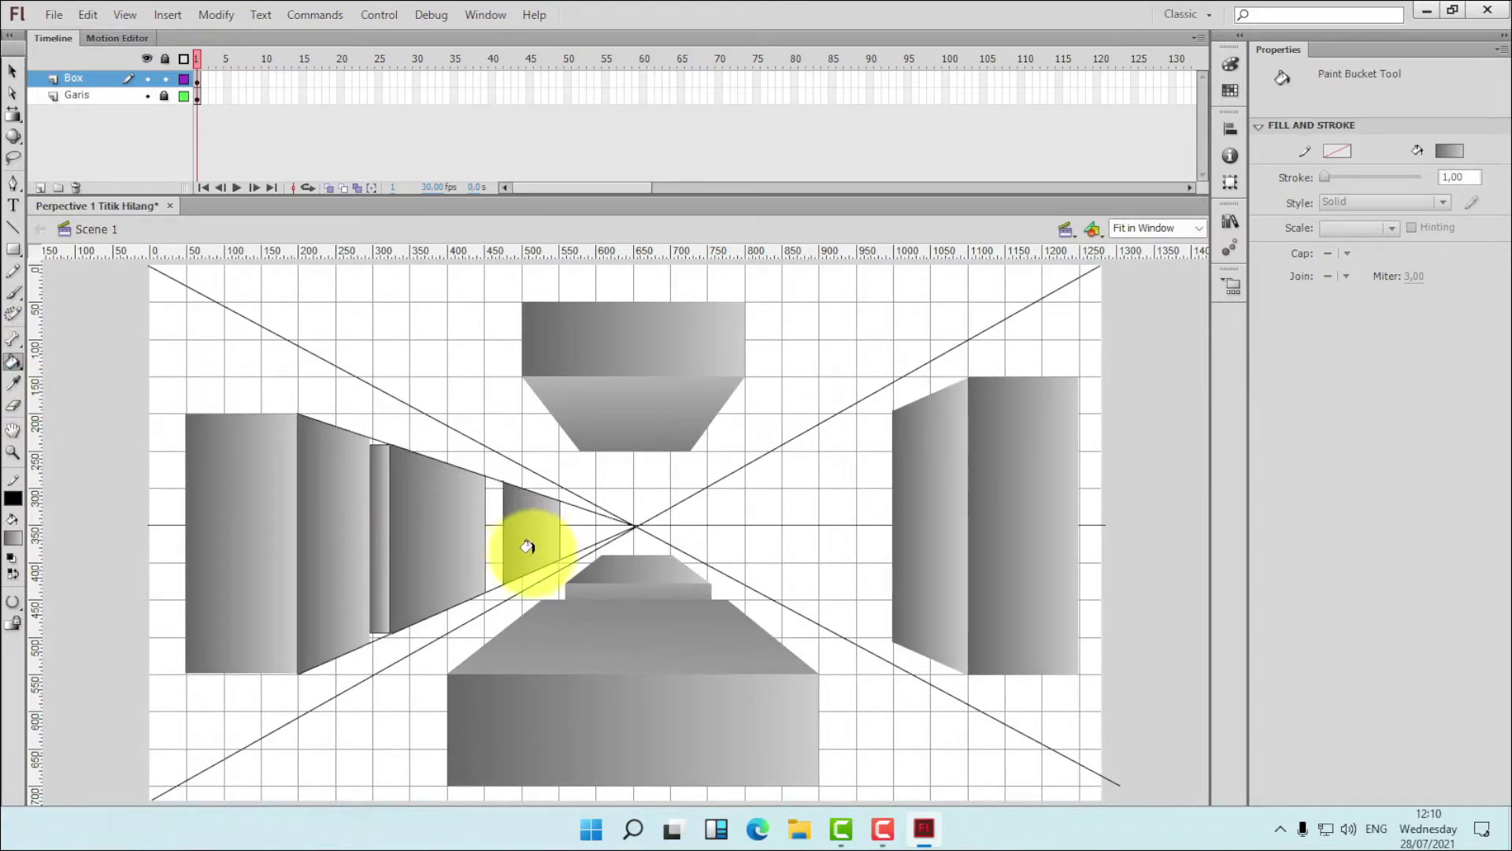
# - Draw short horizontal lines closing the third box's front face above and below, between about 450 and 475 px
pyautogui.click(10, 73)
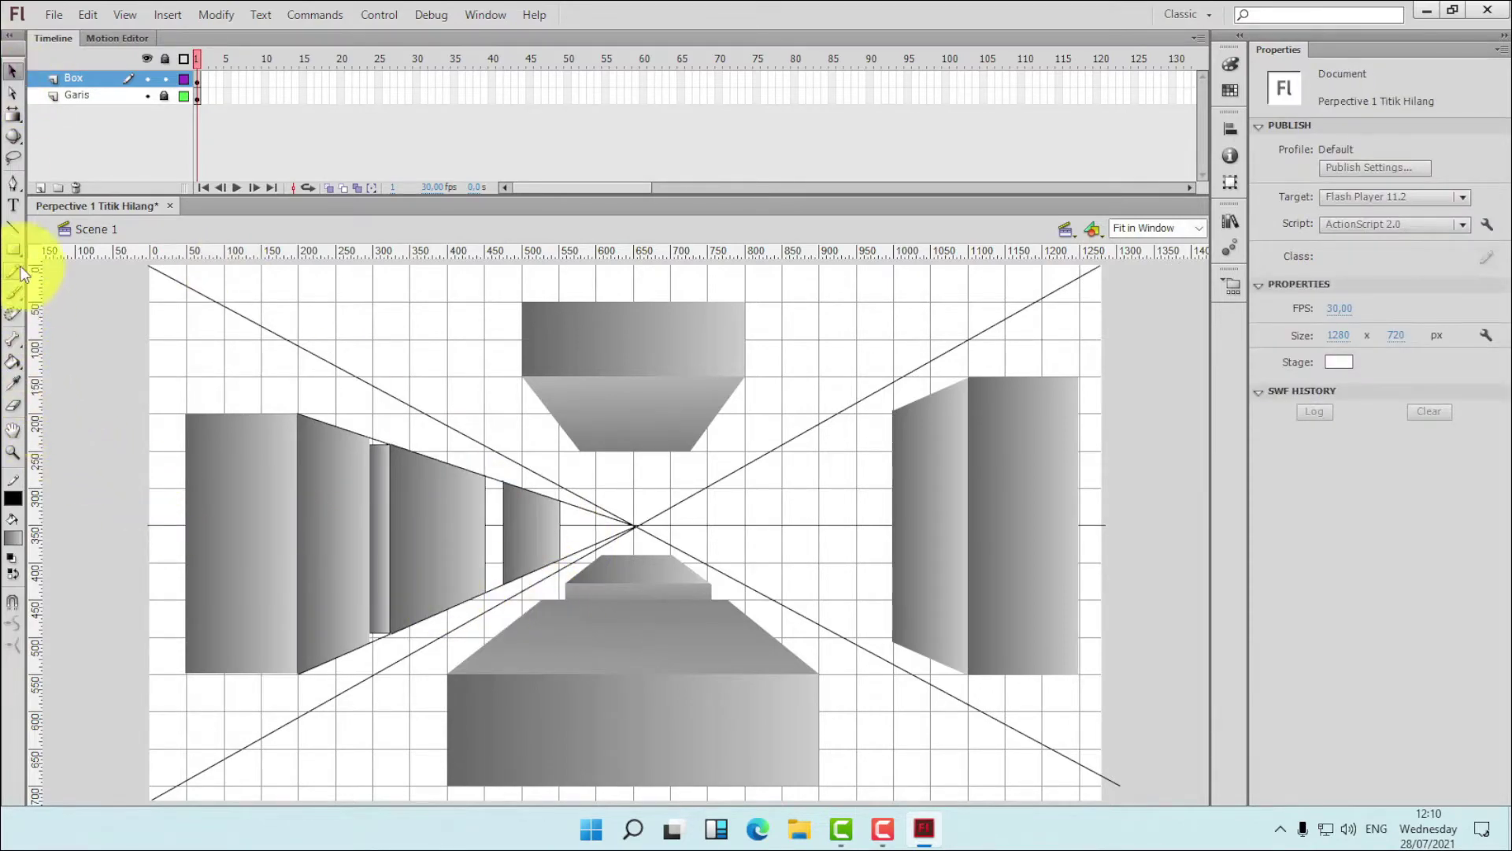
pyautogui.click(13, 227)
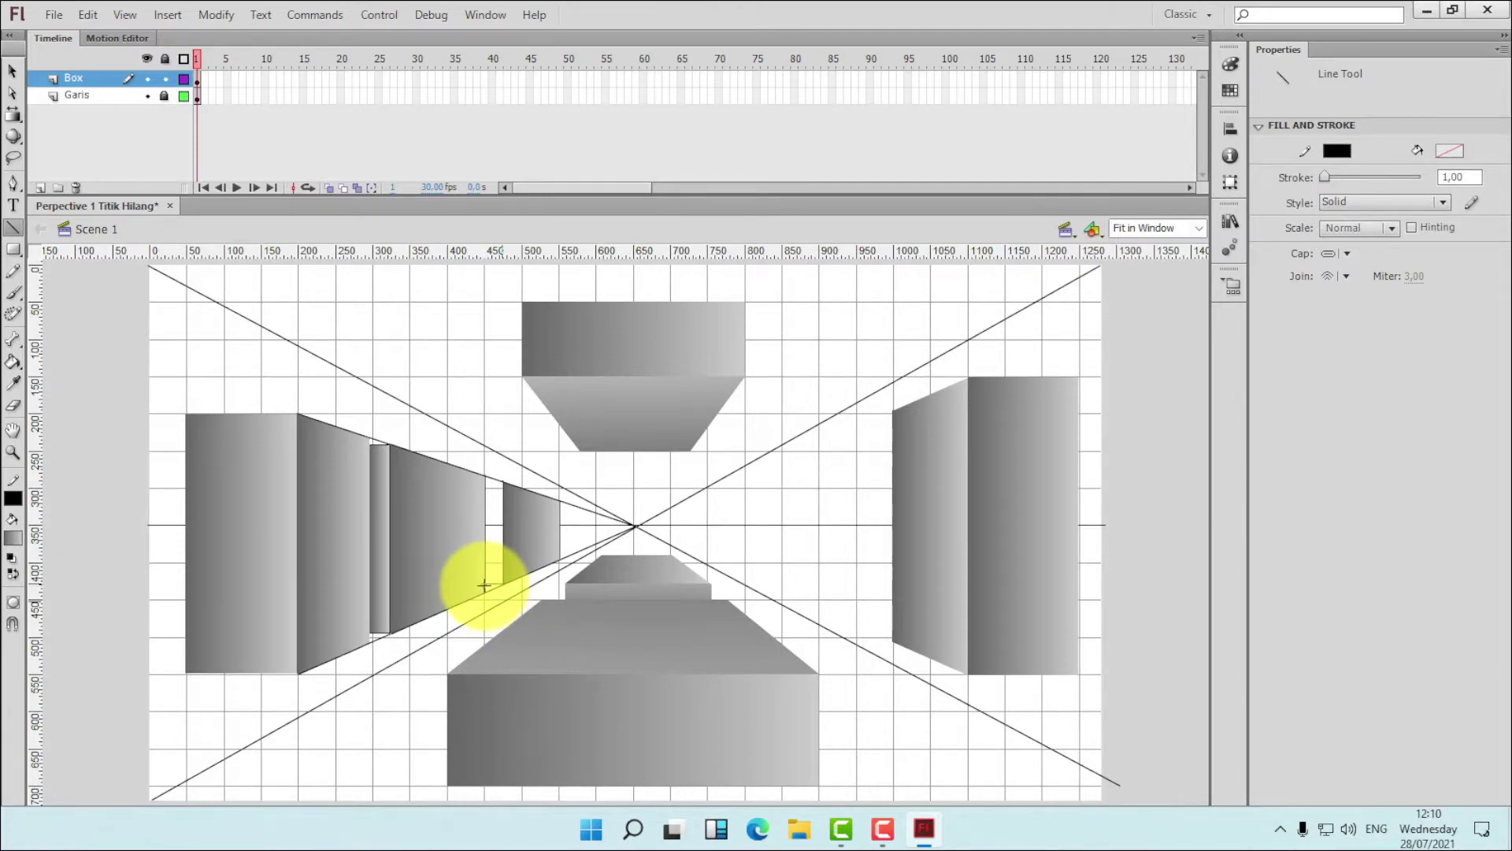
pyautogui.moveTo(504, 482); pyautogui.dragTo(486, 482)
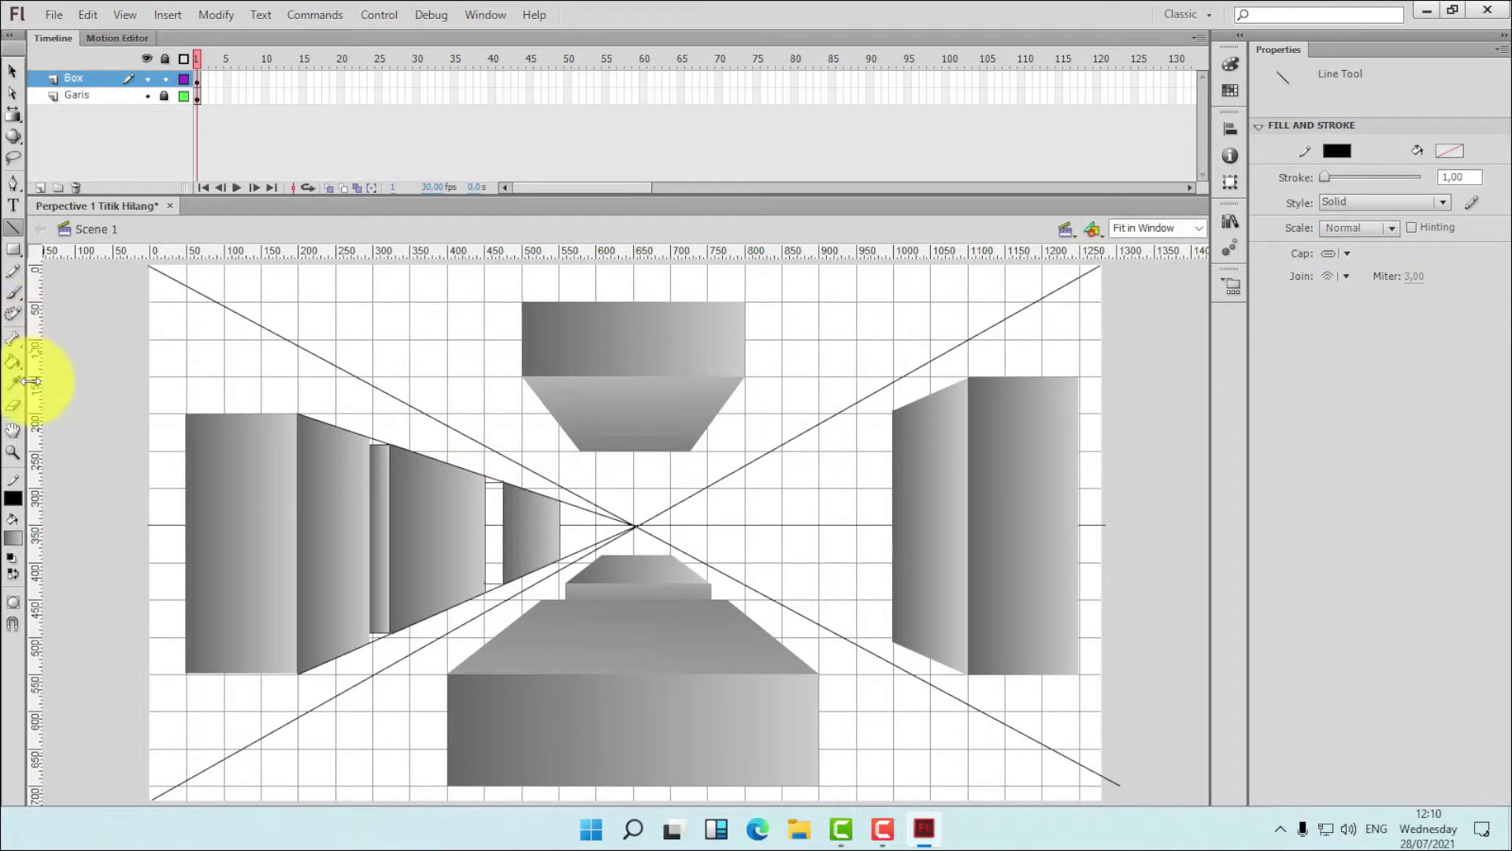
# - Change the fill colour to white and fill the third box's narrow front face with it
pyautogui.click(14, 406)
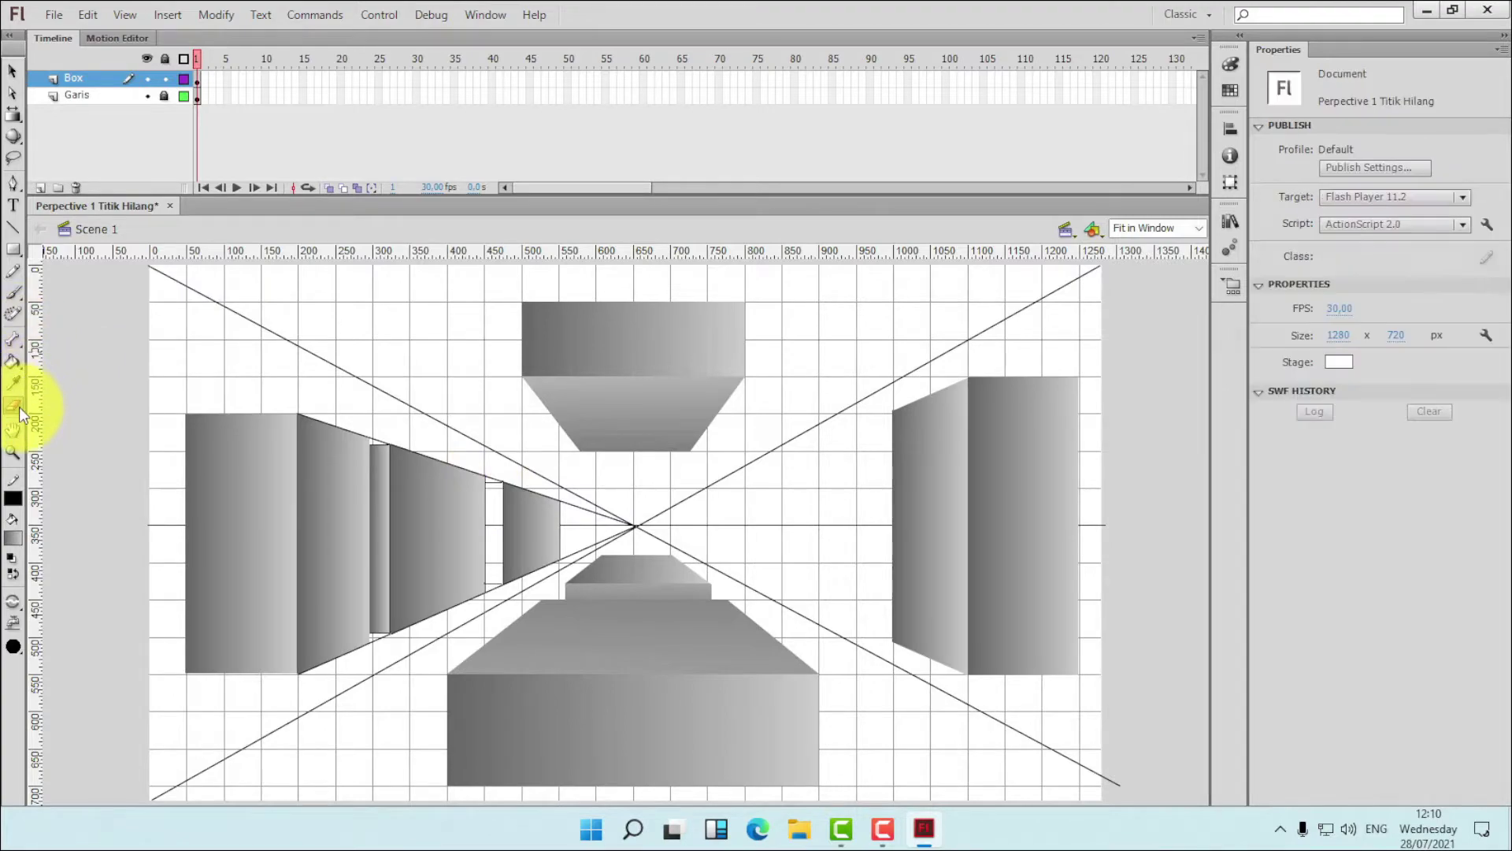
pyautogui.click(14, 535)
pyautogui.click(13, 361)
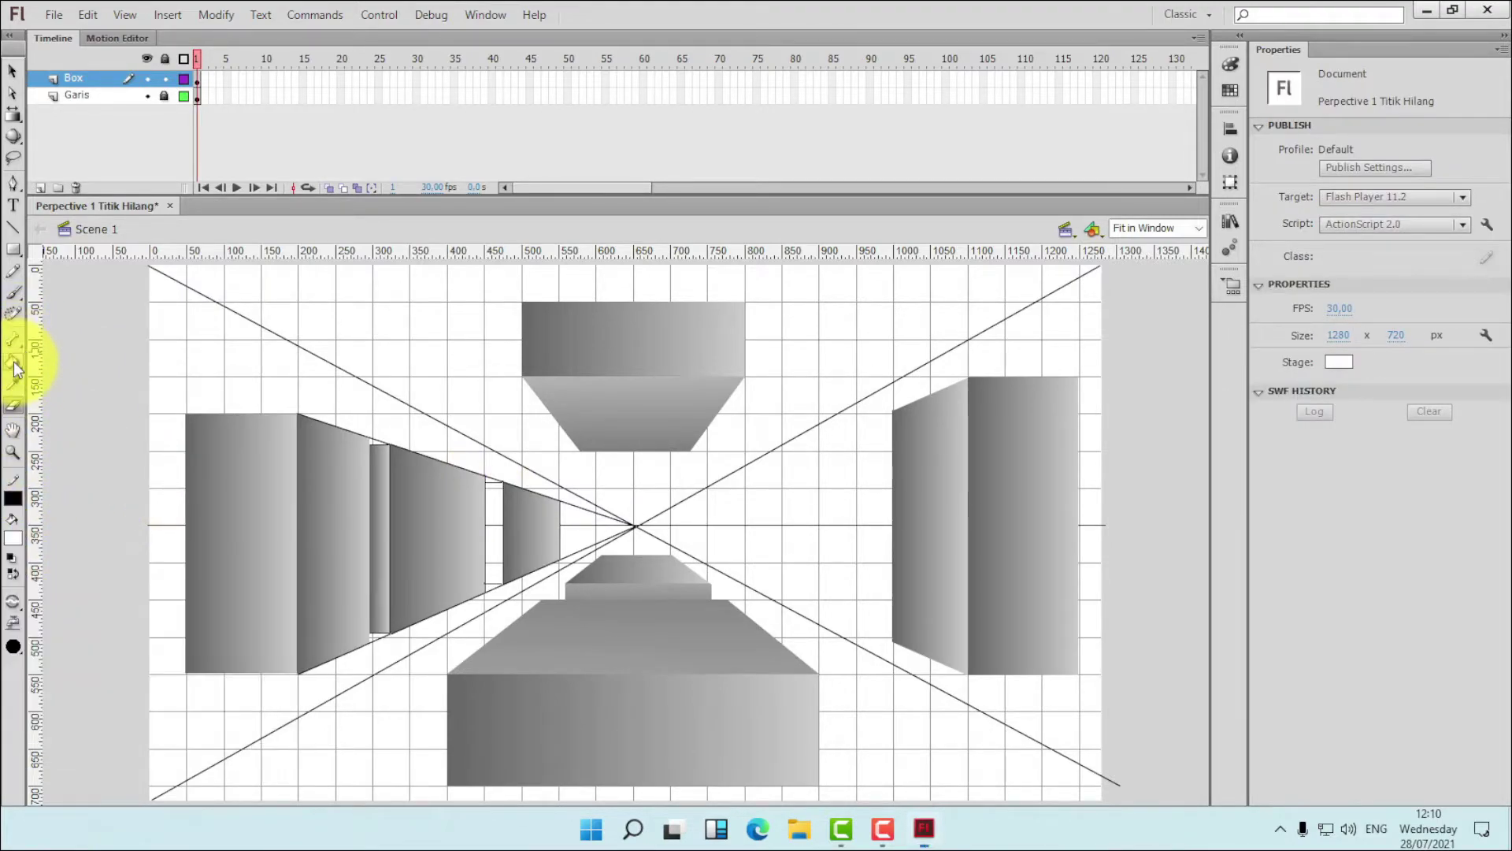
pyautogui.click(13, 363)
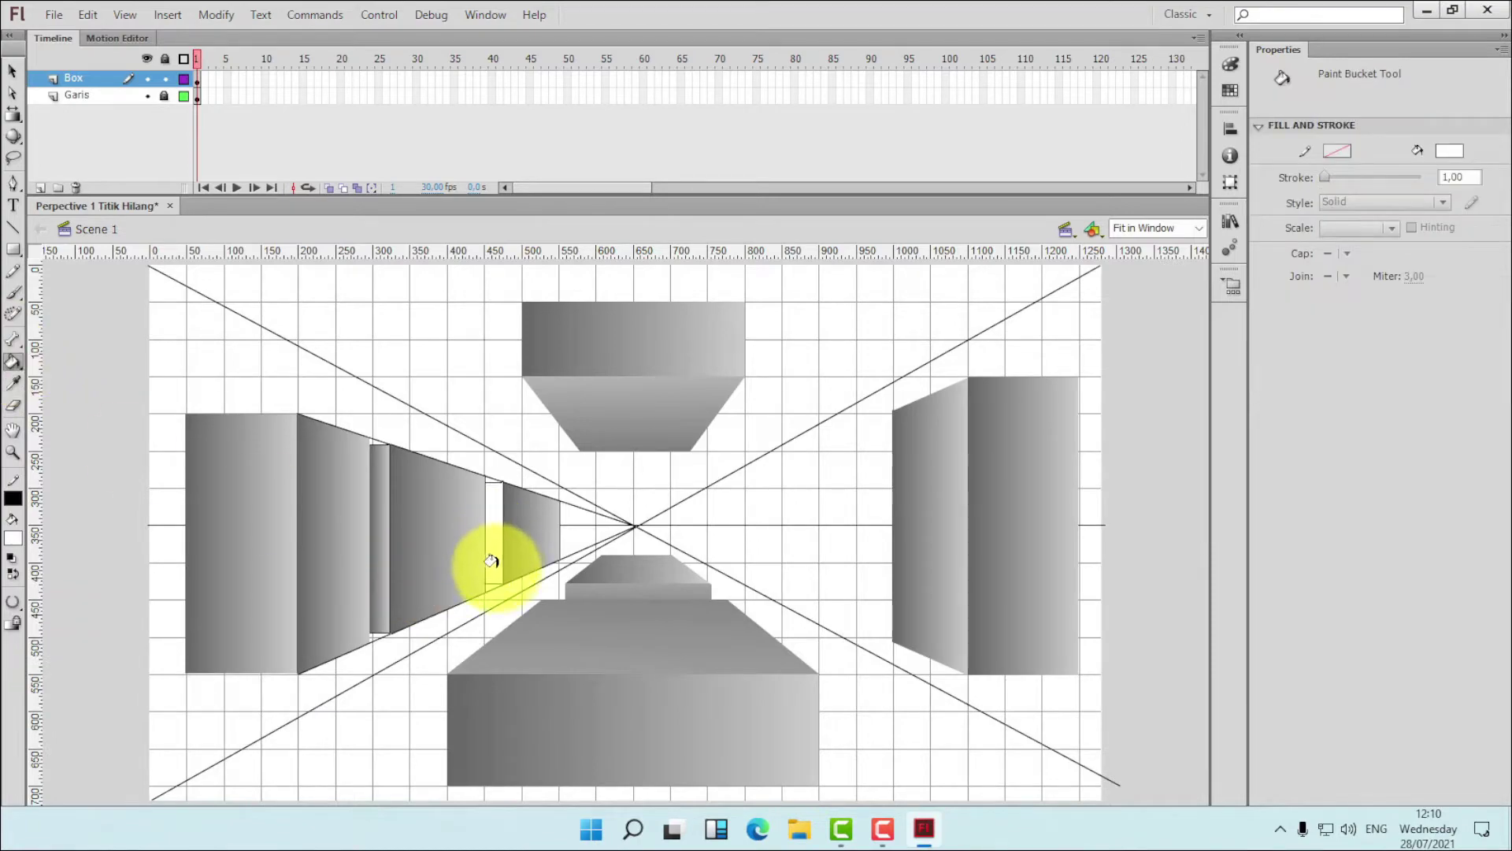
# - Select the boxes on the left with their construction lines and remove the black outlines by setting the stroke to none
pyautogui.click(13, 73)
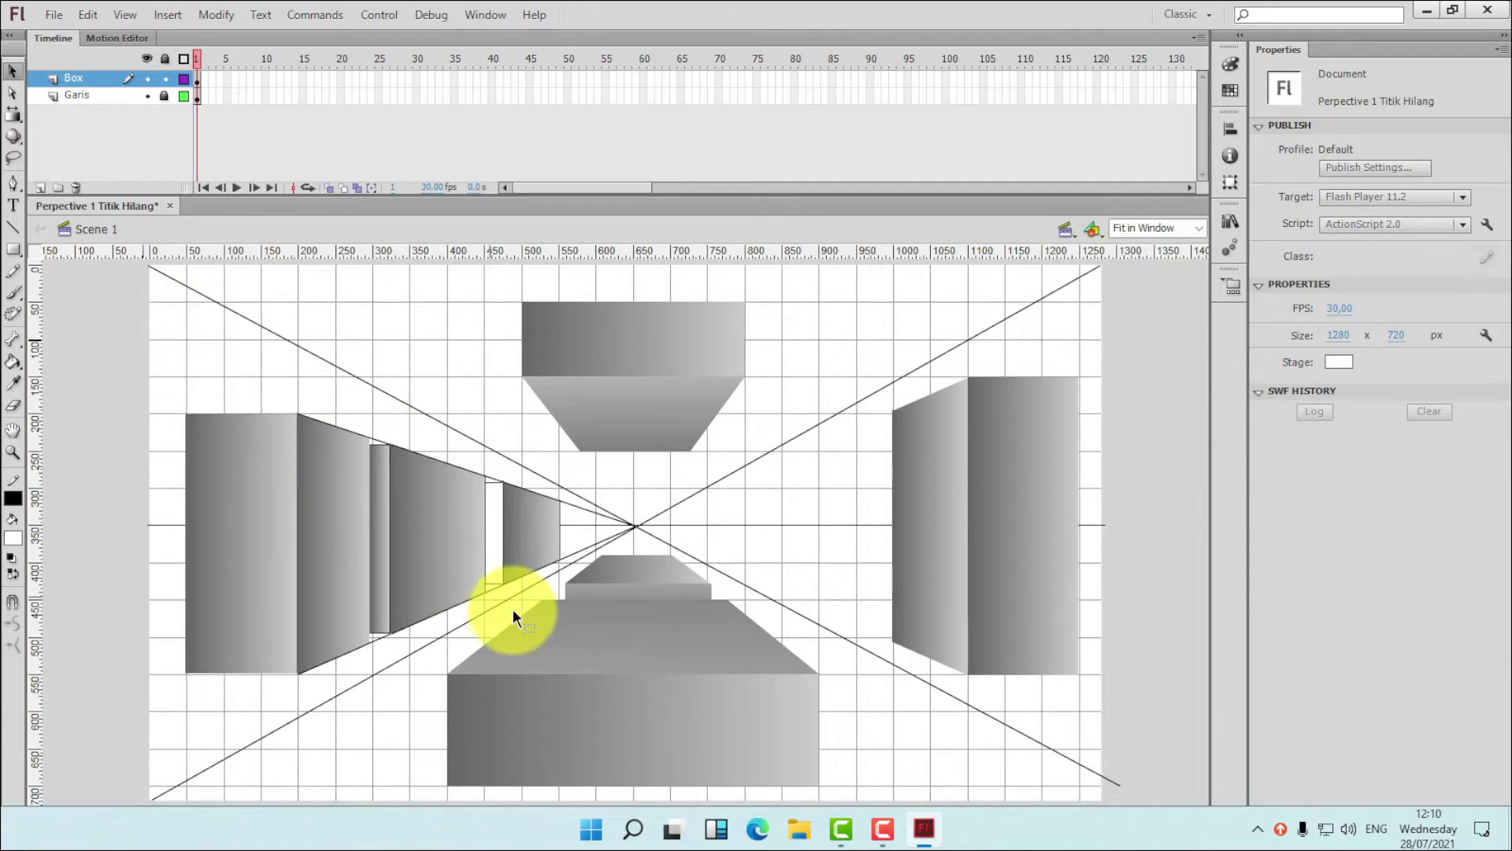
pyautogui.moveTo(726, 664); pyautogui.dragTo(730, 678)
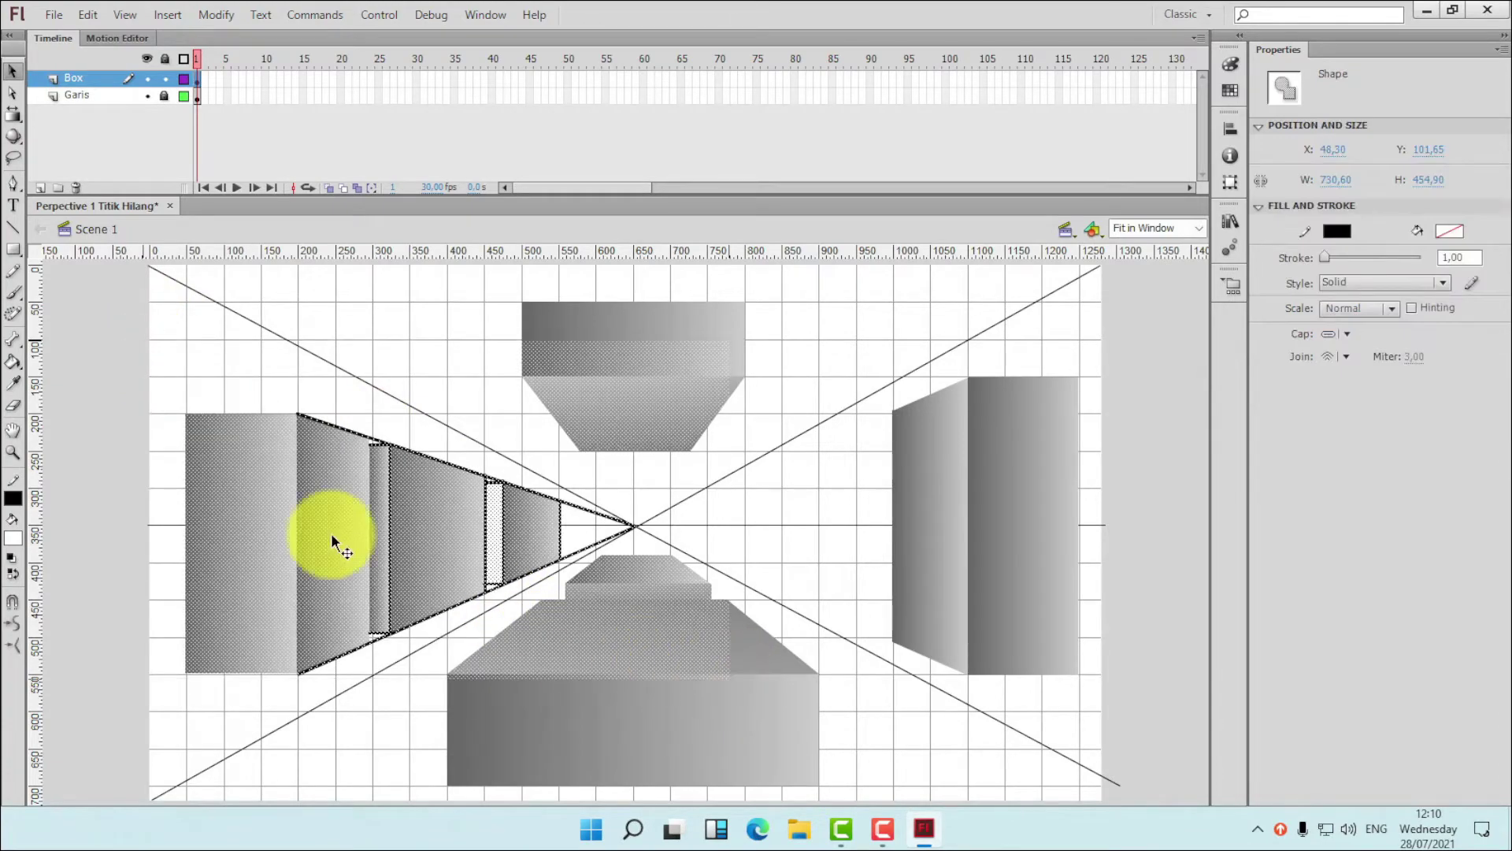
pyautogui.click(13, 499)
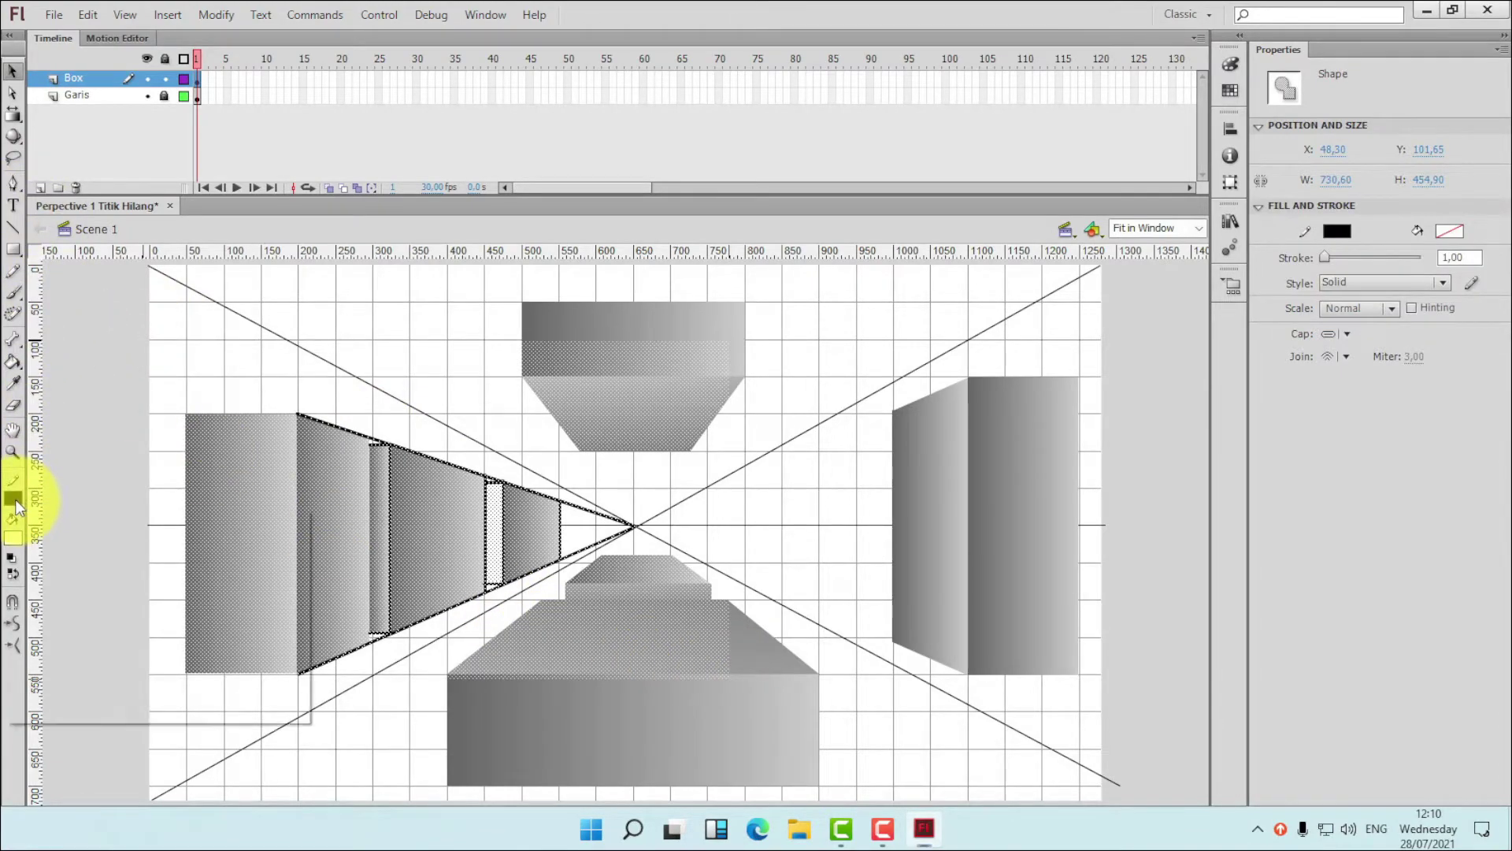
pyautogui.click(279, 517)
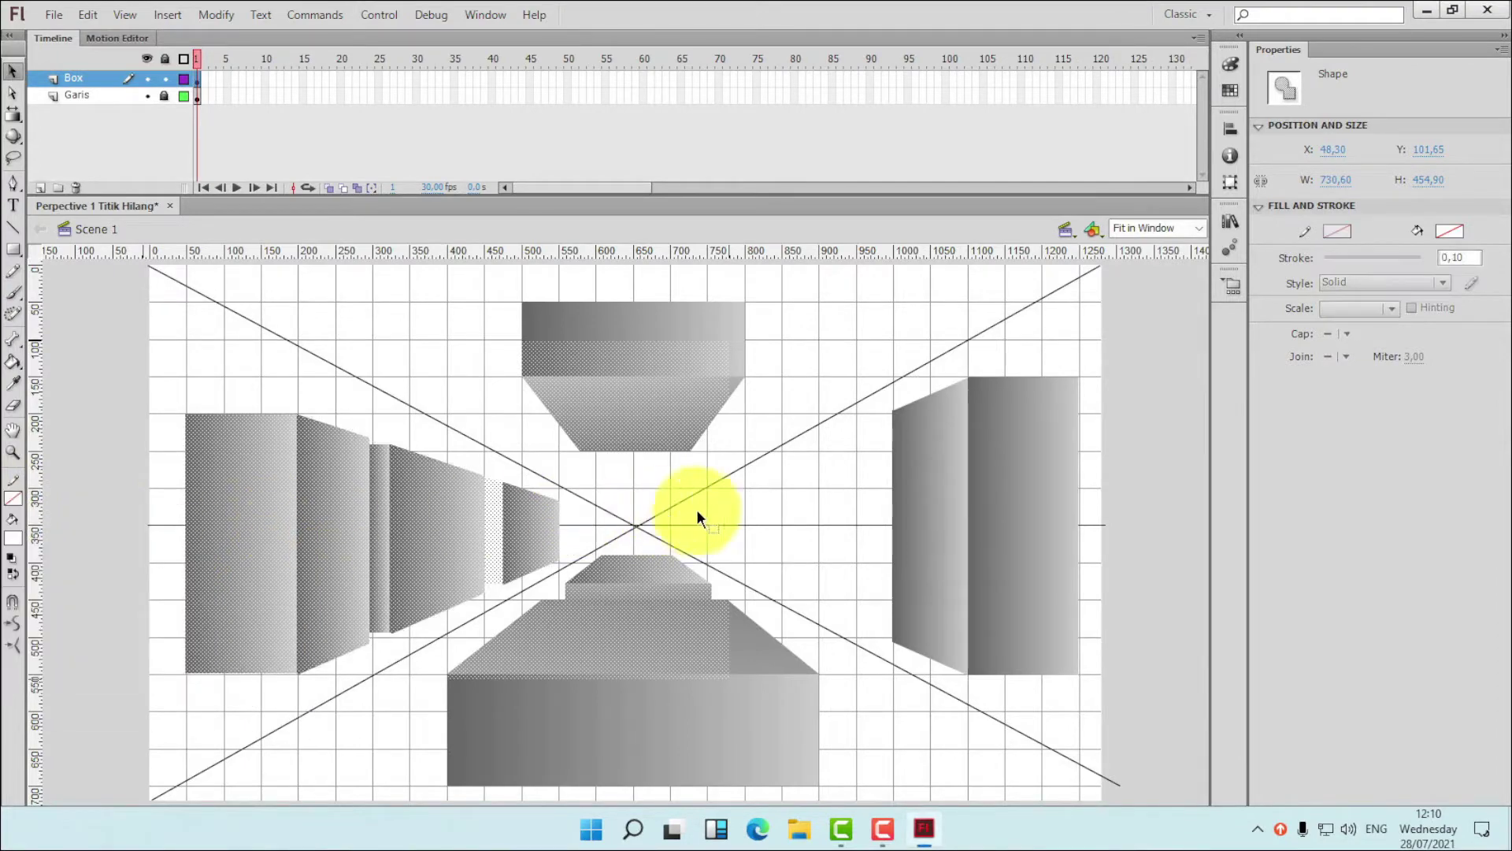
pyautogui.click(811, 520)
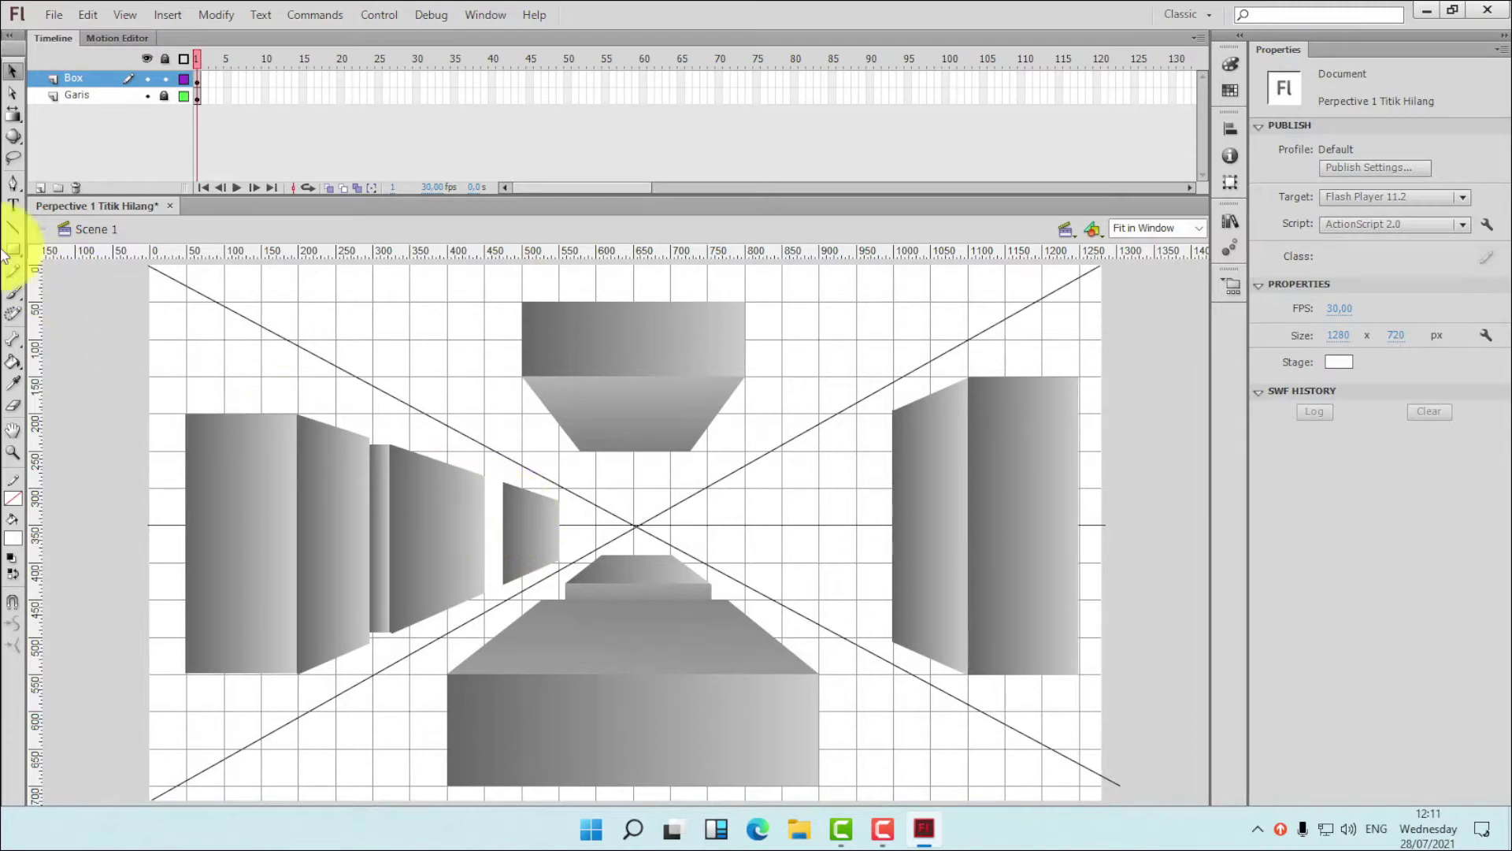
# - Draw black horizontal lines along the upper and lower edges of the white gap between the second and third boxes
pyautogui.click(13, 453)
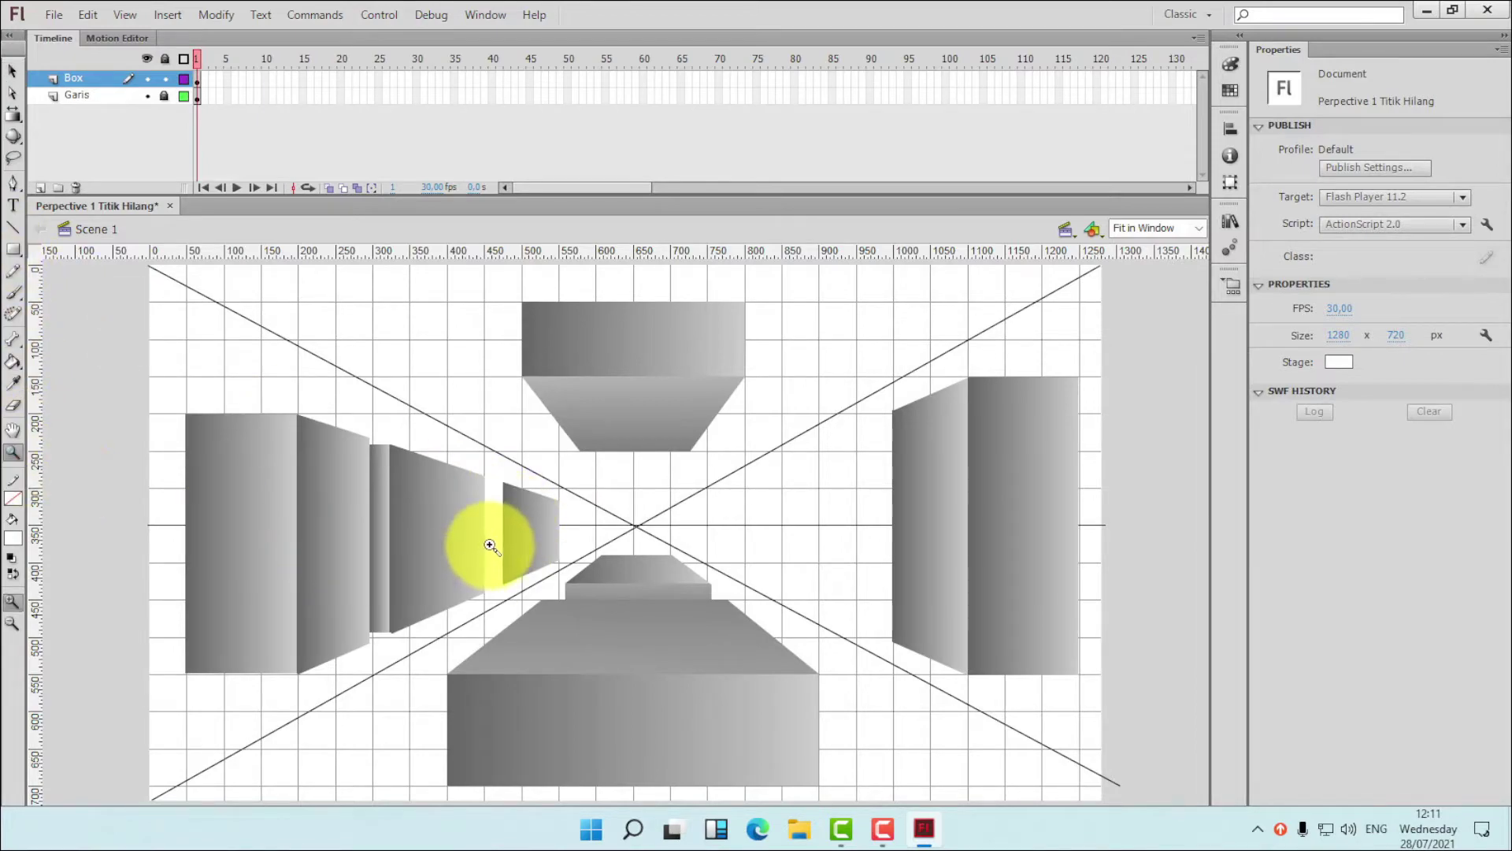
pyautogui.click(483, 536)
pyautogui.click(611, 520)
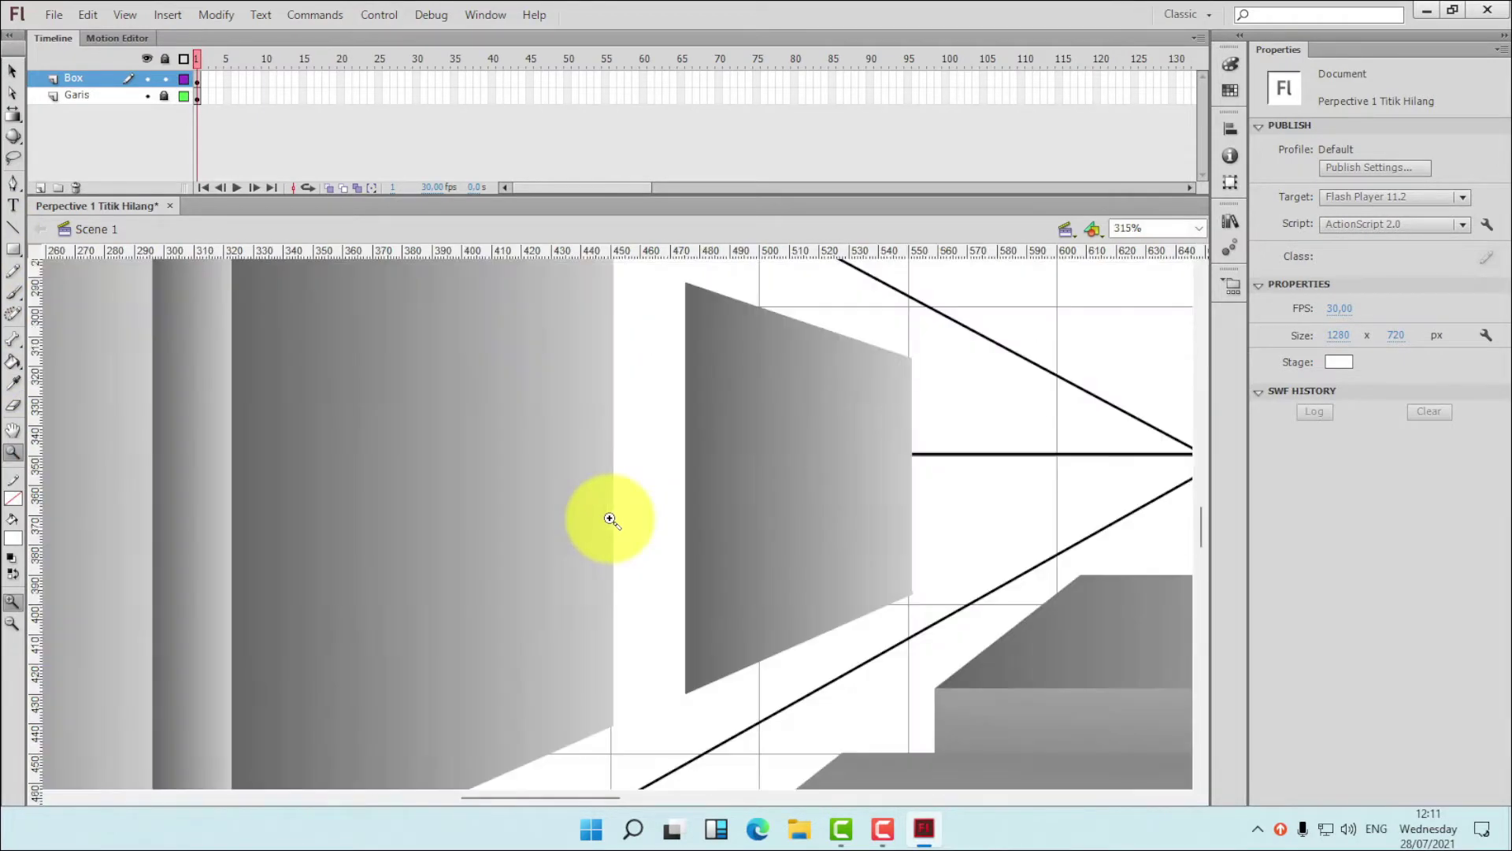
pyautogui.click(13, 228)
pyautogui.moveTo(691, 282); pyautogui.dragTo(612, 281)
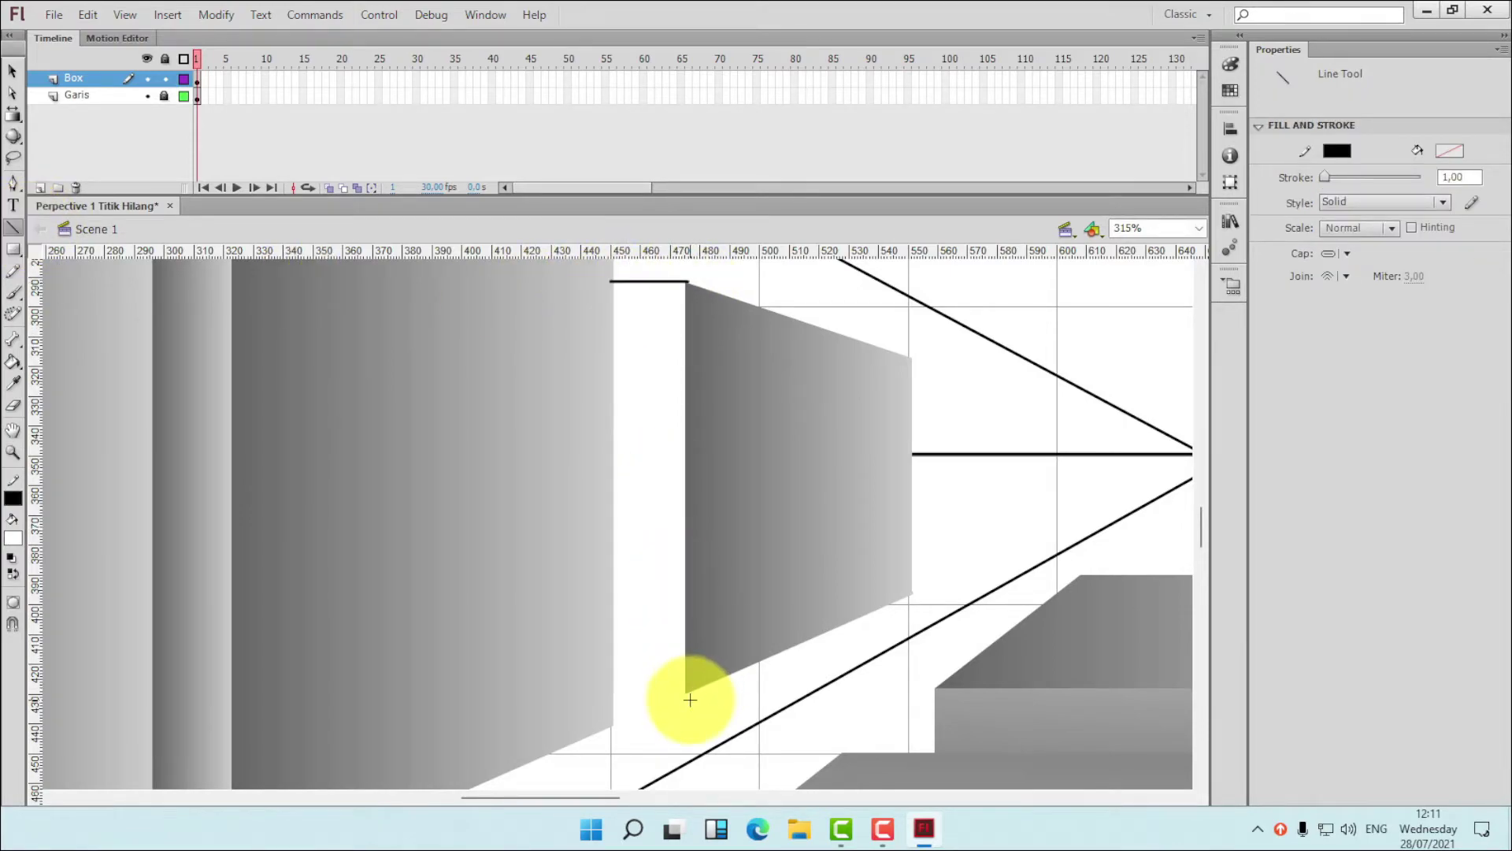
pyautogui.moveTo(687, 694); pyautogui.dragTo(613, 696)
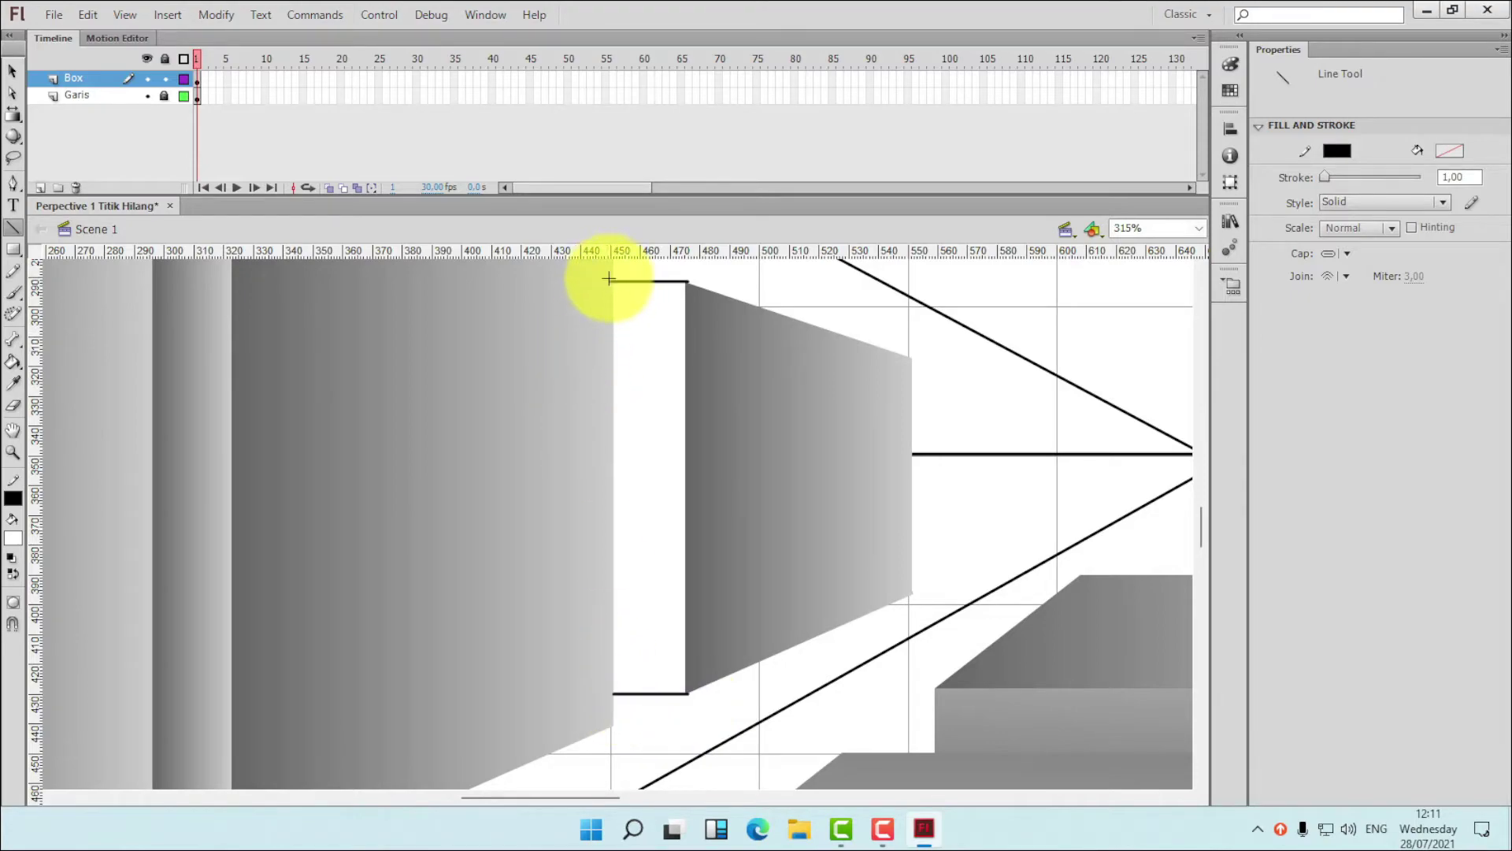
# - Draw a vertical line at about 450 px joining the two horizontal lines along the second box's side face
pyautogui.click(13, 361)
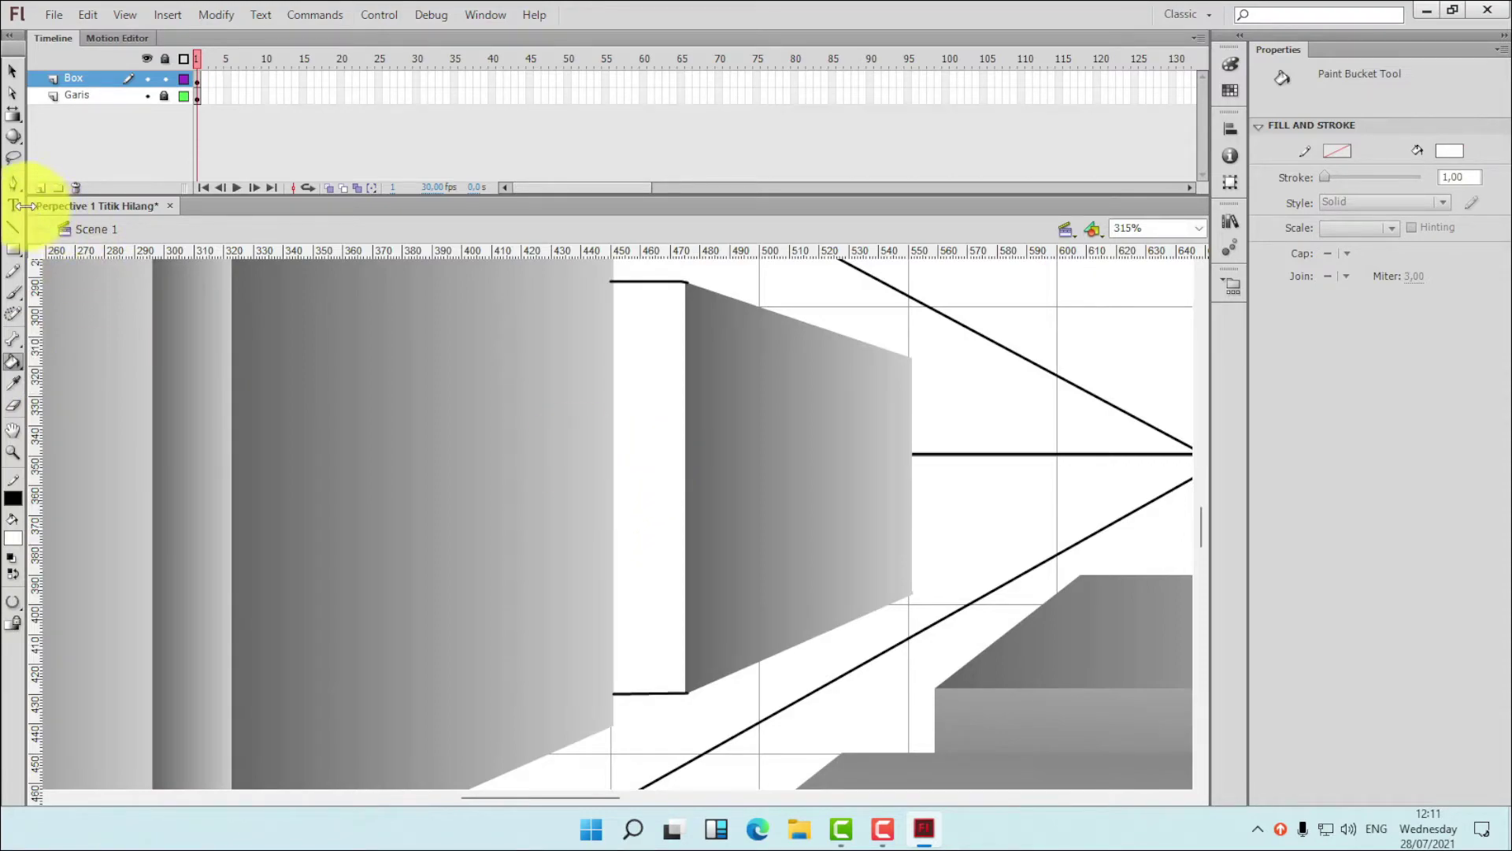
pyautogui.click(12, 69)
pyautogui.click(12, 227)
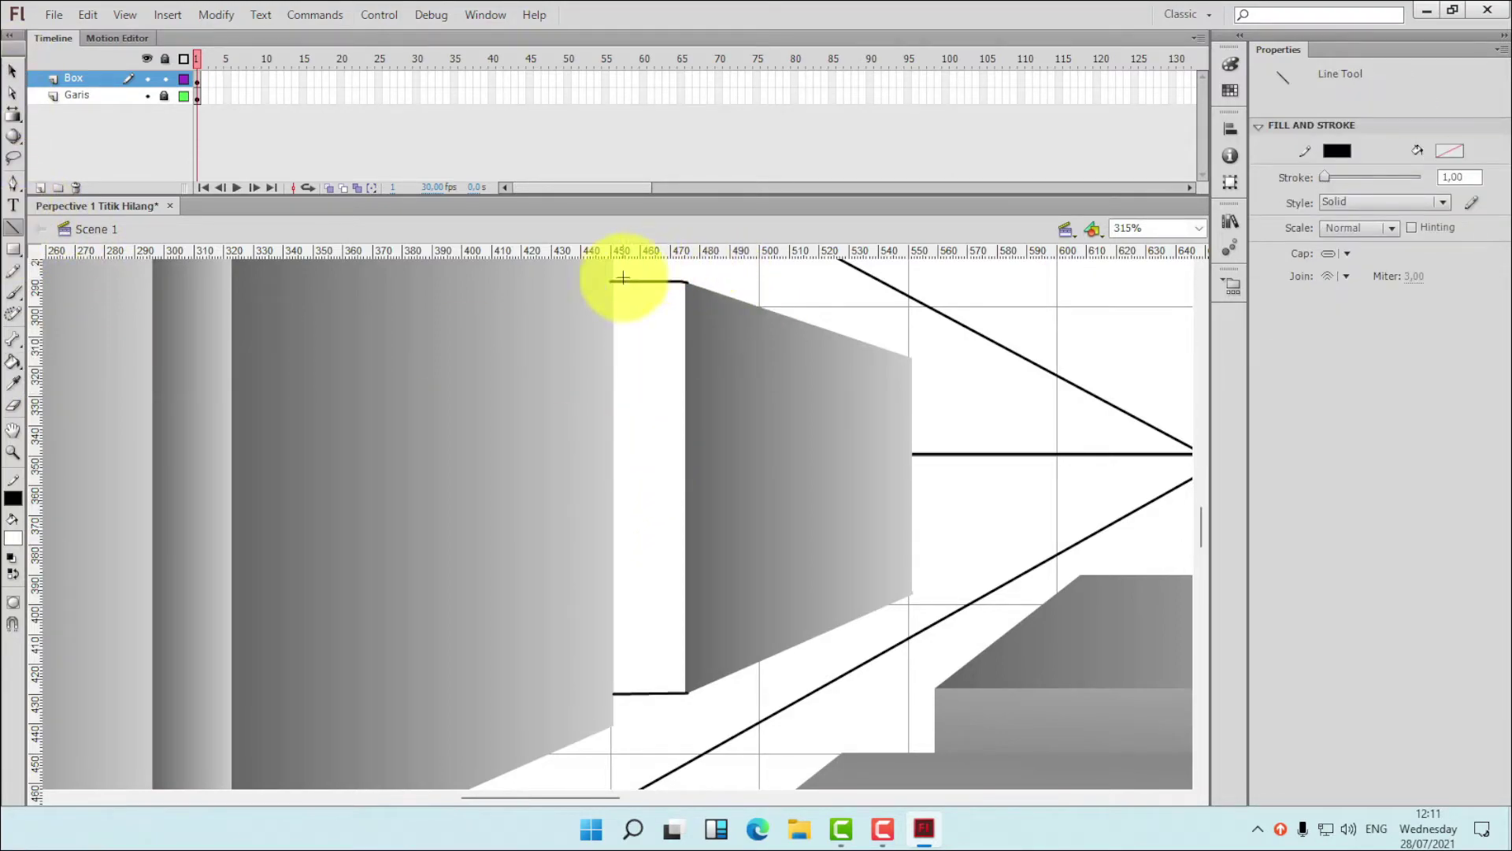
pyautogui.moveTo(610, 282); pyautogui.dragTo(610, 695)
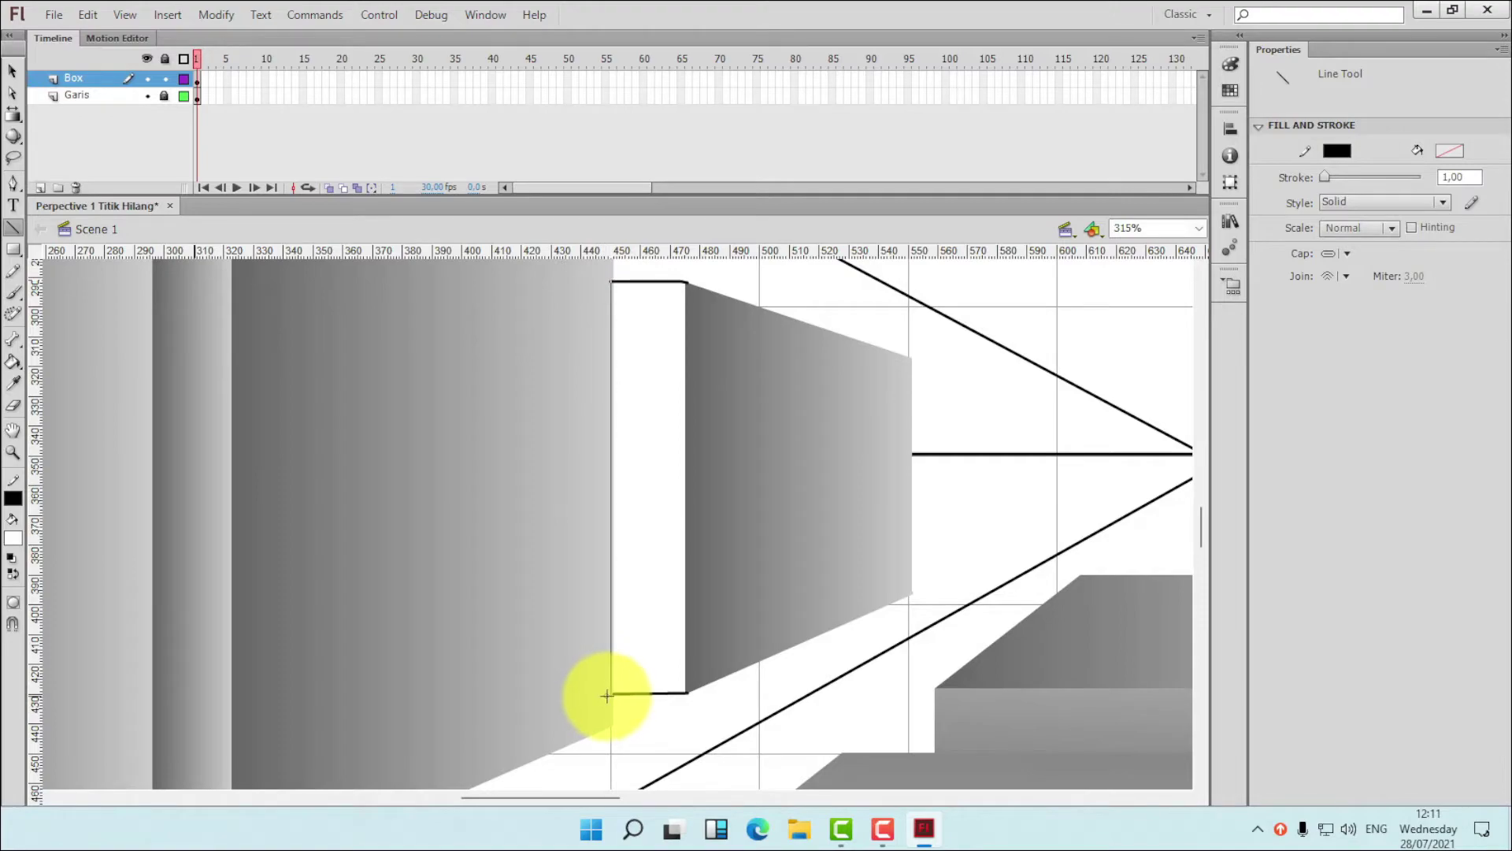
# - Close the gap's outline with a vertical line at about 475 px along the third box's side face and delete the white fill inside
pyautogui.moveTo(686, 285); pyautogui.dragTo(686, 696)
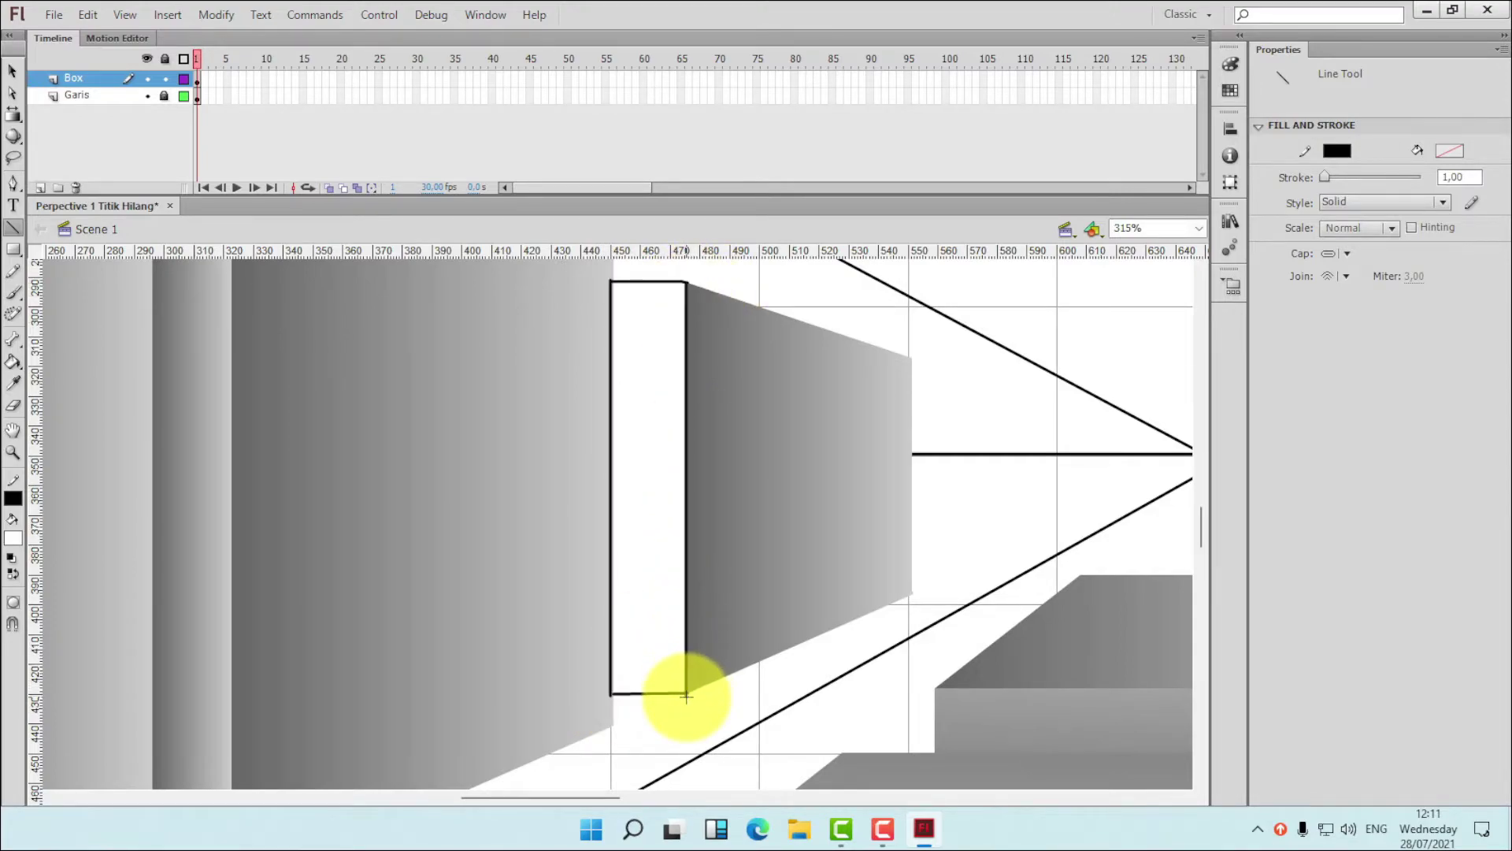
pyautogui.click(13, 361)
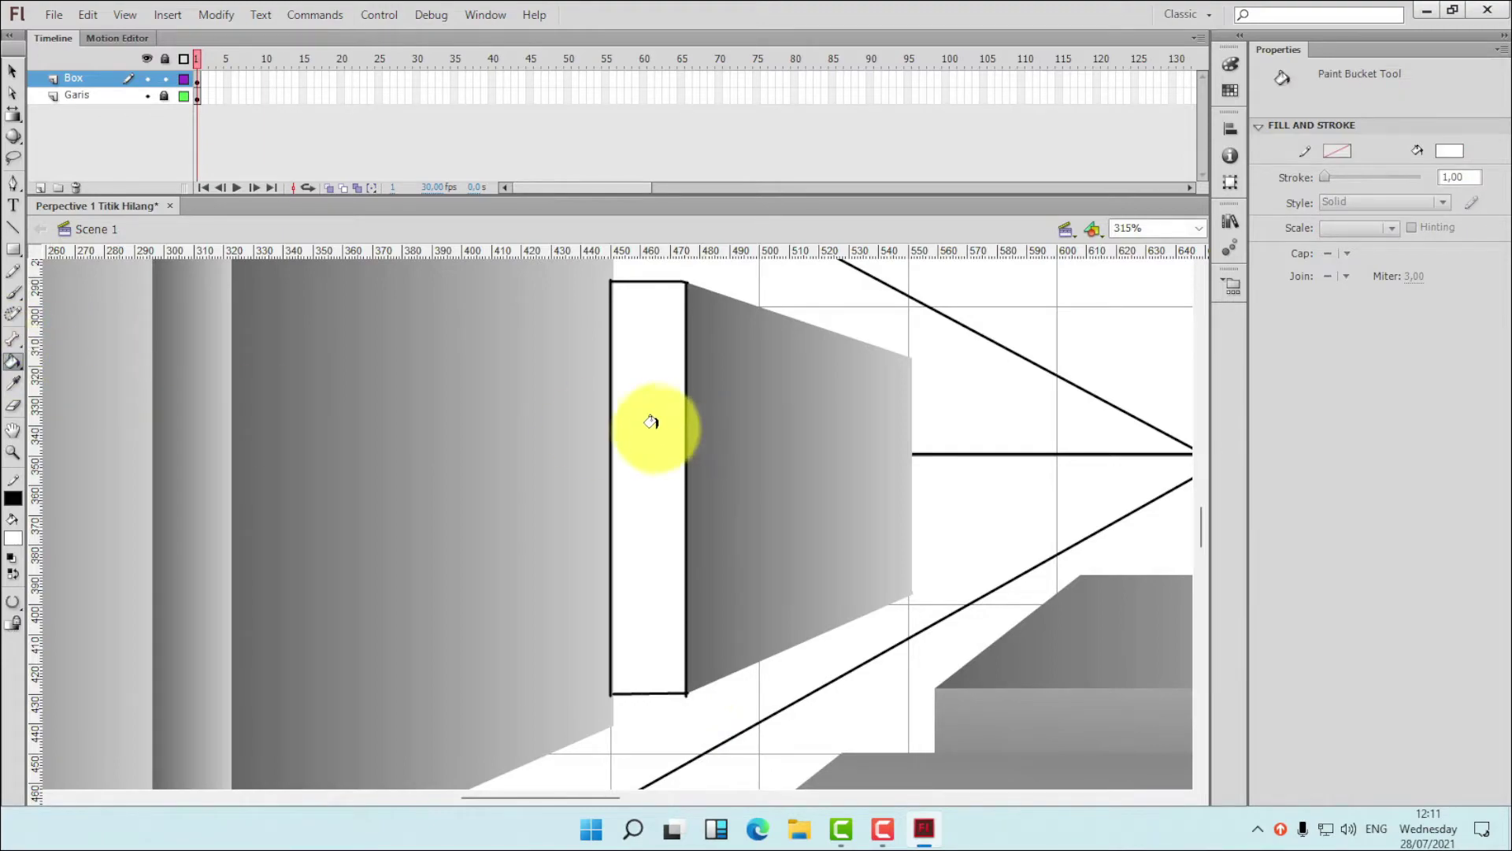
pyautogui.click(13, 73)
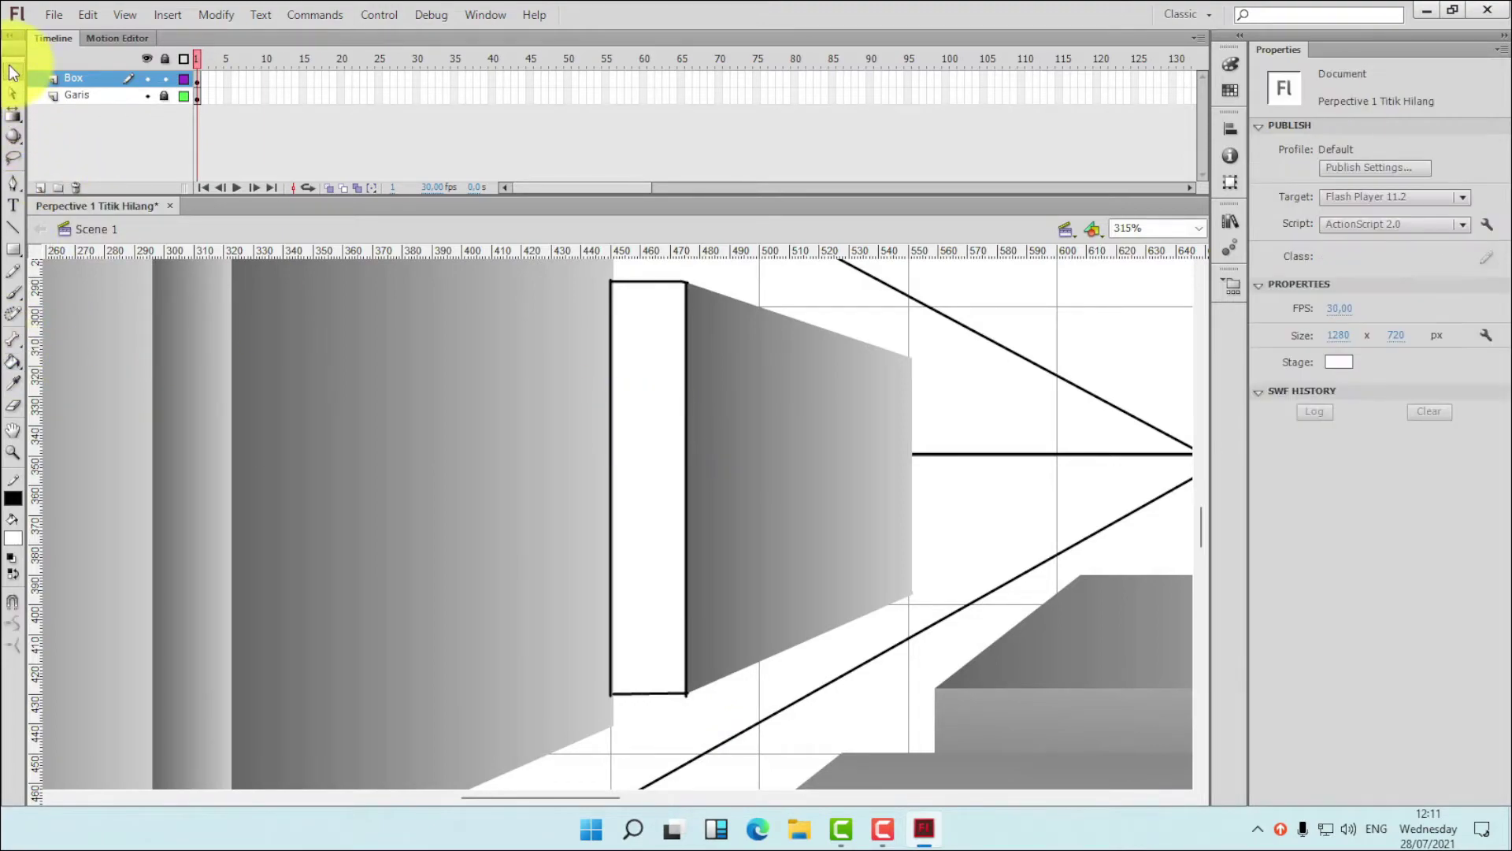
pyautogui.click(684, 286)
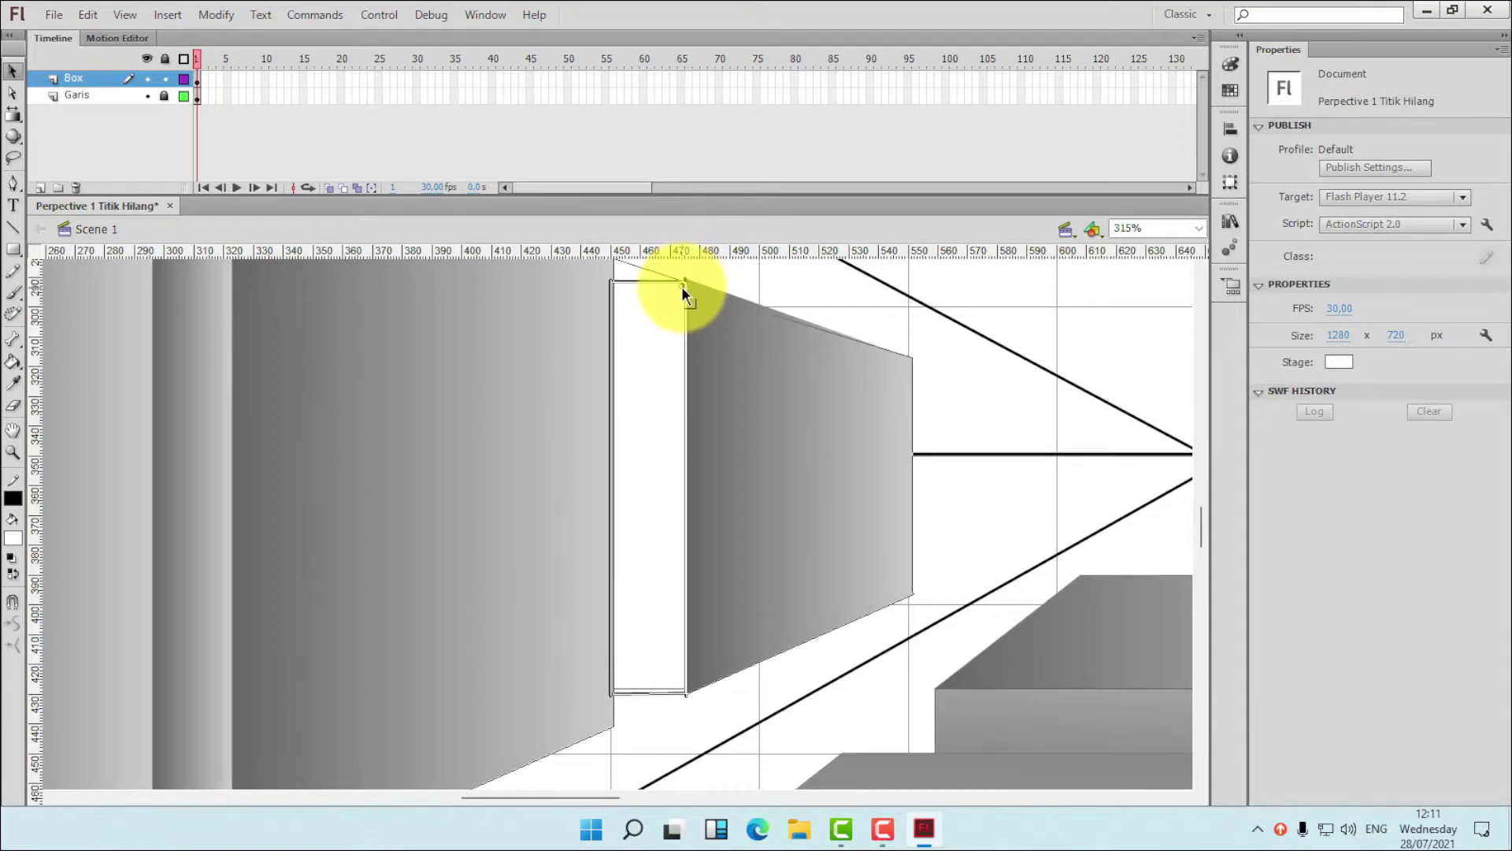
pyautogui.moveTo(685, 281); pyautogui.dragTo(686, 280)
pyautogui.click(649, 455)
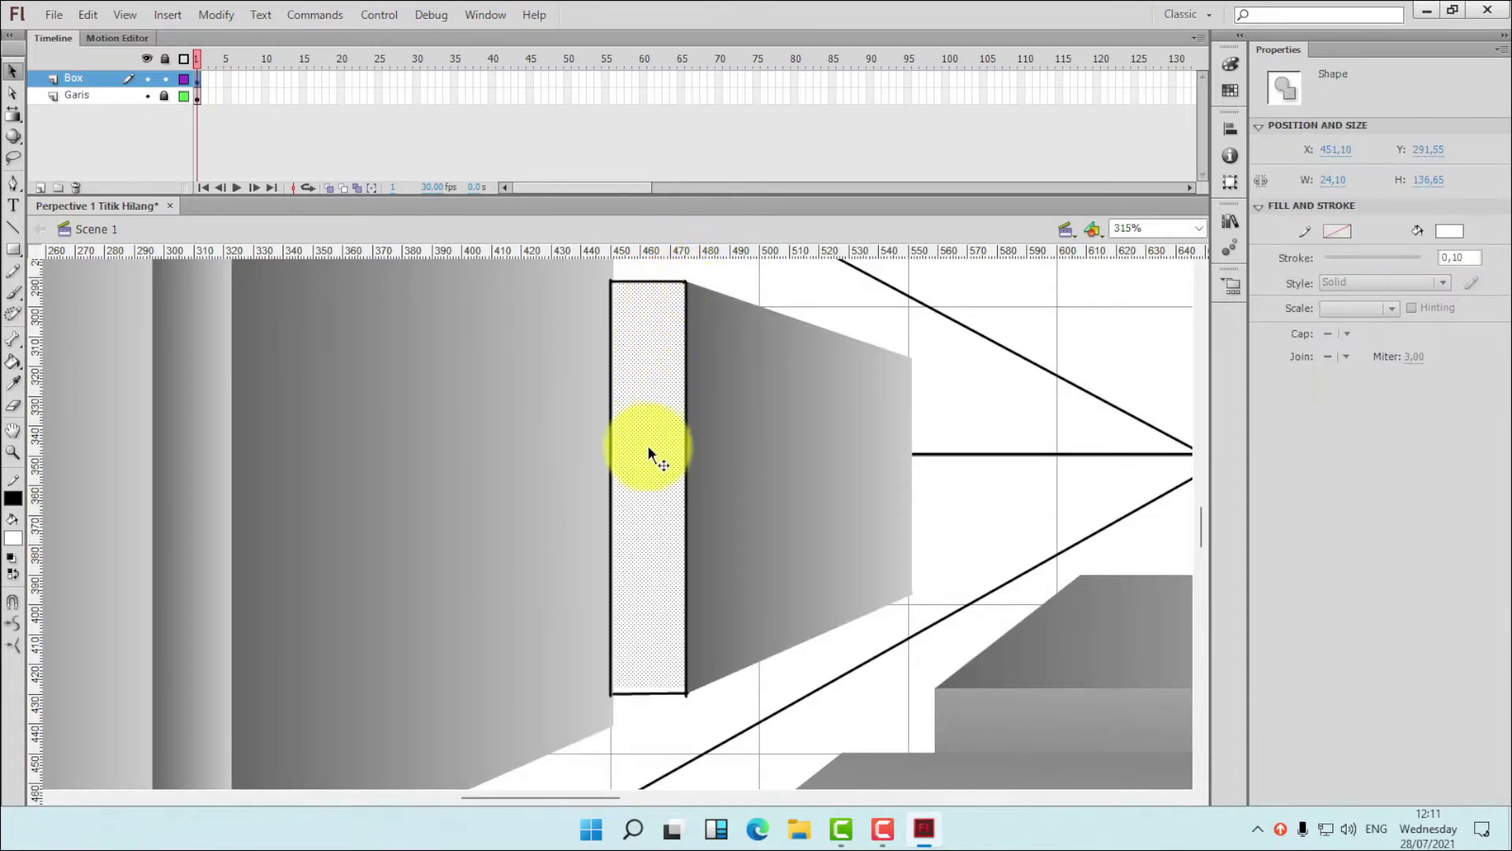
pyautogui.press('Delete')
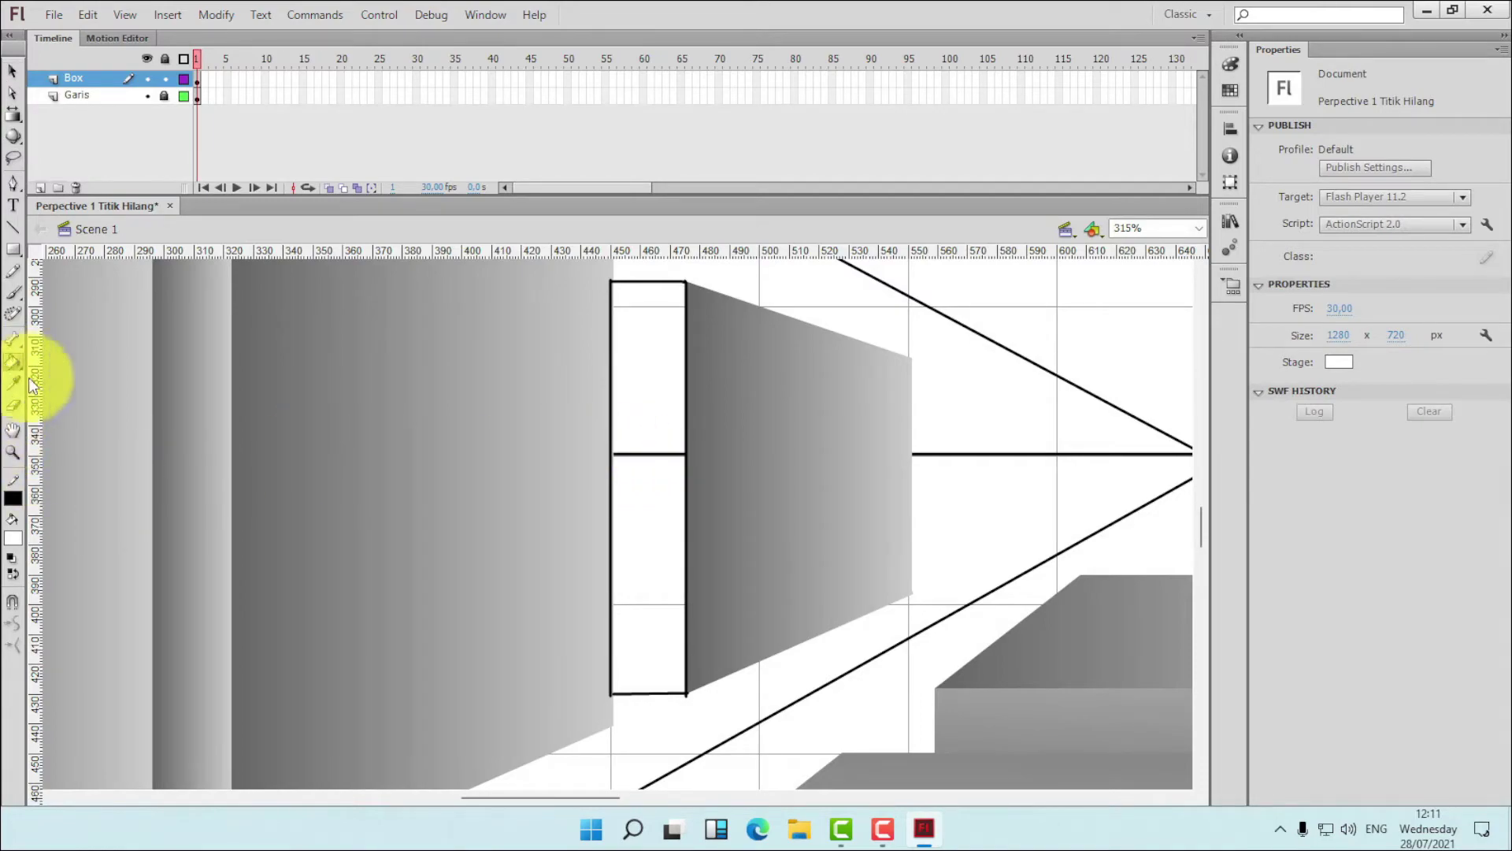
# - Change the fill to the grey linear gradient and fill the third box's narrow front face with it
pyautogui.click(13, 361)
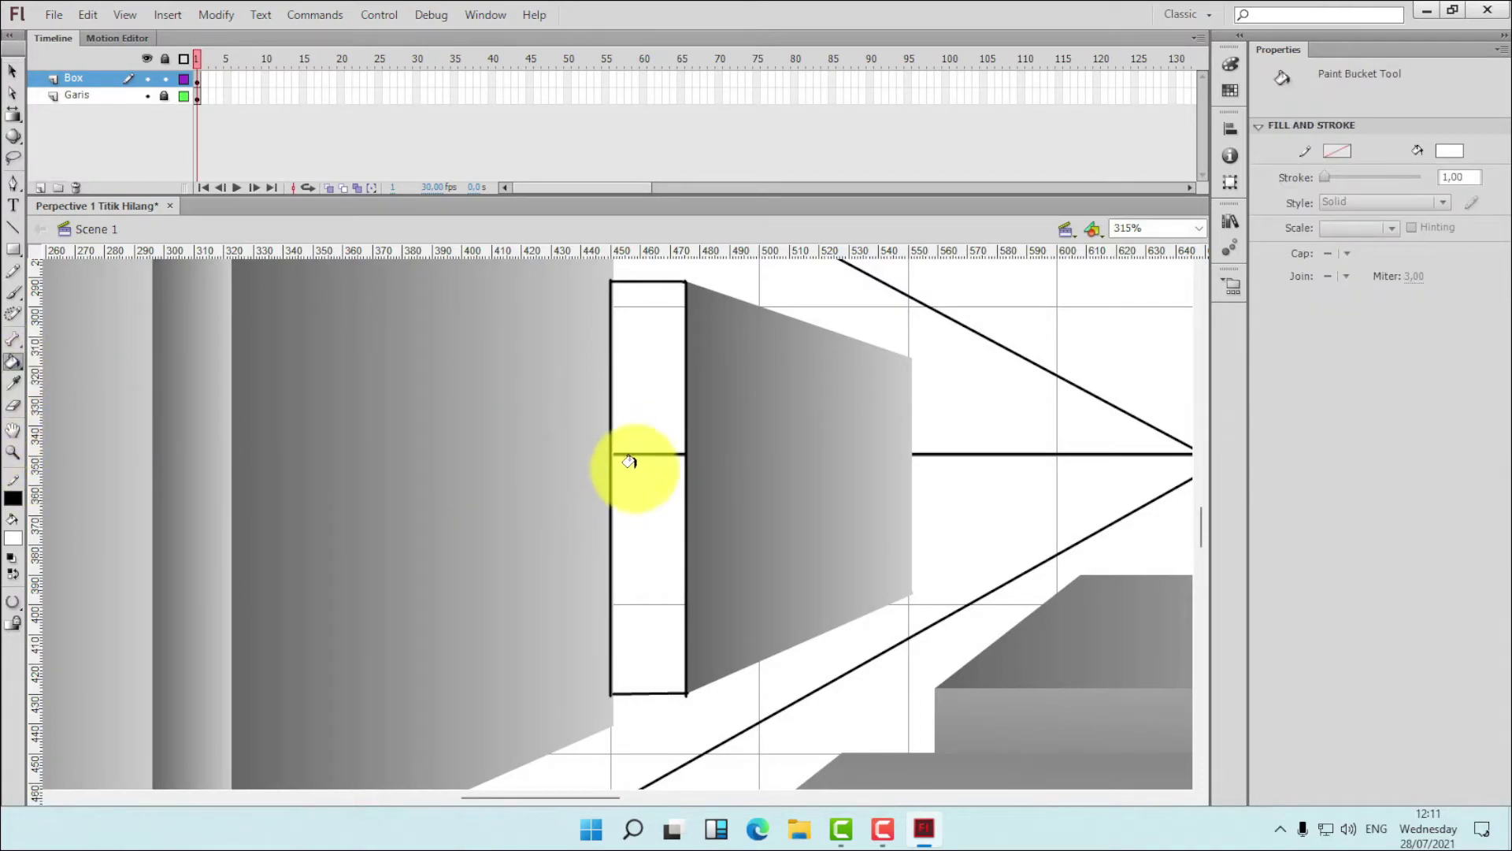
pyautogui.click(1230, 64)
pyautogui.click(1189, 71)
pyautogui.click(1161, 131)
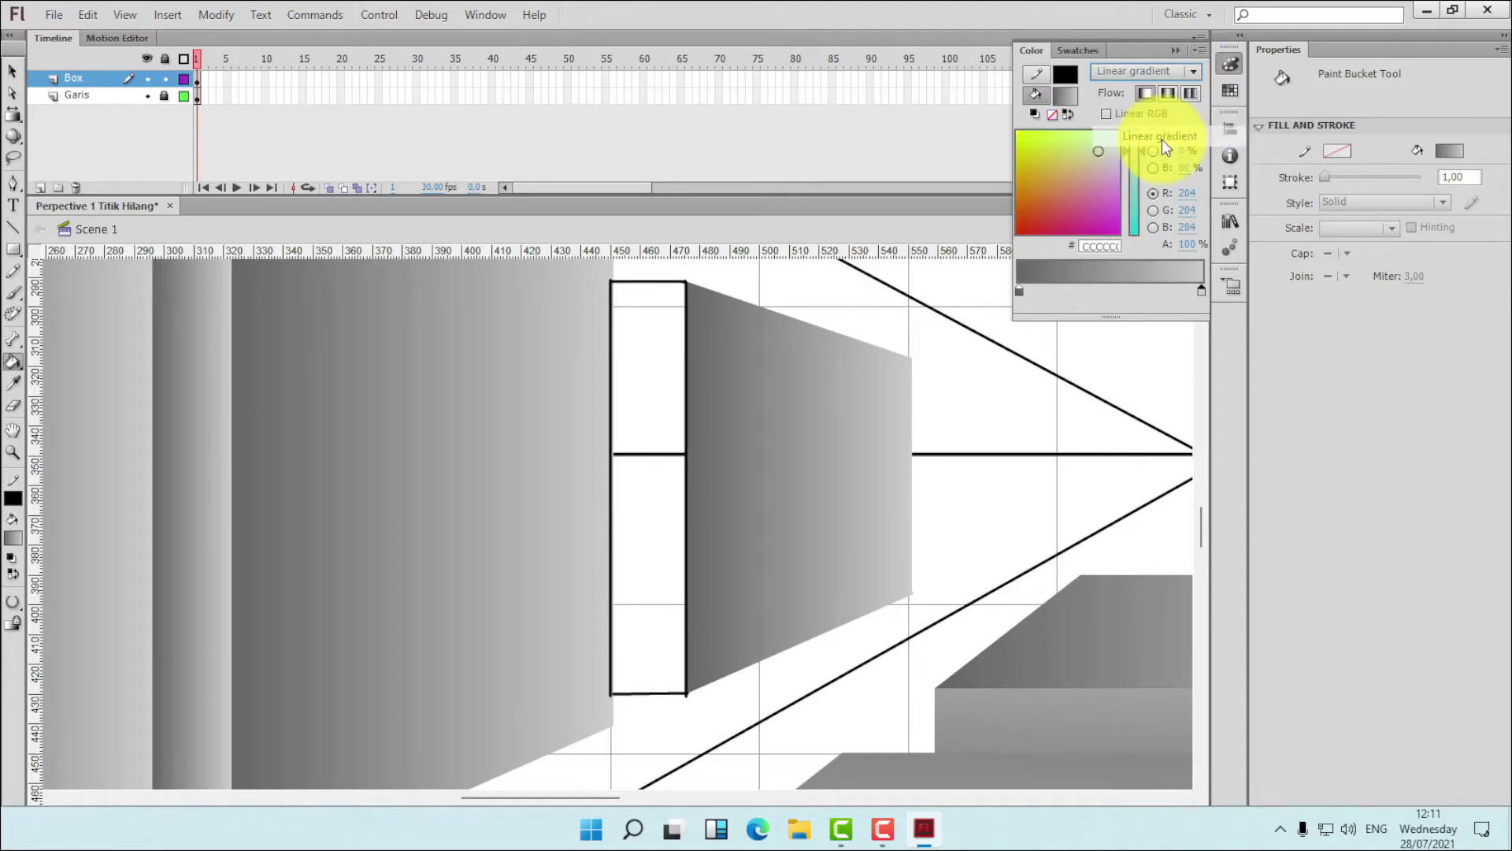
pyautogui.click(656, 469)
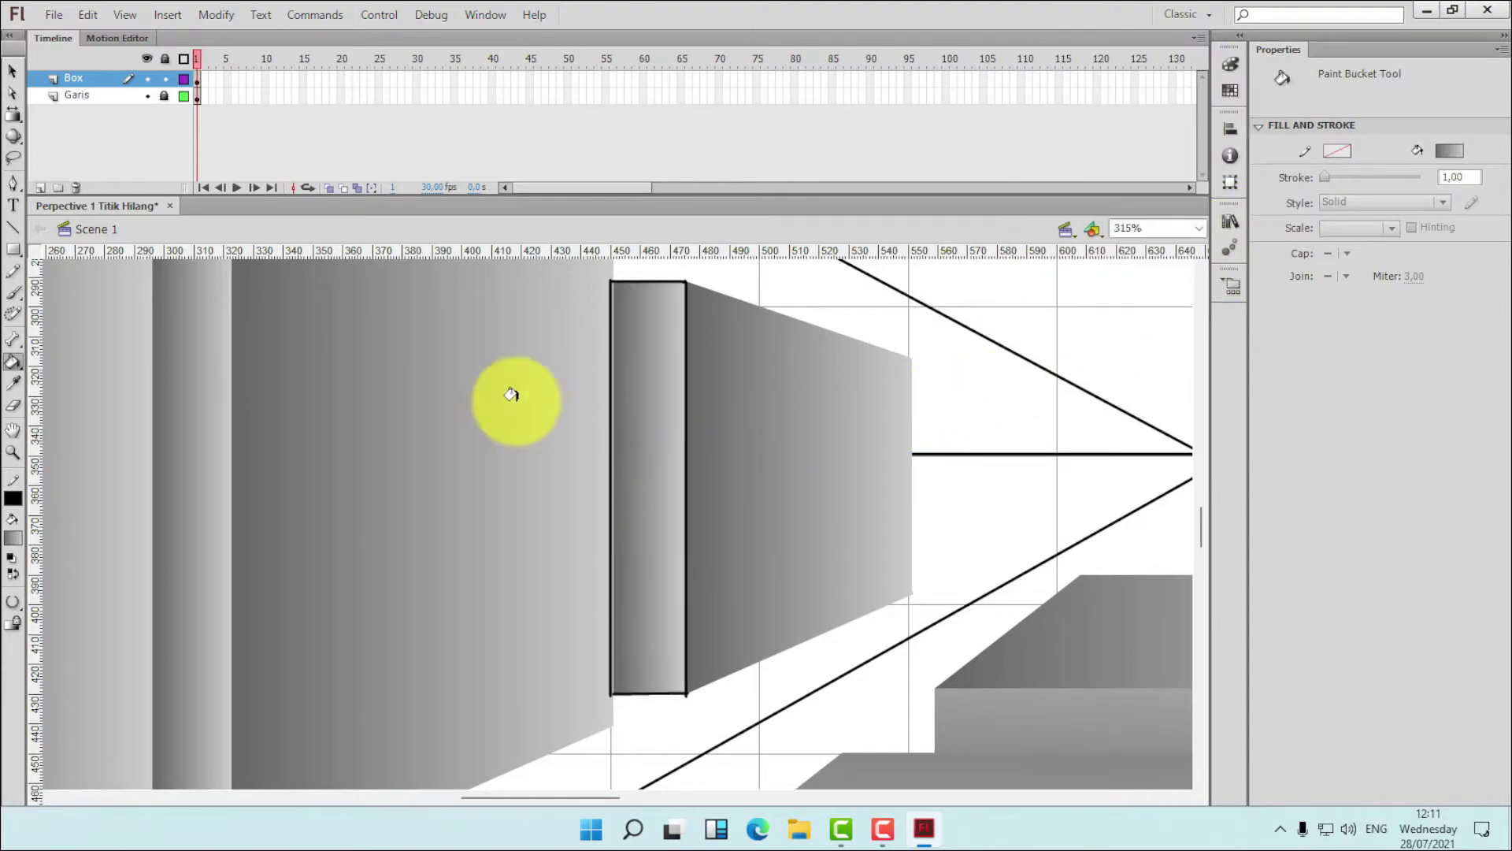
# - Delete the outline segments beside the second box and along the upper edge of the third box's front face
pyautogui.click(15, 69)
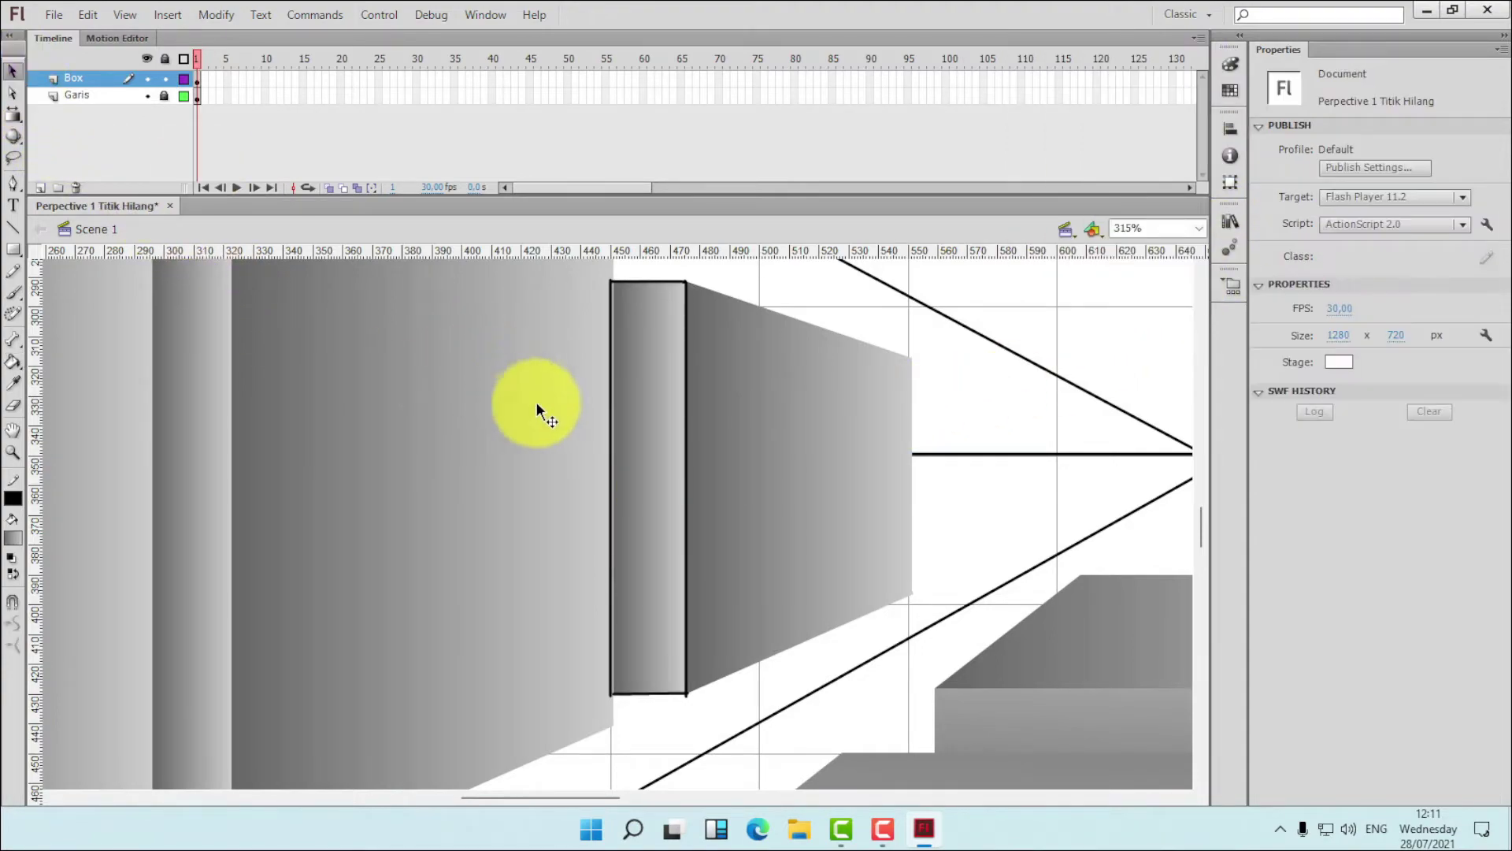
pyautogui.click(609, 414)
pyautogui.press('Delete')
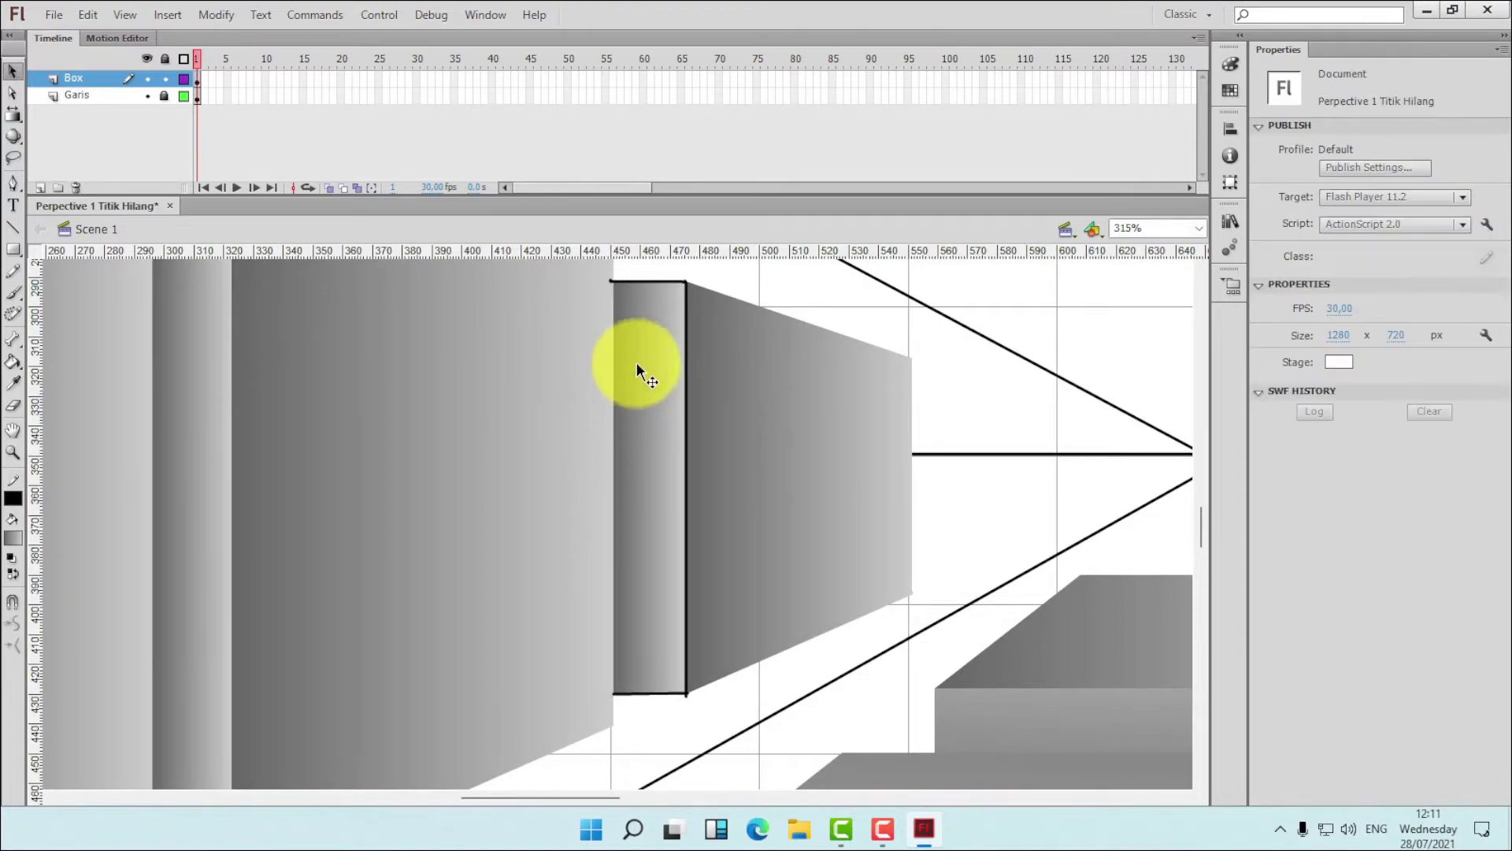
pyautogui.click(629, 280)
pyautogui.press('Delete')
pyautogui.click(612, 280)
pyautogui.press('Delete')
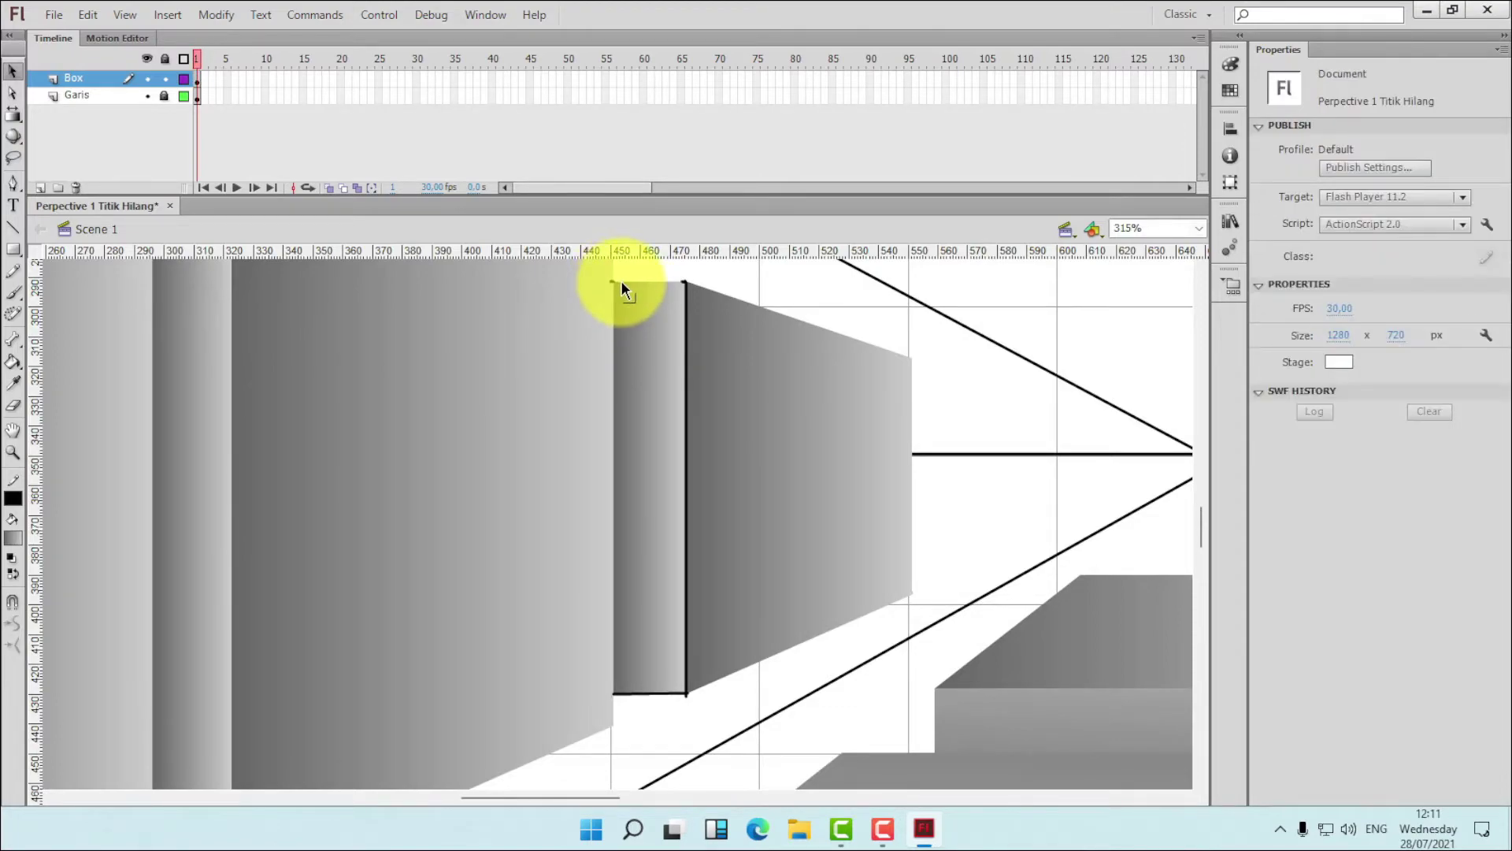
pyautogui.moveTo(591, 267); pyautogui.dragTo(749, 411)
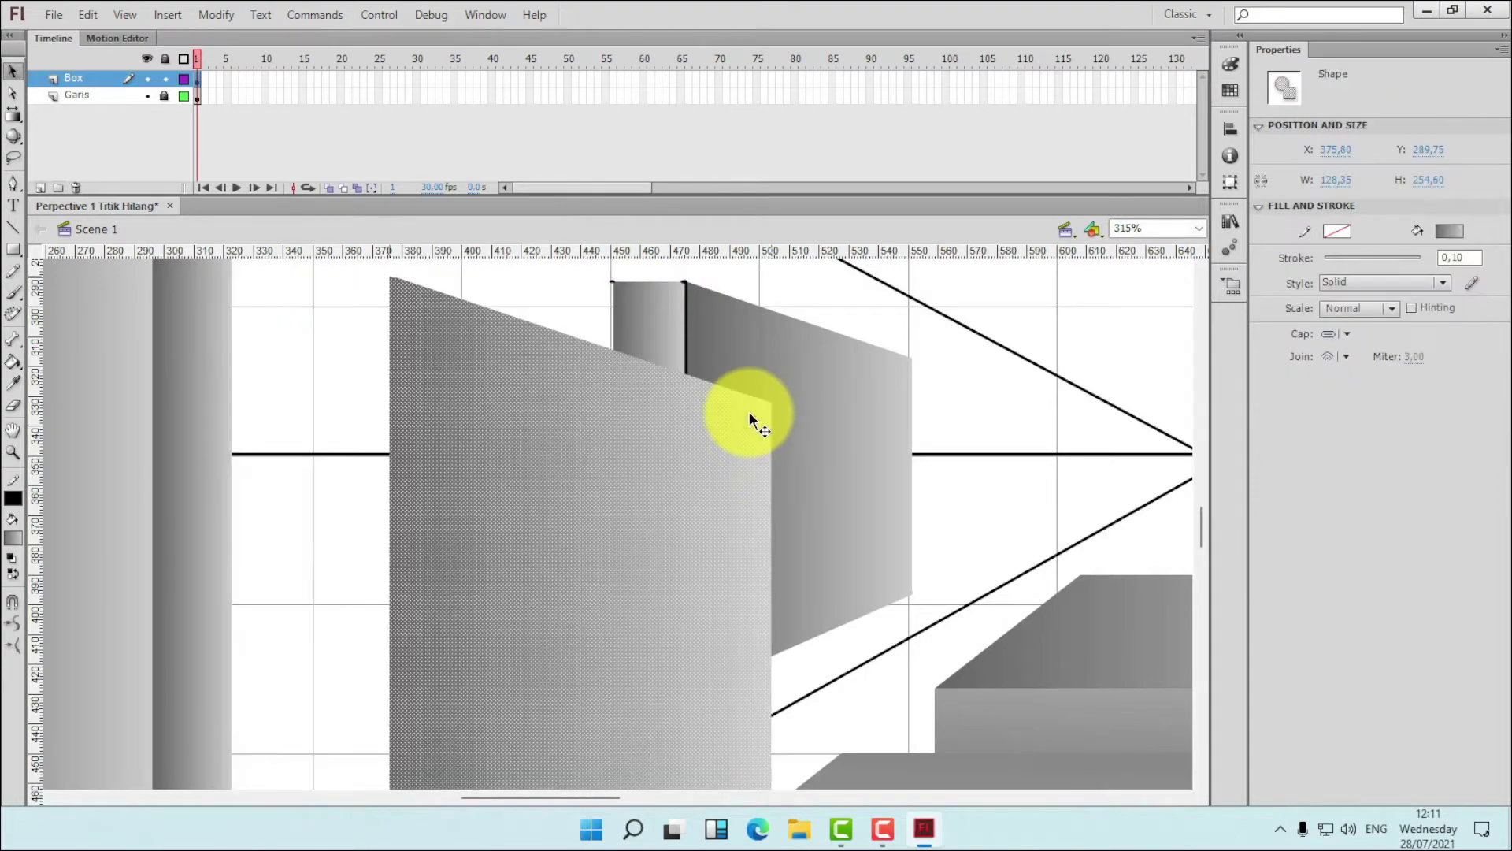
pyautogui.hotkey('ctrl', 'z')
pyautogui.moveTo(959, 641); pyautogui.dragTo(737, 487)
pyautogui.click(886, 710)
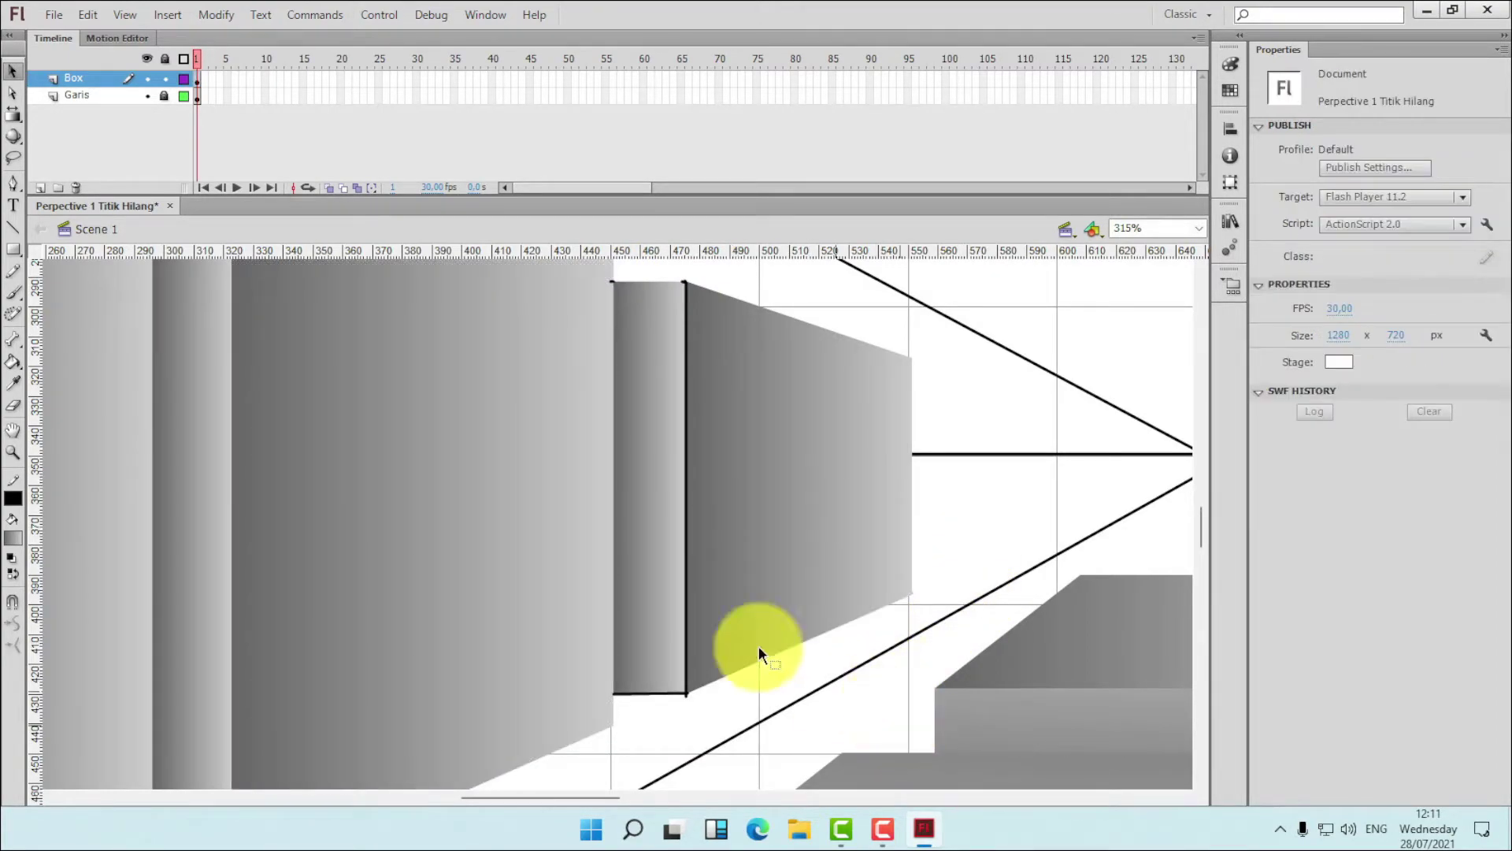
# - Select the third box with its remaining black outlines and set the stroke to none
pyautogui.moveTo(539, 264); pyautogui.dragTo(542, 259)
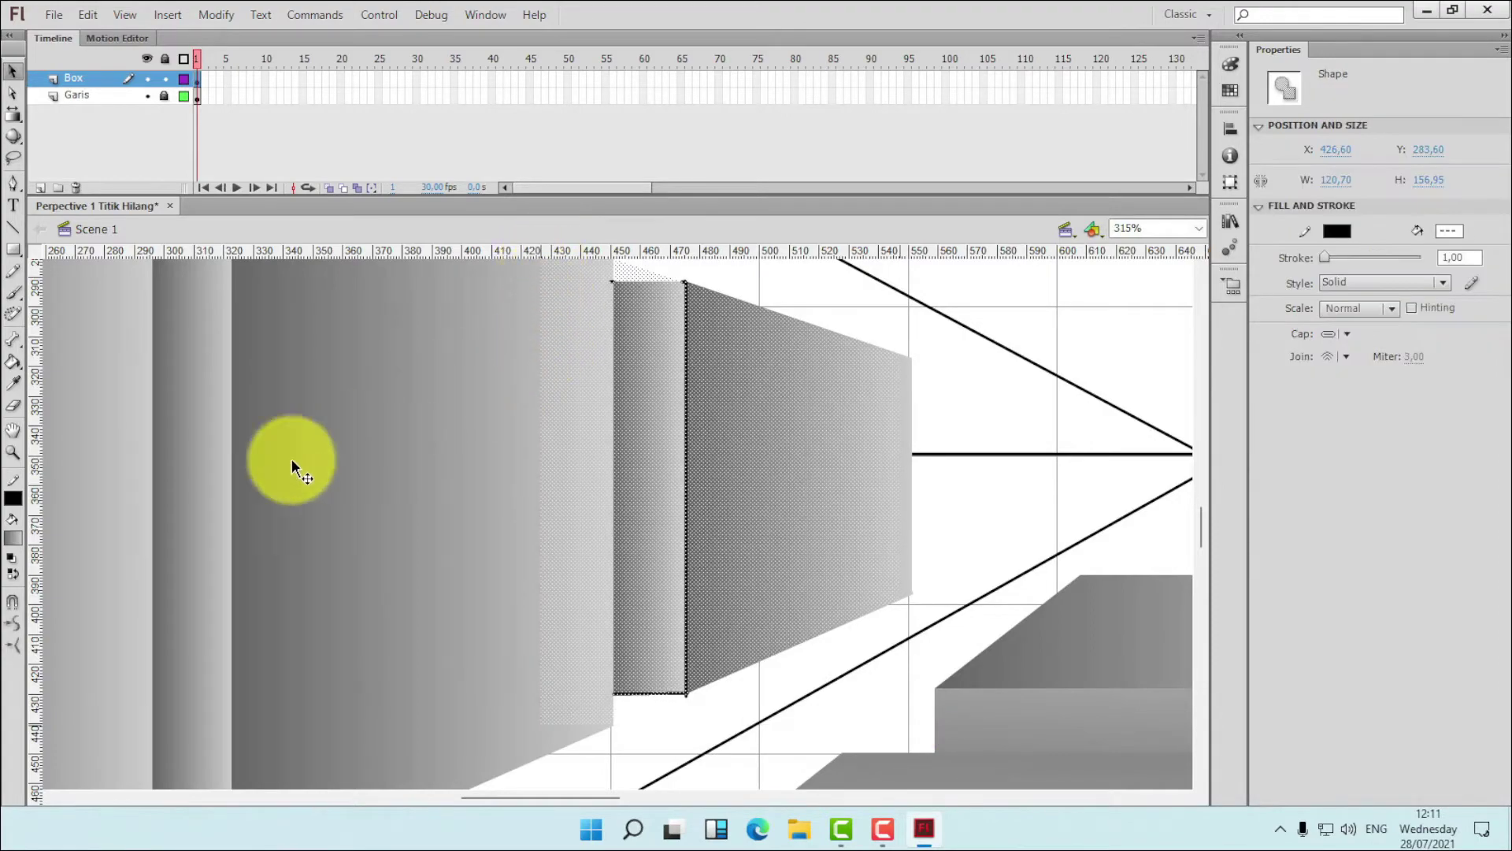
pyautogui.click(12, 498)
pyautogui.click(271, 514)
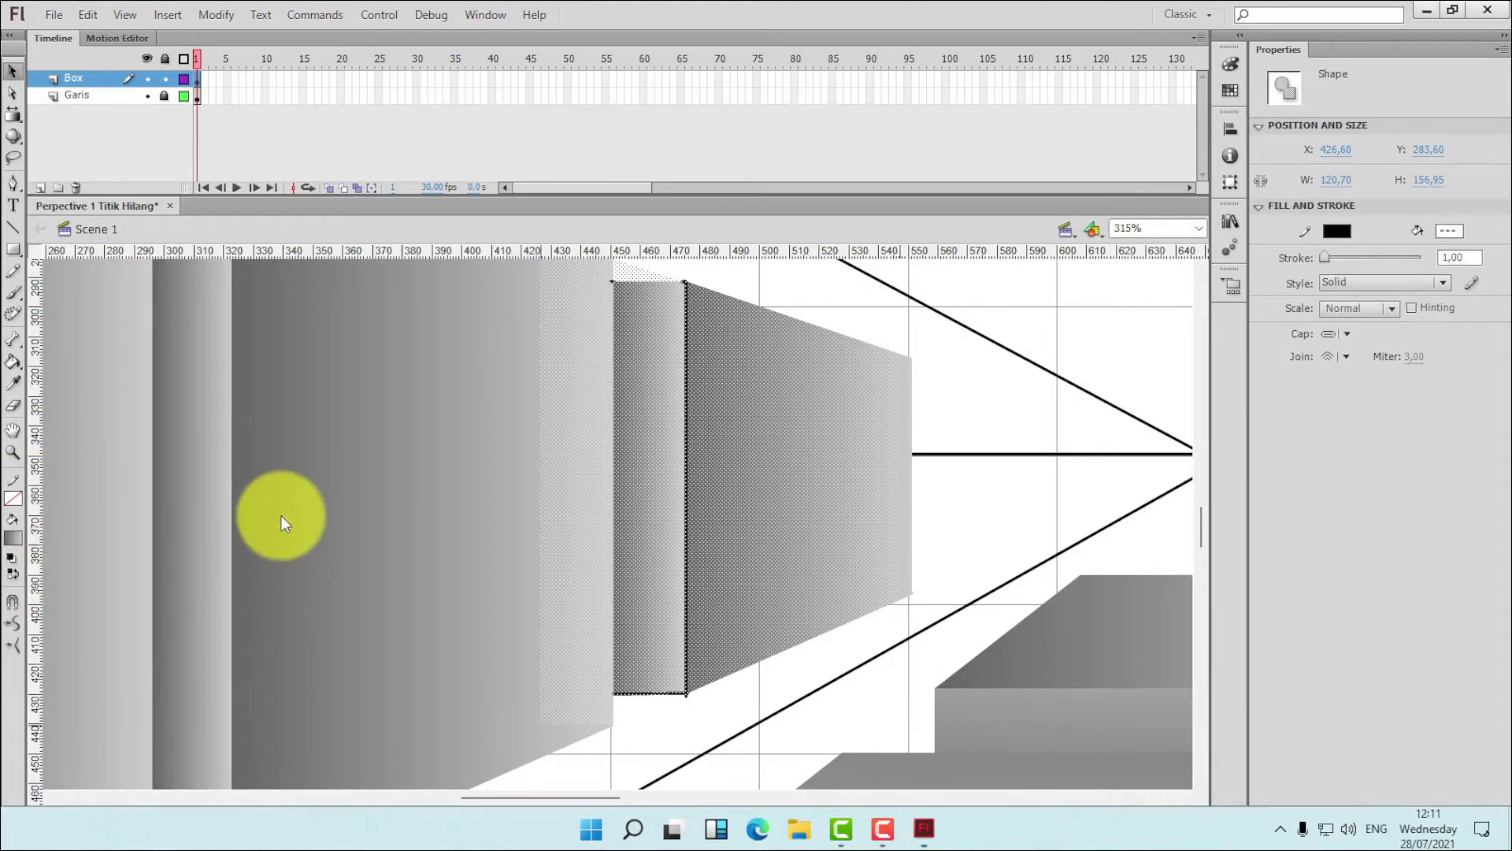
pyautogui.click(1060, 441)
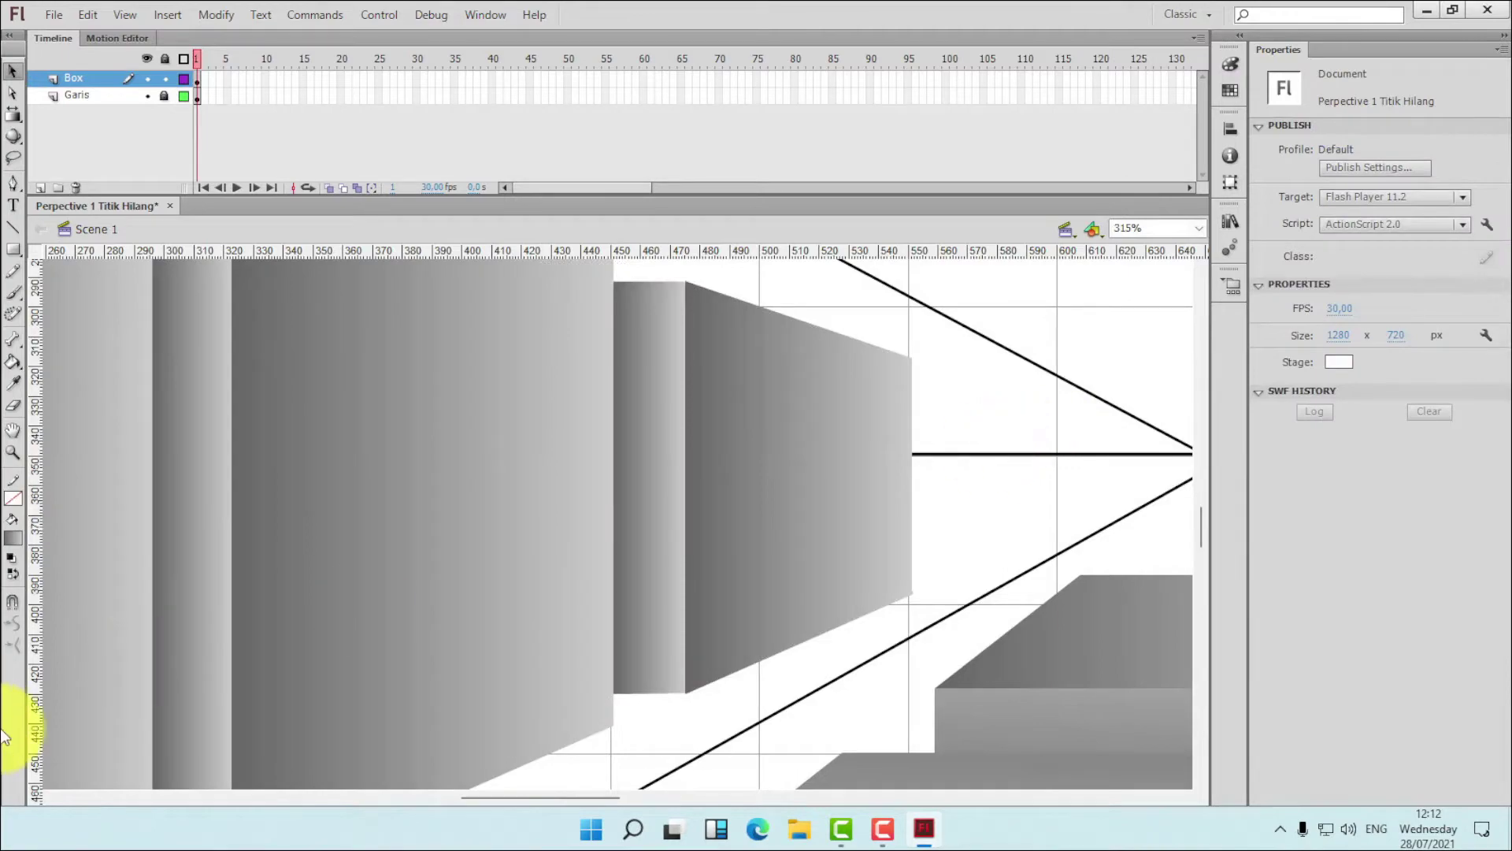
# - Set the magnification to Fit in Window and clear the selection of the second box's side face
pyautogui.click(12, 453)
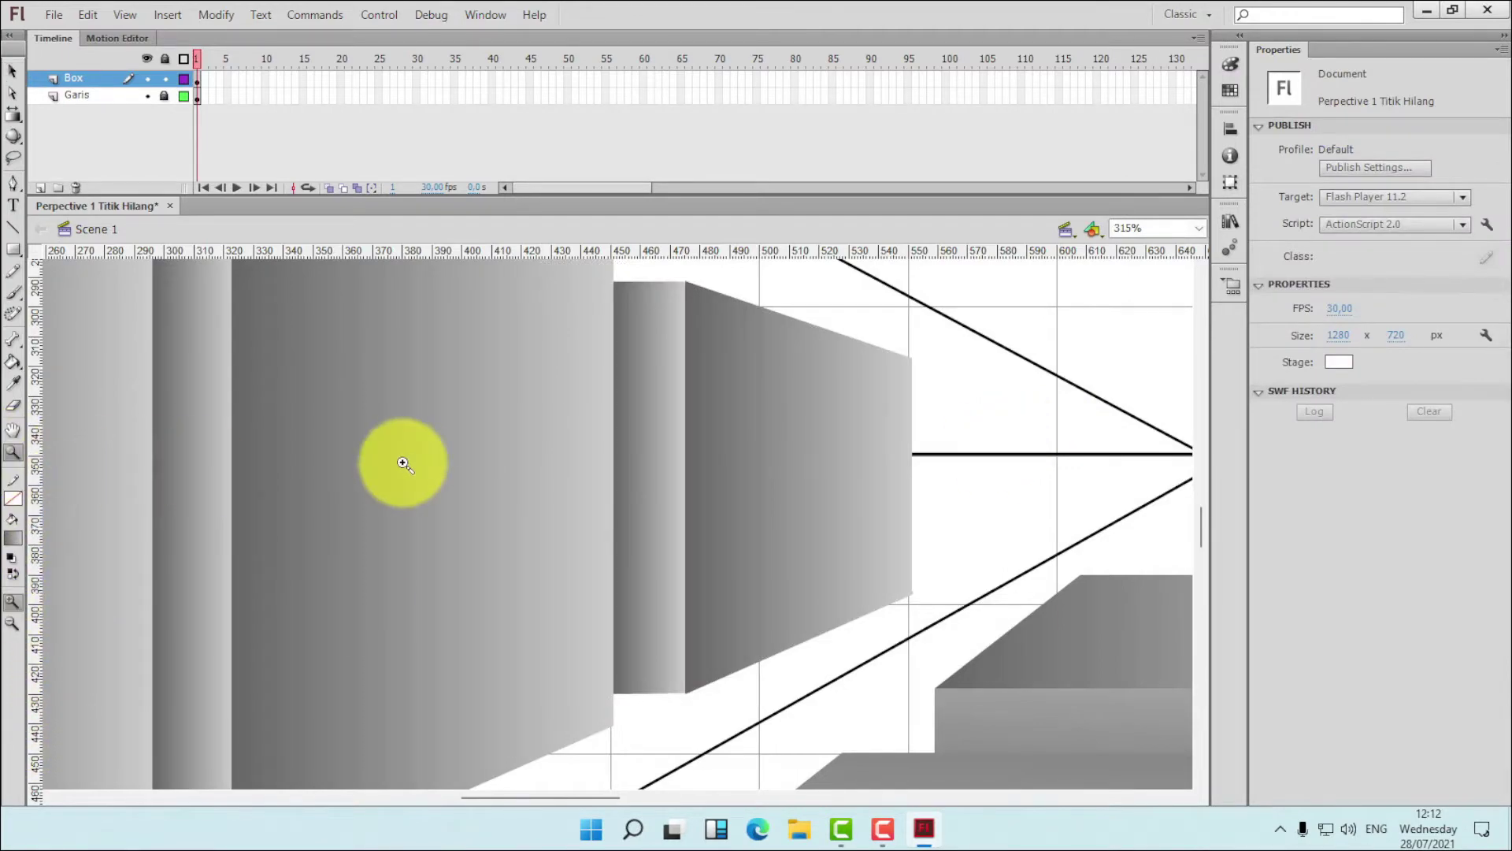
pyautogui.rightClick(557, 409)
pyautogui.click(979, 378)
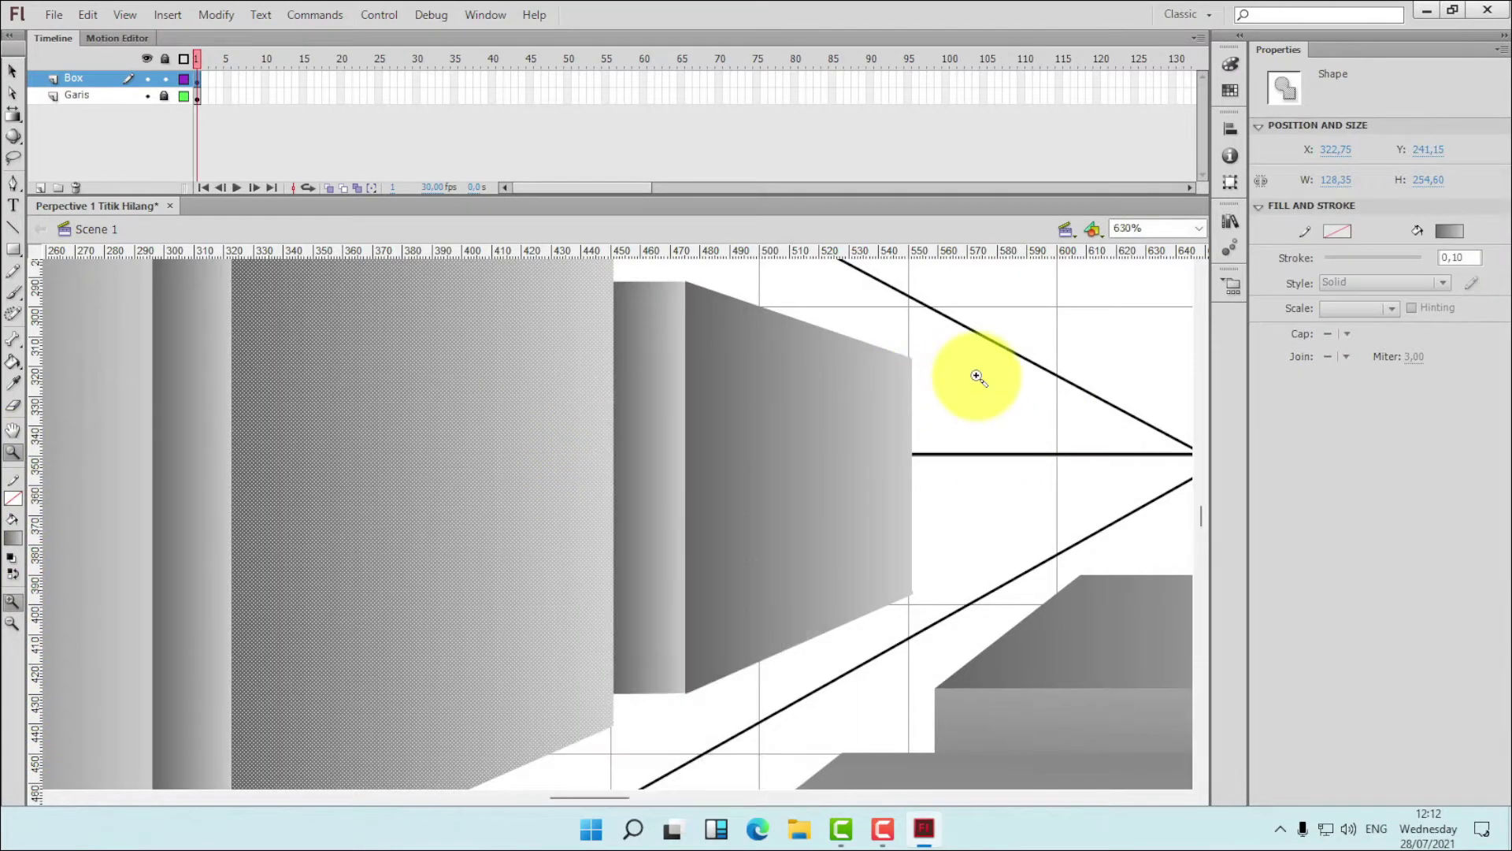
pyautogui.click(1198, 229)
pyautogui.click(1177, 245)
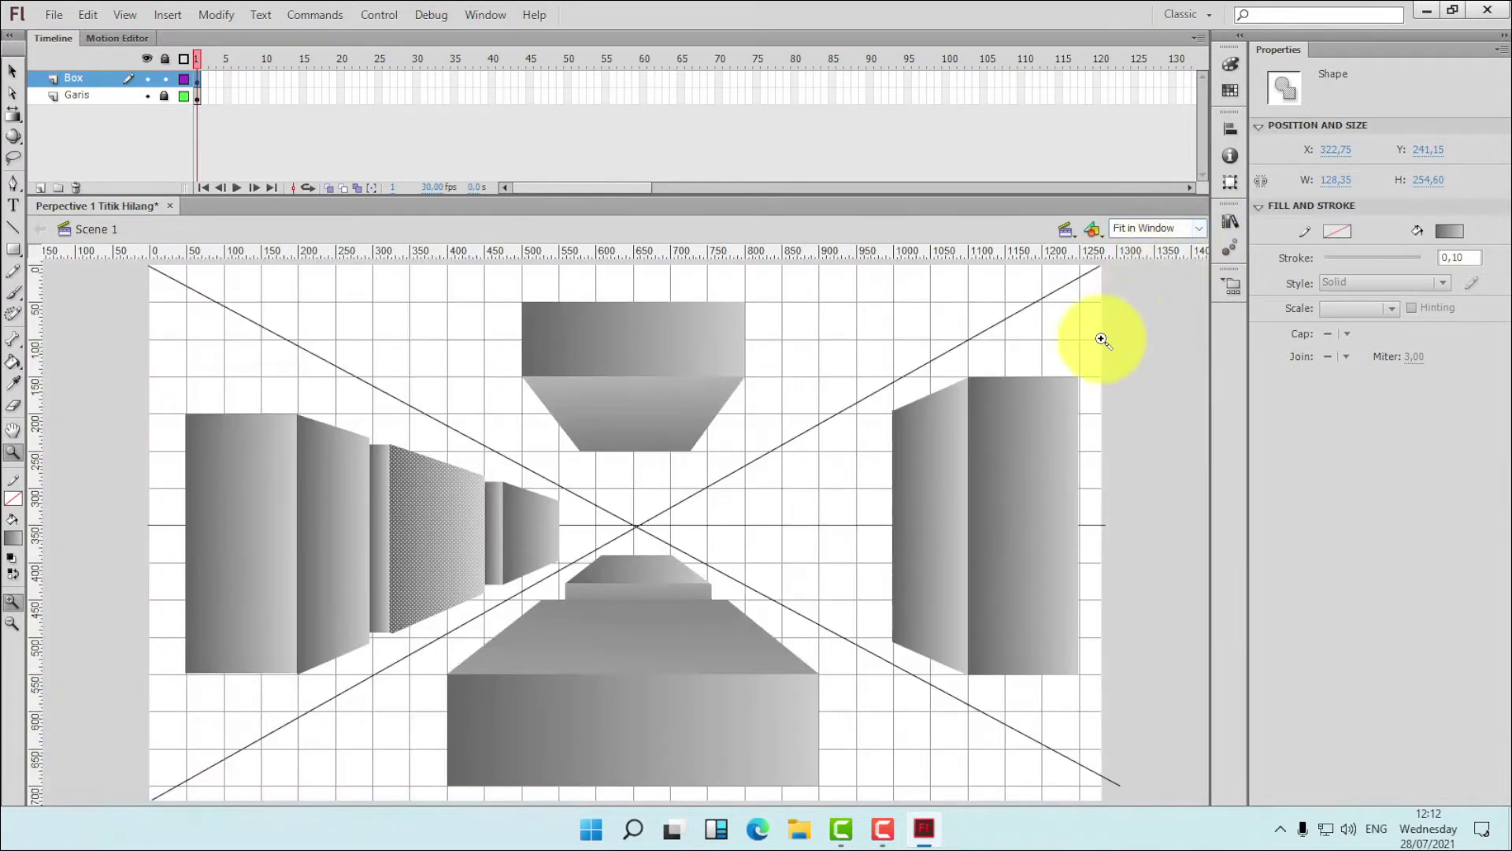
pyautogui.click(12, 71)
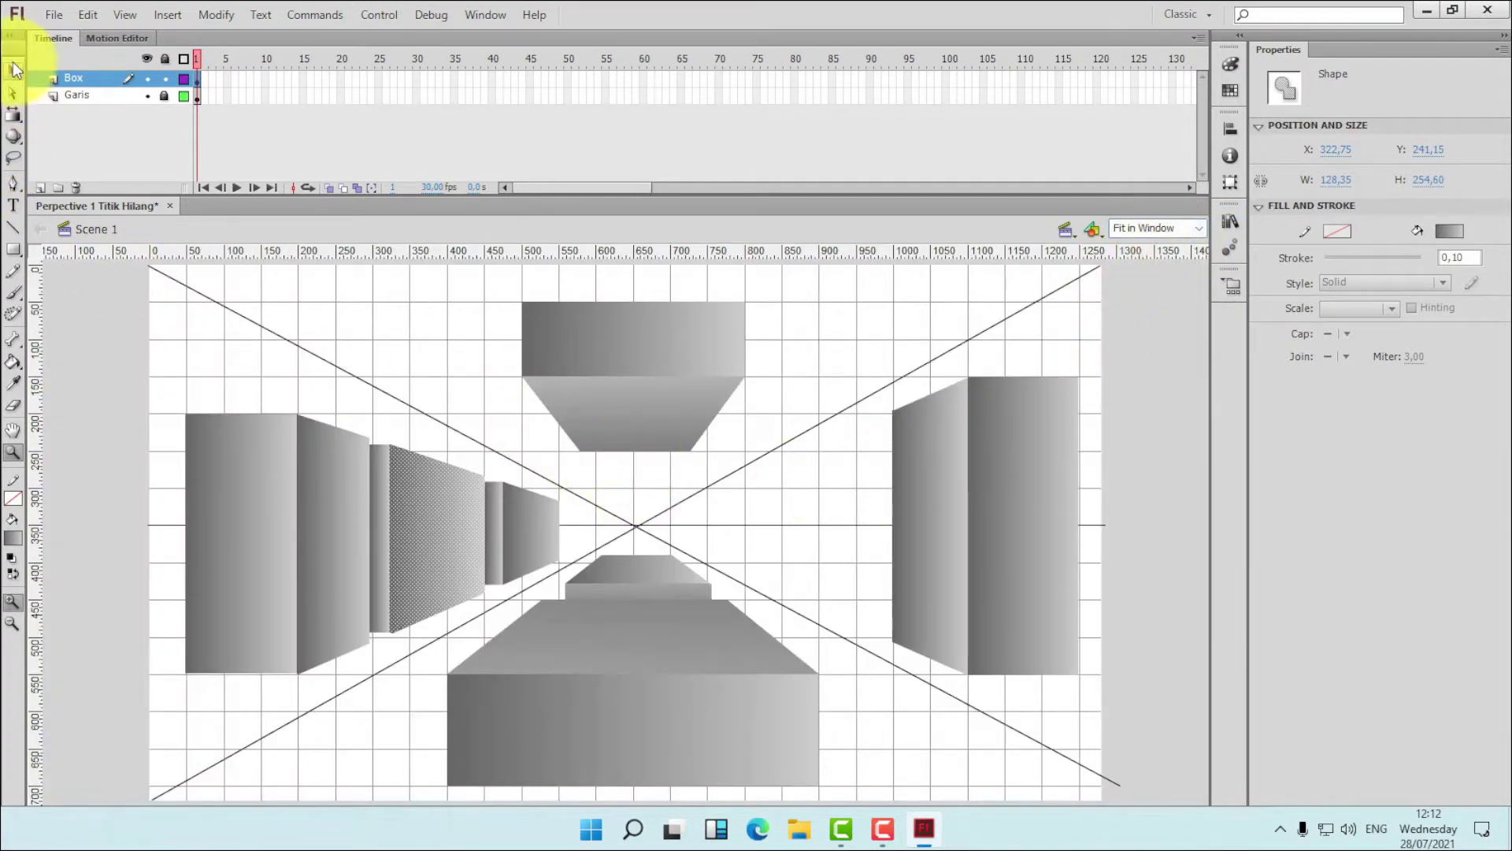
pyautogui.click(824, 507)
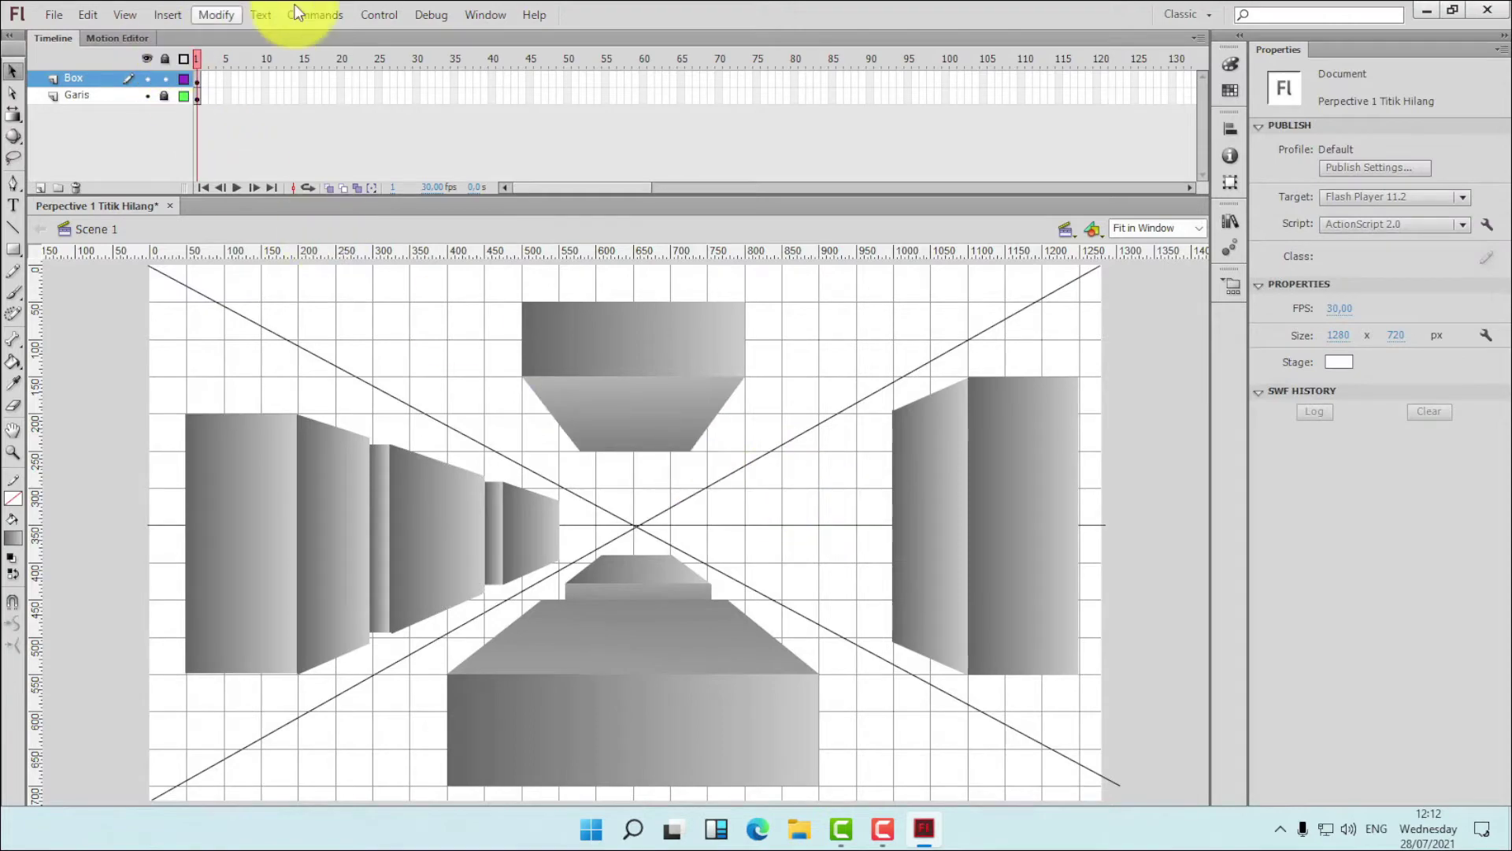
pyautogui.click(126, 14)
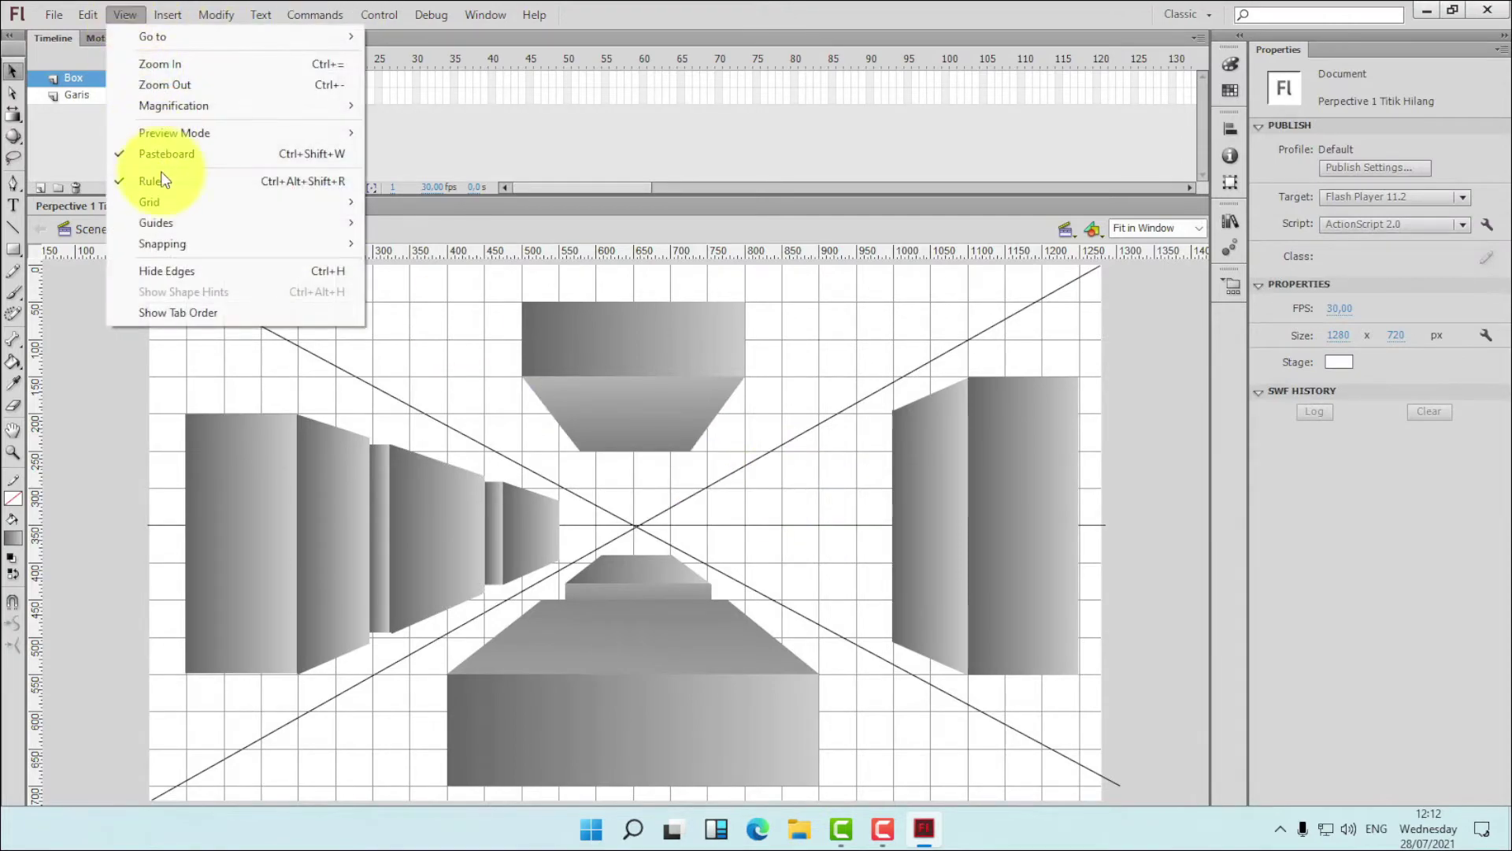
pyautogui.click(161, 182)
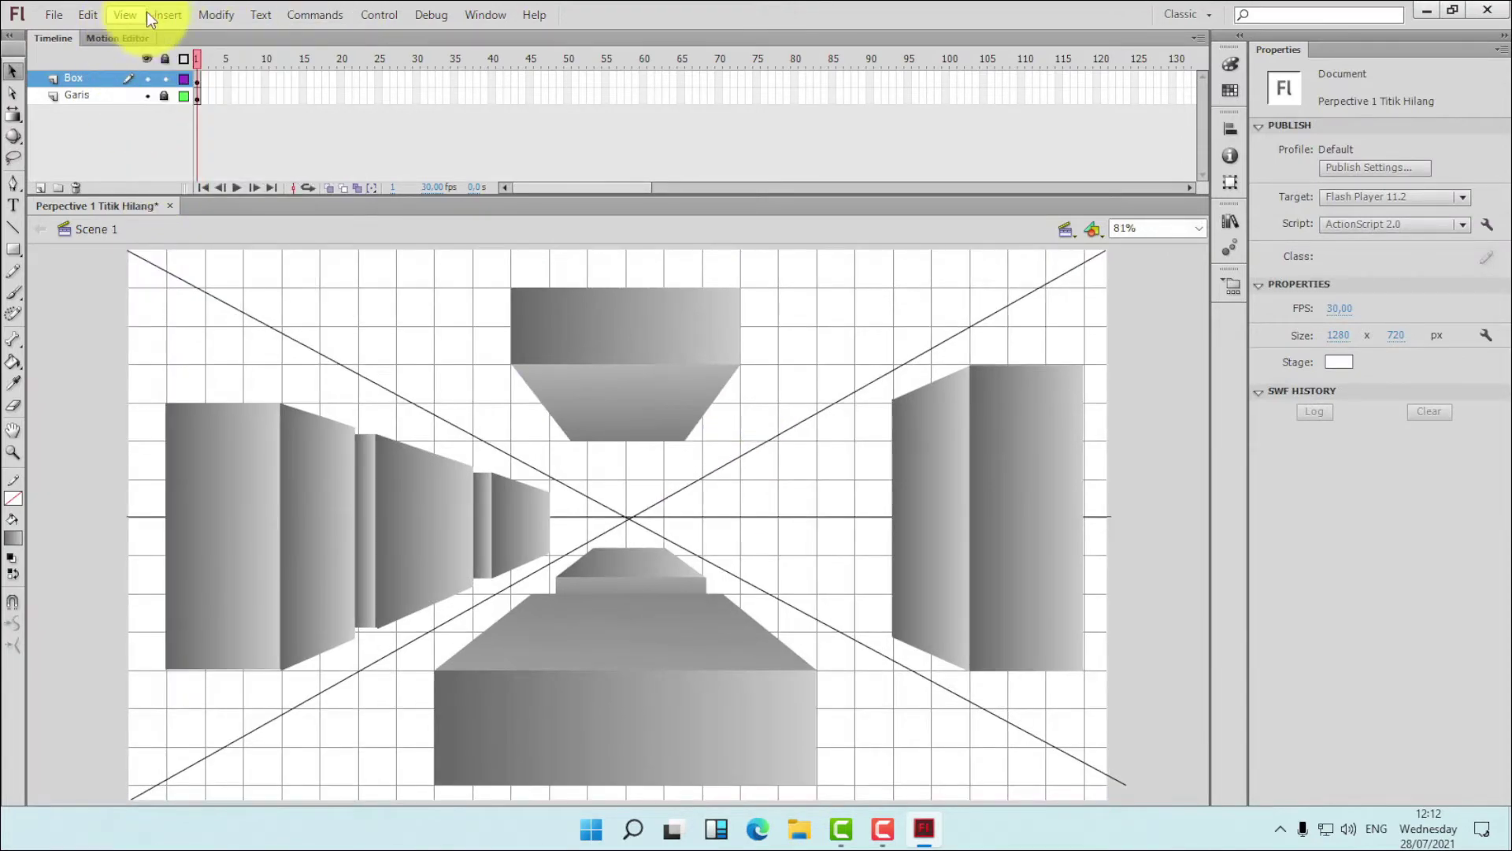
pyautogui.click(138, 19)
pyautogui.click(161, 182)
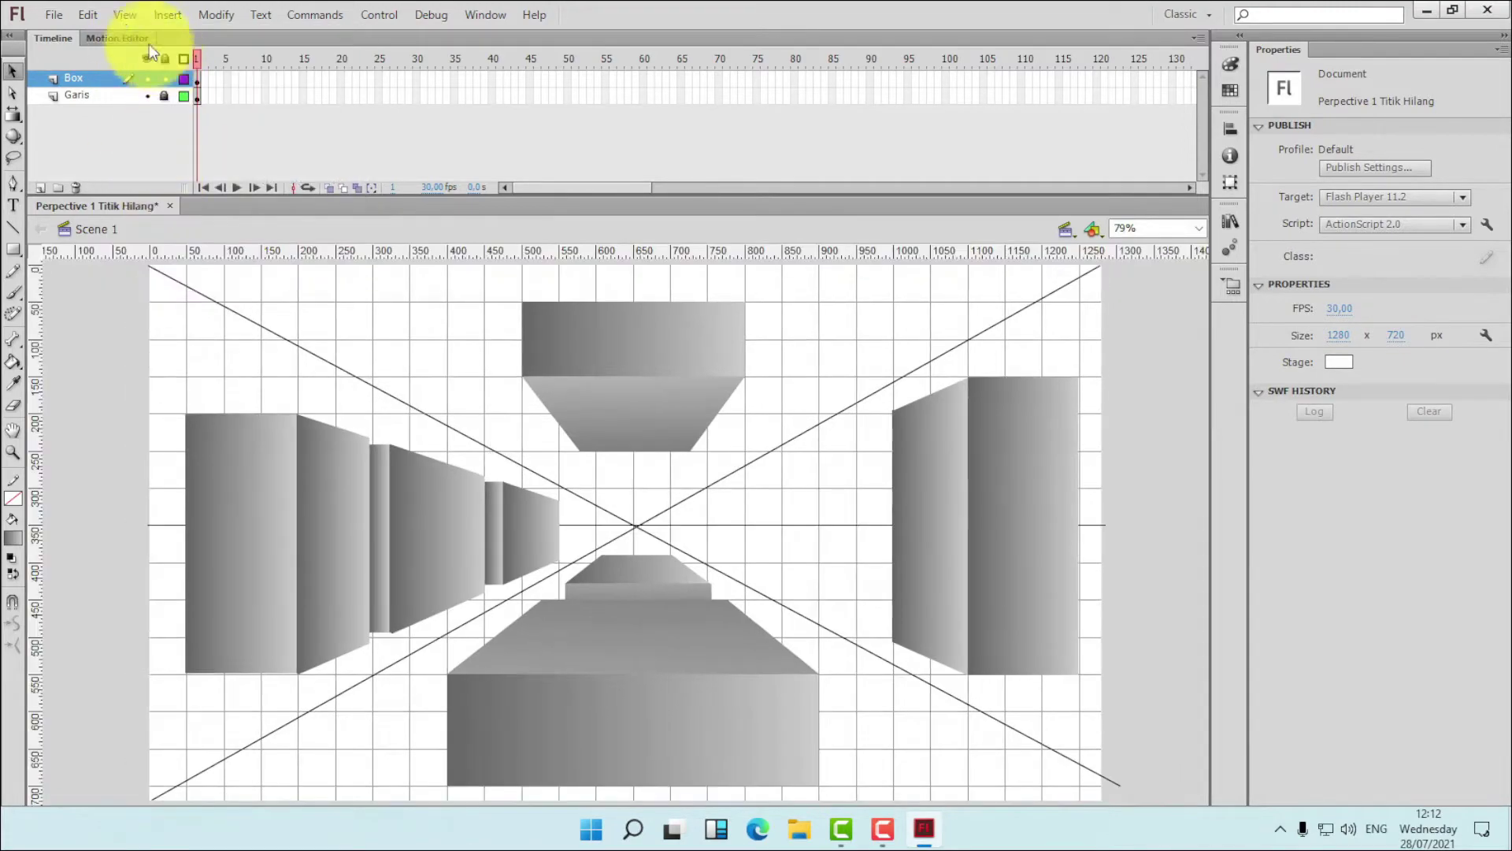
# - Hide the grid and switch the Garis layer off and on to view the boxes with and without perspective lines
pyautogui.click(125, 16)
pyautogui.moveTo(226, 205)
pyautogui.click(418, 202)
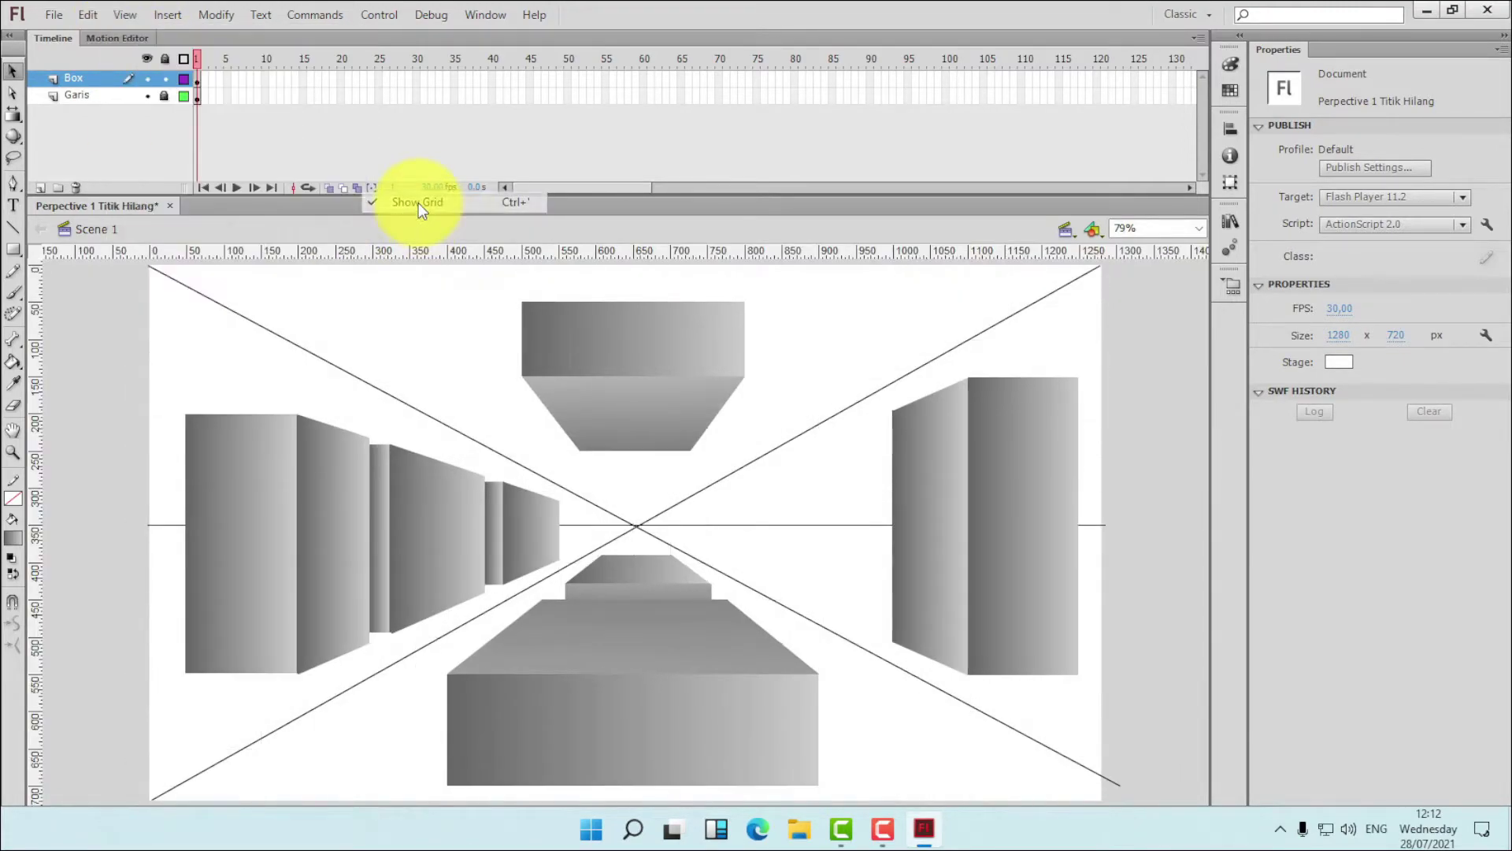
pyautogui.click(146, 96)
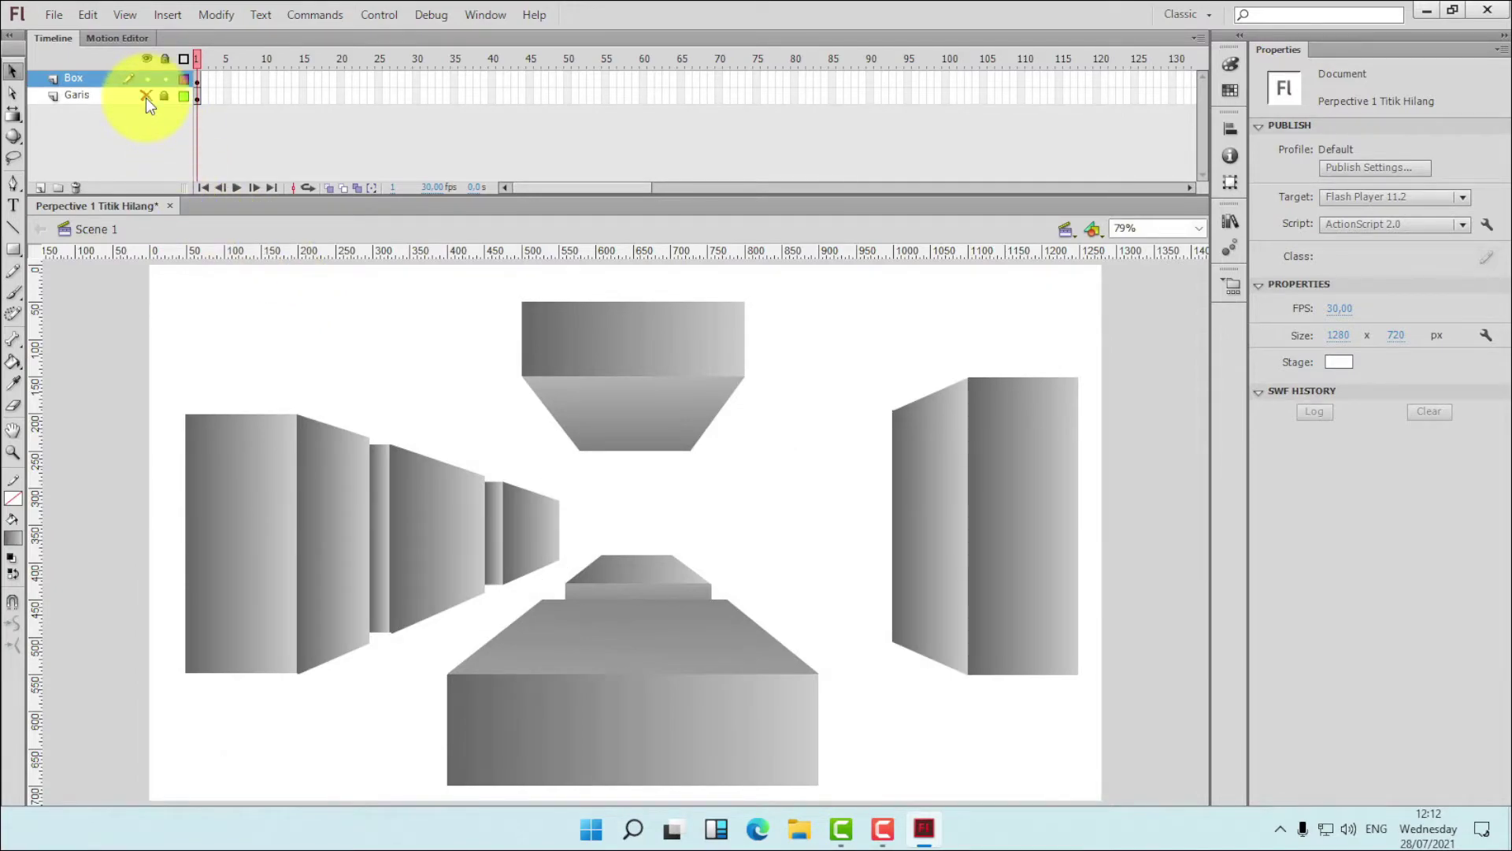
pyautogui.click(145, 96)
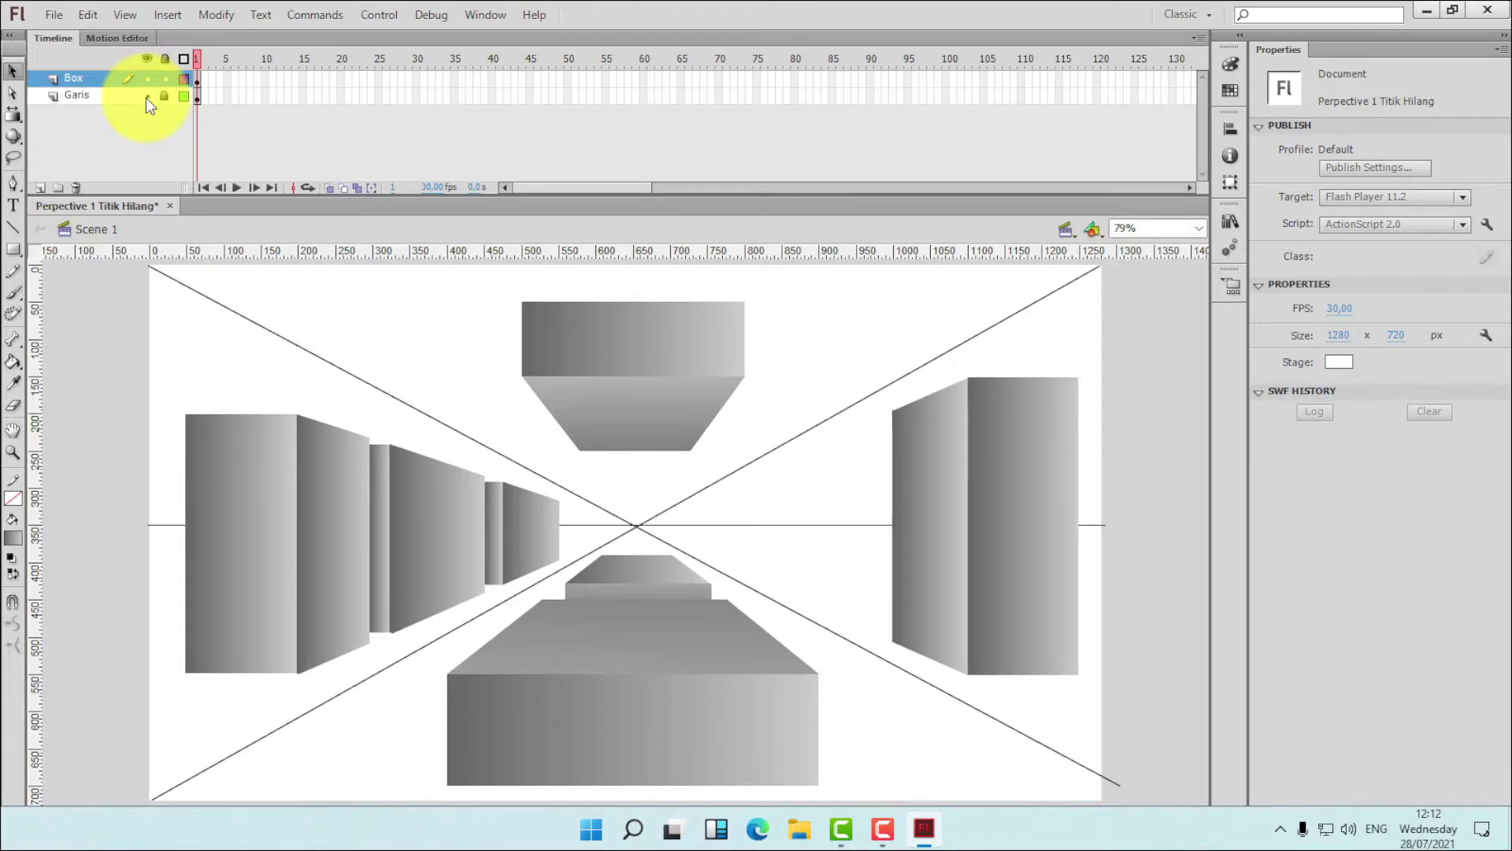
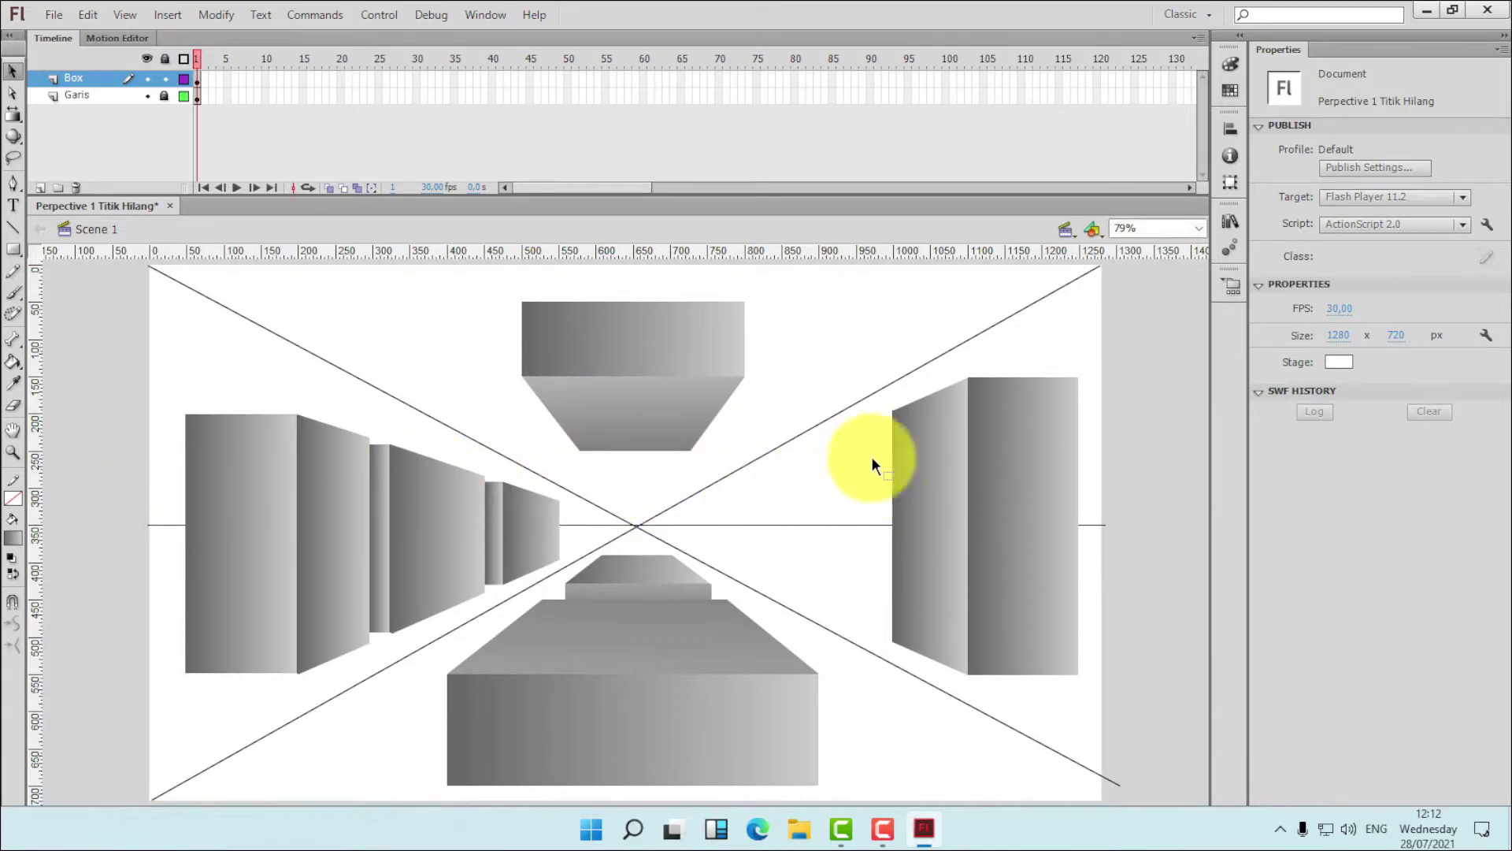
# - Compare the perspective lines and the boxes separately by toggling the Garis and Box layers' visibility, leaving only Box shown
pyautogui.click(147, 95)
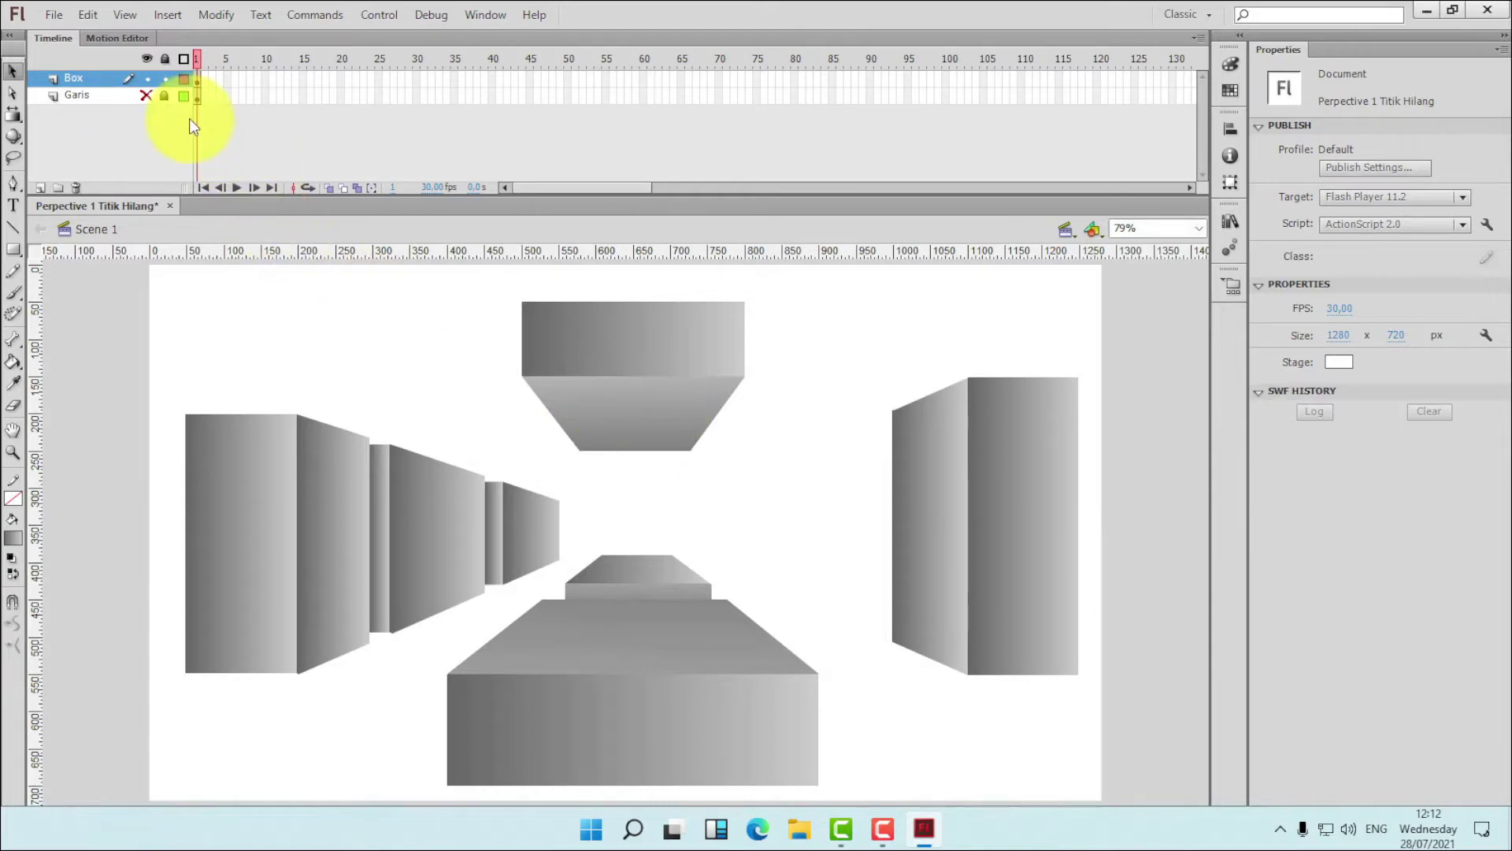
pyautogui.click(147, 95)
pyautogui.click(146, 78)
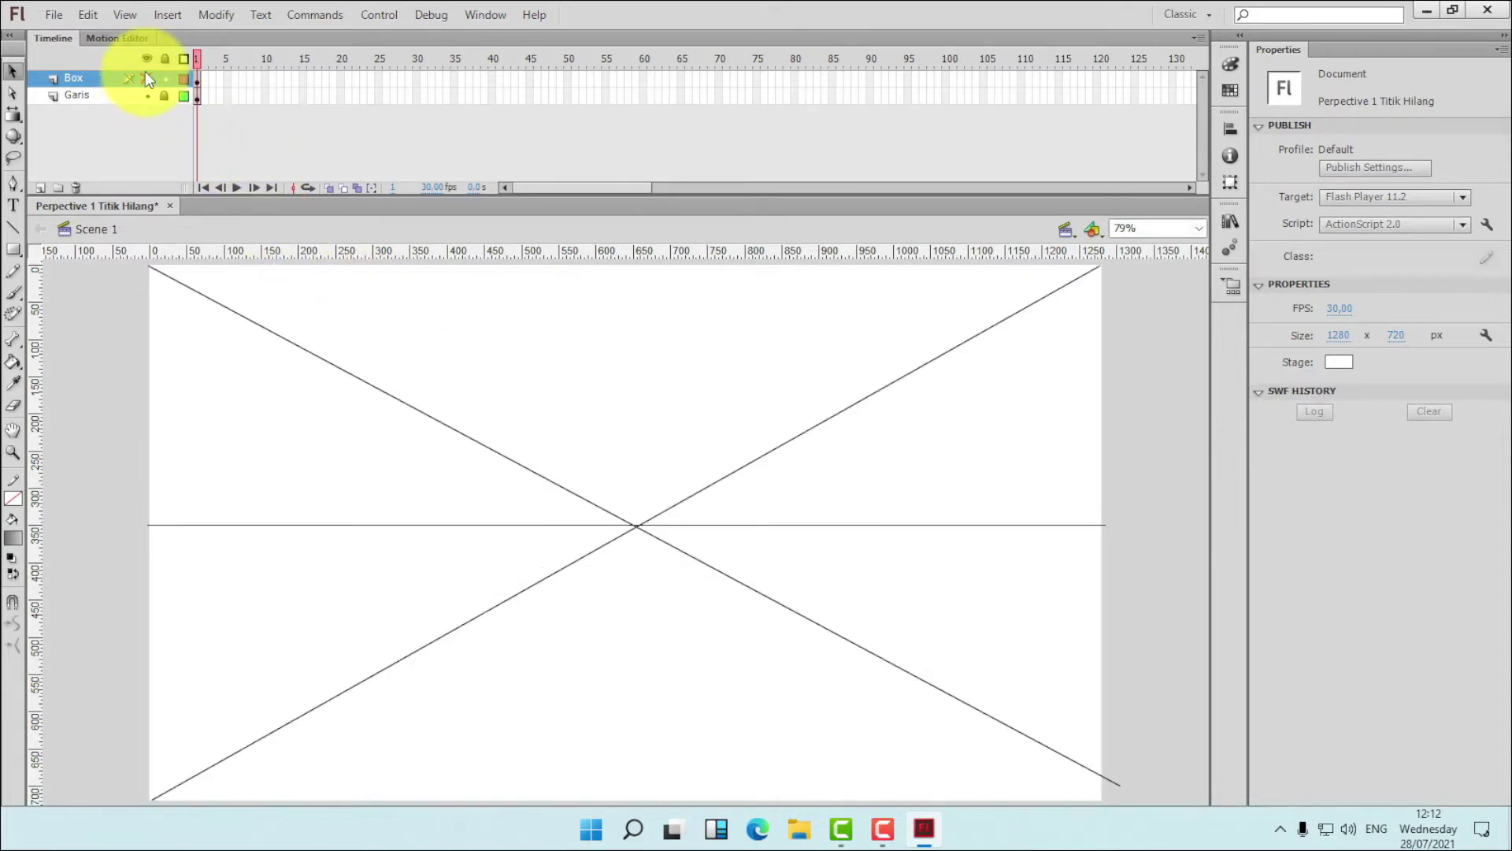
pyautogui.click(146, 78)
pyautogui.click(146, 95)
# - Show the grid again and make the Garis layer with the perspective lines visible
pyautogui.click(126, 14)
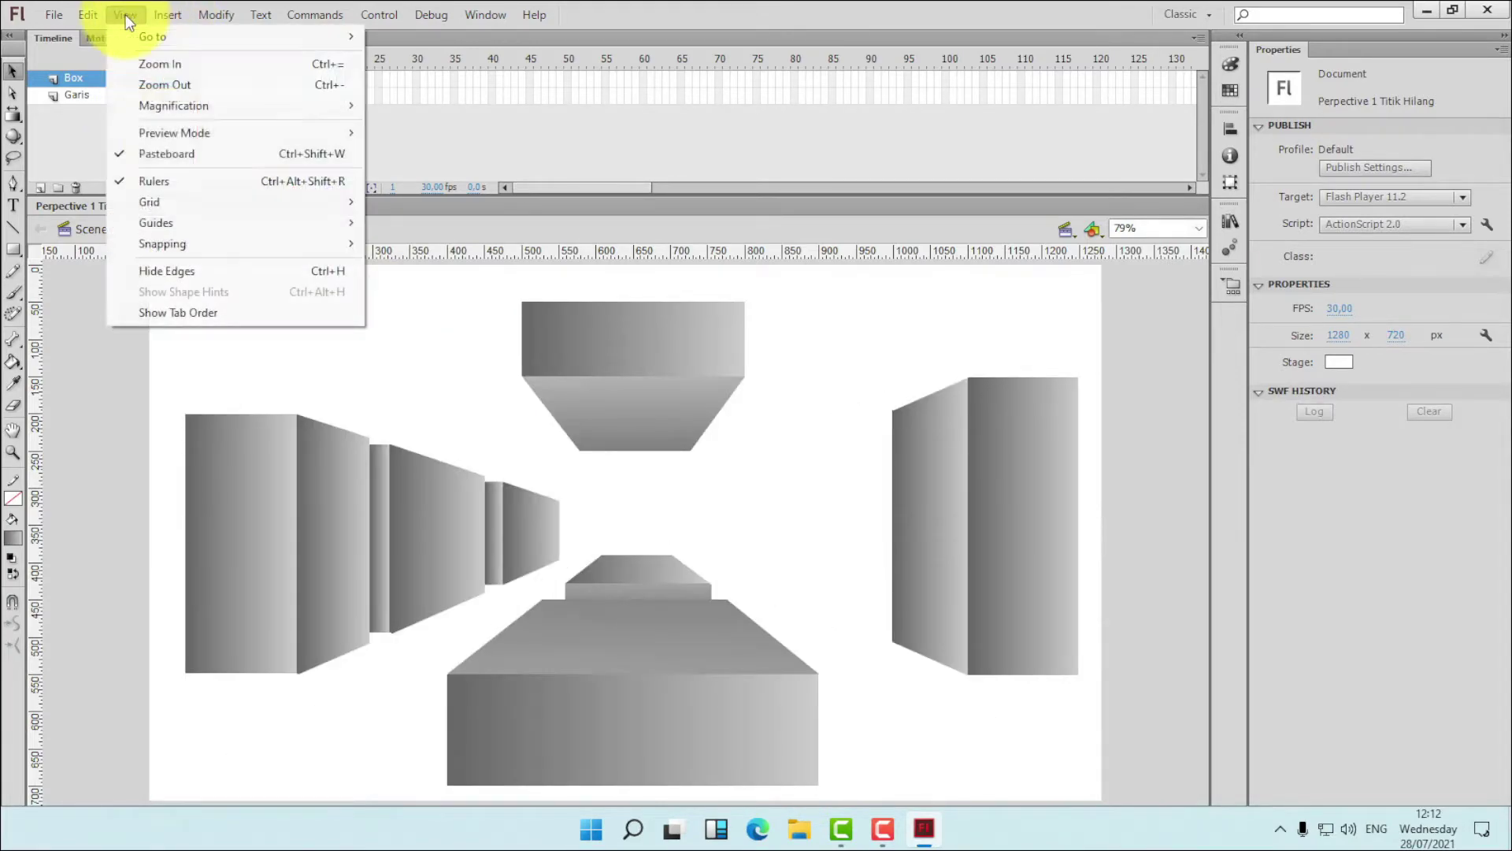
pyautogui.moveTo(180, 201)
pyautogui.click(428, 202)
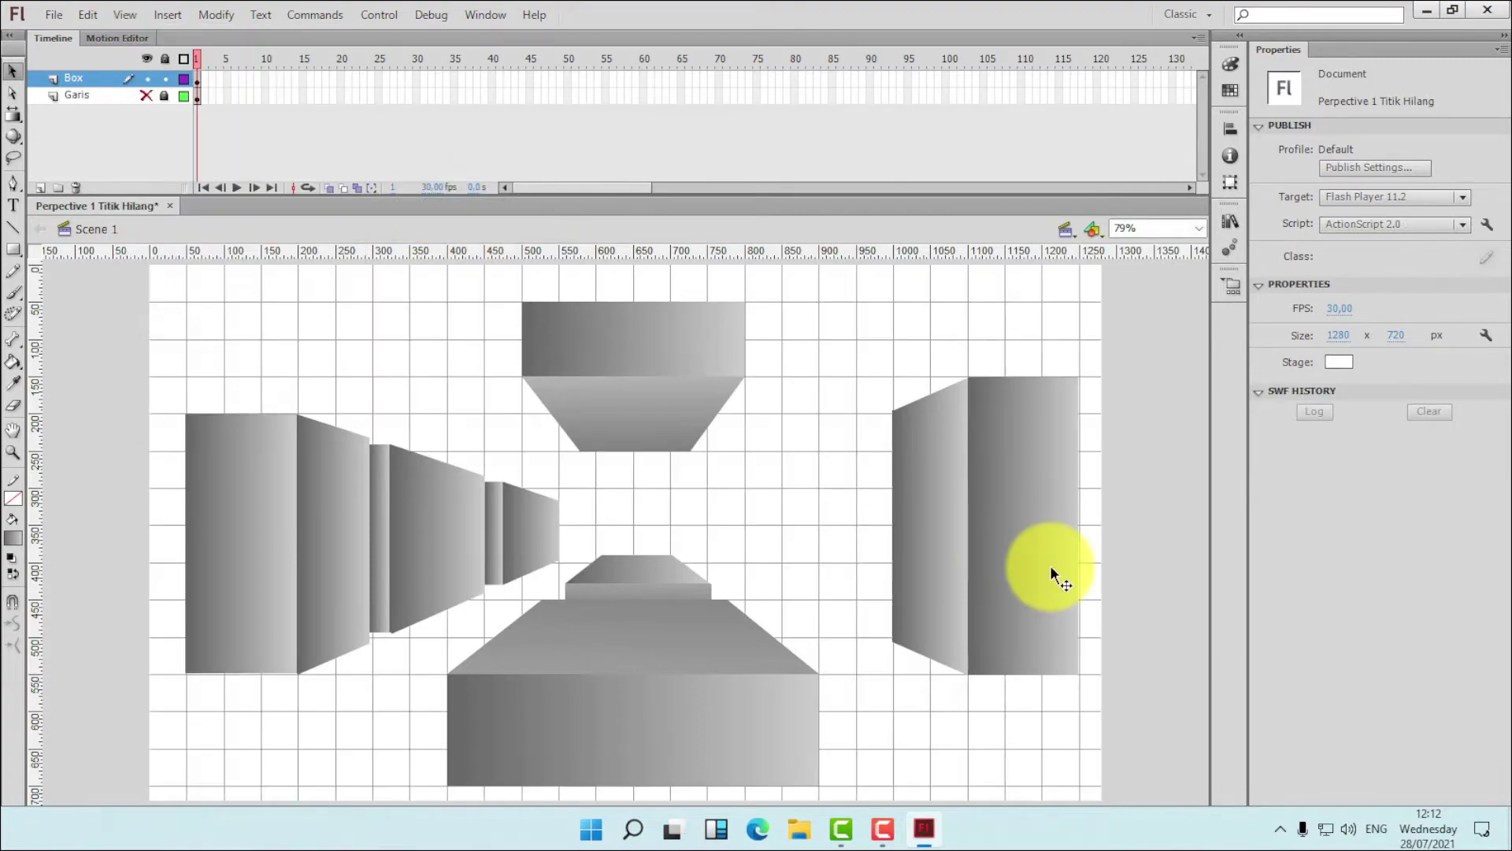
pyautogui.click(148, 96)
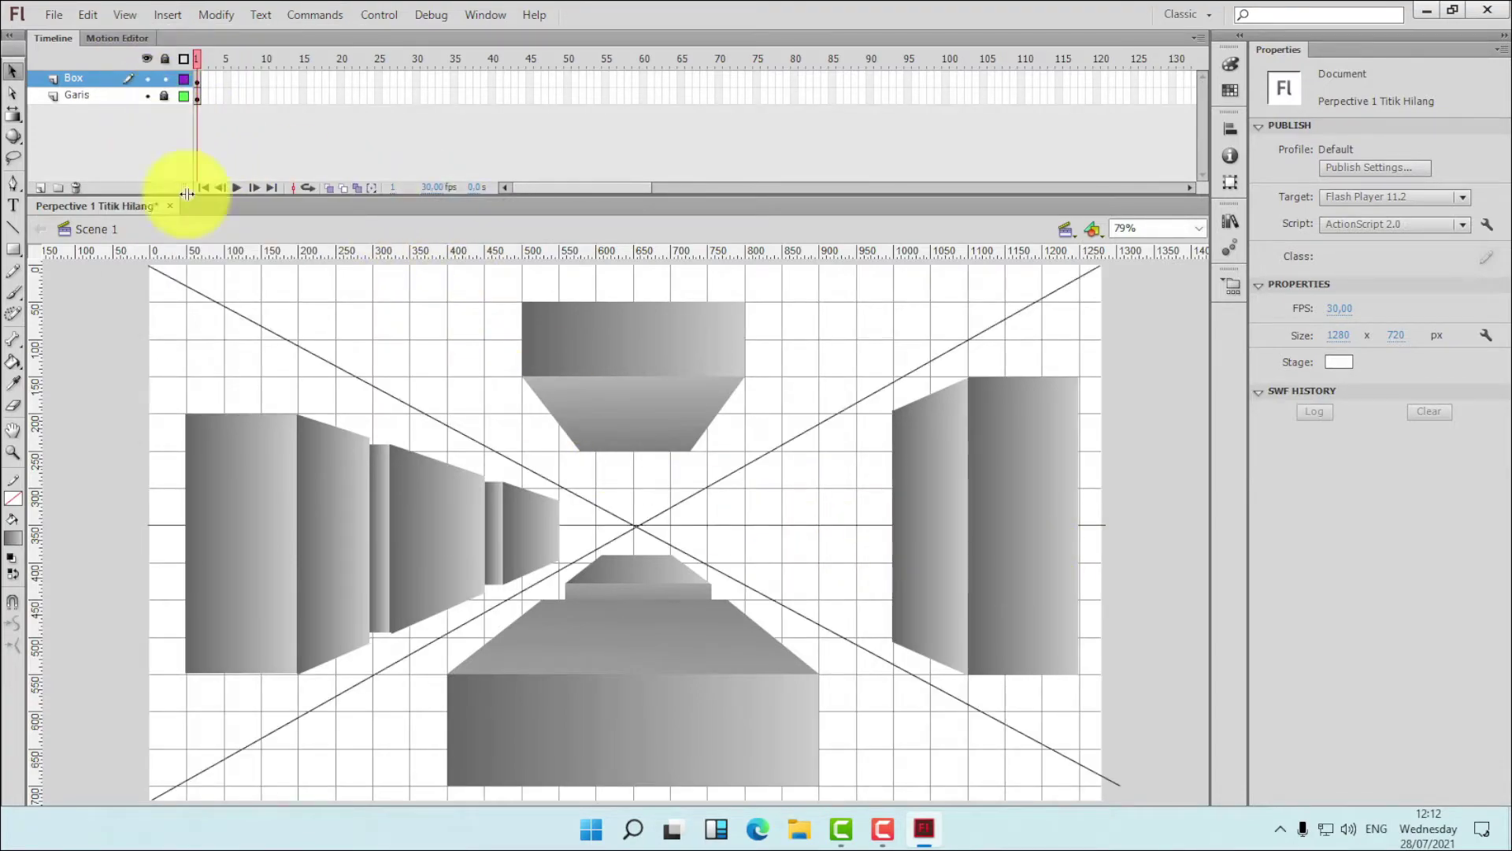
# - Outline a smaller second box behind the right-hand box, with a front face about 50 px wide and a side face receding to the vanishing point
pyautogui.click(12, 228)
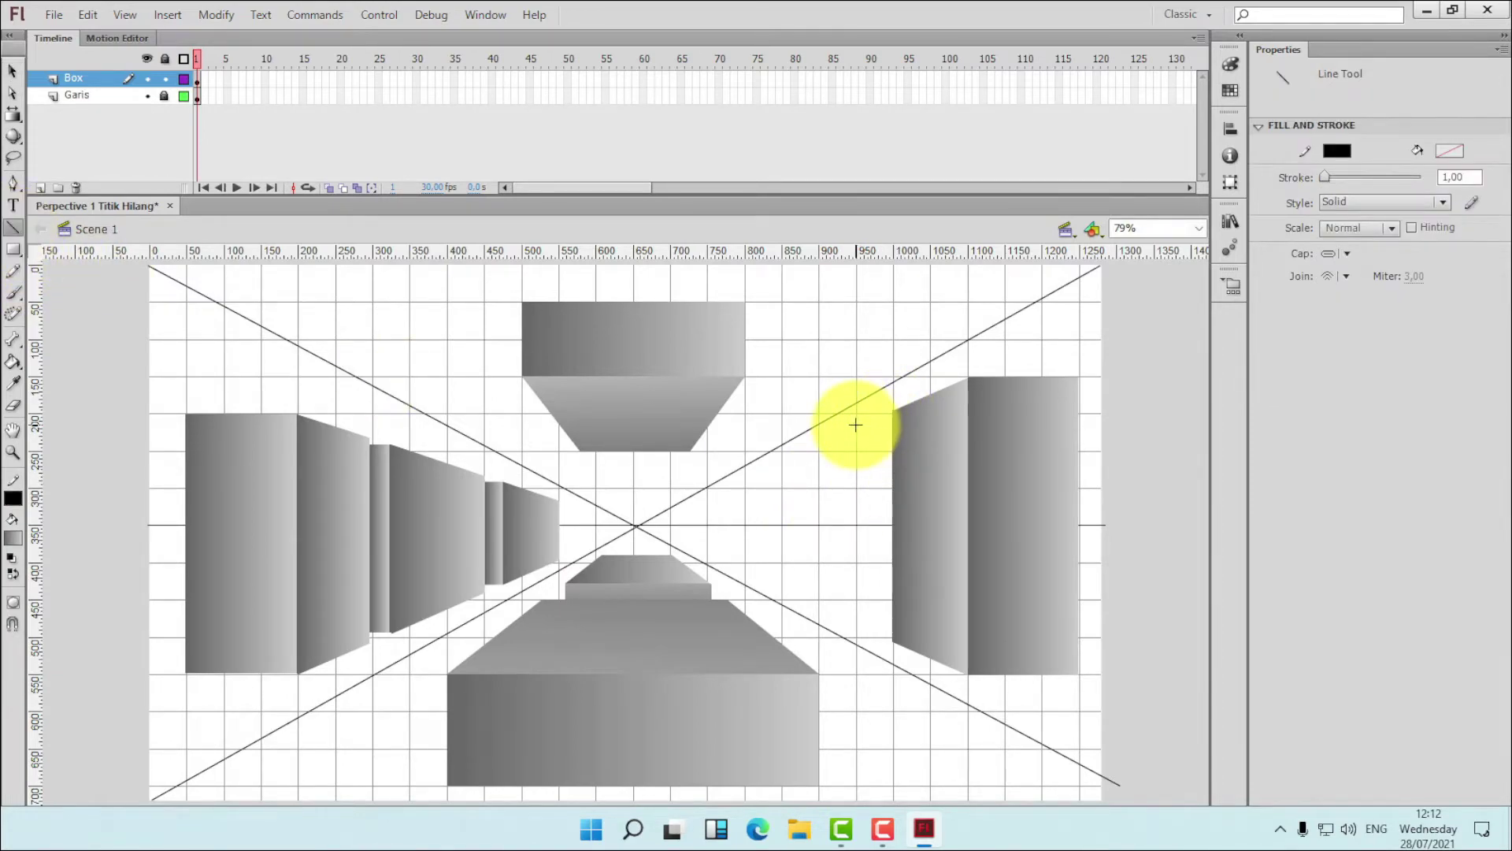
pyautogui.moveTo(856, 424)
pyautogui.mouseDown()
pyautogui.moveTo(631, 530)
pyautogui.moveTo(838, 594)
pyautogui.moveTo(912, 656)
pyautogui.moveTo(969, 677)
pyautogui.moveTo(856, 623)
pyautogui.mouseUp()
pyautogui.moveTo(856, 424); pyautogui.dragTo(857, 523)
pyautogui.moveTo(856, 622); pyautogui.dragTo(893, 424)
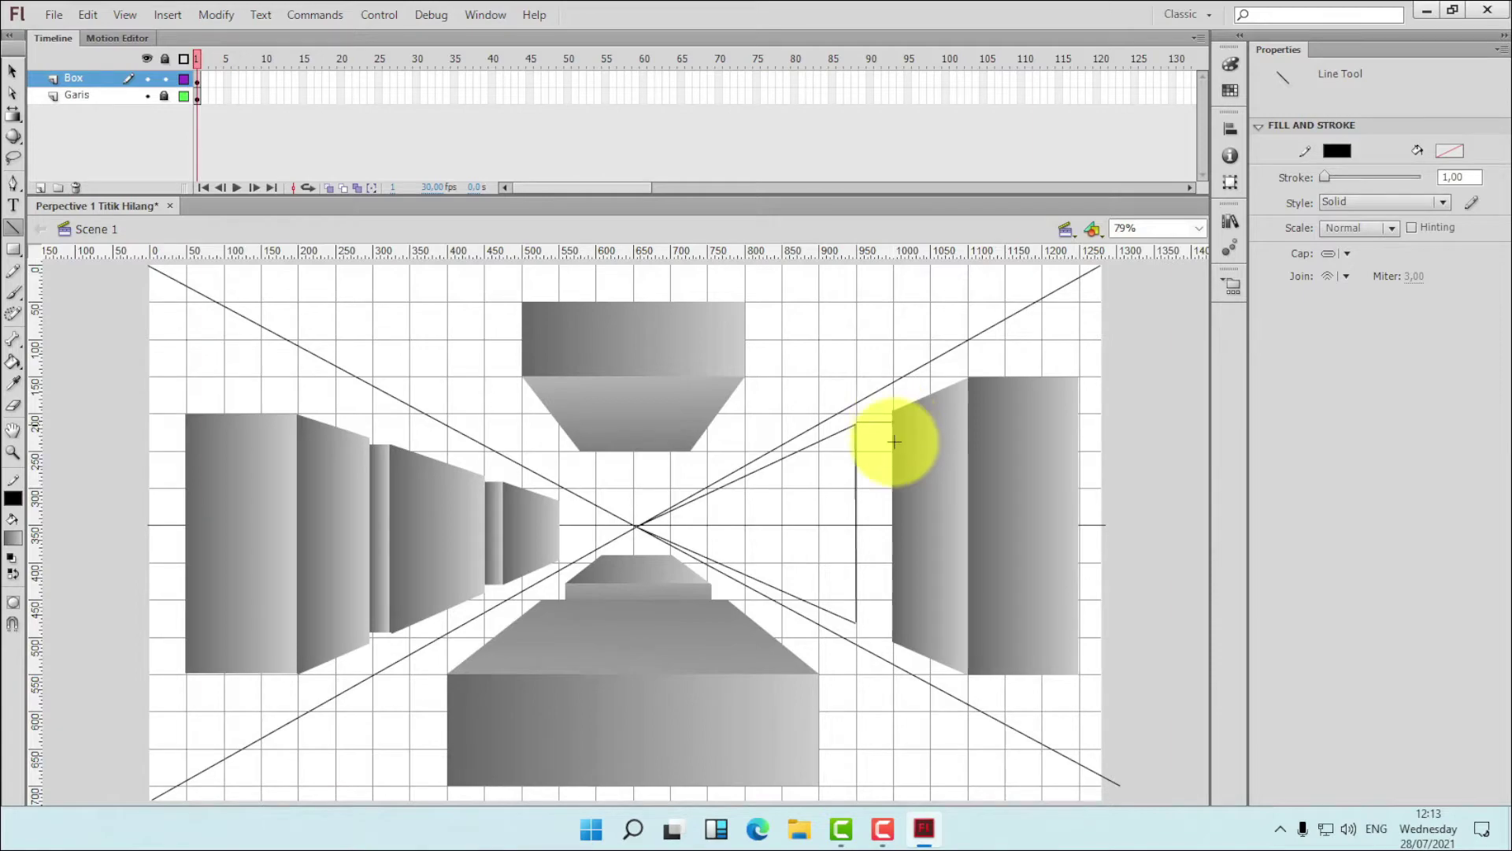
pyautogui.moveTo(857, 621); pyautogui.dragTo(893, 622)
pyautogui.moveTo(893, 623); pyautogui.dragTo(894, 423)
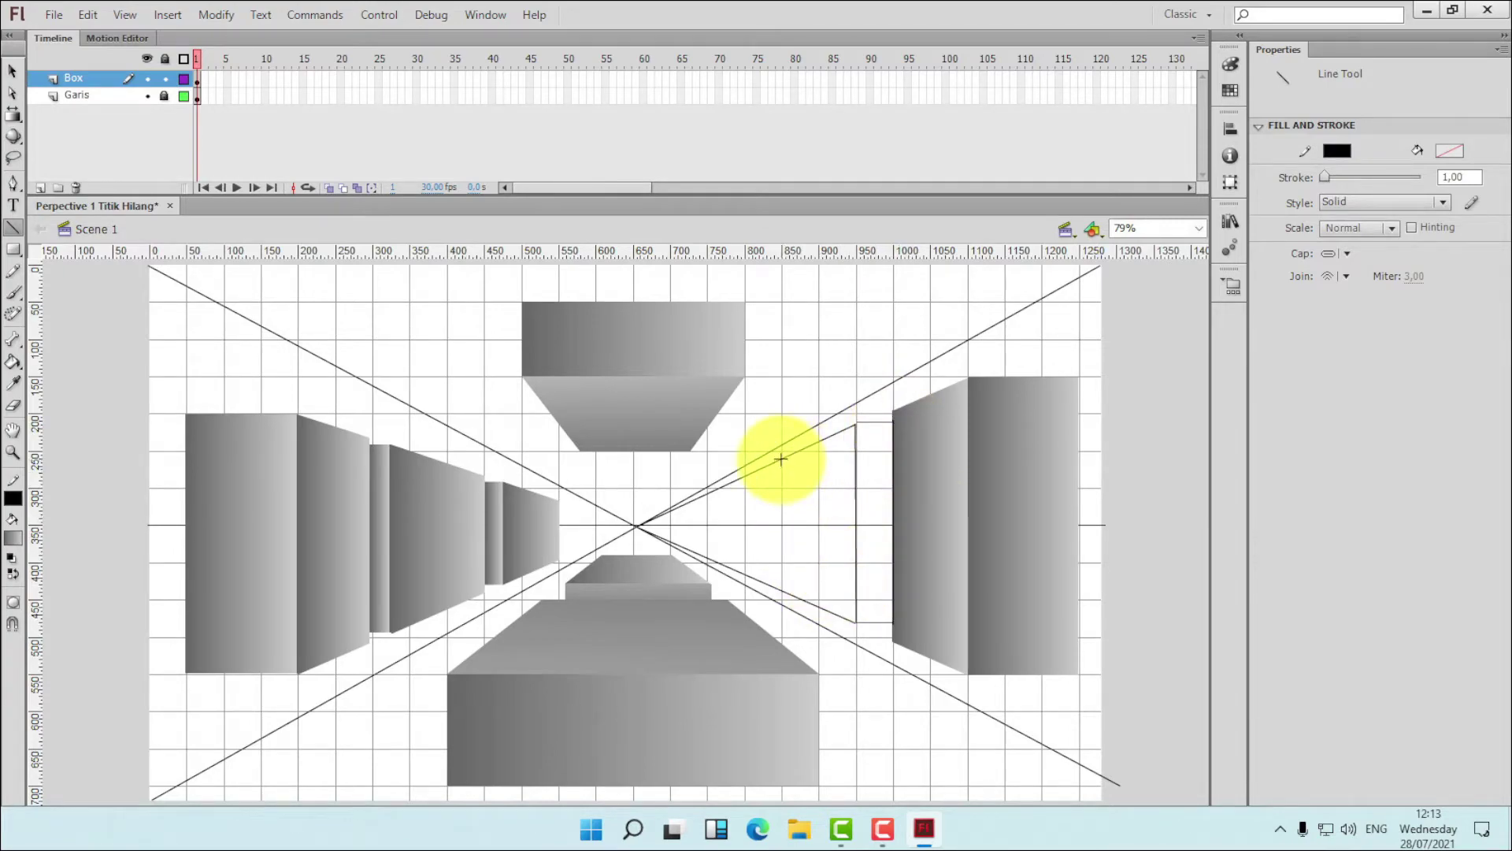
pyautogui.moveTo(781, 458); pyautogui.dragTo(782, 587)
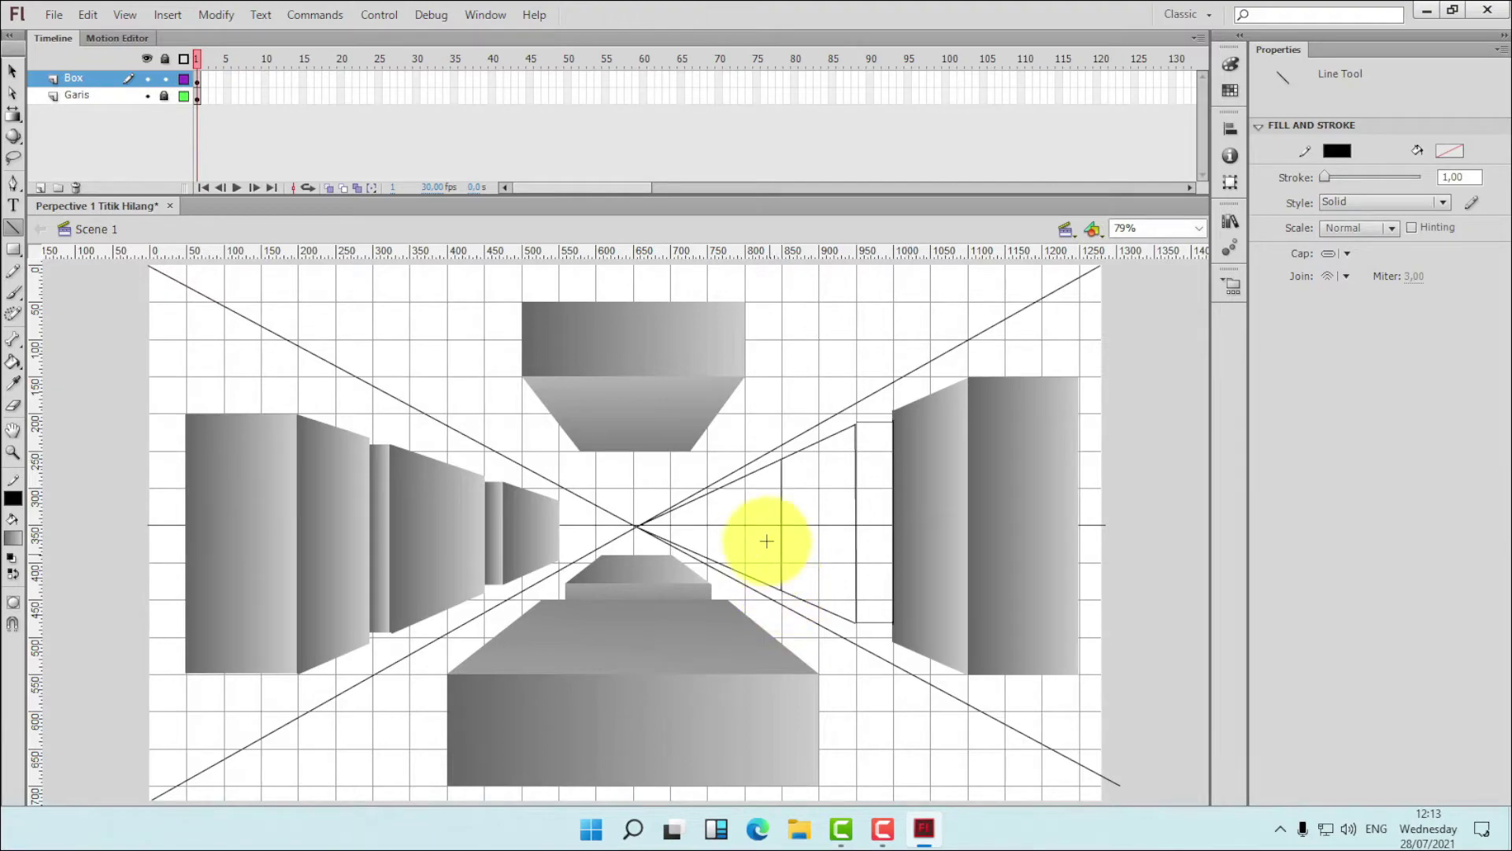
# - Outline a third, narrower box behind the second right-hand box and close its receding side face with a vertical line at about 750 px
pyautogui.moveTo(760, 470)
pyautogui.mouseDown()
pyautogui.moveTo(759, 579)
pyautogui.moveTo(699, 552)
pyautogui.mouseUp()
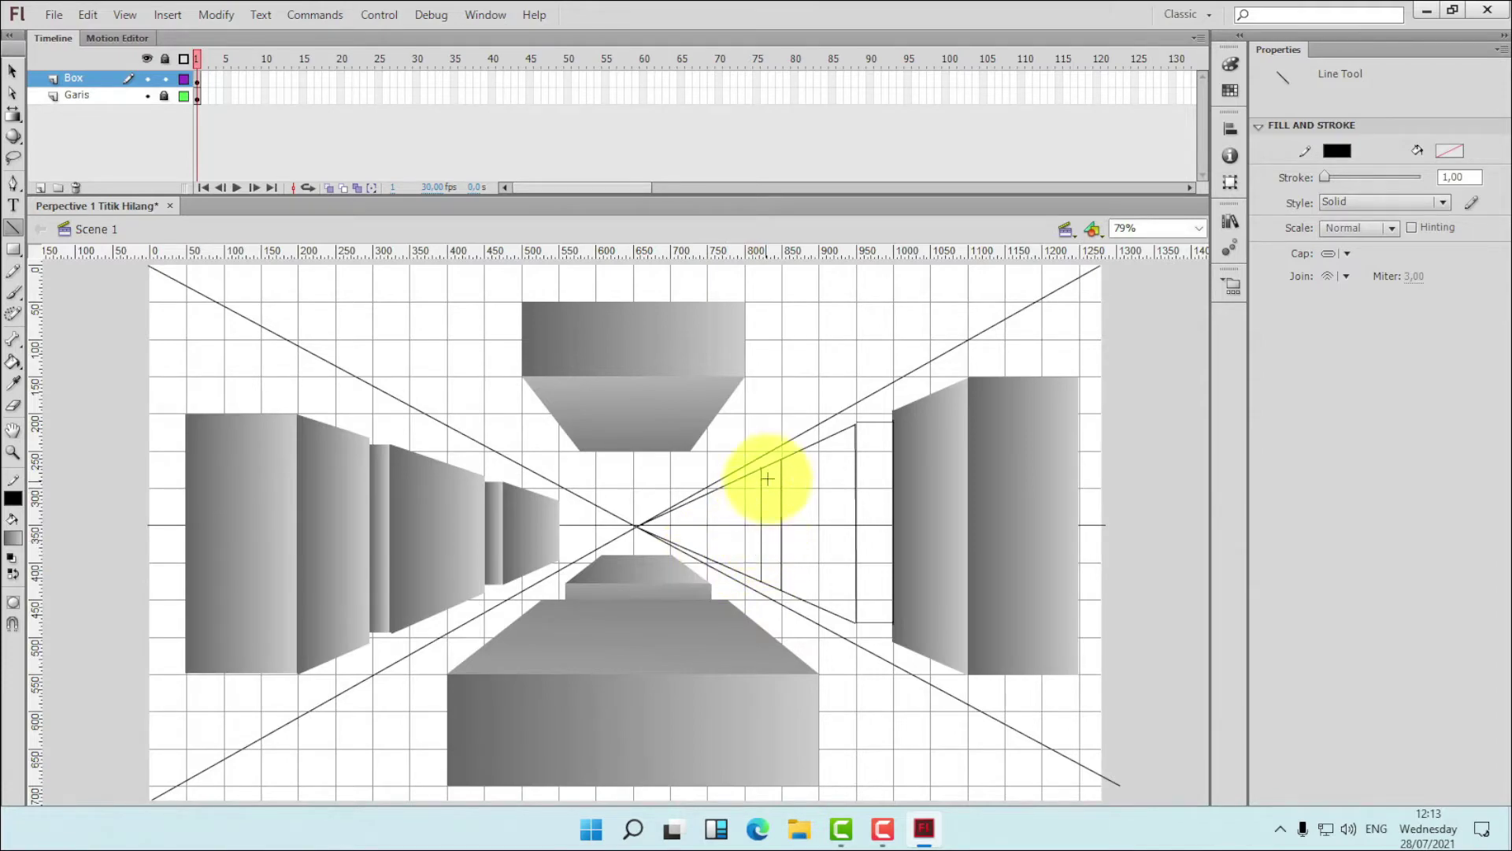
pyautogui.moveTo(760, 467); pyautogui.dragTo(781, 467)
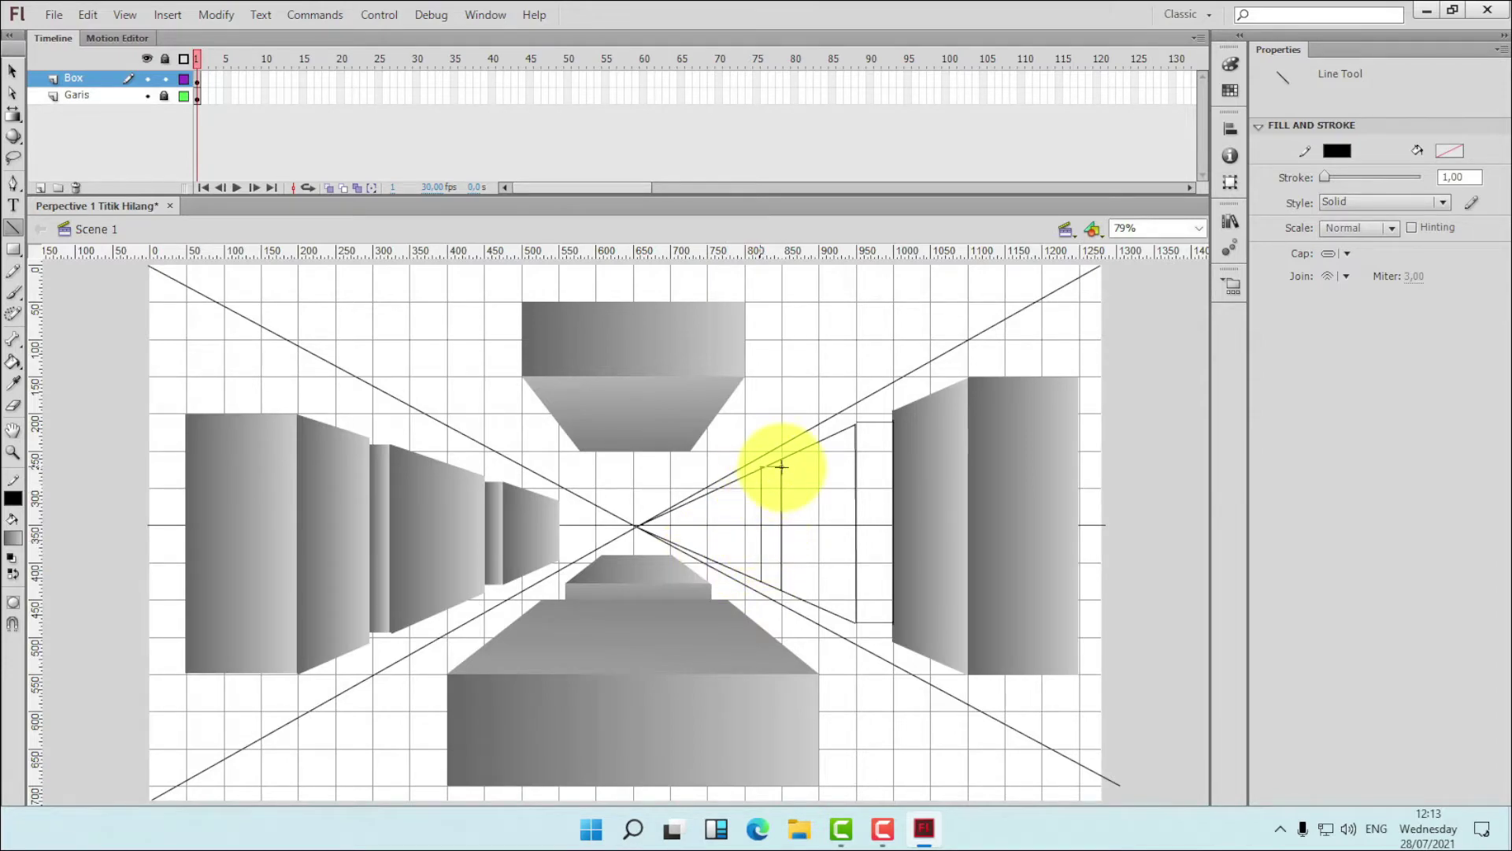
pyautogui.moveTo(761, 581); pyautogui.dragTo(784, 580)
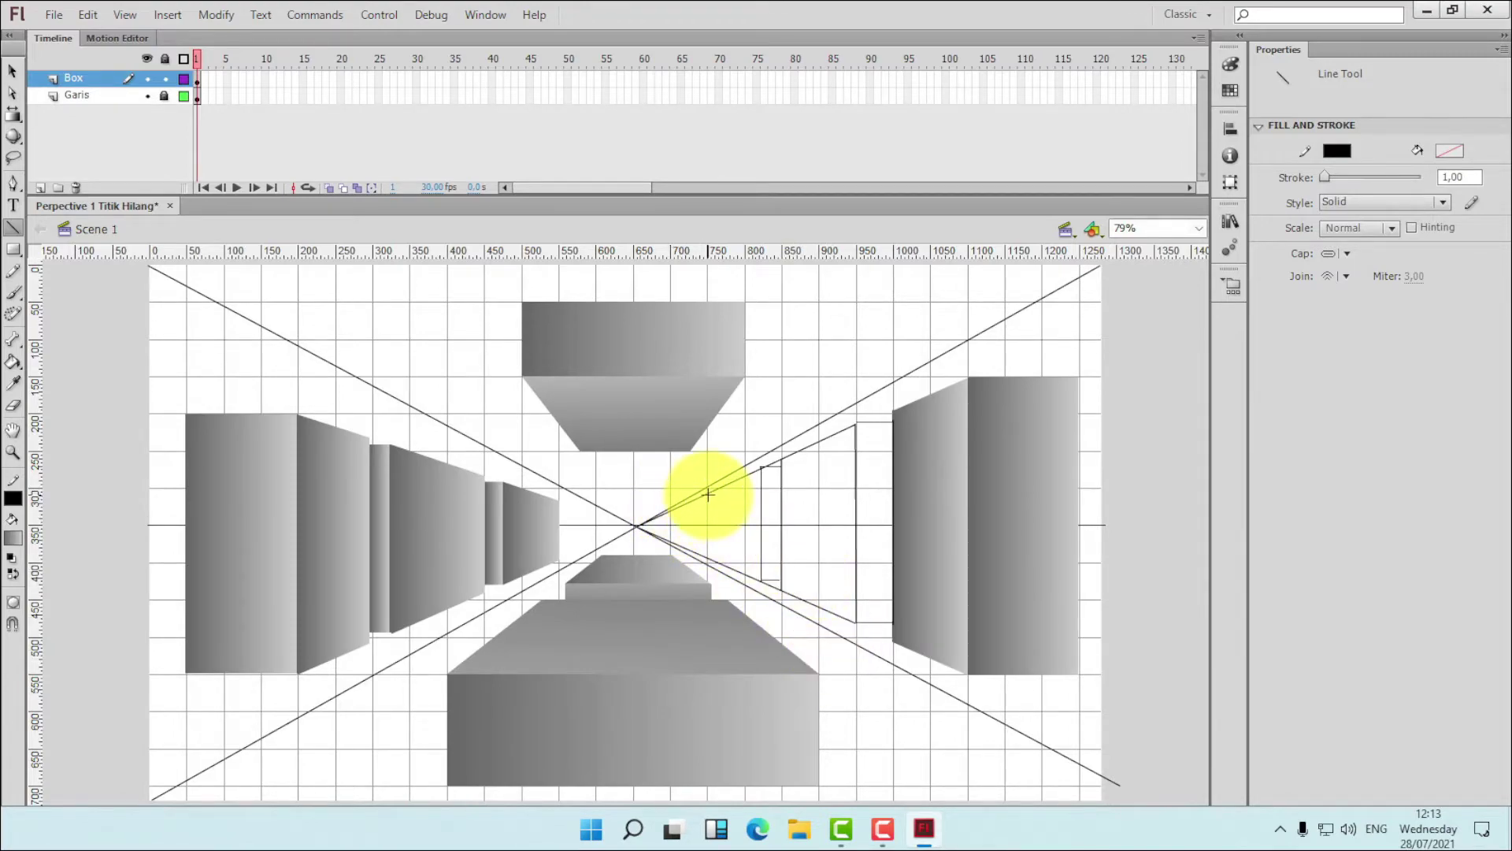
pyautogui.moveTo(708, 497); pyautogui.dragTo(708, 559)
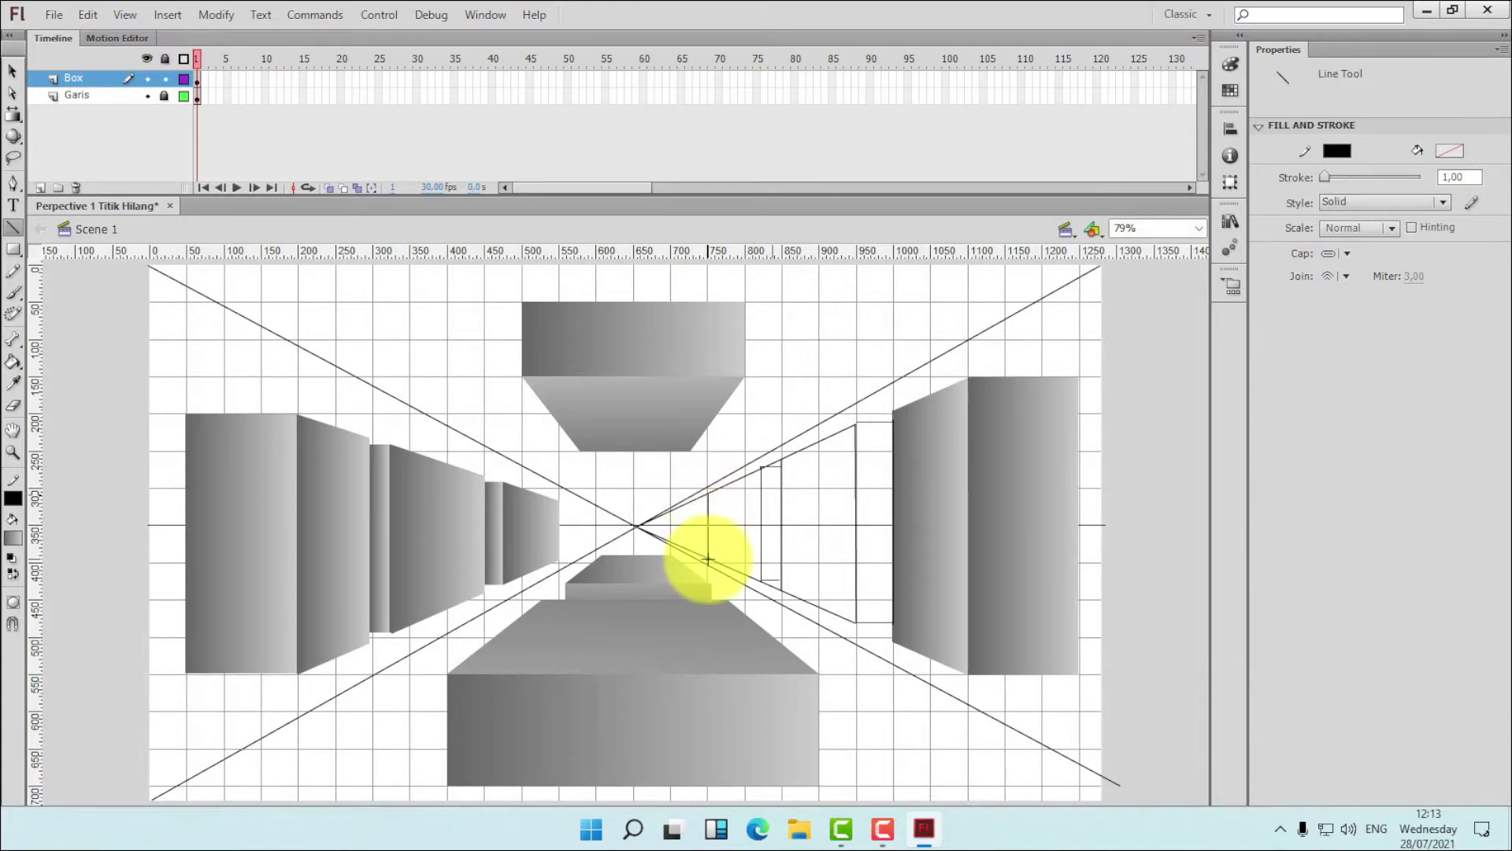
# - Fill the front and side faces of the two new right-hand boxes with the grey gradient using the Paint Bucket
pyautogui.click(14, 362)
pyautogui.click(750, 514)
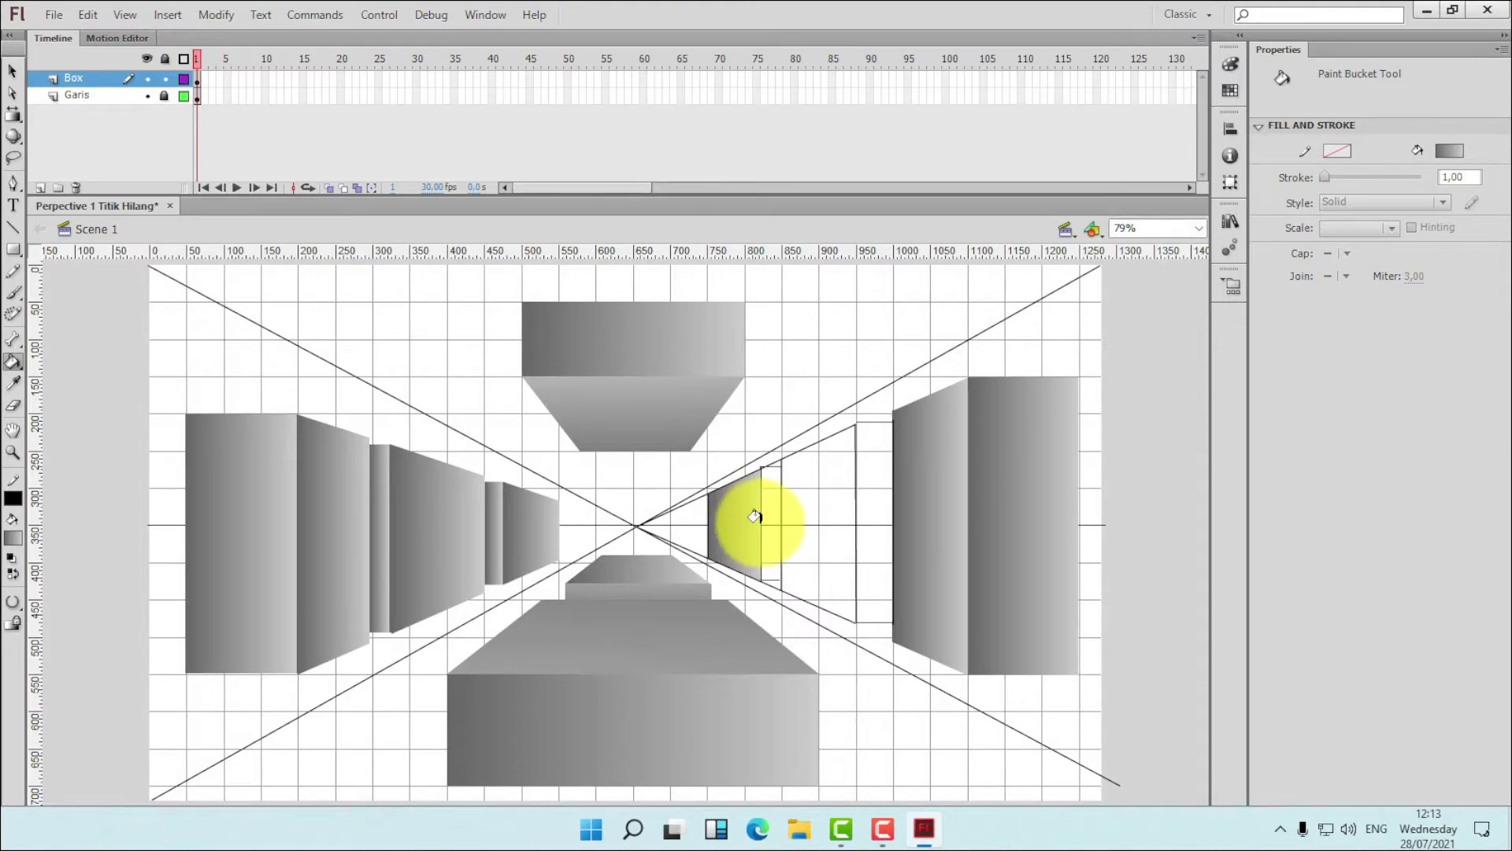
pyautogui.click(768, 513)
pyautogui.click(829, 532)
pyautogui.click(874, 551)
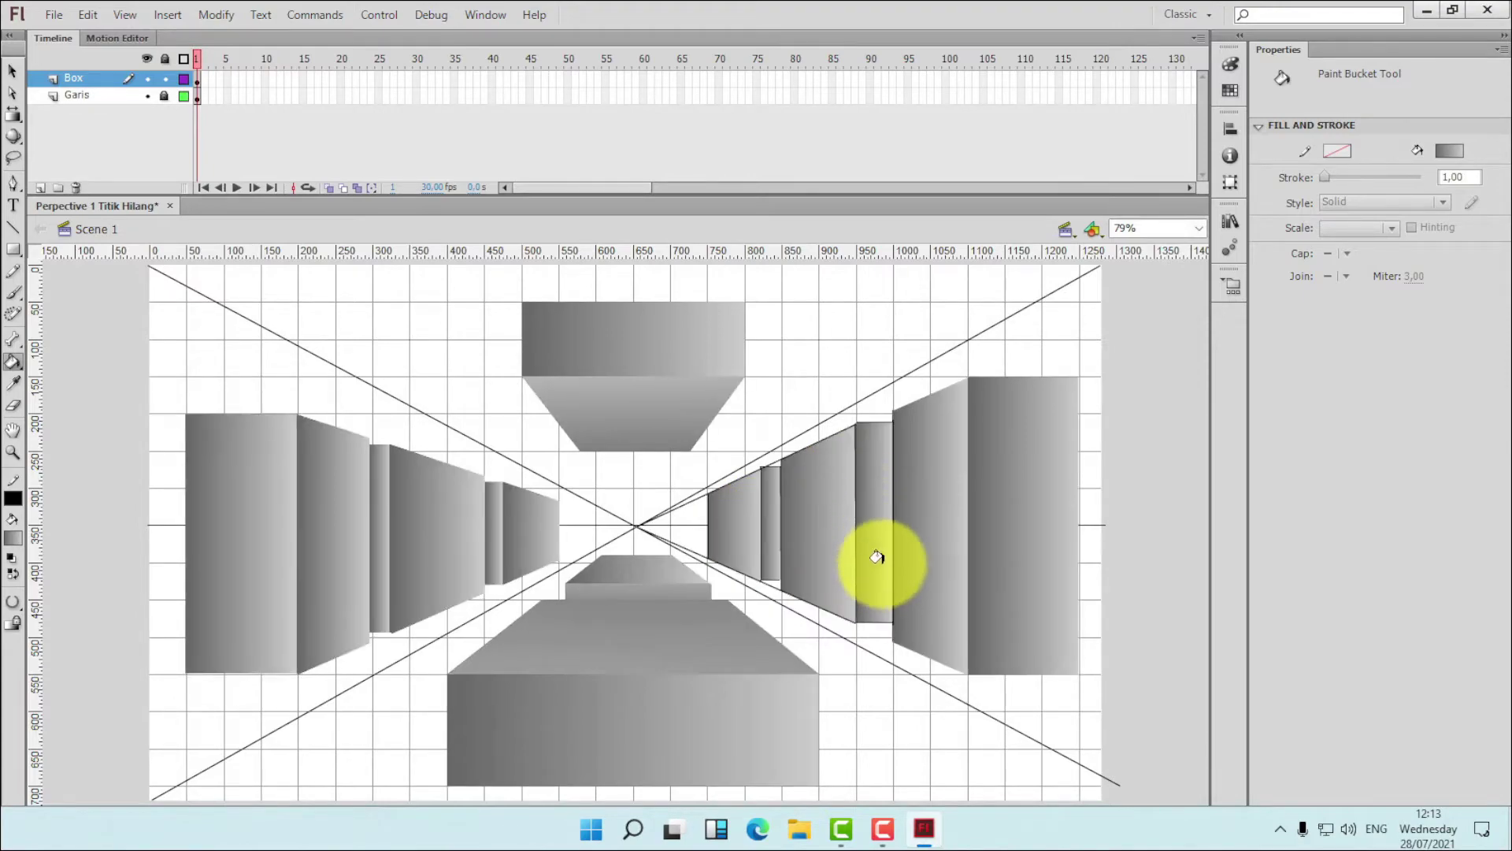
# - Select the new right-hand boxes and set their stroke to no color, leaving only the gradient fills
pyautogui.click(13, 70)
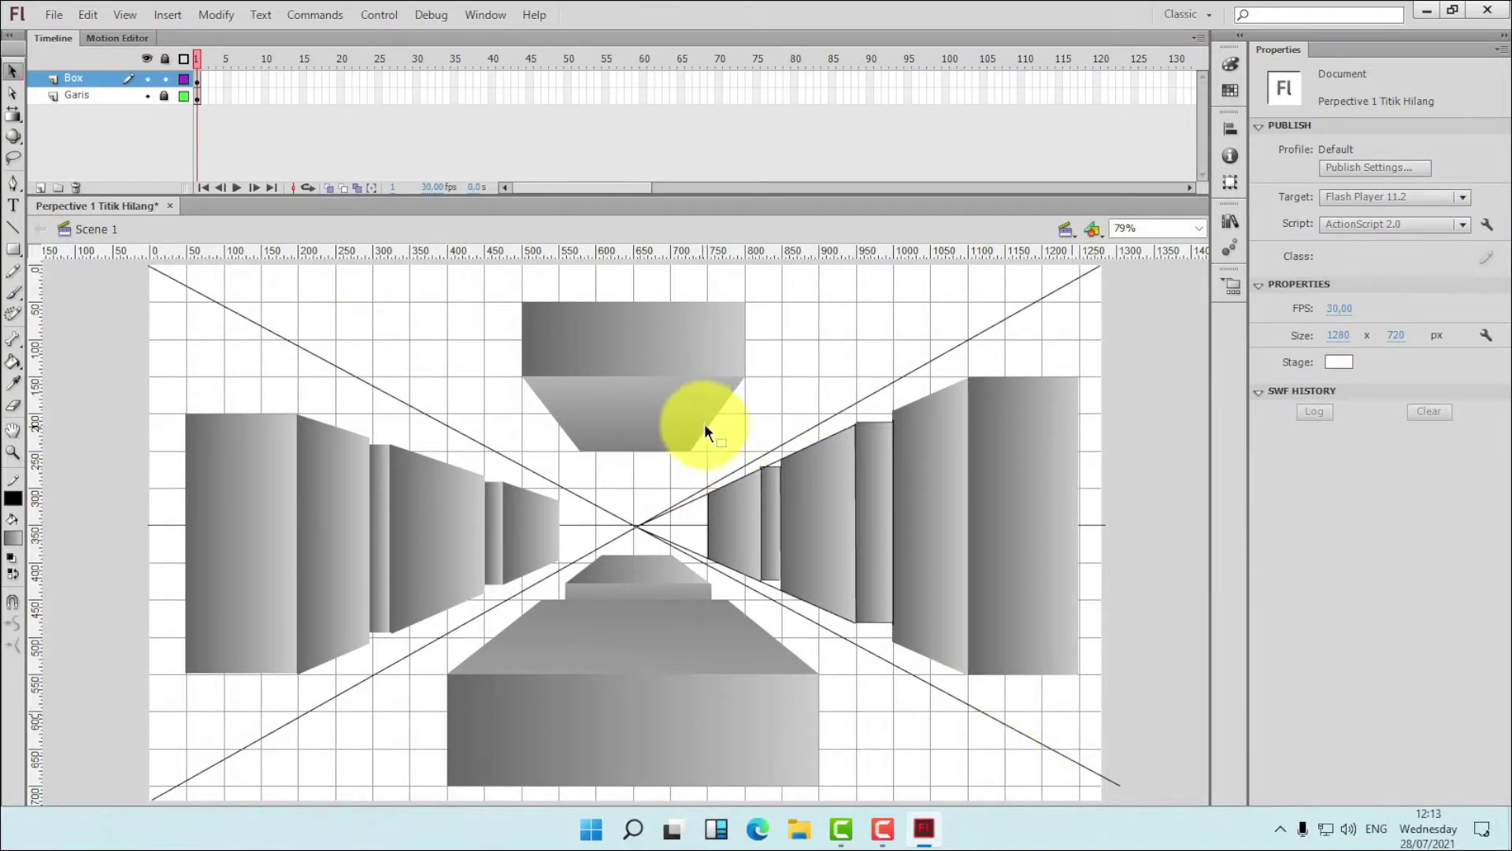
pyautogui.moveTo(704, 423); pyautogui.dragTo(700, 411)
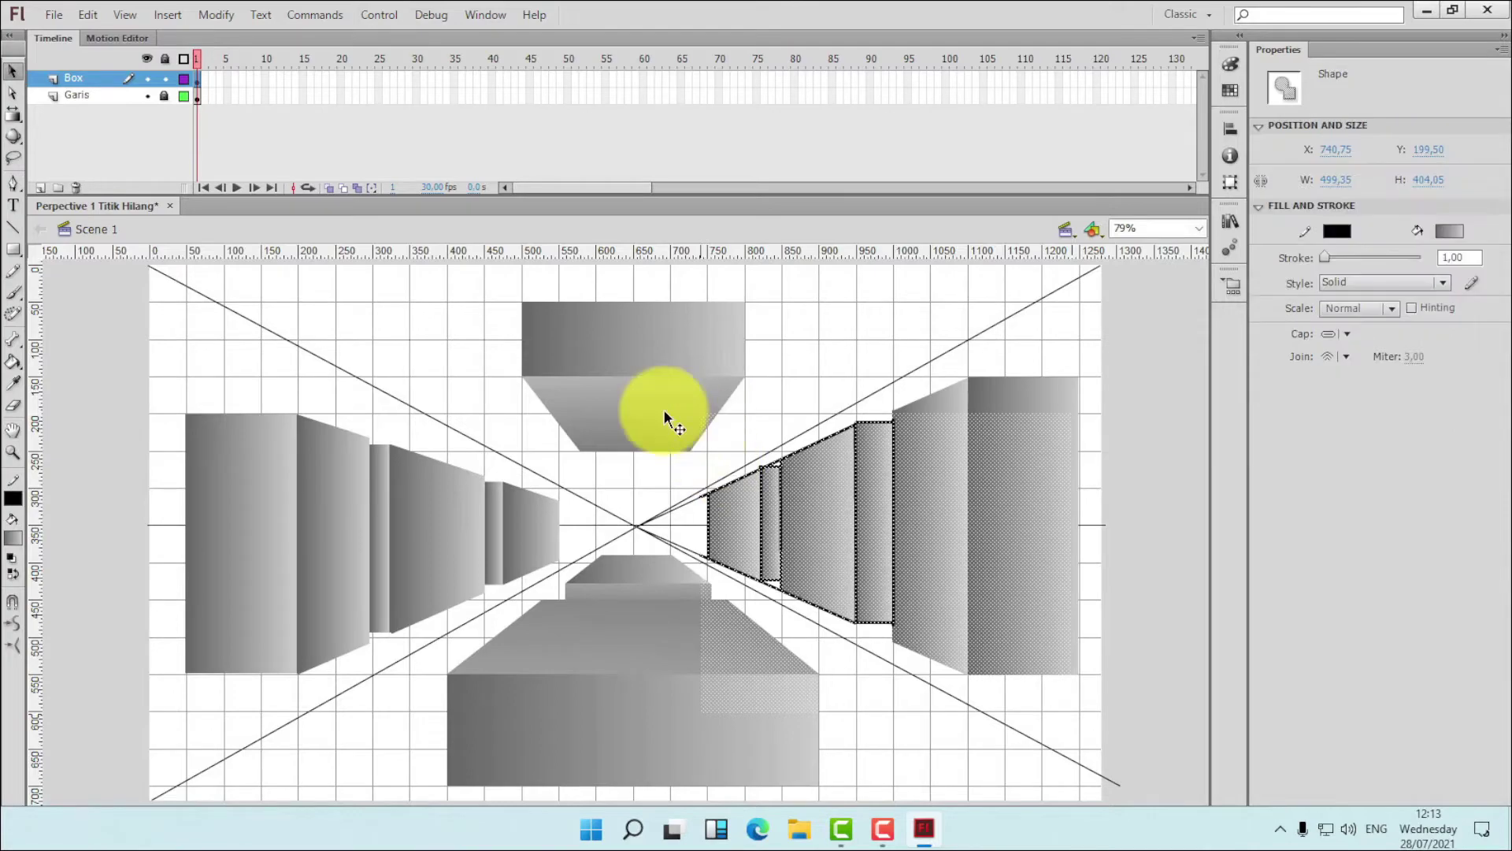
pyautogui.click(14, 498)
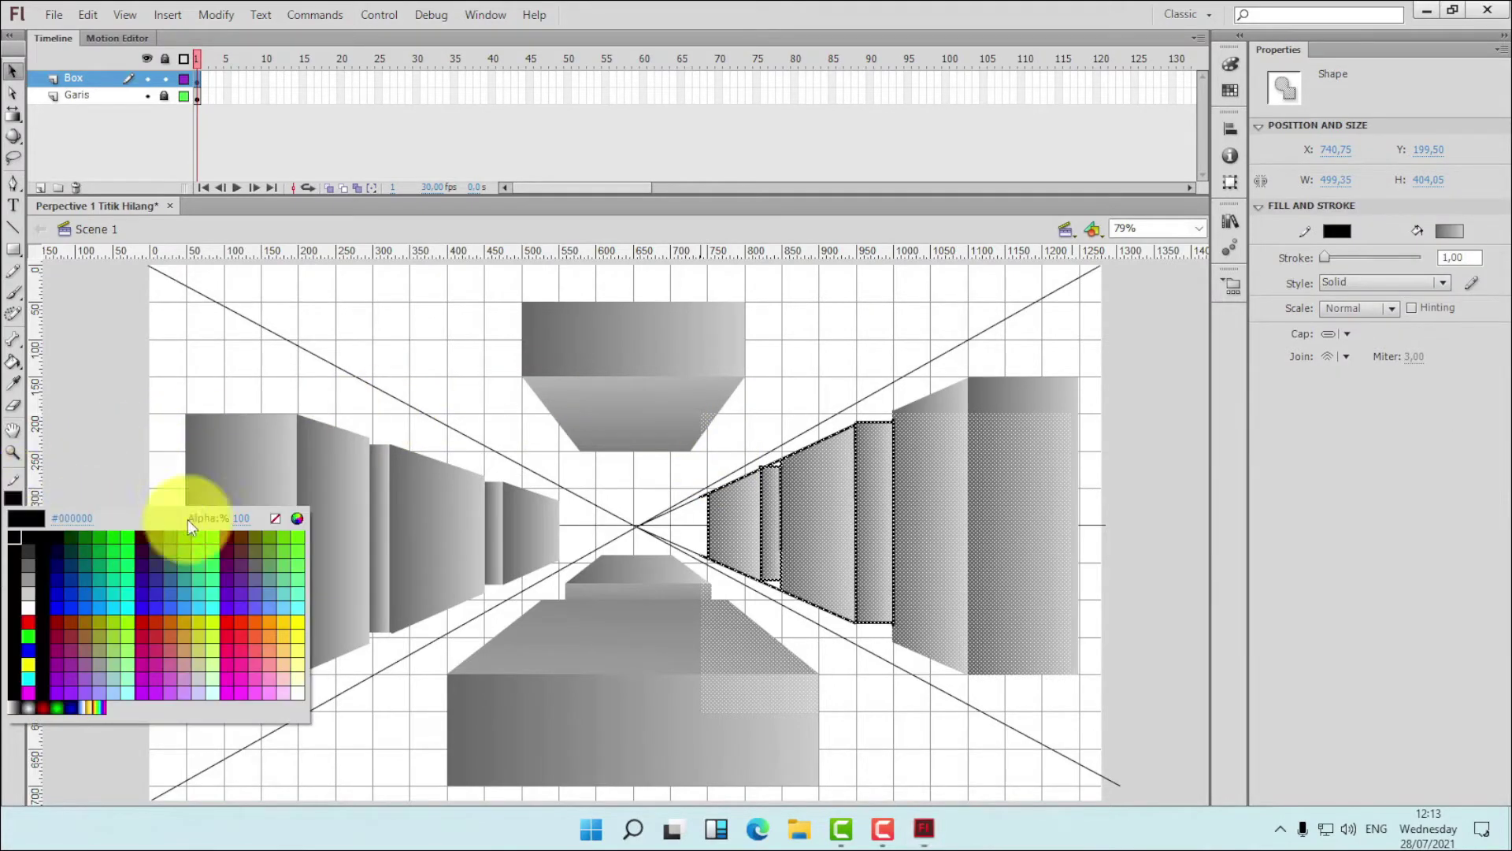
pyautogui.click(274, 520)
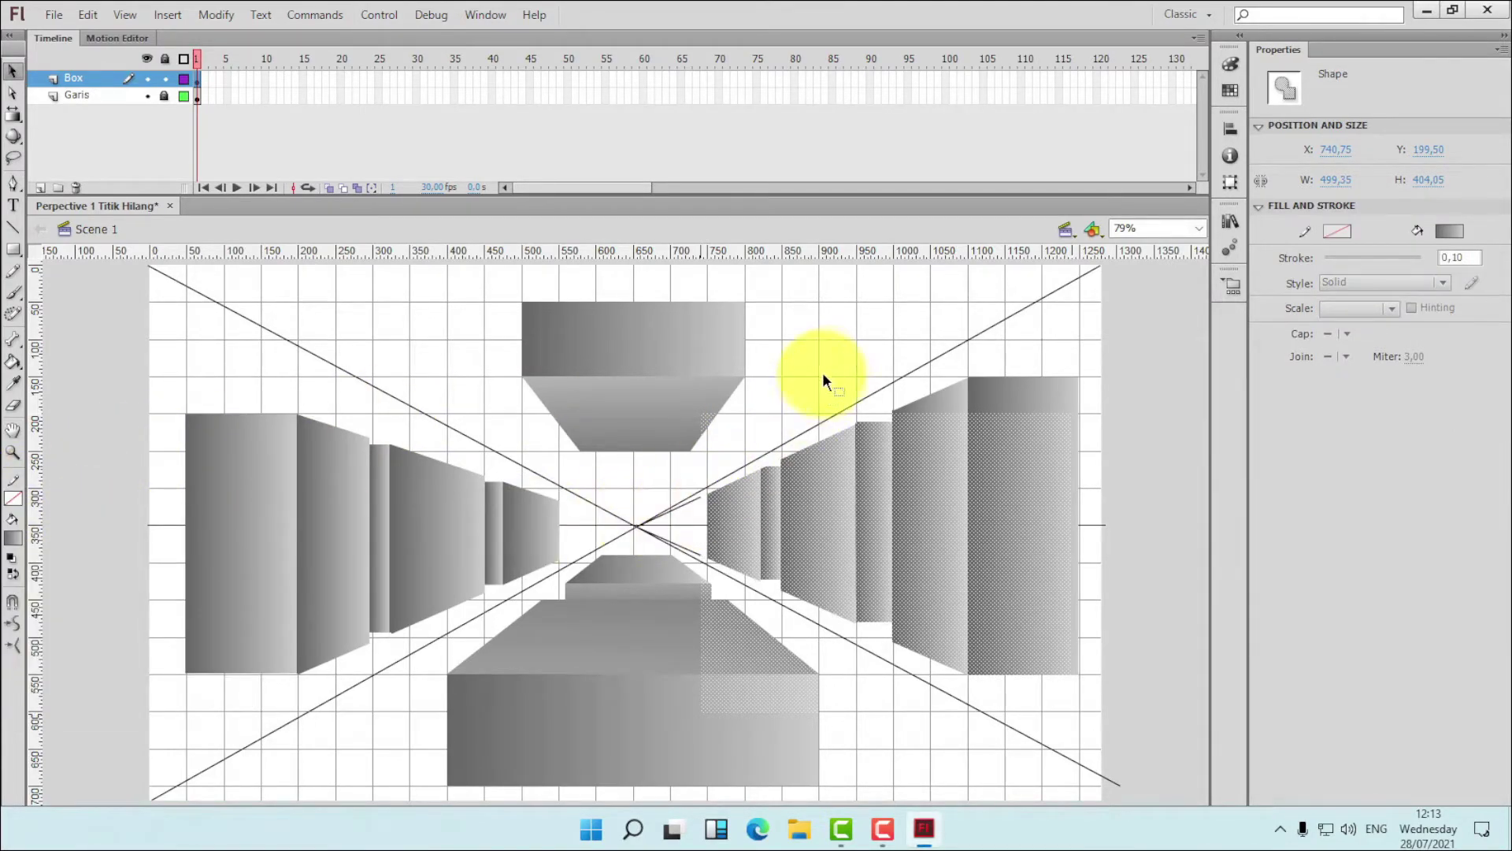
pyautogui.click(807, 407)
# - Delete the two leftover construction lines between the vanishing point and the farthest right-hand box
pyautogui.click(682, 513)
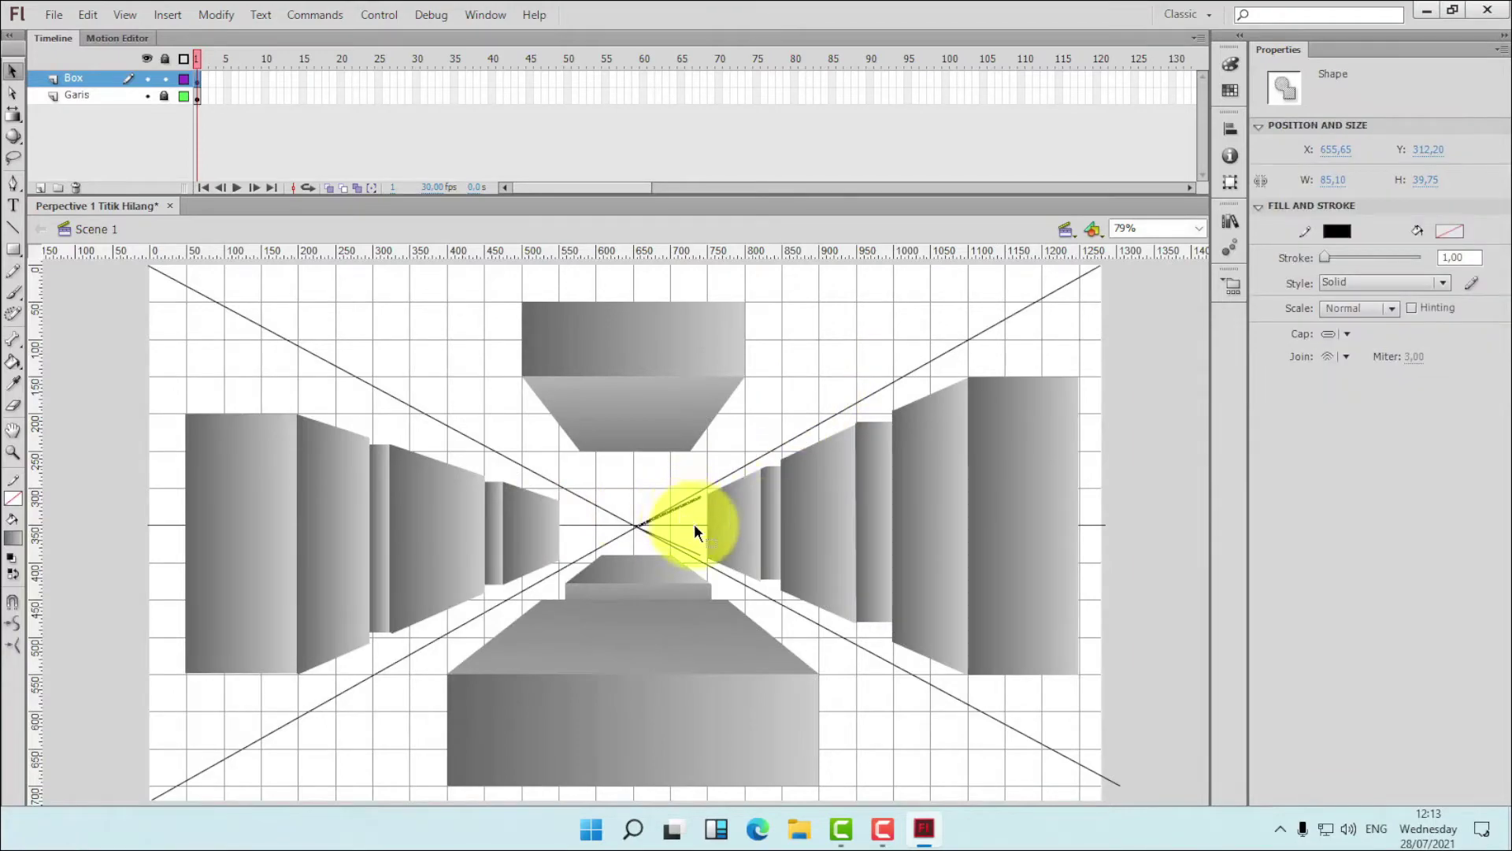
pyautogui.press('Delete')
pyautogui.click(681, 544)
pyautogui.press('Delete')
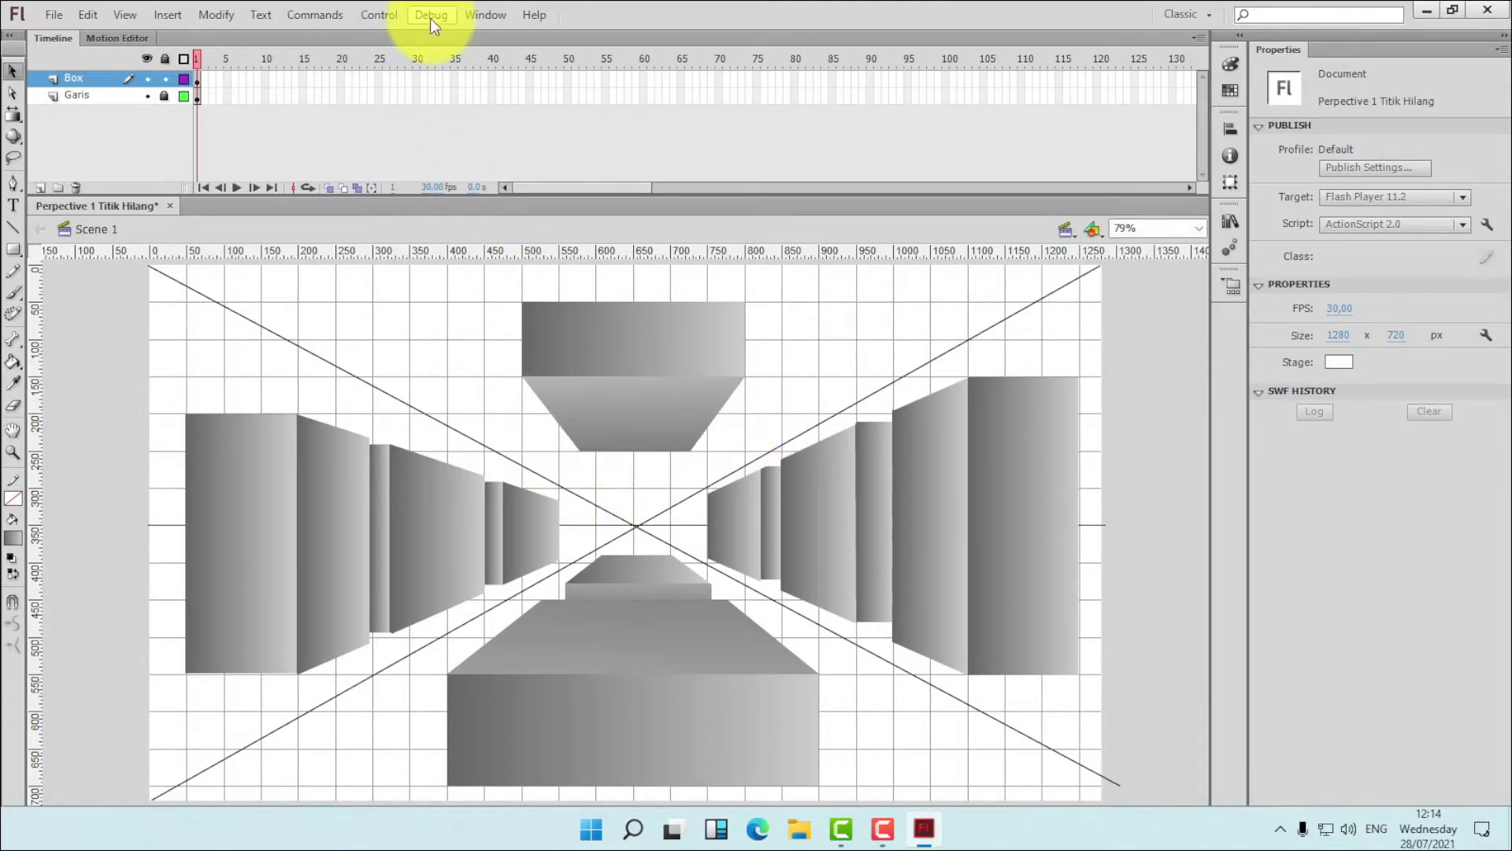
# - Hide the grid and the Garis layer, and save the document
pyautogui.click(122, 18)
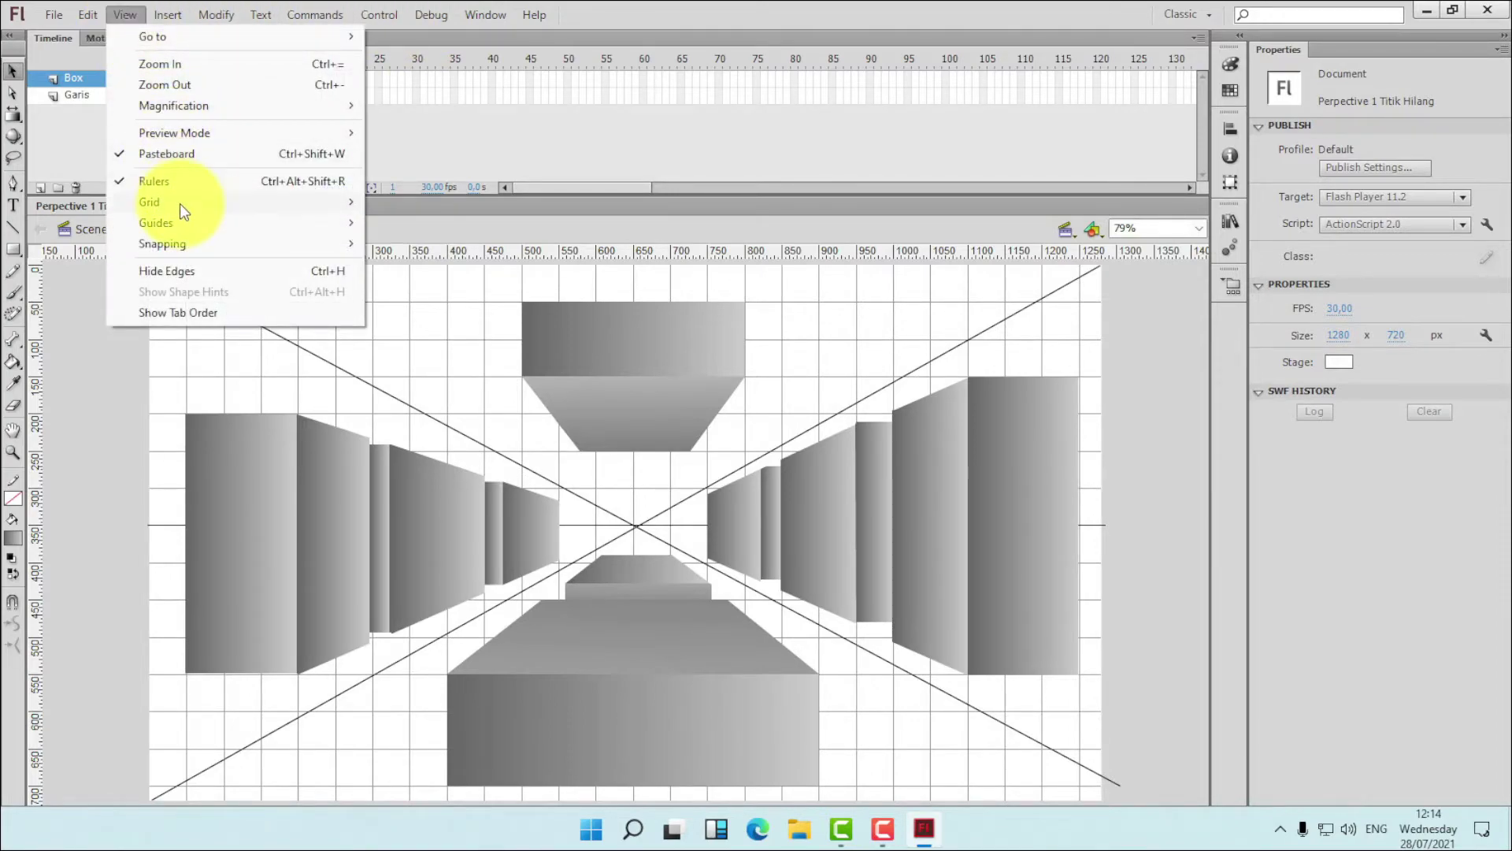
pyautogui.moveTo(179, 204)
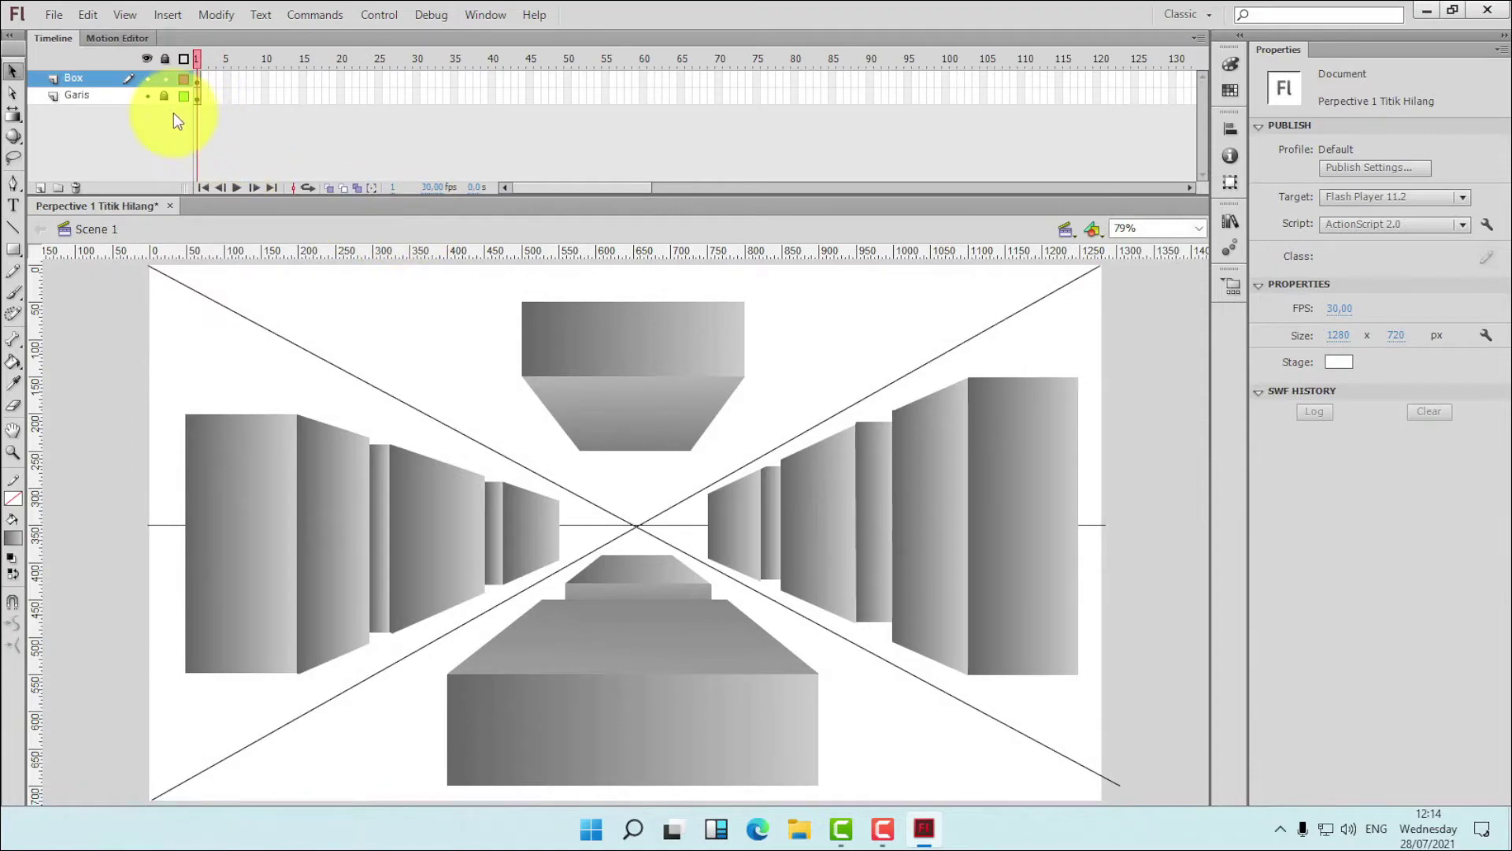
pyautogui.click(147, 95)
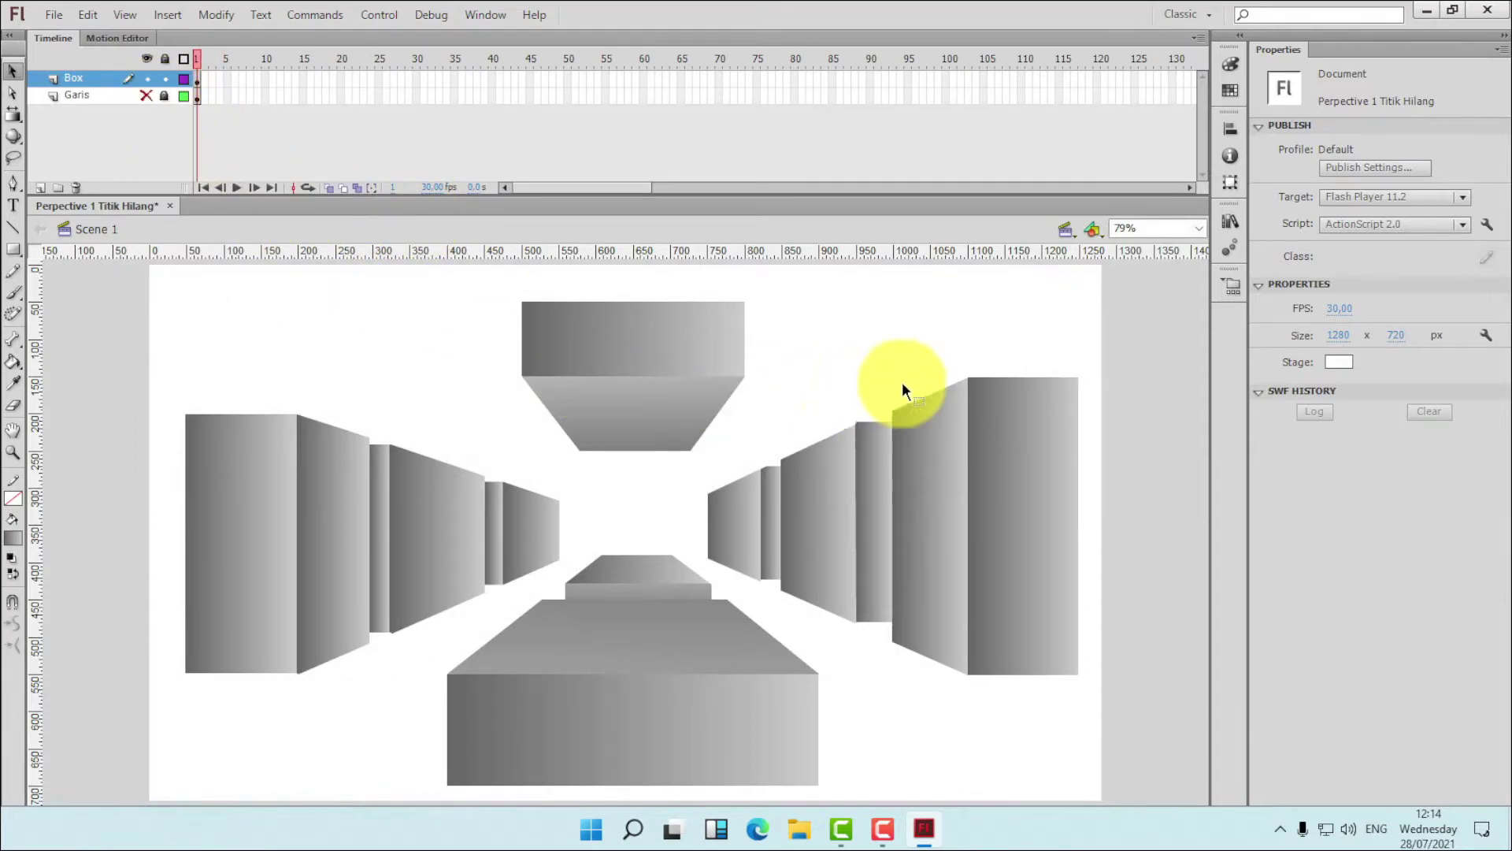
pyautogui.hotkey('ctrl', 's')
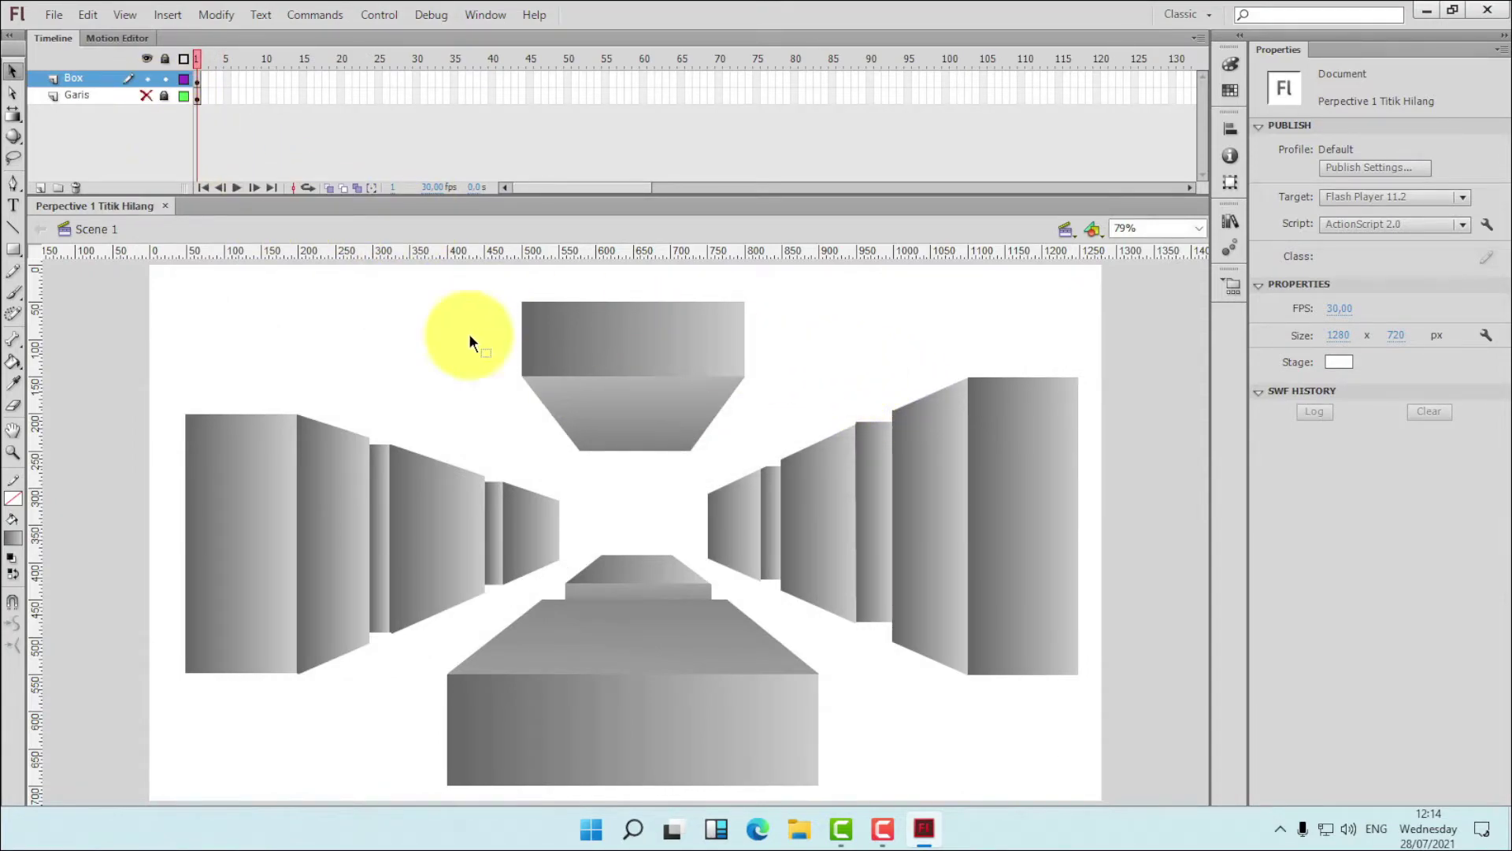
pyautogui.click(51, 14)
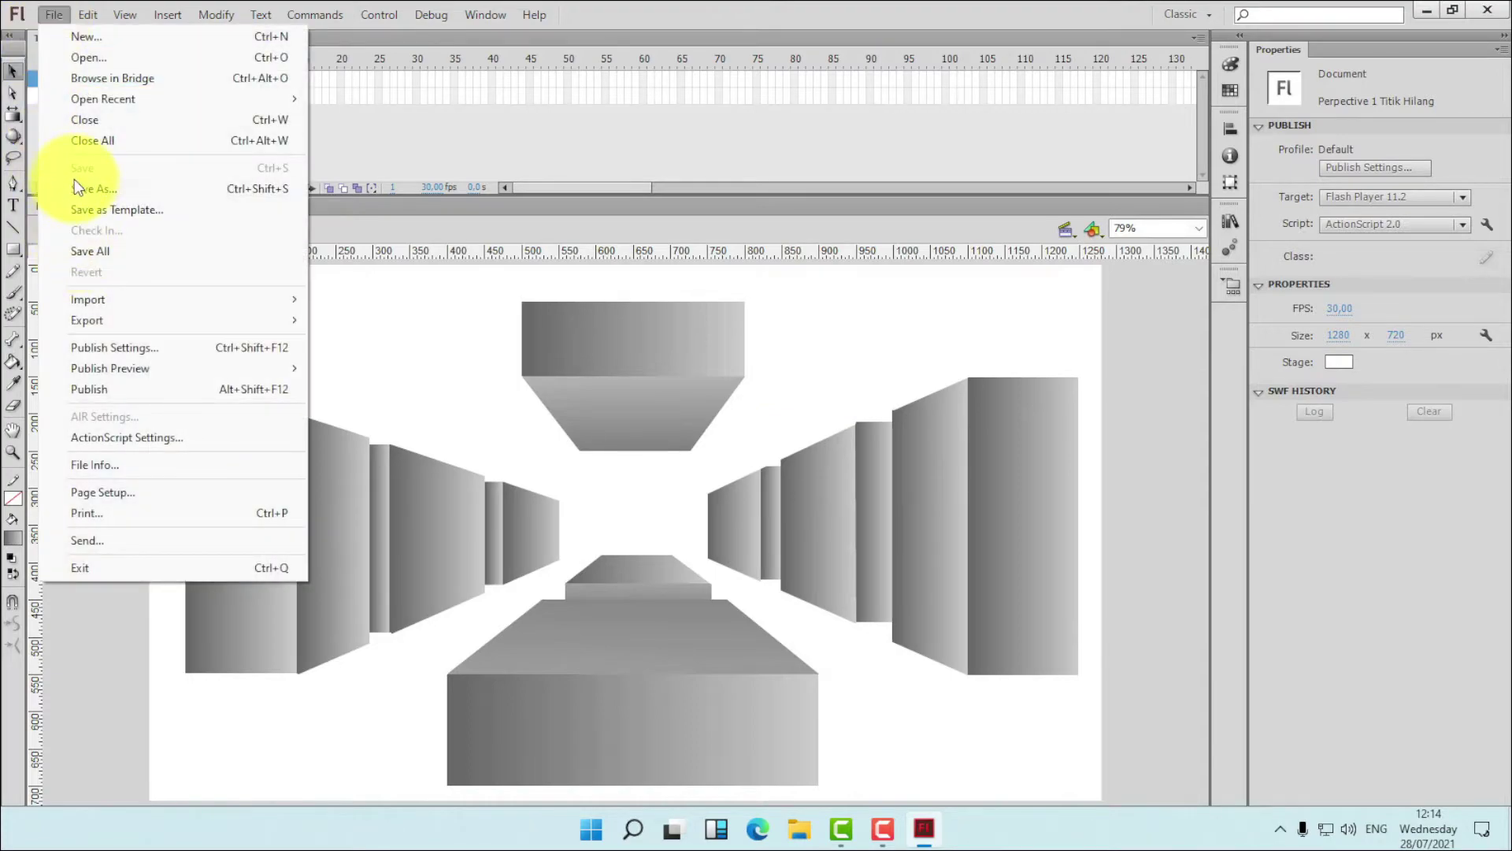
pyautogui.click(97, 188)
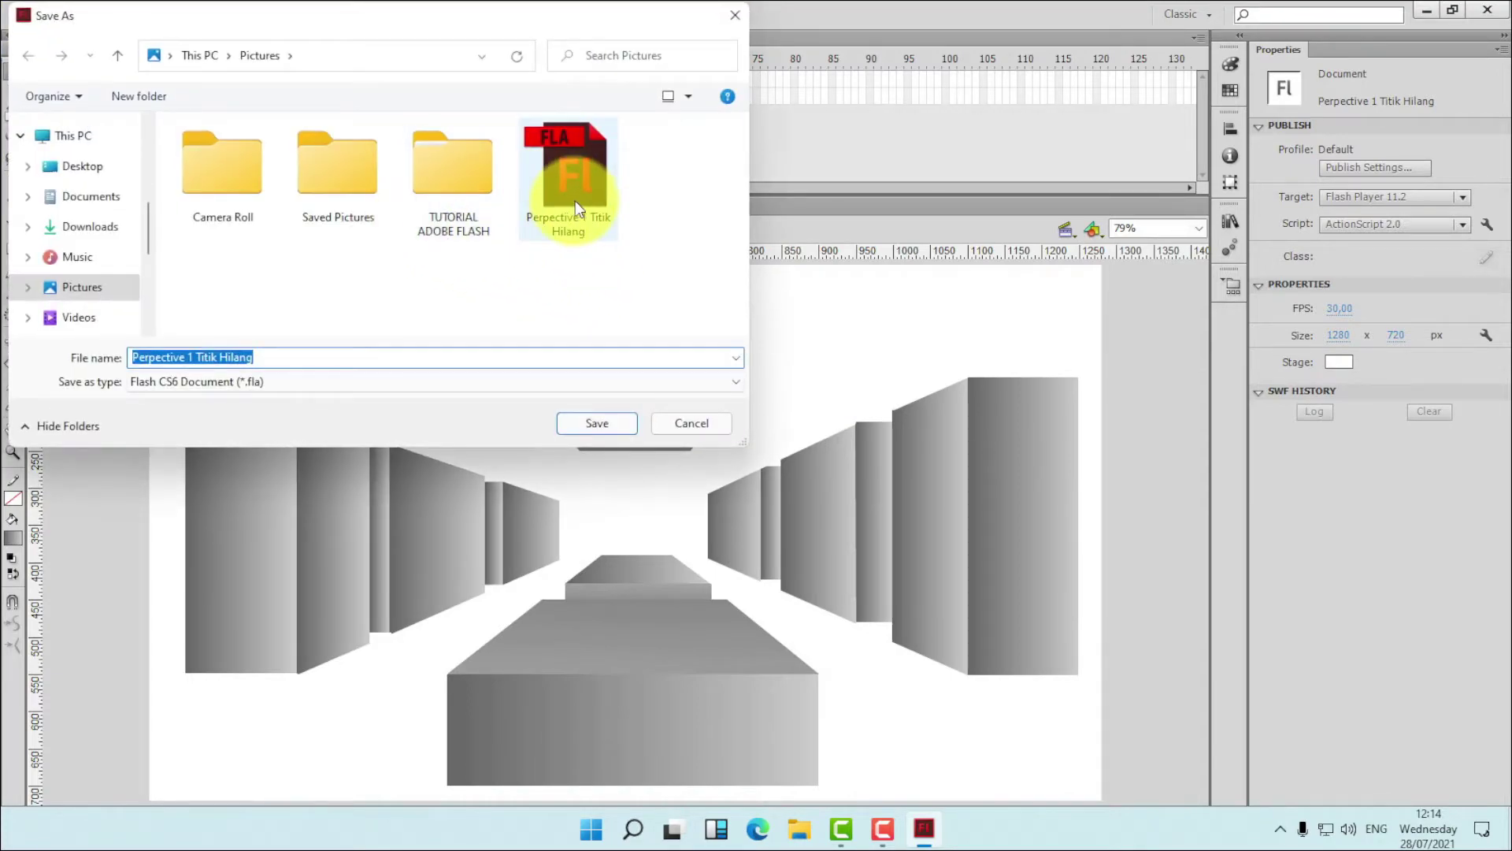
pyautogui.click(584, 200)
pyautogui.click(713, 429)
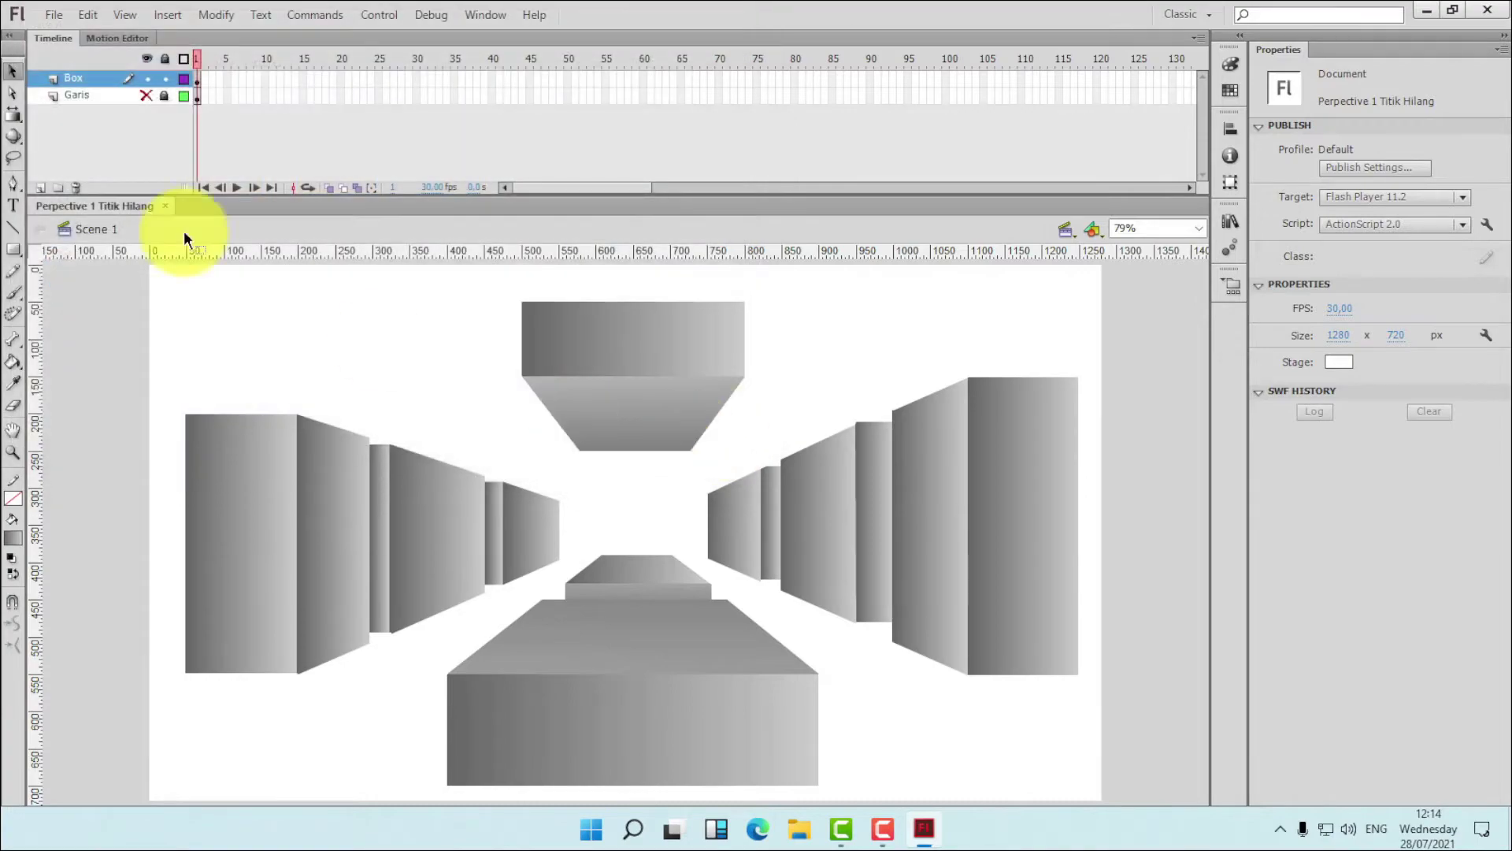
pyautogui.click(52, 14)
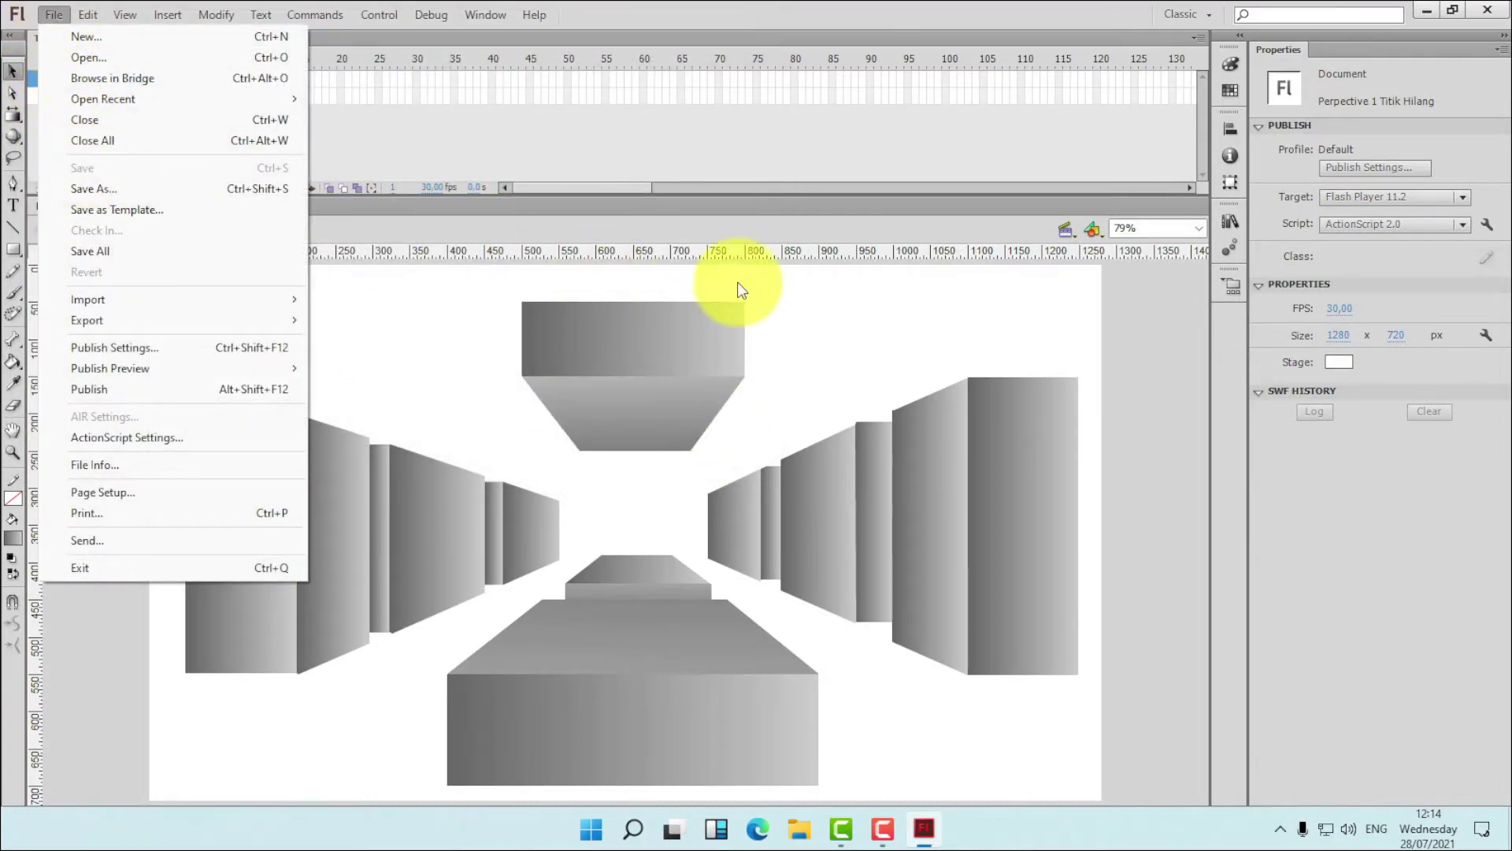
pyautogui.click(835, 326)
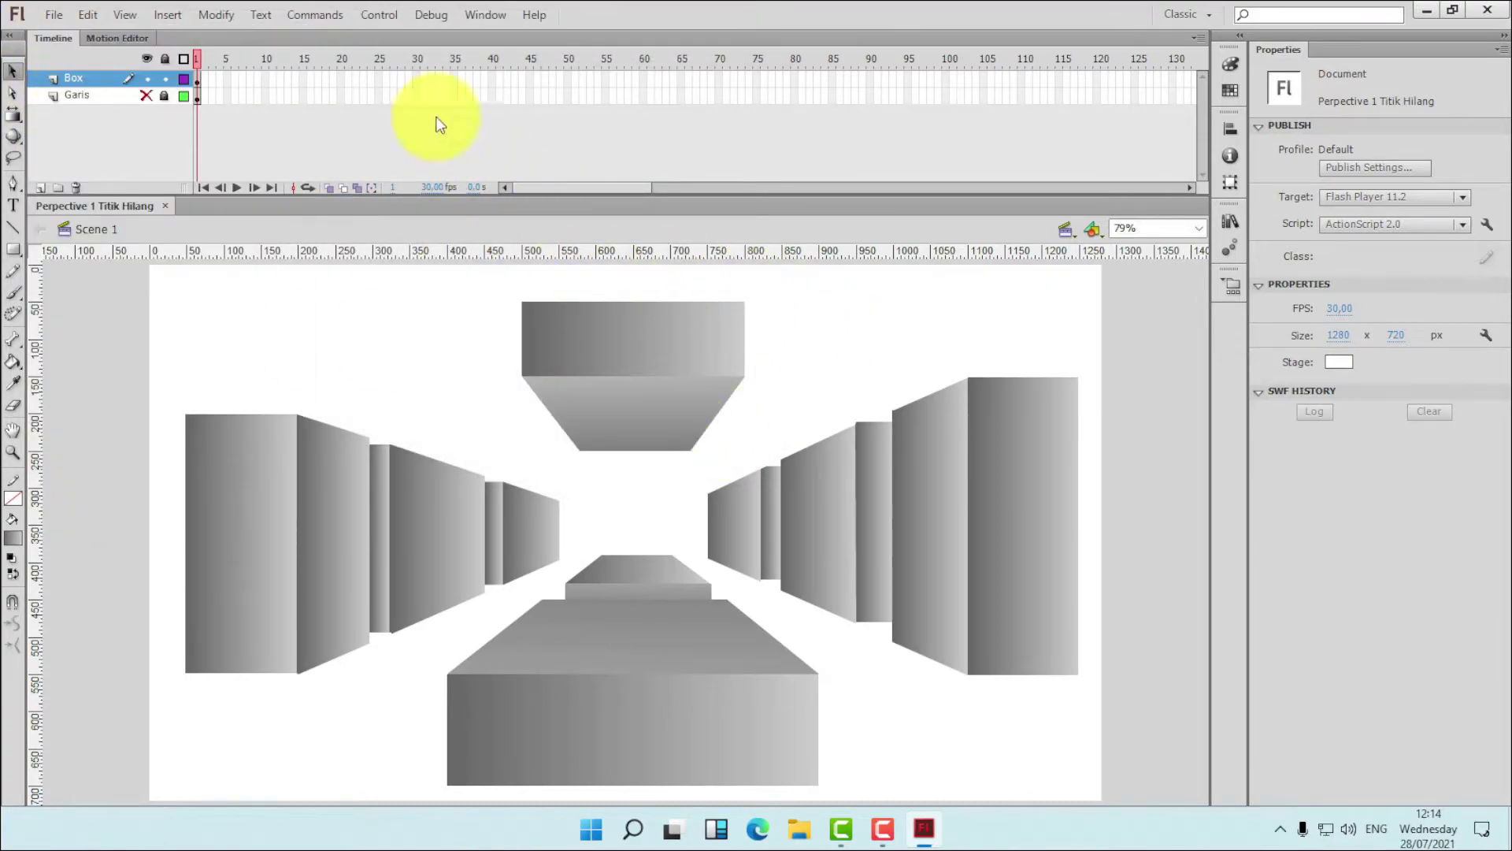
# - Test the movie in Flash Professional to preview the perspective drawing, and close the preview window
pyautogui.click(381, 17)
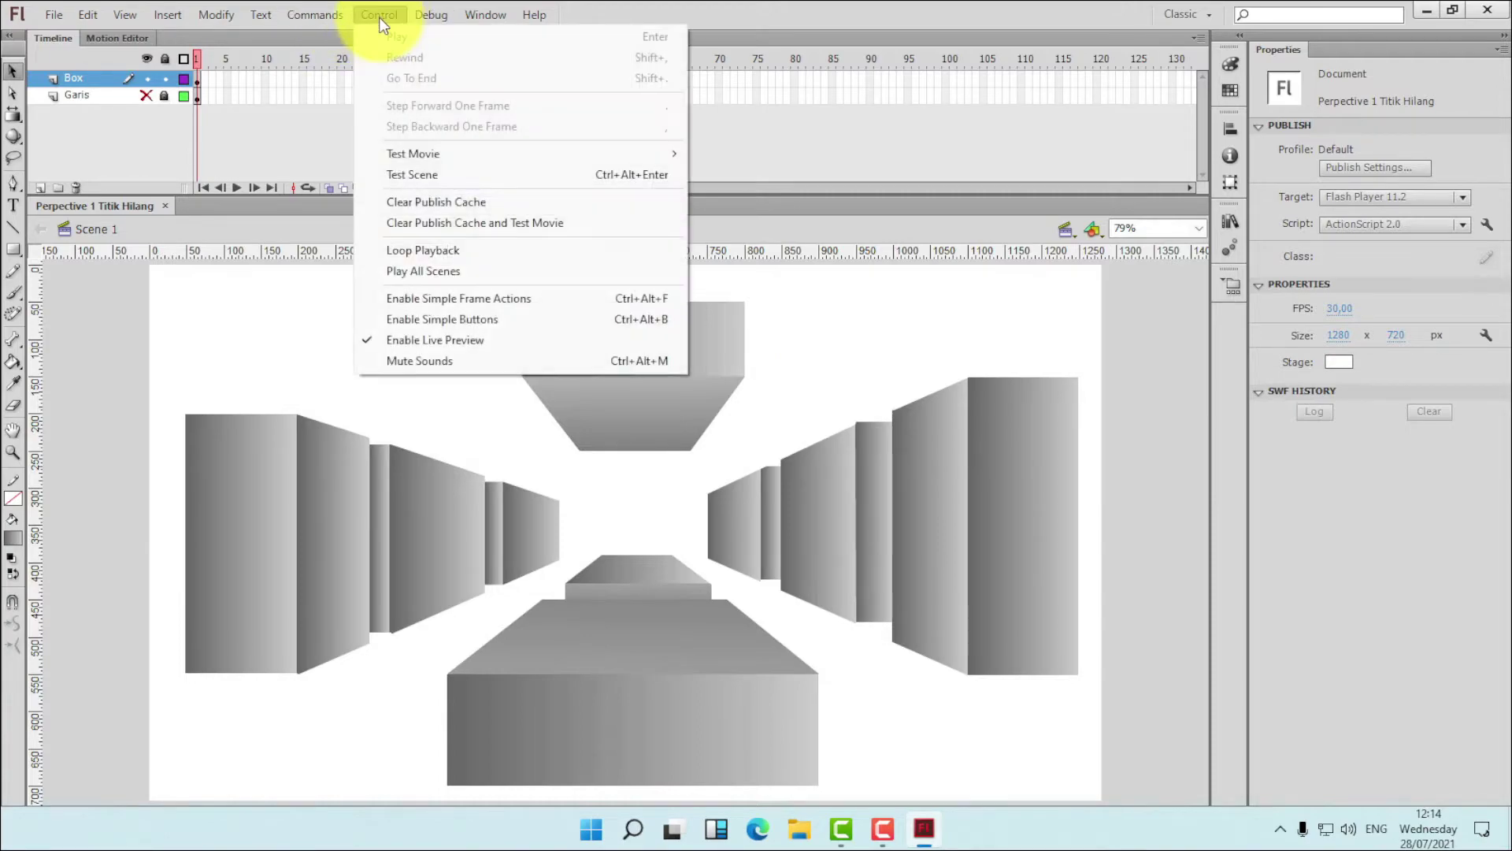
pyautogui.click(380, 19)
pyautogui.click(396, 16)
pyautogui.moveTo(437, 155)
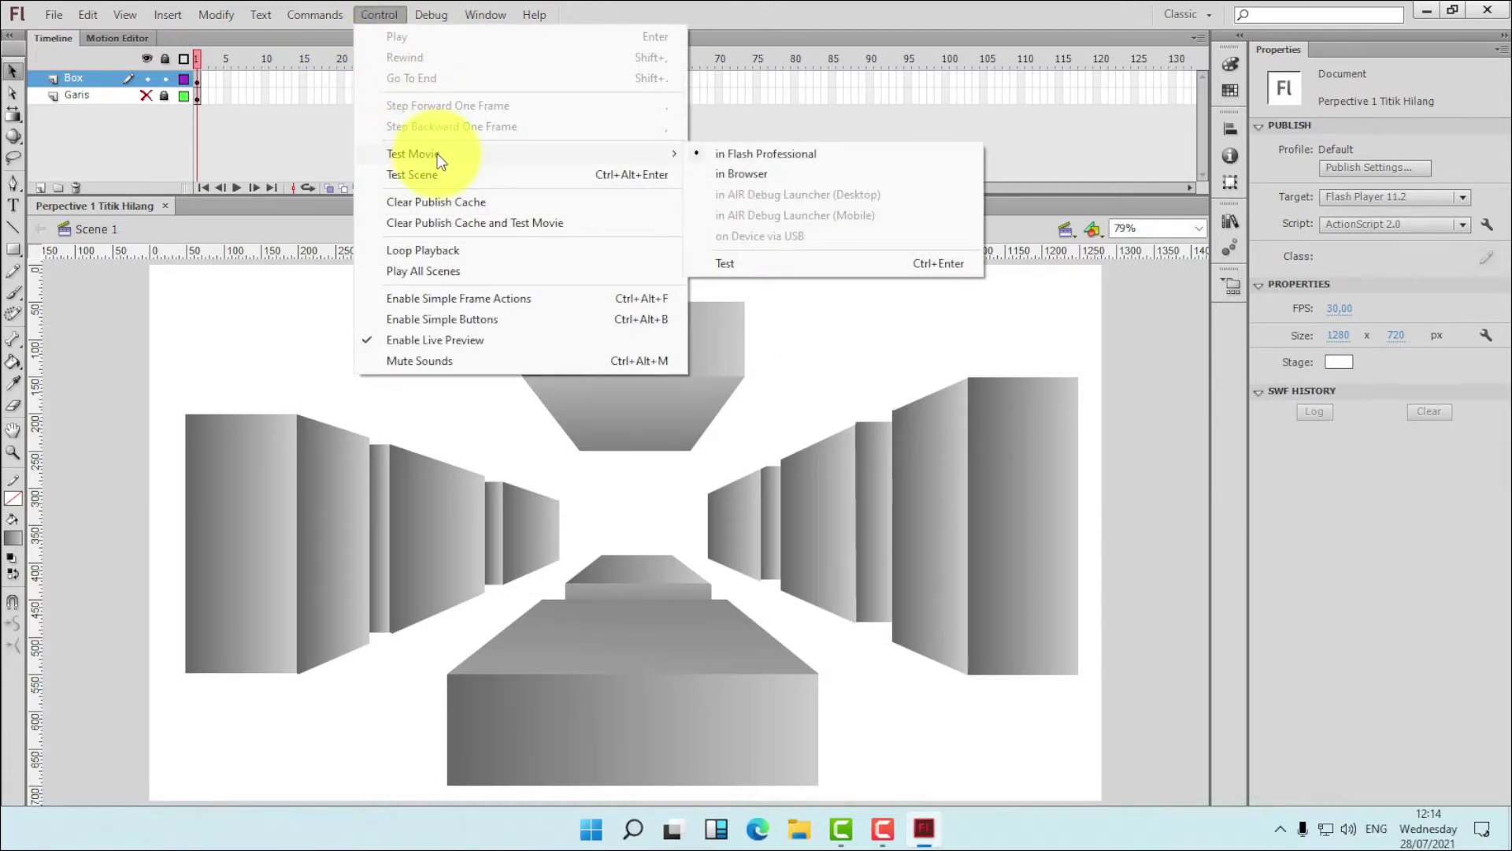
pyautogui.click(812, 152)
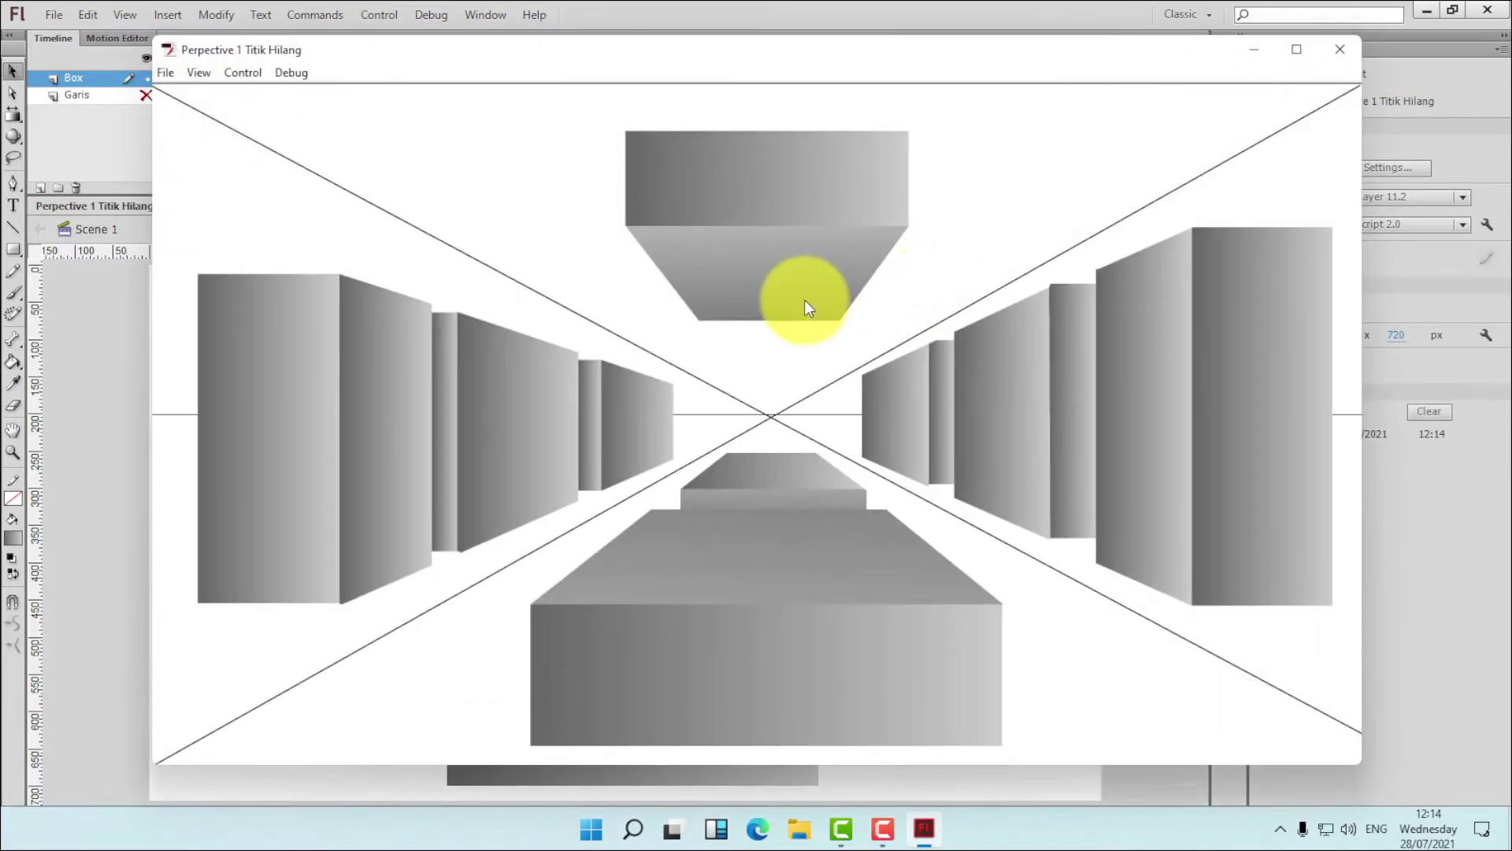
pyautogui.click(1340, 49)
# - Show and unlock the Garis layer and select all of its perspective lines
pyautogui.click(146, 96)
pyautogui.click(163, 95)
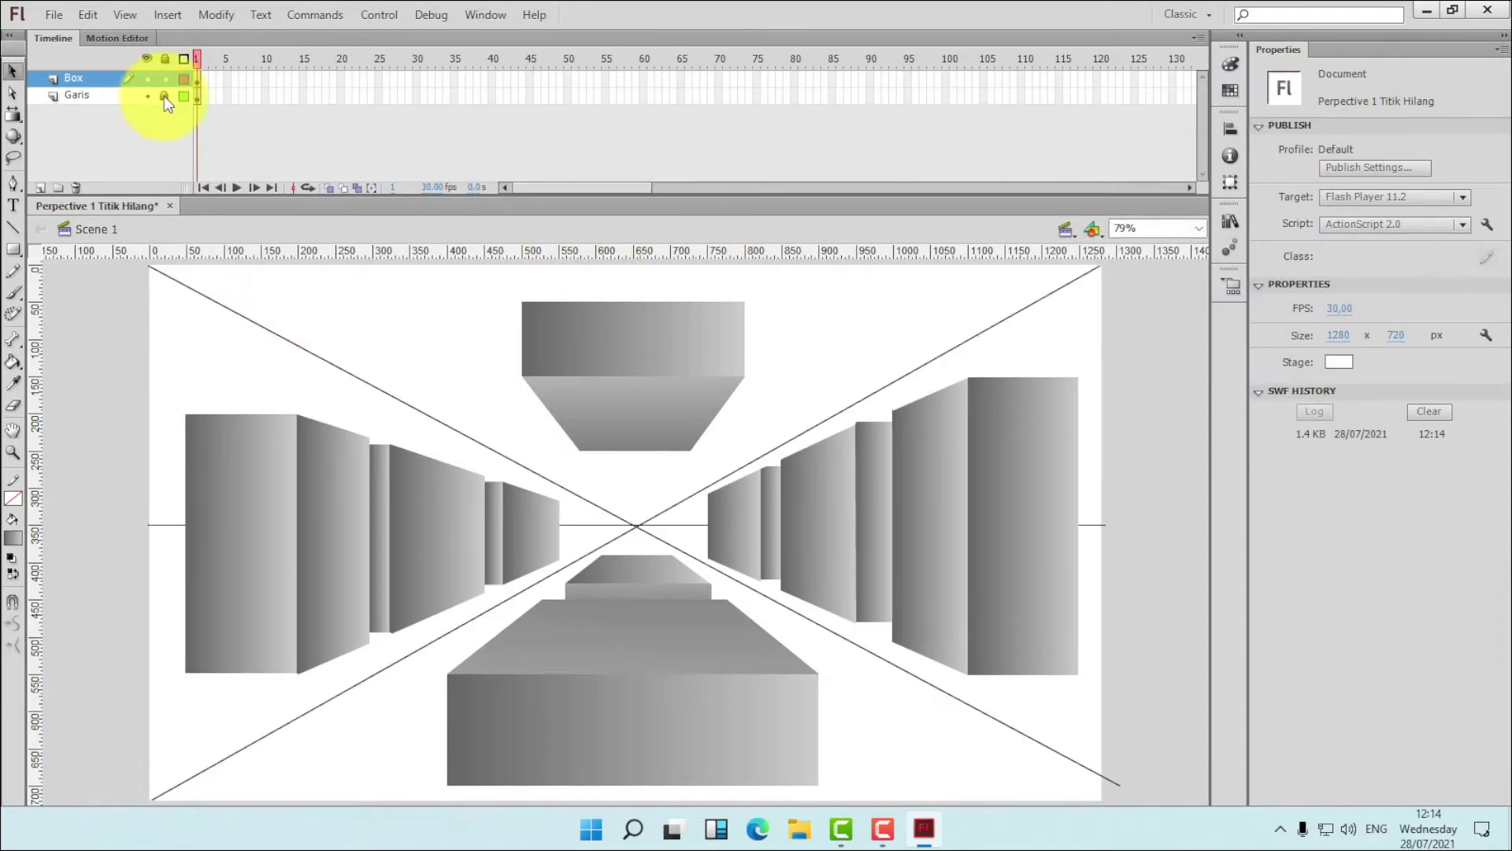
pyautogui.click(123, 96)
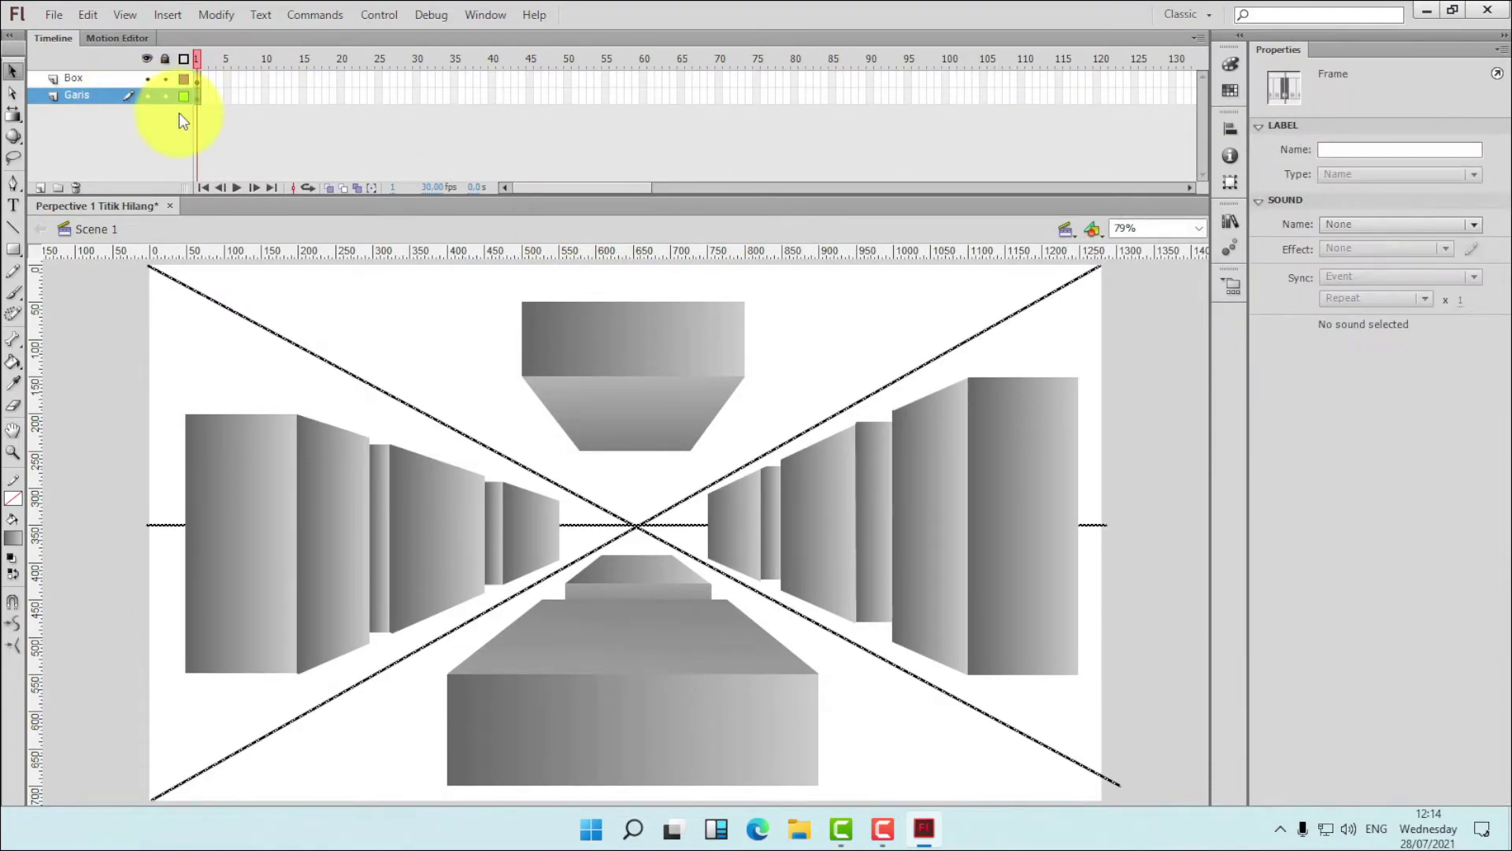
# - Delete the Garis layer with the perspective guide lines and save the document
pyautogui.click(76, 187)
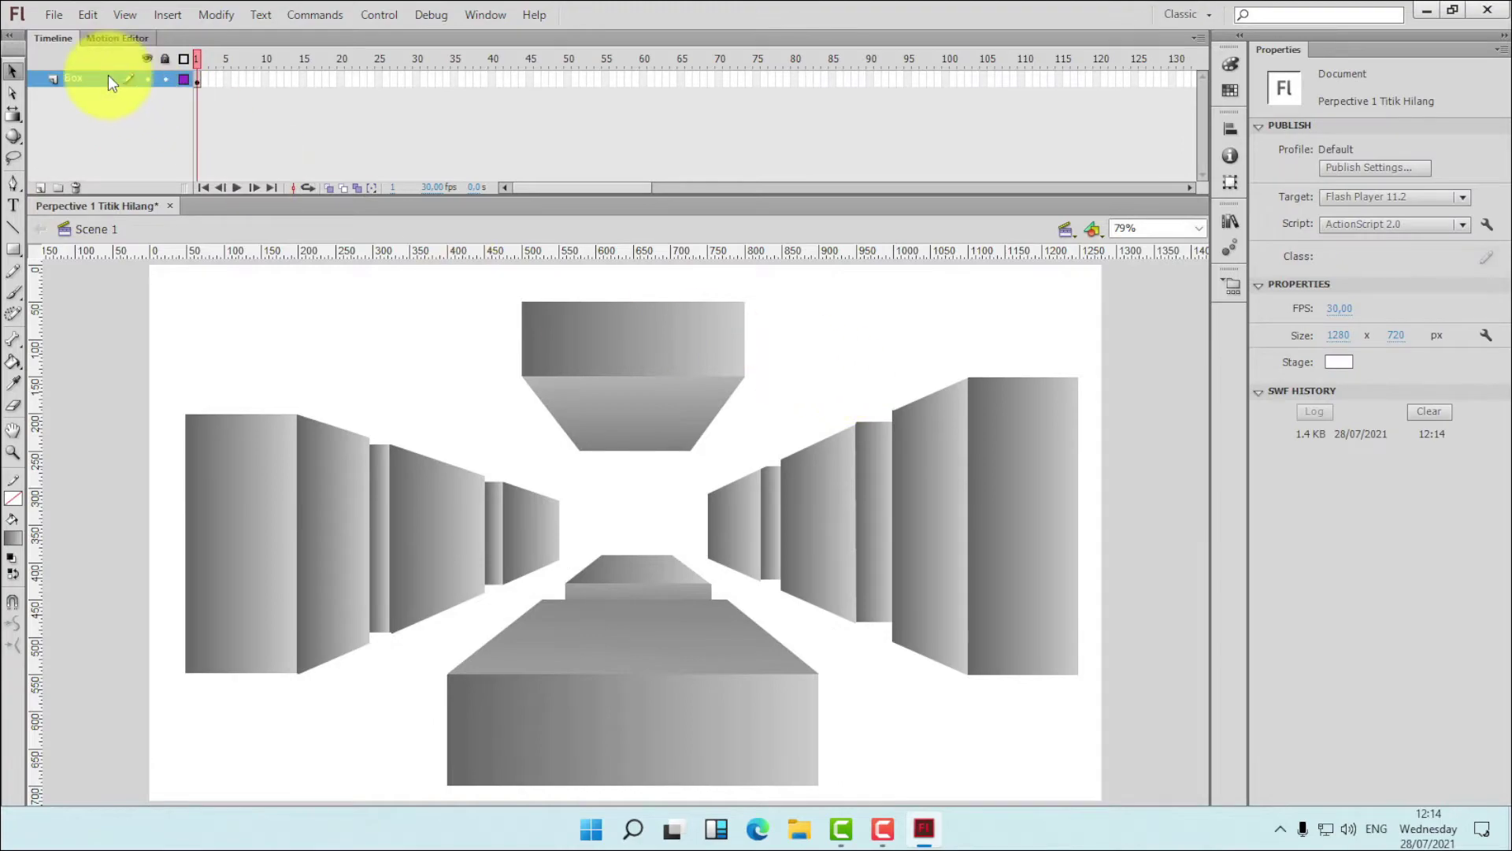
pyautogui.click(50, 18)
pyautogui.click(87, 158)
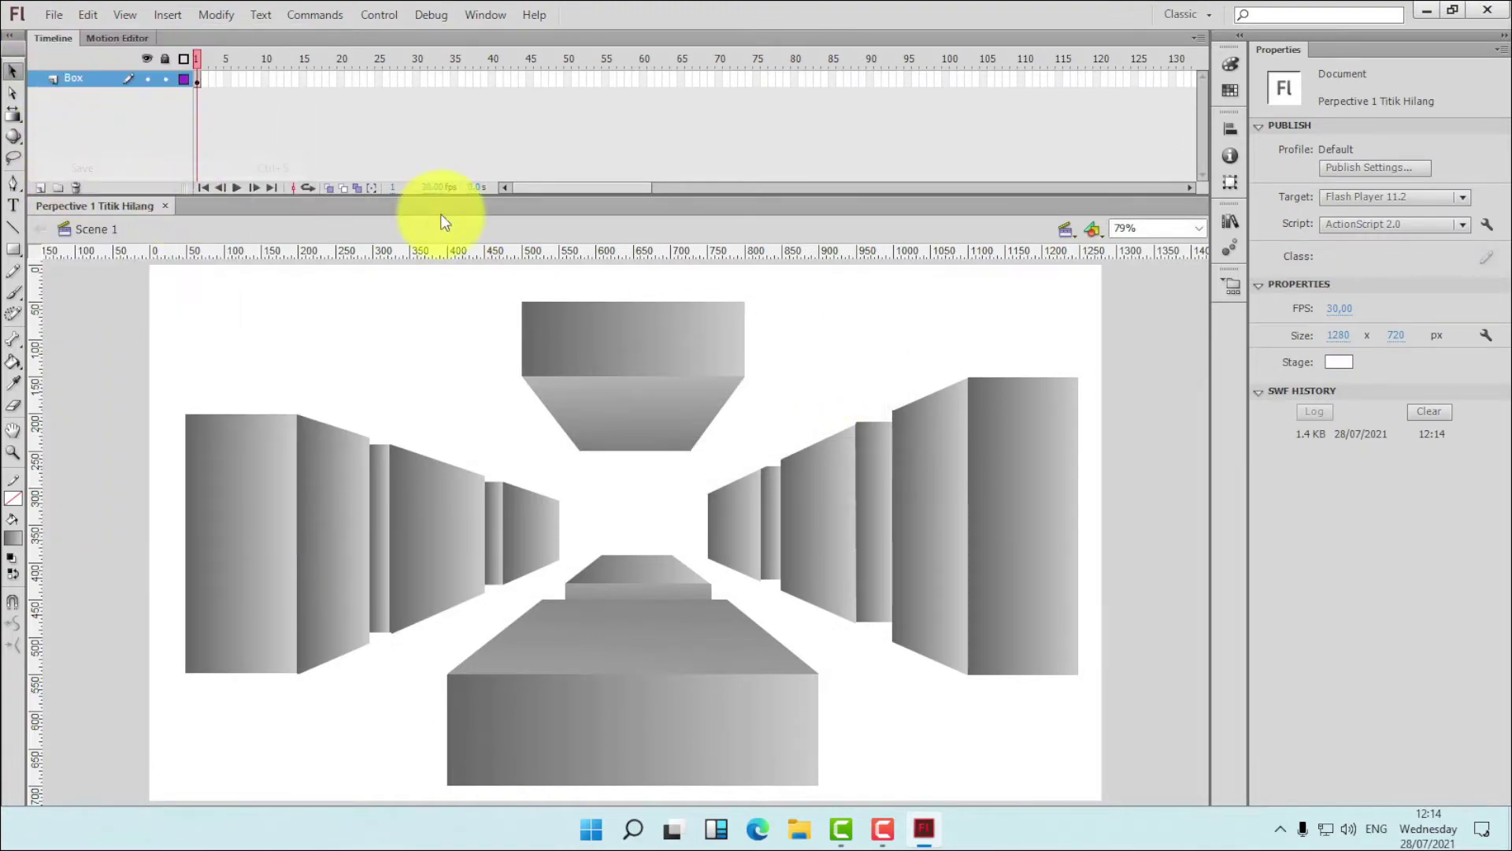
# - Test the movie in Flash Professional, view the box drawing in a maximized preview, and close the preview
pyautogui.click(373, 17)
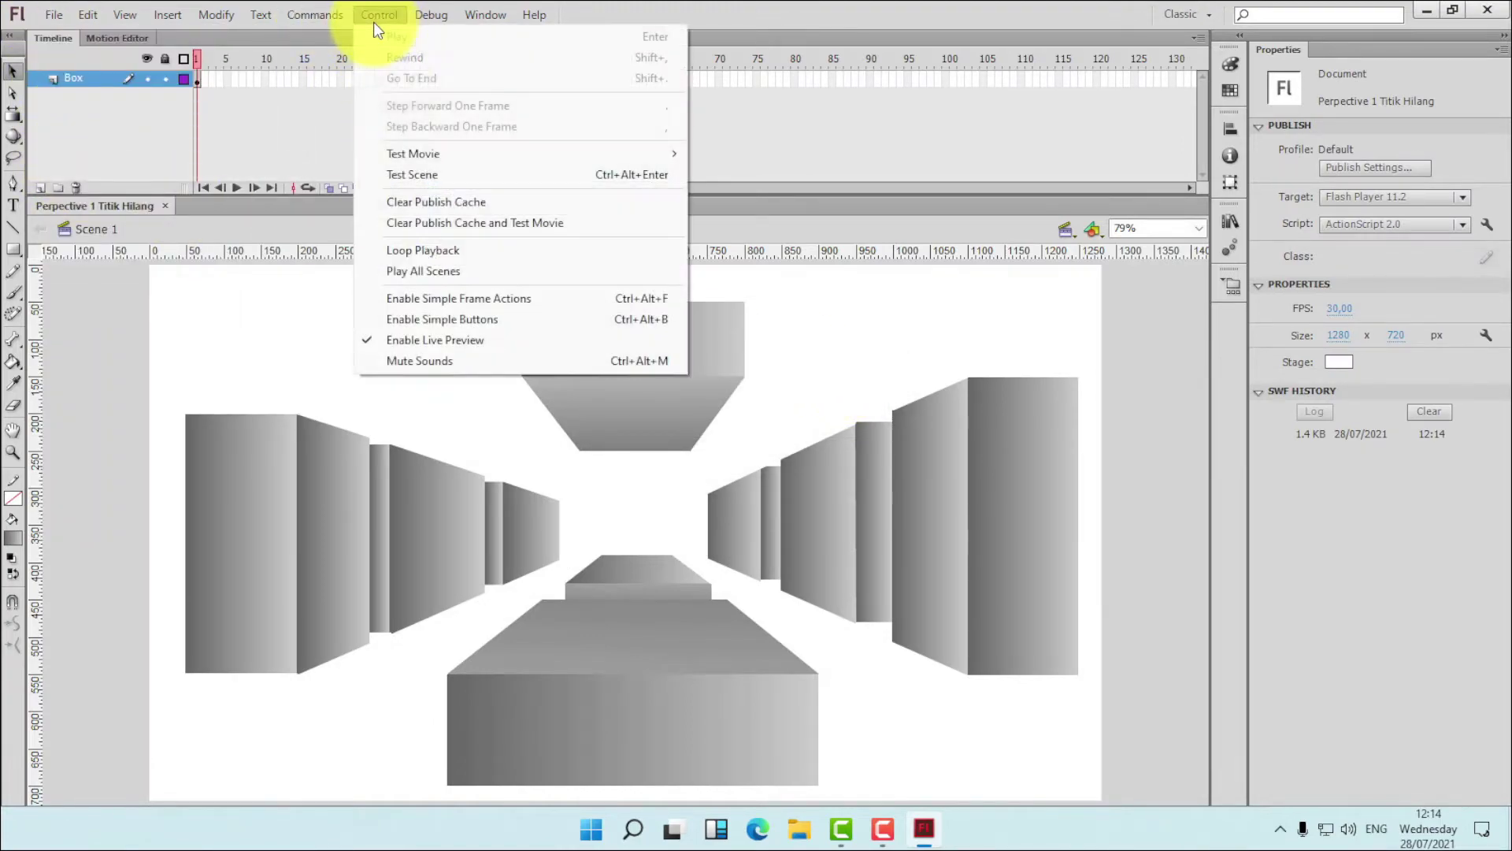
pyautogui.moveTo(420, 159)
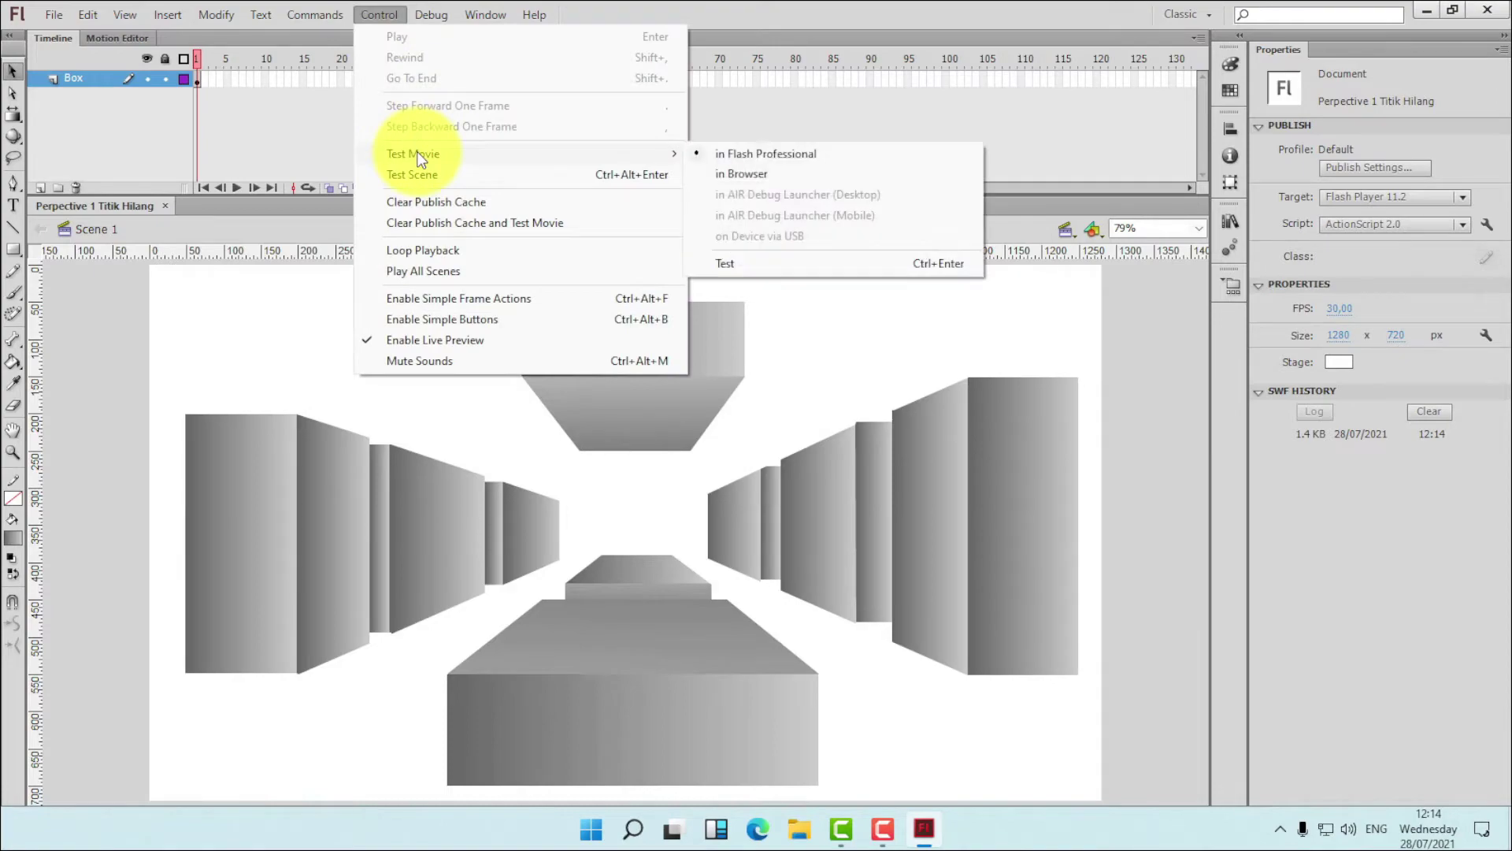
pyautogui.click(805, 153)
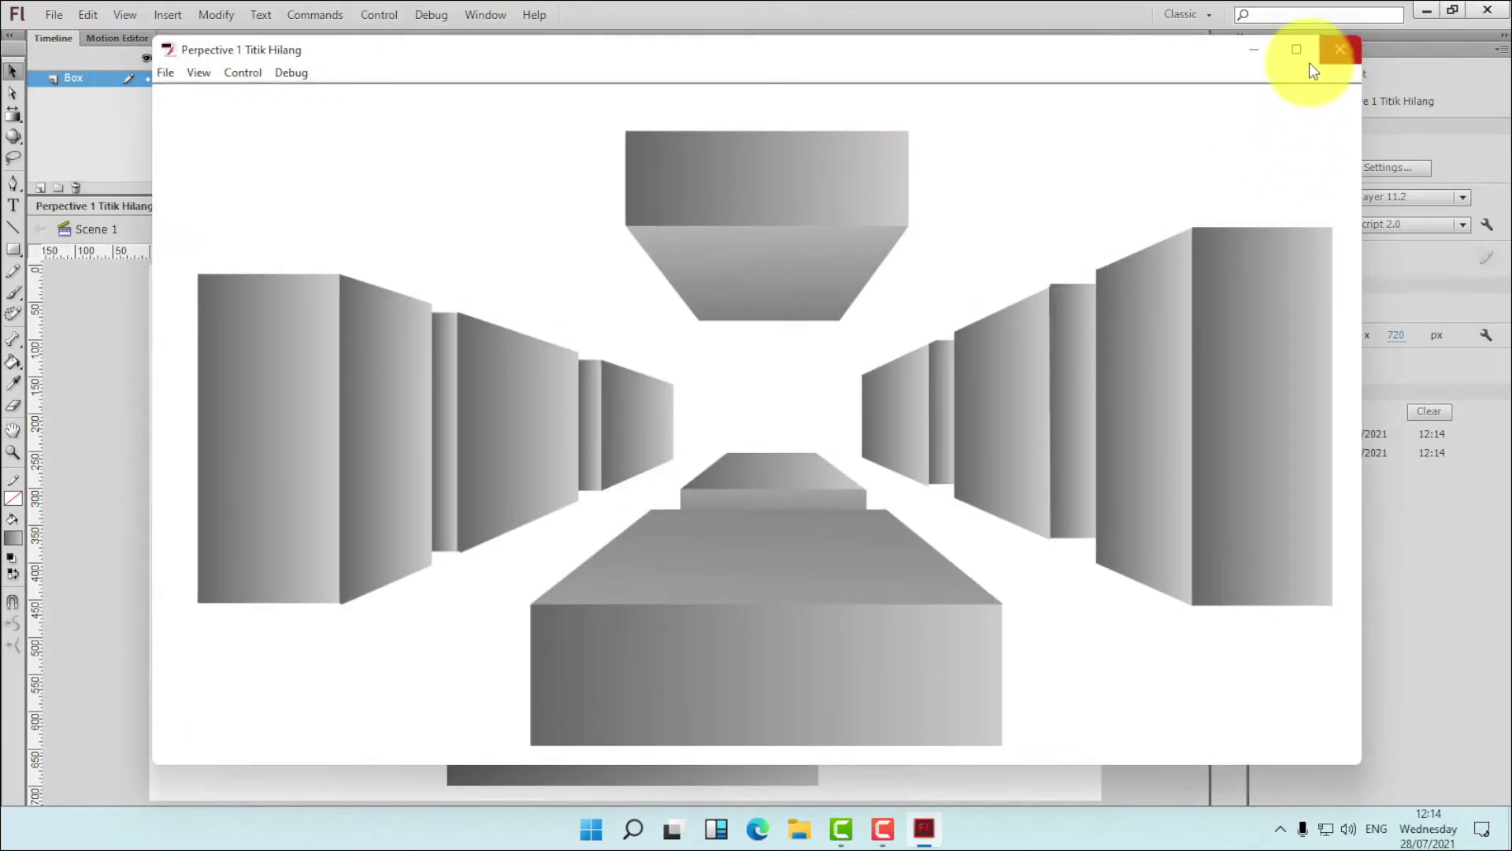
pyautogui.click(1298, 56)
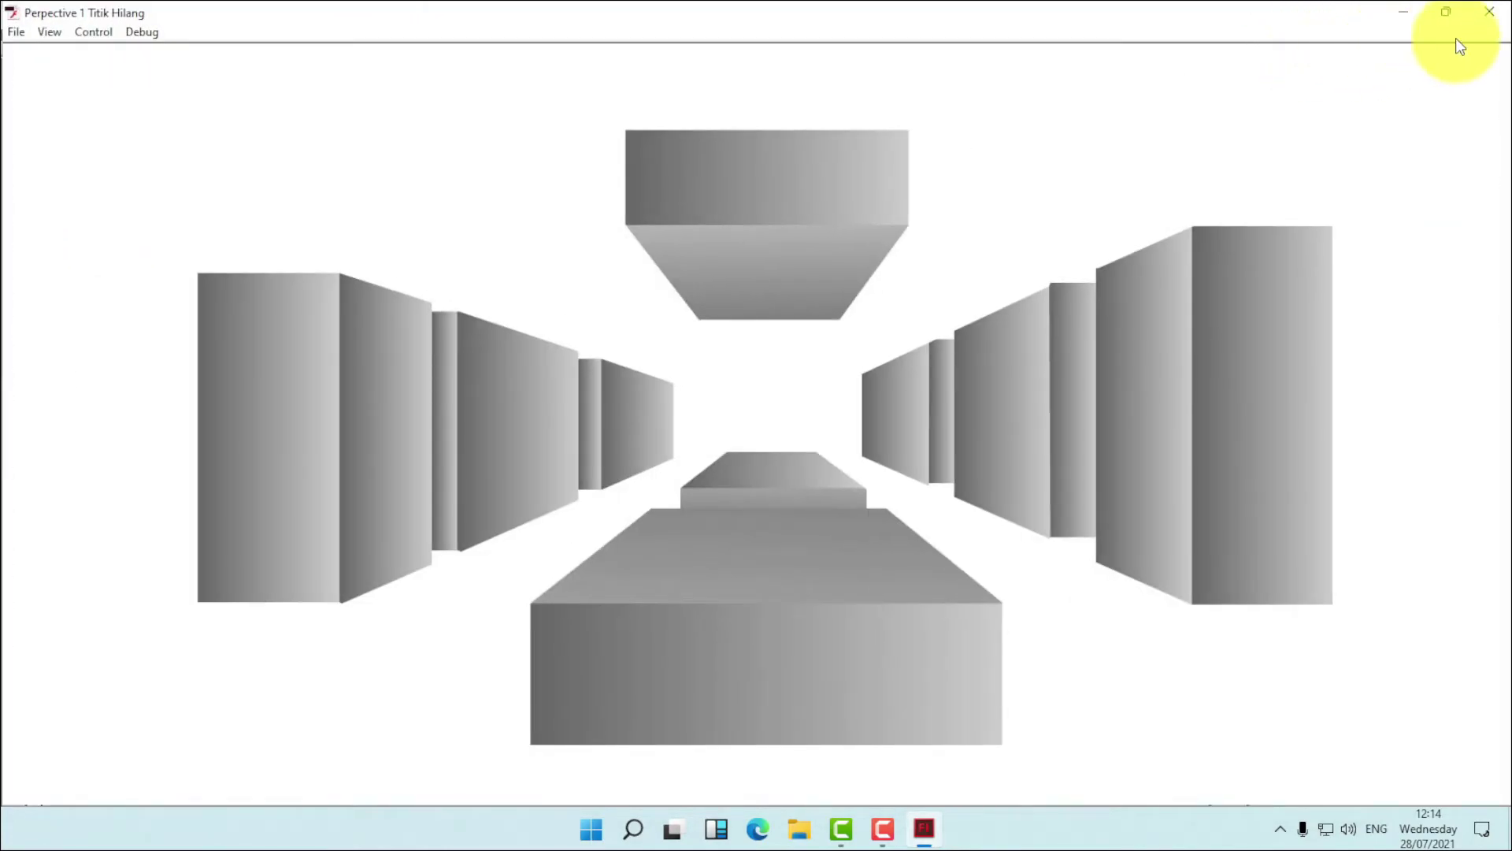
pyautogui.click(1491, 13)
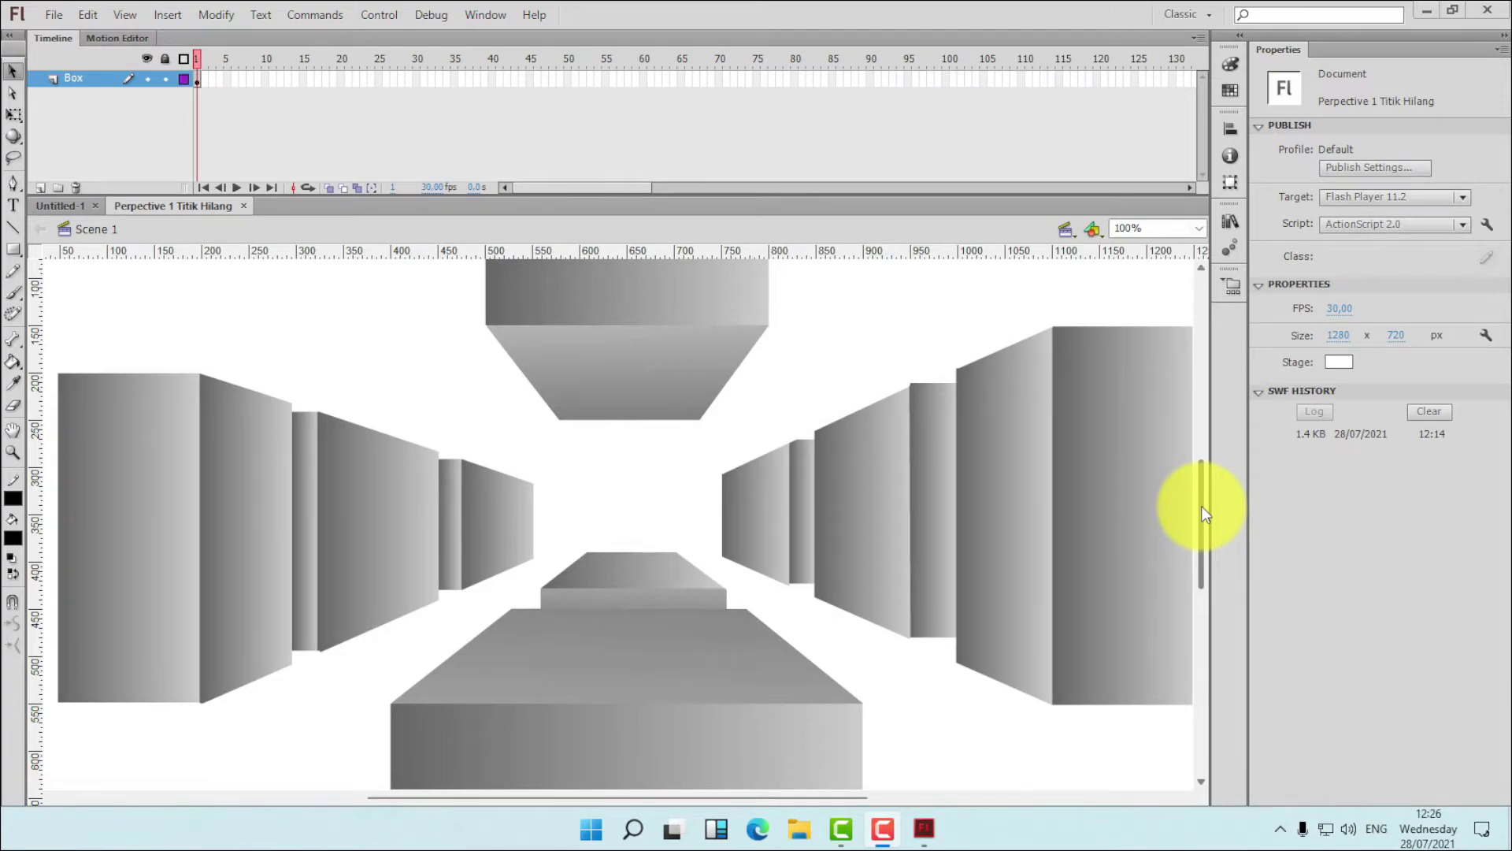
# - Close the open documents and create a new ActionScript 2.0 document with its stage fitted in the window
pyautogui.click(94, 207)
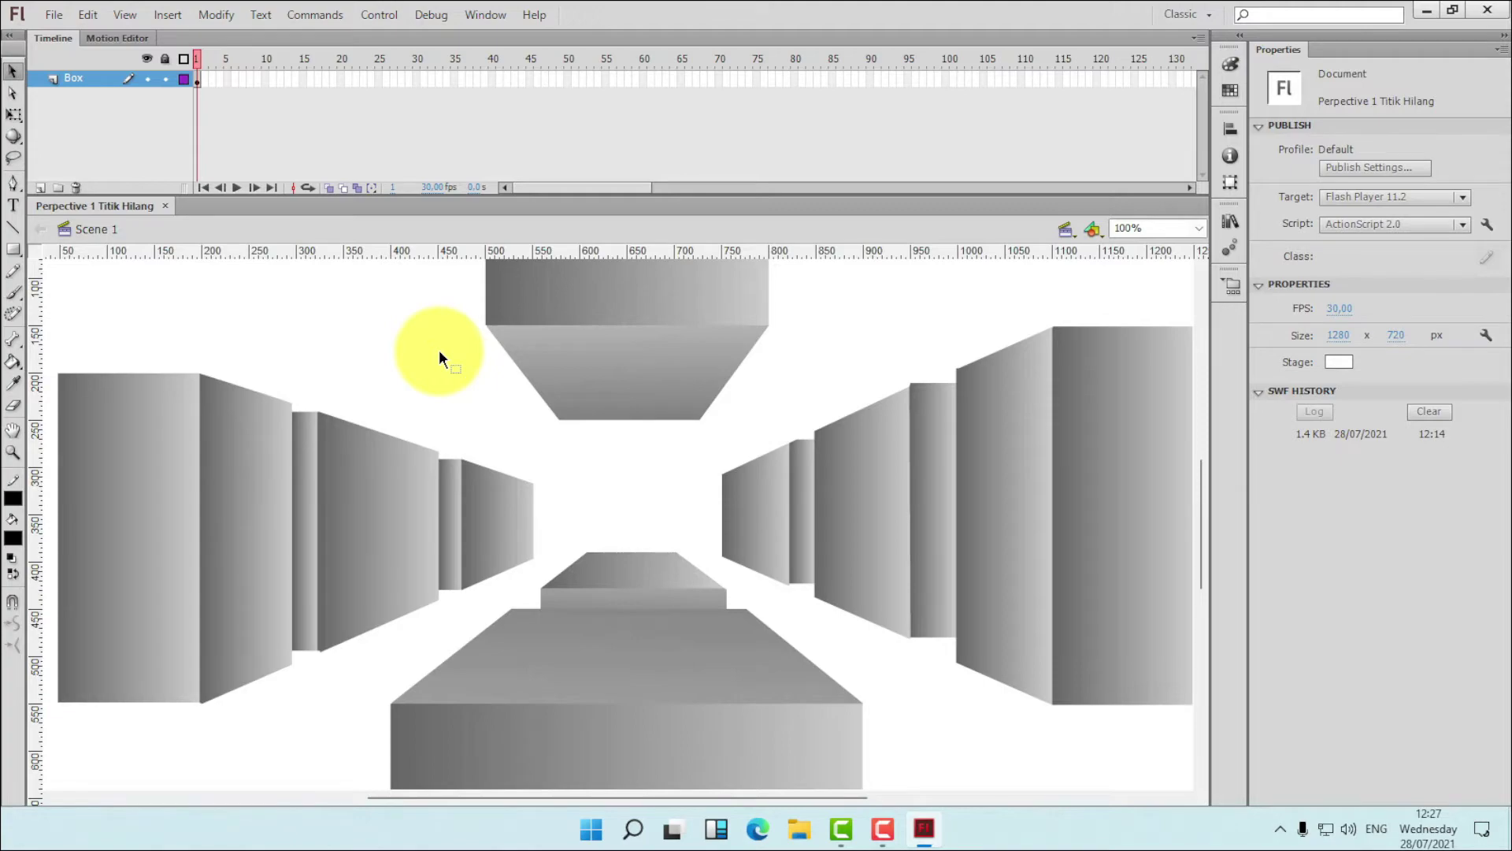
pyautogui.click(165, 206)
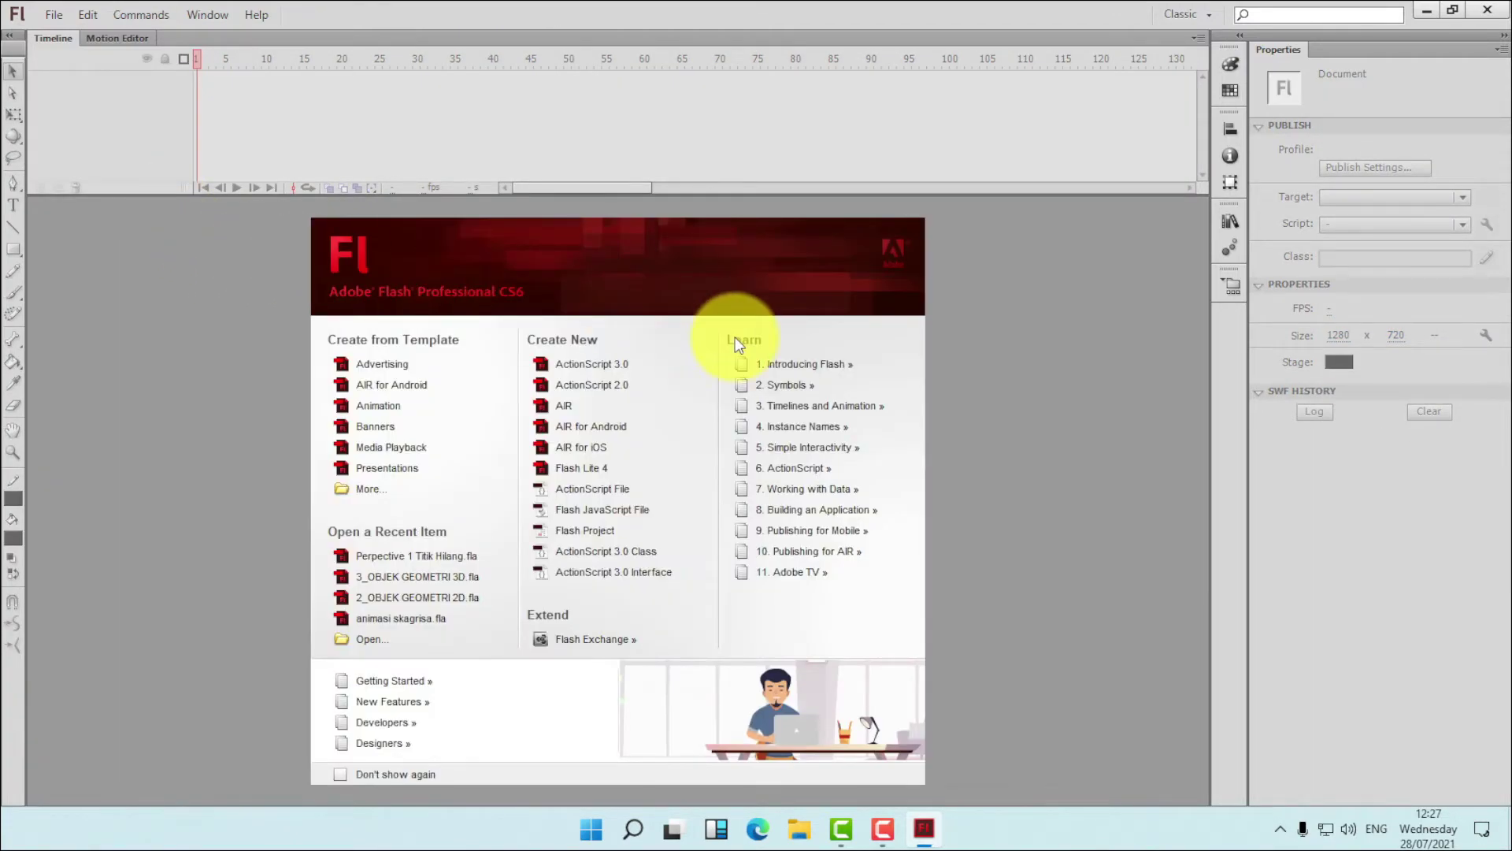
pyautogui.click(625, 394)
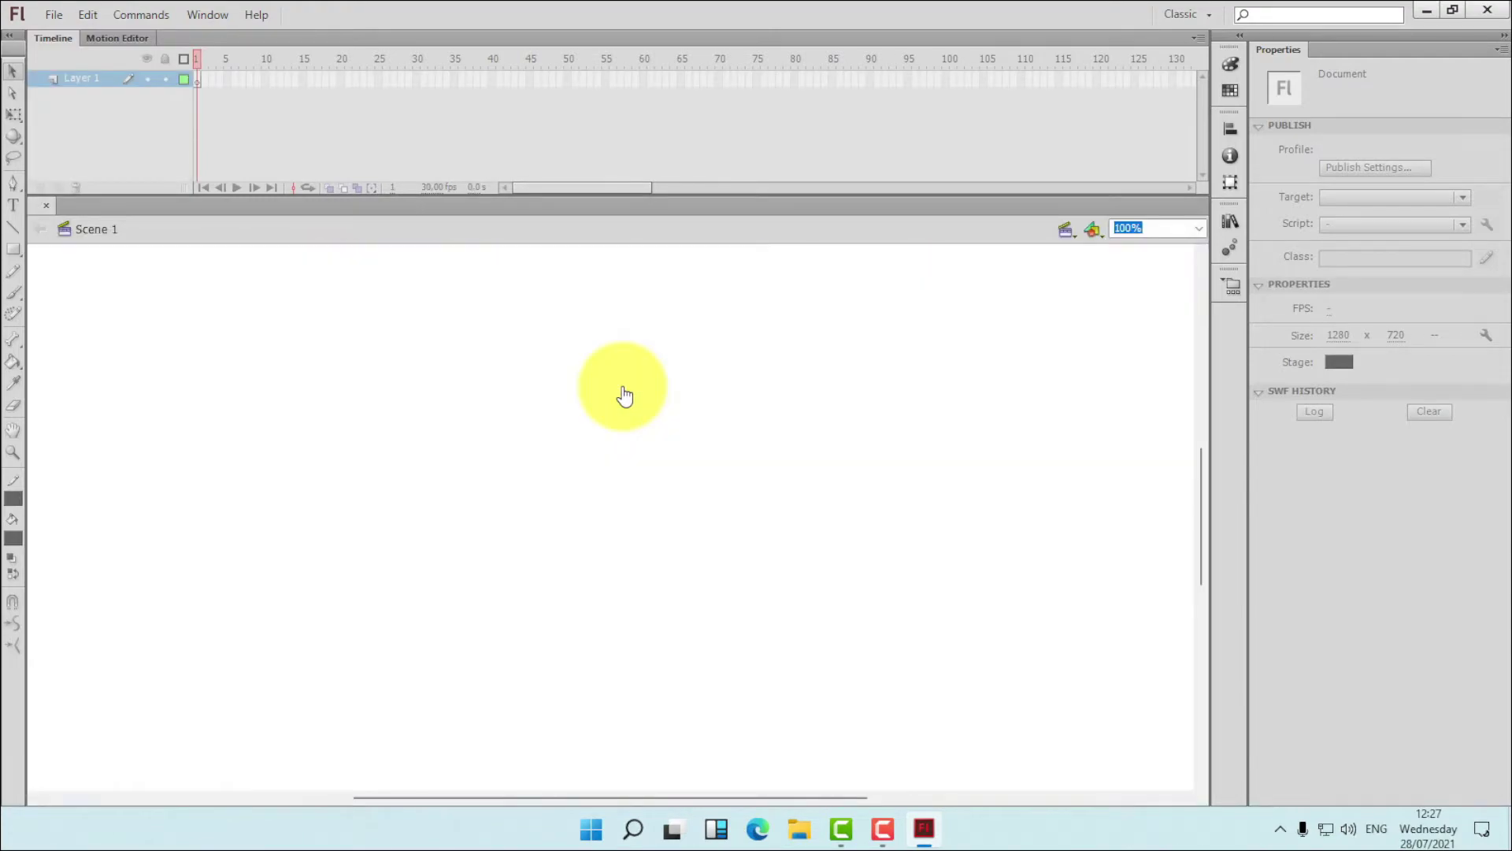
pyautogui.click(1194, 228)
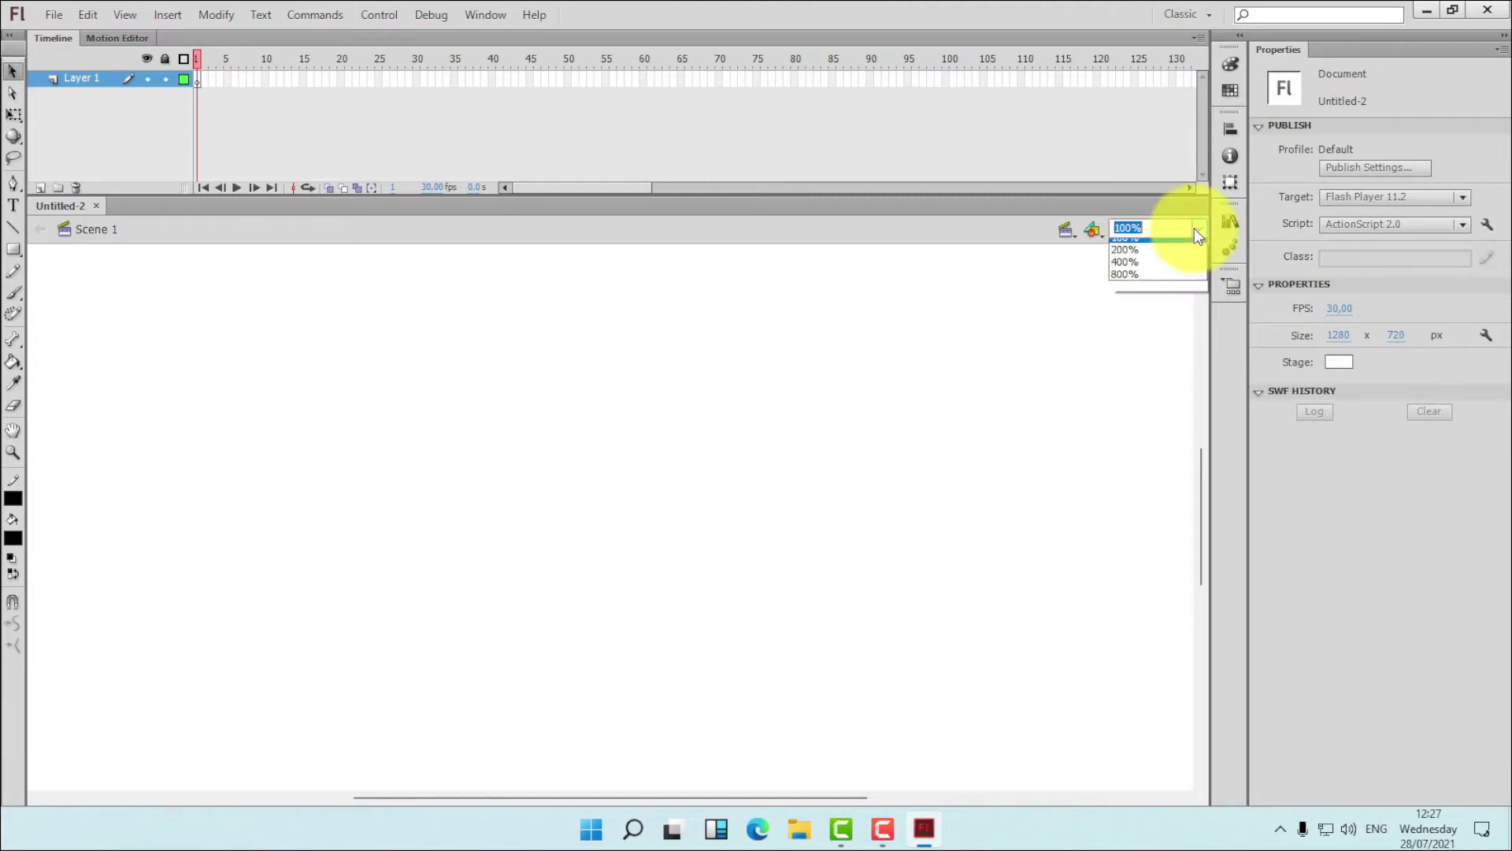
pyautogui.click(1177, 241)
pyautogui.click(1194, 230)
pyautogui.click(1179, 241)
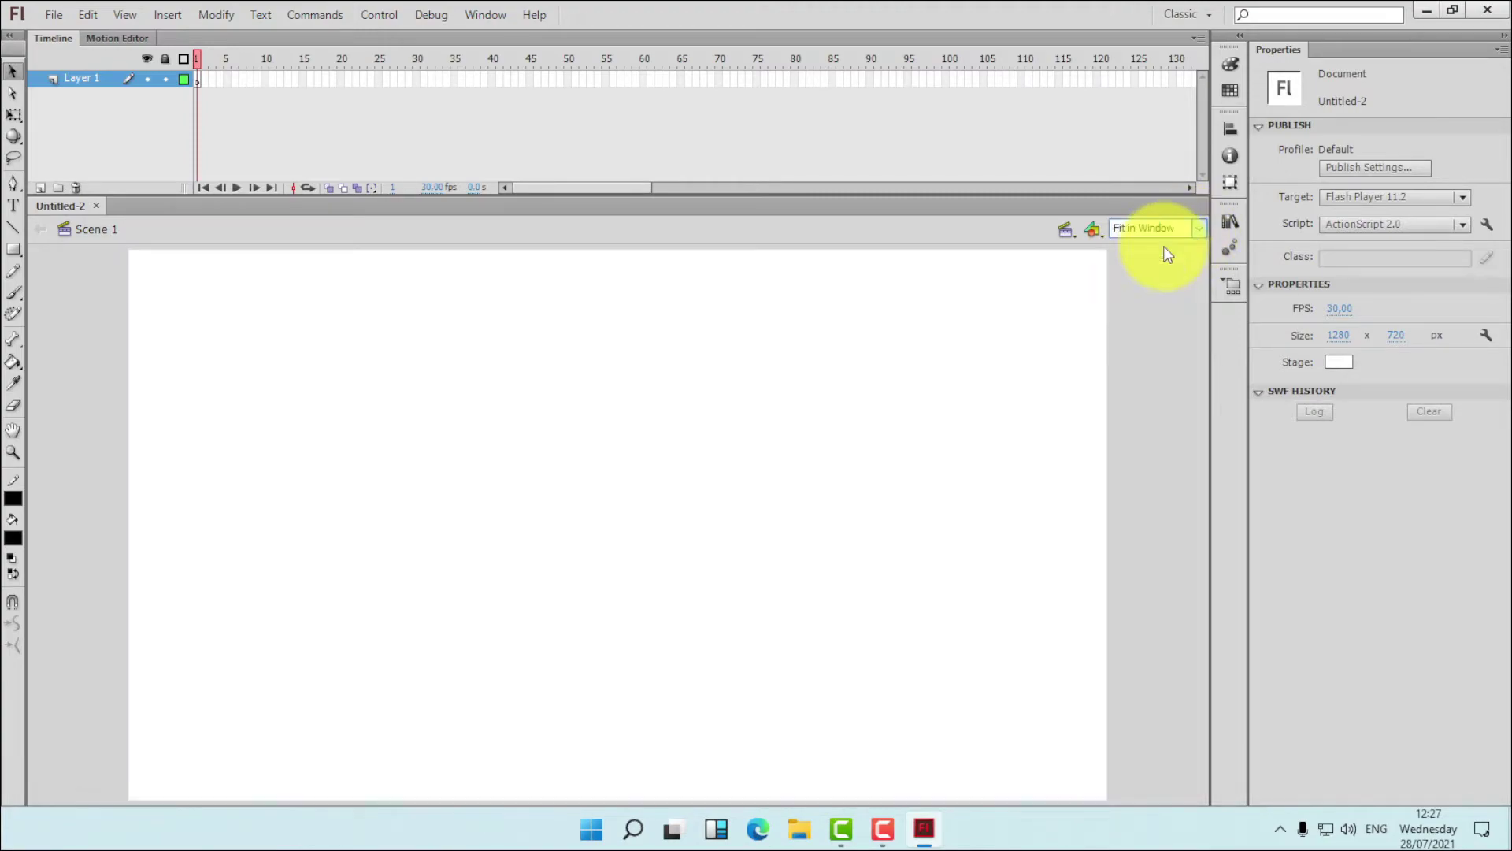
# - Import the image PRESPECTIVE SATU TITIK HILANG from the Pictures folder to the stage
pyautogui.click(54, 15)
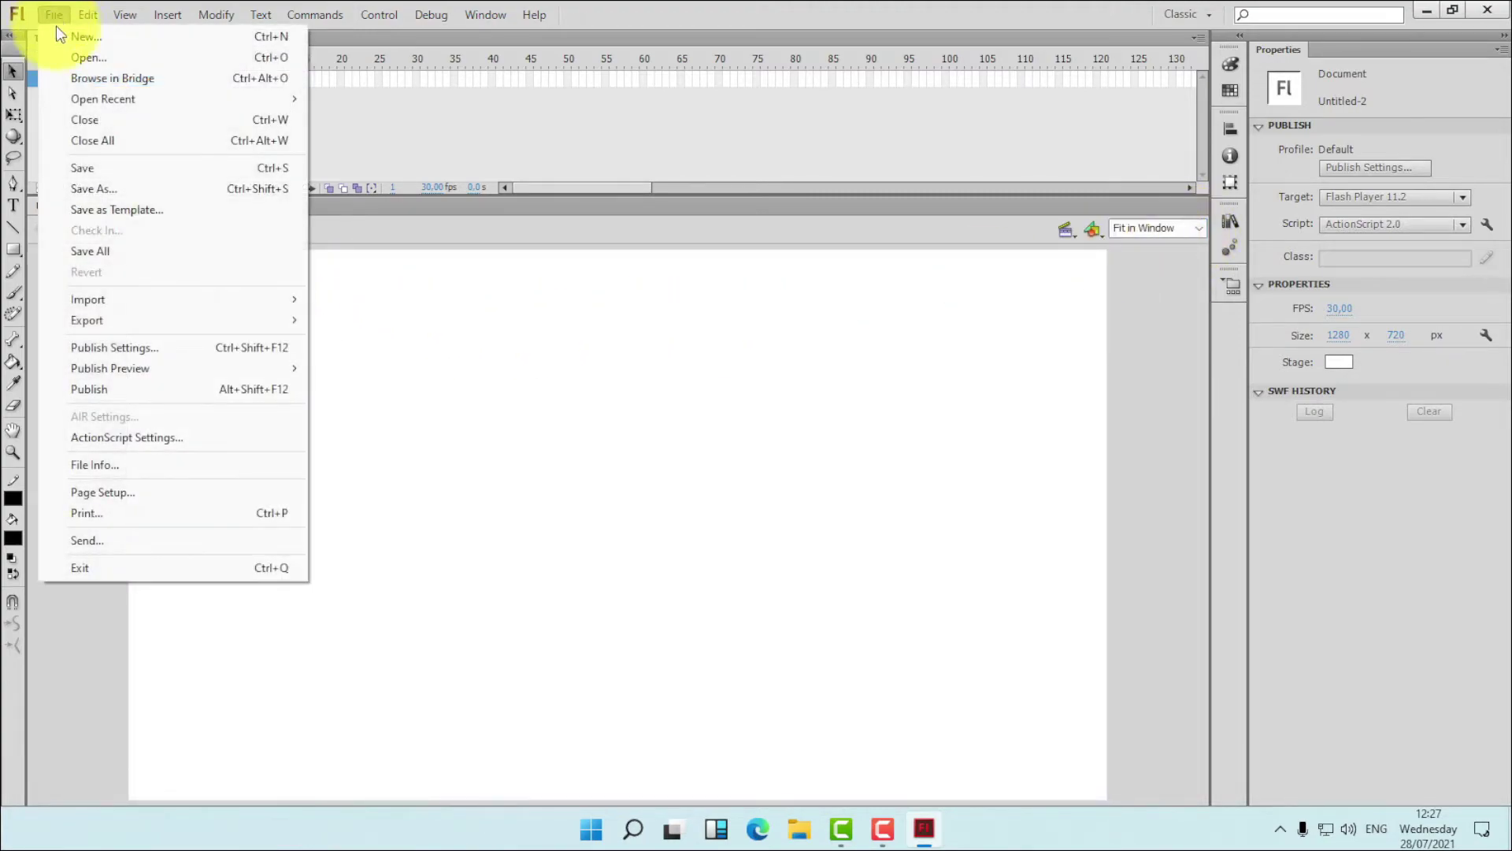
pyautogui.moveTo(126, 296)
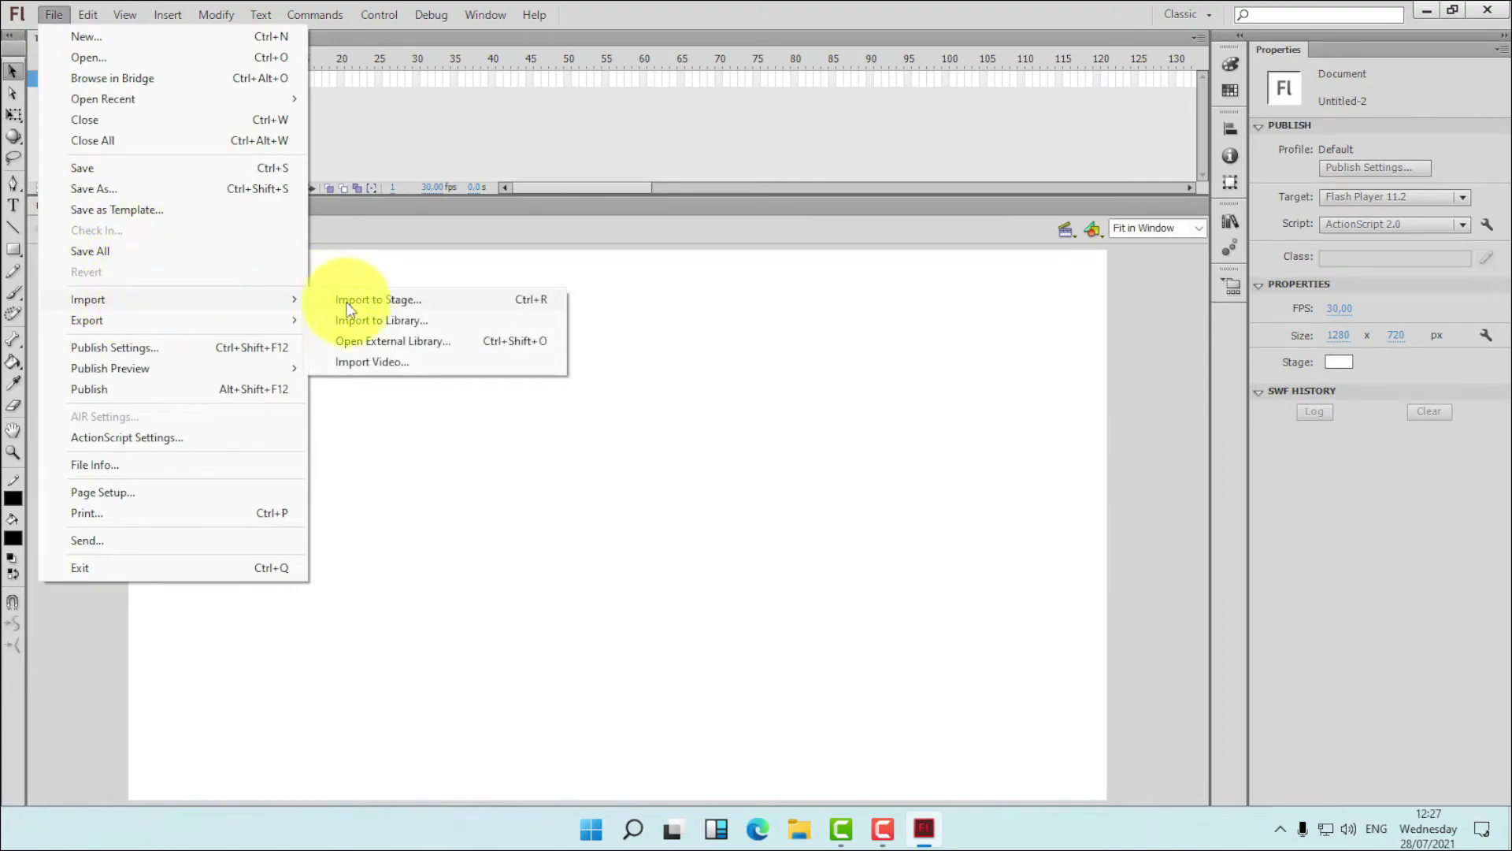
pyautogui.click(371, 300)
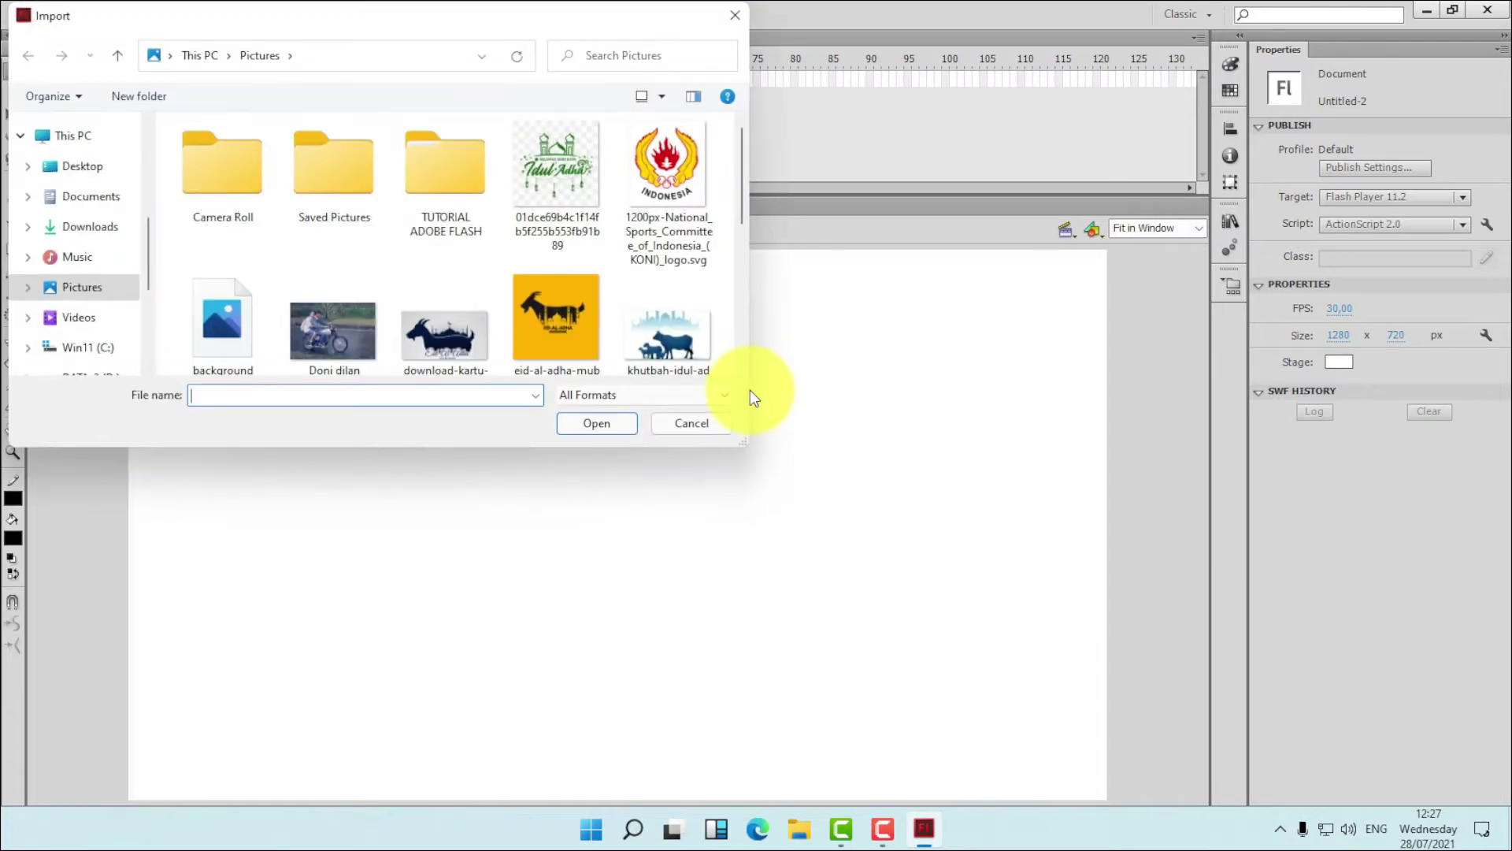
pyautogui.scroll(-3, 709, 262)
pyautogui.click(713, 249)
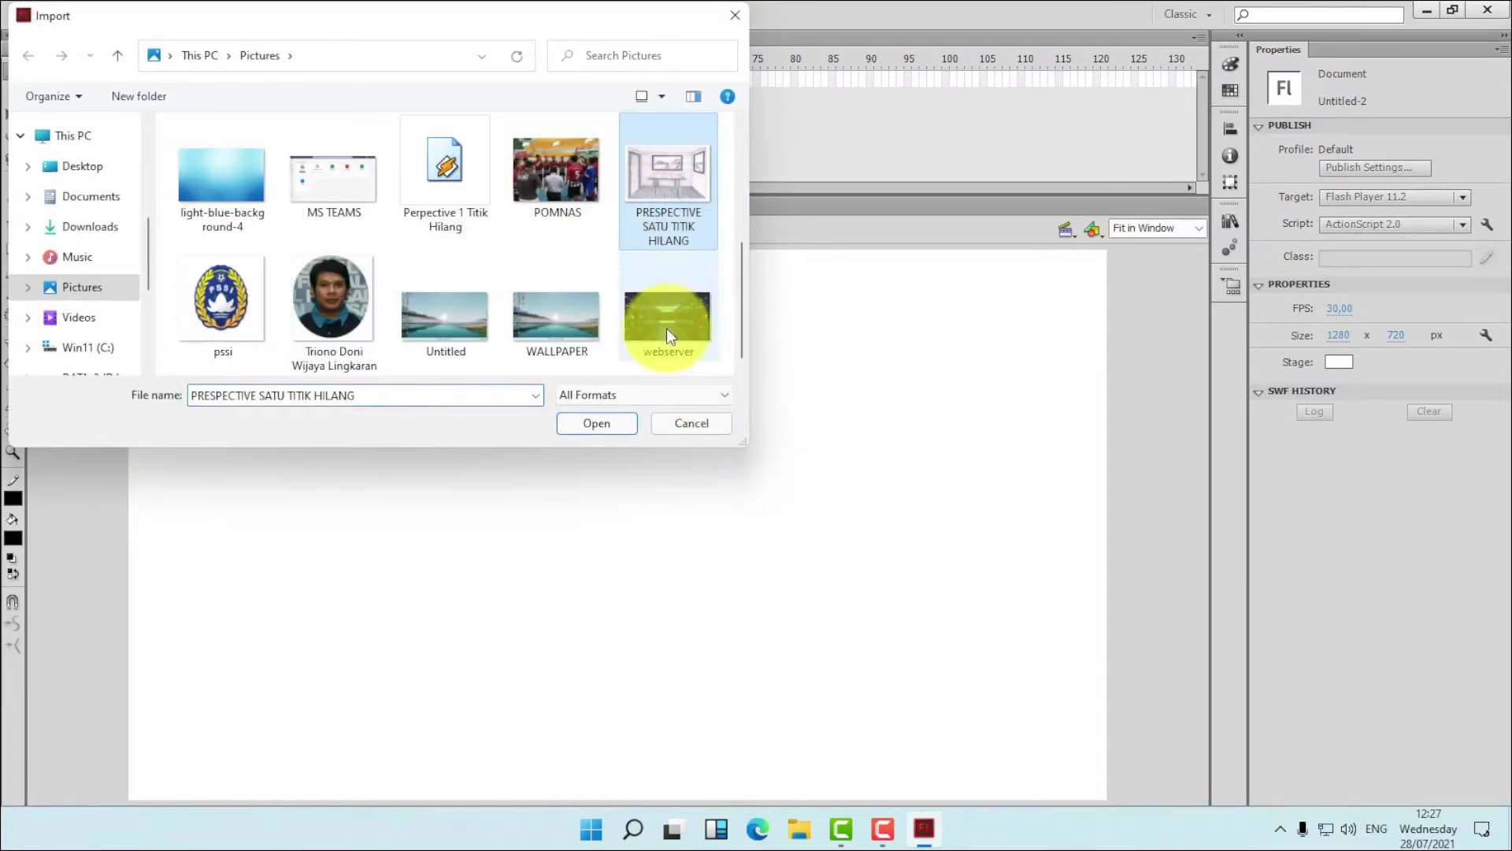
pyautogui.click(613, 425)
pyautogui.click(988, 451)
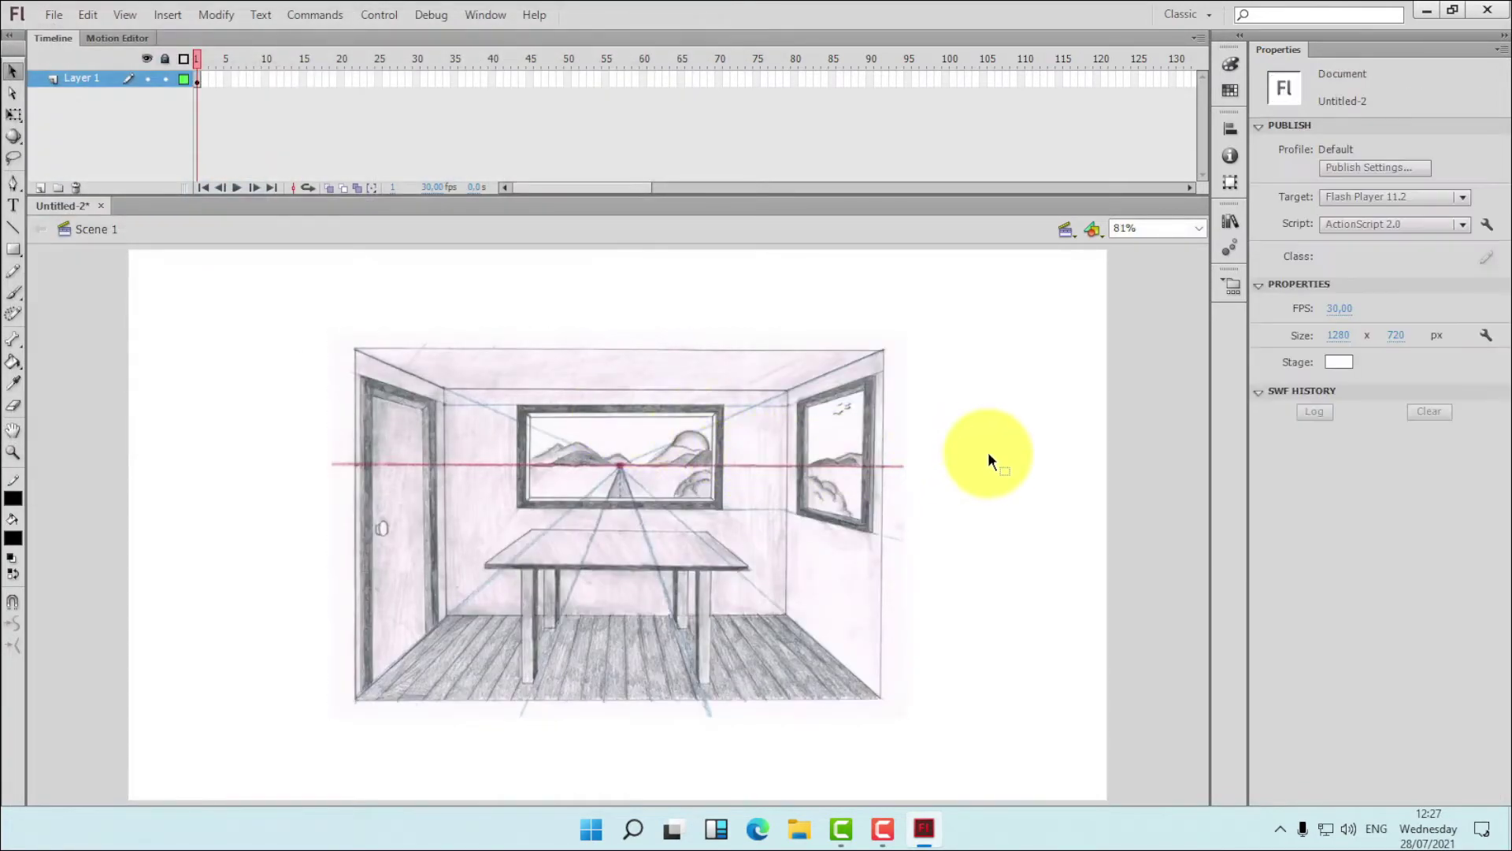
# - Enlarge the imported room sketch with Free Transform and reposition it near the centre of the stage
pyautogui.click(745, 451)
pyautogui.moveTo(744, 436); pyautogui.dragTo(622, 397)
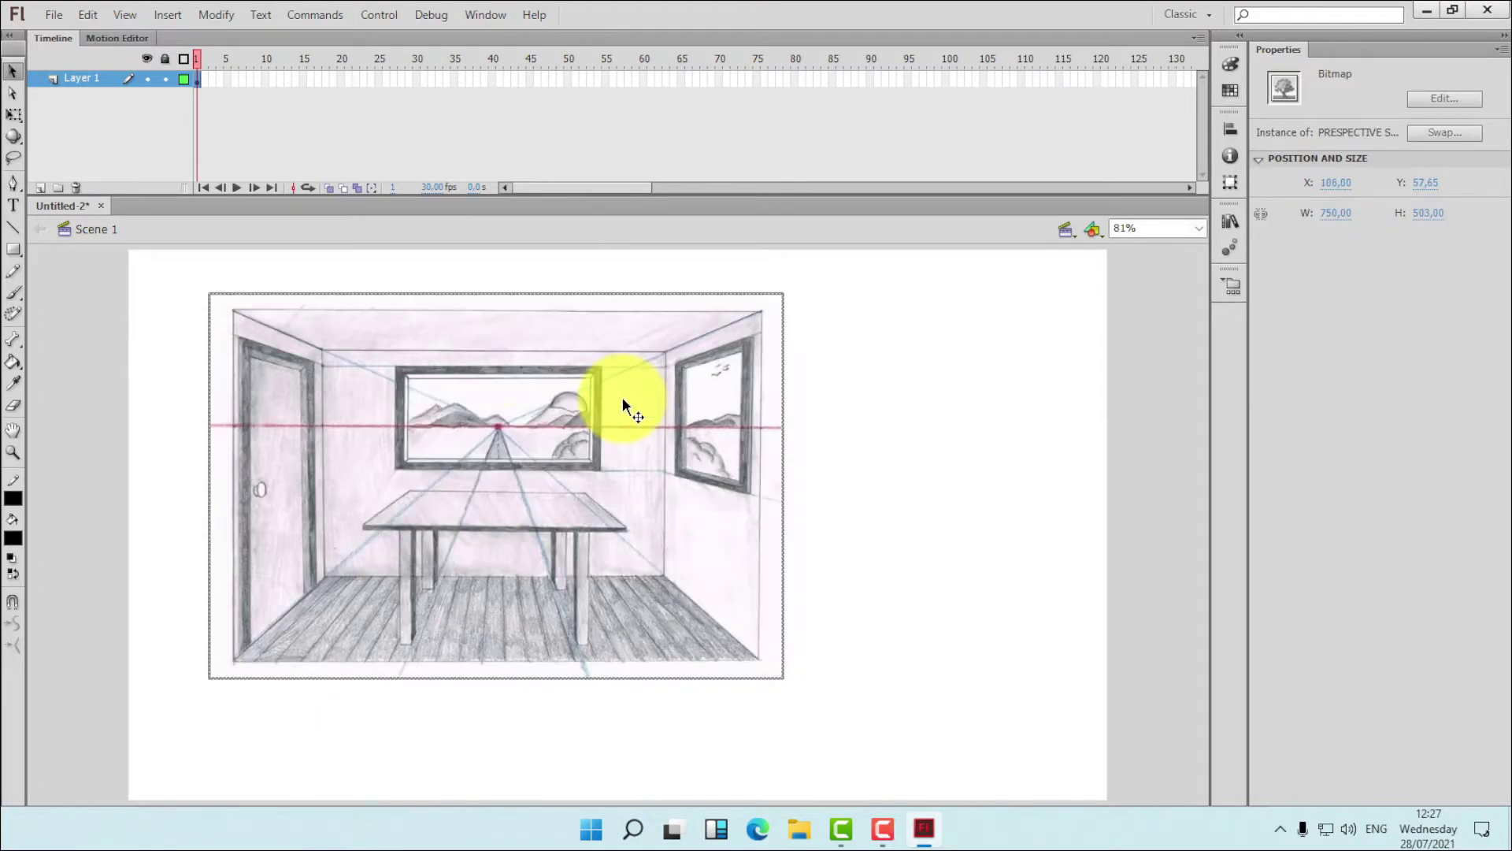
pyautogui.click(876, 643)
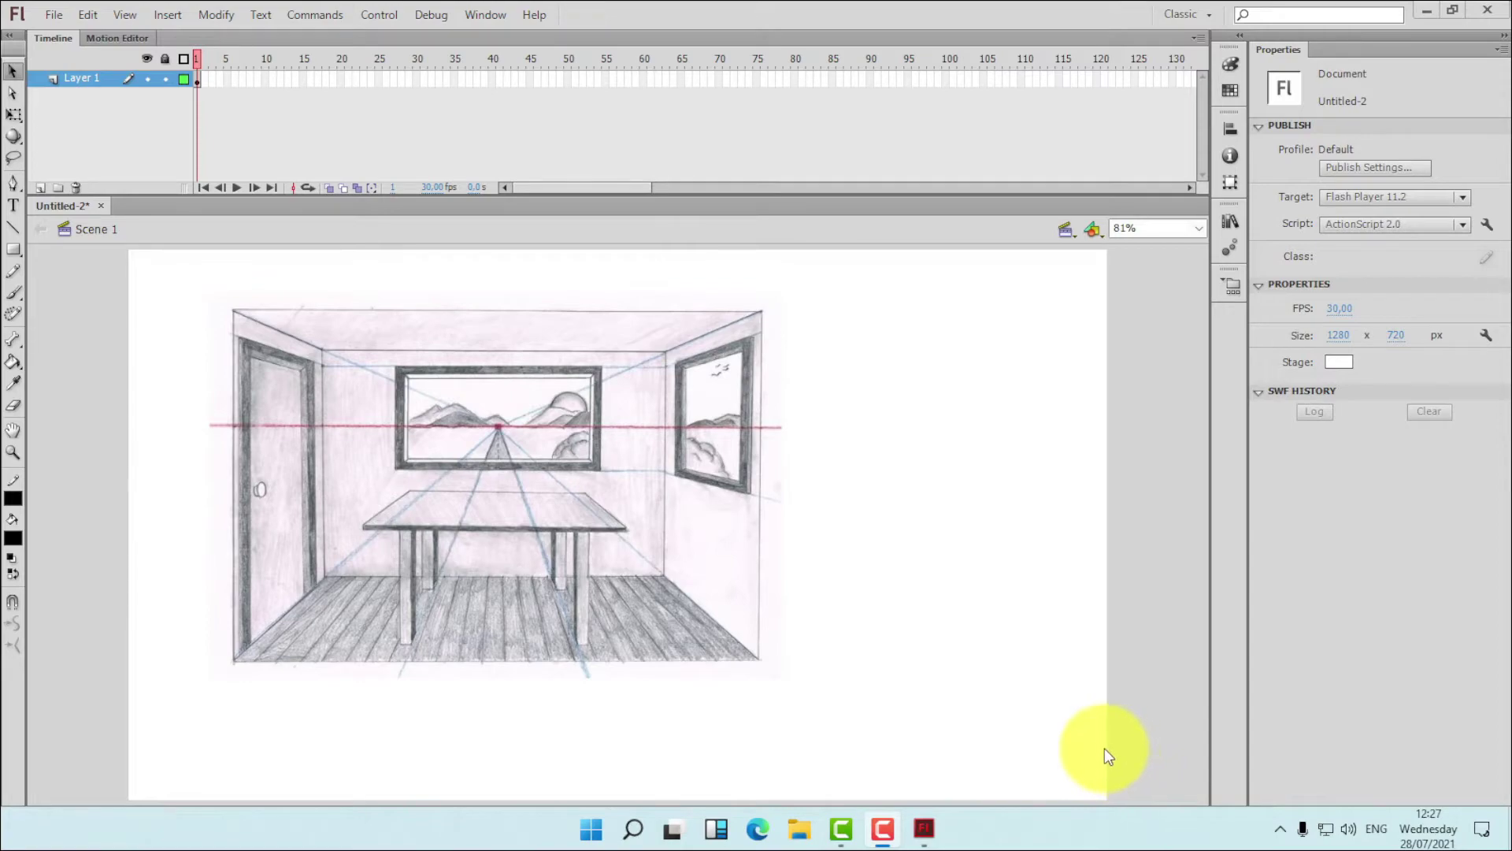
pyautogui.click(600, 549)
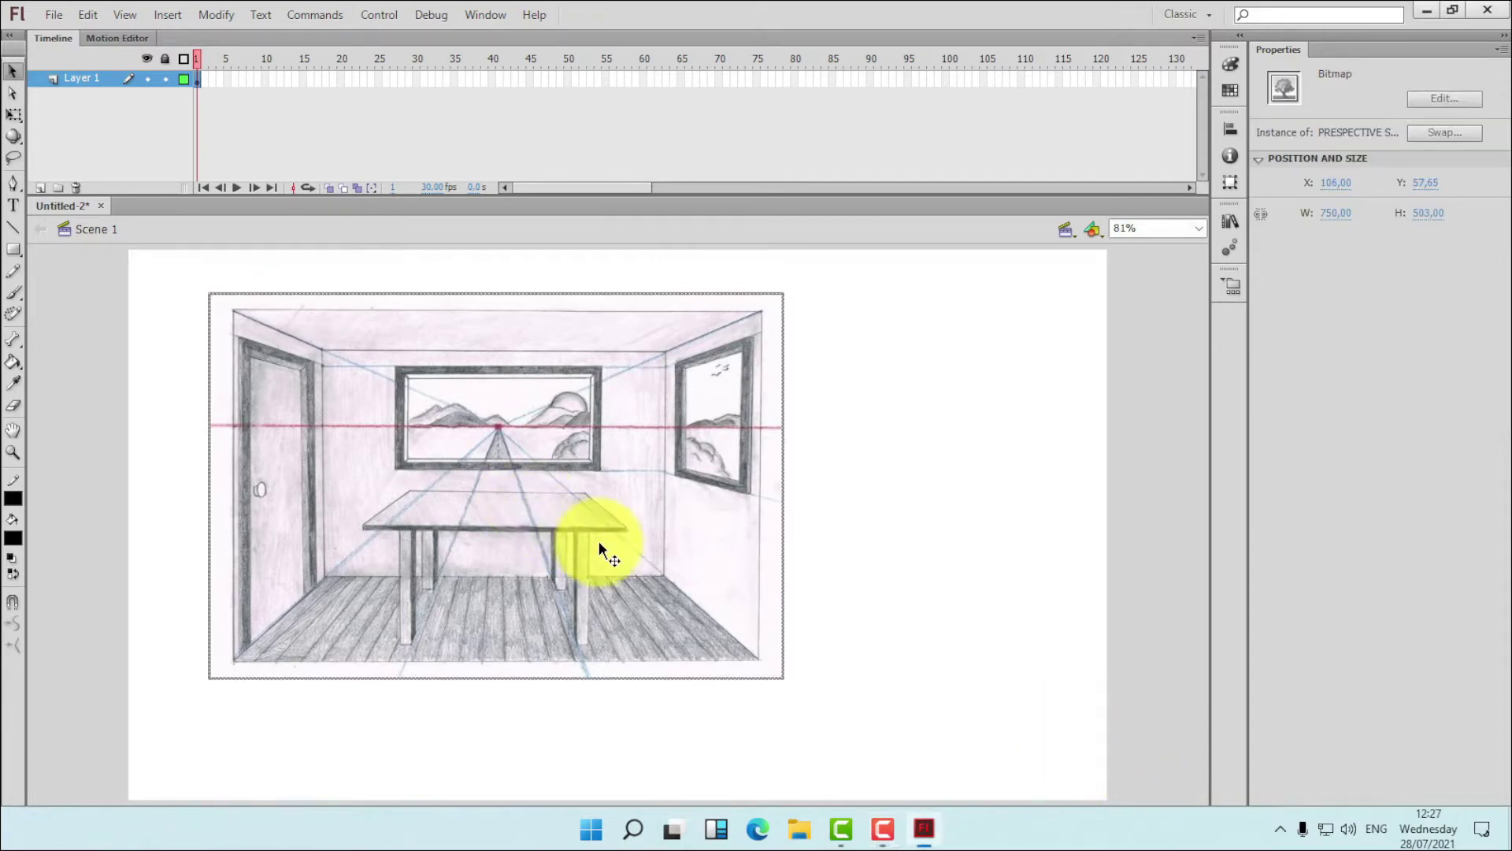
pyautogui.click(14, 114)
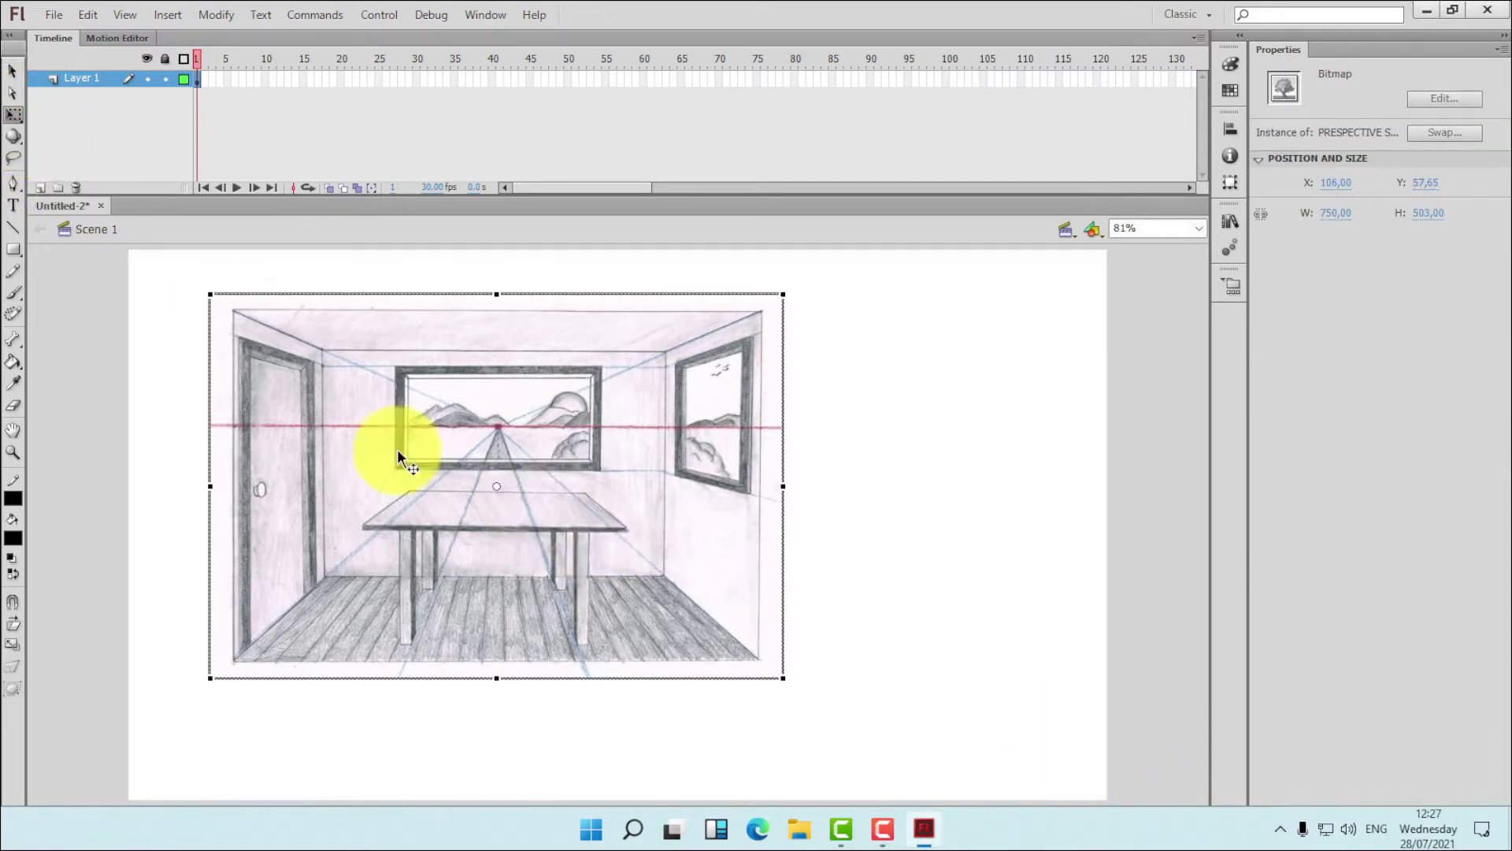
pyautogui.moveTo(782, 677); pyautogui.dragTo(867, 719)
pyautogui.moveTo(638, 493); pyautogui.dragTo(731, 529)
pyautogui.moveTo(730, 528); pyautogui.dragTo(743, 523)
pyautogui.click(1010, 363)
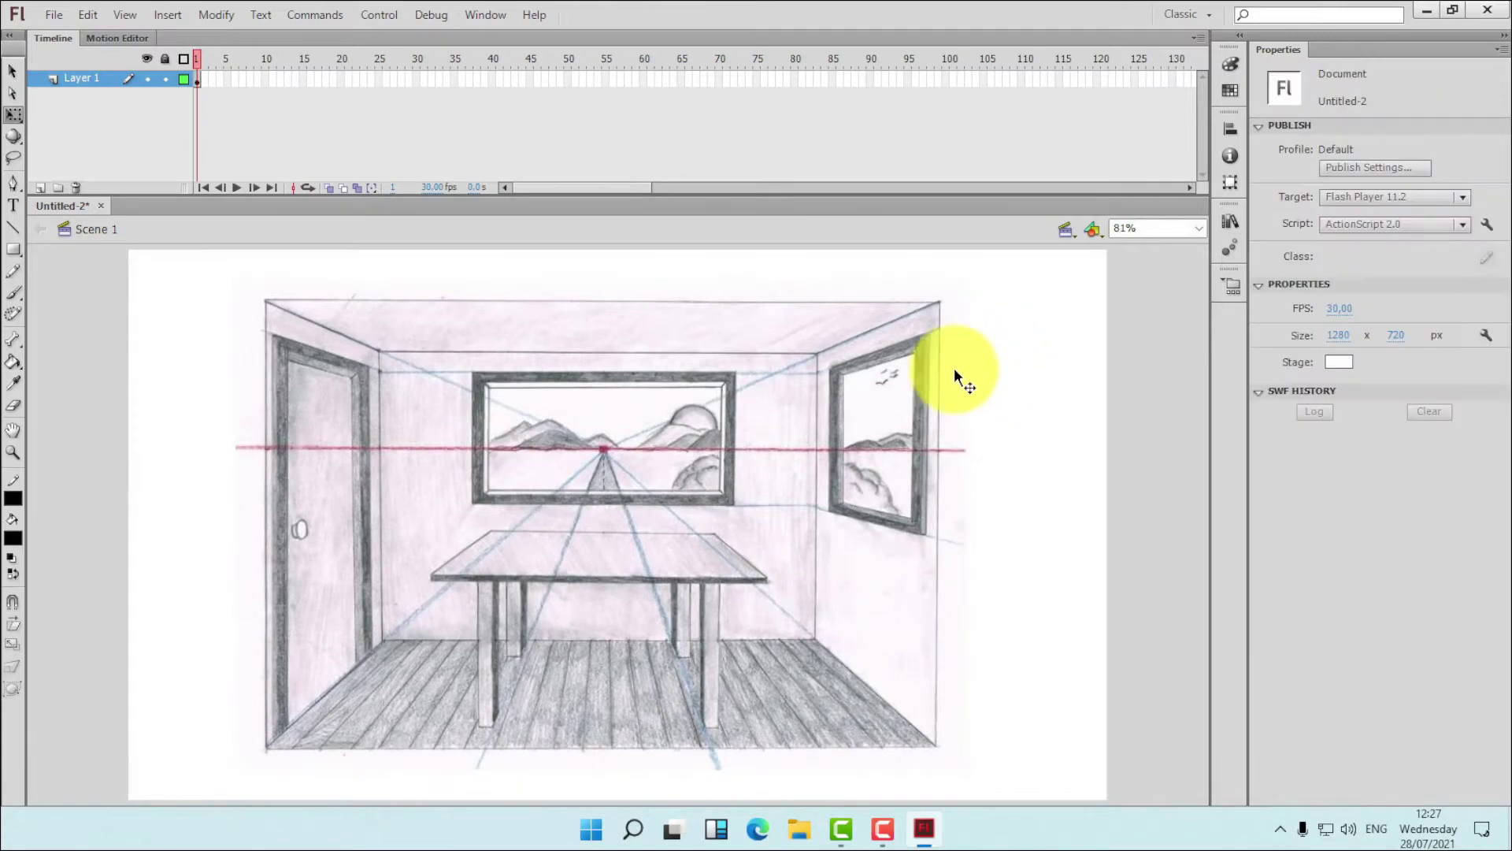
# - Rename the sketch's layer as Gambar and lock it
pyautogui.doubleClick(94, 79)
pyautogui.write('gAMBAR')
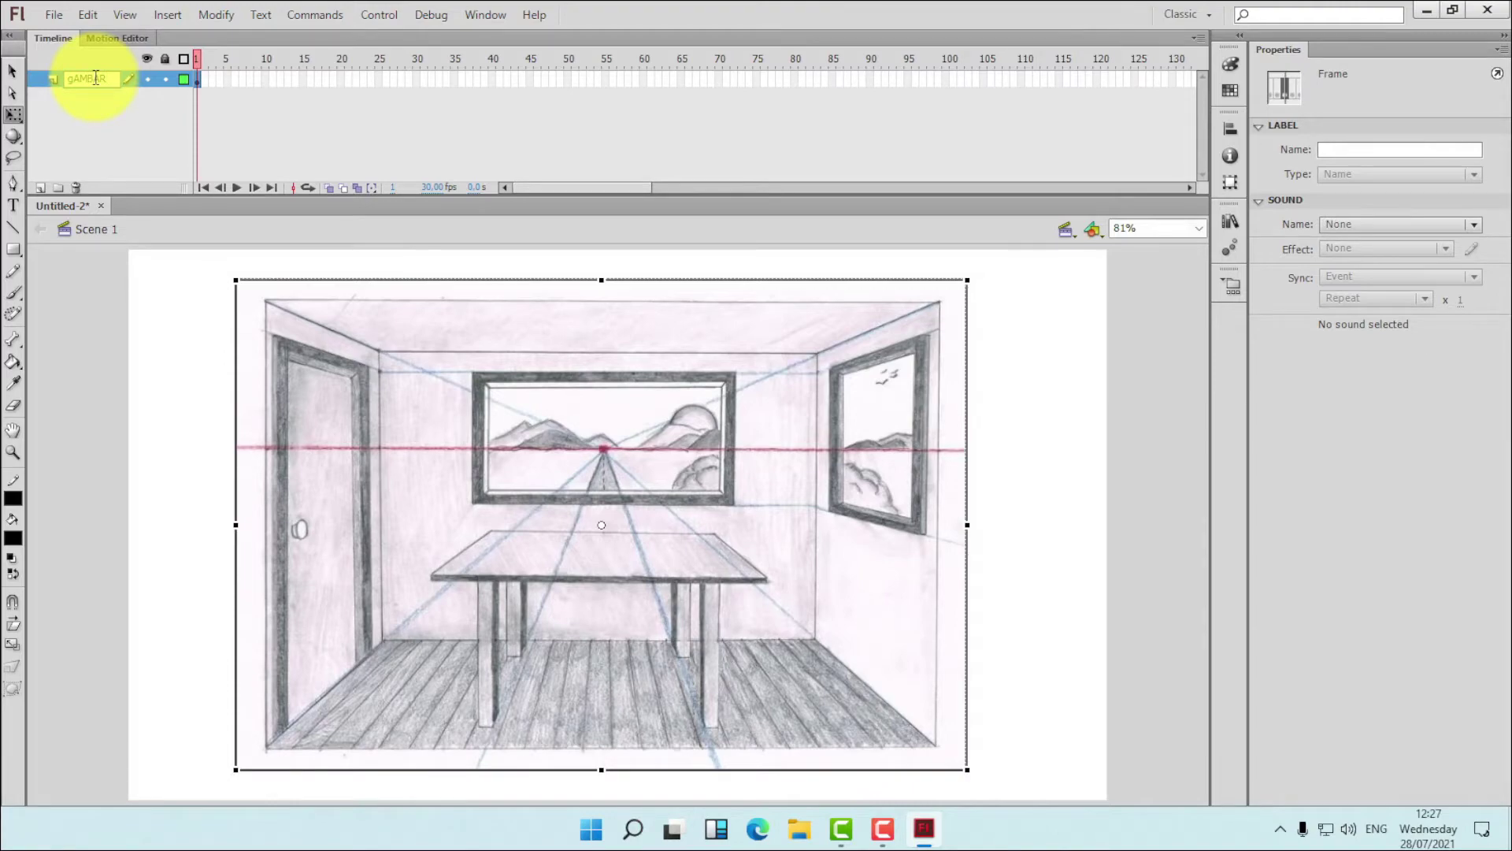
pyautogui.hotkey('ctrl', 'a')
pyautogui.write('Gambar')
pyautogui.press('Return')
pyautogui.click(203, 318)
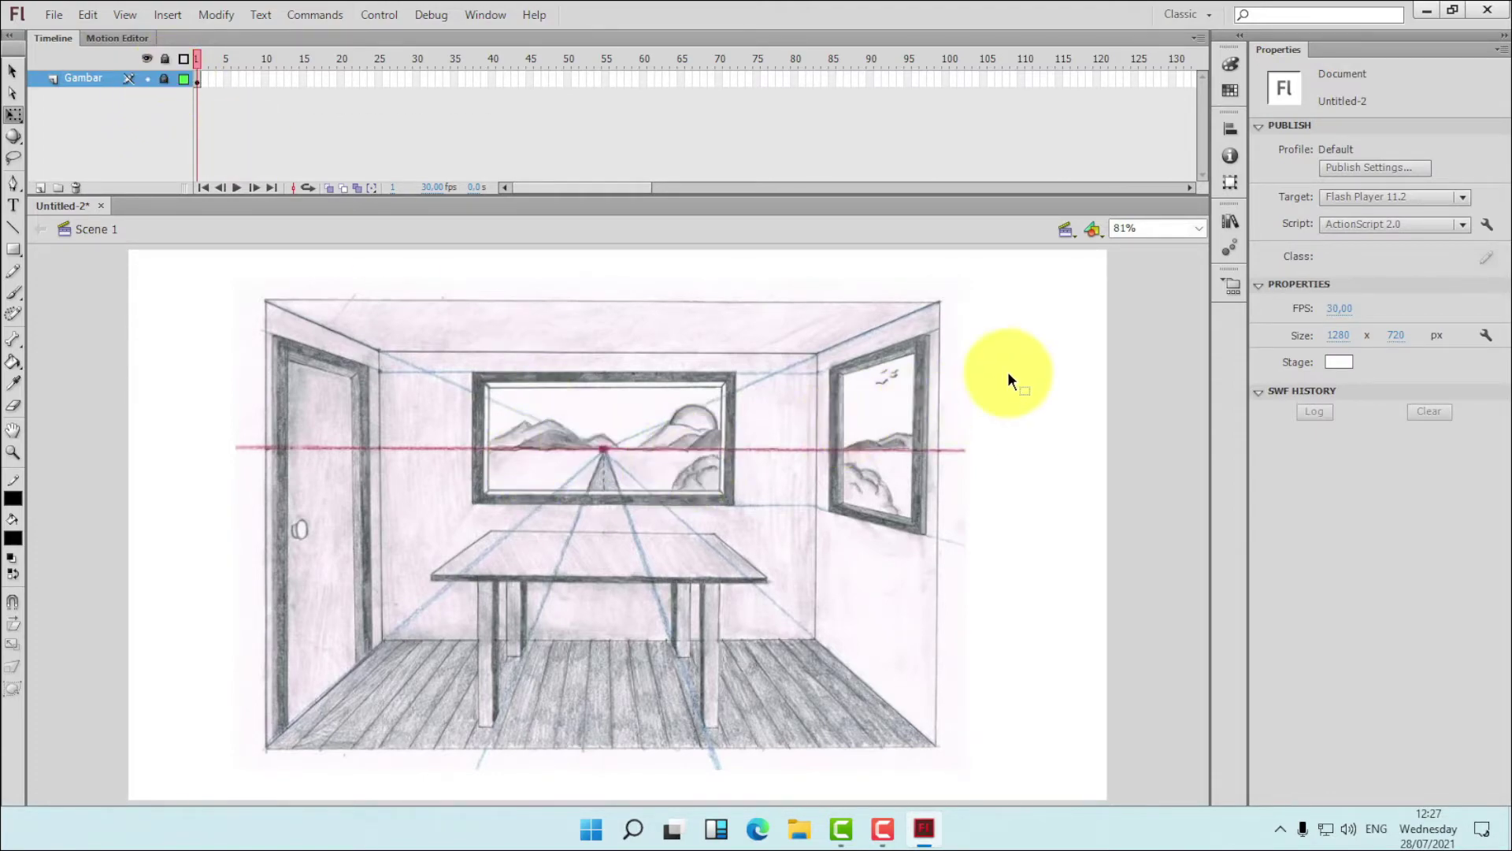
# - Add a new layer above Gambar and name it Dinding
pyautogui.click(39, 188)
pyautogui.click(102, 79)
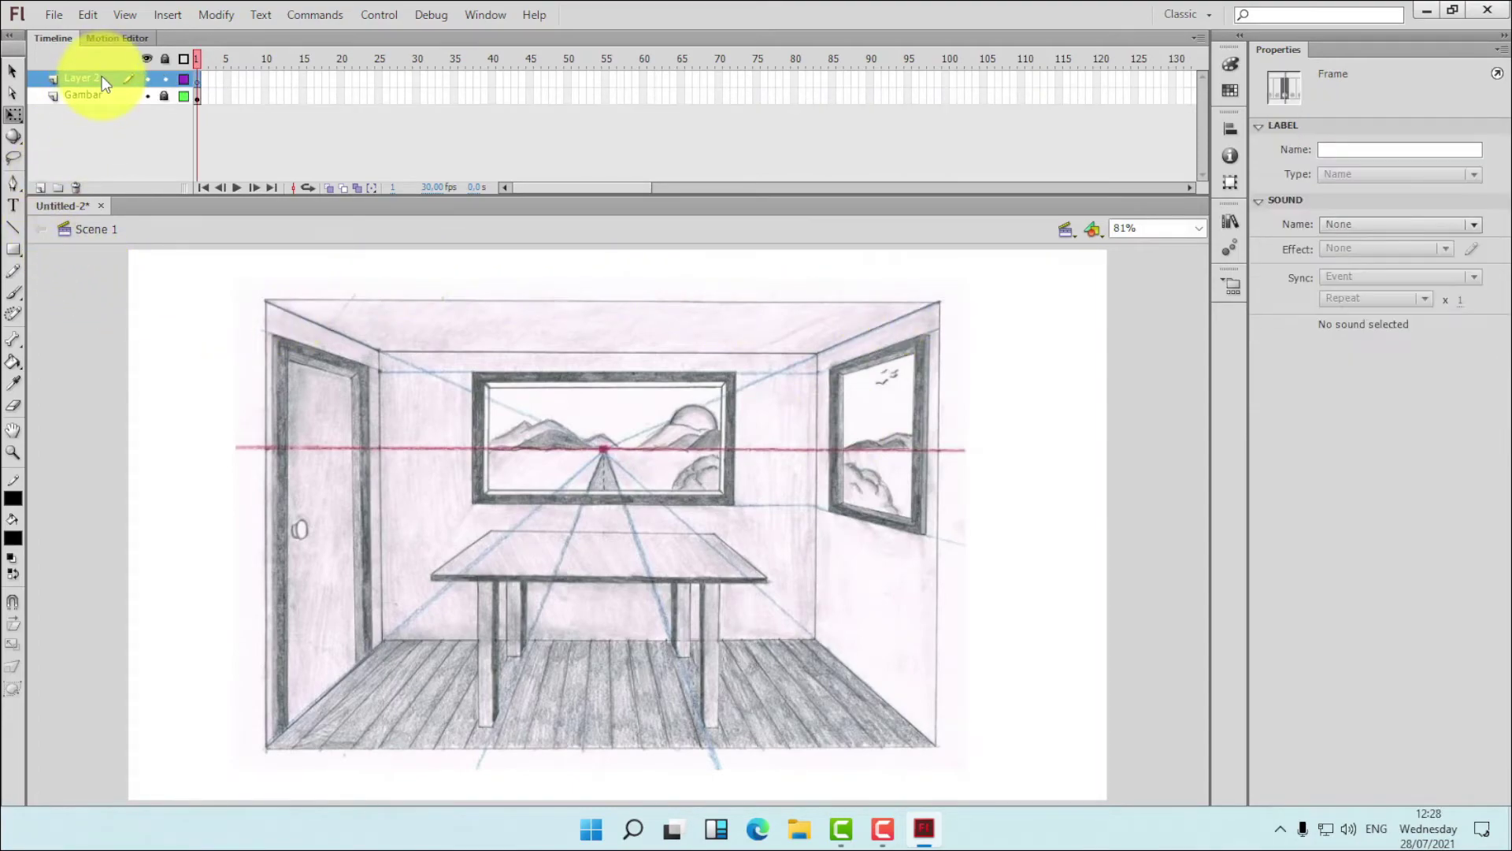
pyautogui.write('Dinding')
pyautogui.press('BackSpace')
pyautogui.press('BackSpace')
pyautogui.write('ding')
pyautogui.click(1024, 368)
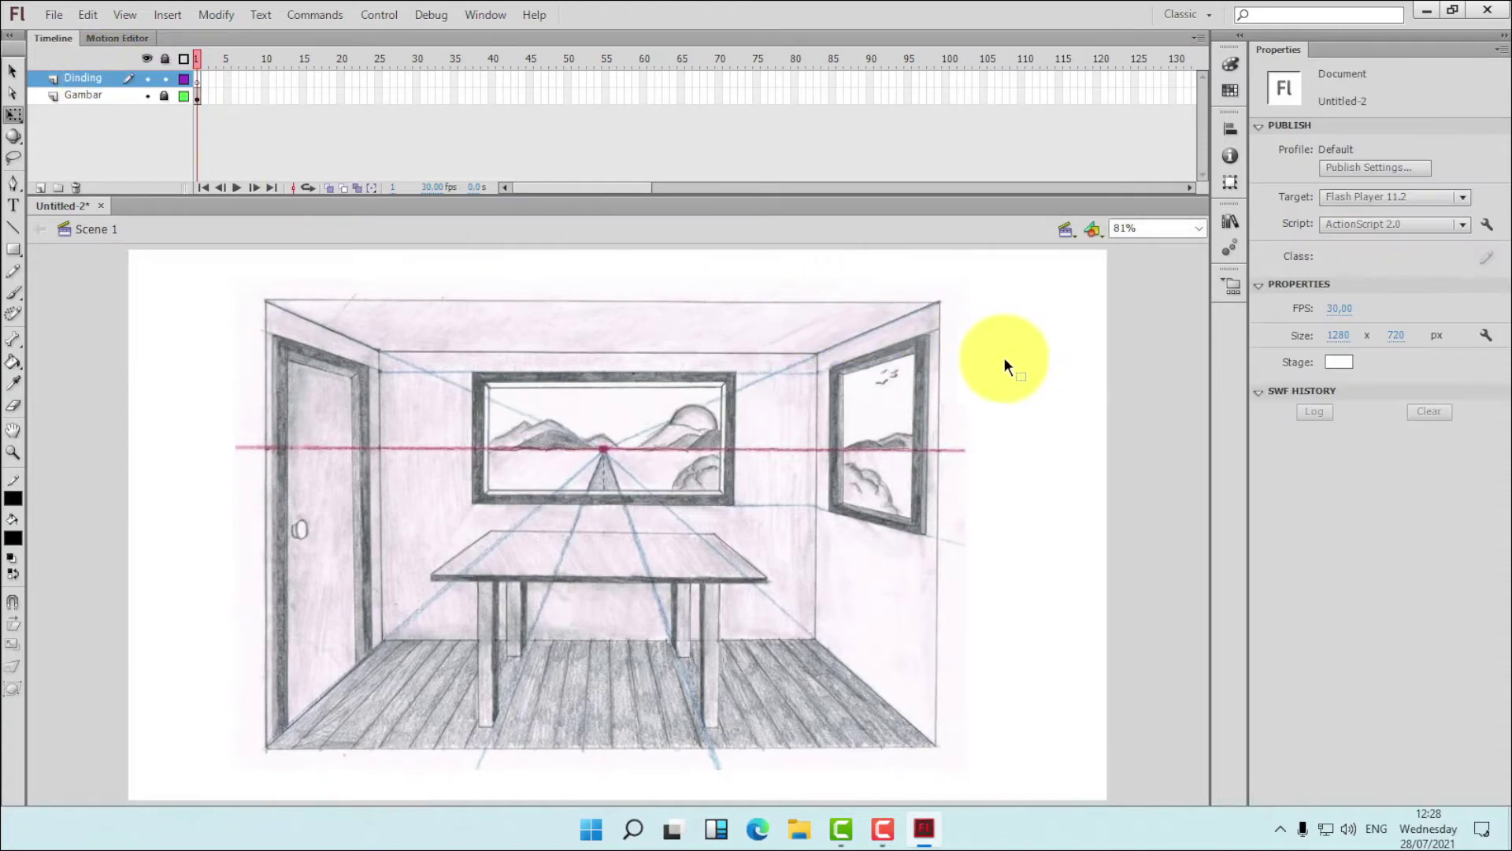
# - Draw a rectangle with a black stroke and no fill over the outer outline of the sketched room
pyautogui.click(12, 251)
pyautogui.click(12, 498)
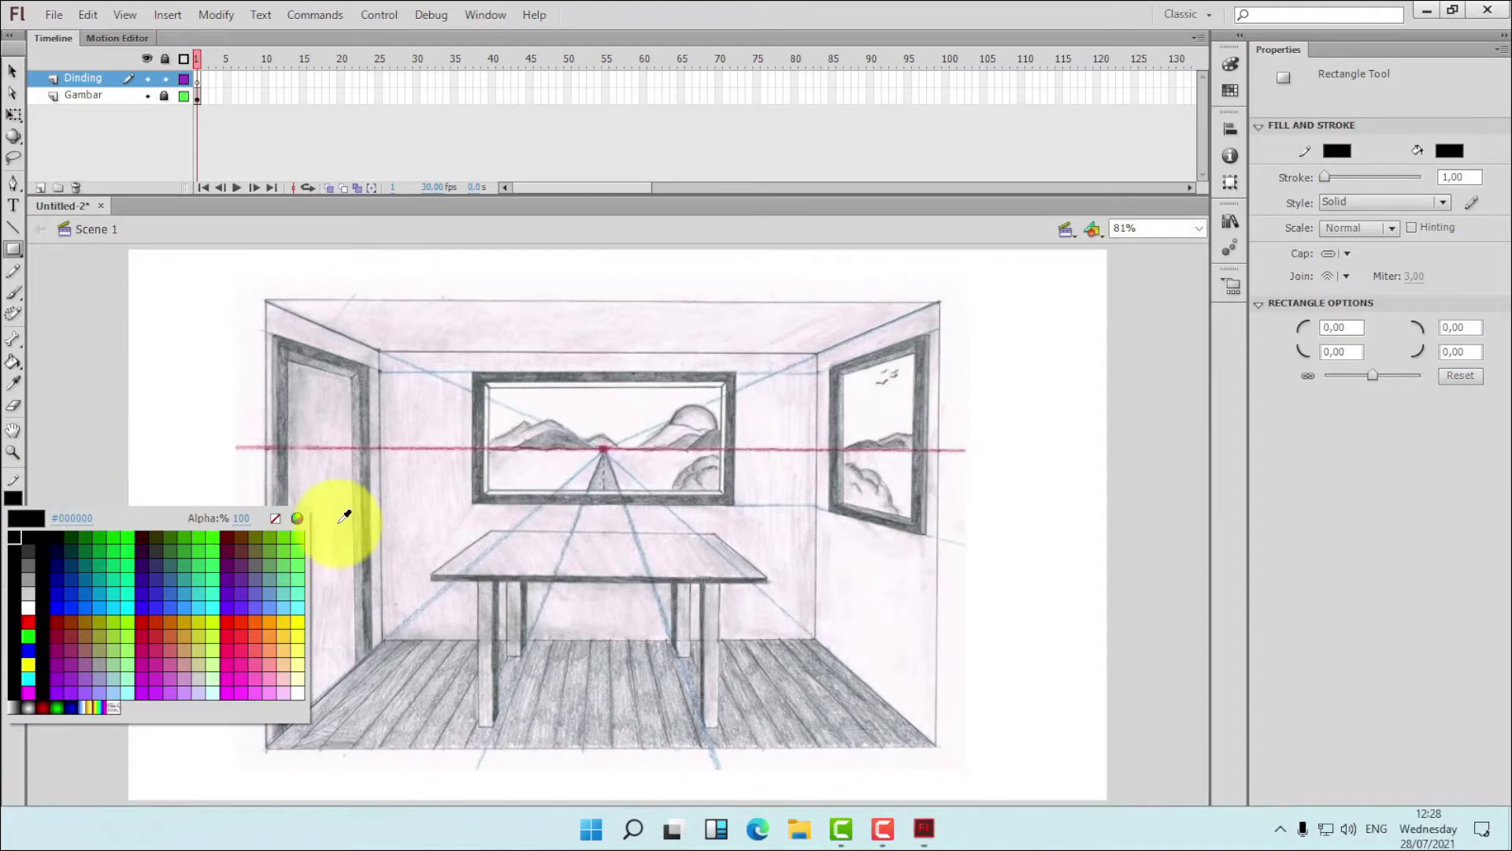
pyautogui.click(15, 538)
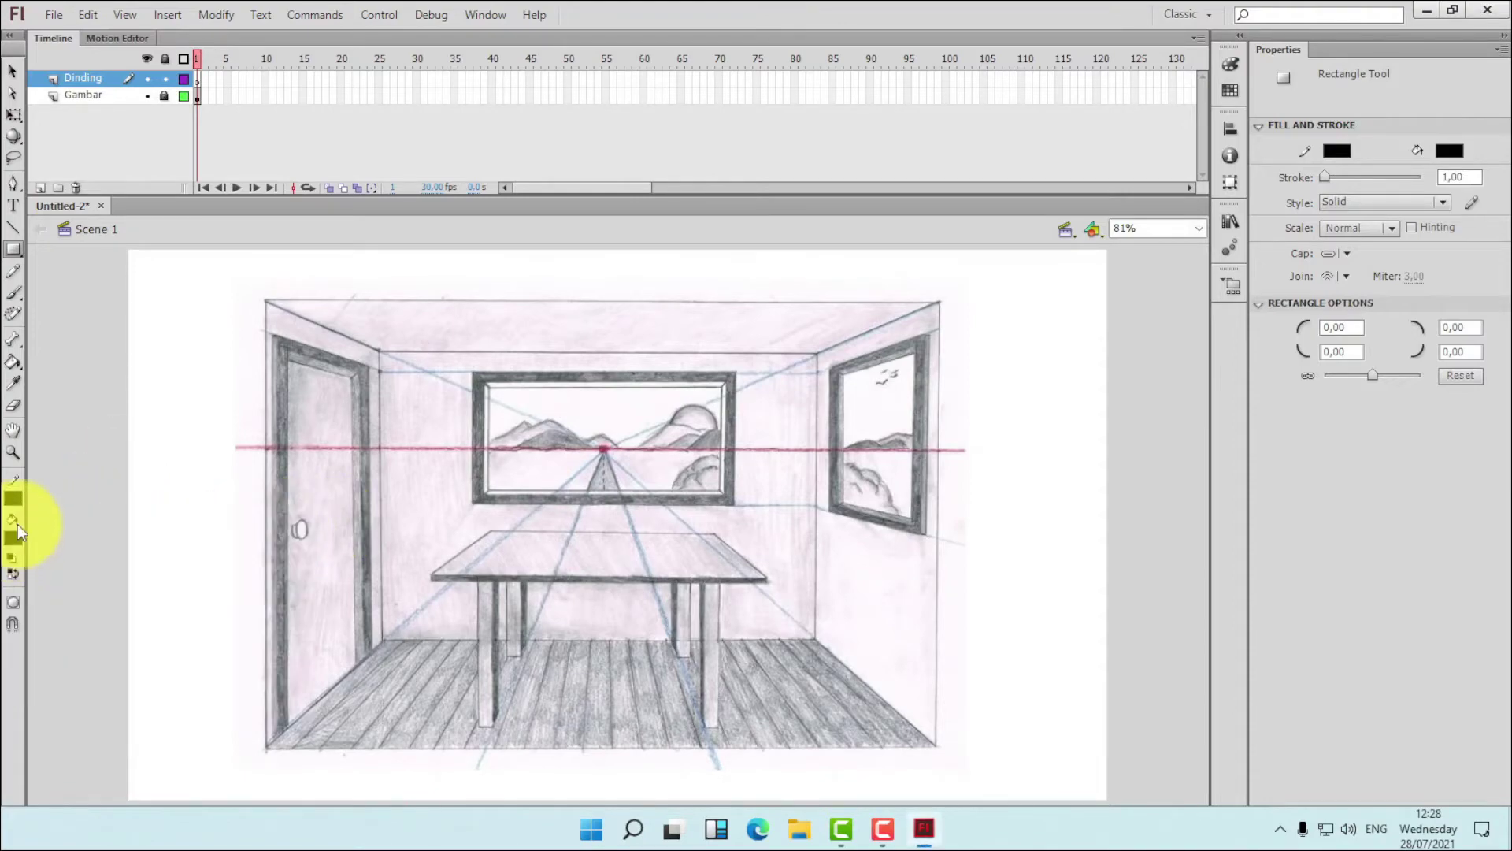
pyautogui.click(19, 534)
pyautogui.click(272, 555)
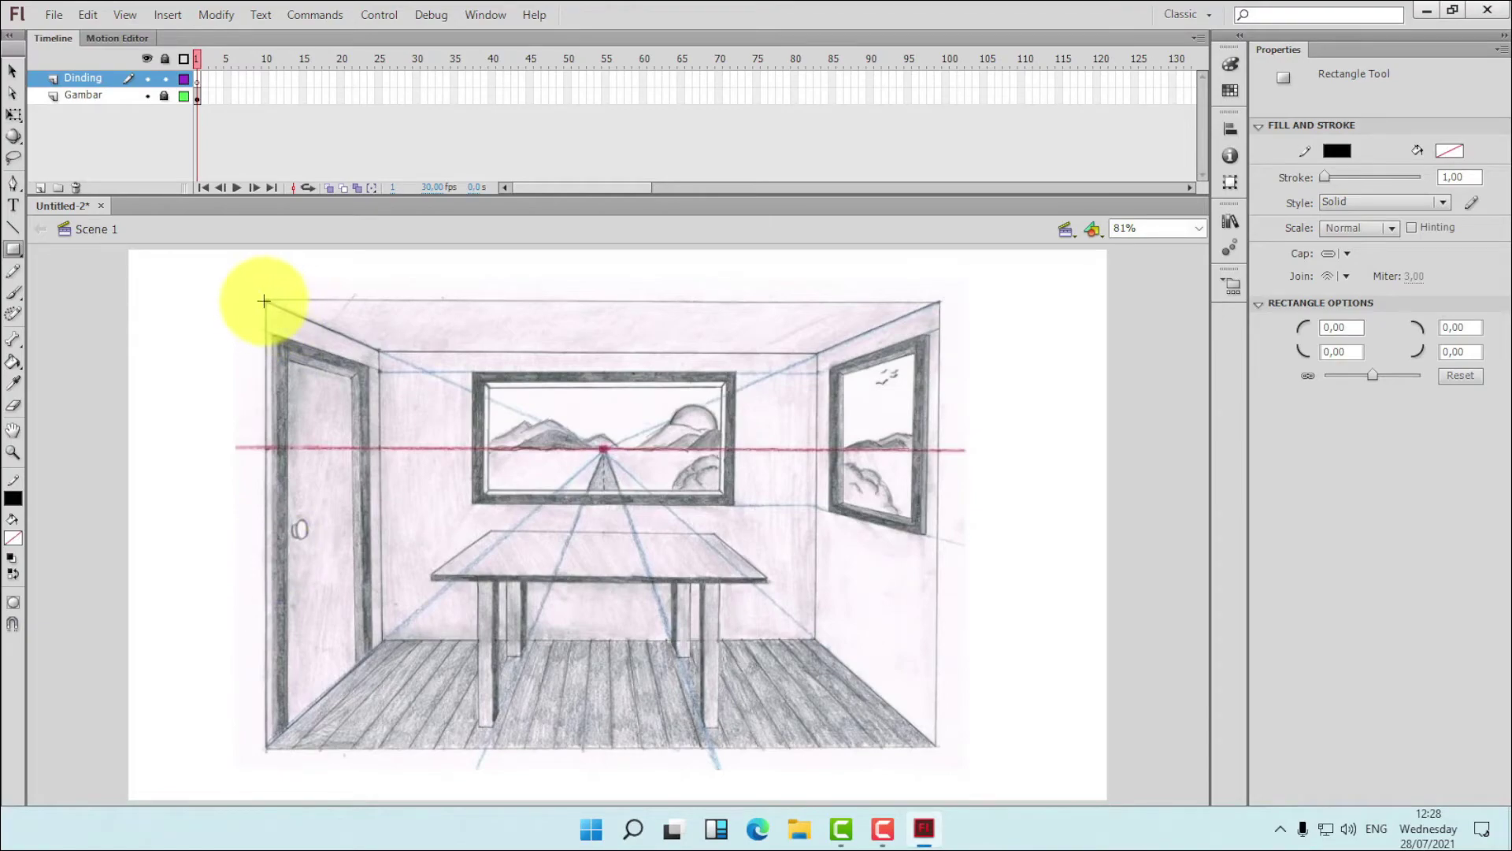
pyautogui.moveTo(264, 300)
pyautogui.mouseDown()
pyautogui.moveTo(625, 641)
pyautogui.moveTo(871, 749)
pyautogui.moveTo(942, 748)
pyautogui.mouseUp()
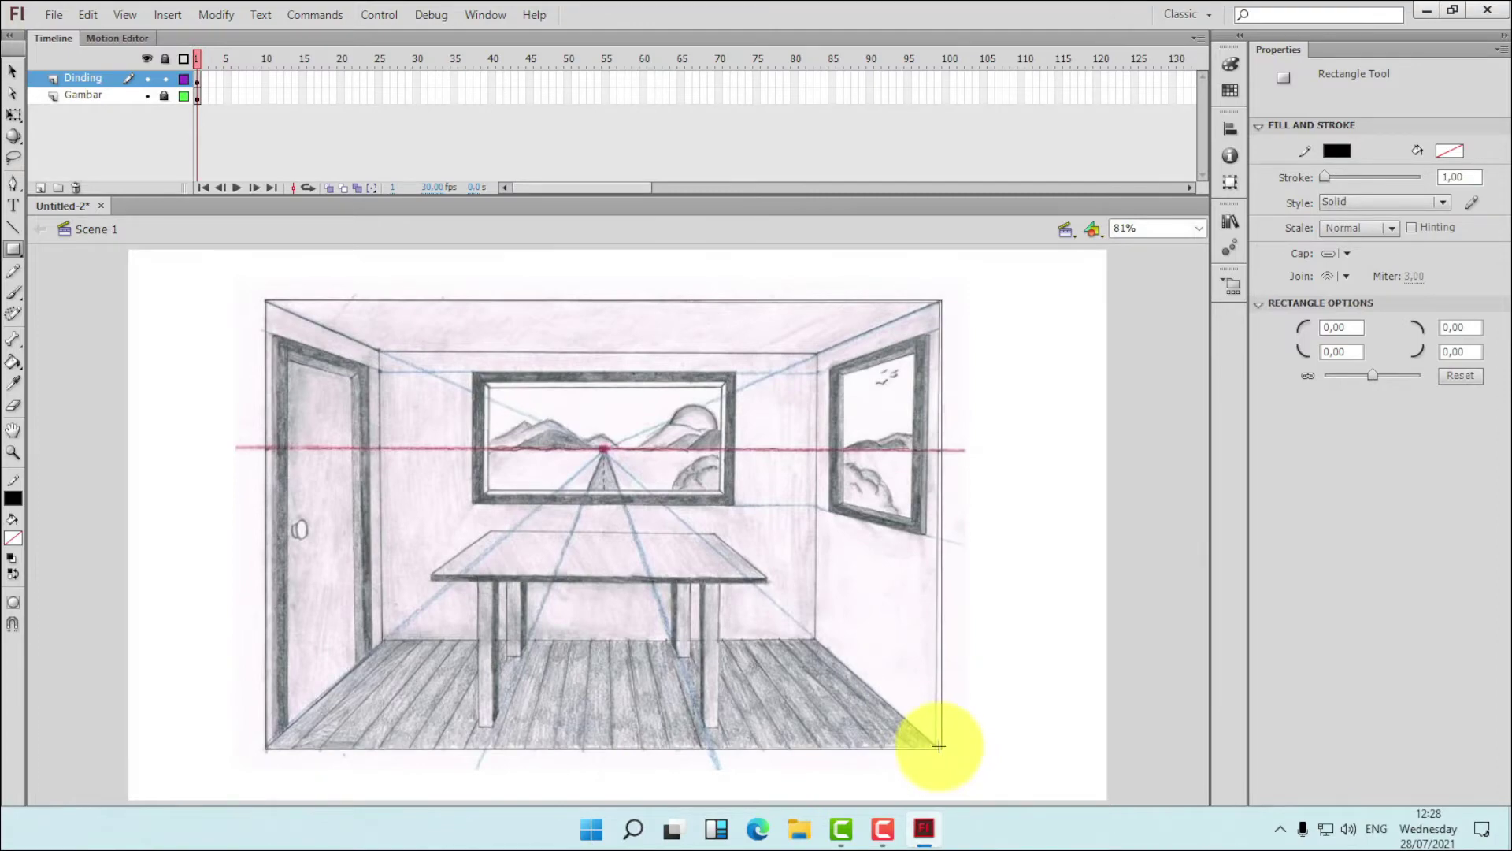
pyautogui.moveTo(264, 300); pyautogui.dragTo(382, 354)
pyautogui.hotkey('ctrl', 'z')
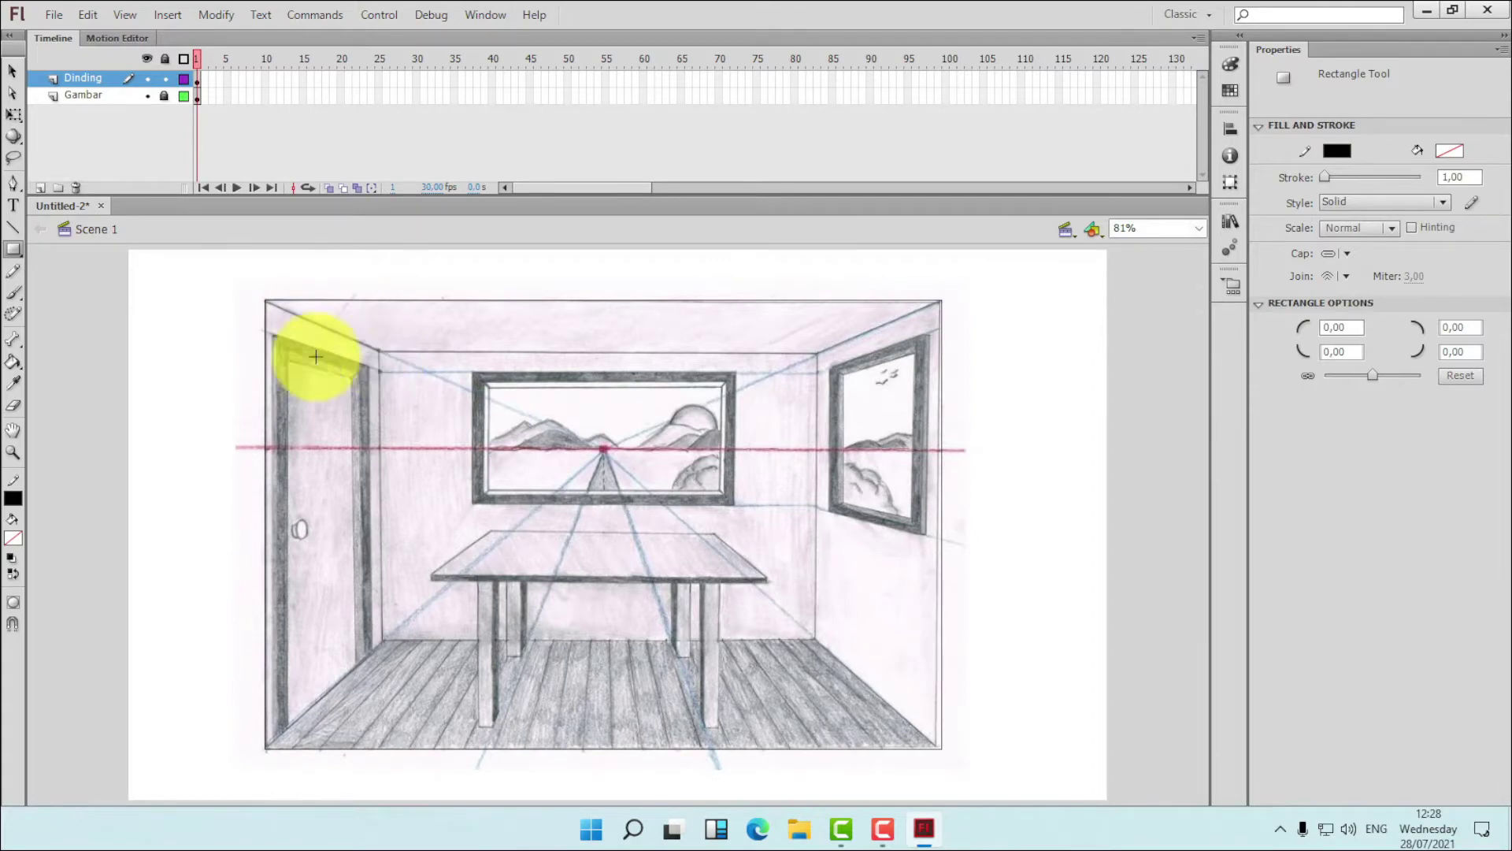
# - Trace the room's receding corner edges, the back wall's vertical edges and its floor edge with the Line tool
pyautogui.click(12, 227)
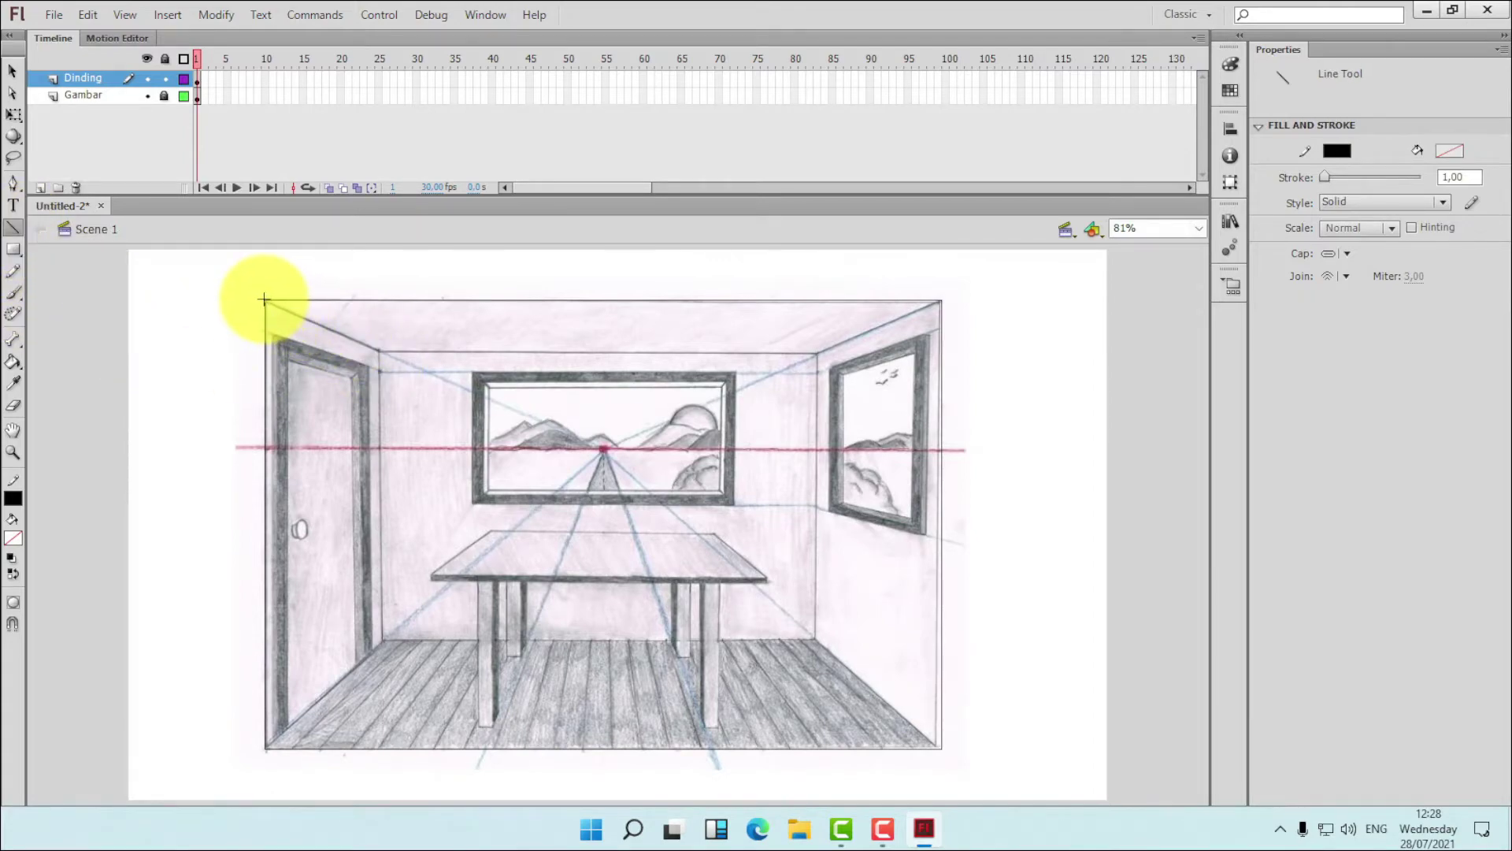
pyautogui.moveTo(265, 300)
pyautogui.mouseDown()
pyautogui.moveTo(389, 347)
pyautogui.moveTo(383, 642)
pyautogui.mouseUp()
pyautogui.moveTo(266, 751)
pyautogui.mouseDown()
pyautogui.moveTo(400, 654)
pyautogui.moveTo(384, 640)
pyautogui.moveTo(815, 638)
pyautogui.mouseUp()
pyautogui.moveTo(814, 638); pyautogui.dragTo(943, 749)
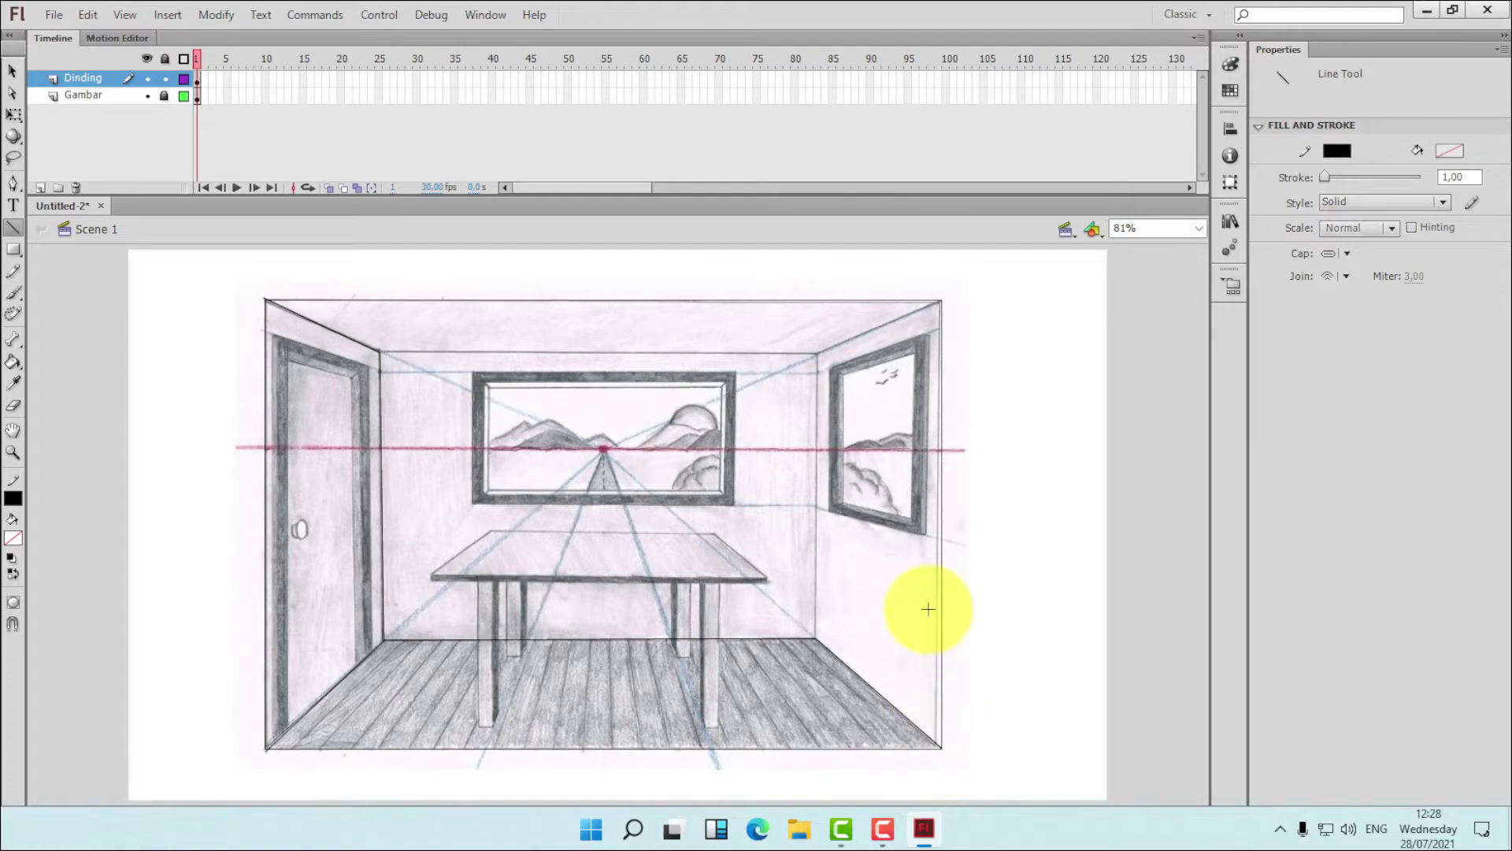
pyautogui.moveTo(816, 354); pyautogui.dragTo(814, 638)
pyautogui.moveTo(815, 354); pyautogui.dragTo(938, 302)
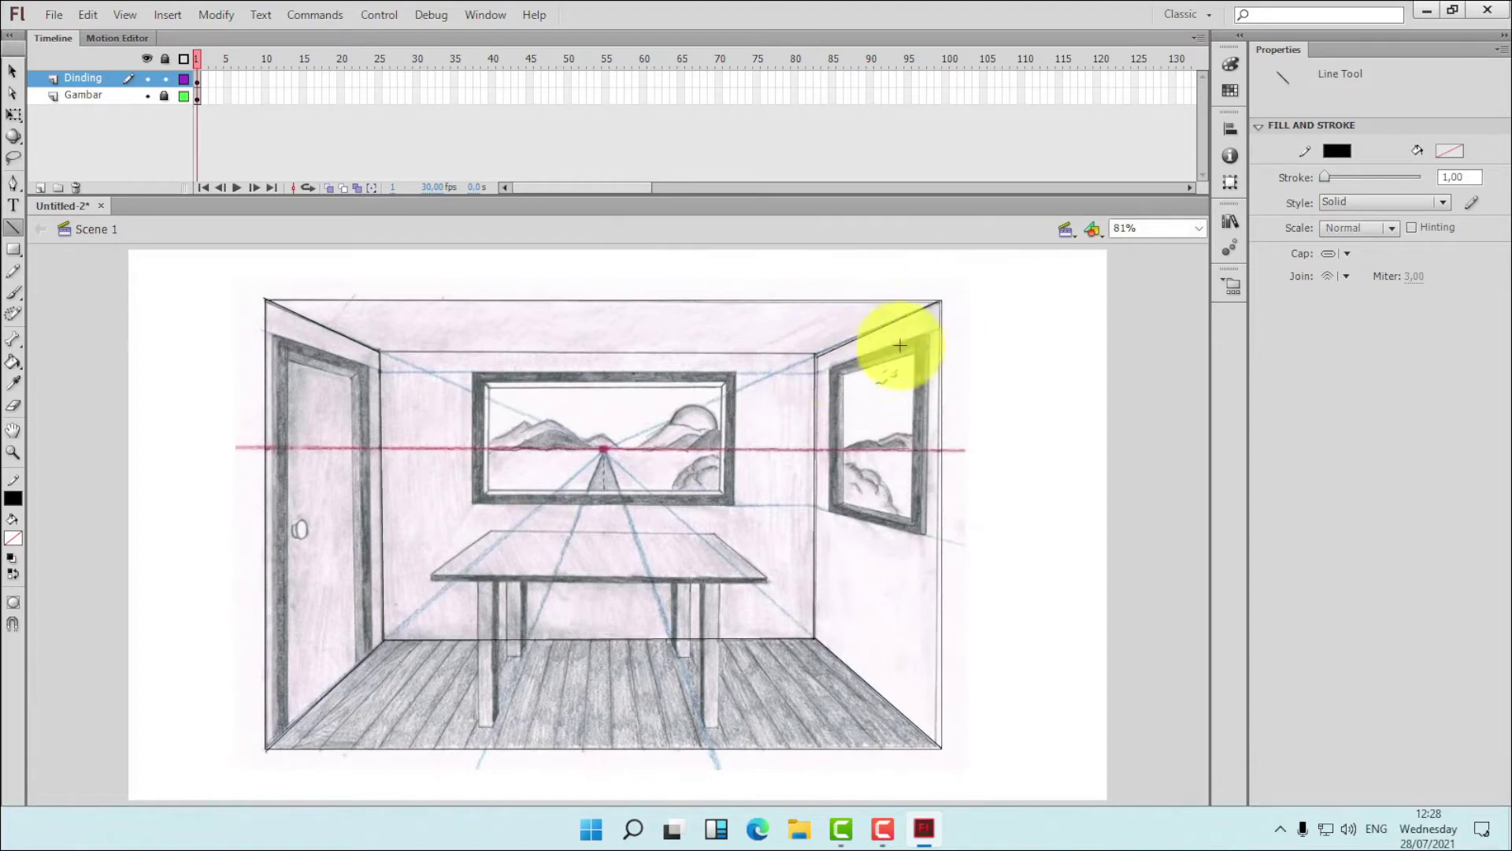
pyautogui.click(12, 70)
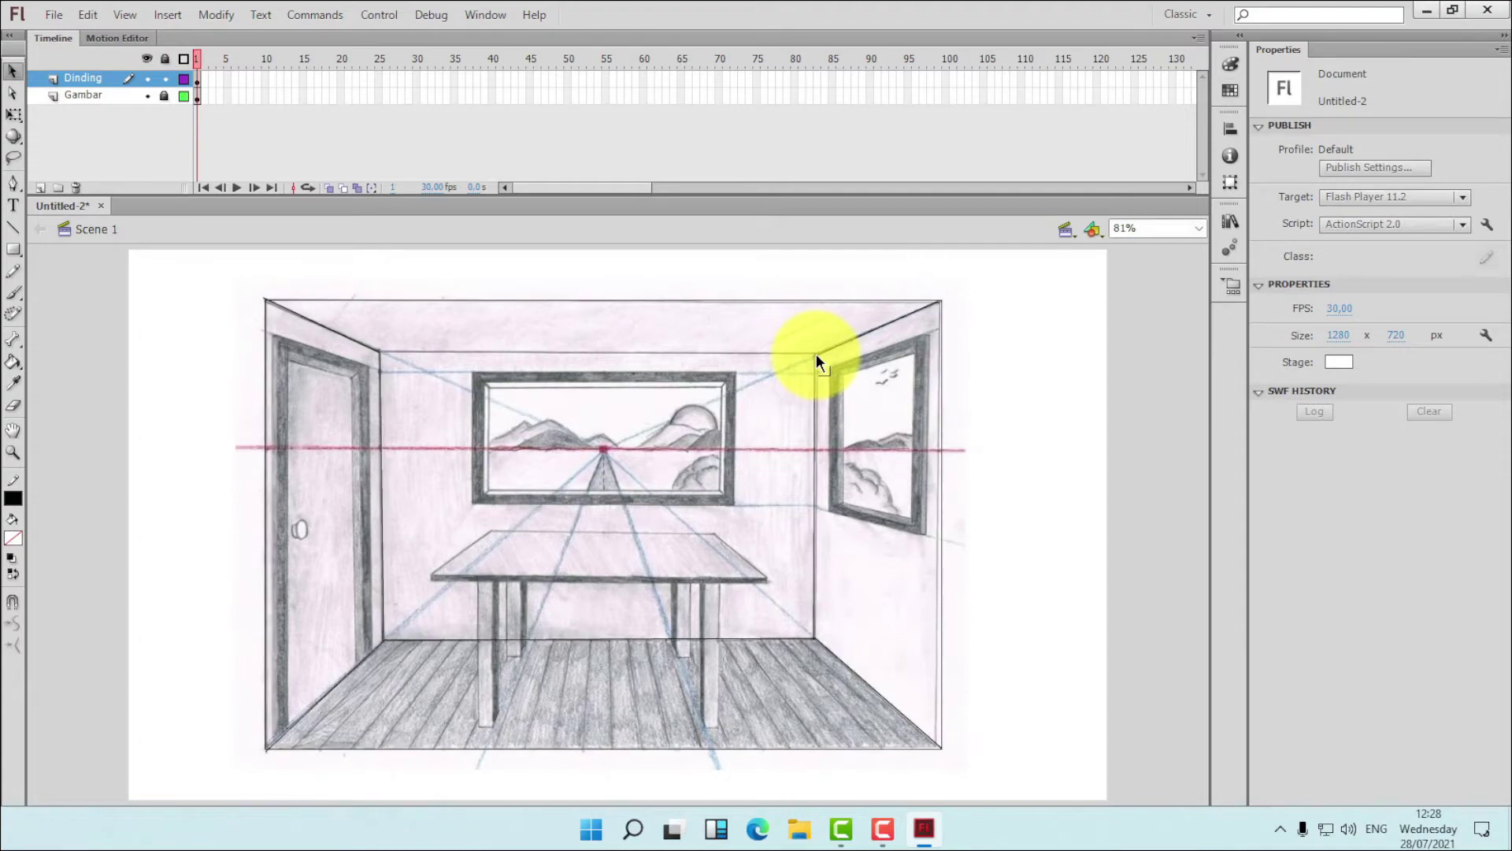
# - Trace the back wall's ceiling edge with the Line tool, and hide the Gambar layer
pyautogui.click(13, 226)
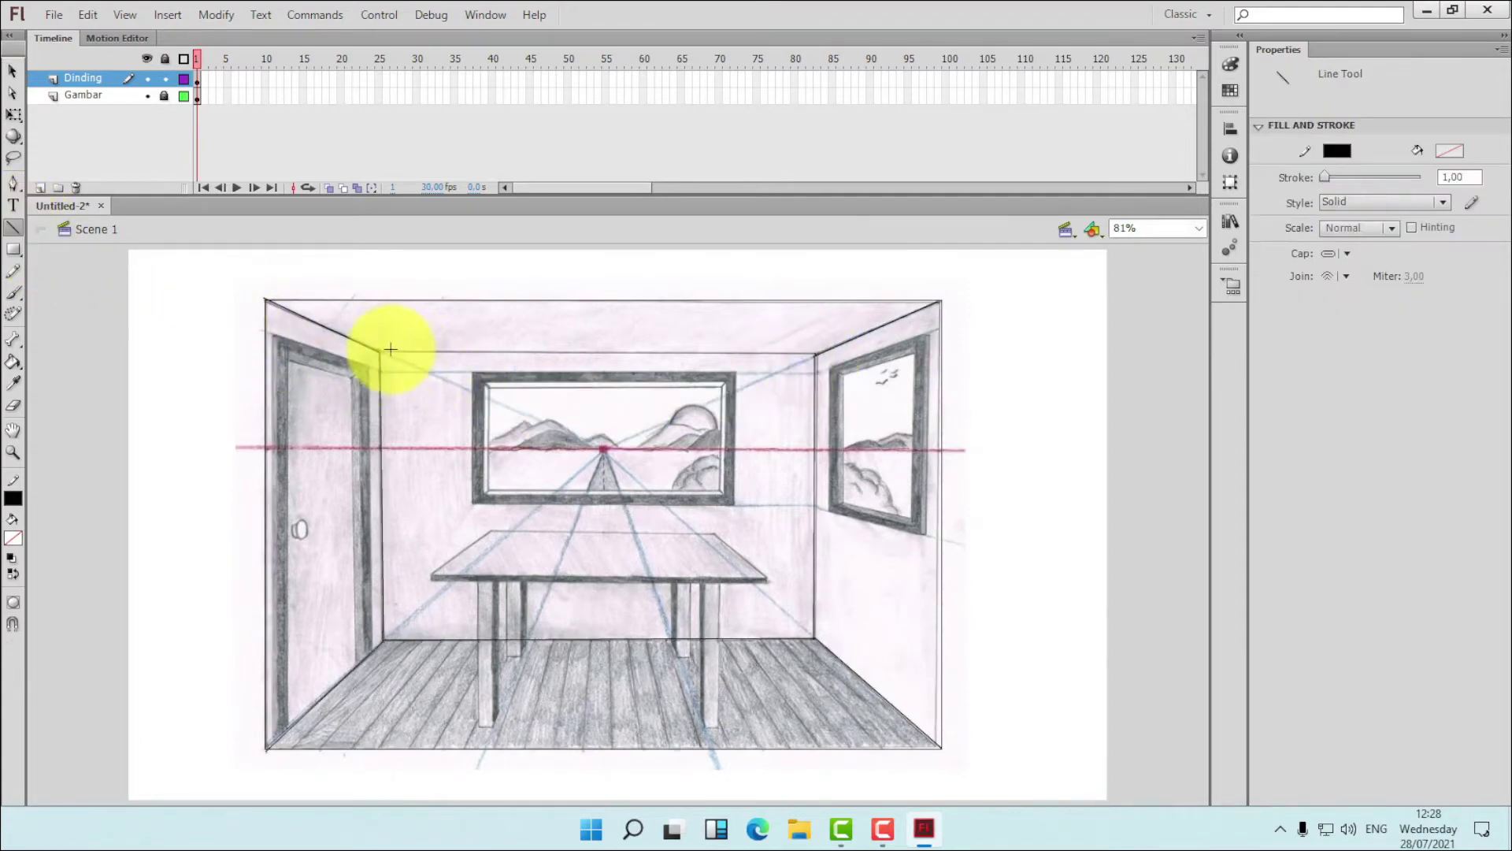
pyautogui.moveTo(380, 352)
pyautogui.mouseDown()
pyautogui.moveTo(780, 372)
pyautogui.moveTo(818, 354)
pyautogui.mouseUp()
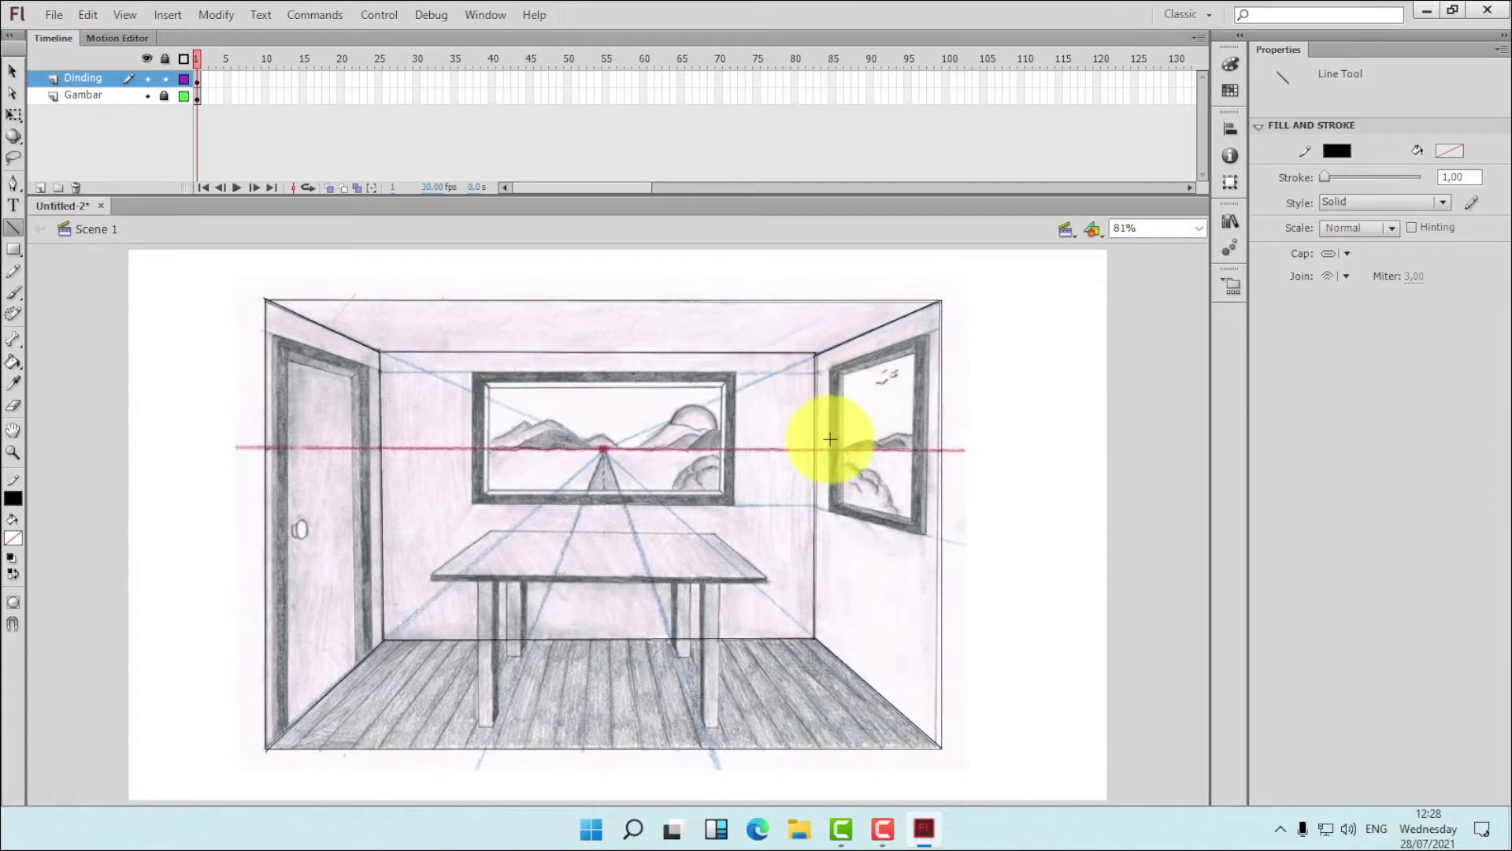
pyautogui.click(12, 71)
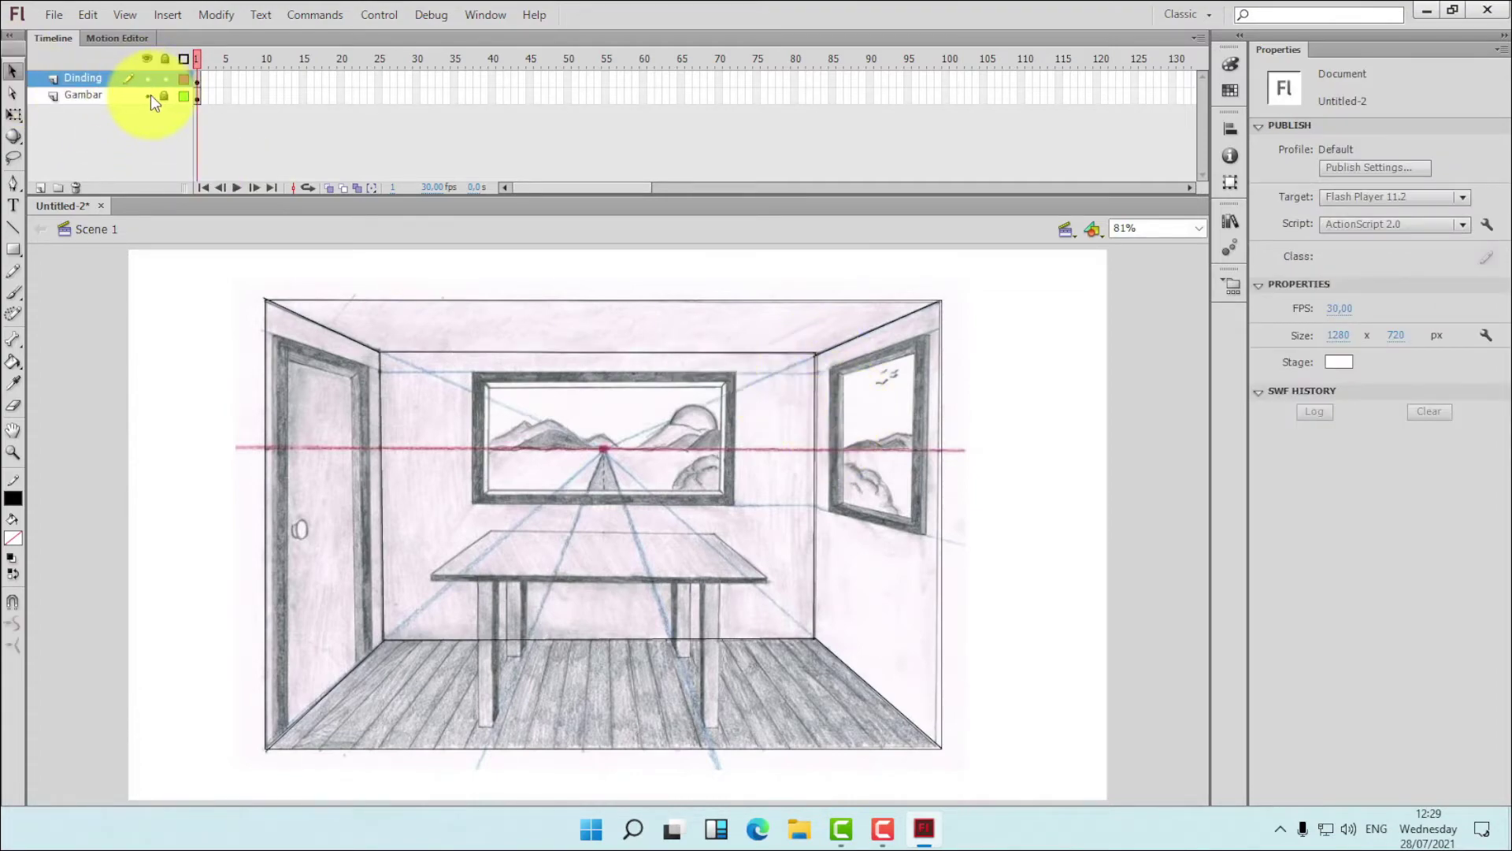
pyautogui.click(145, 96)
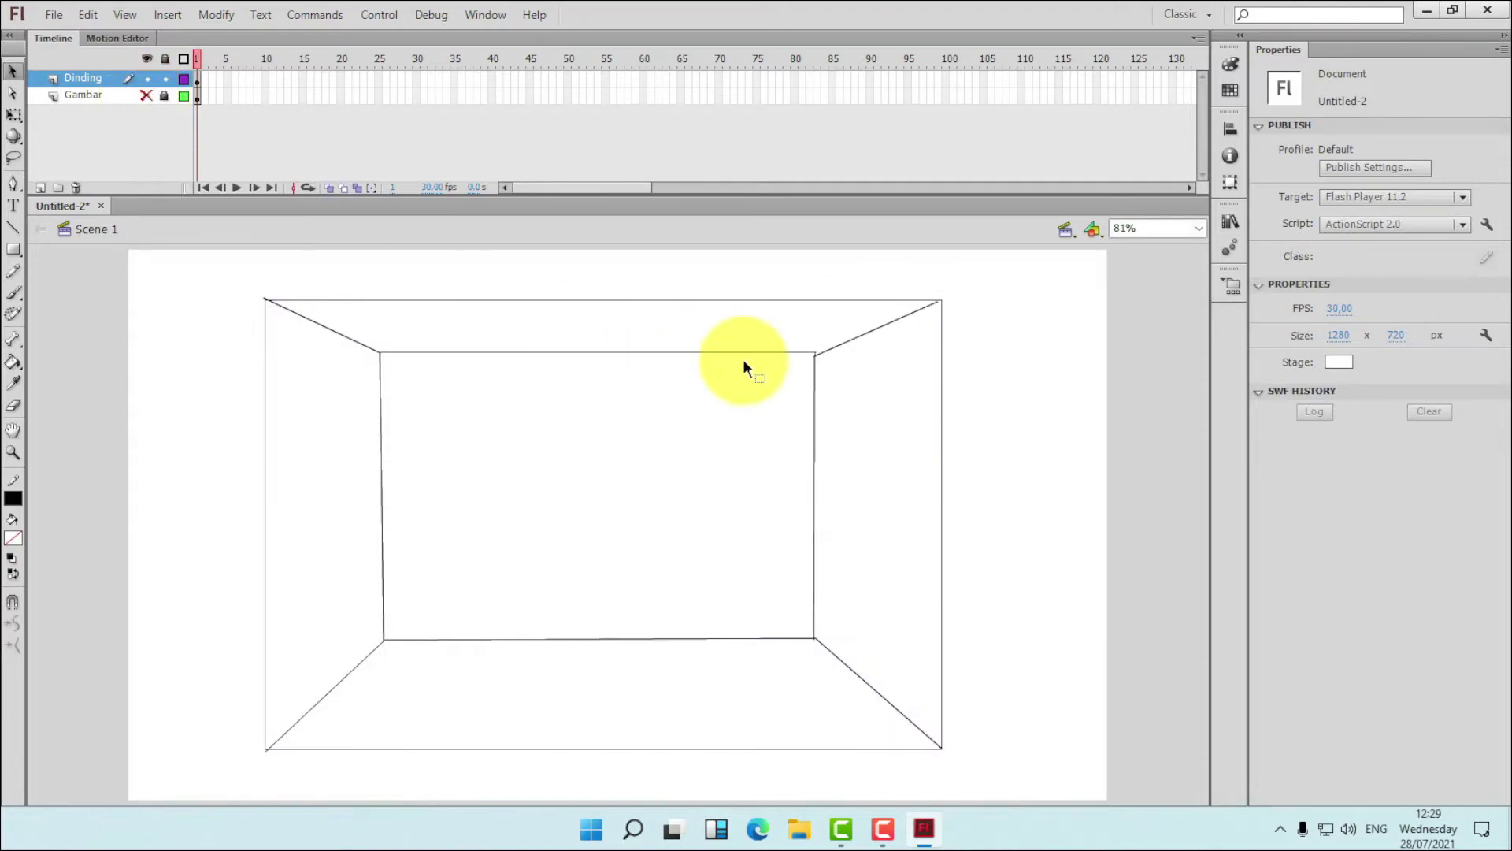
# - Adjust the line ends at the back wall's upper-right corner so that the ceiling, vertical and receding edges meet
pyautogui.moveTo(816, 356); pyautogui.dragTo(814, 352)
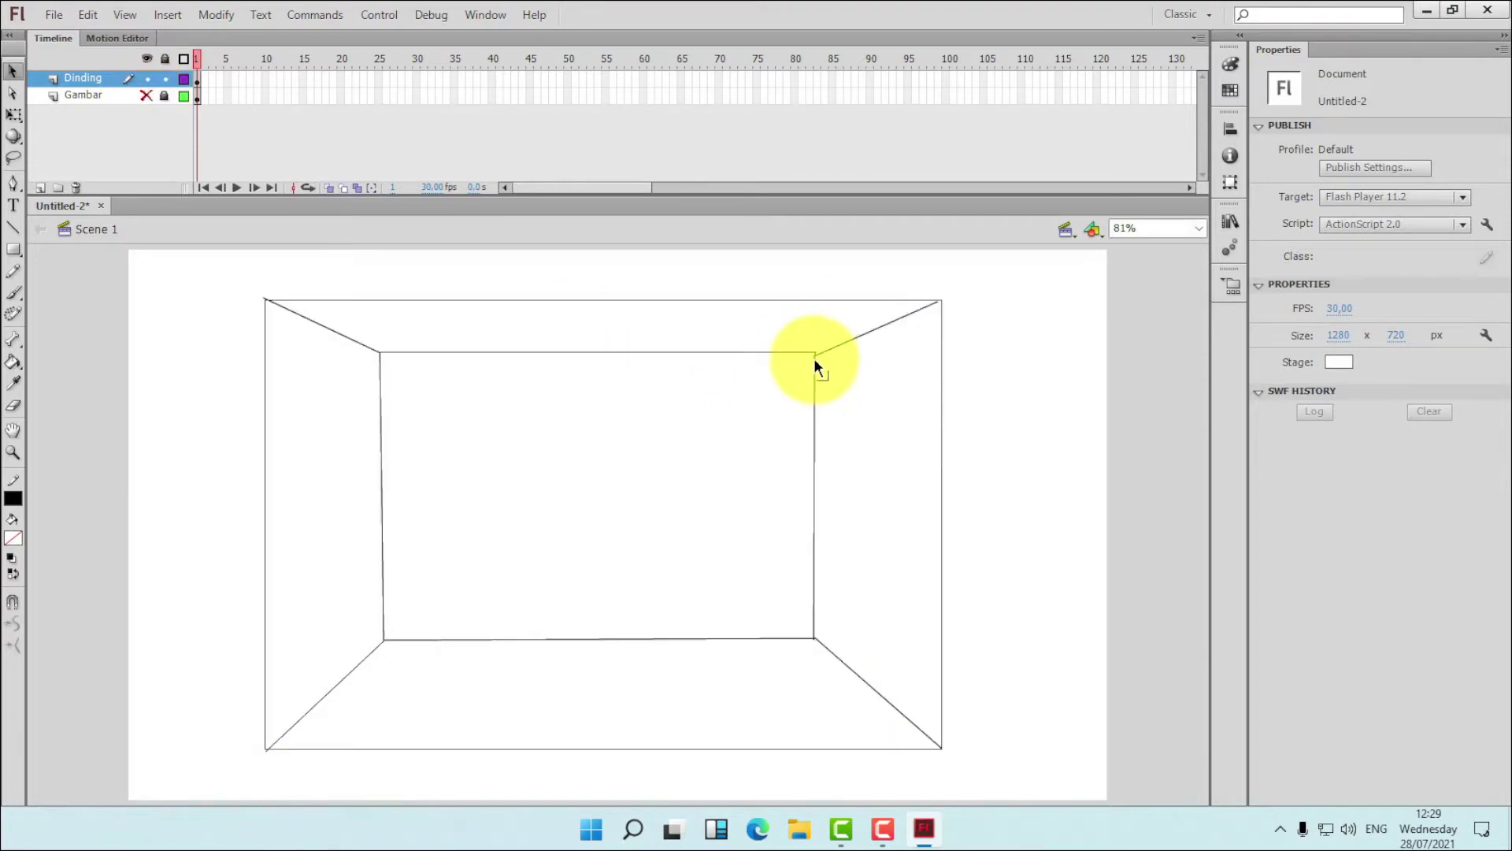
pyautogui.click(815, 353)
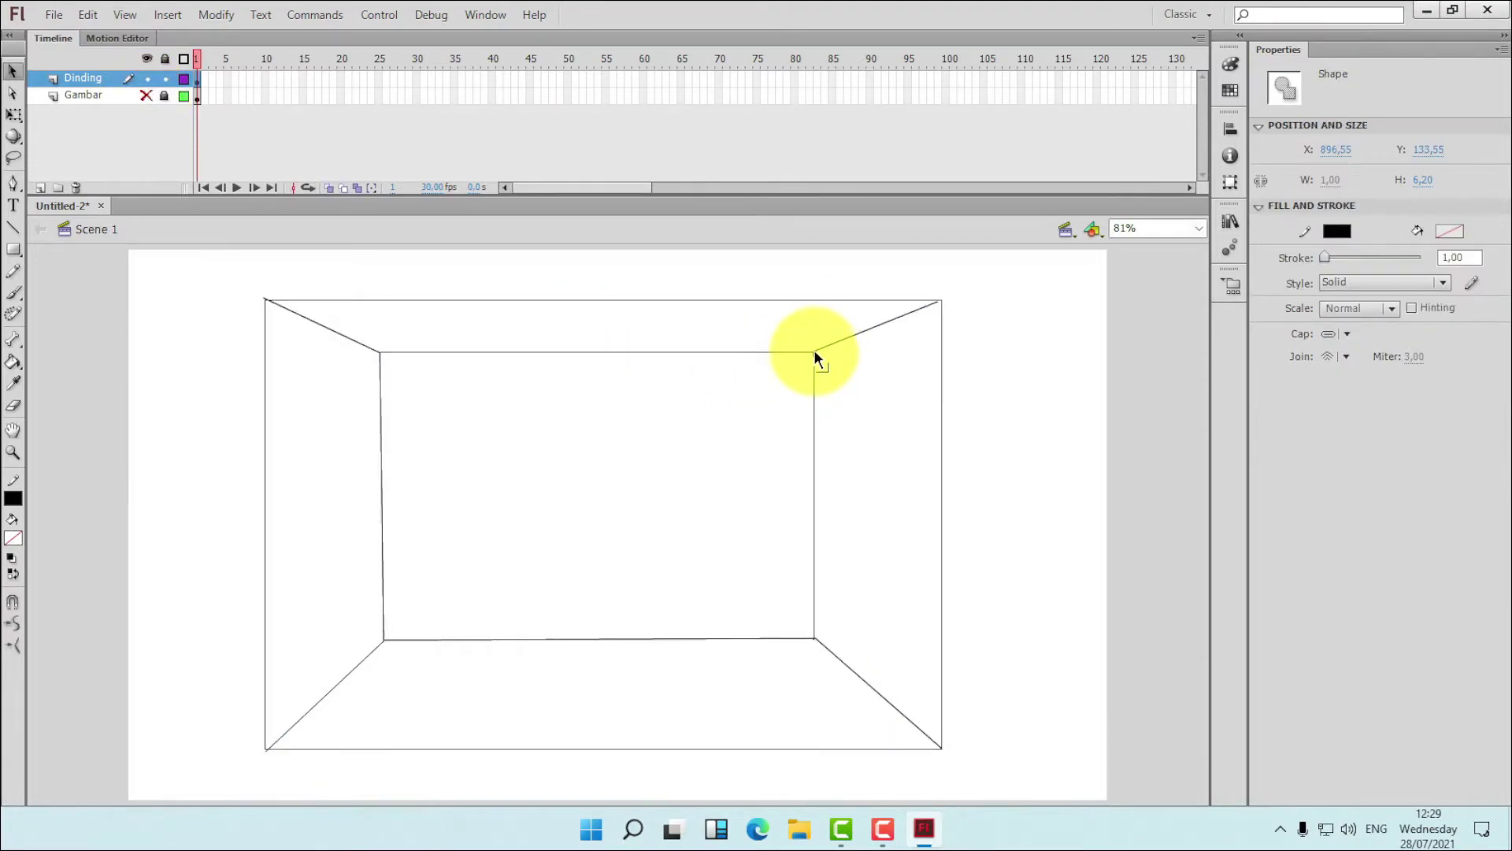
pyautogui.click(816, 351)
pyautogui.click(815, 353)
pyautogui.click(821, 363)
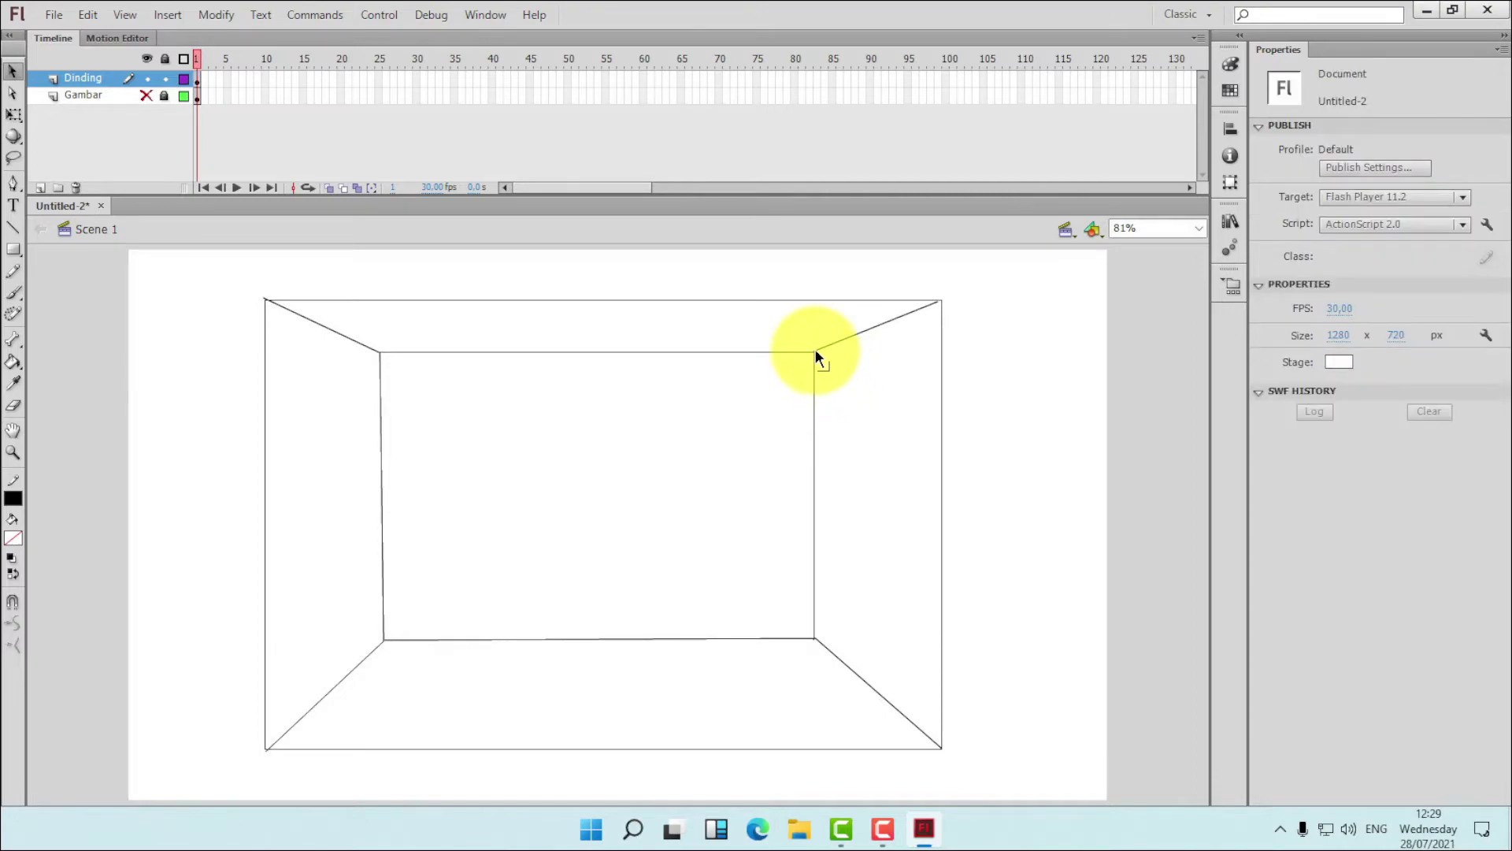
pyautogui.click(815, 356)
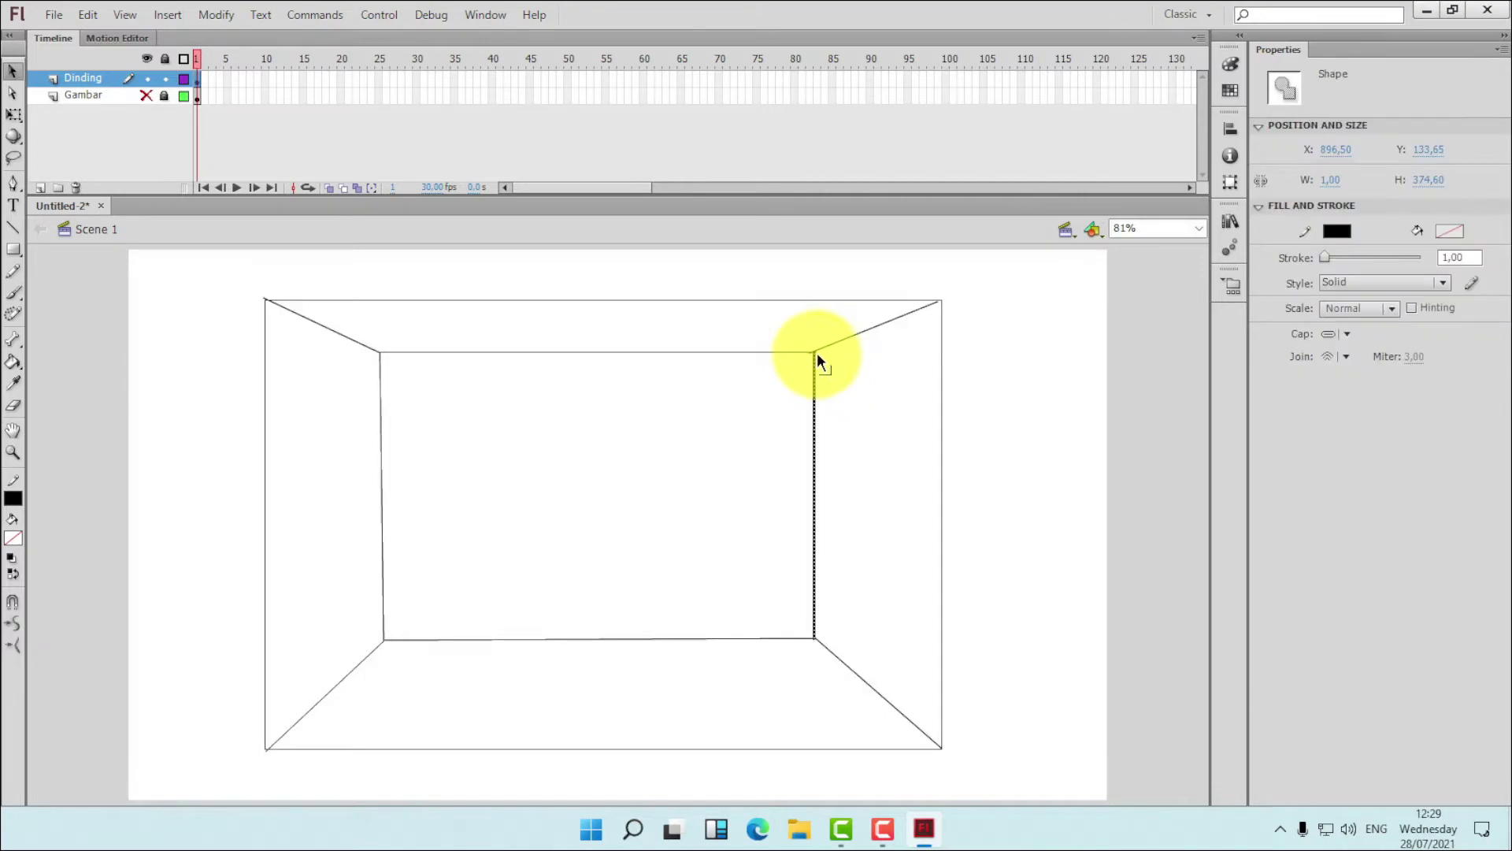
pyautogui.click(821, 360)
pyautogui.click(812, 354)
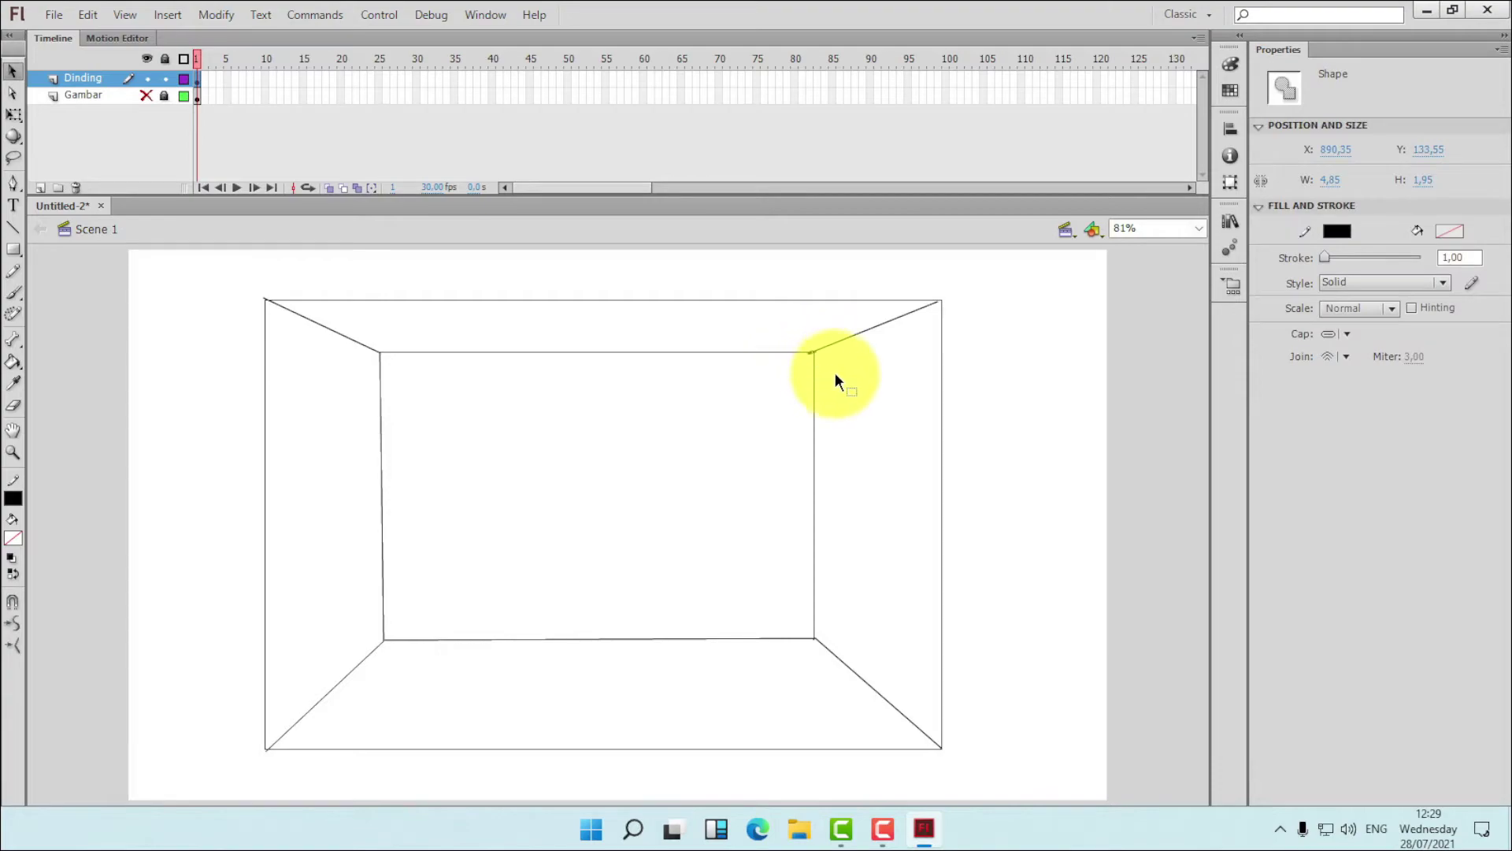
pyautogui.click(824, 364)
pyautogui.click(809, 351)
pyautogui.click(828, 367)
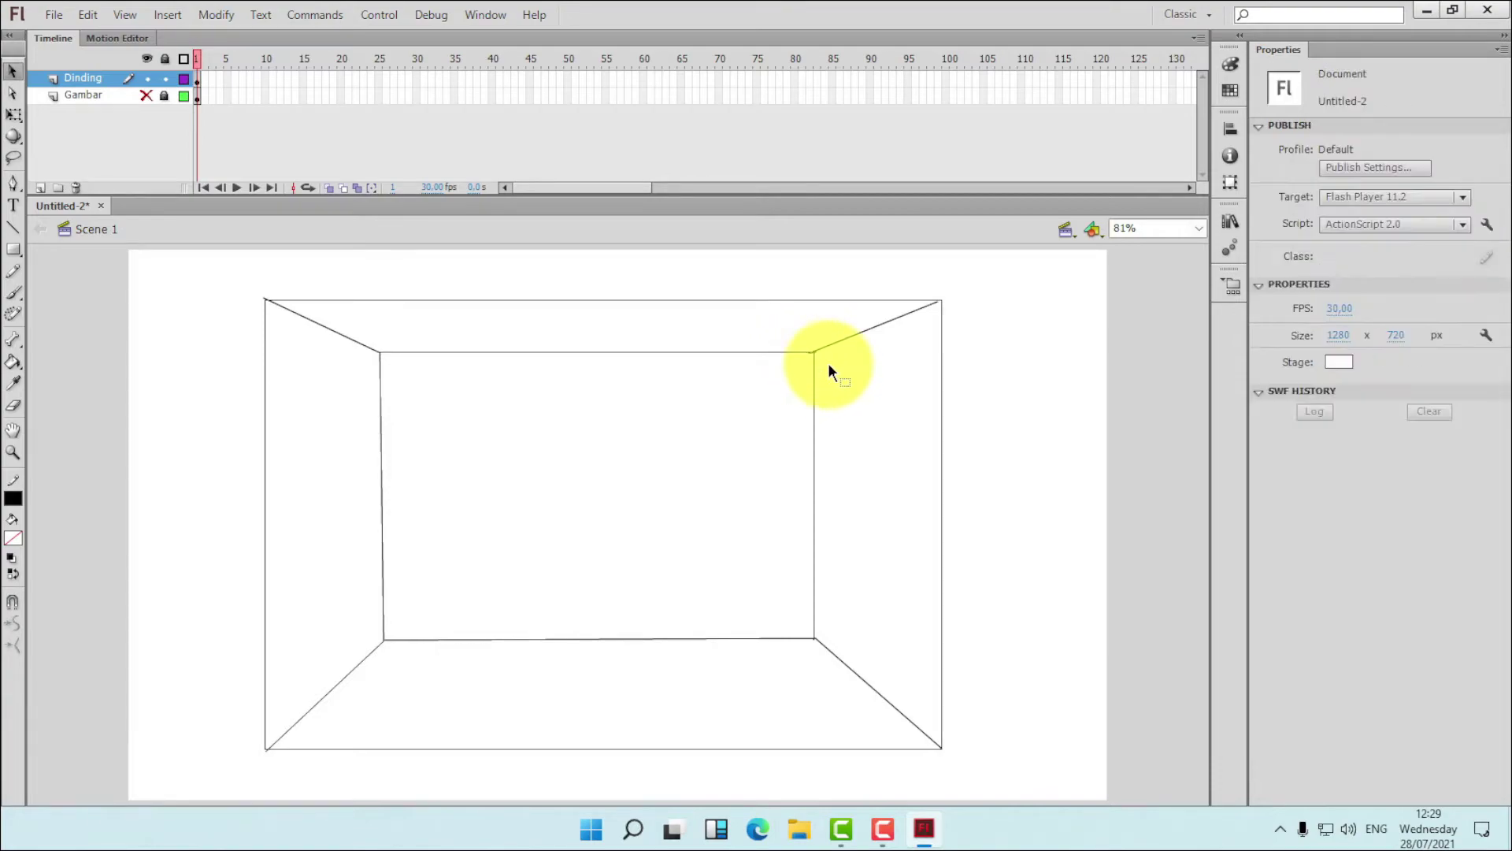
# - Delete the short stray line segments that overshoot the back wall's upper-right corner, keeping the ceiling edge
pyautogui.click(1198, 229)
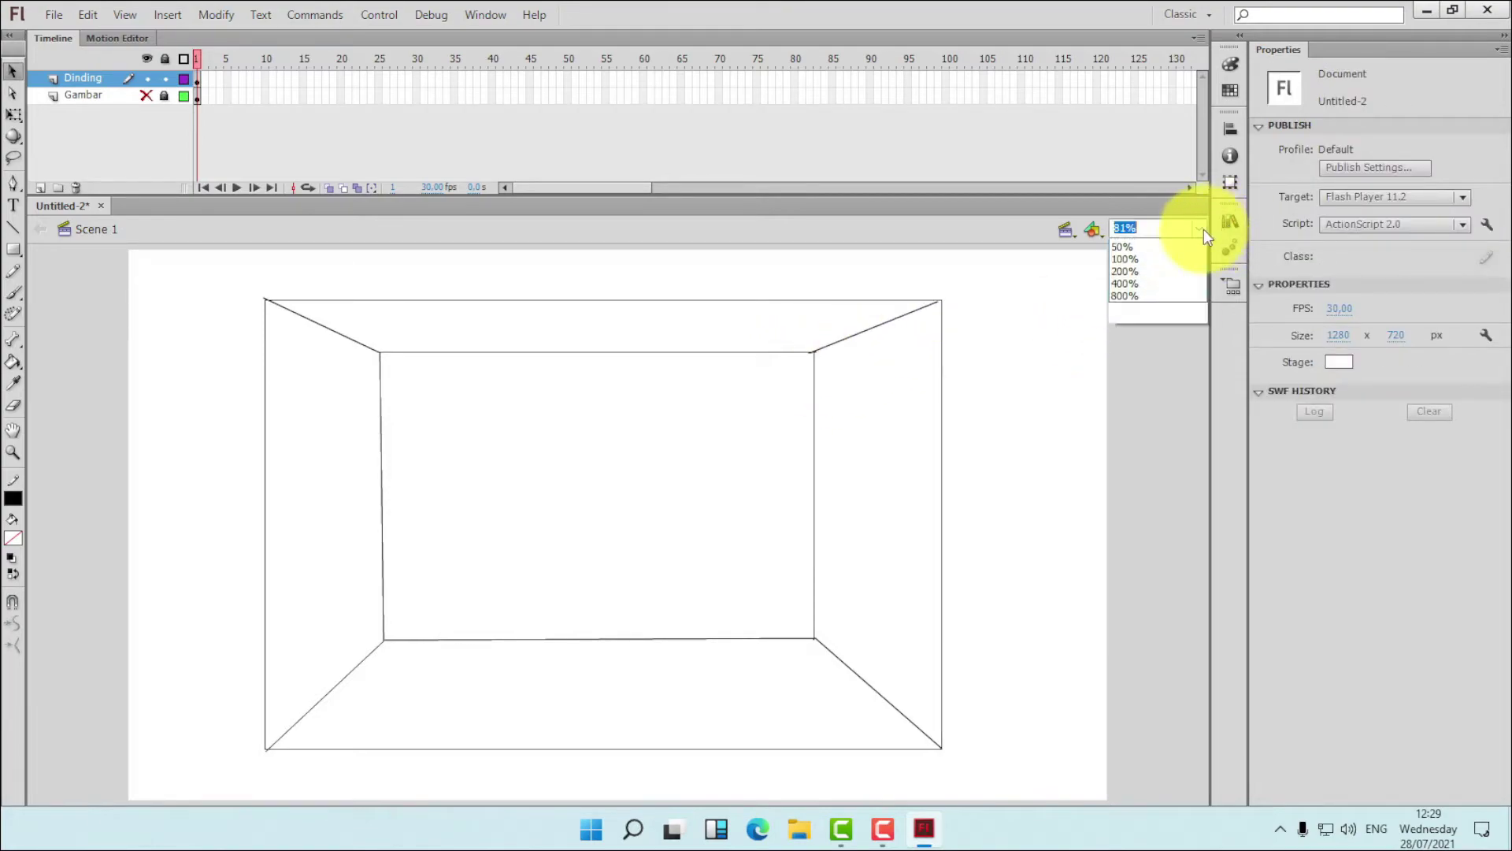
pyautogui.click(1123, 318)
pyautogui.scroll(5, 1200, 369)
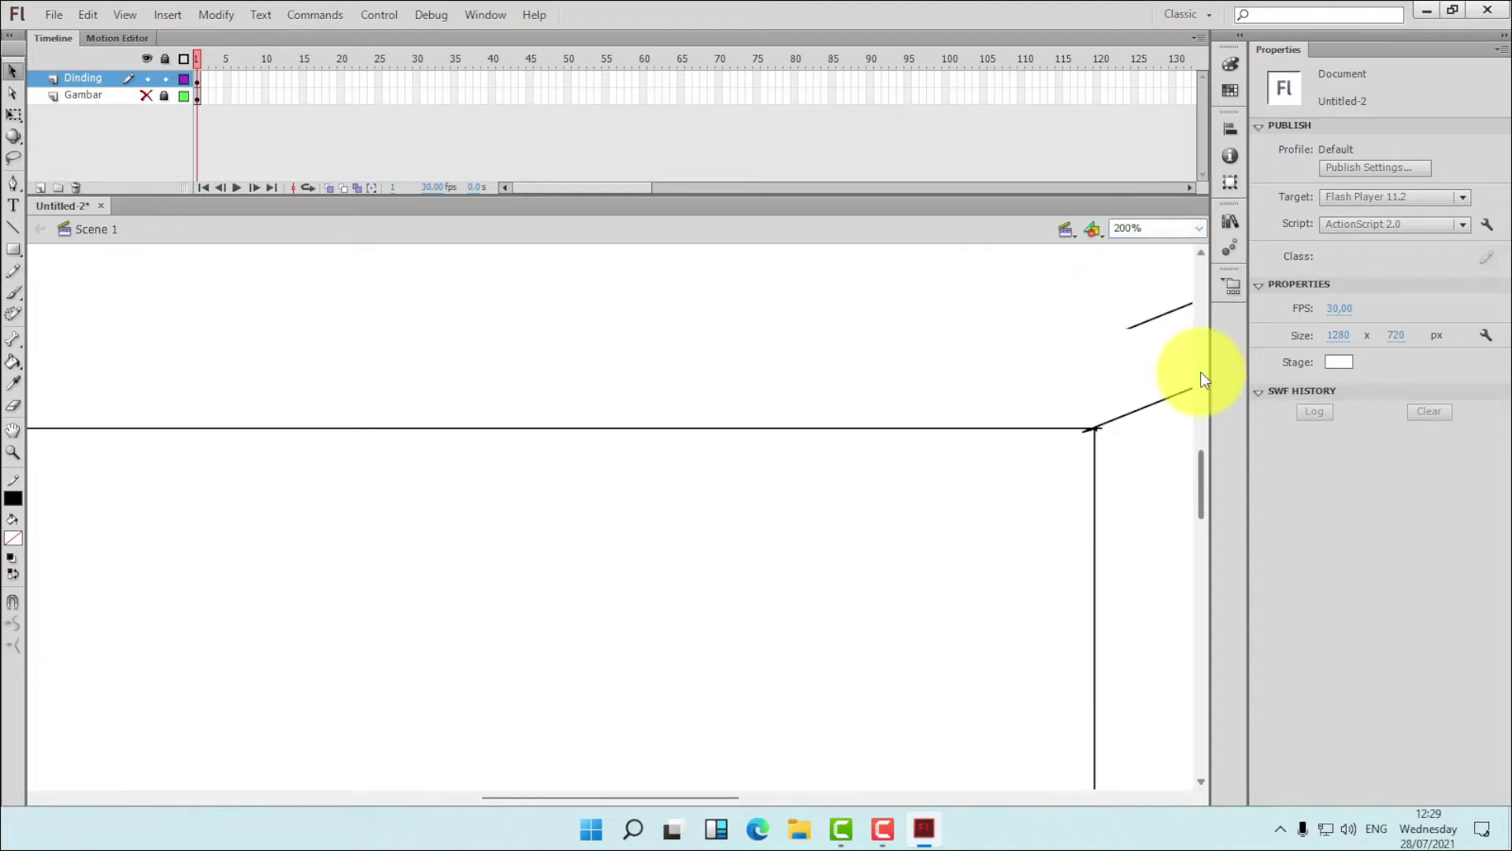
pyautogui.click(1085, 600)
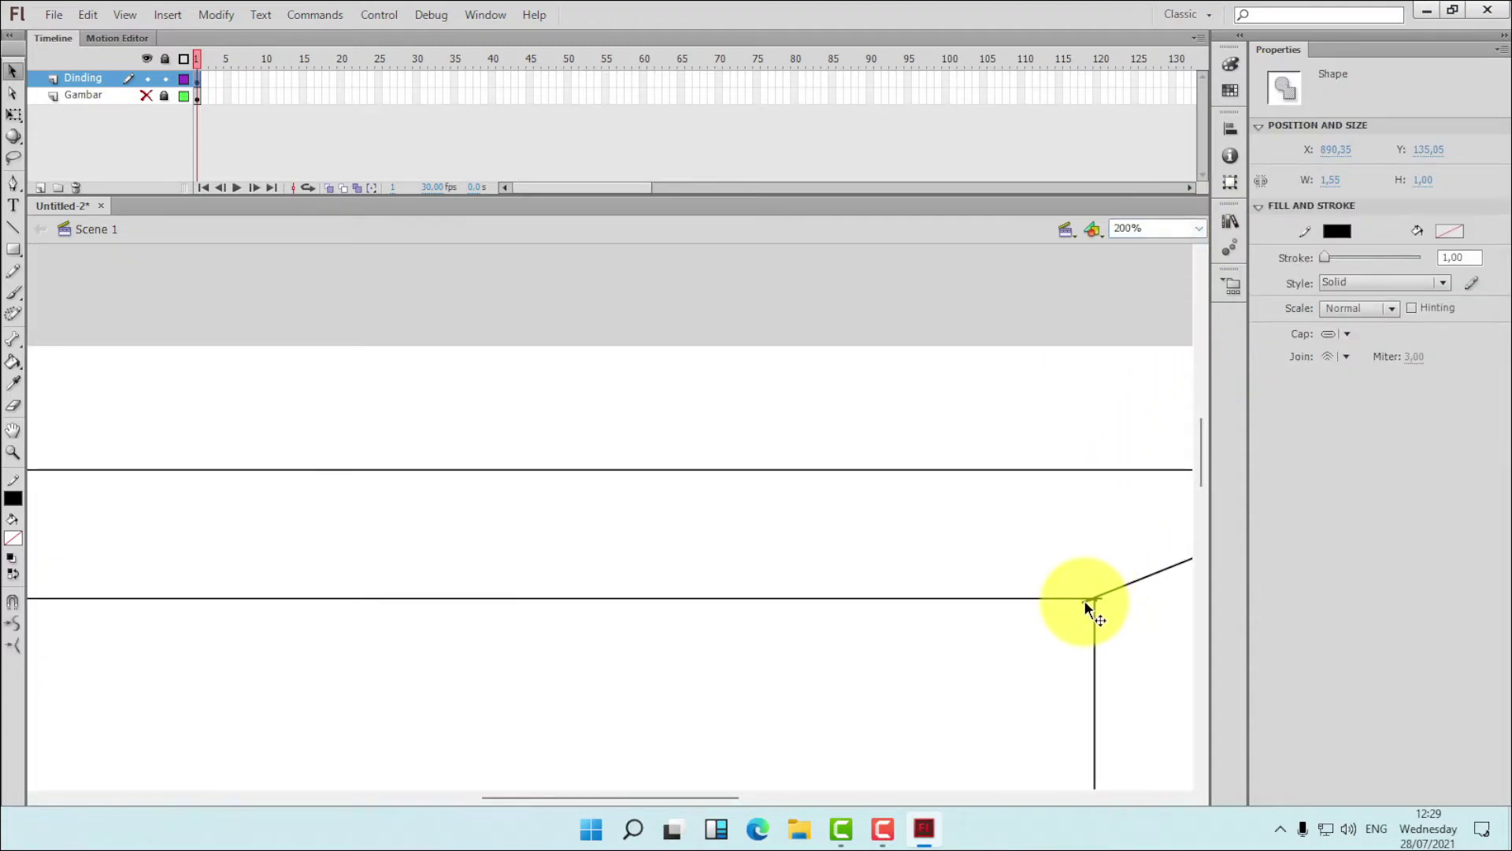
pyautogui.press('Delete')
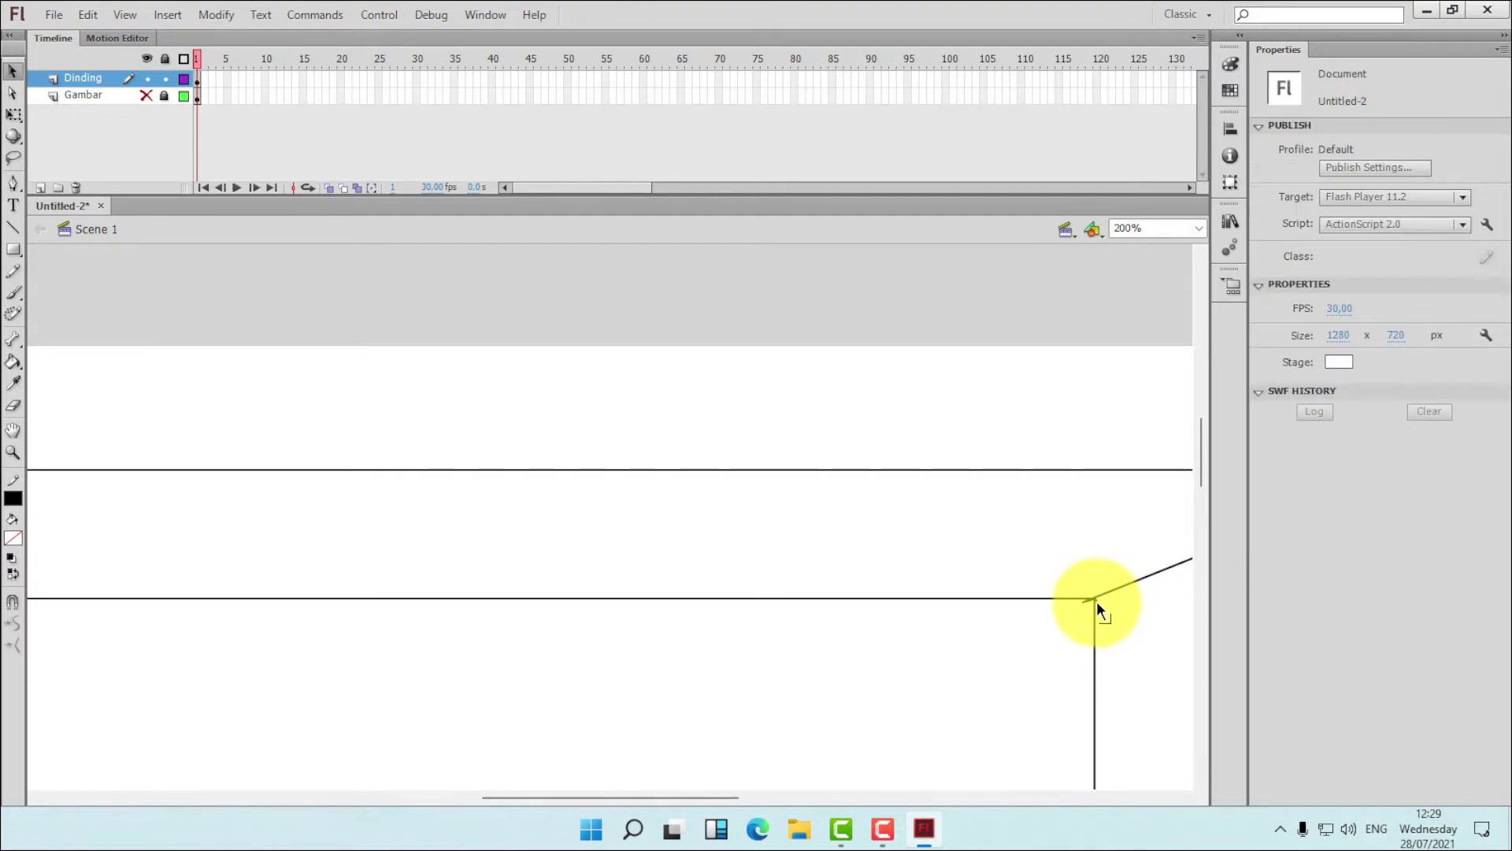
pyautogui.moveTo(1086, 601); pyautogui.dragTo(1090, 600)
pyautogui.click(1090, 602)
pyautogui.press('Delete')
pyautogui.click(1088, 598)
pyautogui.press('Delete')
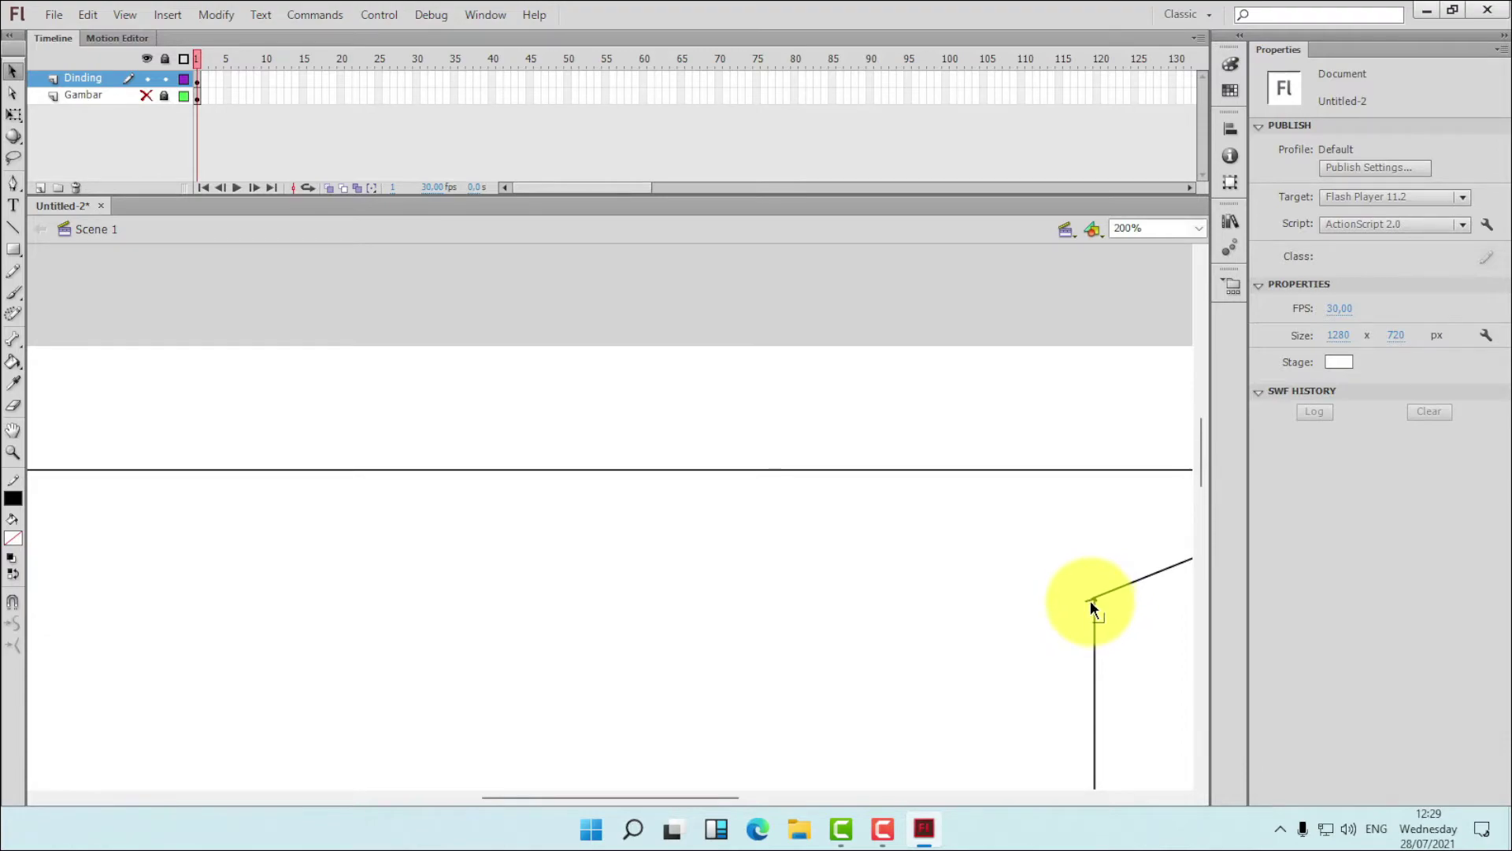
pyautogui.hotkey('ctrl', 'z')
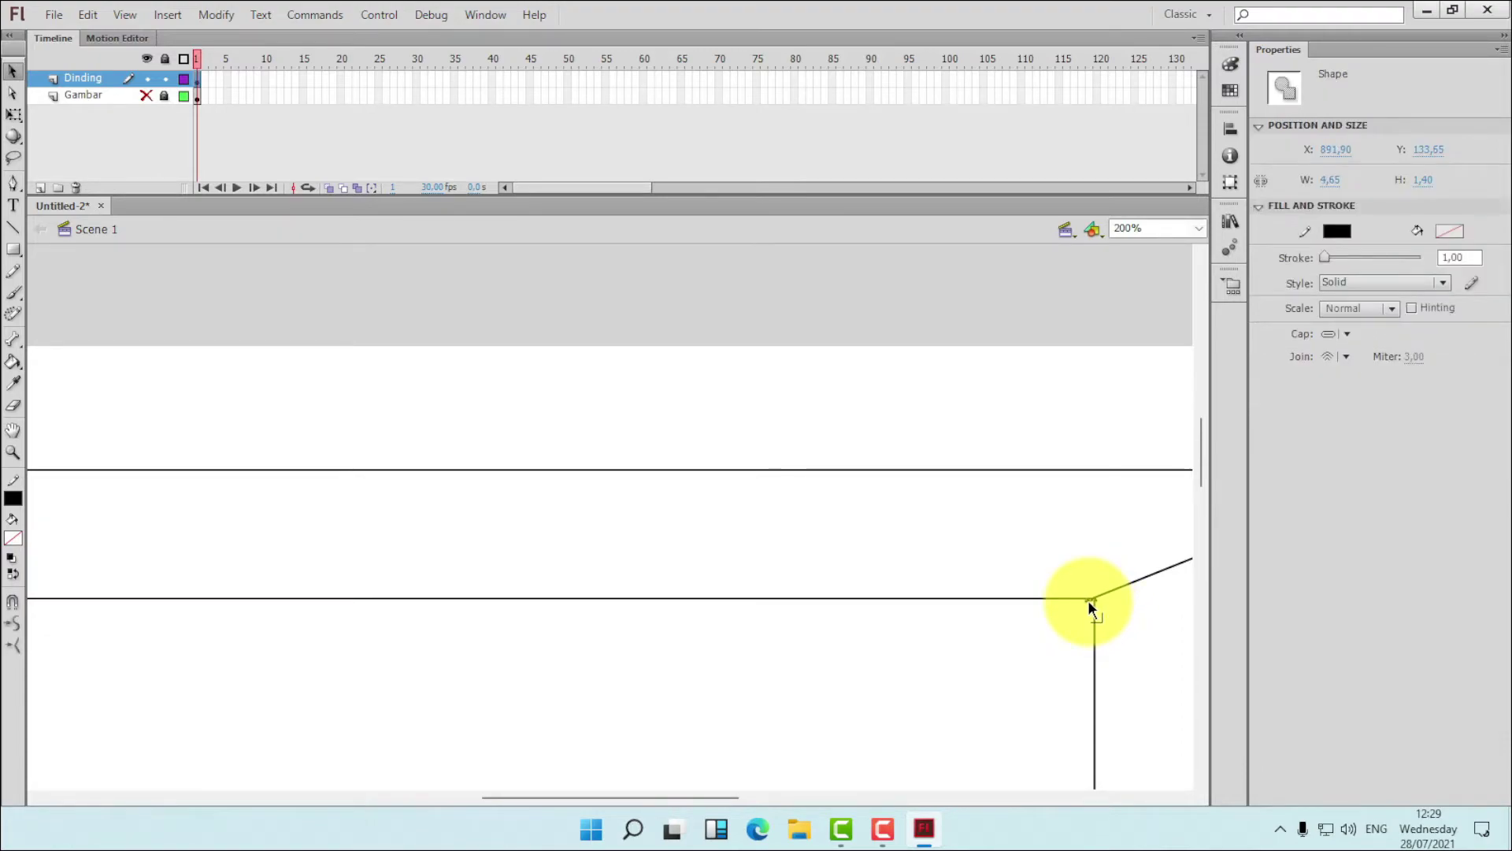
pyautogui.click(1103, 600)
pyautogui.click(1095, 597)
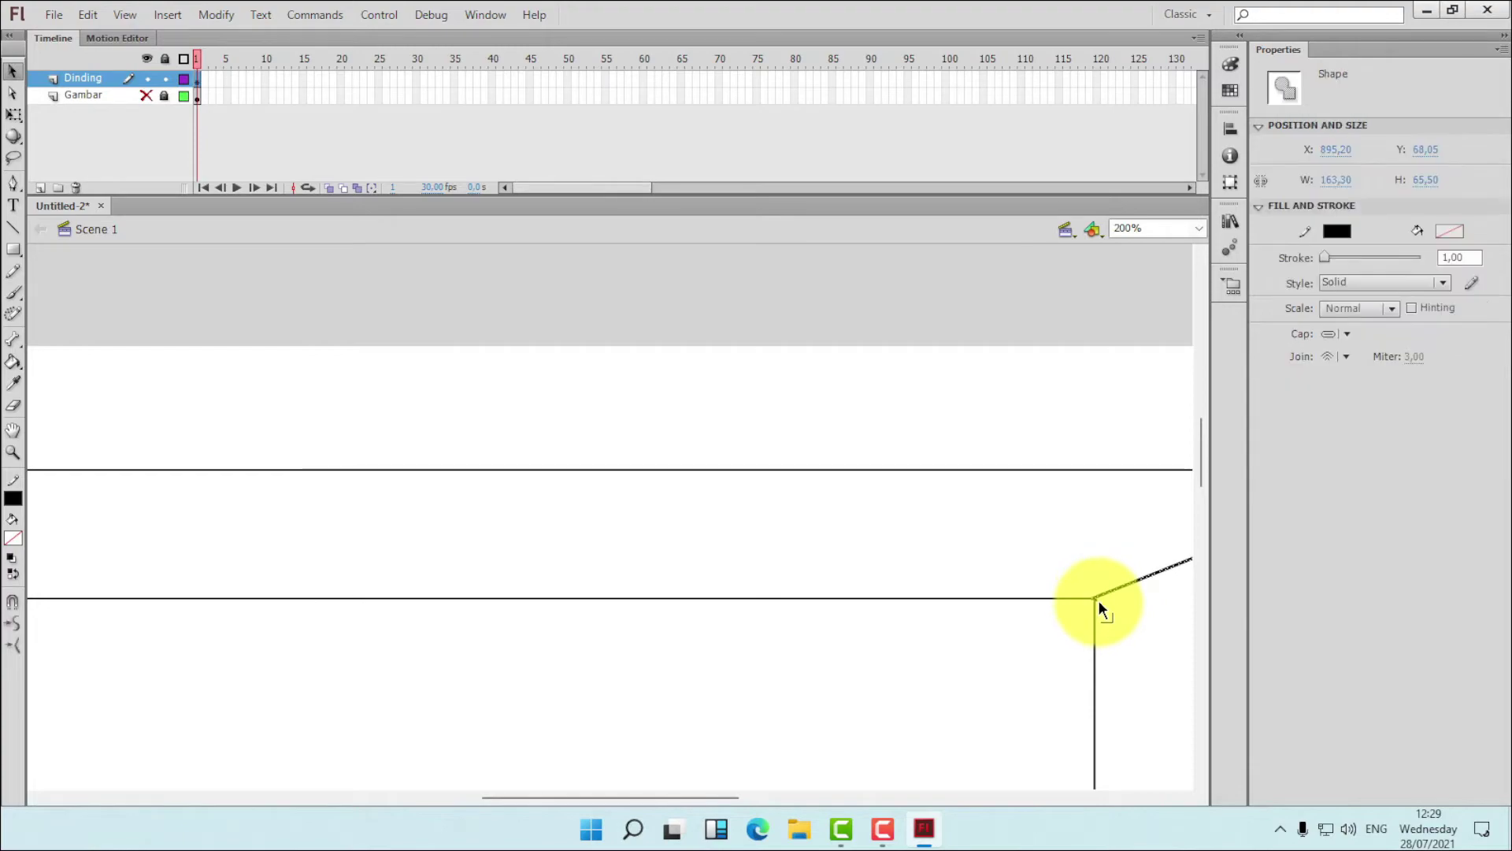
pyautogui.hotkey('ctrl', 'a')
pyautogui.press('Delete')
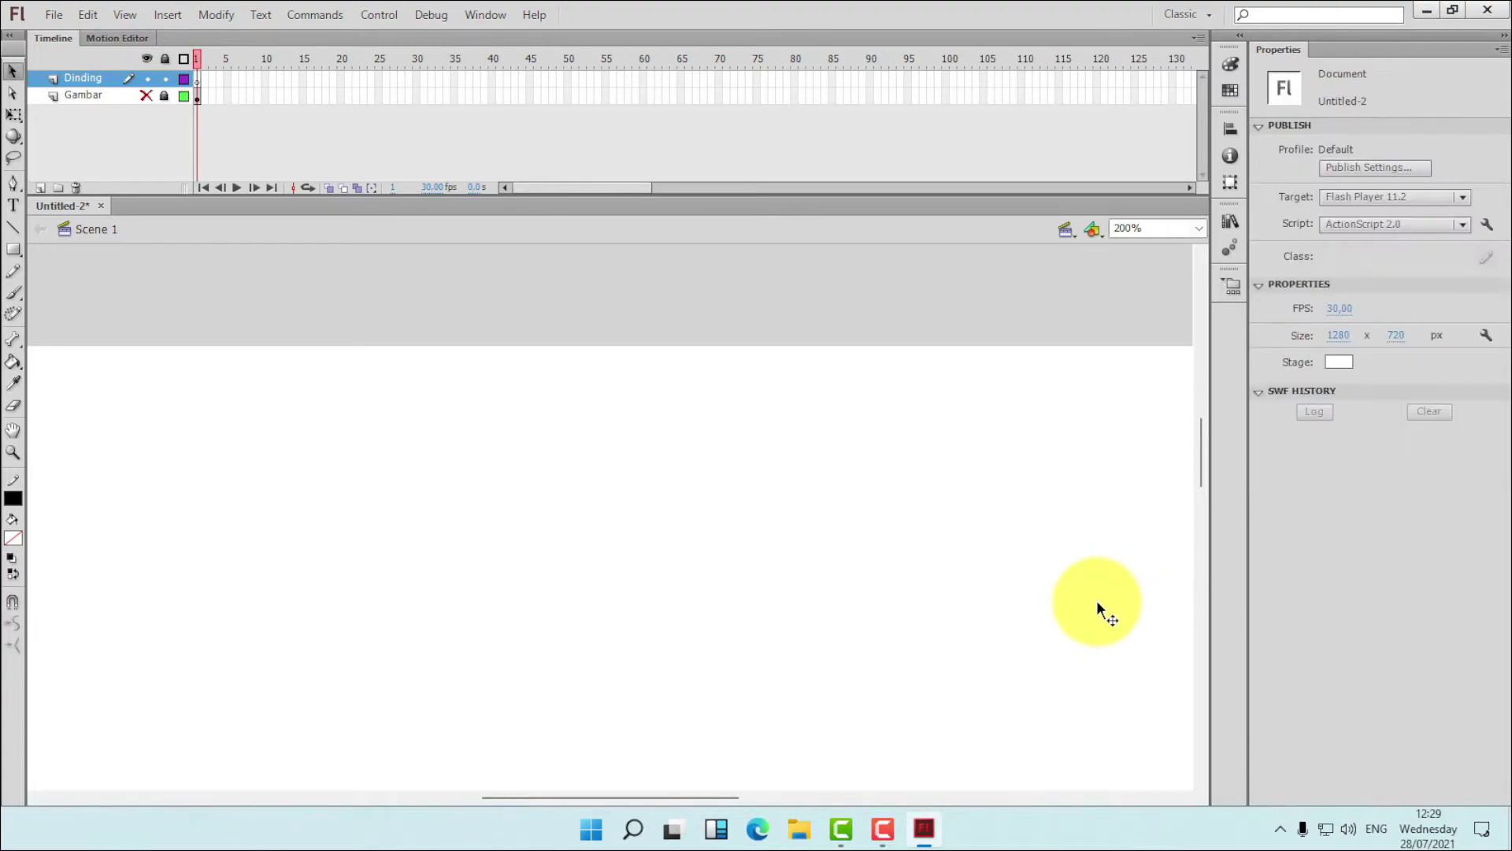
pyautogui.hotkey('ctrl', 'z')
# - Show the Gambar layer again and lock the Dinding layer
pyautogui.click(1104, 610)
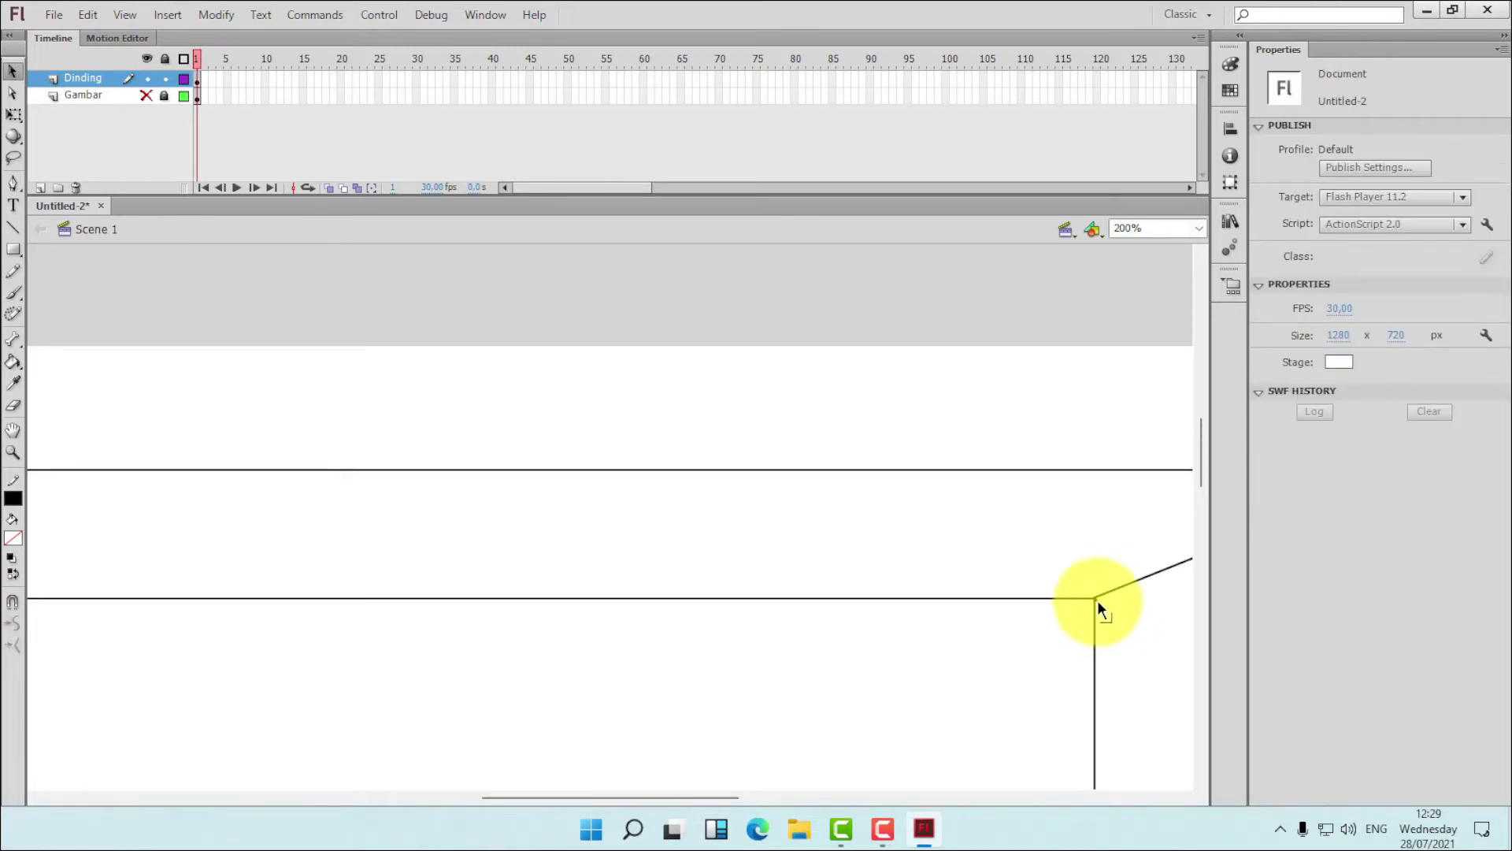
pyautogui.click(1098, 600)
pyautogui.click(1146, 631)
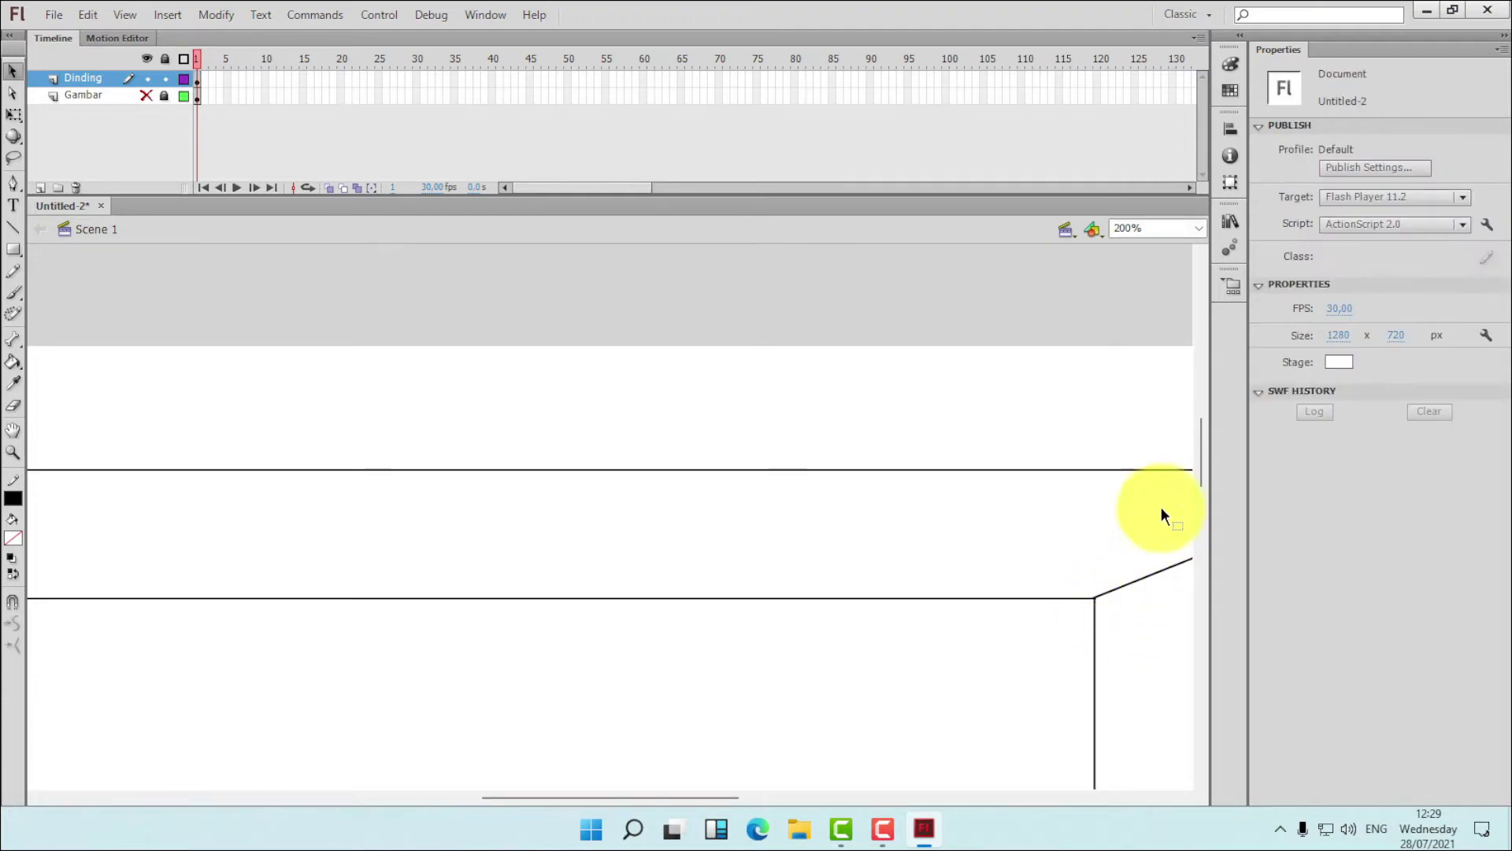
pyautogui.click(1193, 228)
pyautogui.click(1182, 238)
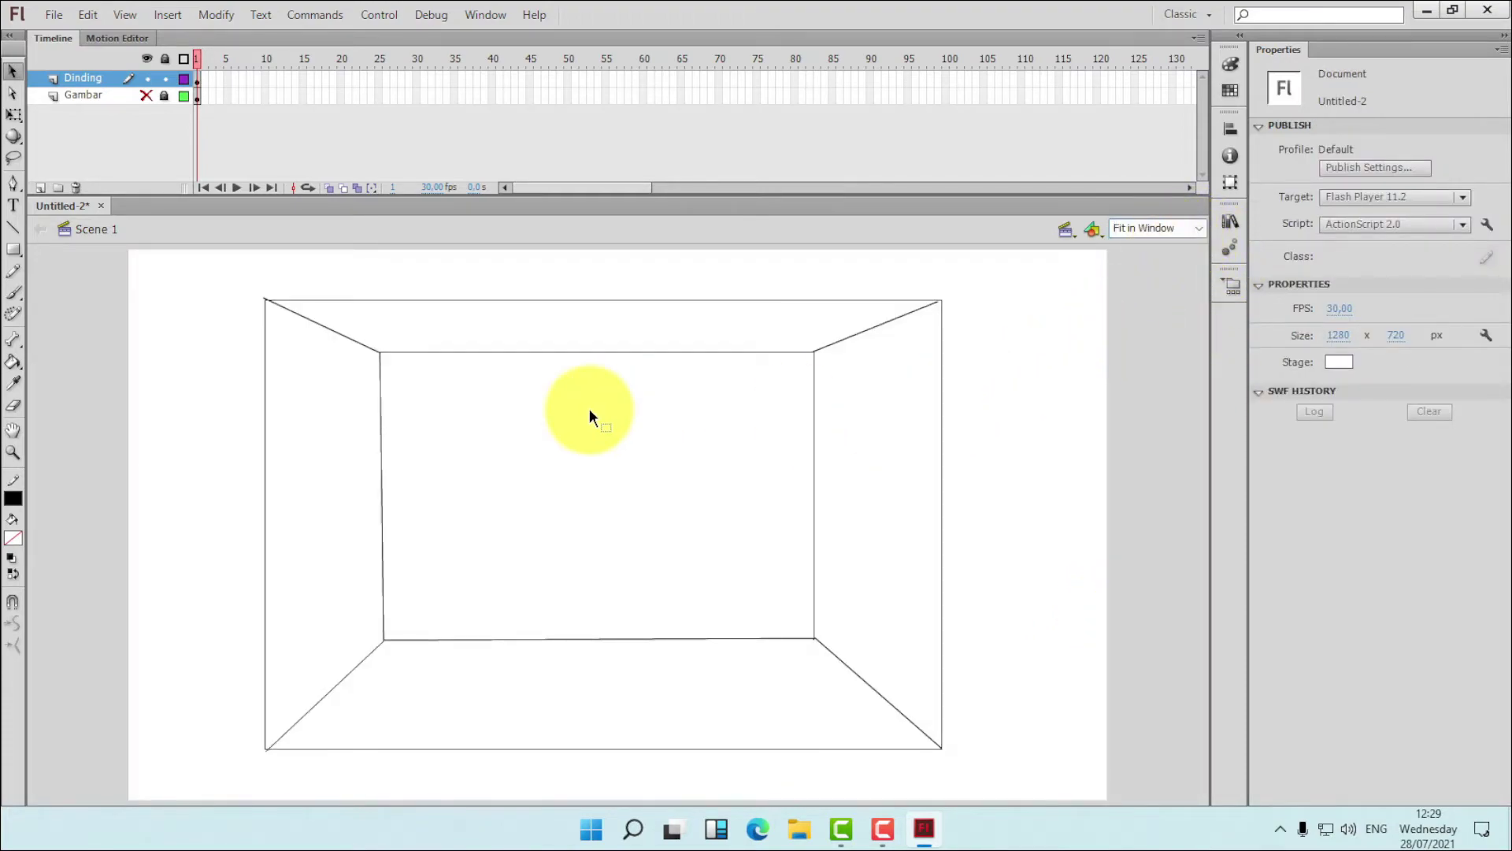
pyautogui.click(140, 92)
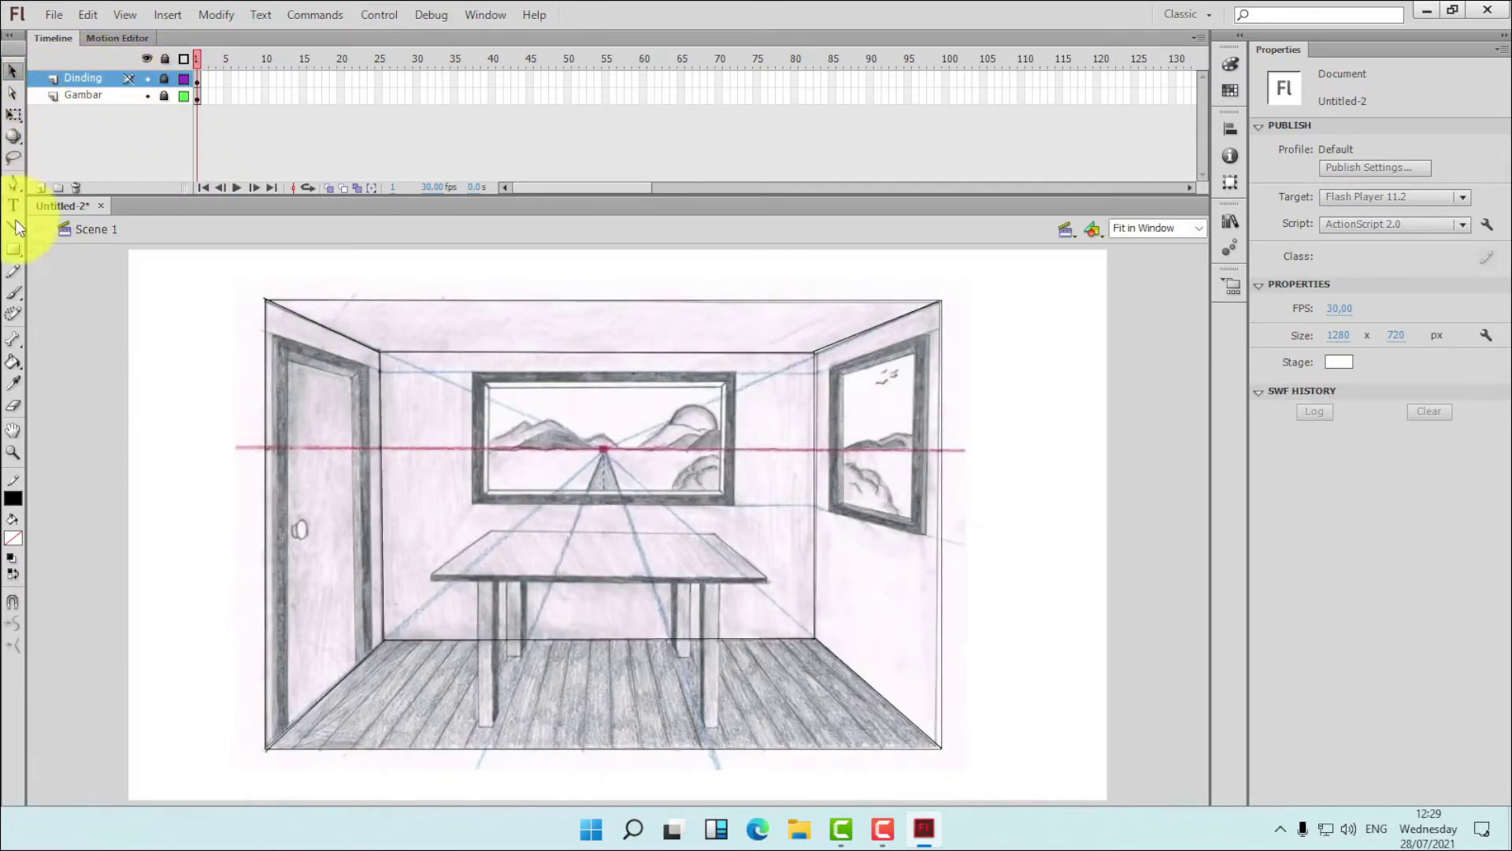
# - Add a new layer above Dinding and name it Photo
pyautogui.click(40, 186)
pyautogui.doubleClick(103, 78)
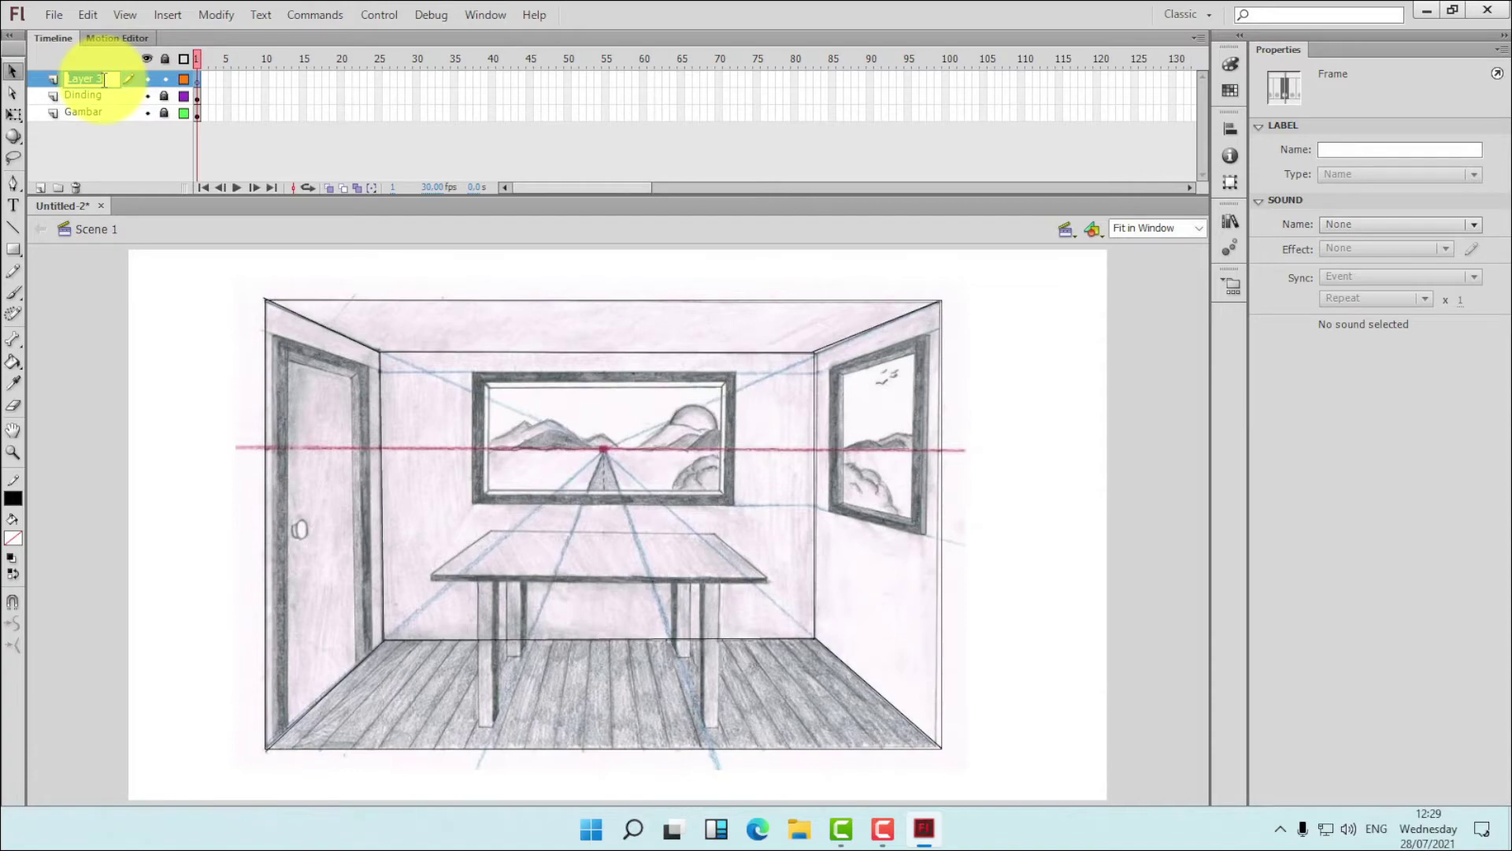
pyautogui.write('Photo')
pyautogui.click(344, 317)
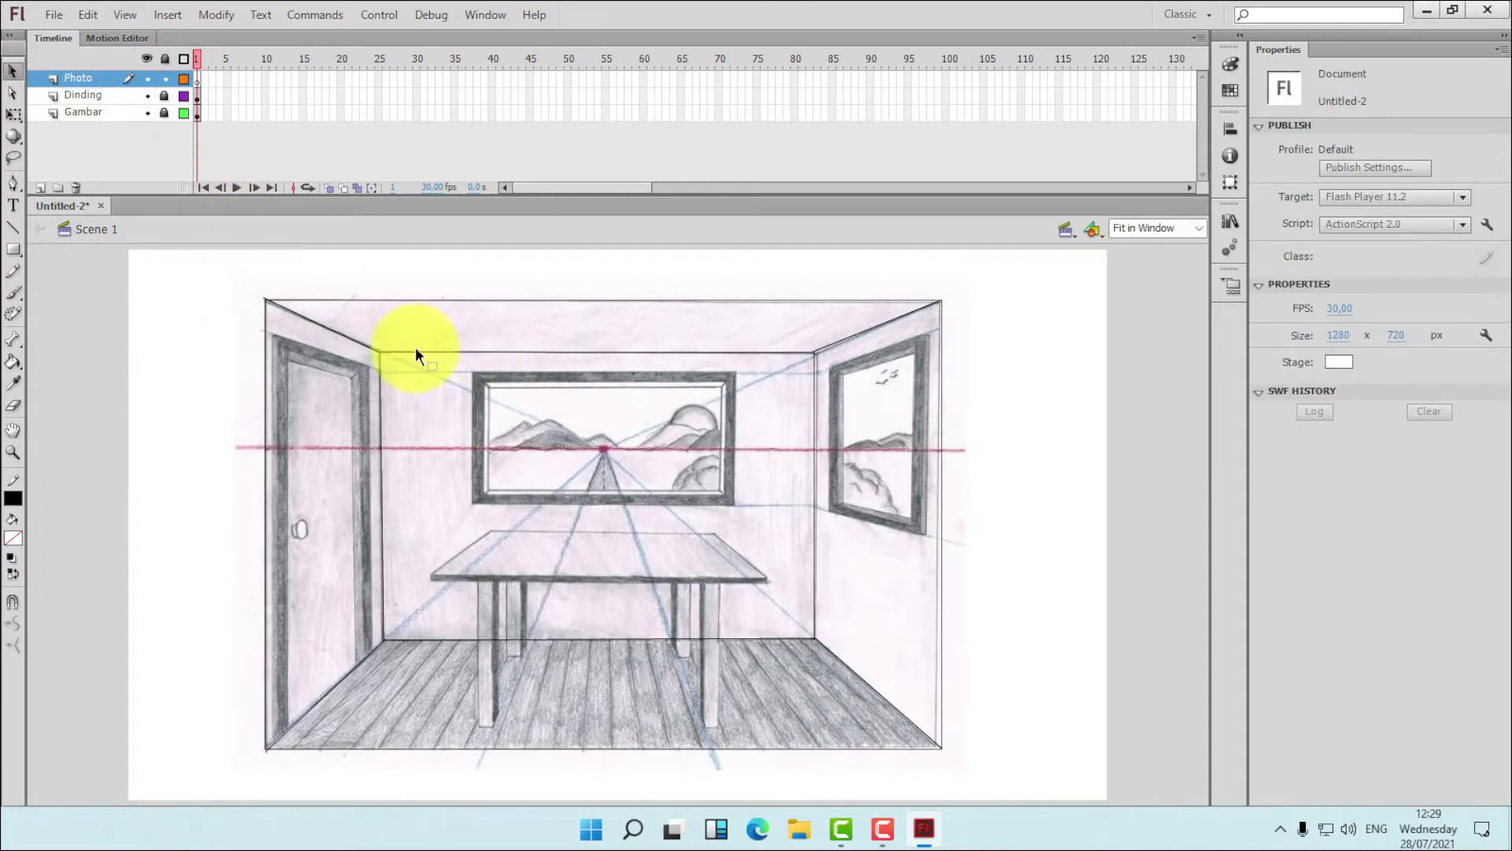
# - Draw an unfilled black rectangle over the outer outline of the picture frame on the back wall
pyautogui.click(13, 227)
pyautogui.click(14, 249)
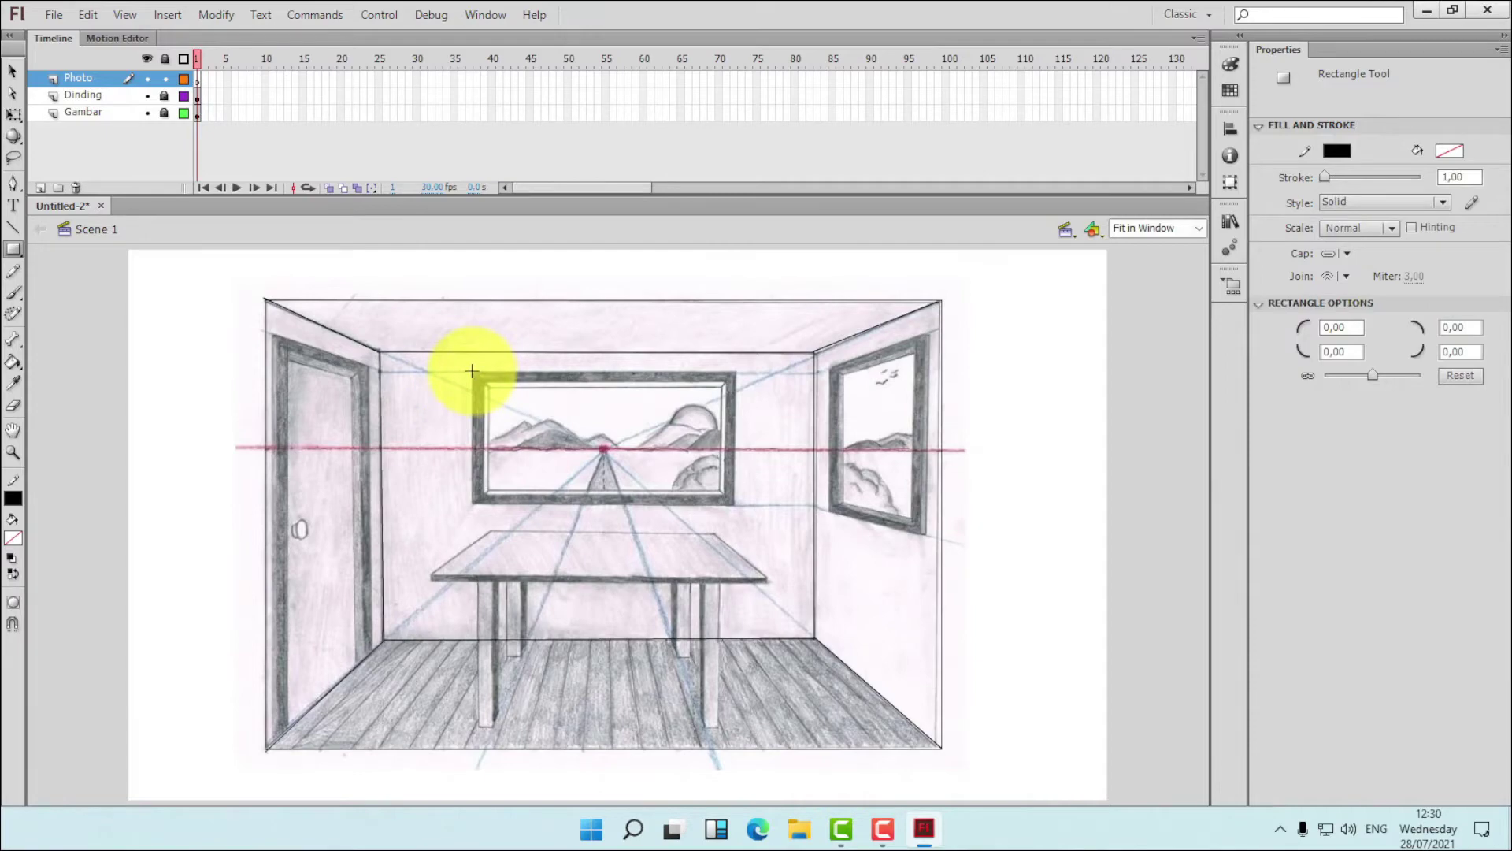
pyautogui.moveTo(472, 371)
pyautogui.mouseDown()
pyautogui.moveTo(729, 463)
pyautogui.moveTo(734, 505)
pyautogui.mouseUp()
# - Draw an unfilled rectangle along the border of the landscape picture inside the back wall's frame
pyautogui.click(1199, 227)
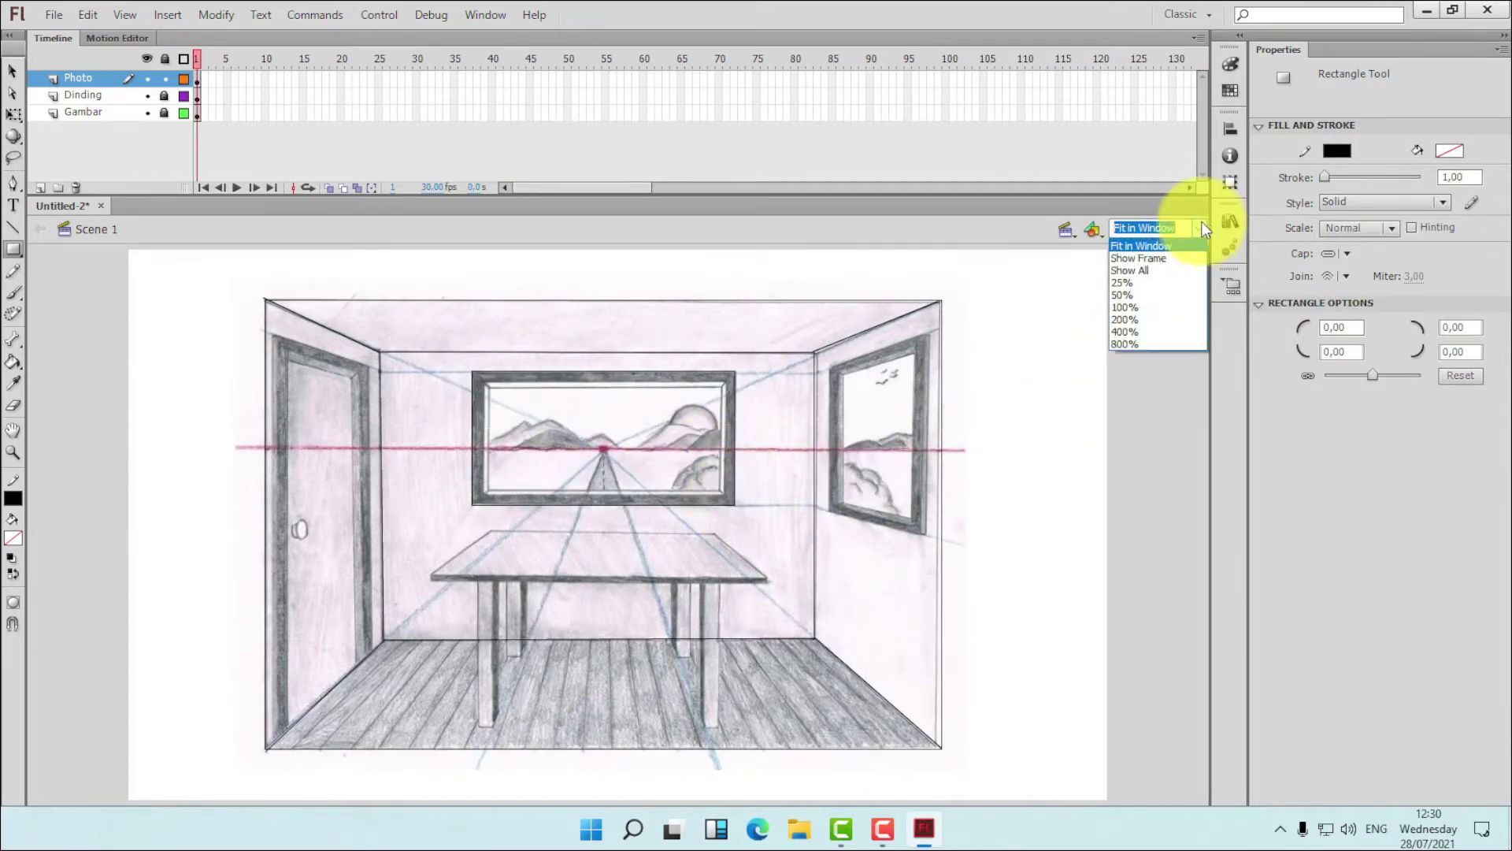
pyautogui.click(1124, 306)
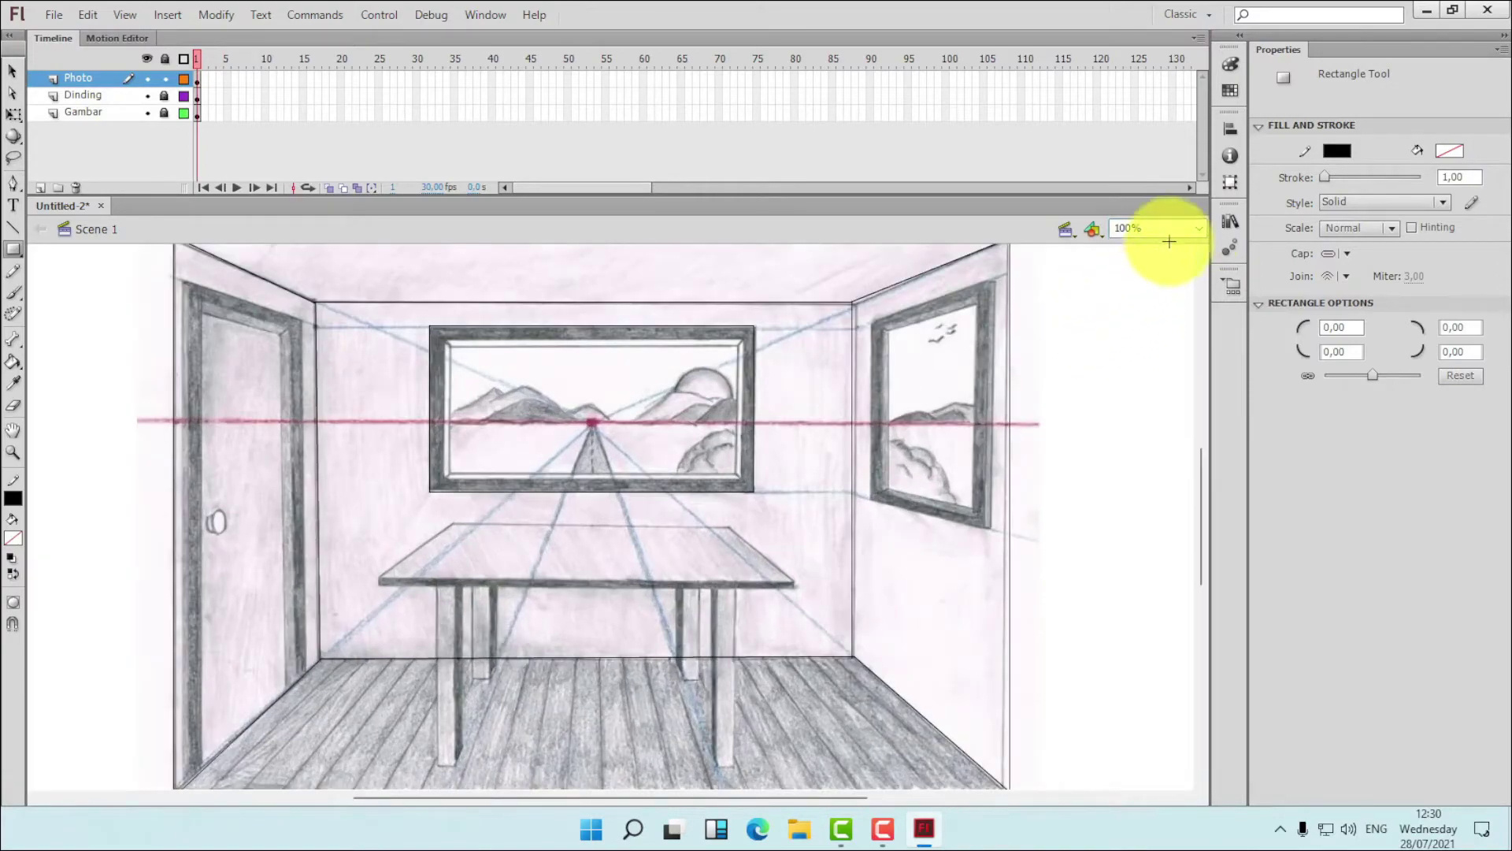
pyautogui.click(1198, 228)
pyautogui.click(1139, 333)
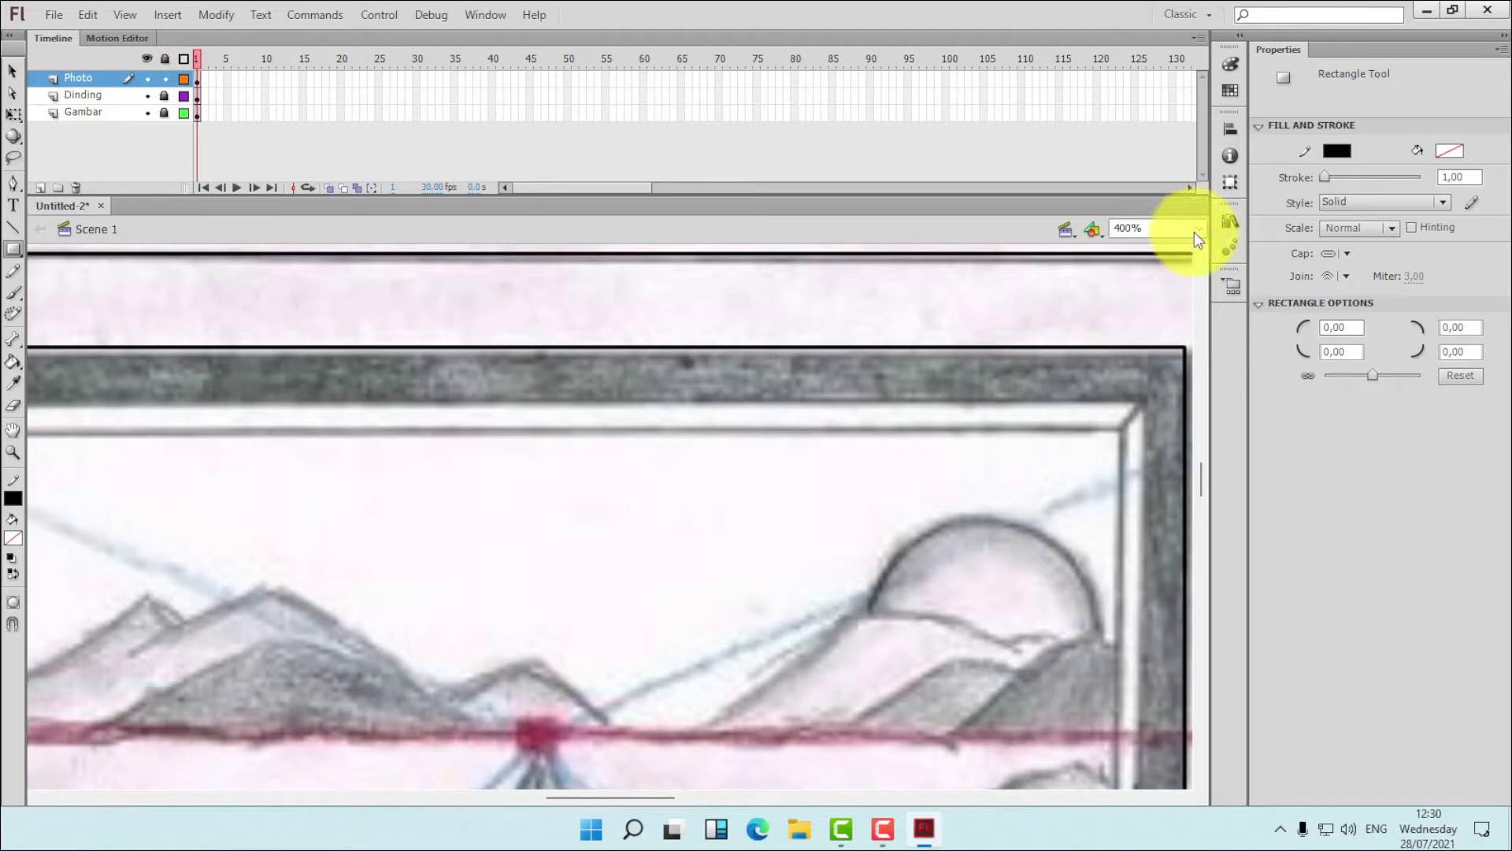
pyautogui.click(1198, 229)
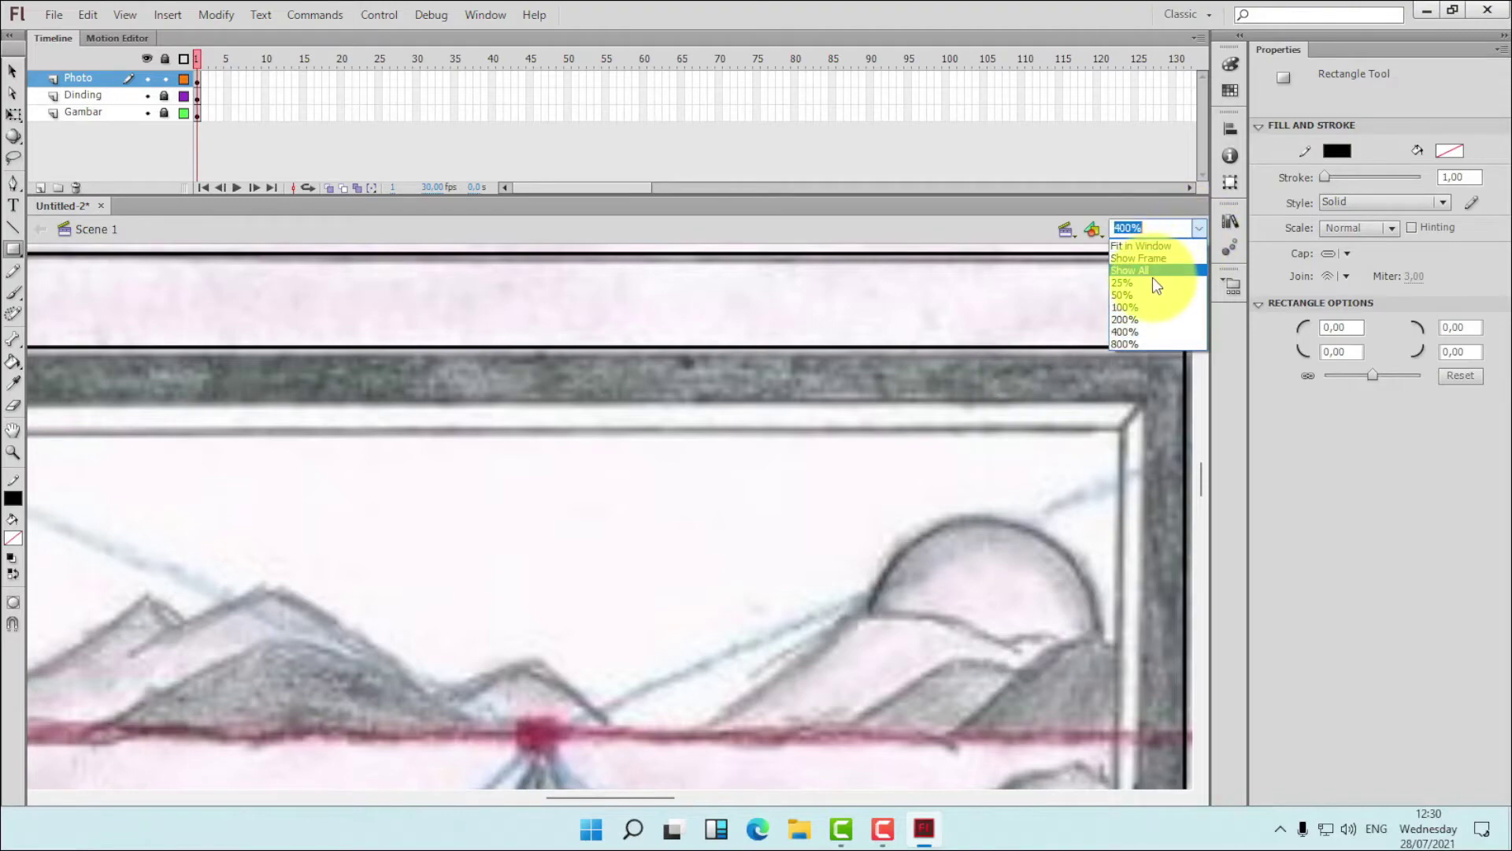
pyautogui.click(1125, 319)
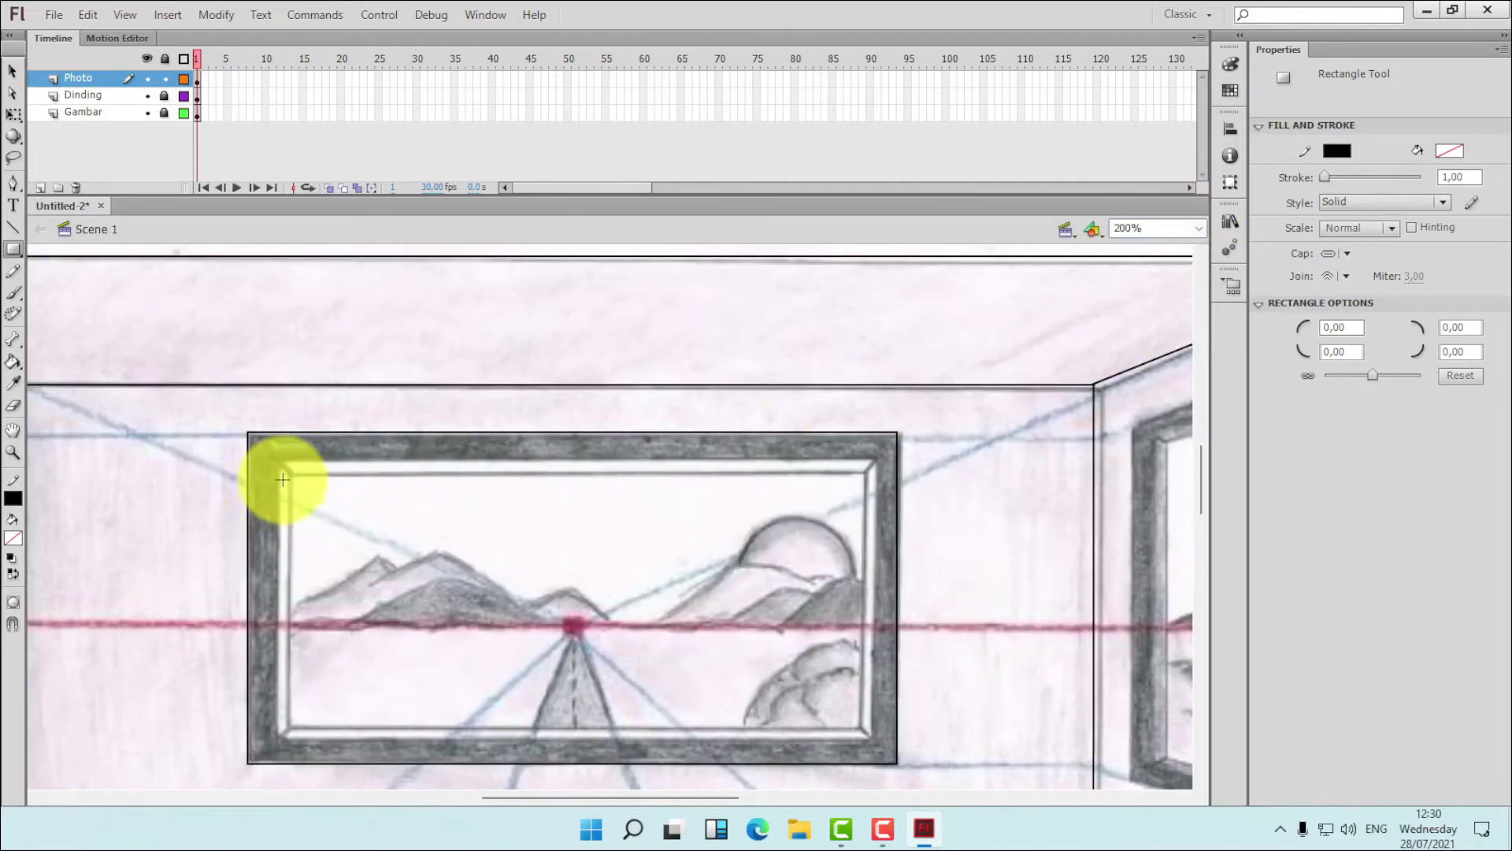
pyautogui.moveTo(290, 477); pyautogui.dragTo(861, 725)
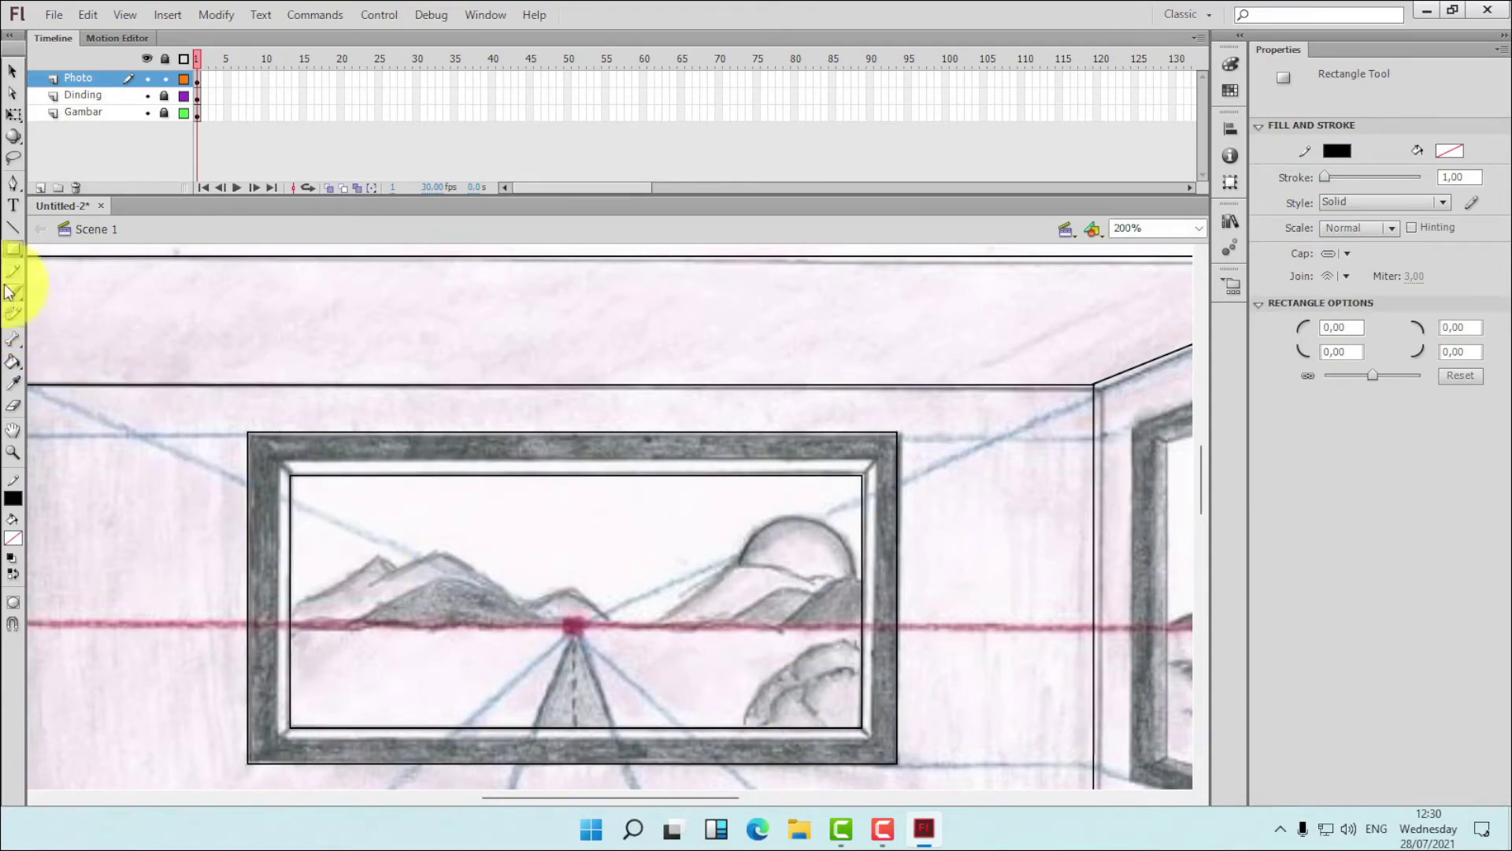
# - Draw another unfilled rectangle along the inner edge of the dark frame, surrounding the landscape picture's border
pyautogui.click(12, 227)
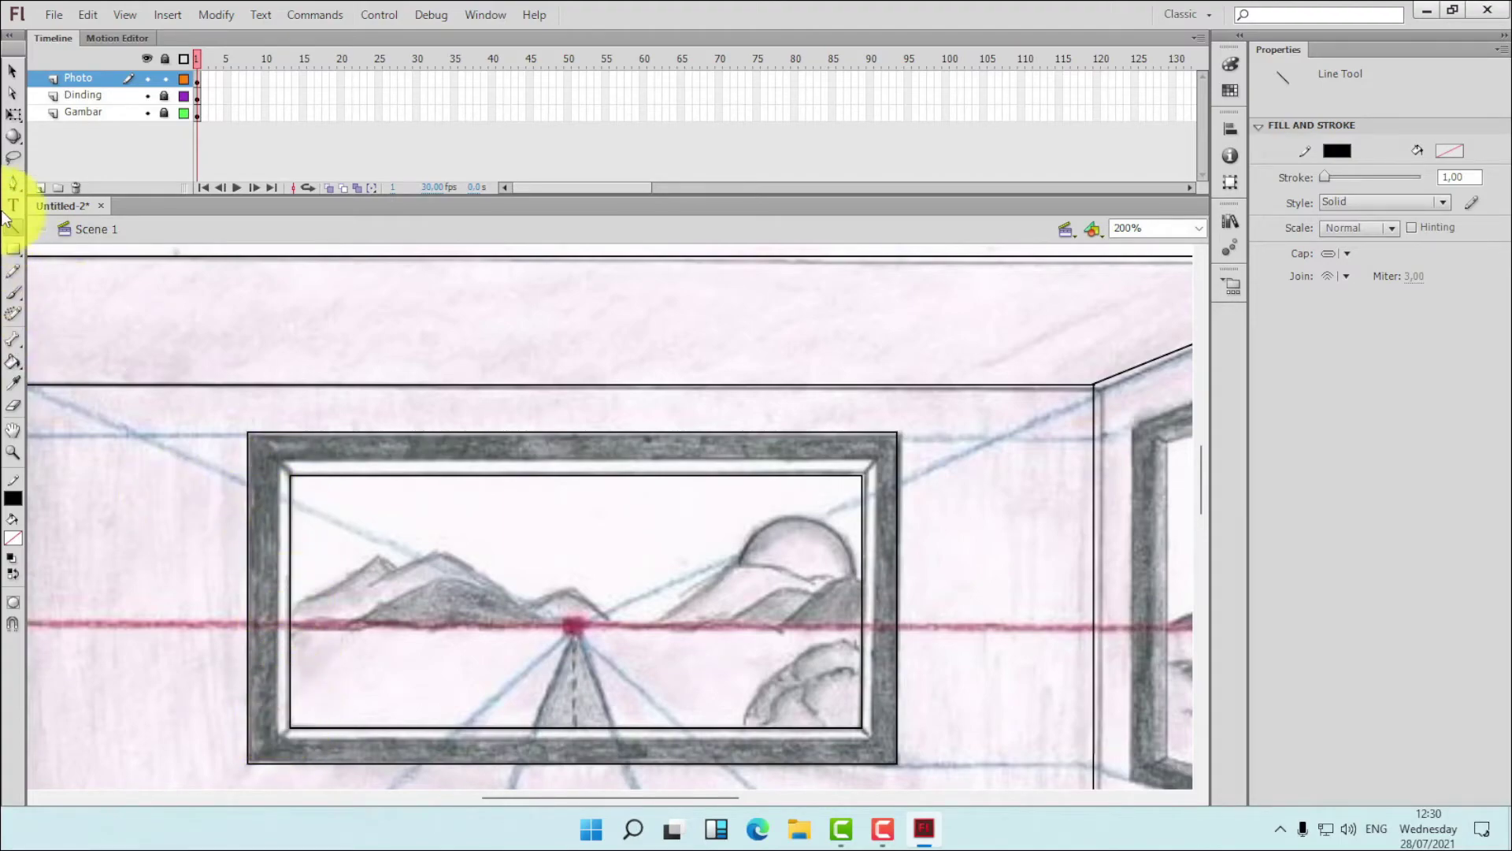
pyautogui.click(12, 248)
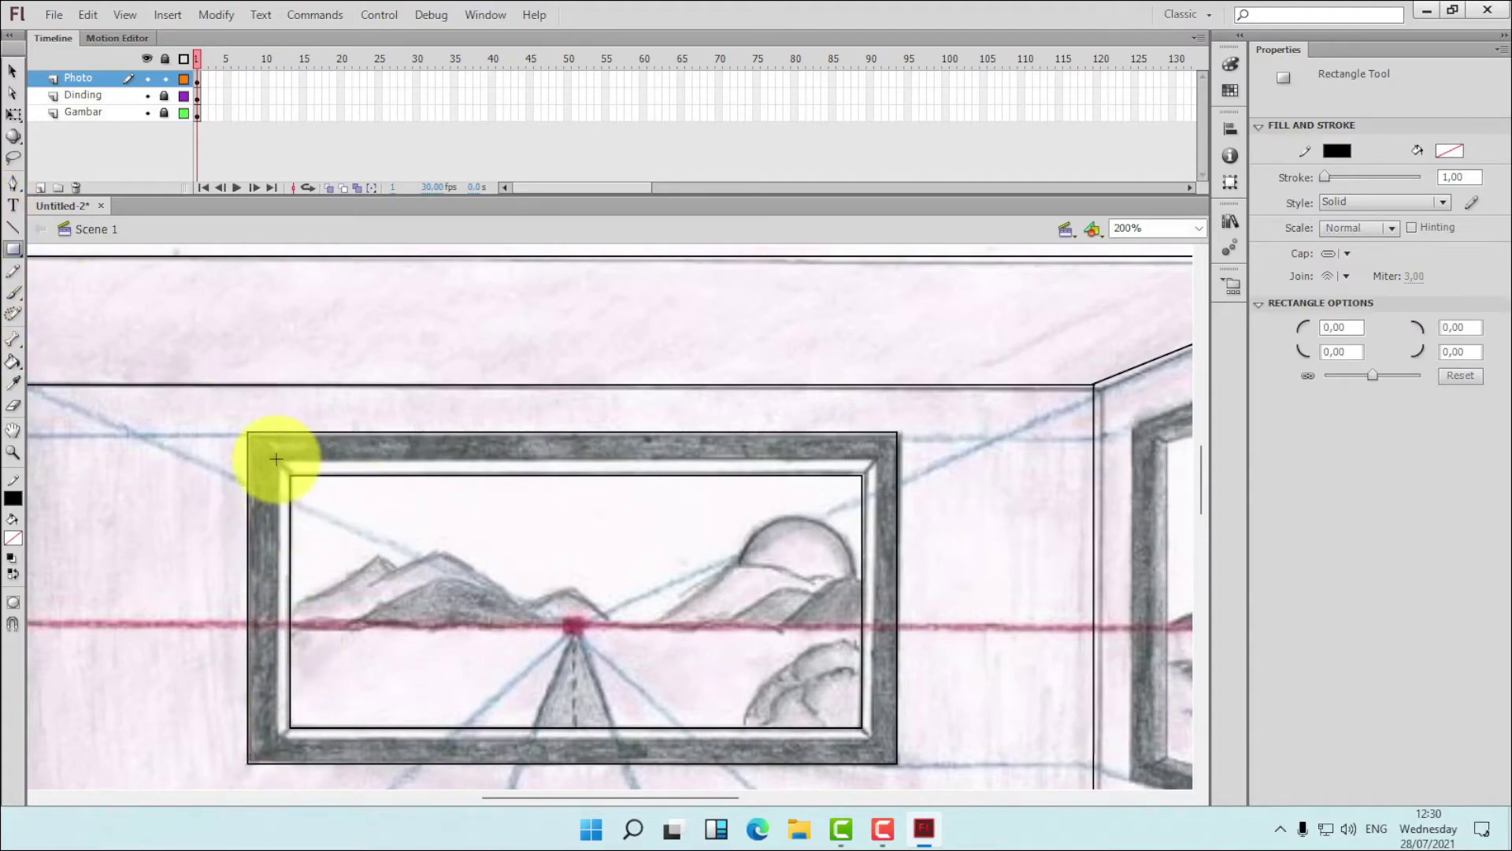
pyautogui.moveTo(276, 459); pyautogui.dragTo(873, 734)
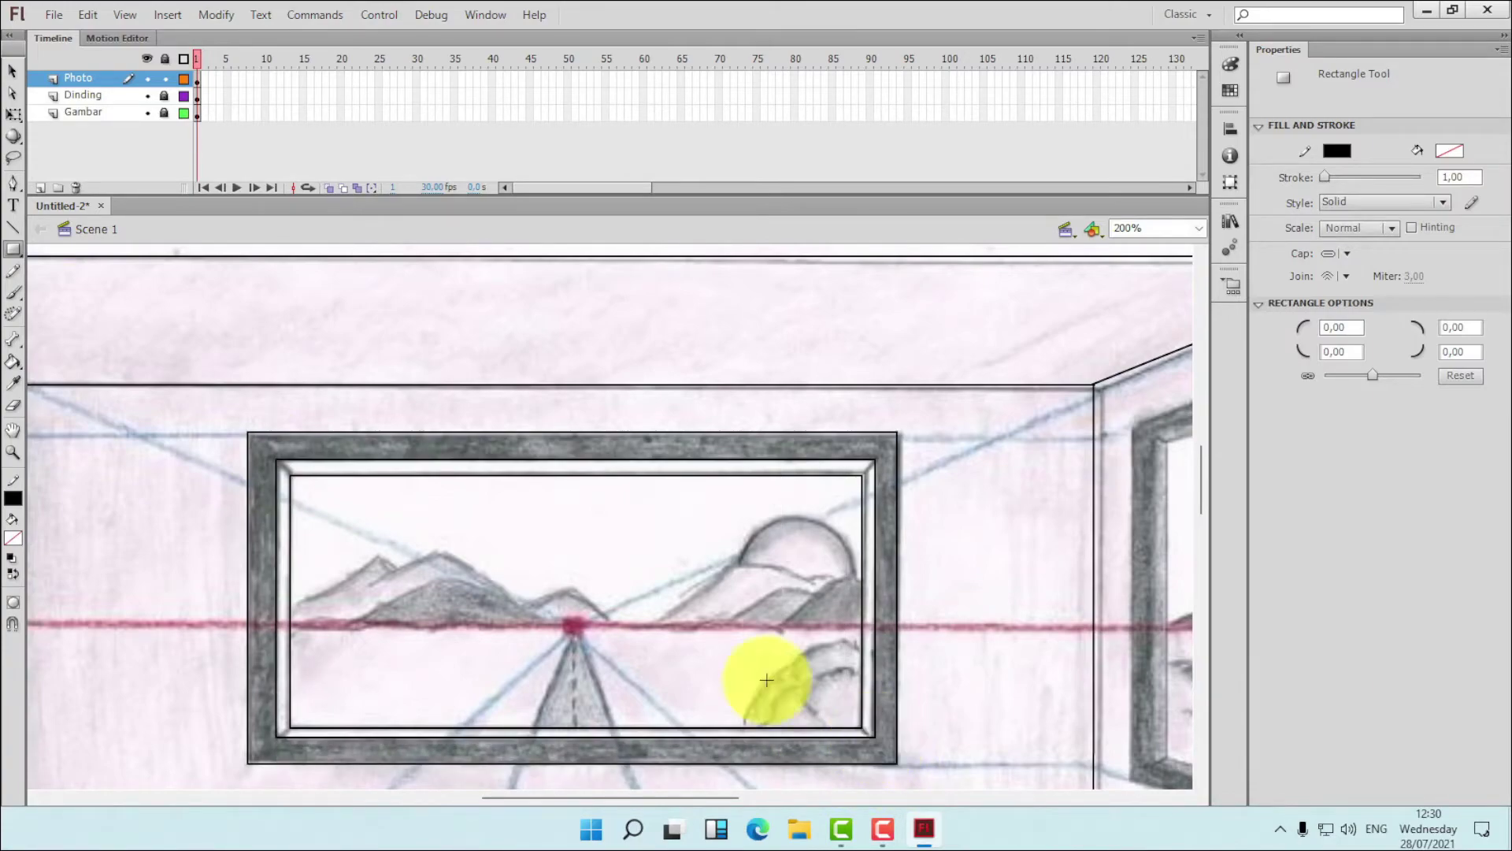
# - Draw short diagonal lines joining the two inner rectangles' corners on the back-wall picture frame with the Line tool
pyautogui.click(14, 226)
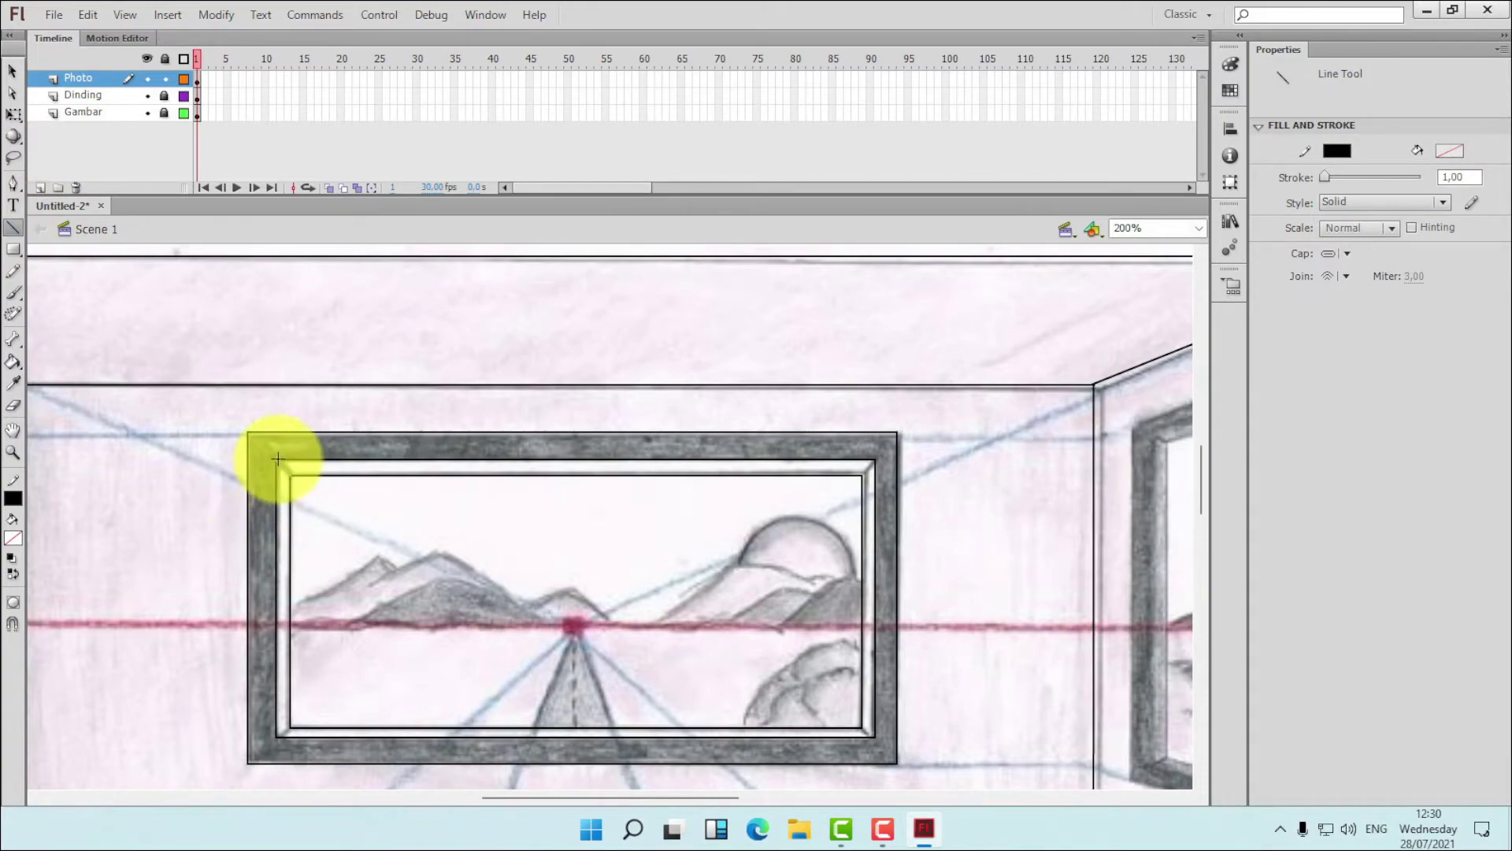
pyautogui.moveTo(277, 459); pyautogui.dragTo(289, 474)
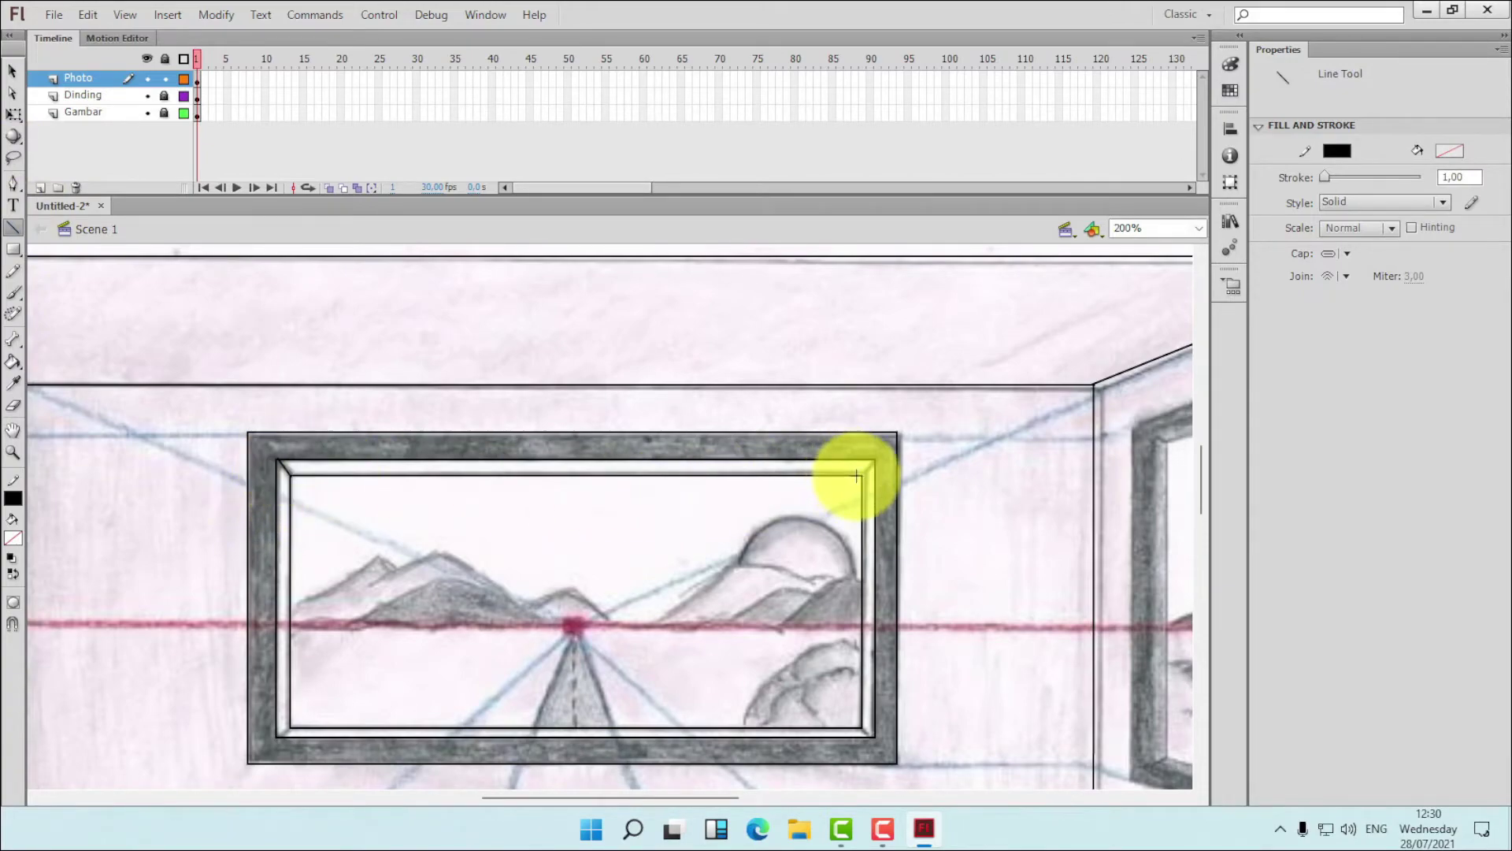
pyautogui.moveTo(873, 461); pyautogui.dragTo(863, 474)
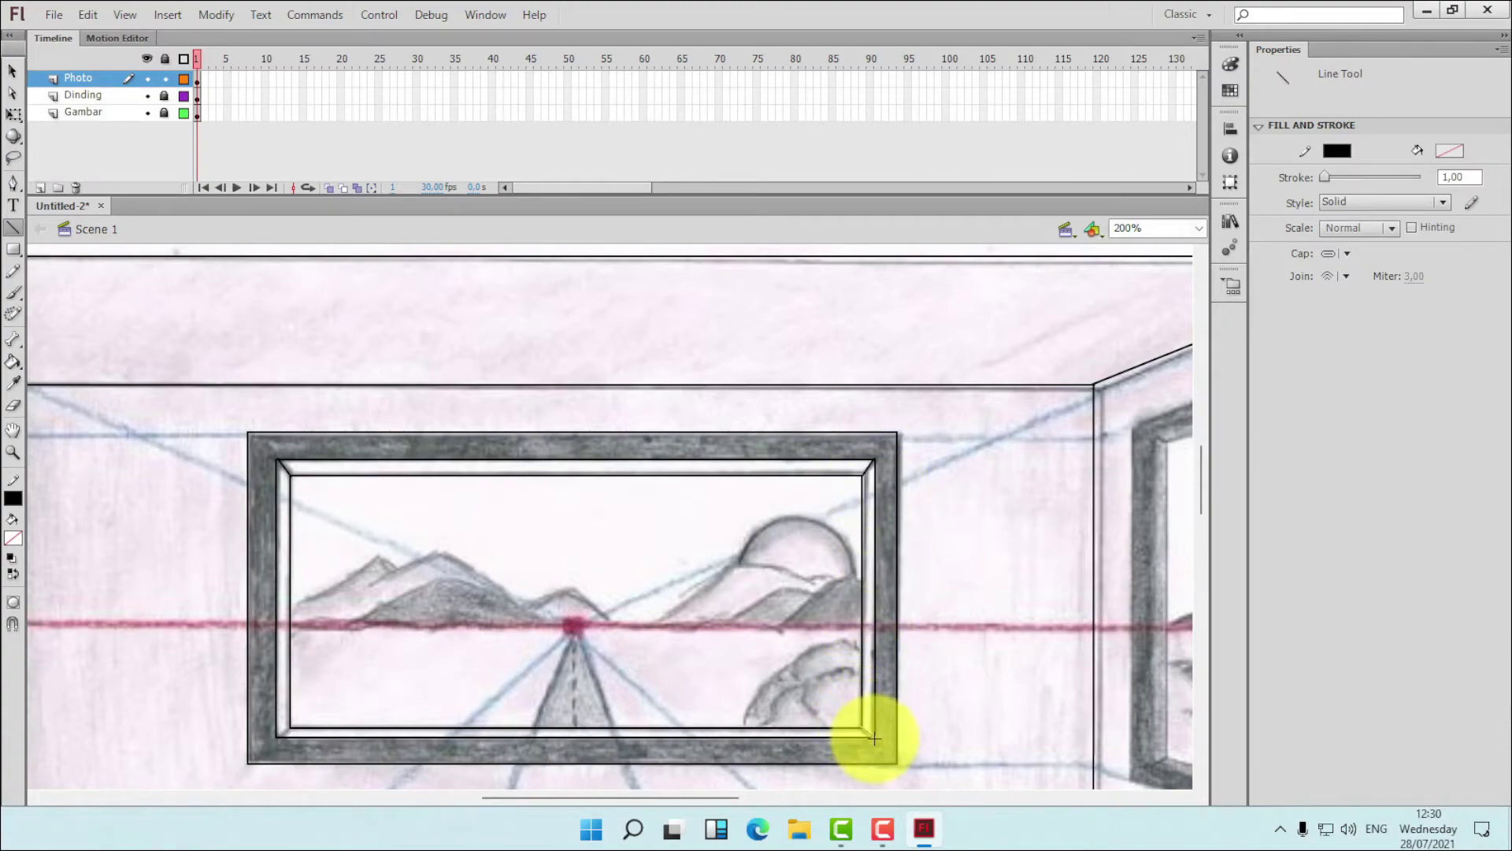
pyautogui.moveTo(860, 725); pyautogui.dragTo(874, 737)
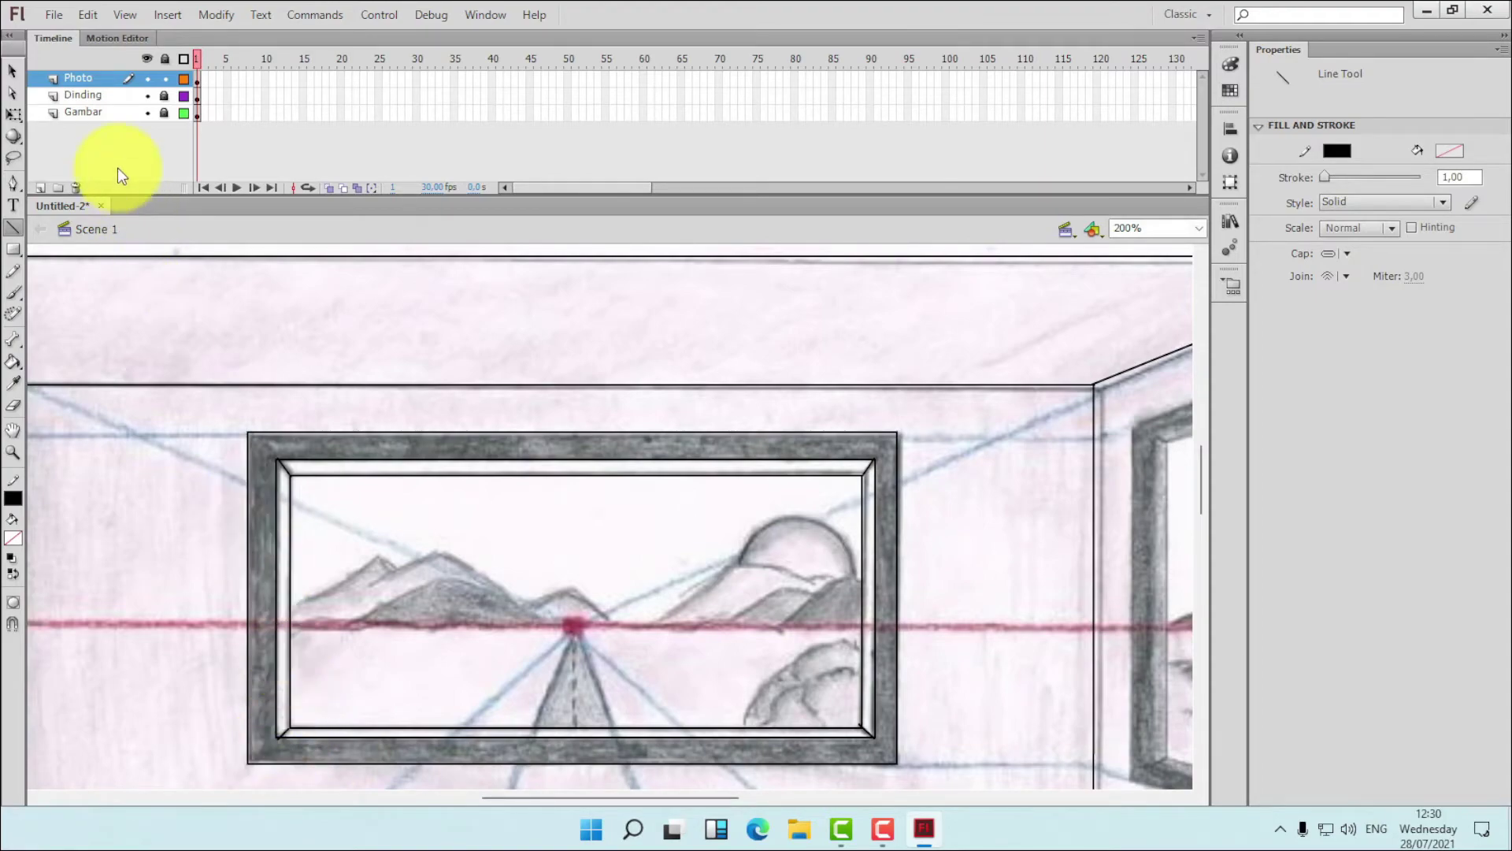
# - Hide the Gambar layer and delete the stray line end at the inner frame's lower-right corner and the misaligned lower-left diagonal
pyautogui.click(147, 112)
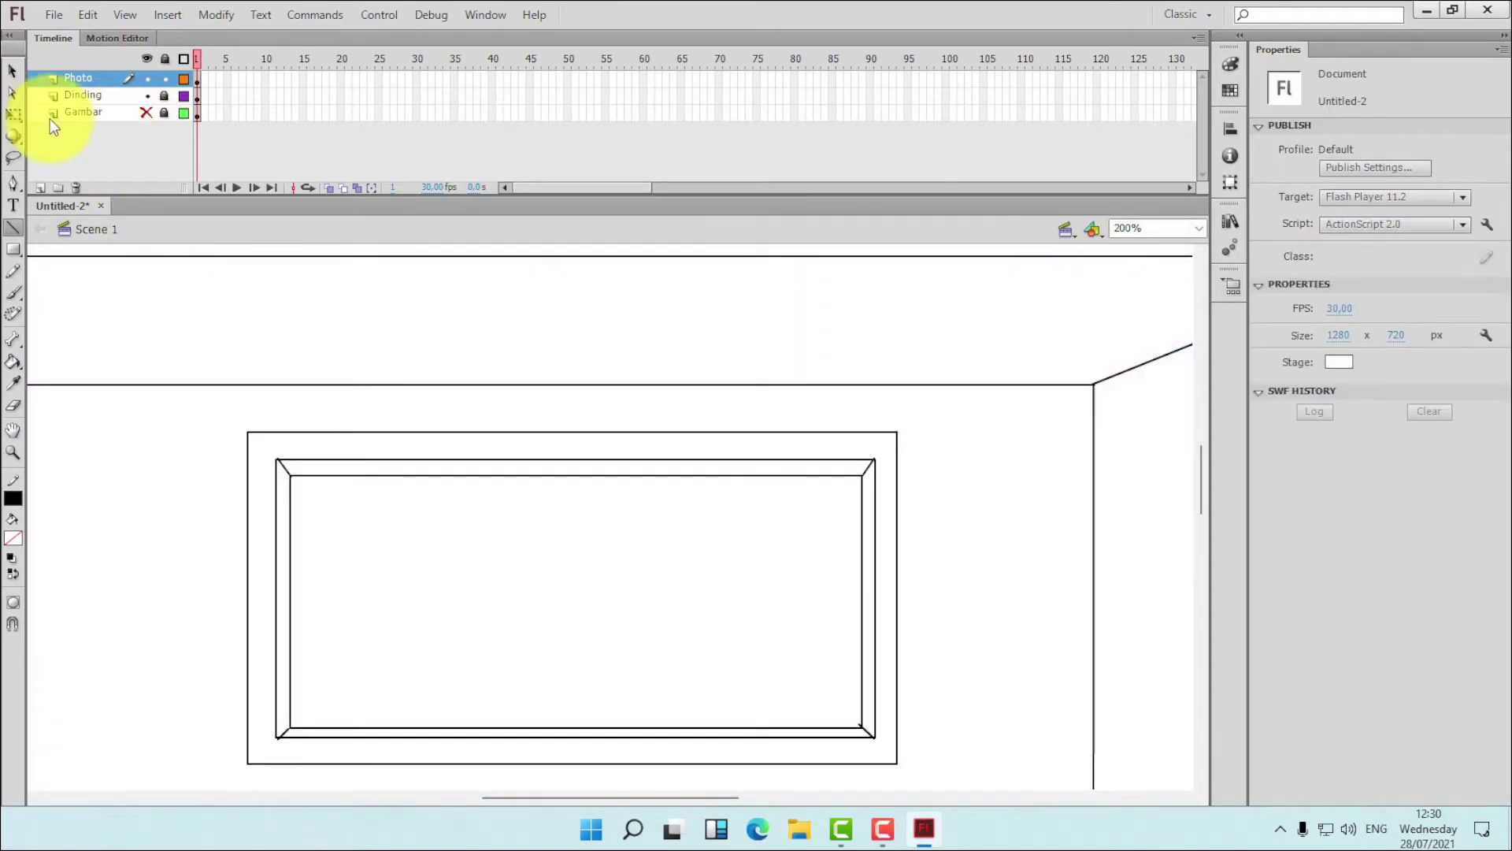
pyautogui.click(13, 73)
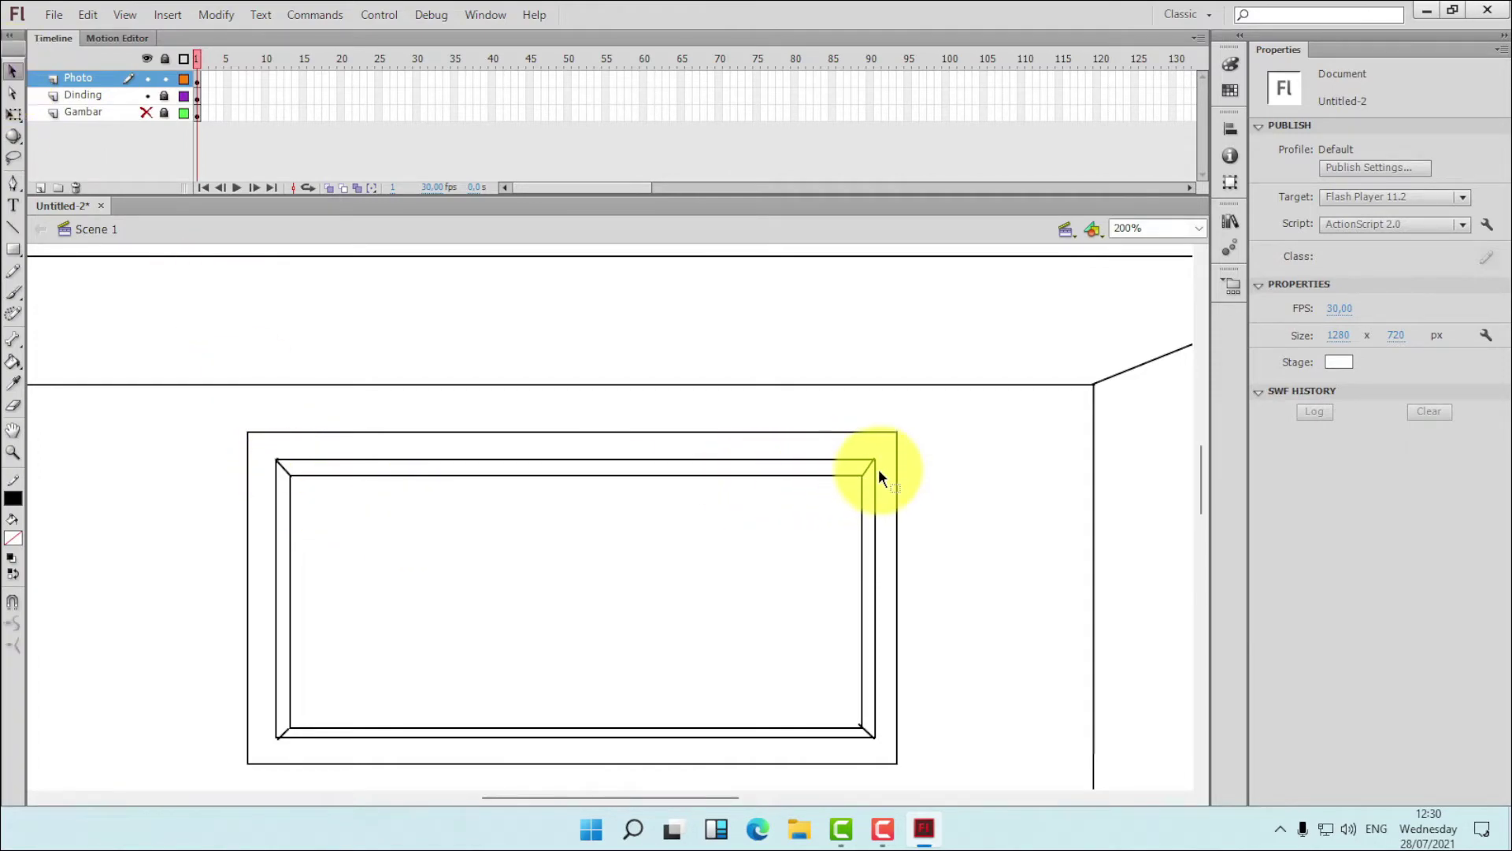
pyautogui.moveTo(873, 460); pyautogui.dragTo(876, 459)
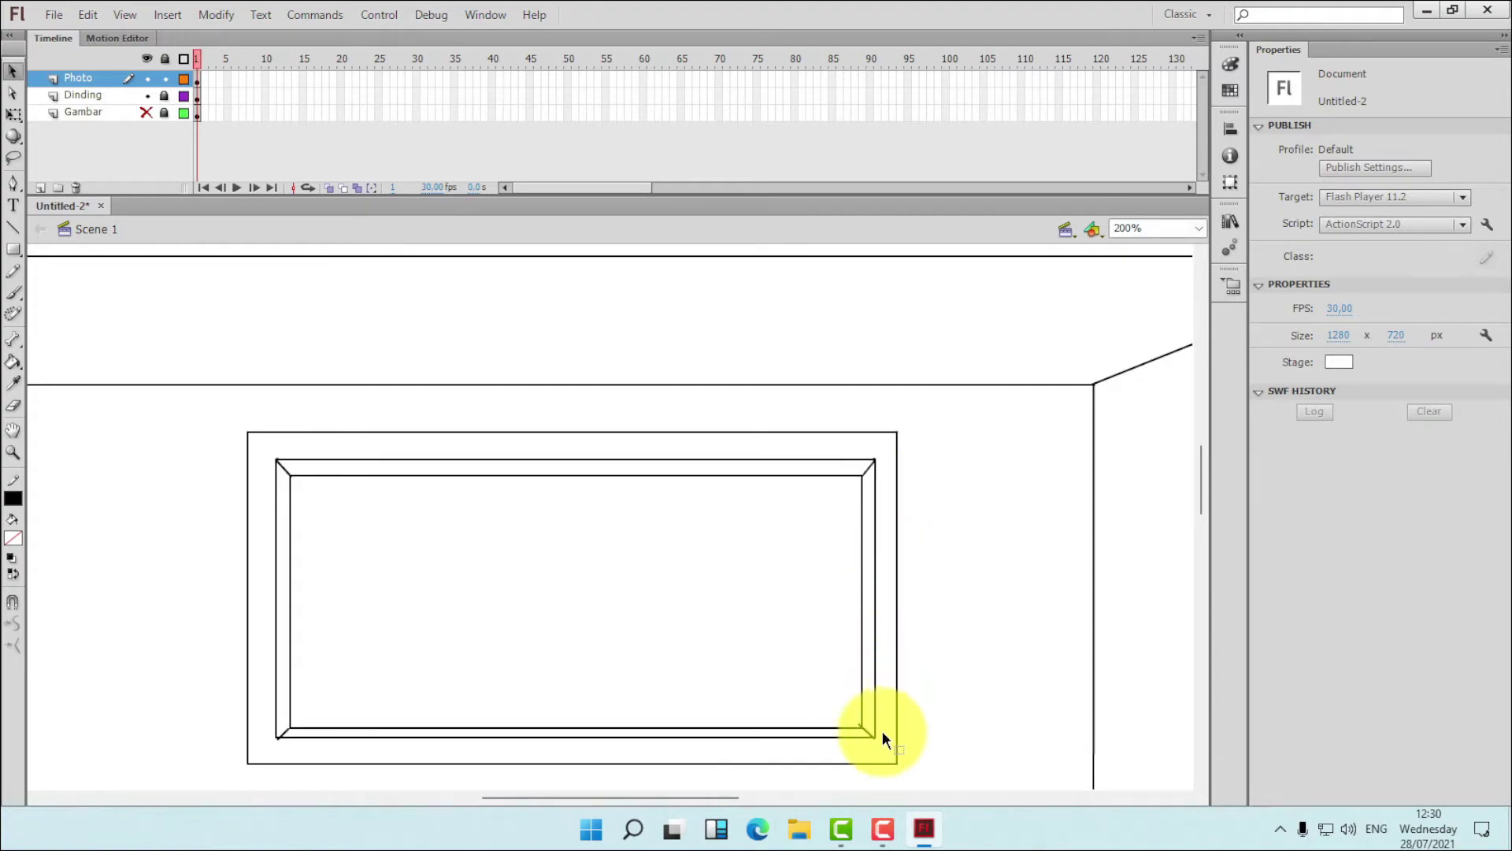
pyautogui.click(860, 726)
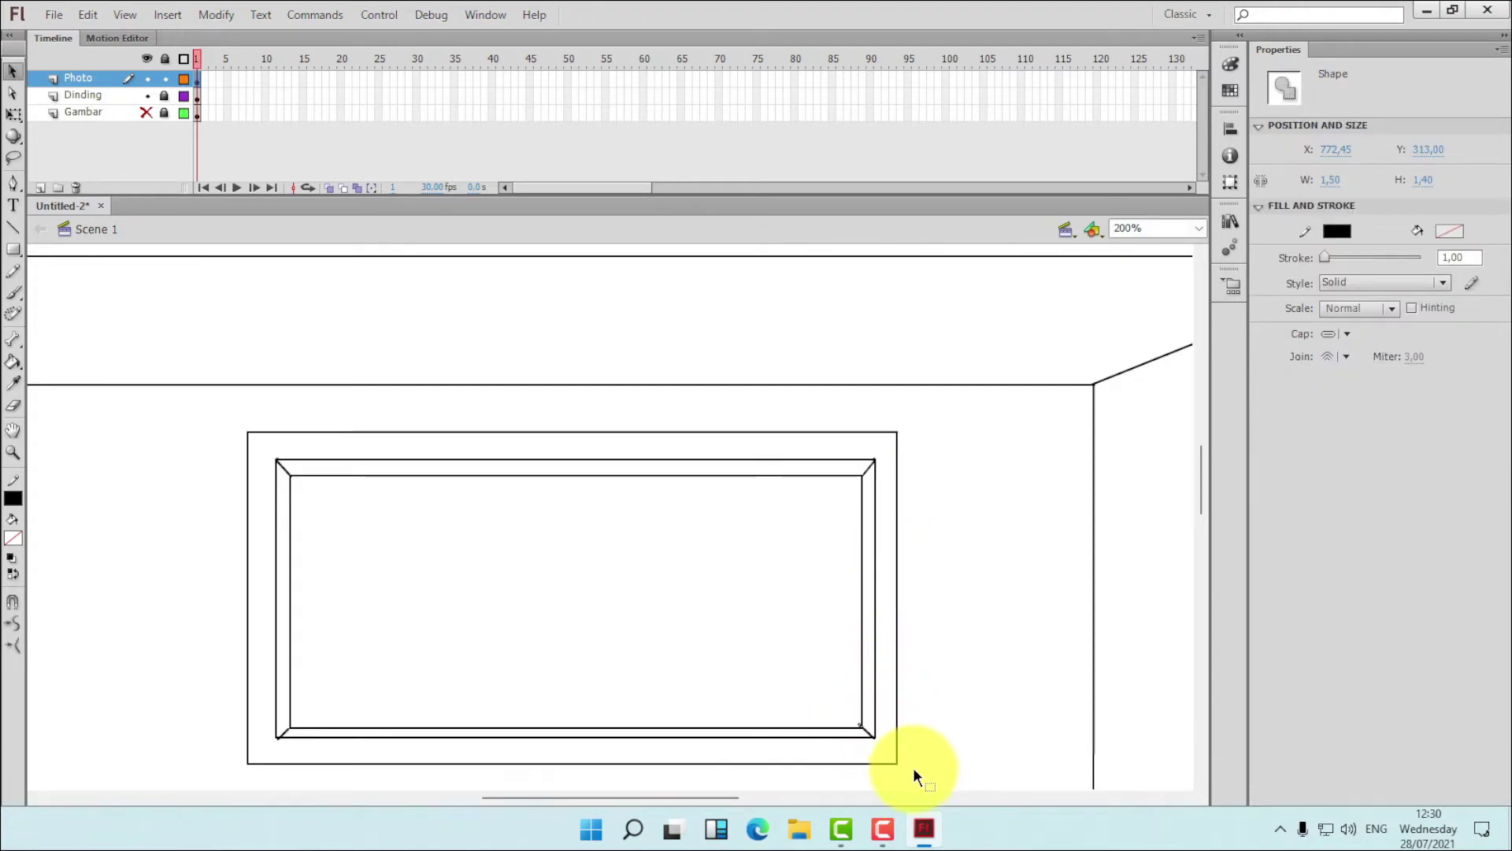
pyautogui.click(892, 769)
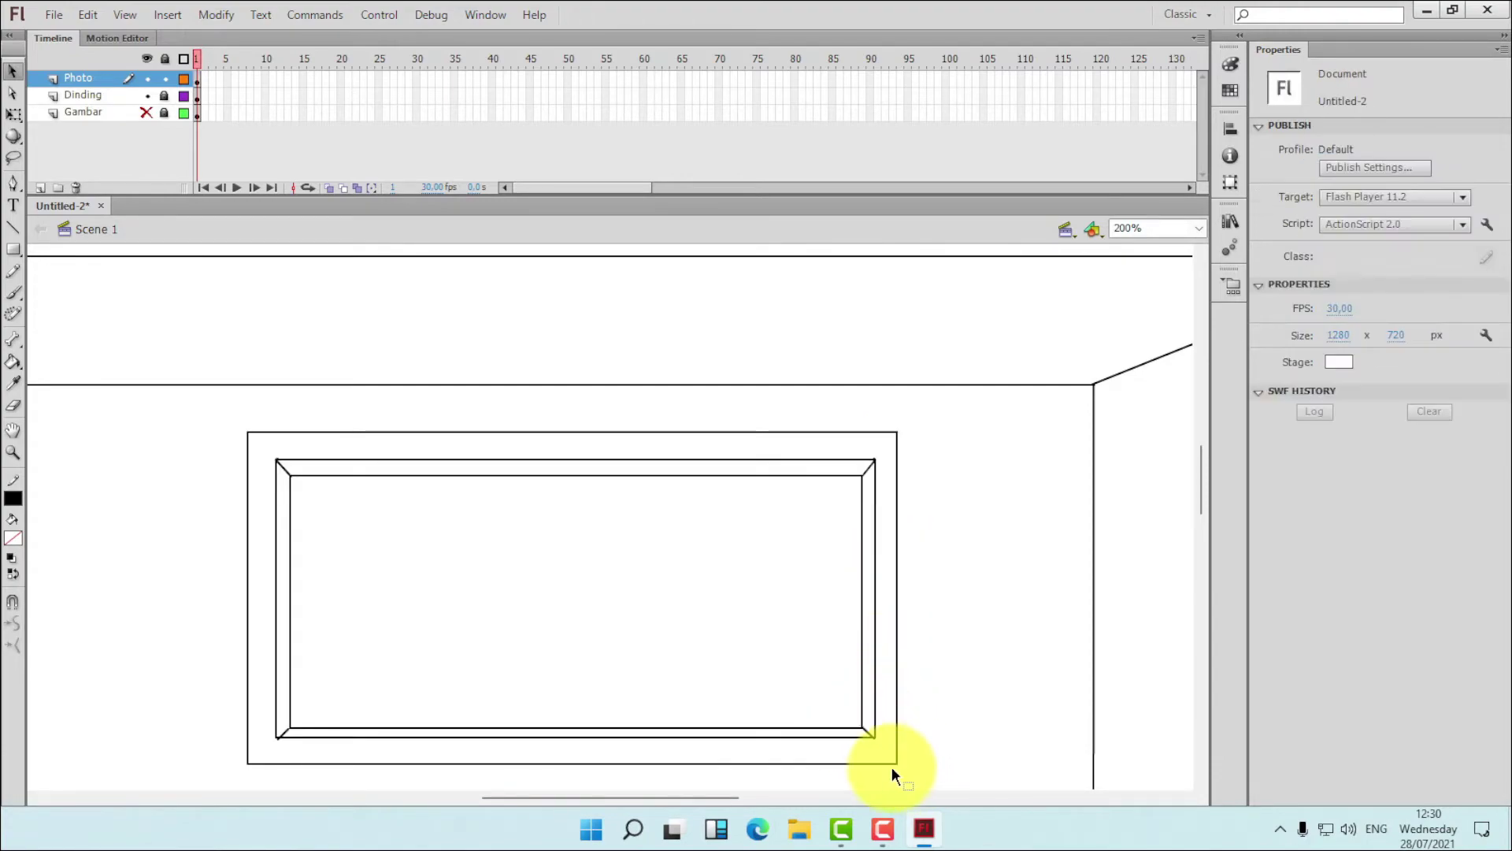
pyautogui.click(288, 739)
pyautogui.click(286, 759)
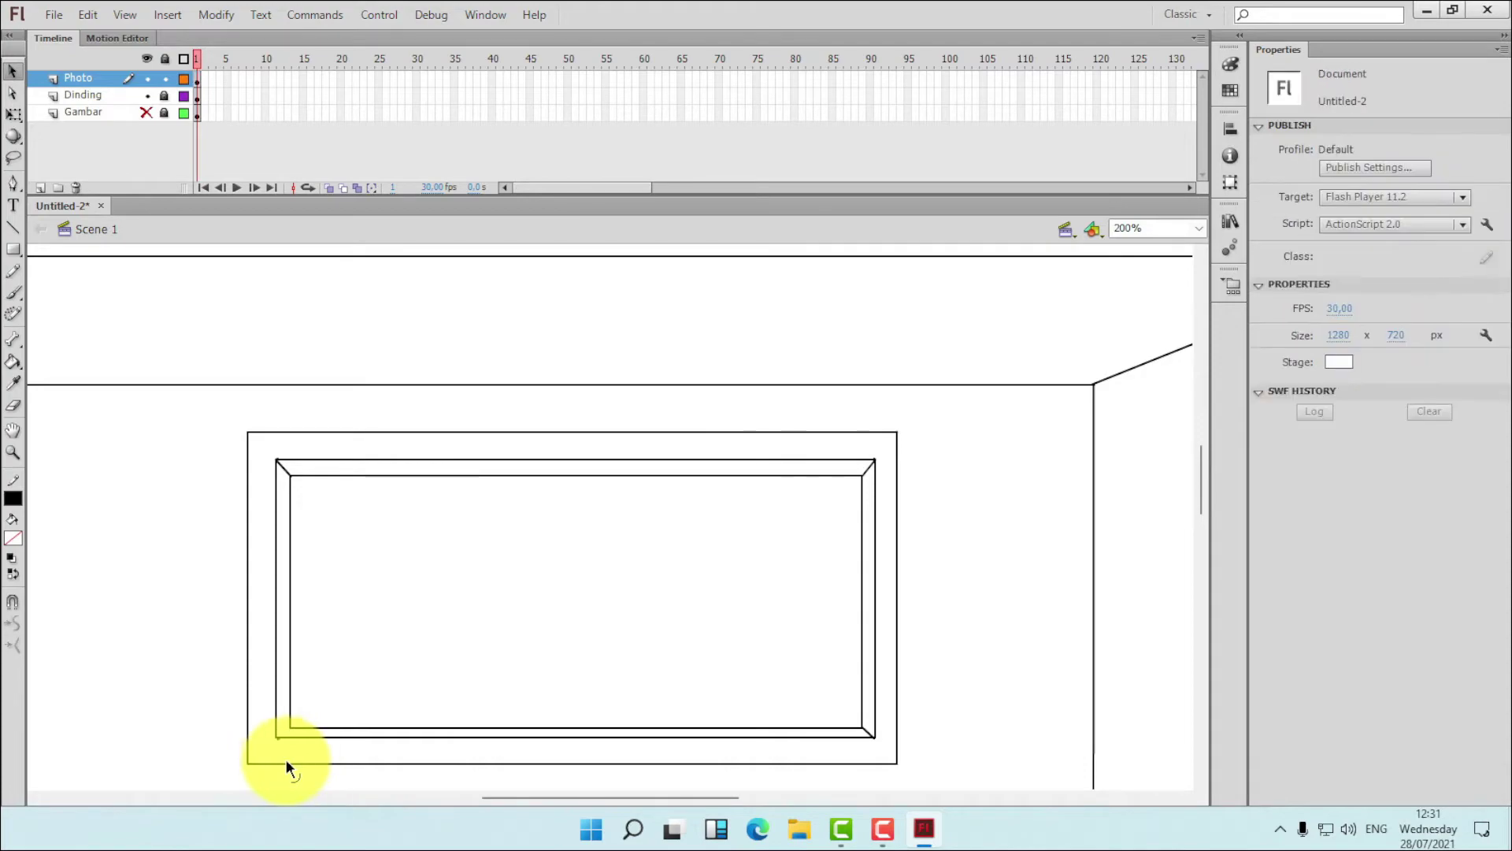
pyautogui.click(280, 738)
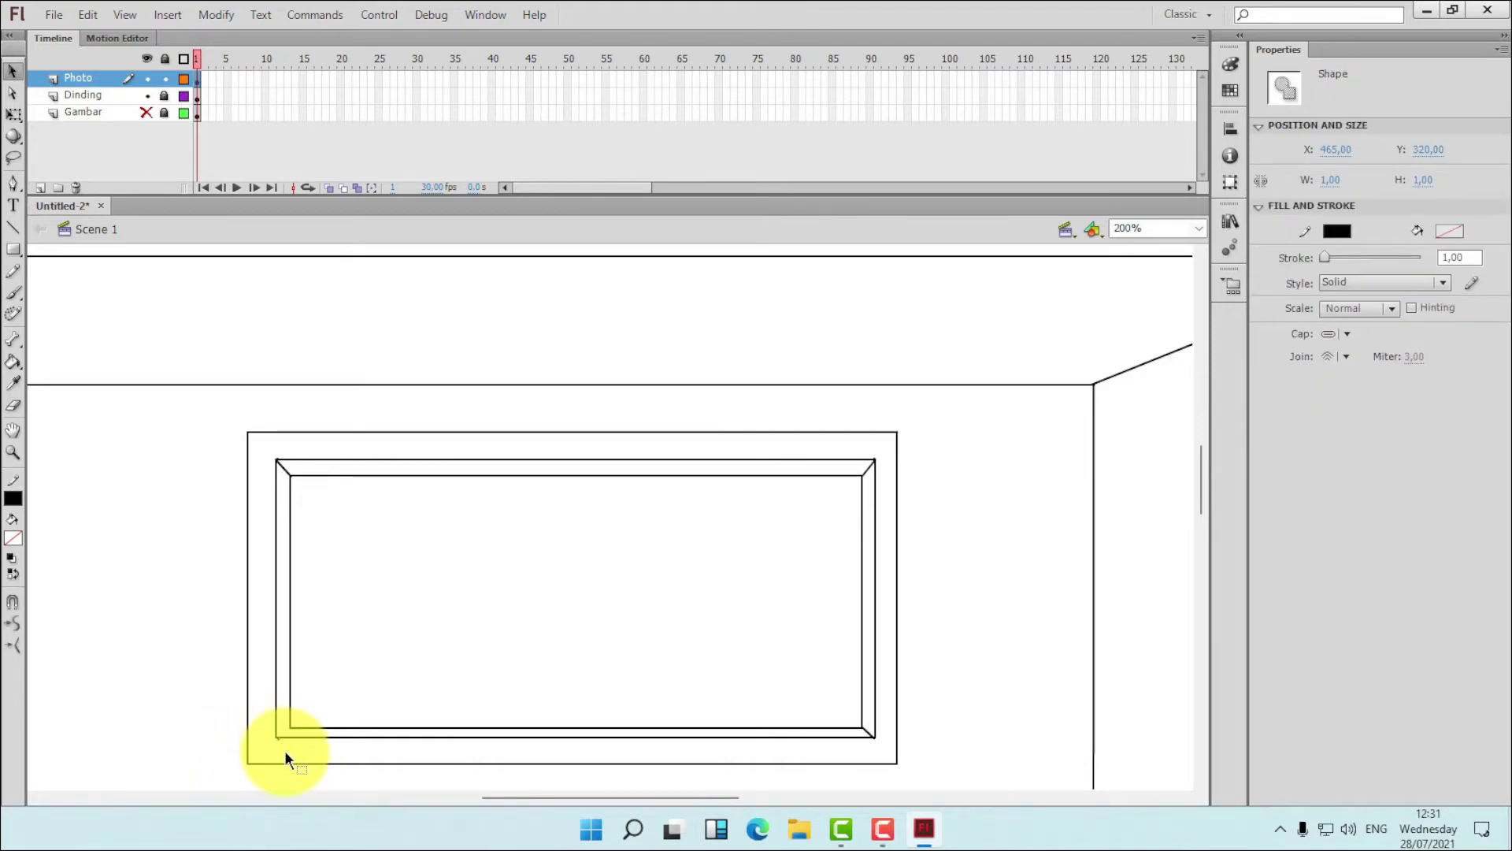
pyautogui.click(285, 752)
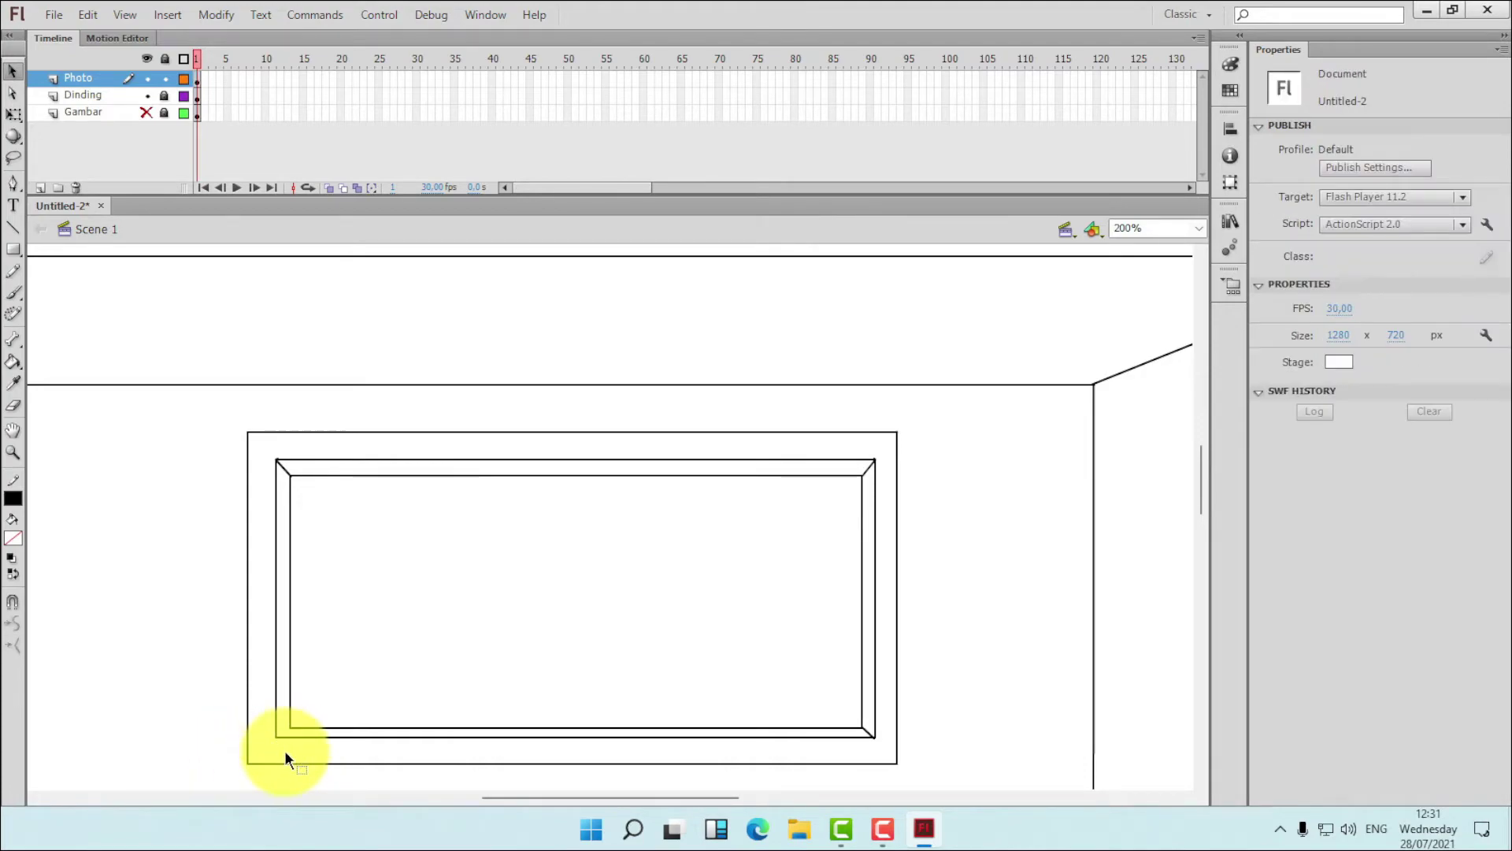
# - Redraw the diagonal between the two inner rectangles at the back-wall frame's lower-left corner
pyautogui.click(13, 227)
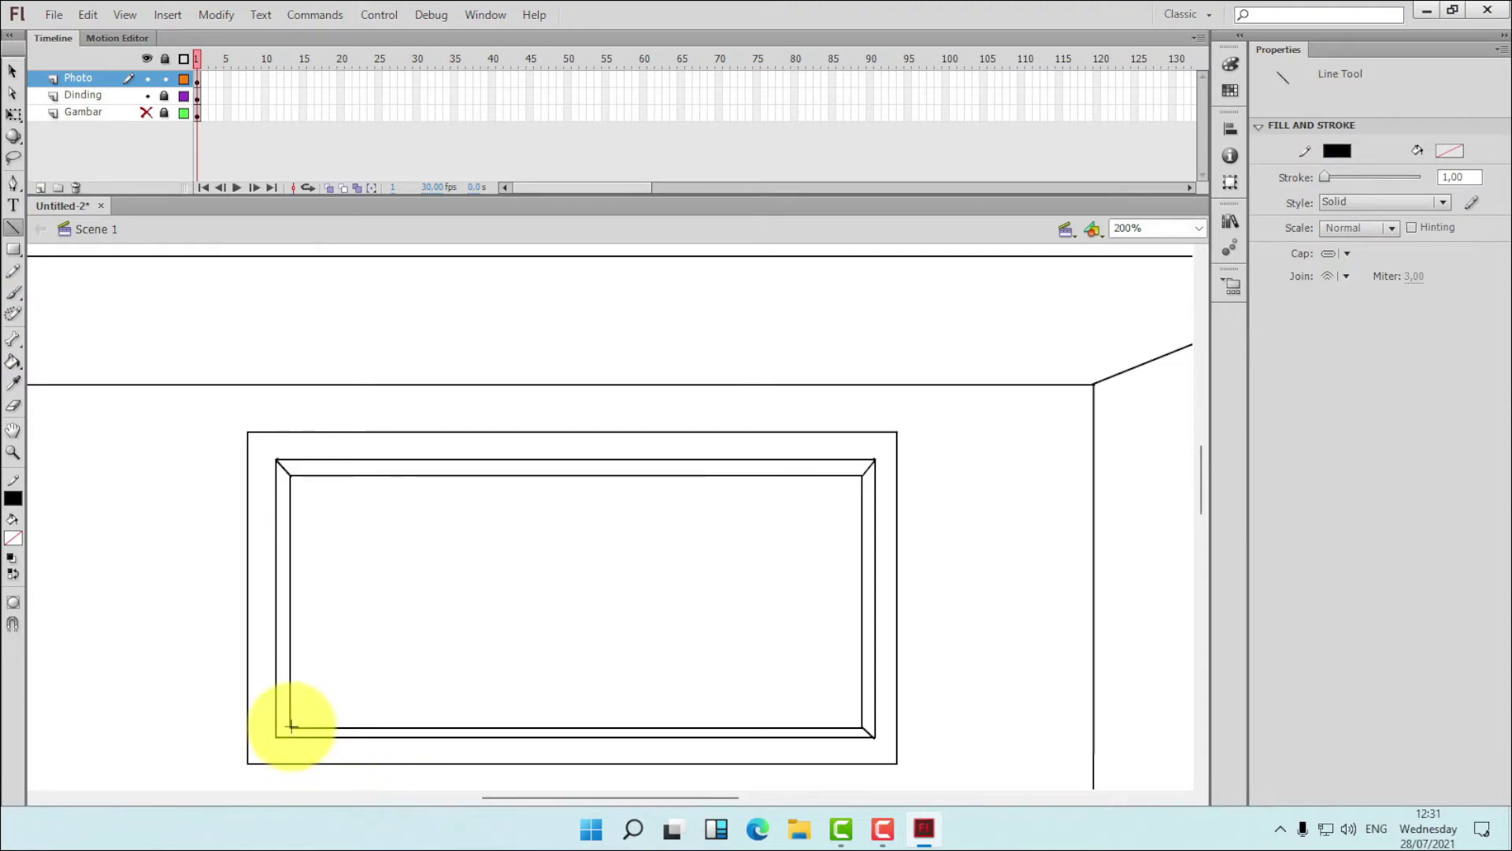
pyautogui.moveTo(291, 725); pyautogui.dragTo(275, 736)
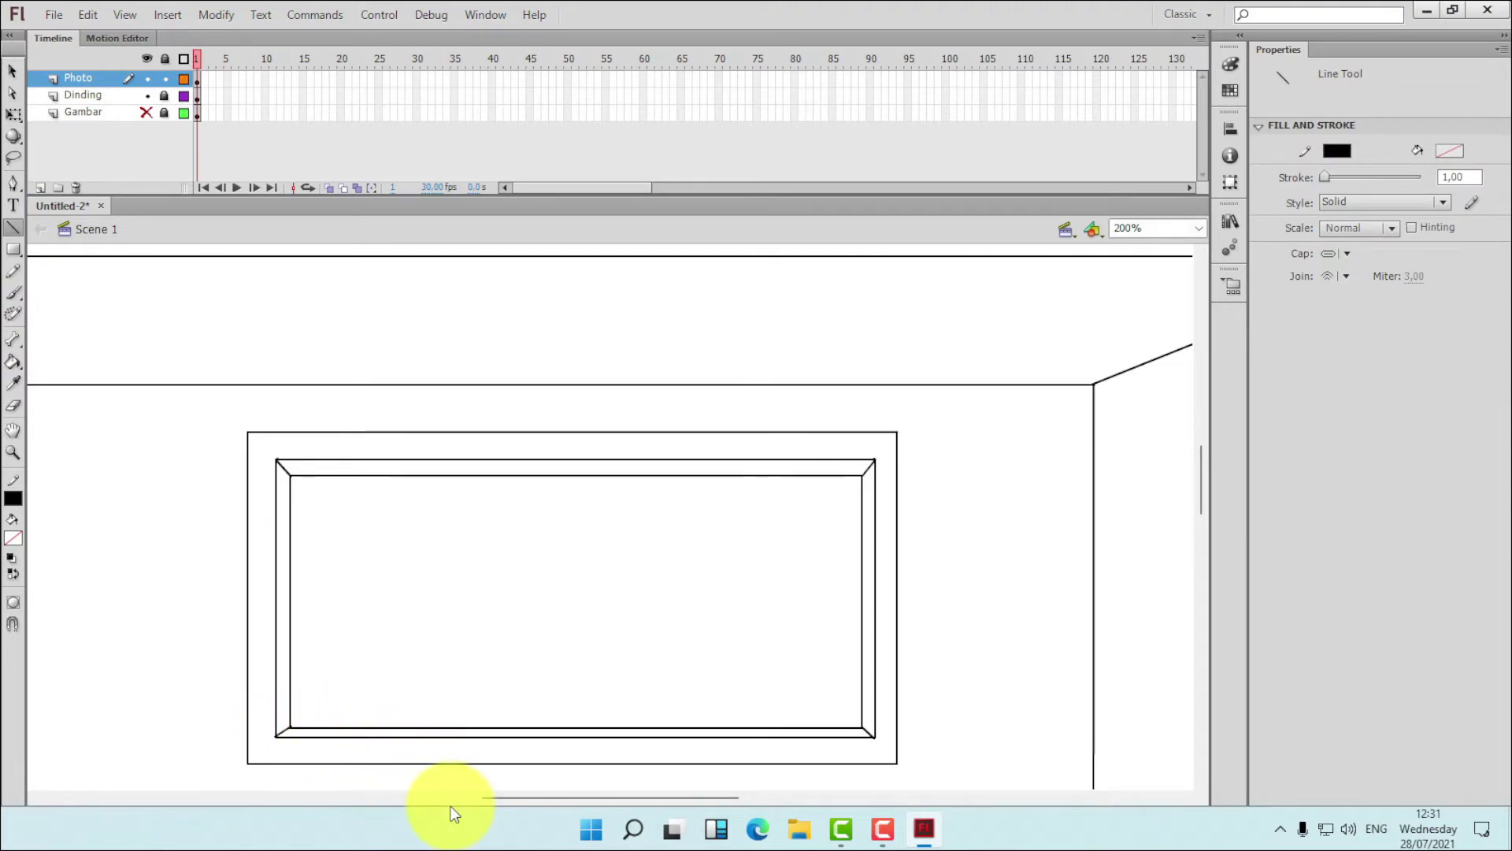
pyautogui.click(12, 71)
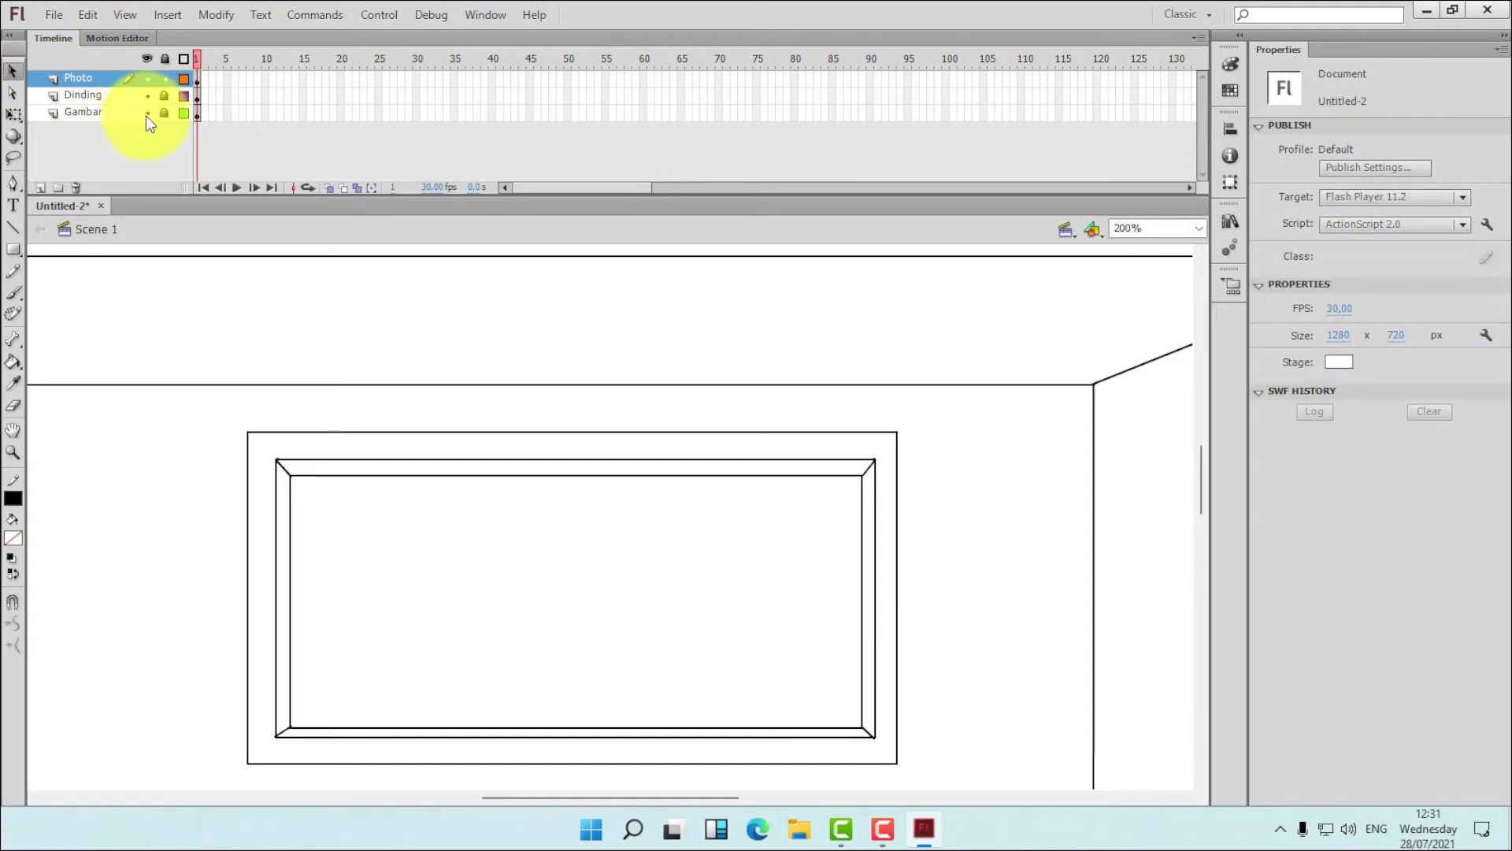
# - Show the Gambar layer again and draw an unfilled rectangle over the picture frame on the right wall
pyautogui.click(146, 112)
pyautogui.moveTo(659, 795); pyautogui.dragTo(797, 799)
pyautogui.moveTo(1199, 471); pyautogui.dragTo(1204, 480)
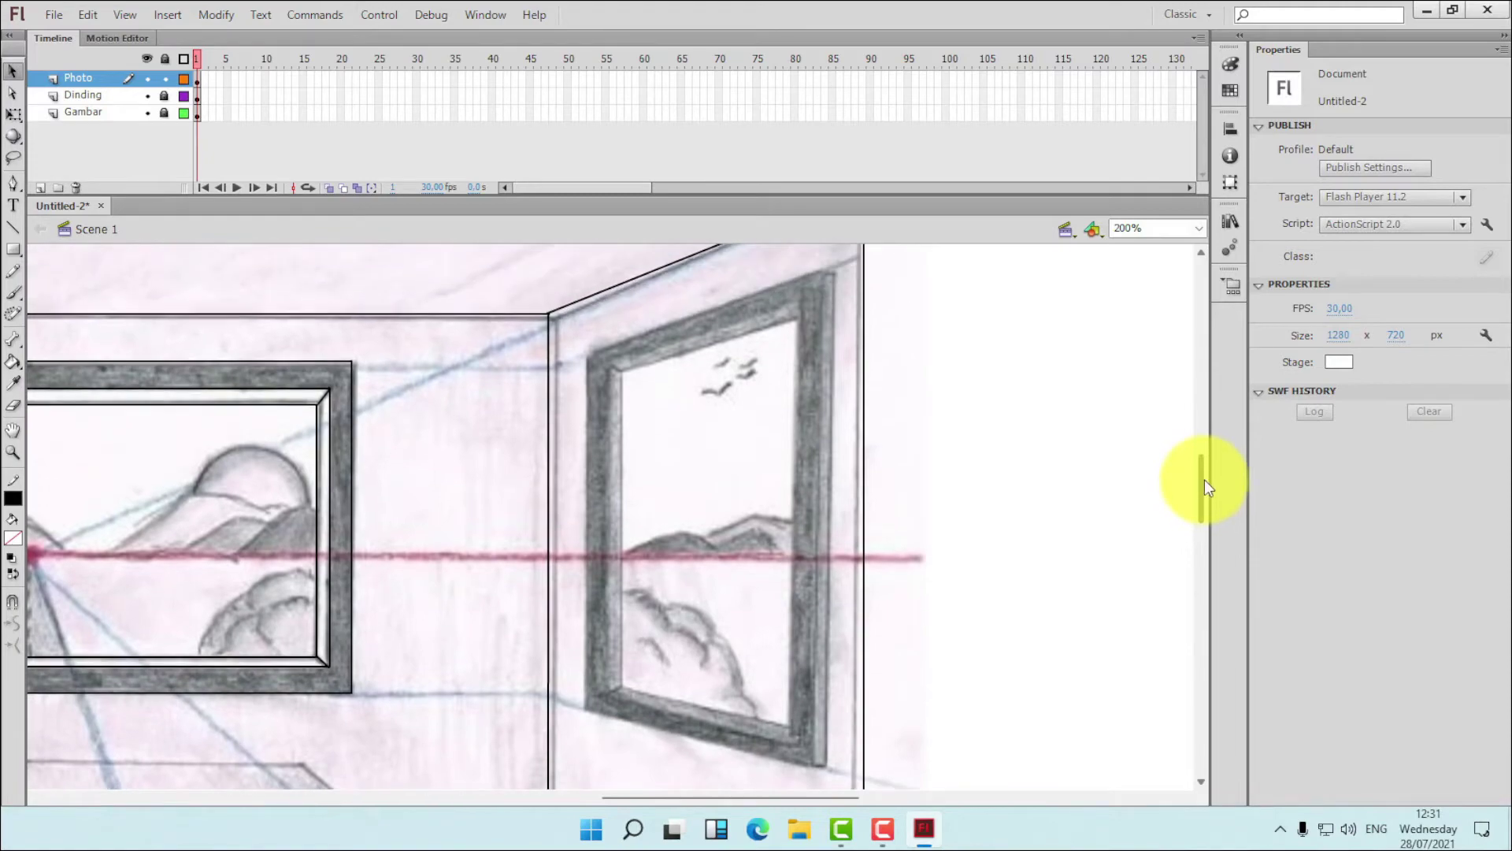
pyautogui.click(13, 226)
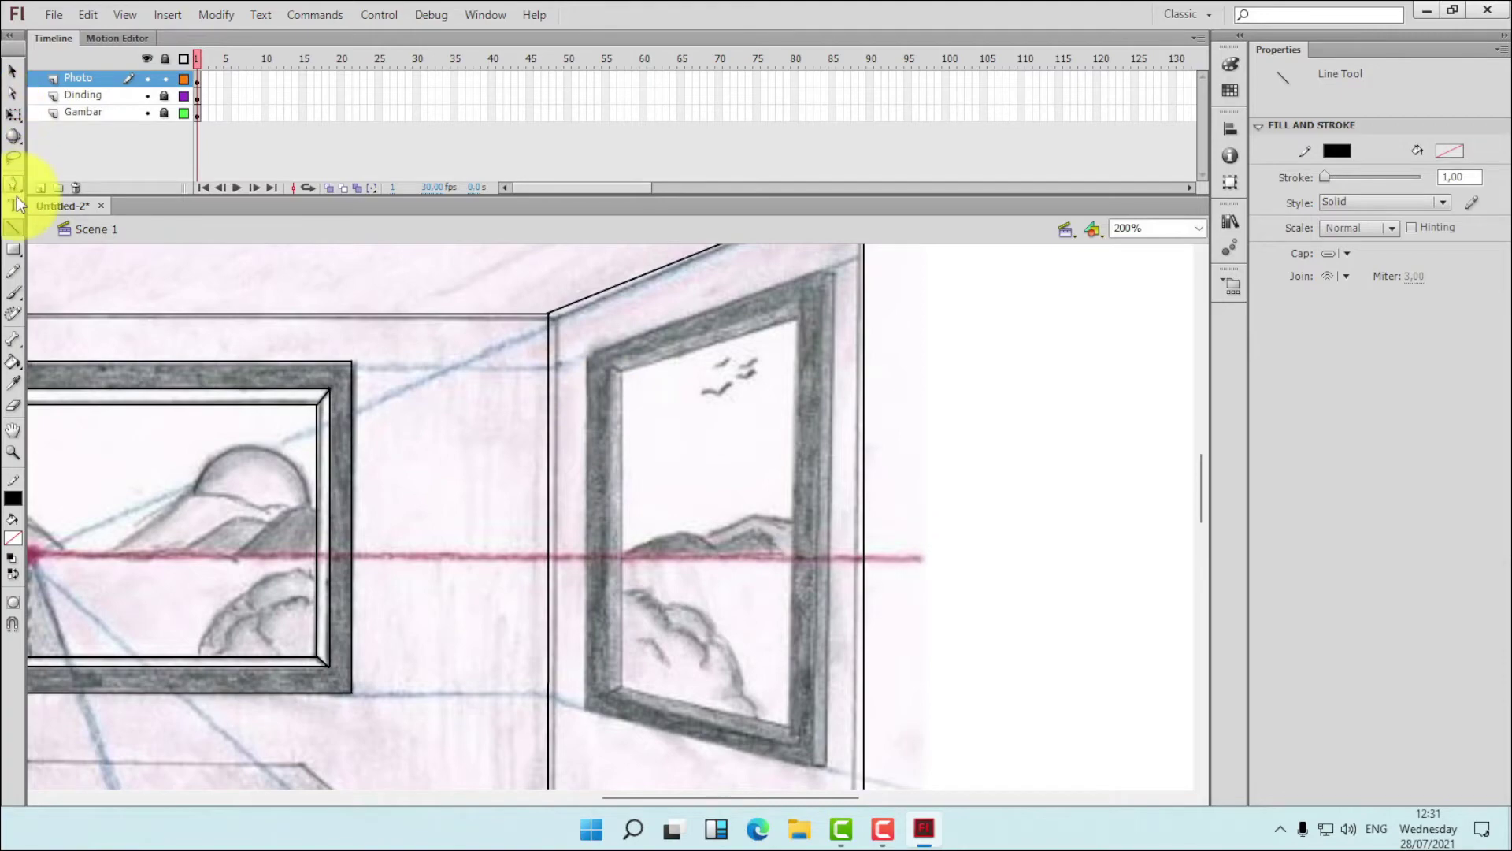
pyautogui.click(17, 249)
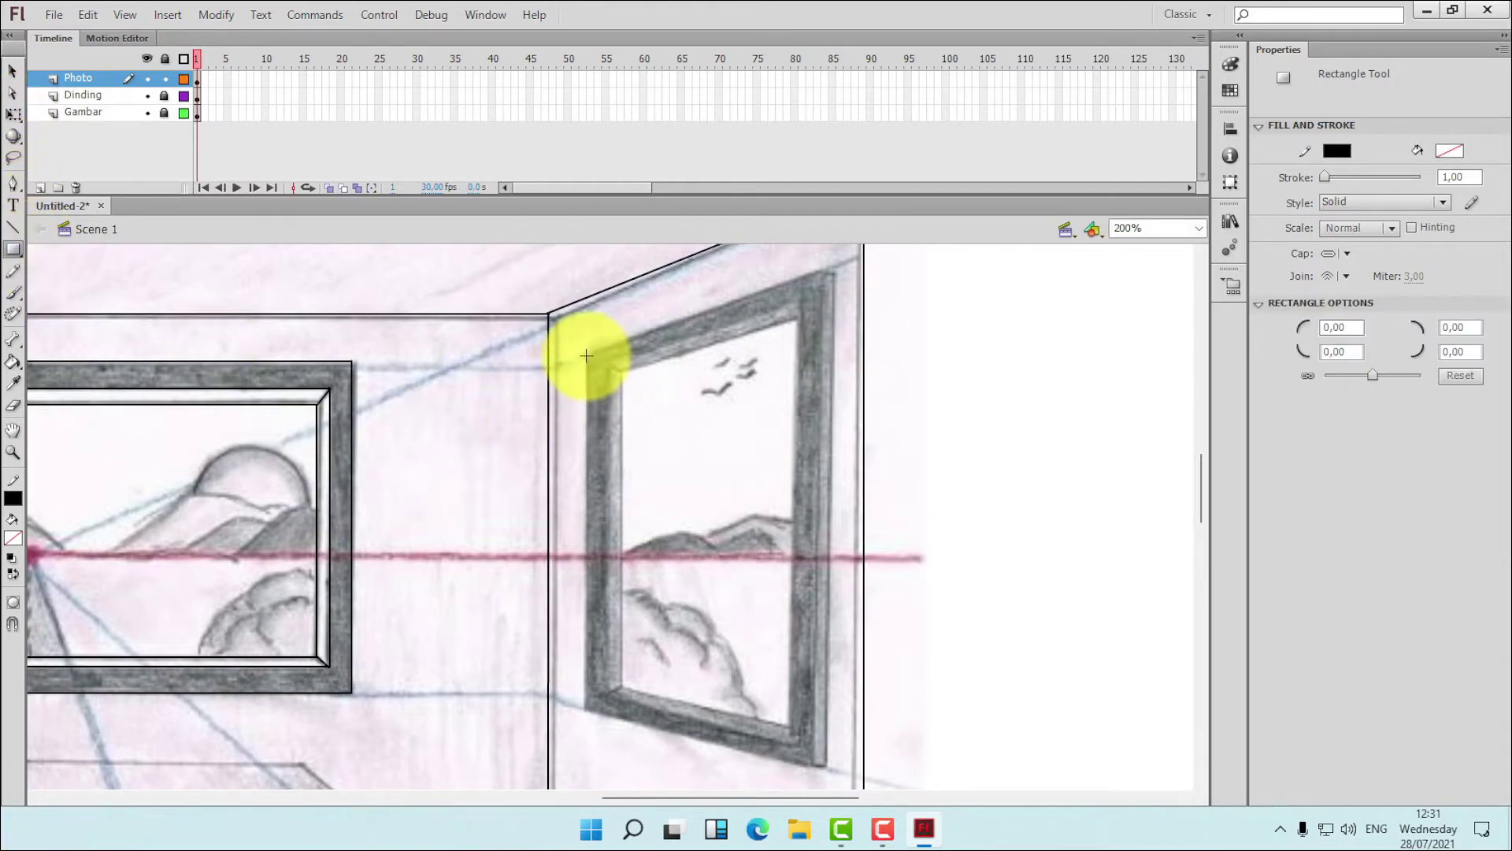
pyautogui.moveTo(586, 356); pyautogui.dragTo(829, 707)
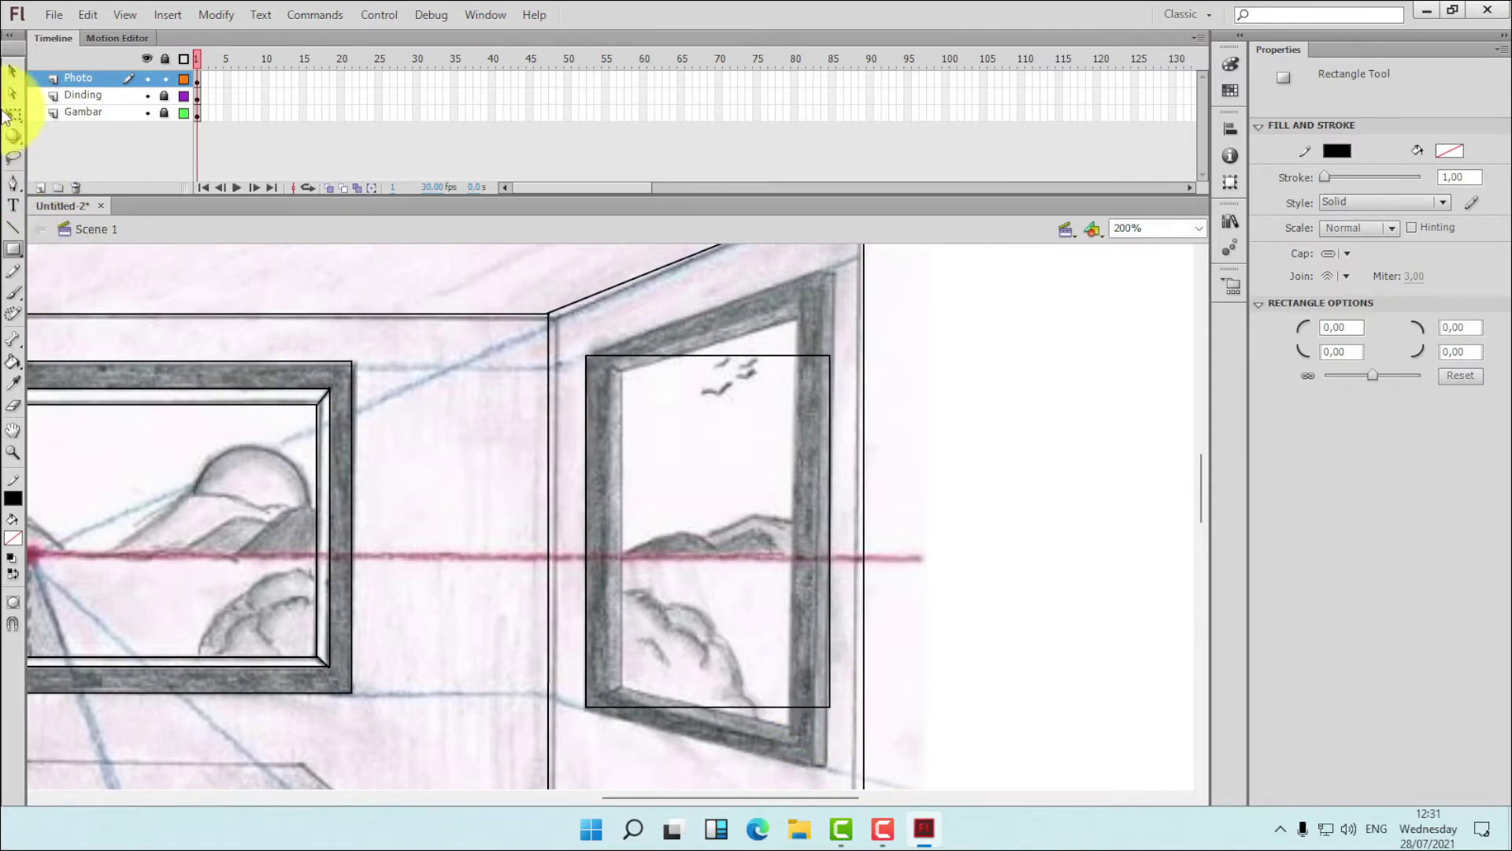
# - Move the rectangle's two right corners onto the sketched frame's corners so its outline follows the perspective
pyautogui.click(12, 71)
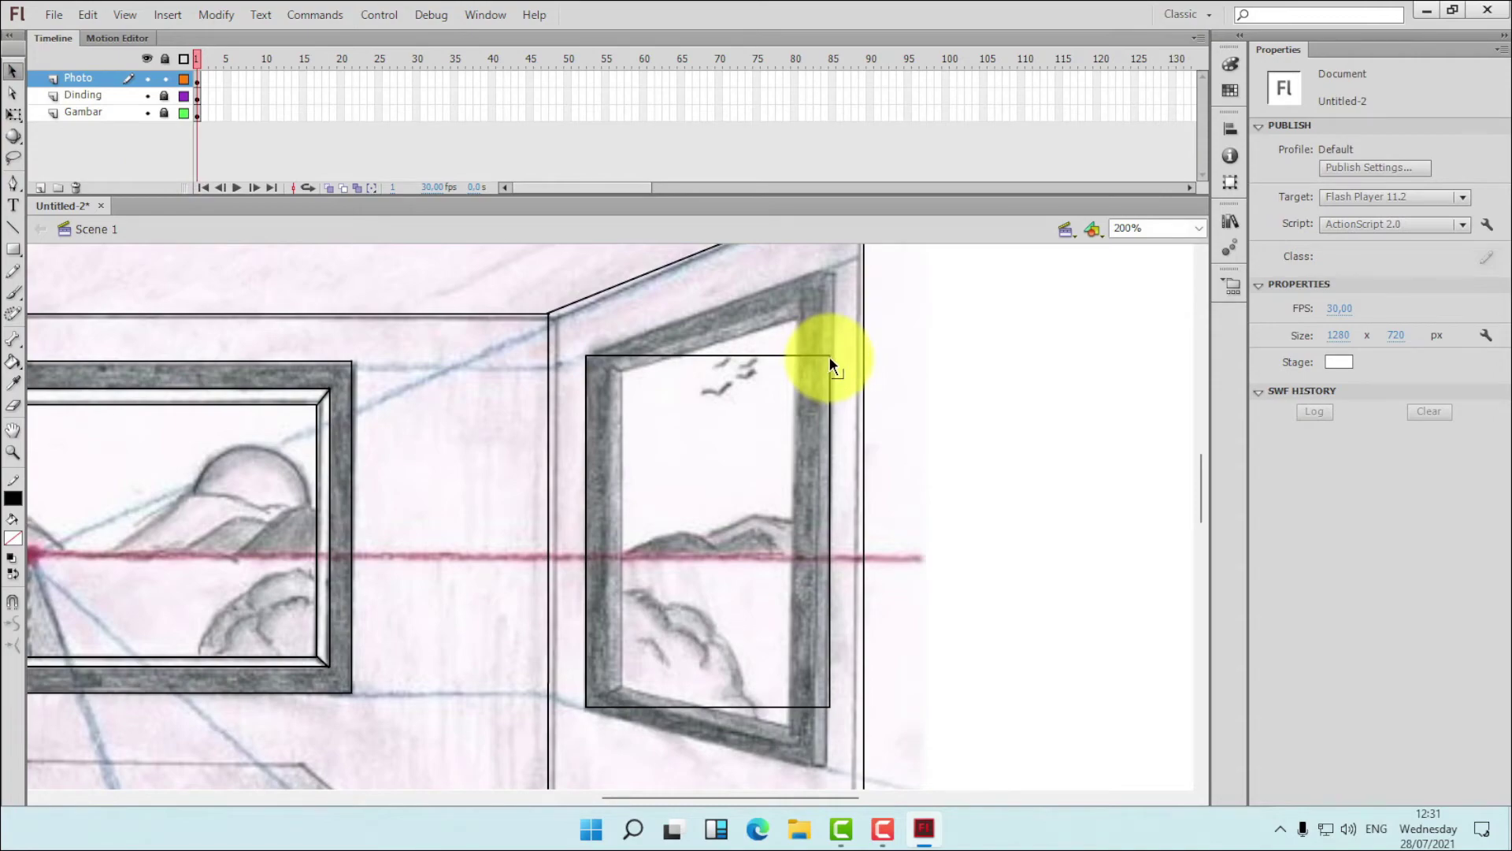
pyautogui.moveTo(830, 356); pyautogui.dragTo(819, 269)
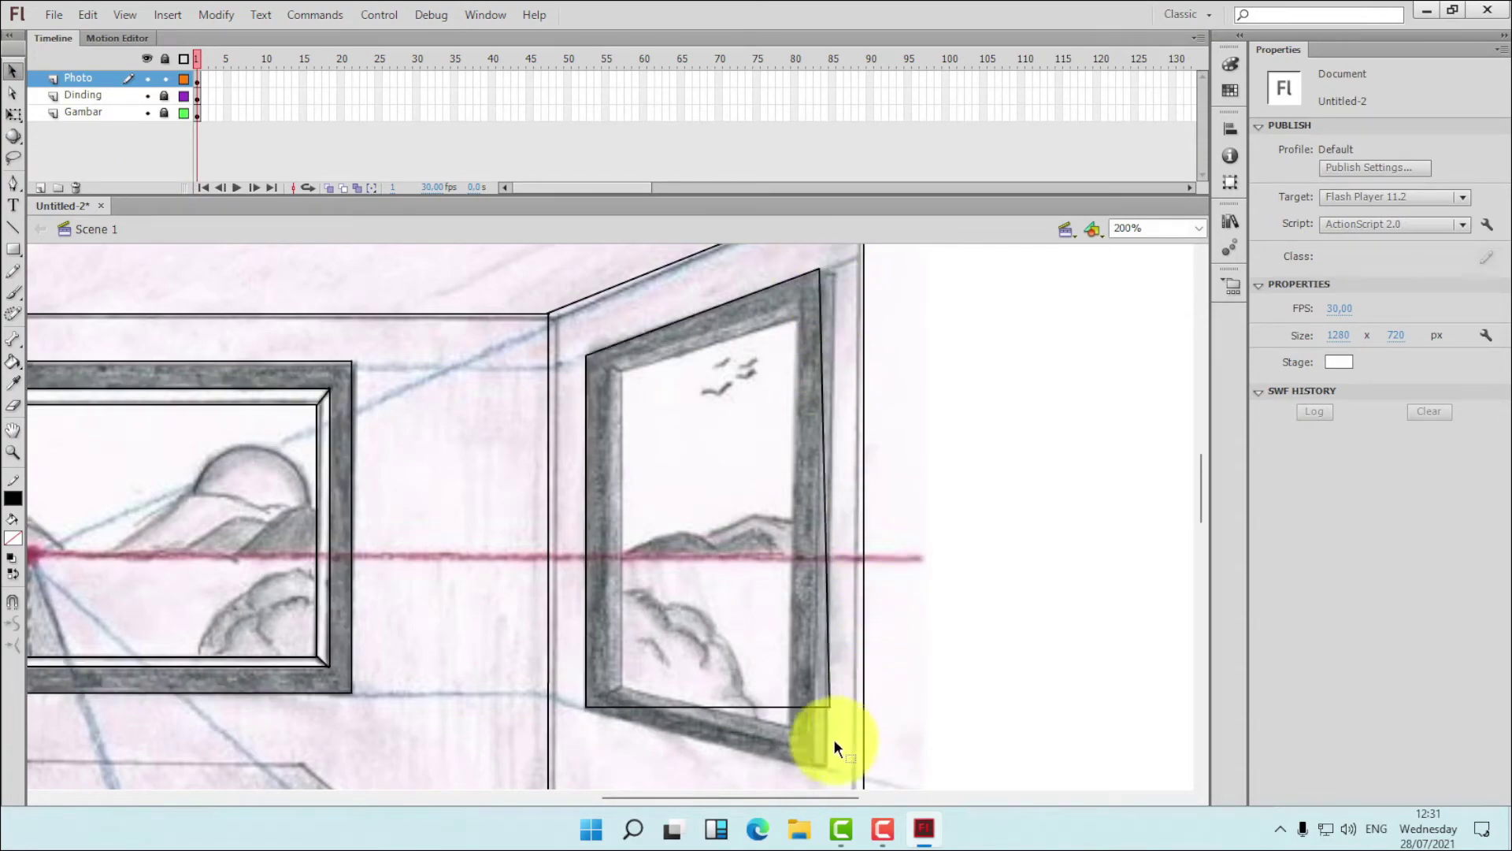
pyautogui.moveTo(829, 706); pyautogui.dragTo(812, 766)
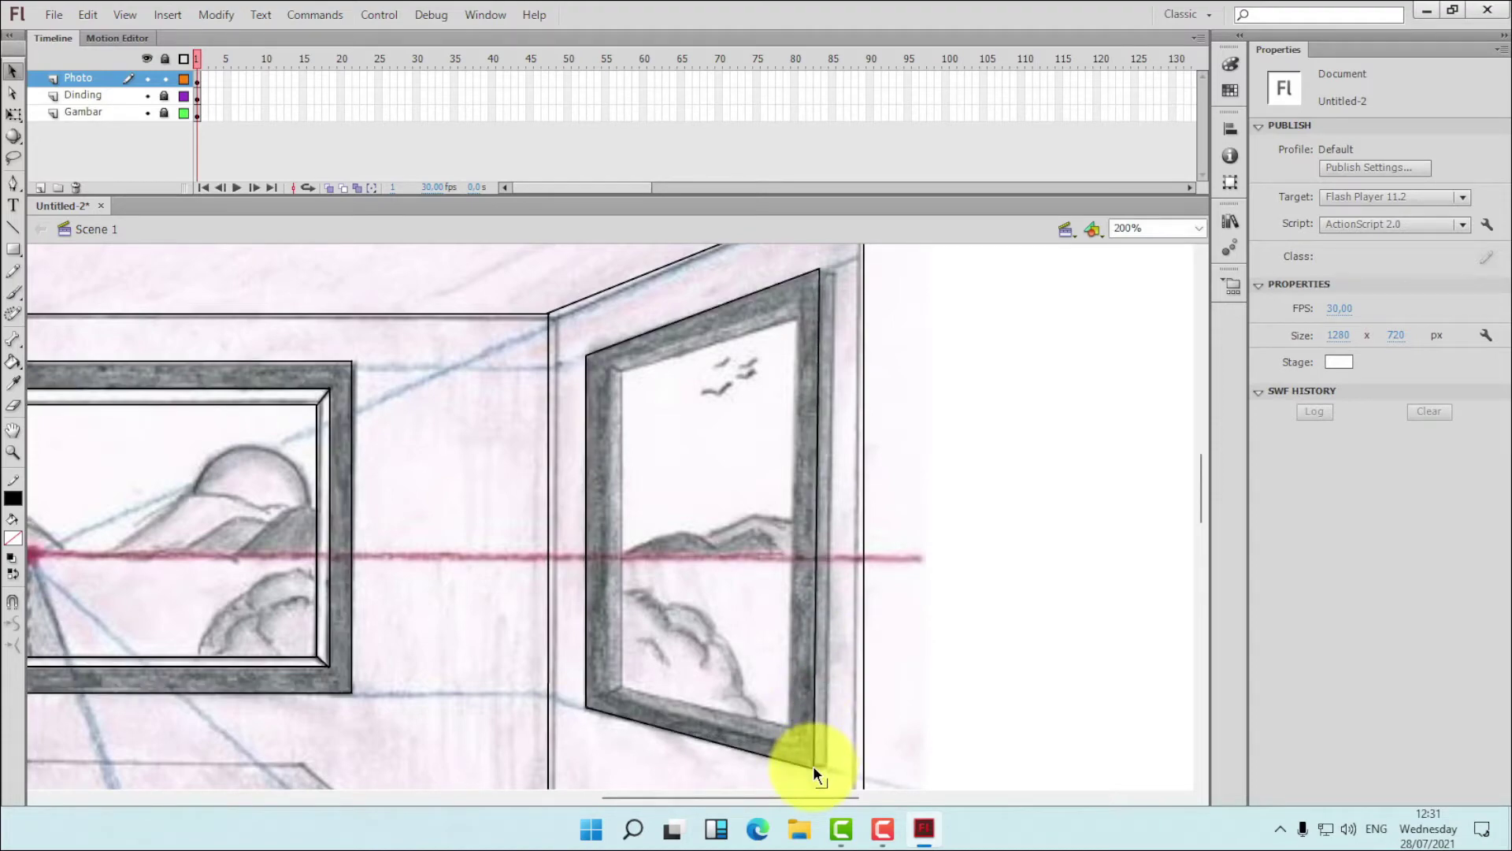
# - Draw the lines of the right-wall frame's side thickness and align the short bottom line with the frame's lower-right corner
pyautogui.click(13, 227)
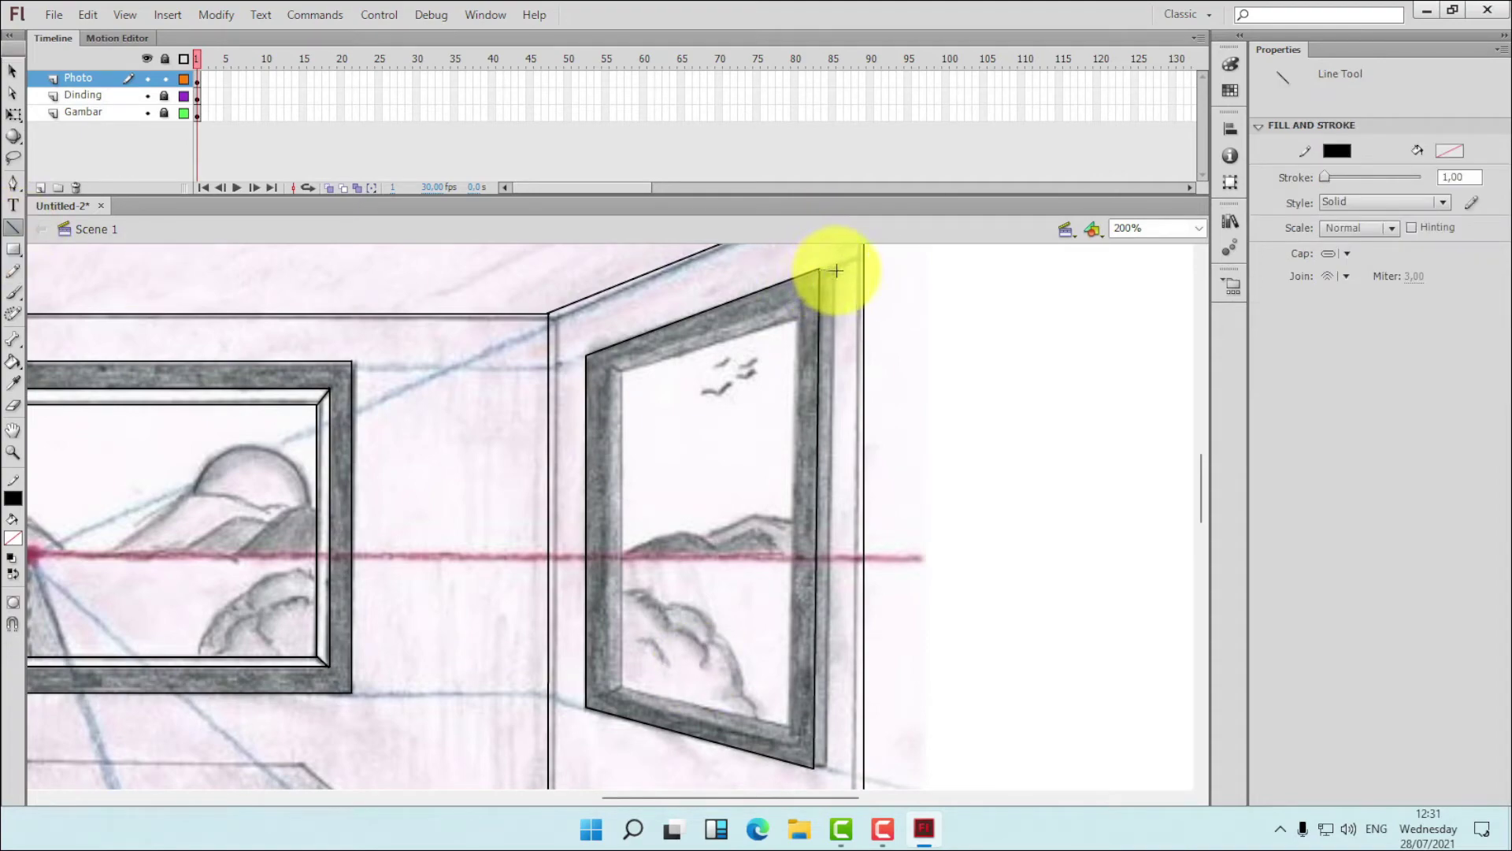
pyautogui.moveTo(836, 270); pyautogui.dragTo(819, 770)
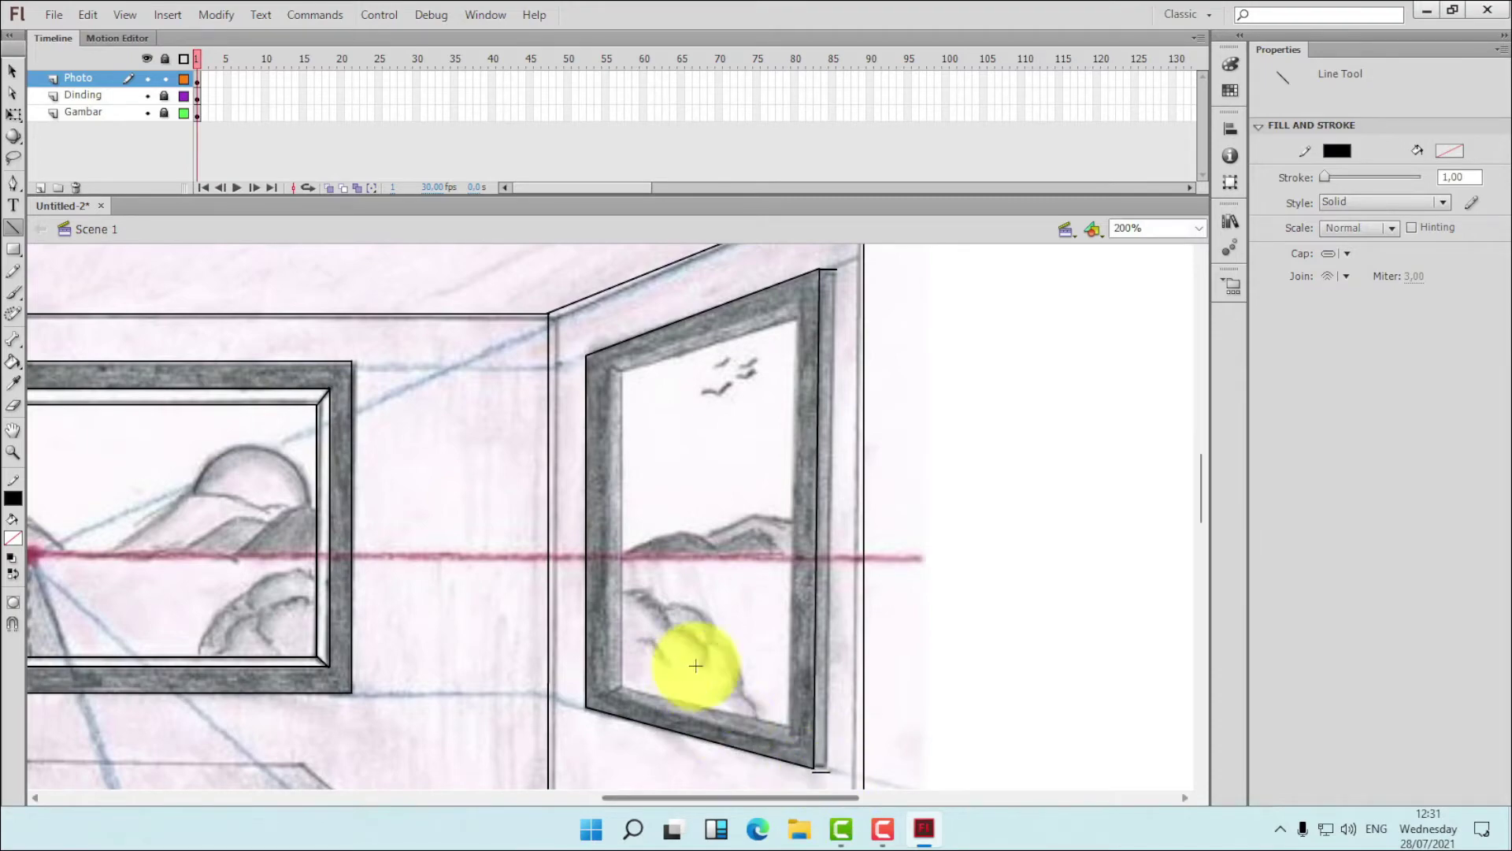
pyautogui.click(16, 69)
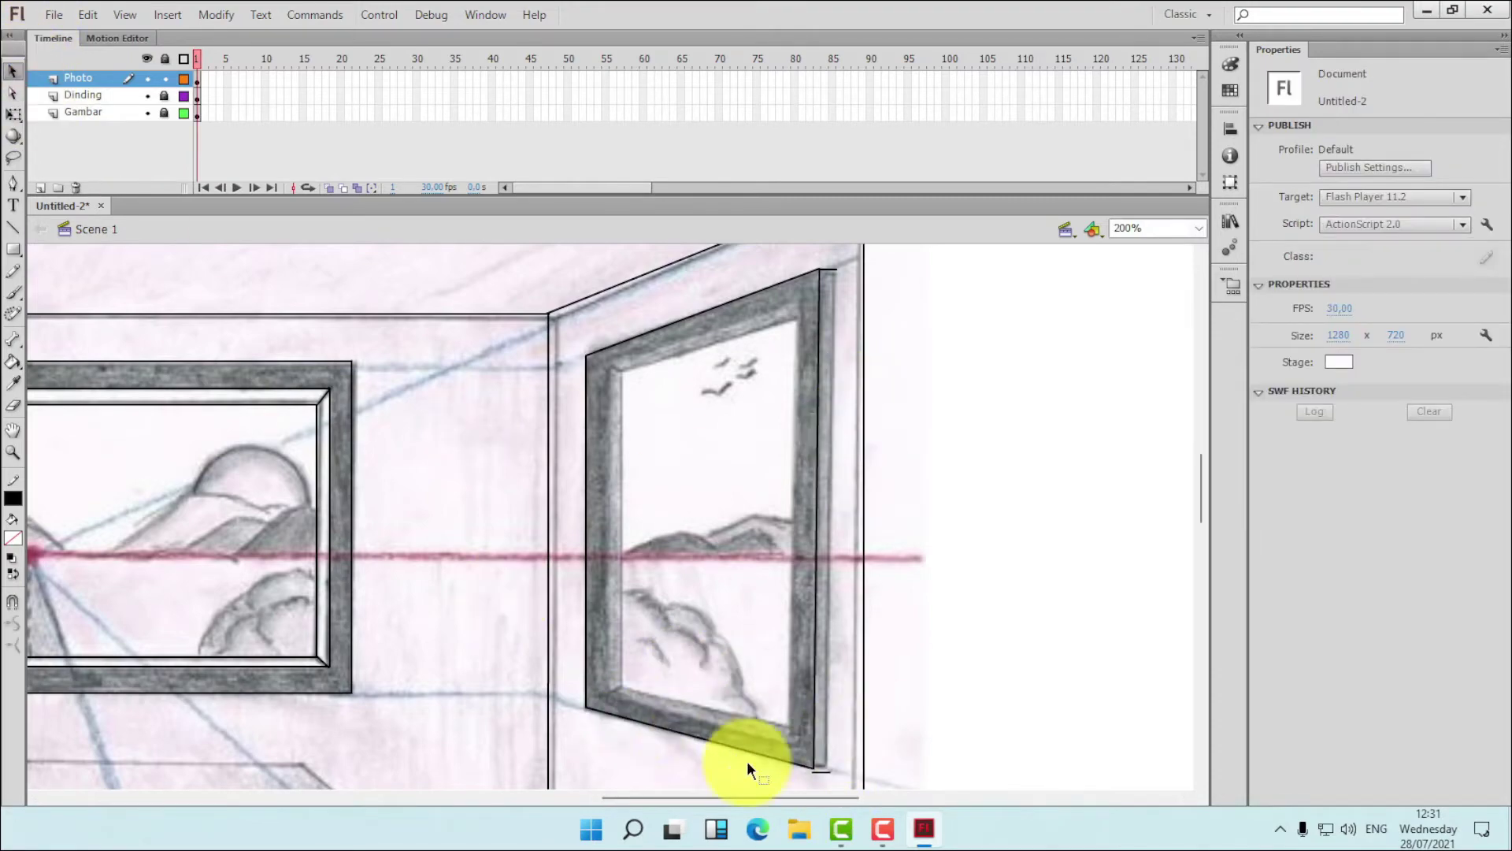
pyautogui.click(817, 772)
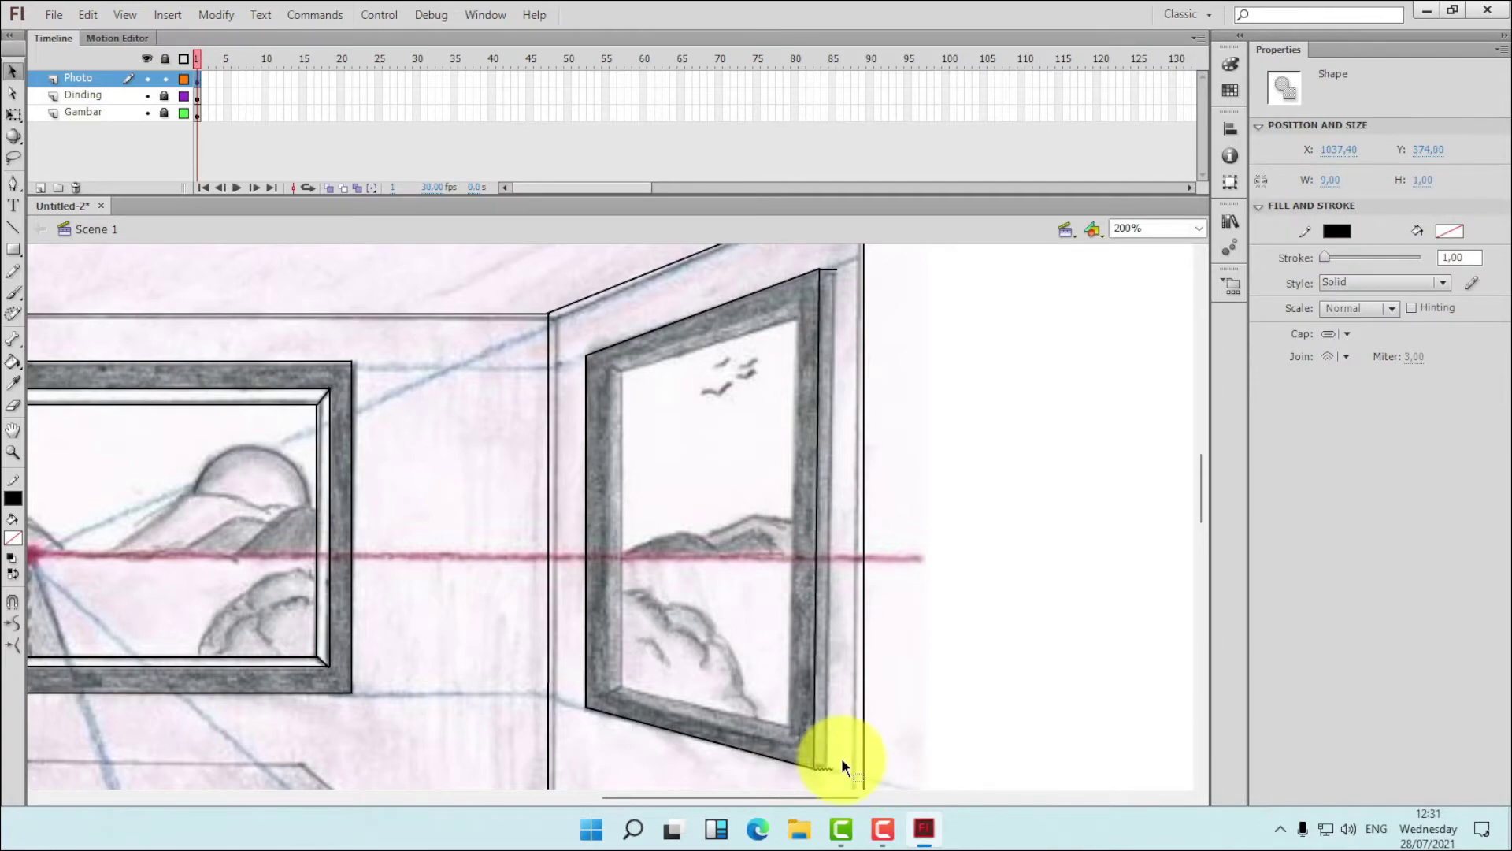
pyautogui.click(838, 753)
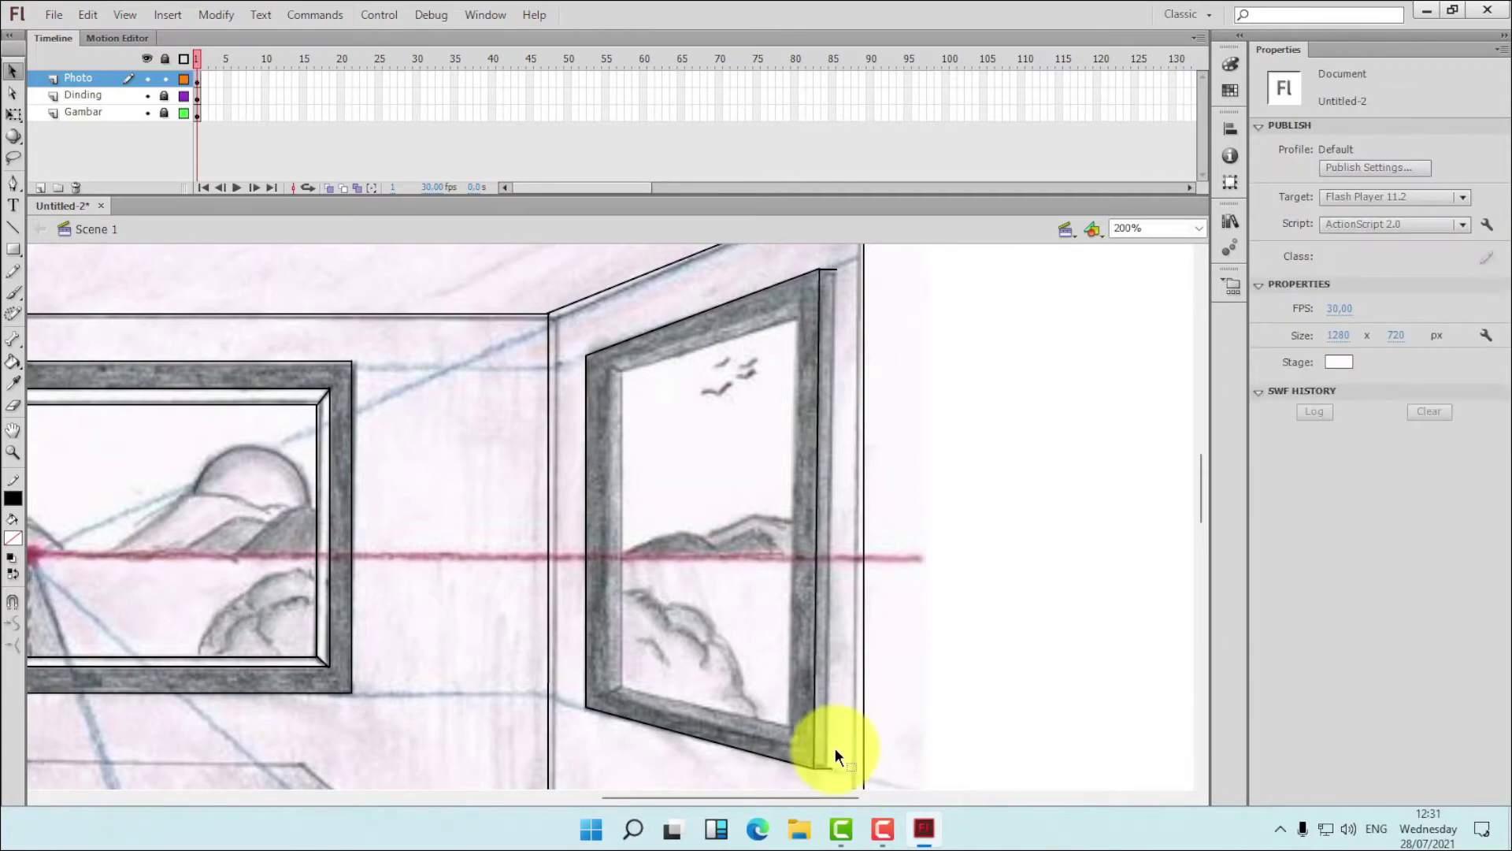
# - Complete the upper part of the side thickness's outer edge and delete the stray line end at its top corner
pyautogui.click(13, 229)
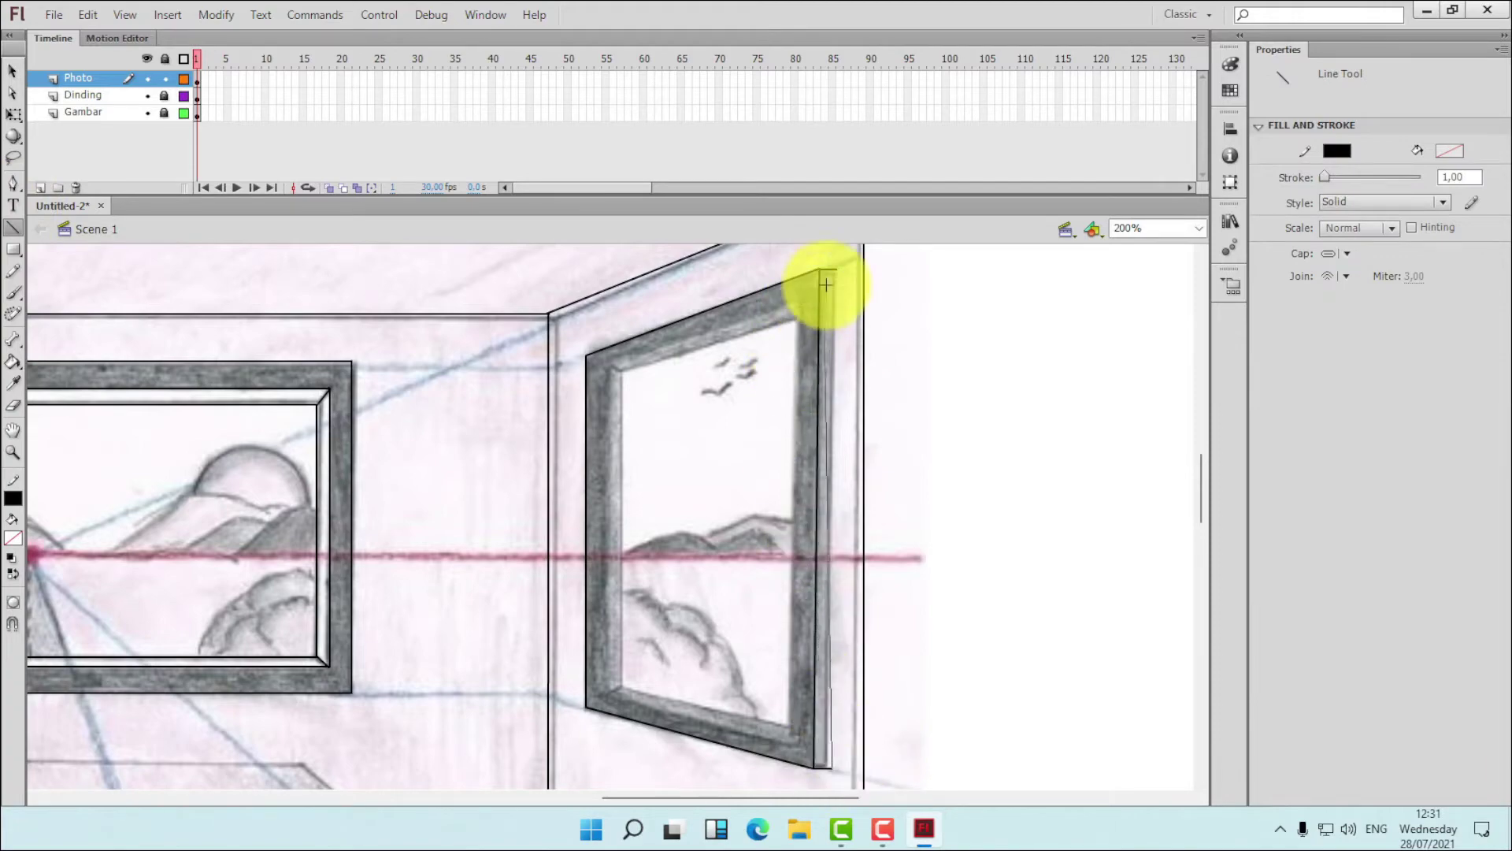
pyautogui.moveTo(825, 283); pyautogui.dragTo(836, 269)
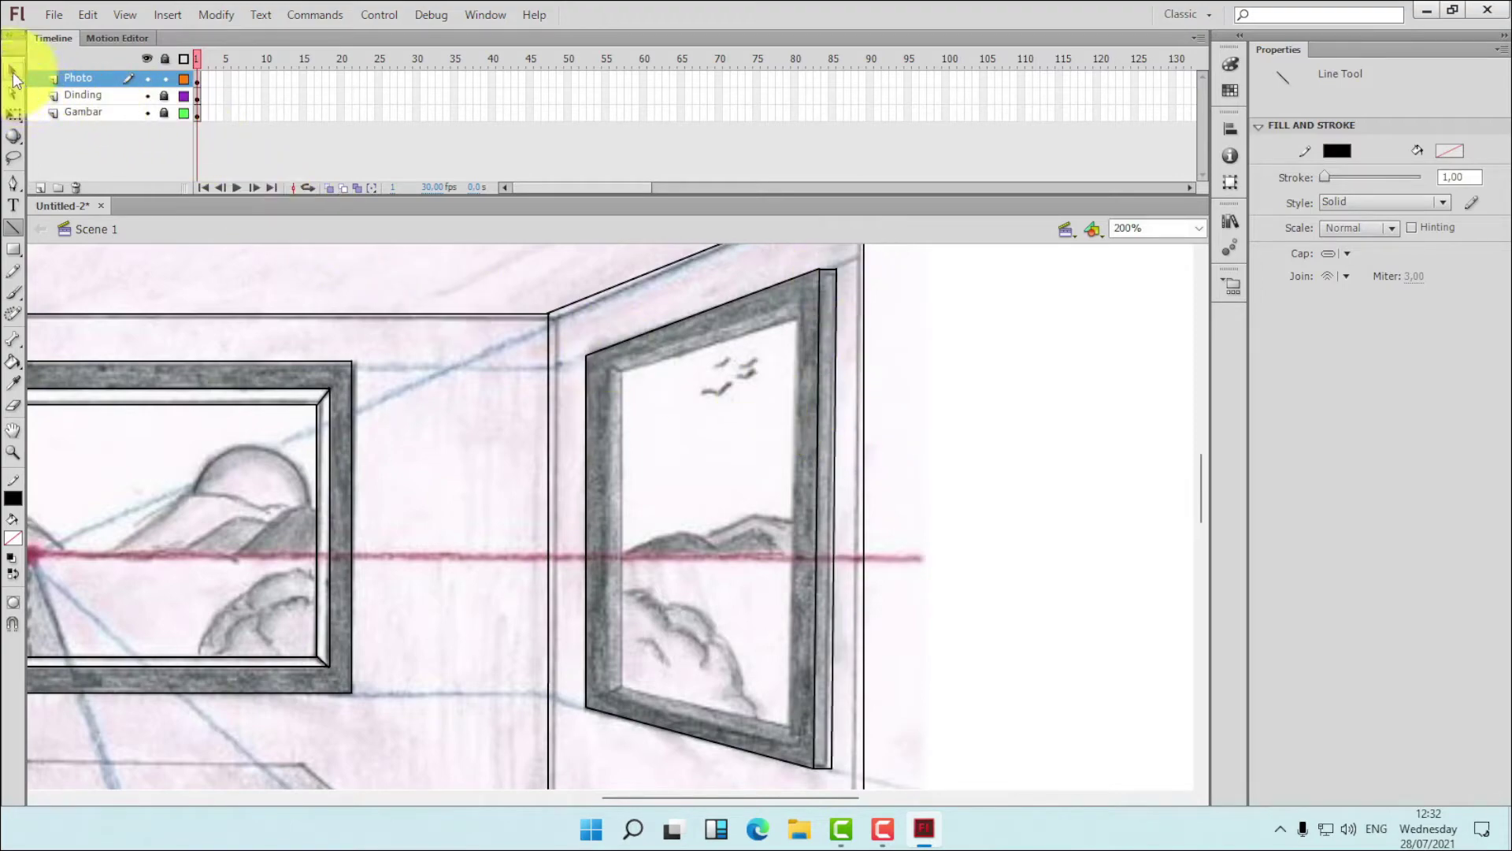
pyautogui.click(12, 73)
pyautogui.click(838, 269)
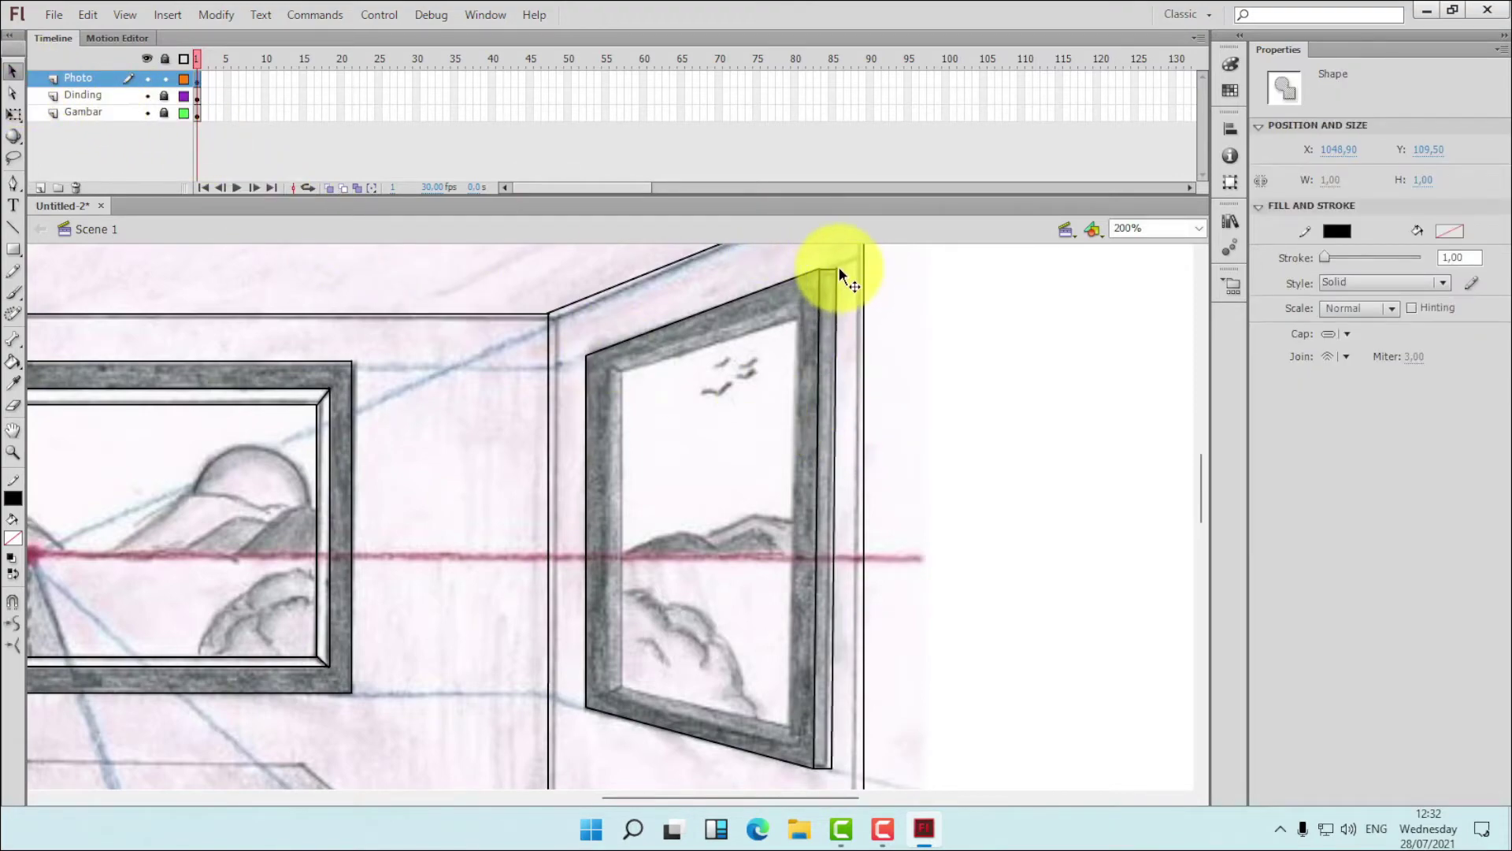
pyautogui.press('Delete')
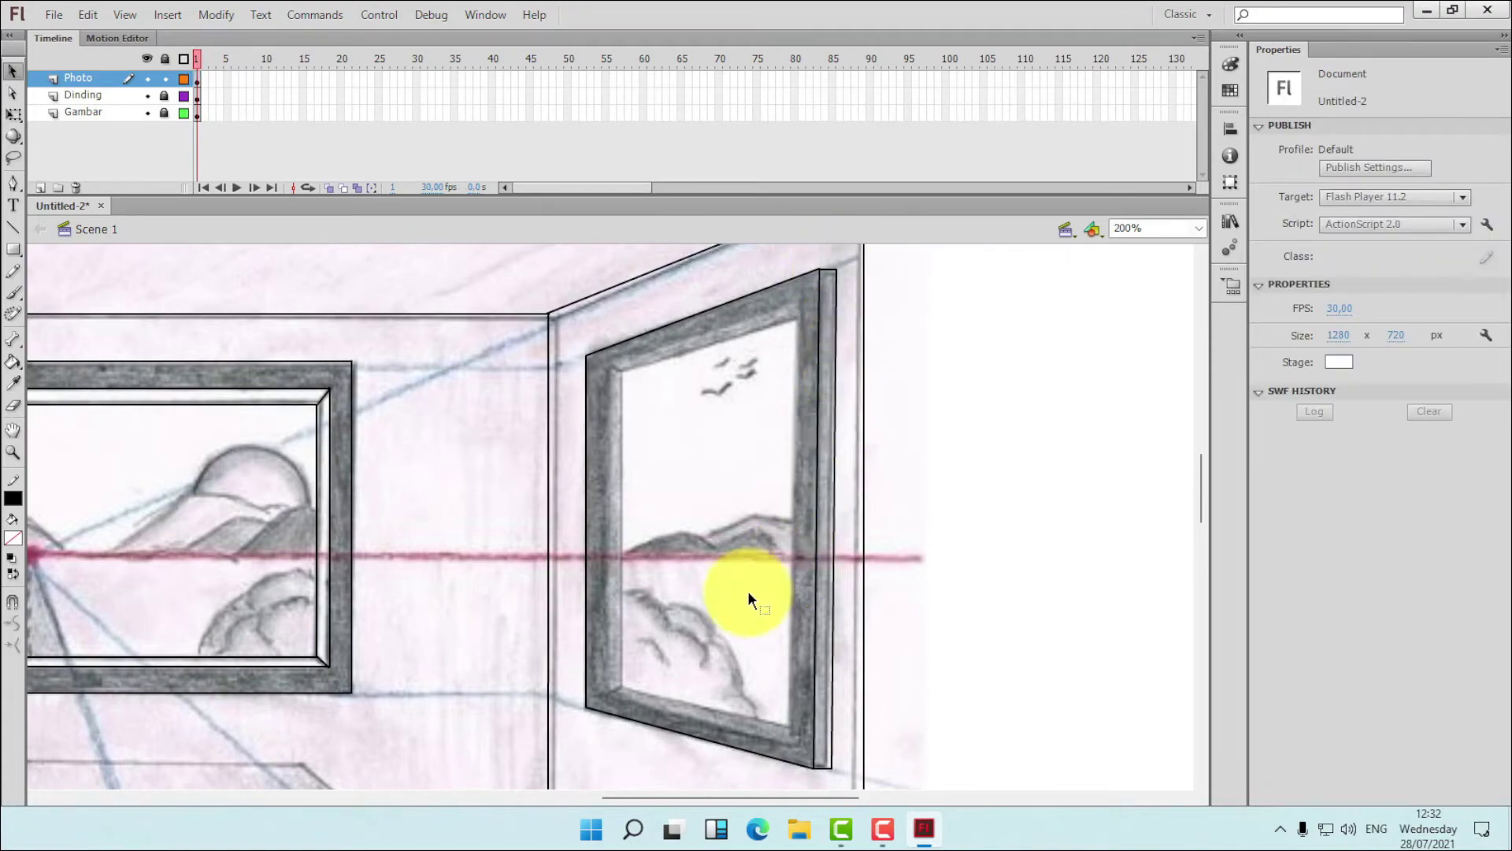
# - Trace the right-wall frame's inner opening and picture border with lines, including the diagonals joining their corners
pyautogui.click(12, 227)
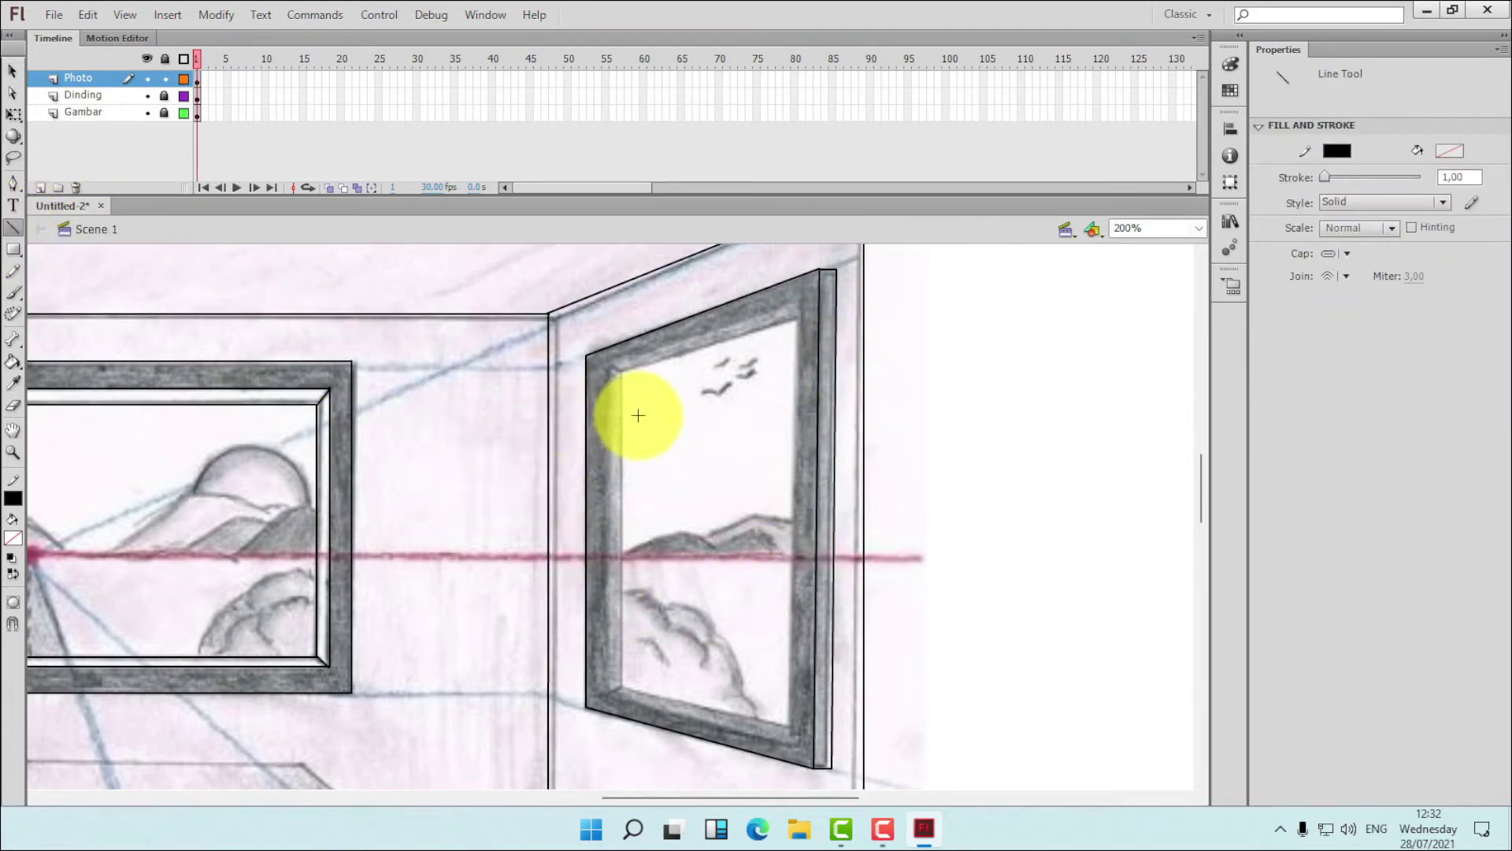
pyautogui.moveTo(620, 367)
pyautogui.mouseDown()
pyautogui.moveTo(619, 686)
pyautogui.moveTo(790, 724)
pyautogui.mouseUp()
pyautogui.moveTo(803, 418); pyautogui.dragTo(790, 743)
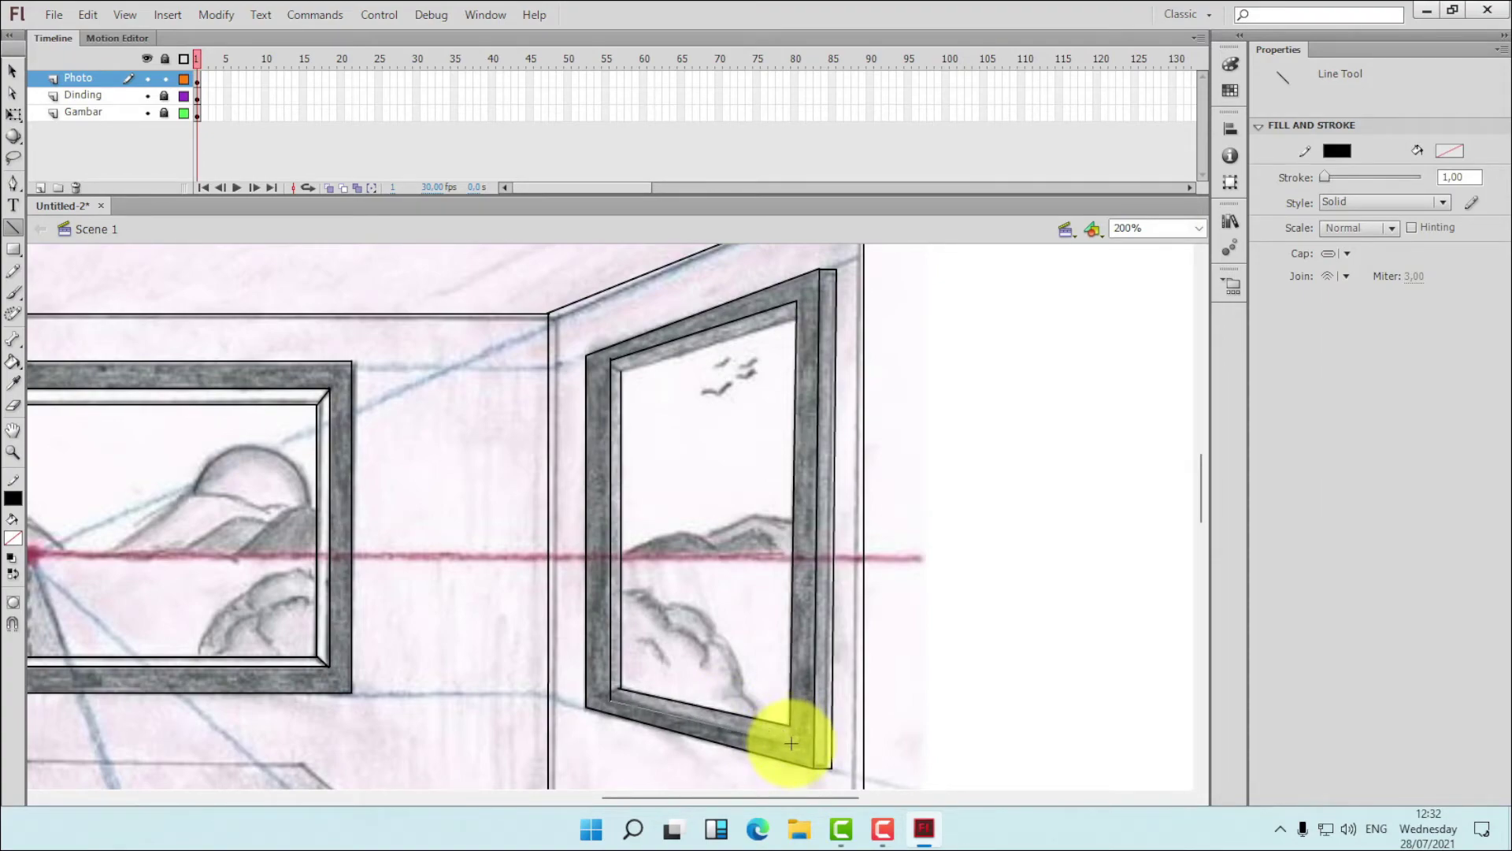
pyautogui.moveTo(791, 742)
pyautogui.mouseDown()
pyautogui.moveTo(789, 719)
pyautogui.moveTo(769, 736)
pyautogui.moveTo(541, 634)
pyautogui.moveTo(627, 698)
pyautogui.moveTo(611, 700)
pyautogui.mouseUp()
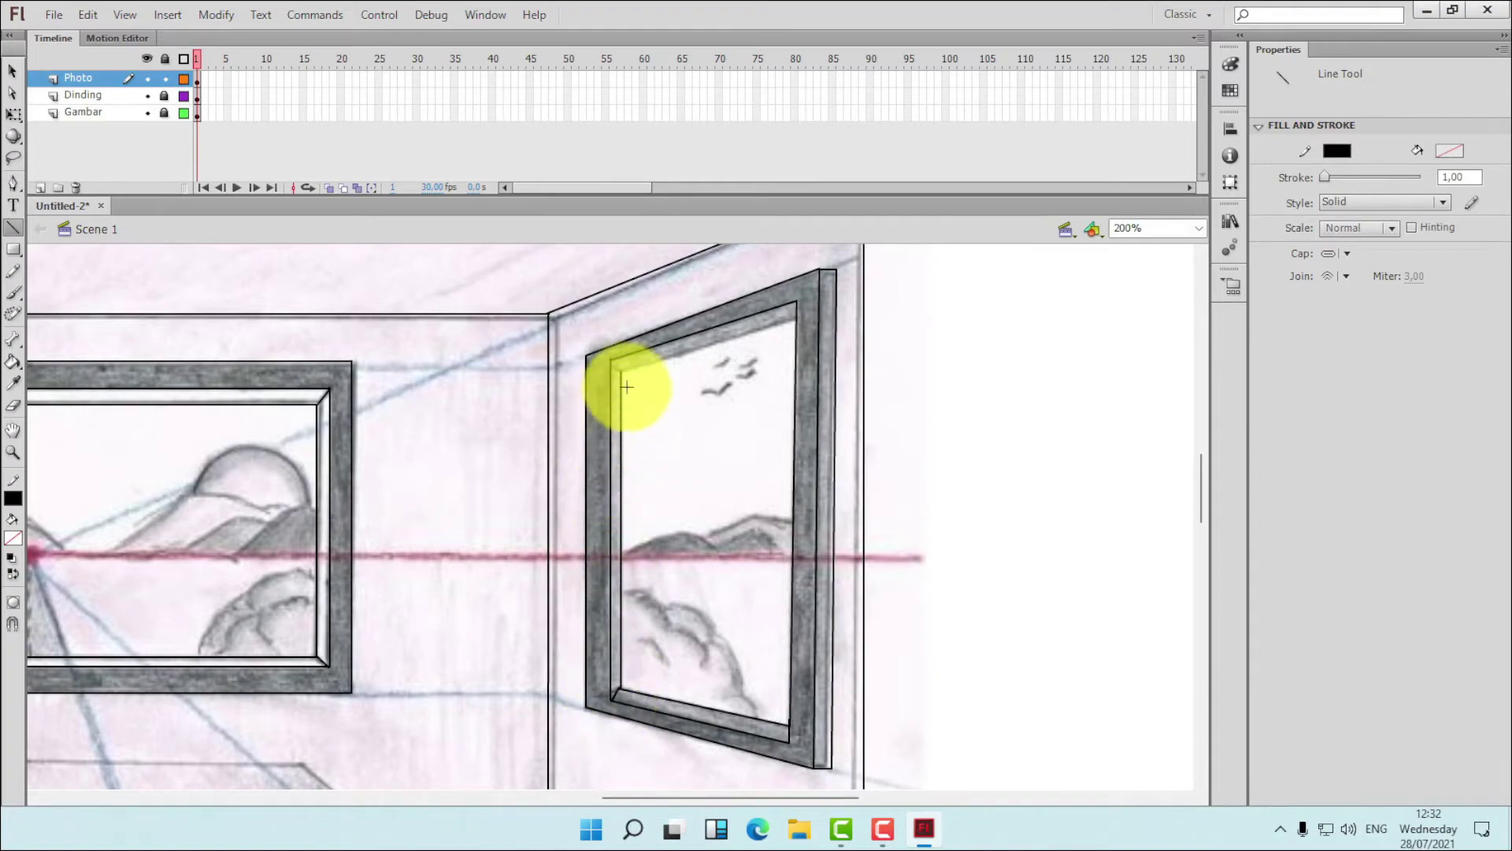
pyautogui.moveTo(610, 360)
pyautogui.mouseDown()
pyautogui.moveTo(777, 338)
pyautogui.moveTo(793, 320)
pyautogui.mouseUp()
pyautogui.click(13, 72)
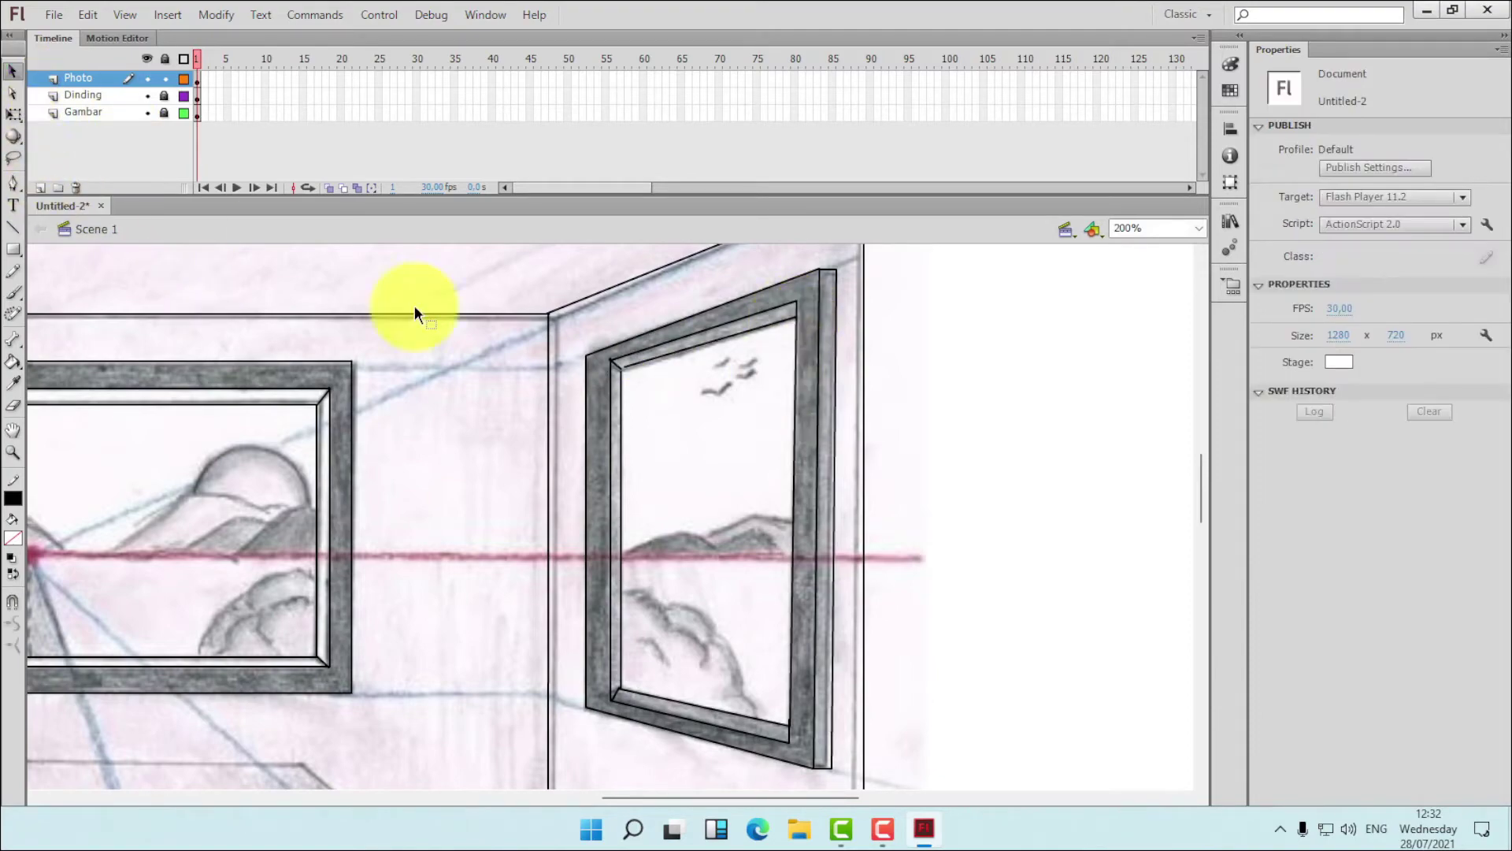
# - Adjust the line ends at the lower-right corner of the right-wall frame's inner border to follow the sketch
pyautogui.click(620, 366)
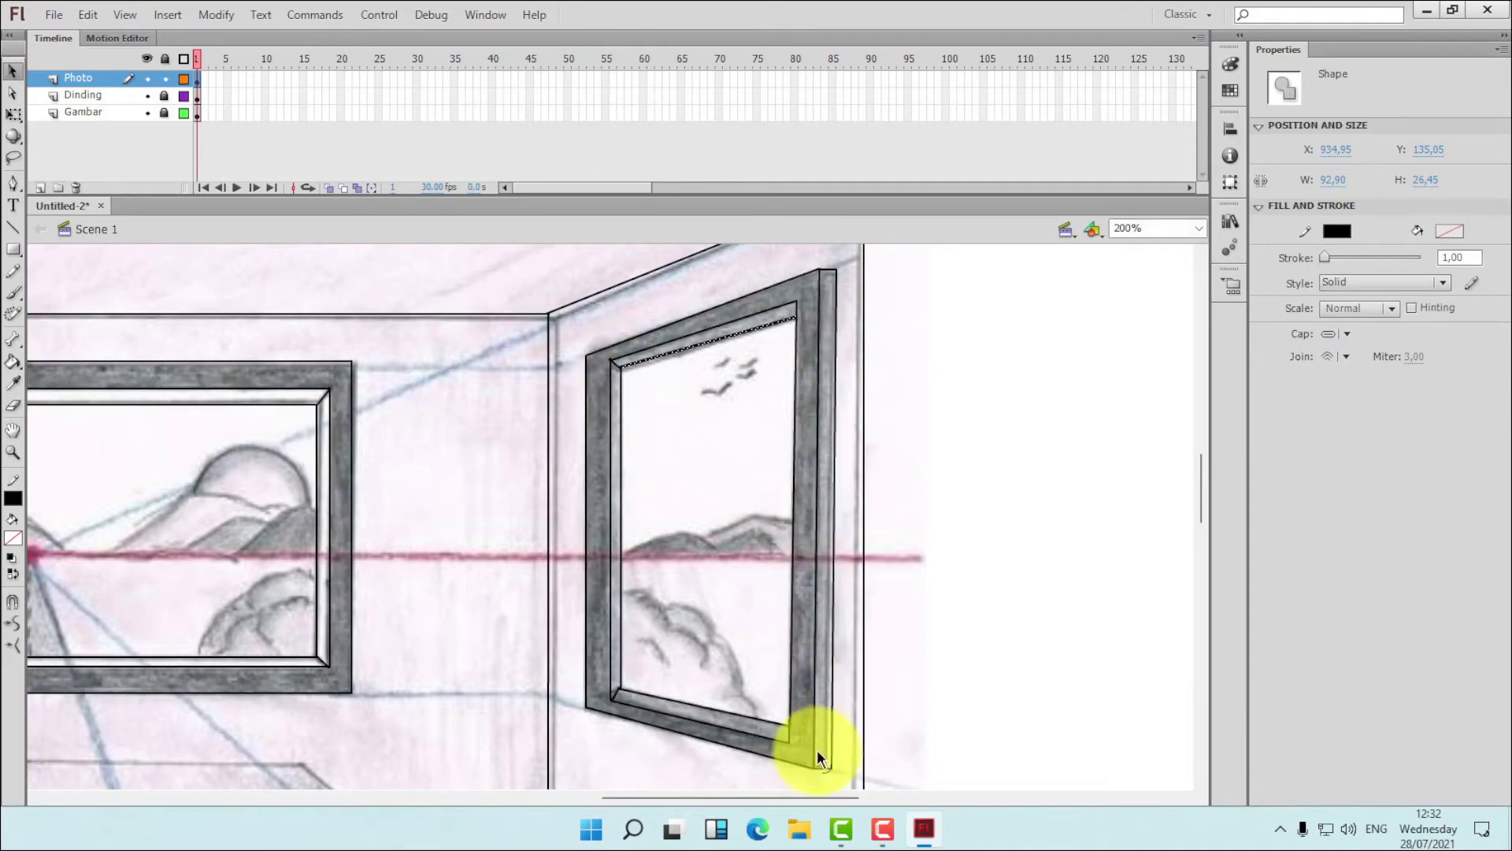
pyautogui.click(789, 721)
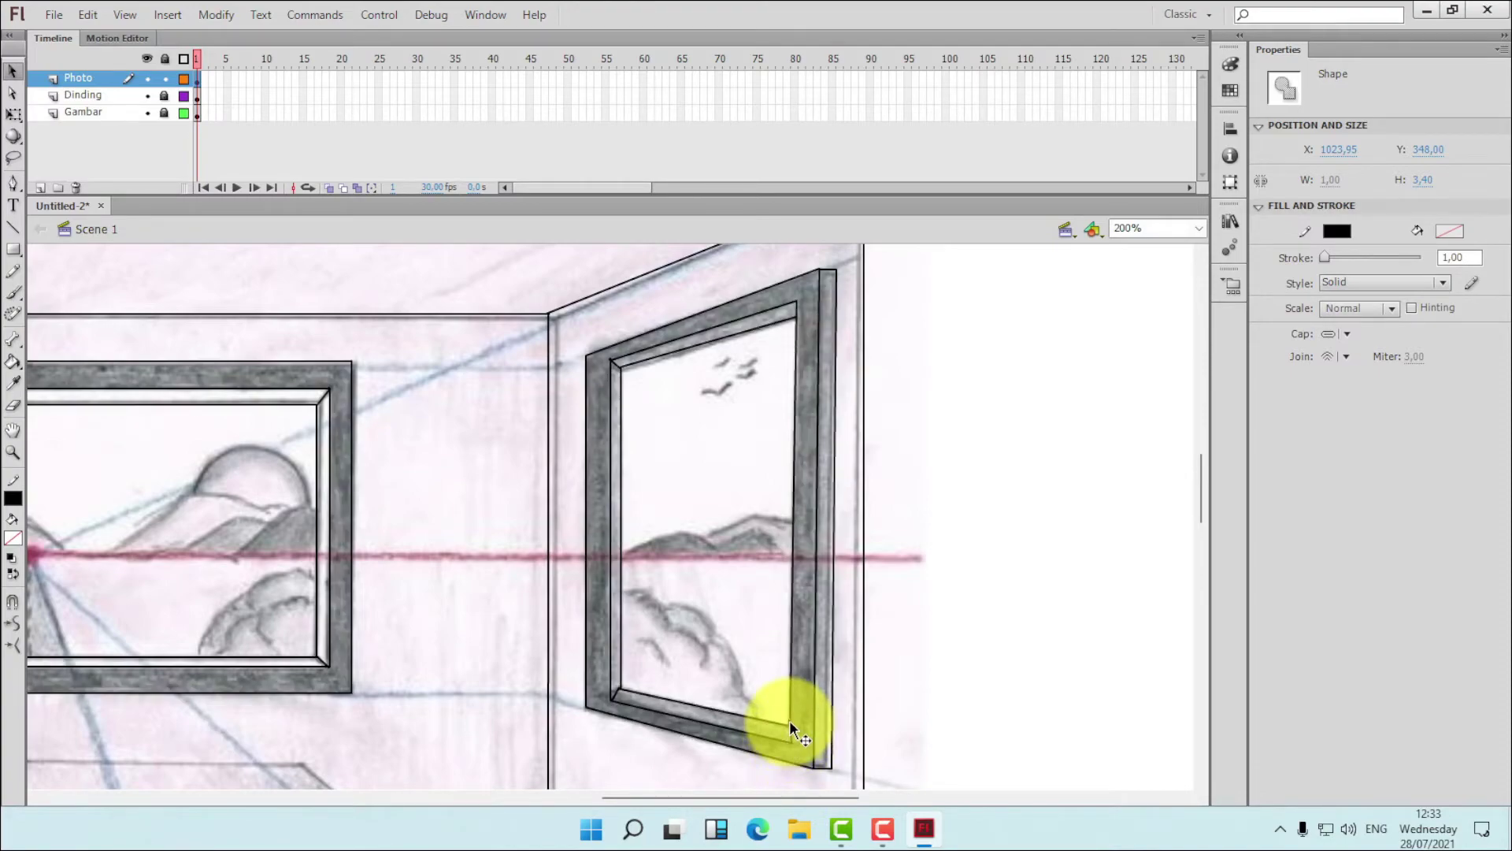
pyautogui.click(792, 732)
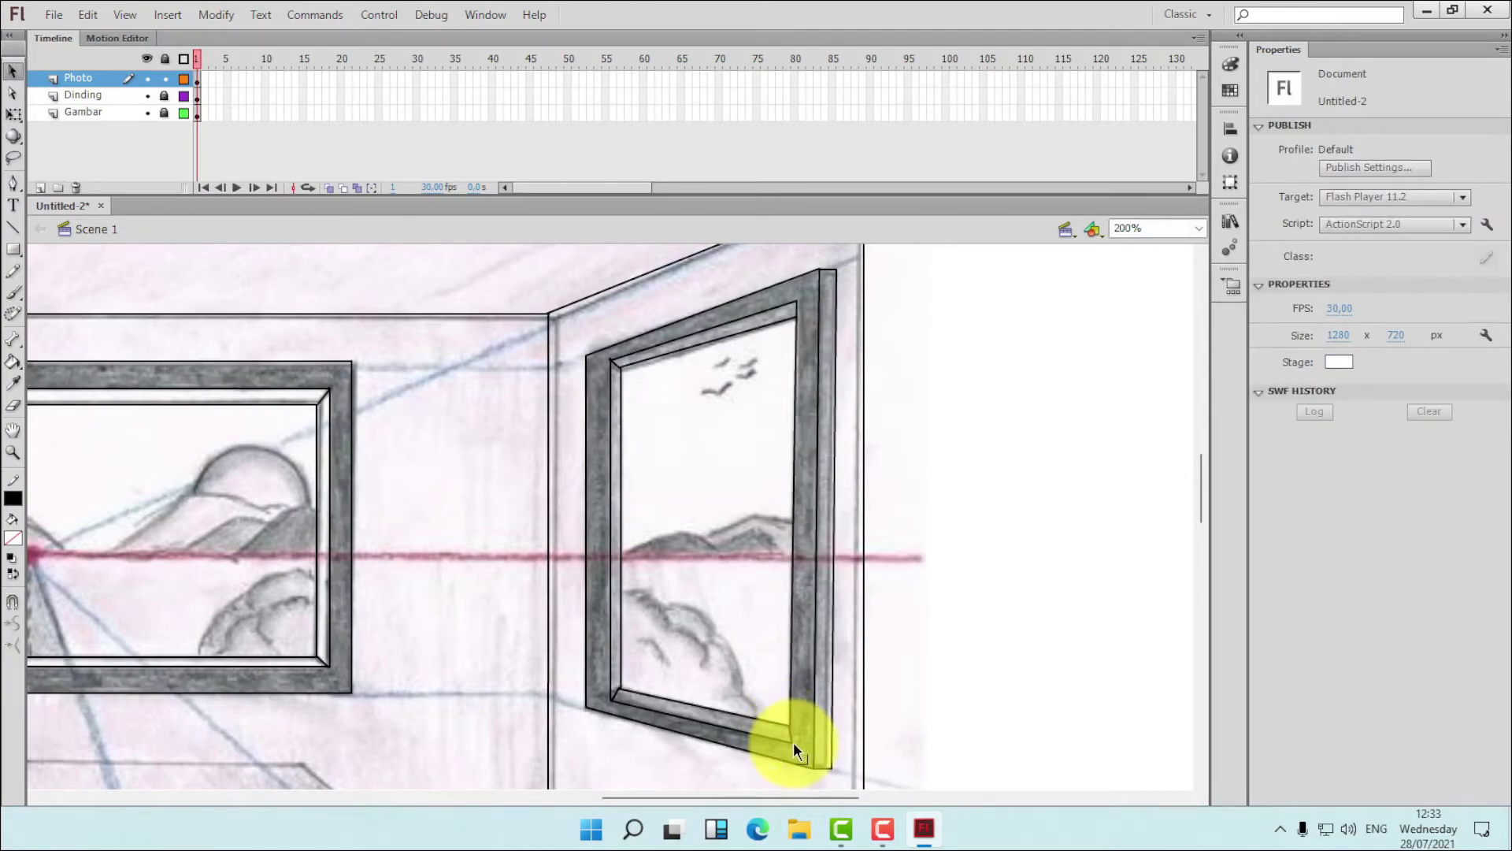
pyautogui.moveTo(793, 743); pyautogui.dragTo(793, 746)
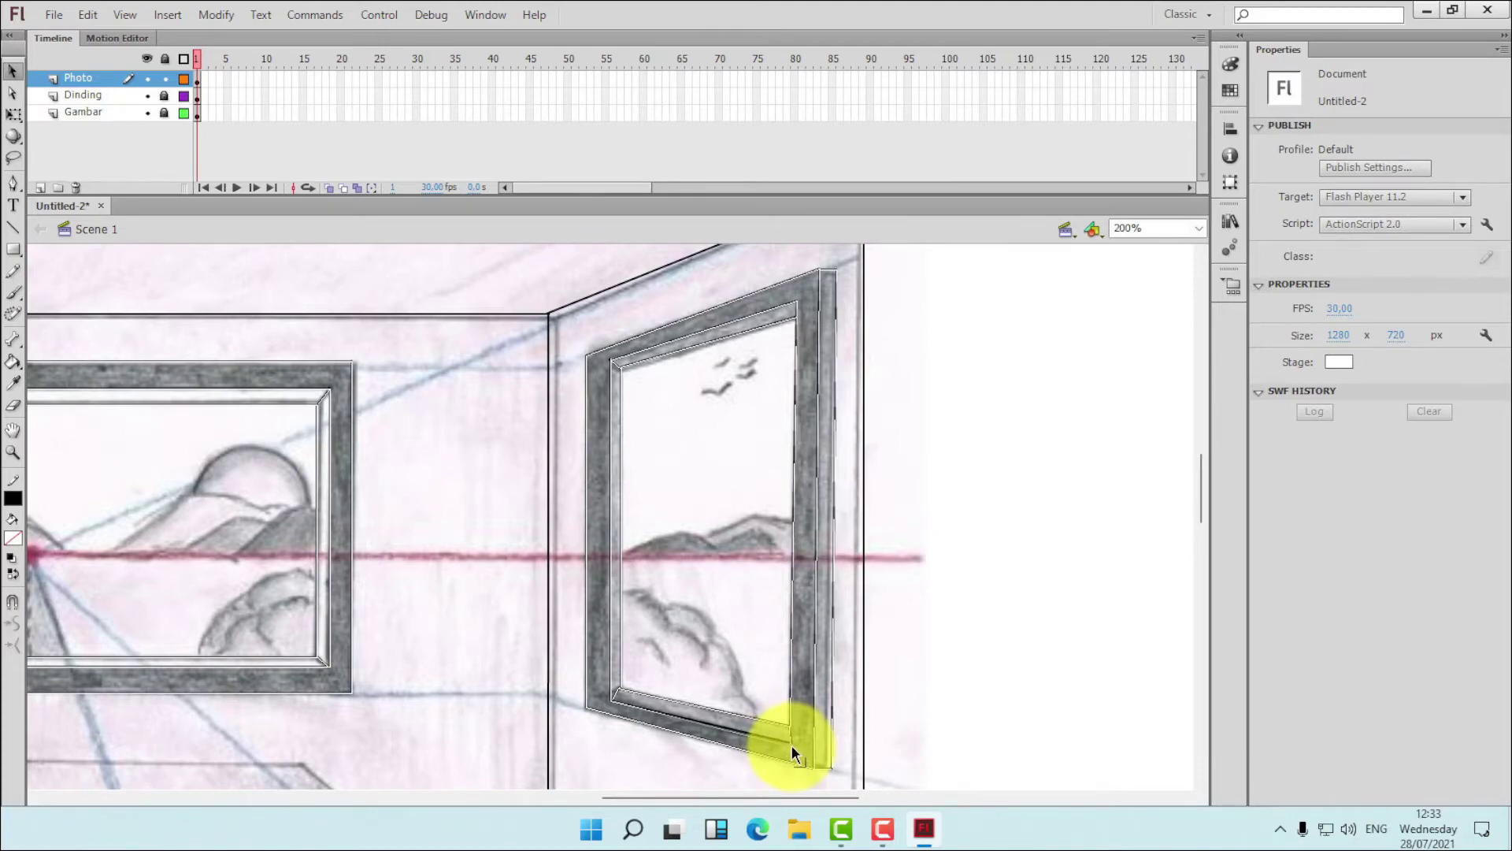
pyautogui.moveTo(789, 744); pyautogui.dragTo(793, 748)
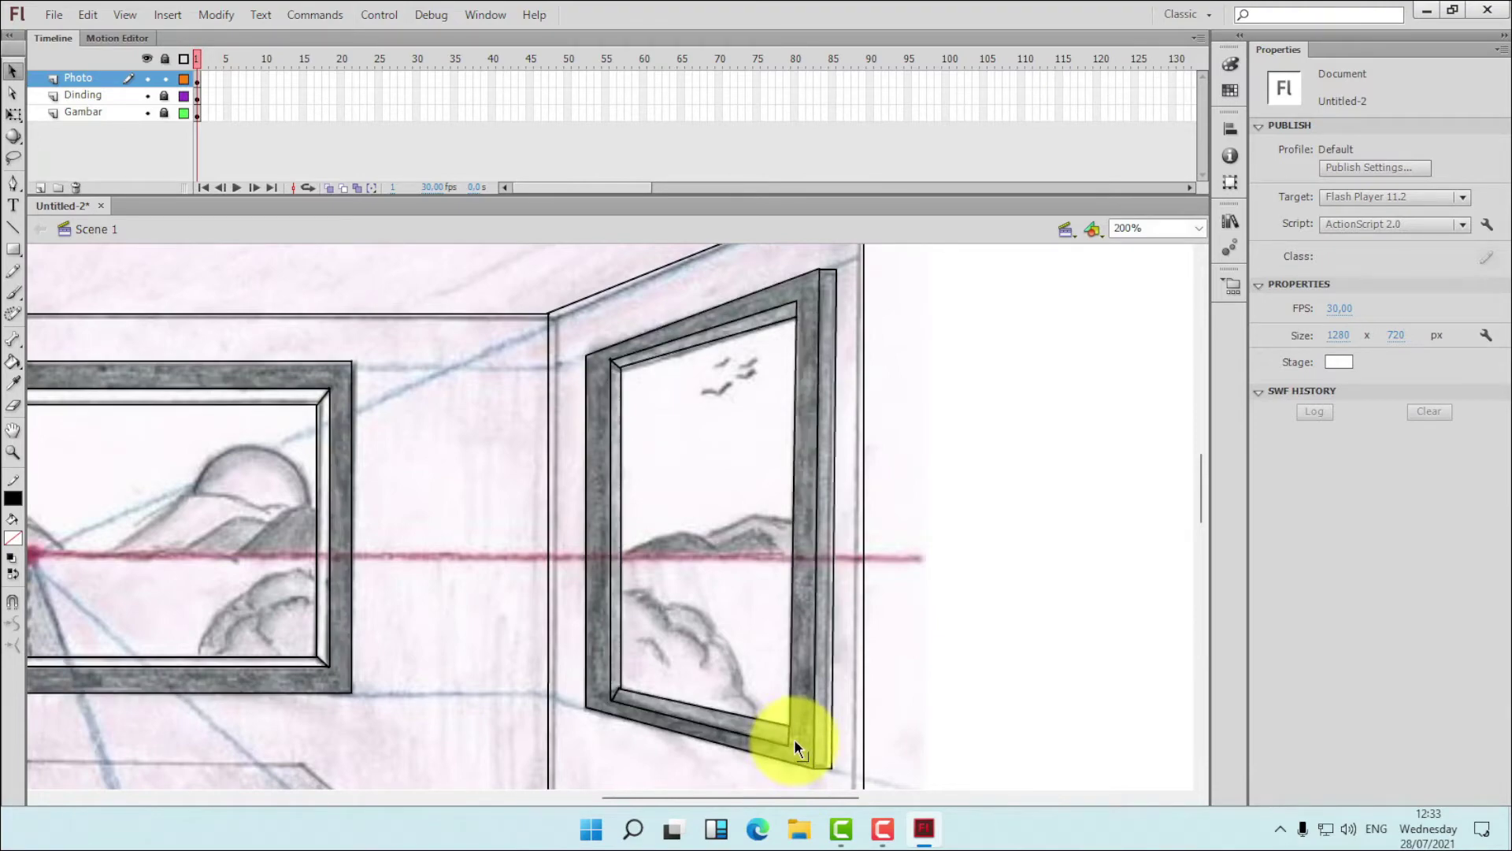
pyautogui.click(794, 739)
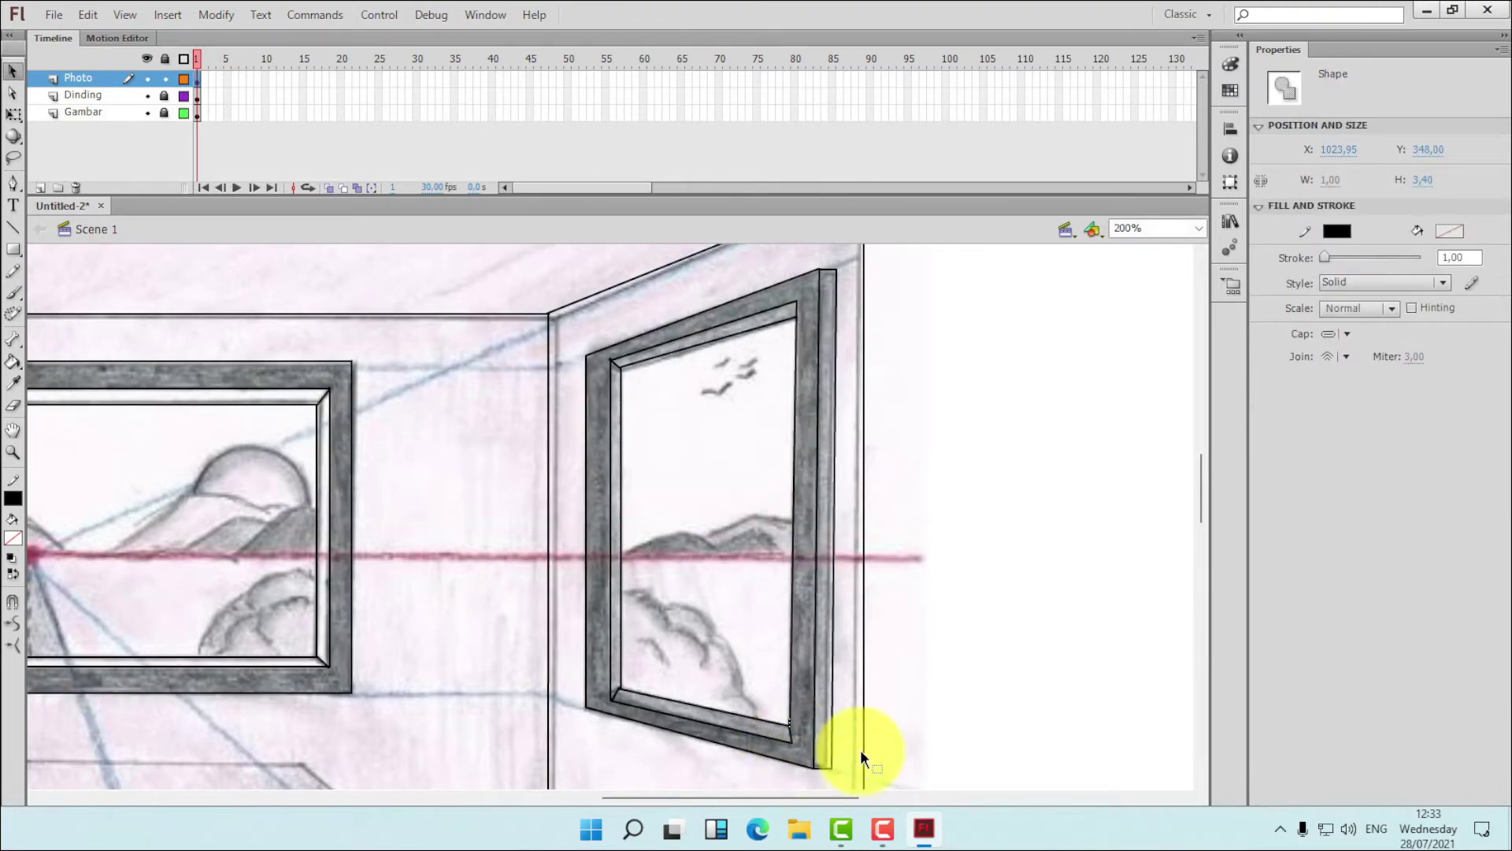
pyautogui.click(1197, 228)
pyautogui.click(1140, 341)
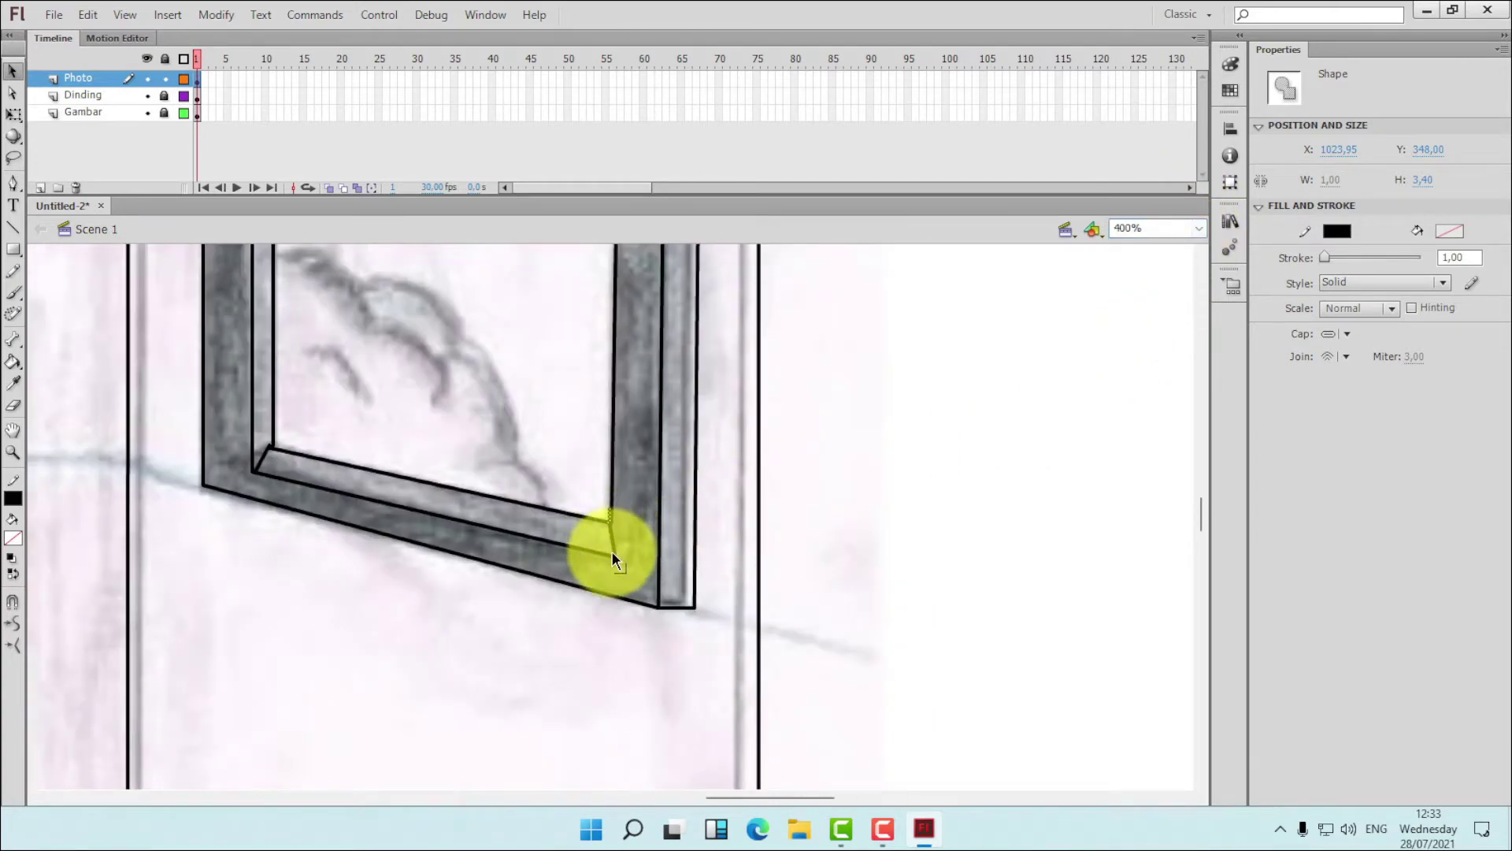
pyautogui.moveTo(613, 555); pyautogui.dragTo(608, 512)
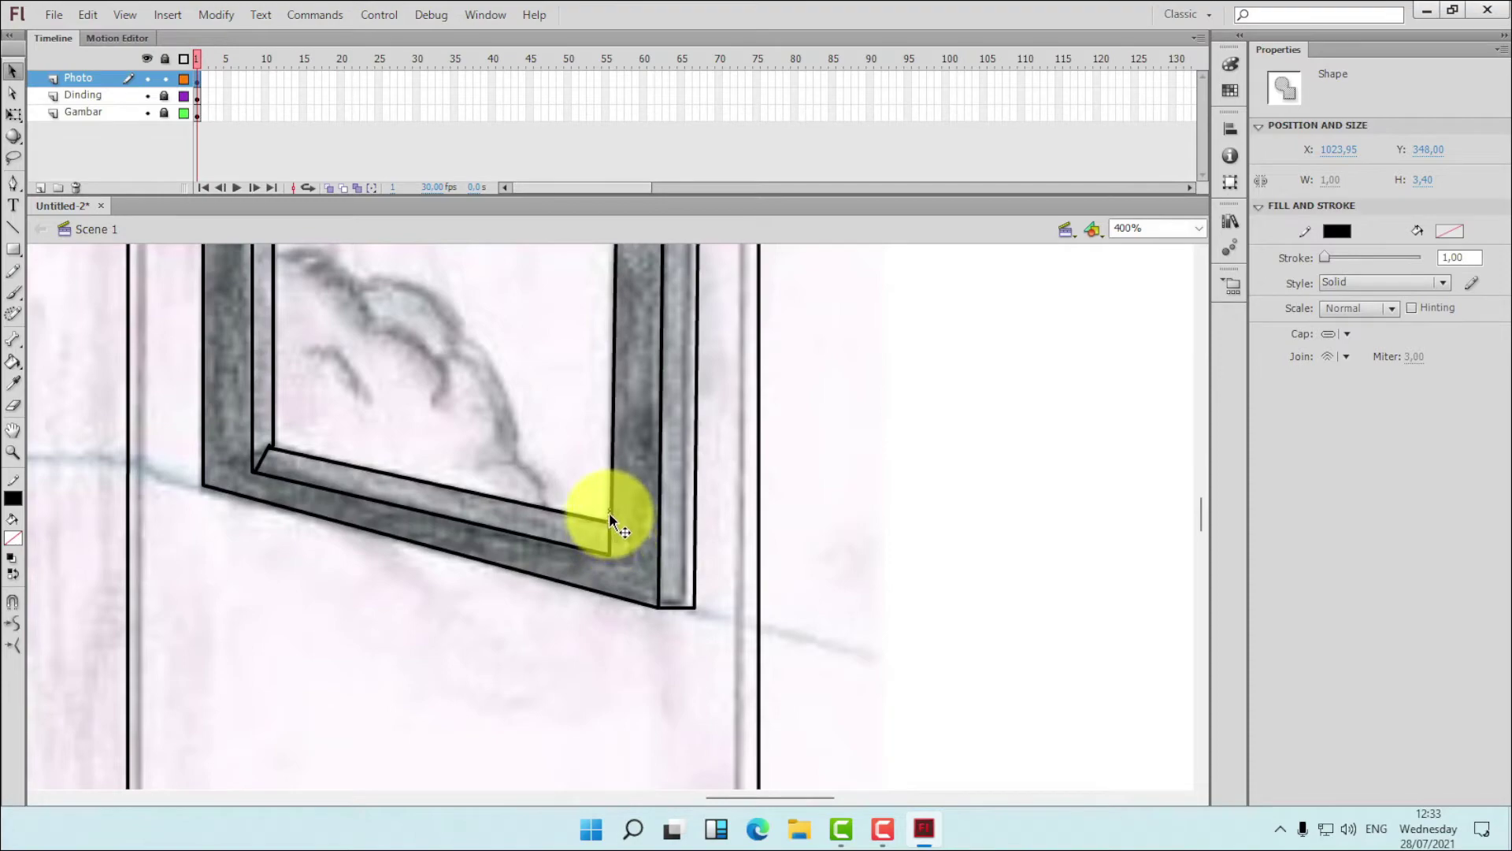
# - Replace the short line at the inner border's lower-right corner with a new one joining the opening's corner to the bottom border line
pyautogui.click(611, 533)
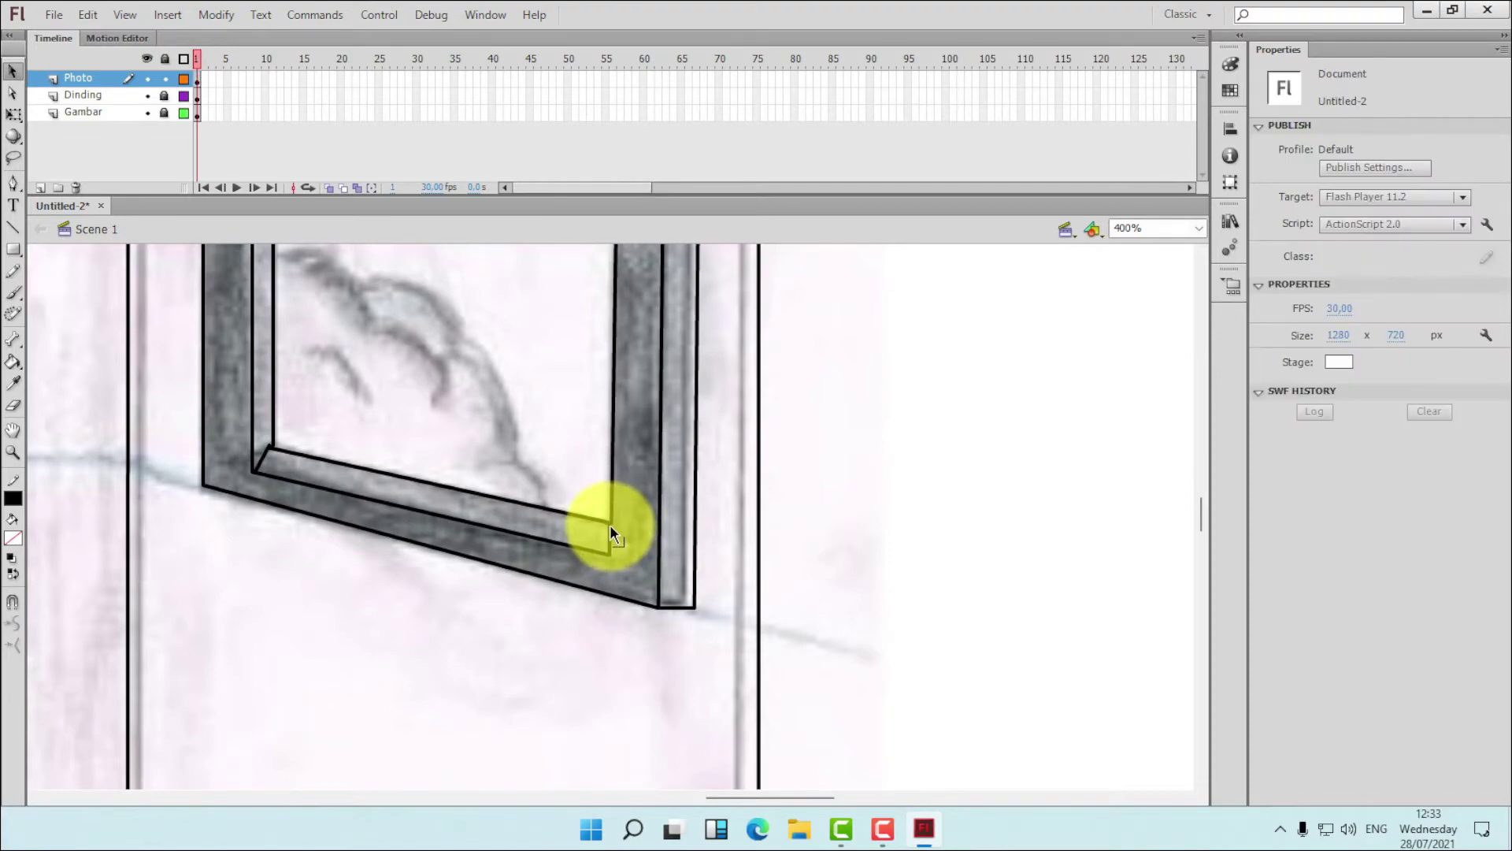
pyautogui.click(613, 523)
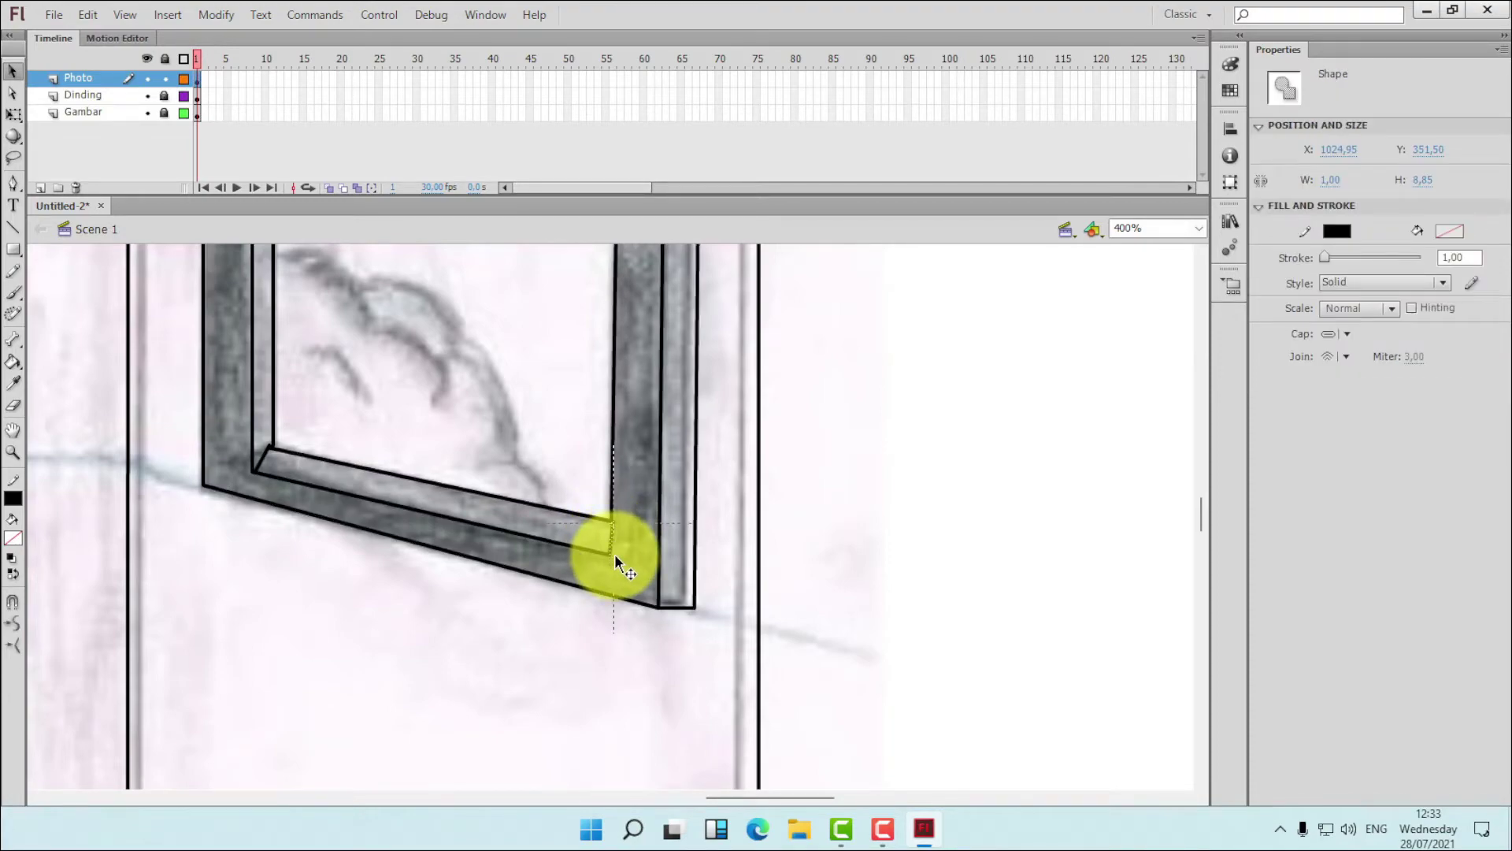
pyautogui.press('Right')
pyautogui.press('Right')
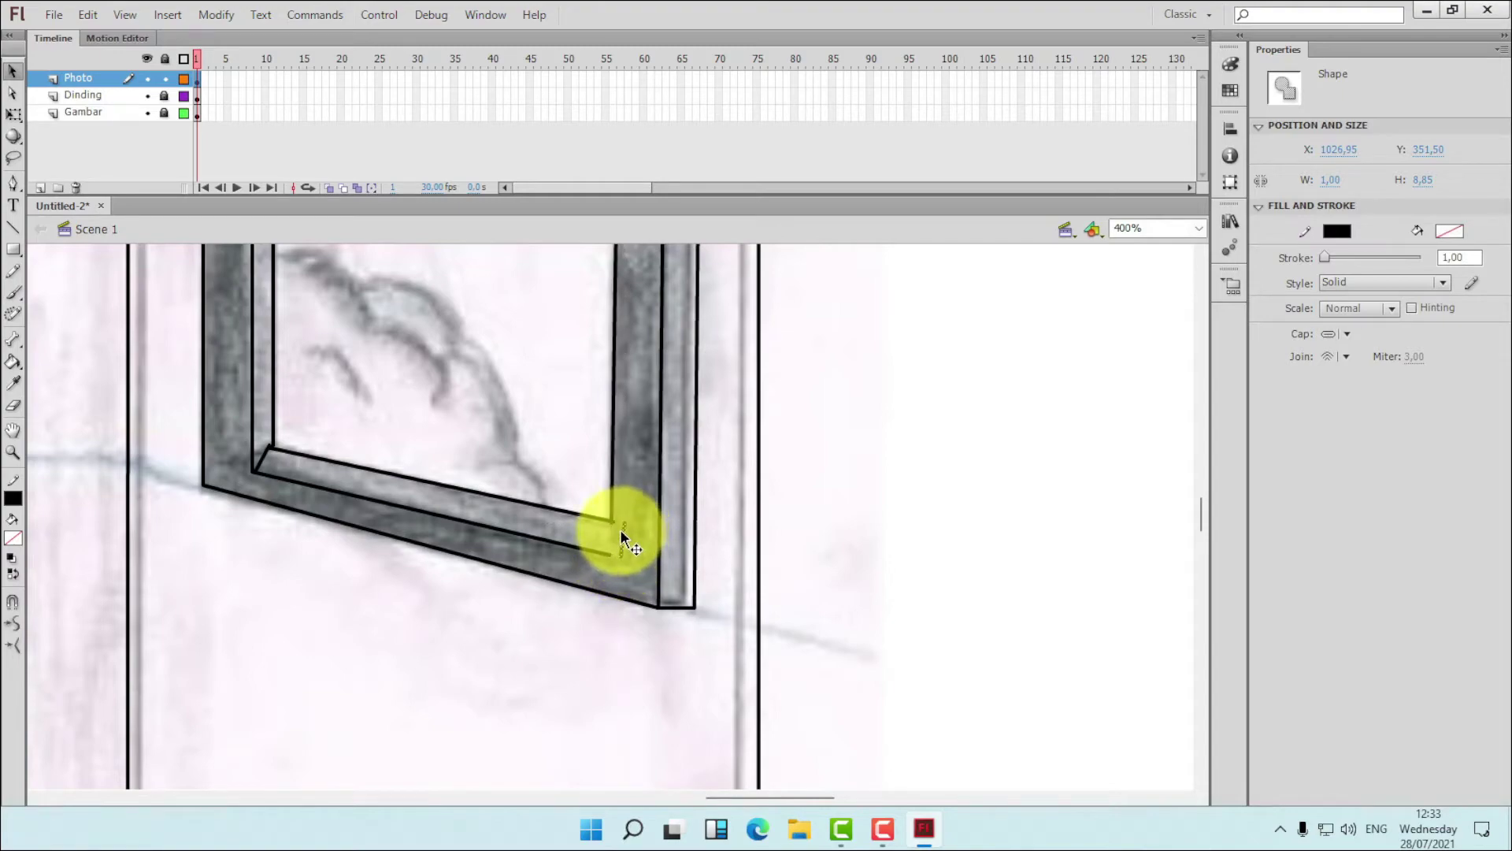
pyautogui.click(620, 531)
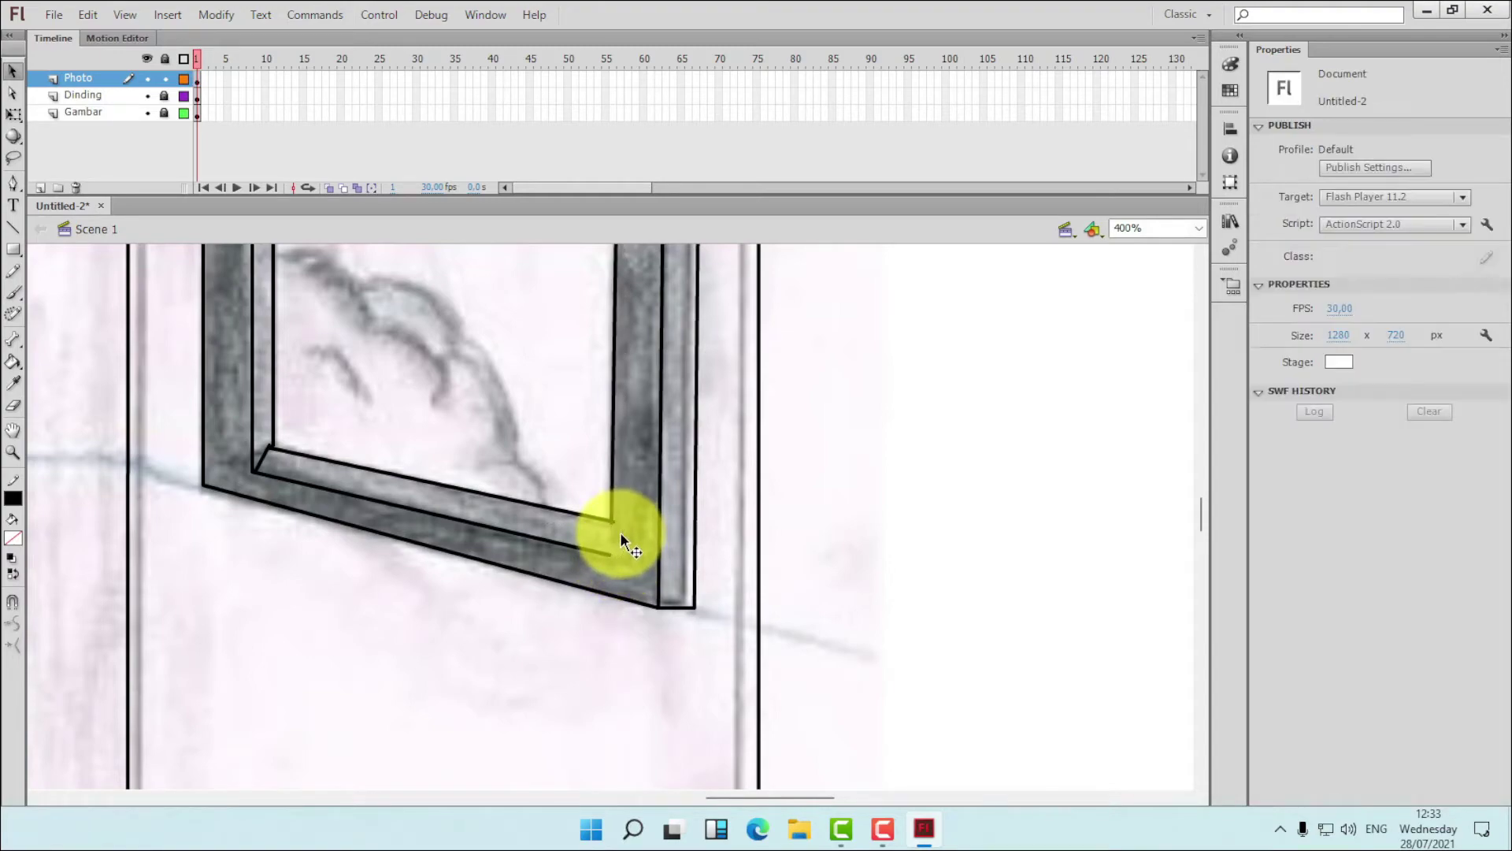
pyautogui.click(13, 227)
pyautogui.moveTo(613, 523); pyautogui.dragTo(612, 555)
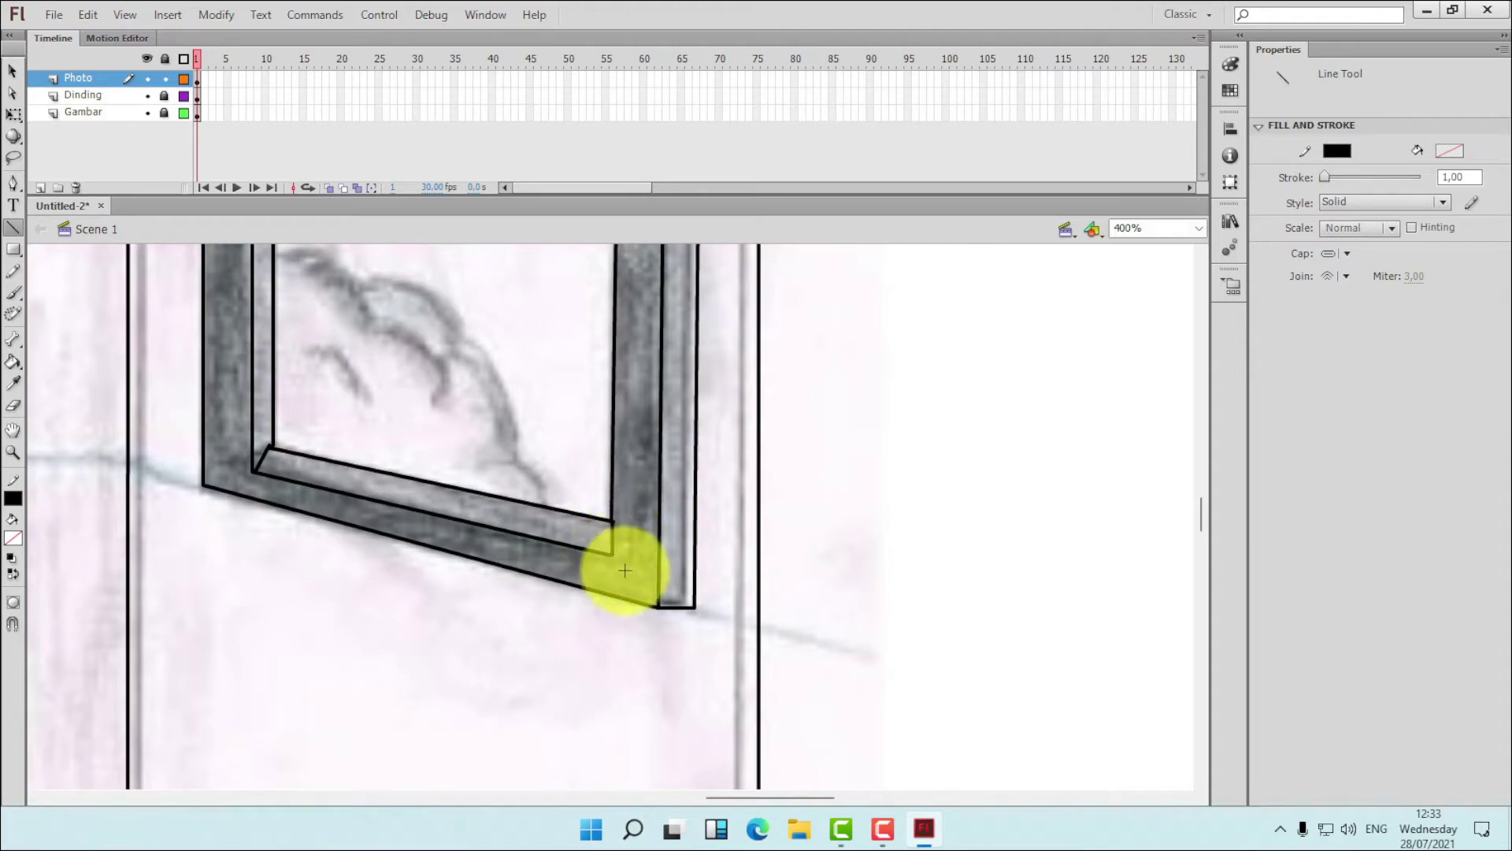
pyautogui.click(12, 71)
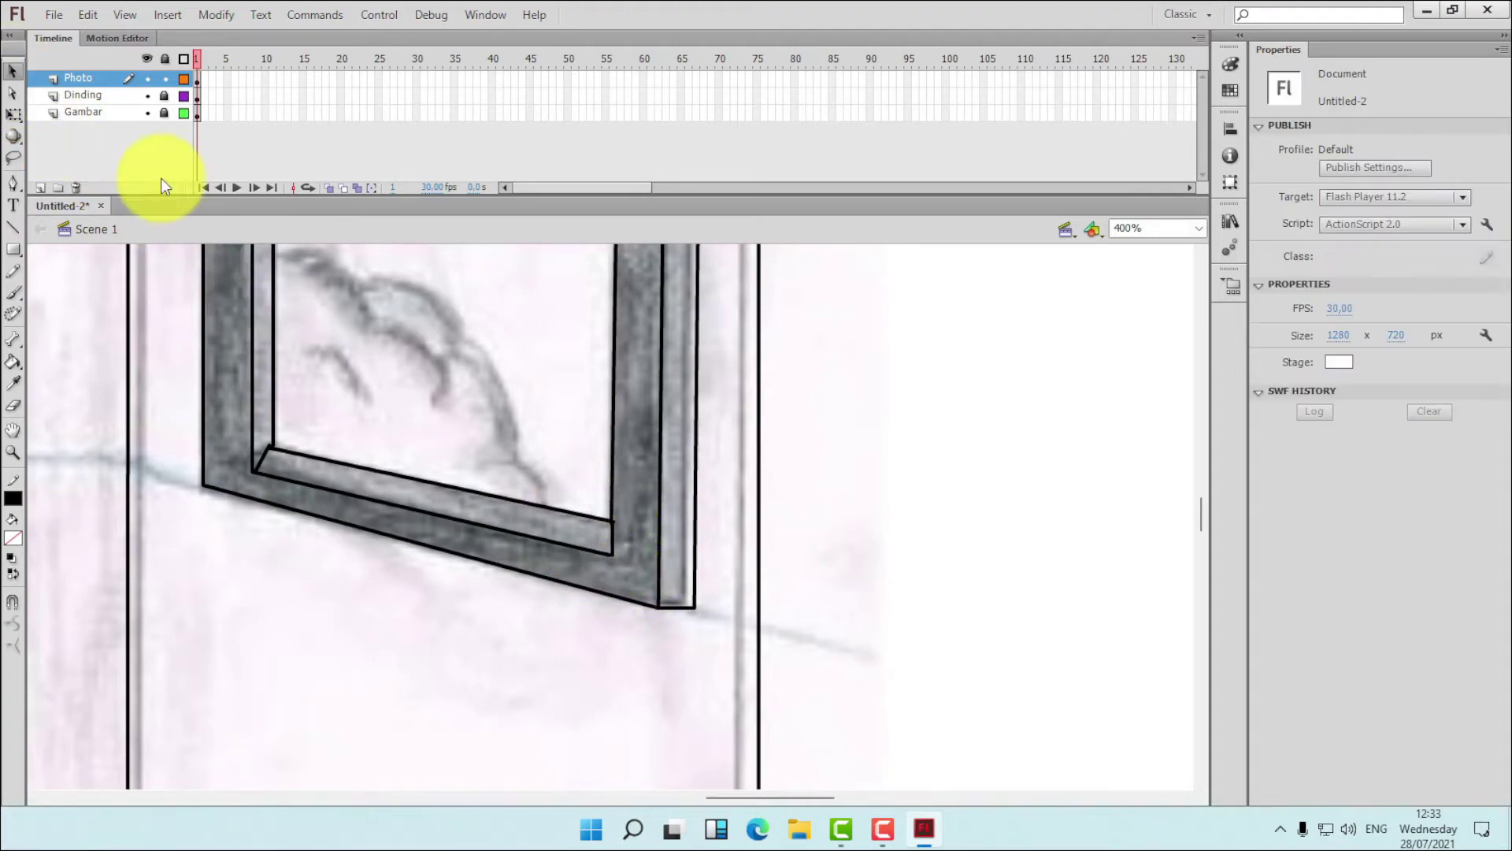
pyautogui.moveTo(612, 554); pyautogui.dragTo(612, 553)
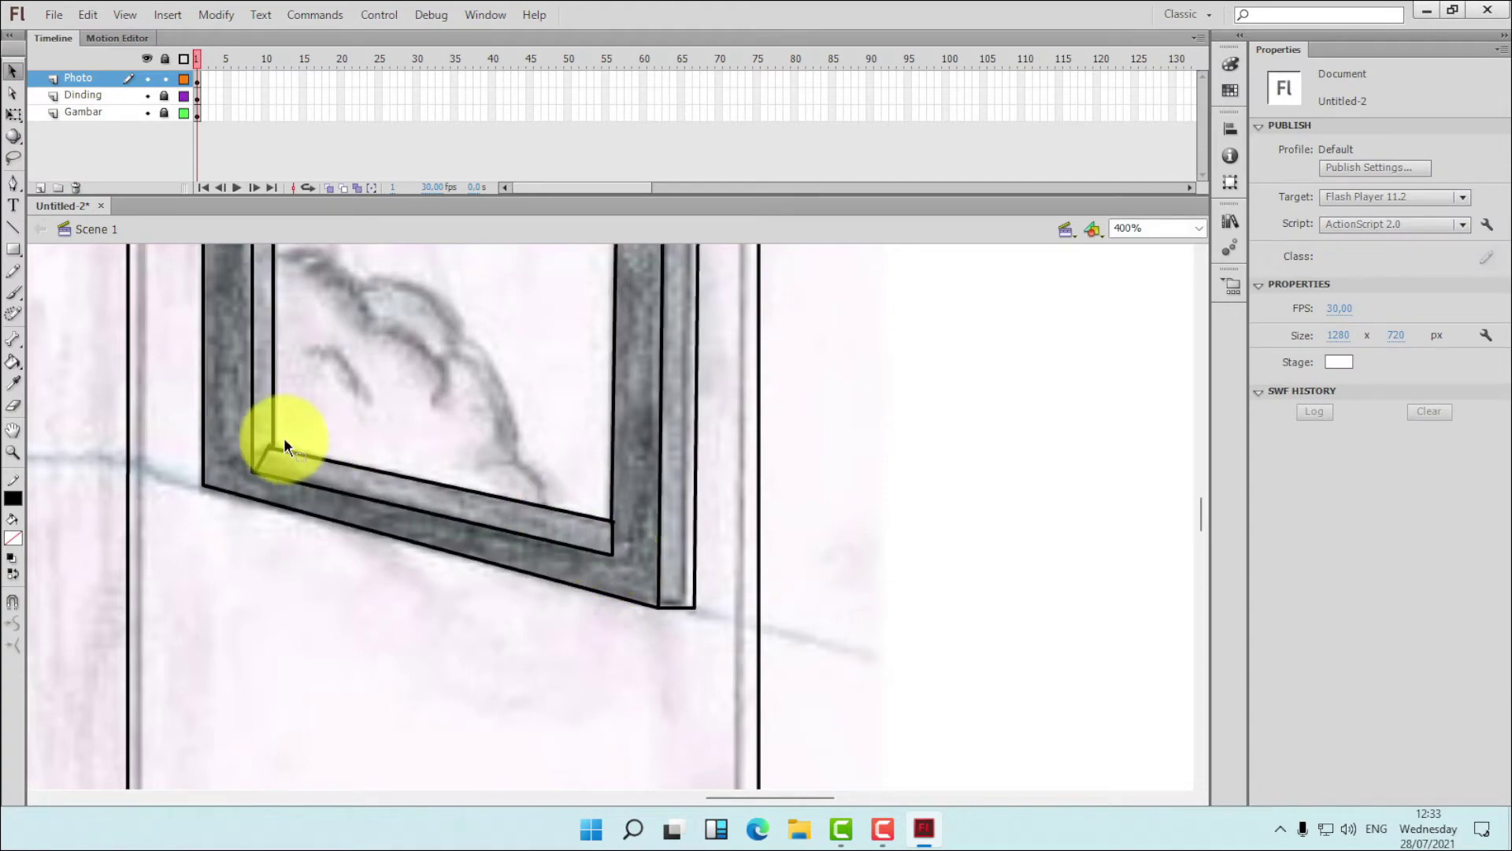
# - Move the end of the inner border's lower-left diagonal onto the corner of the right-wall picture opening
pyautogui.moveTo(274, 444); pyautogui.dragTo(270, 451)
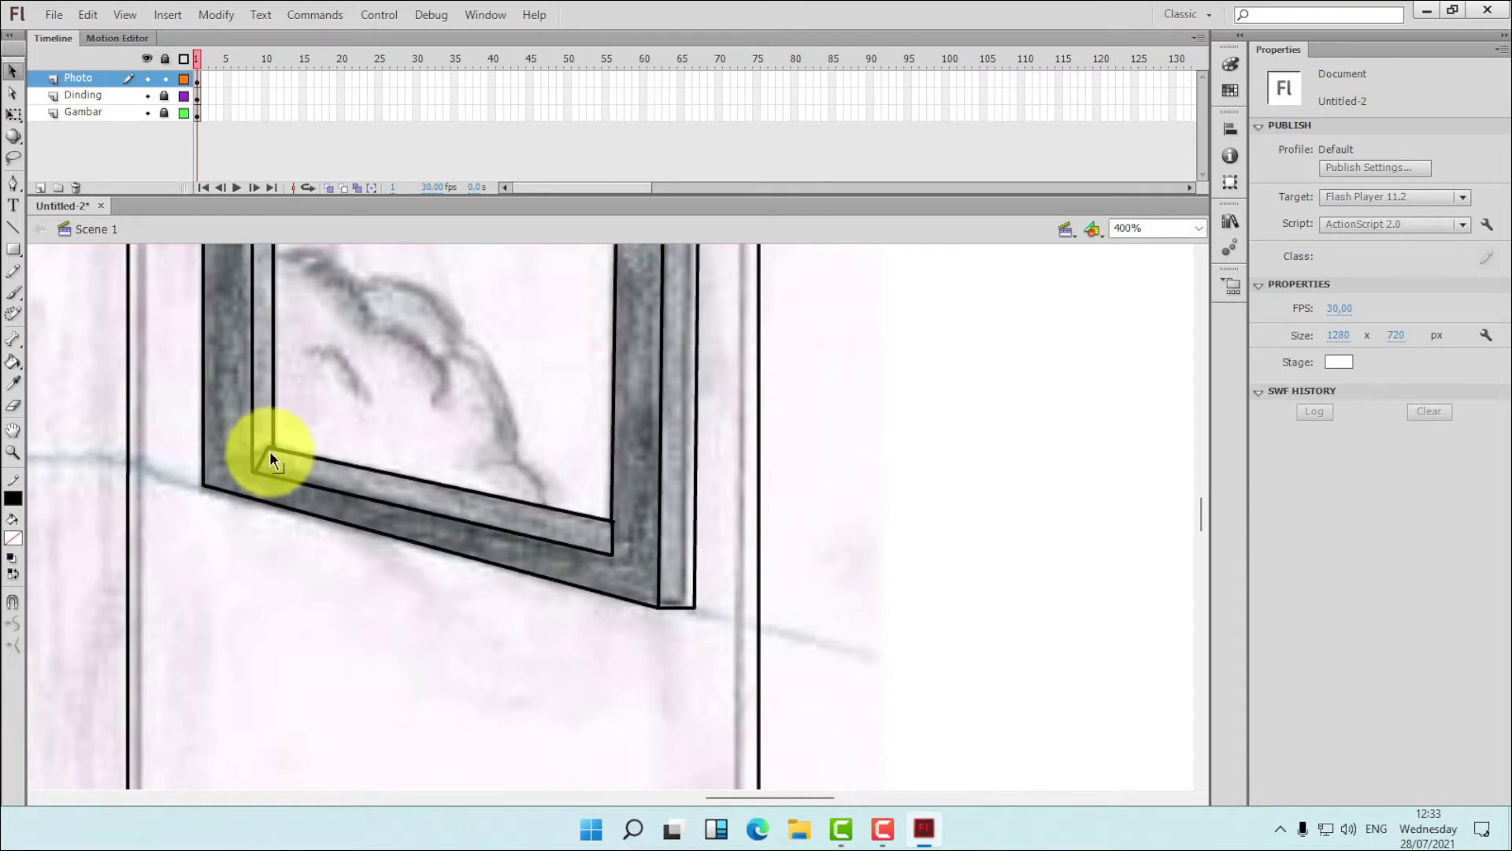
pyautogui.click(266, 451)
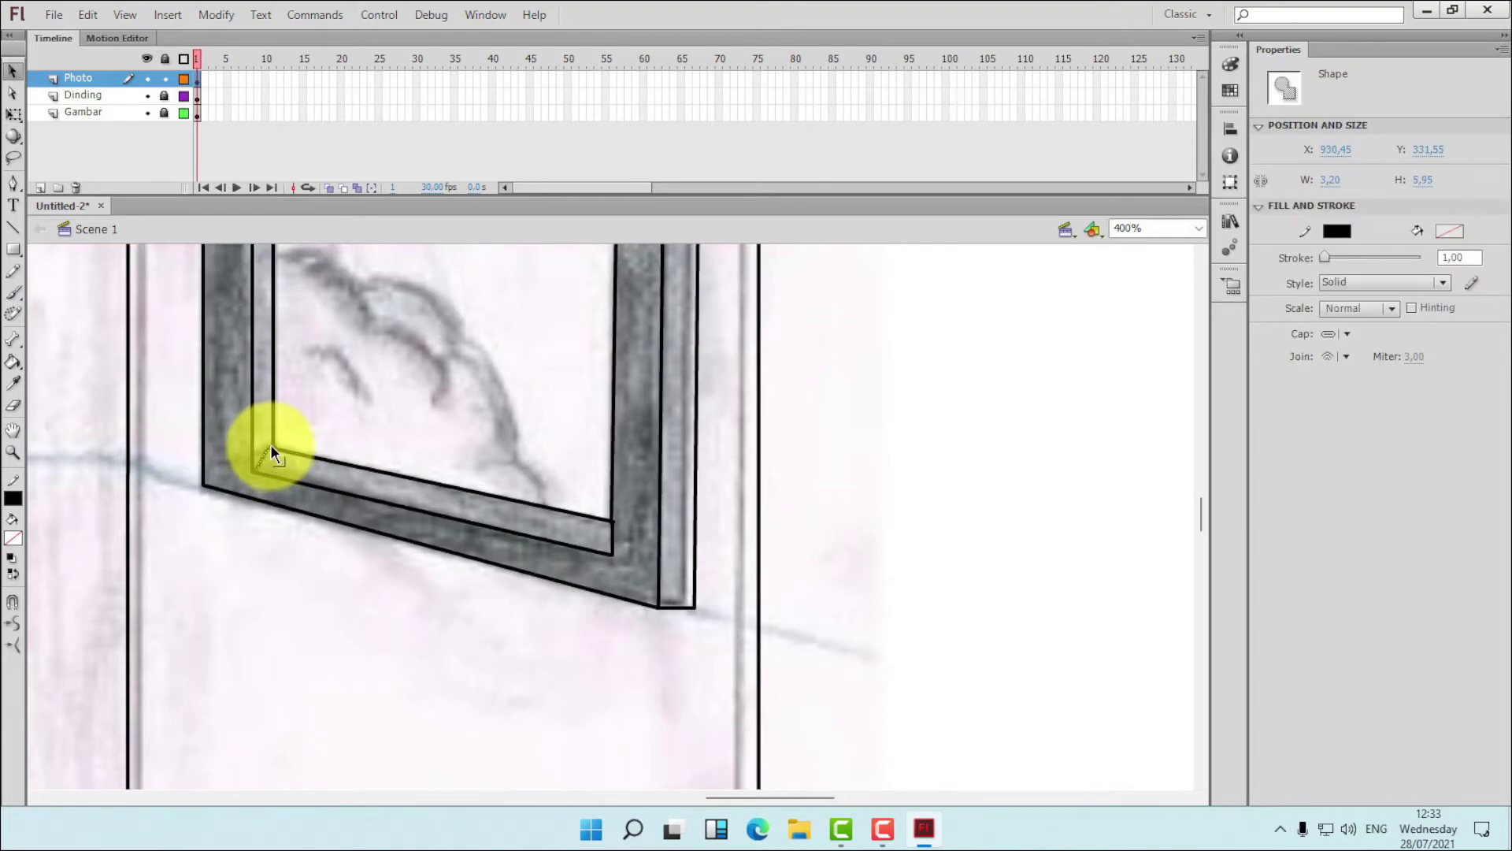
pyautogui.moveTo(271, 444); pyautogui.dragTo(271, 447)
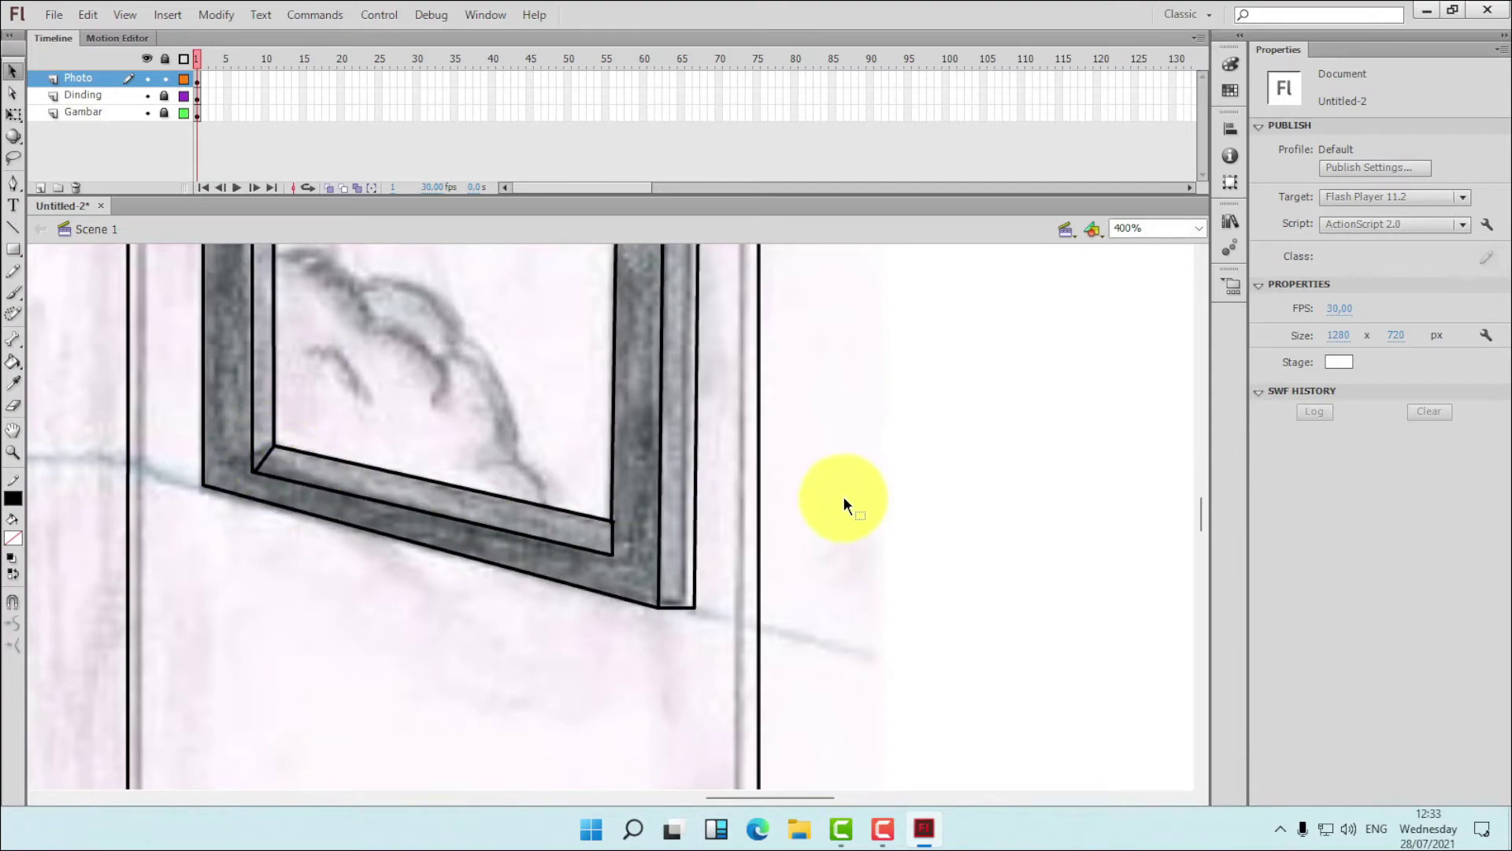
# - Check the traced walls and frames in the whole scene with the Gambar layer hidden and shown again
pyautogui.click(1199, 228)
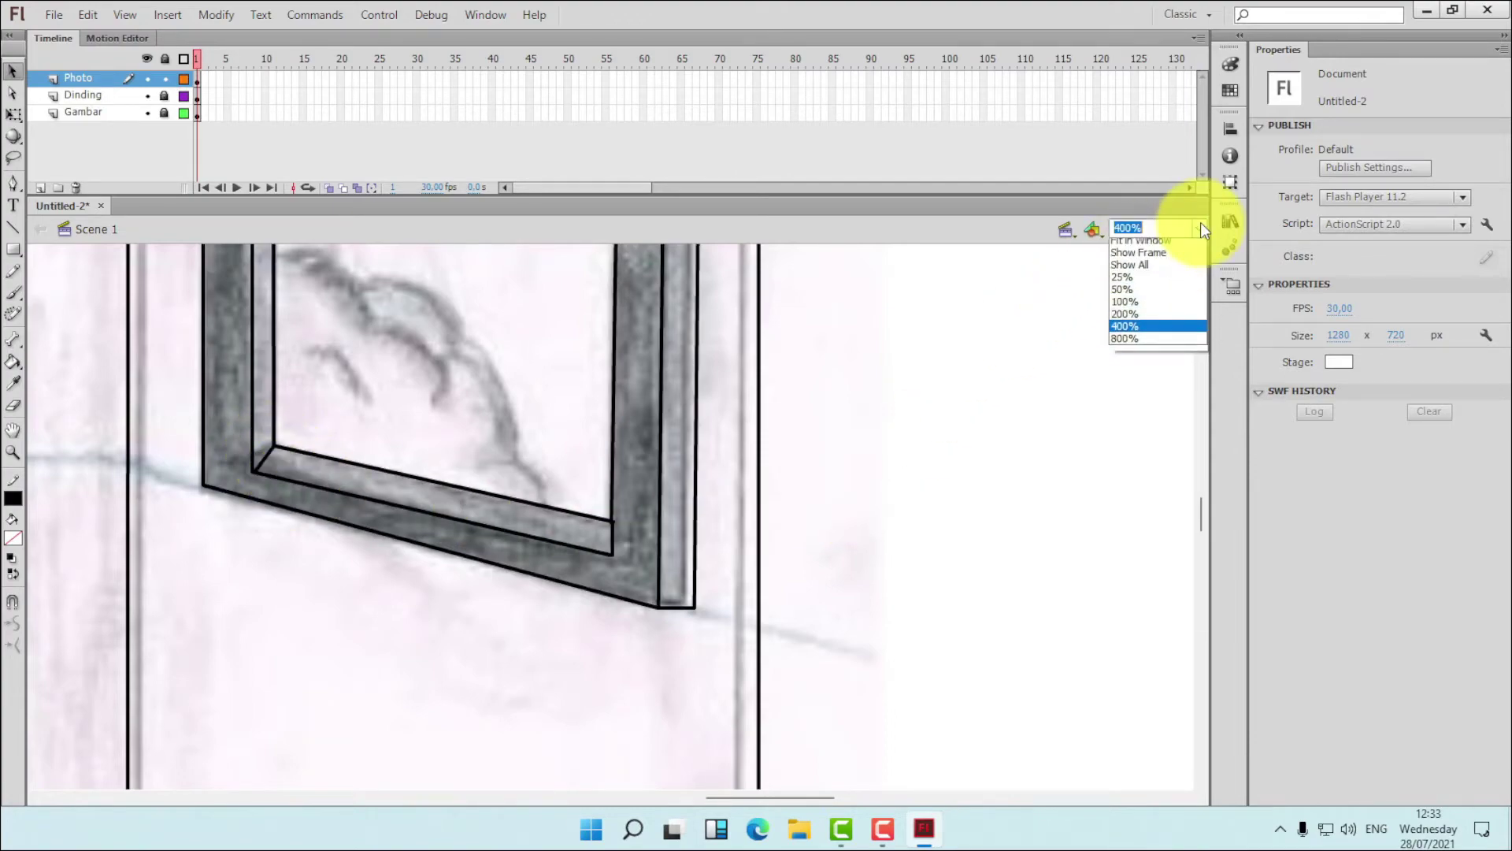
pyautogui.click(1156, 246)
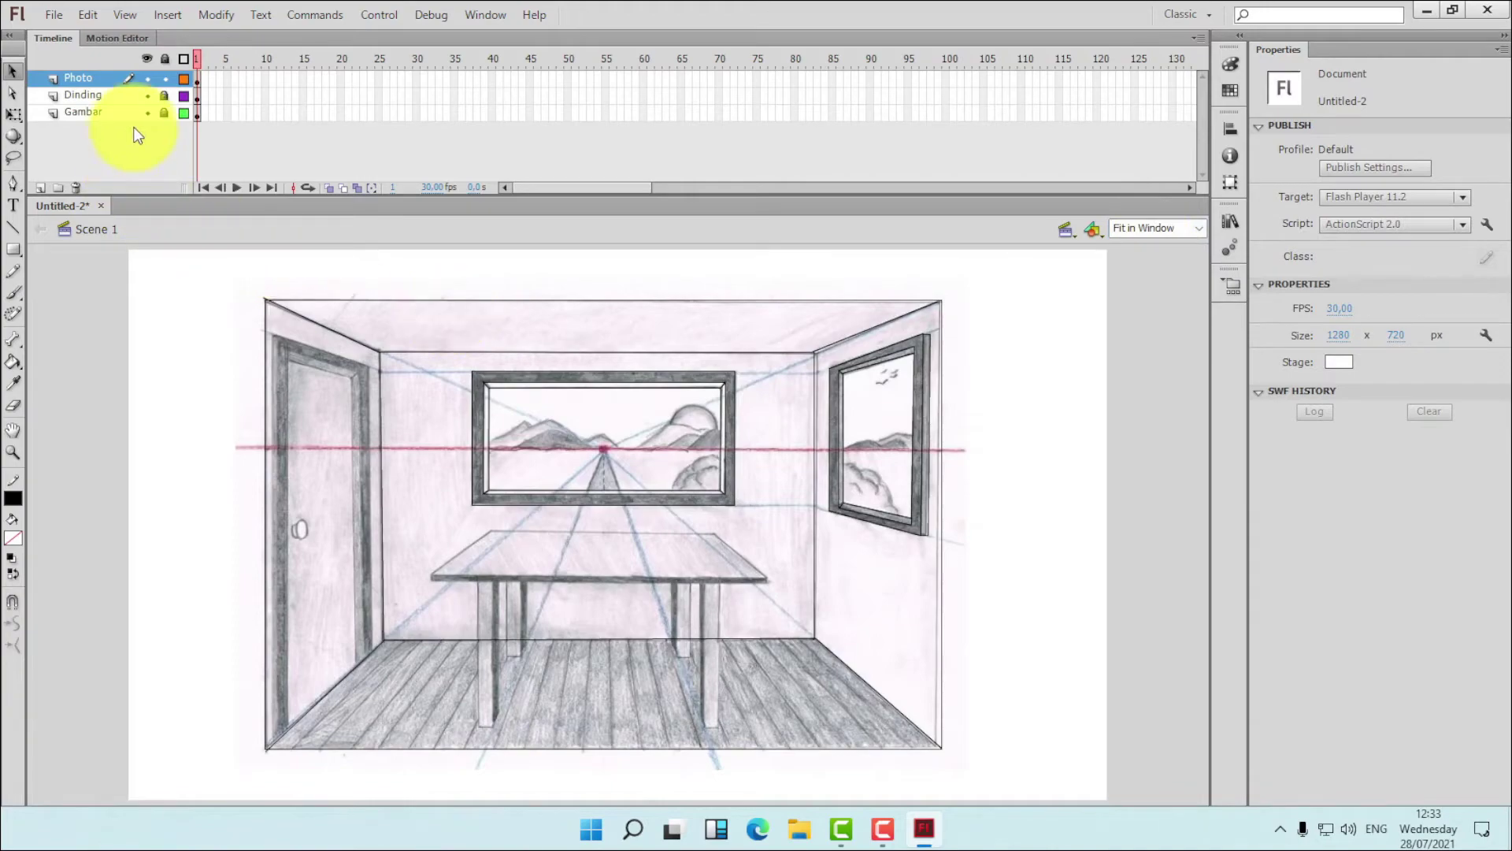
pyautogui.click(147, 112)
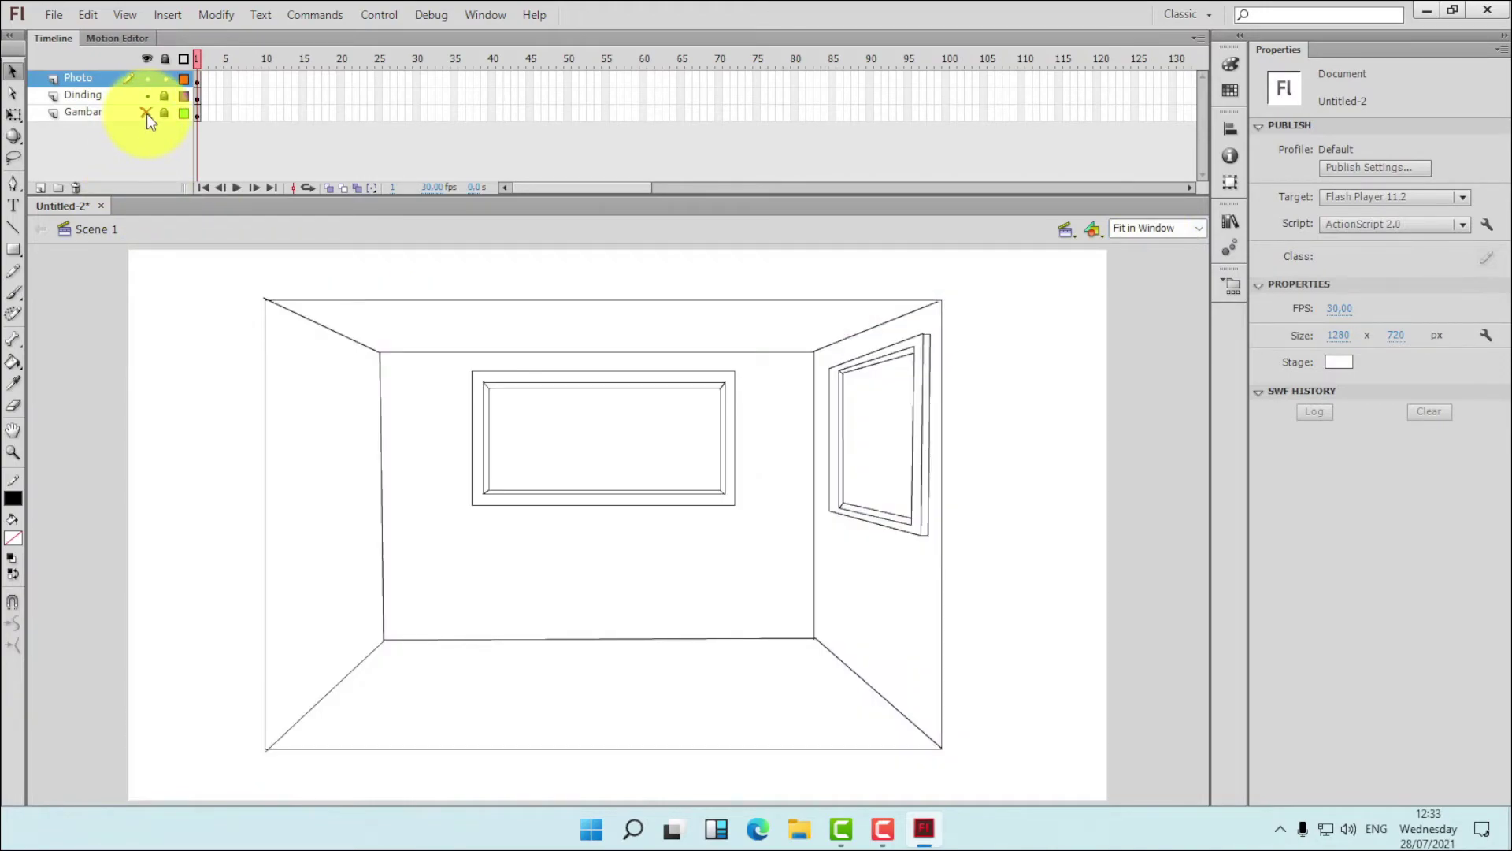
pyautogui.click(147, 112)
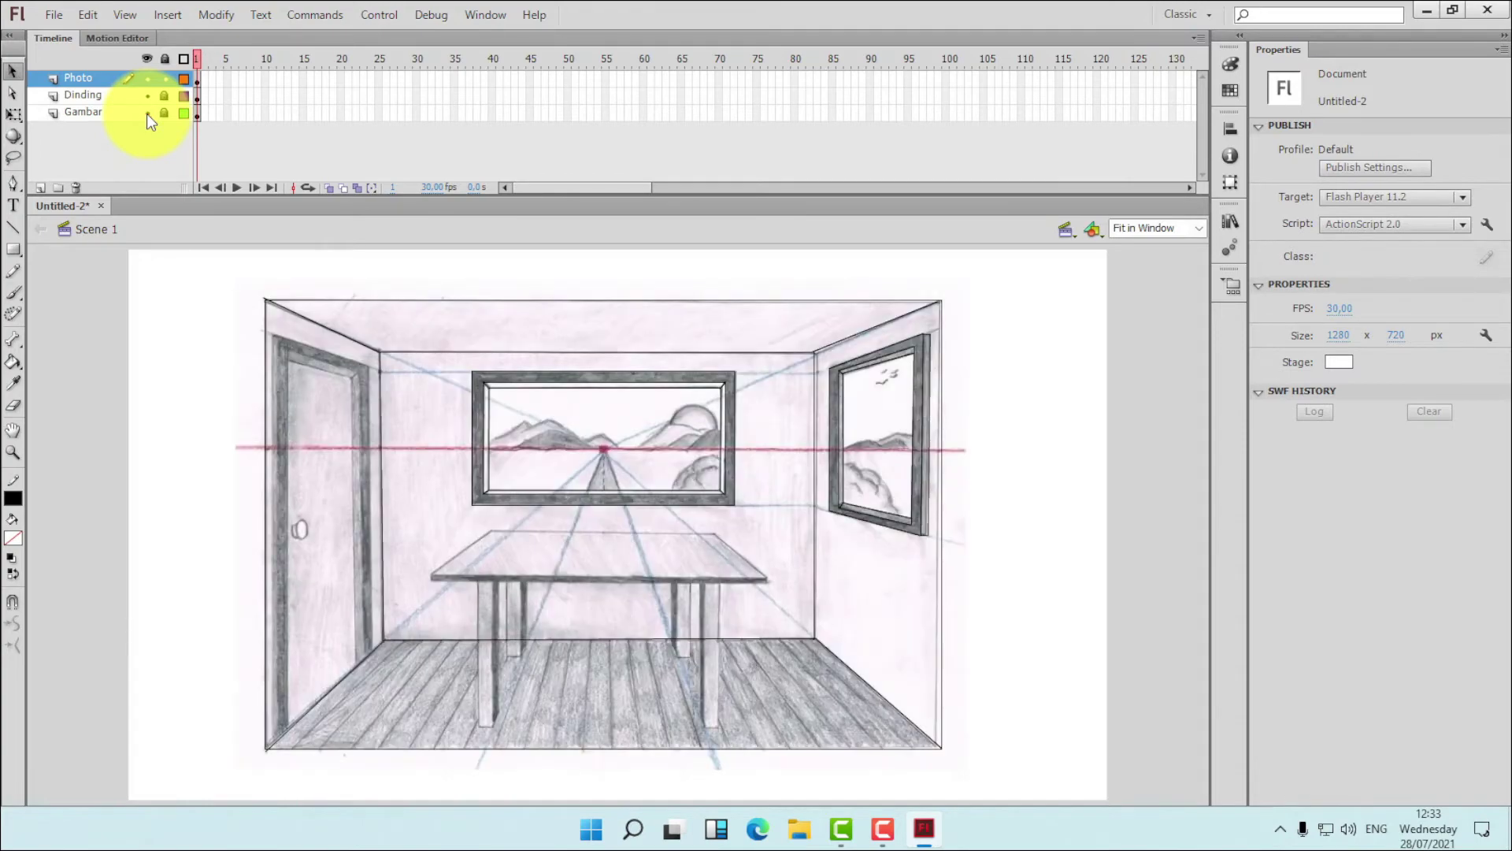
pyautogui.click(146, 113)
pyautogui.click(146, 114)
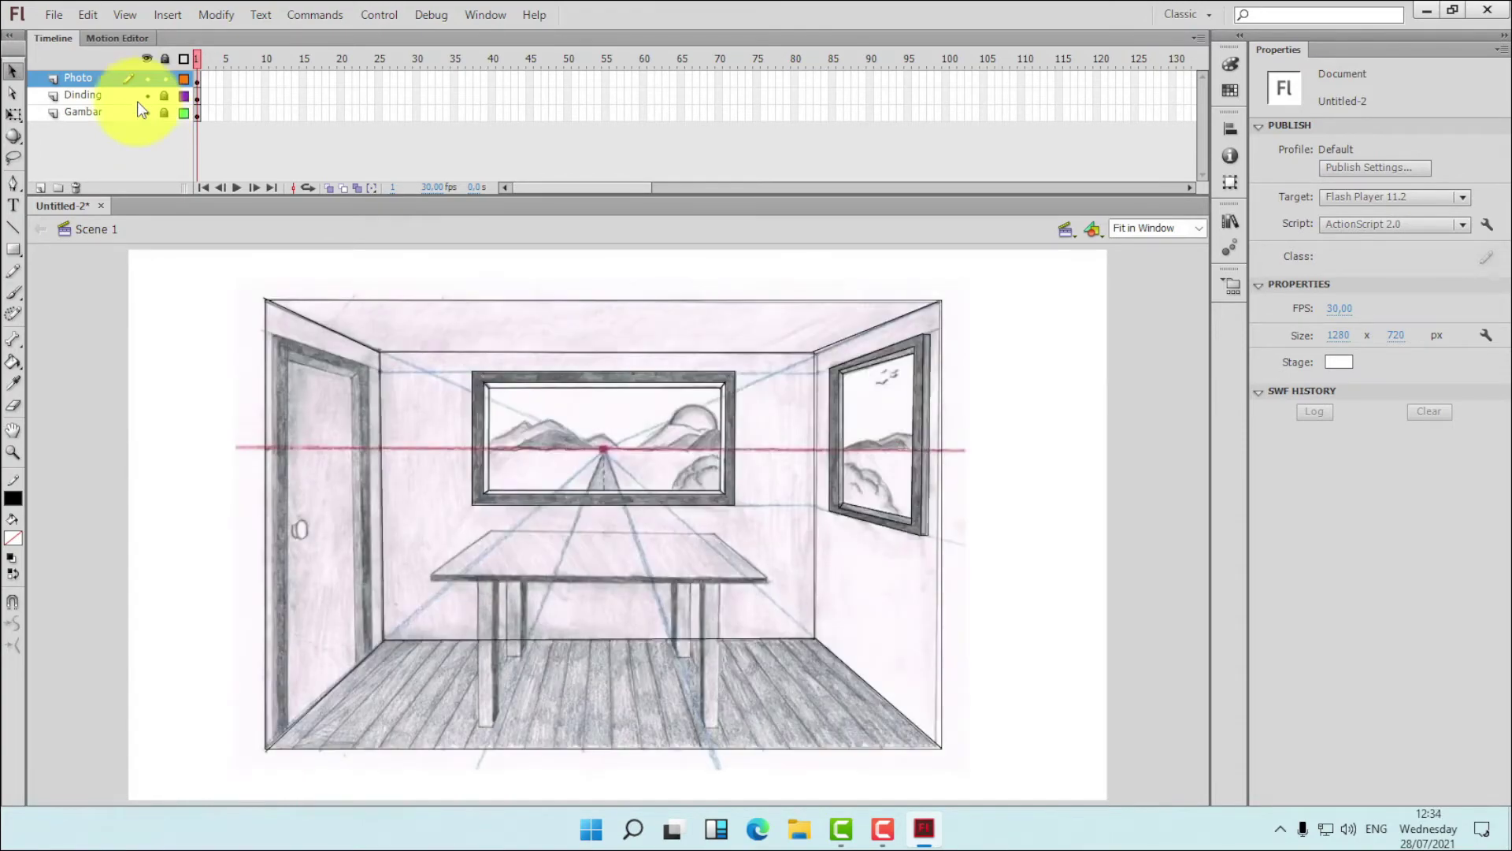
# - Add a new layer named Meja above Photo and lock the Photo layer
pyautogui.click(41, 188)
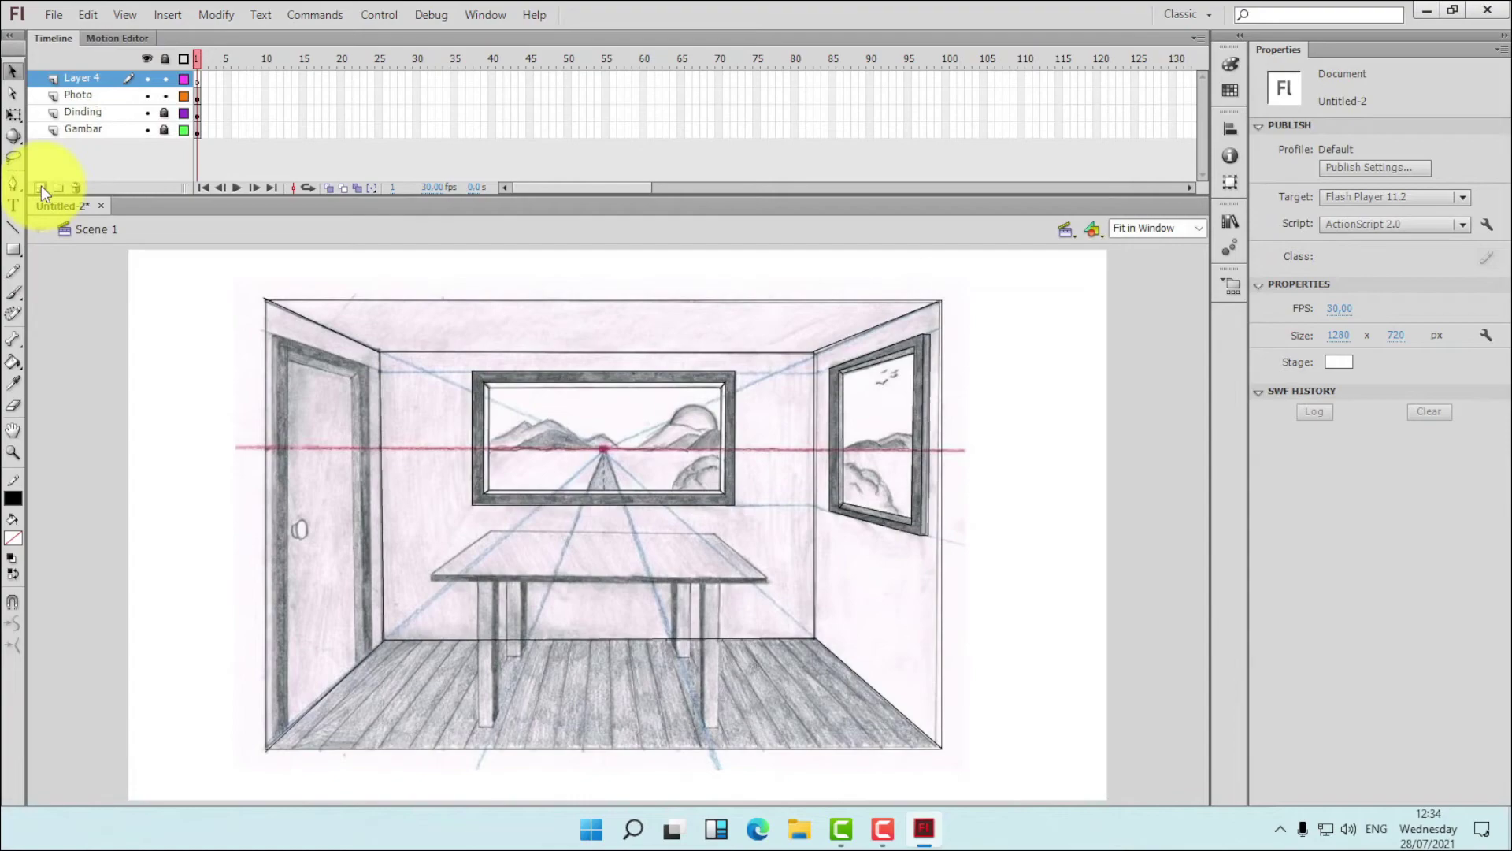
pyautogui.click(147, 95)
pyautogui.click(148, 95)
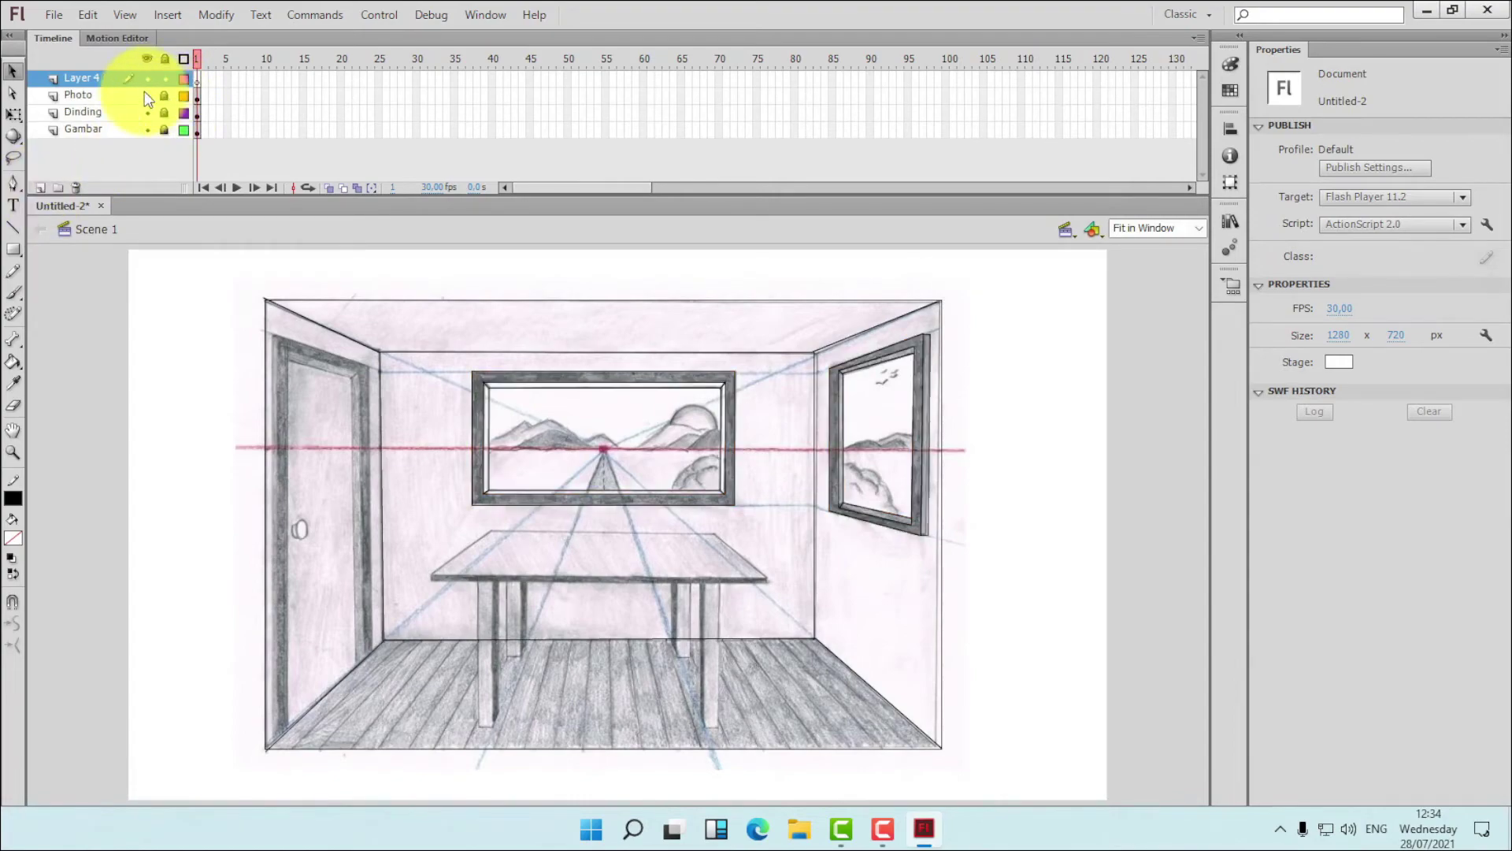
pyautogui.doubleClick(104, 79)
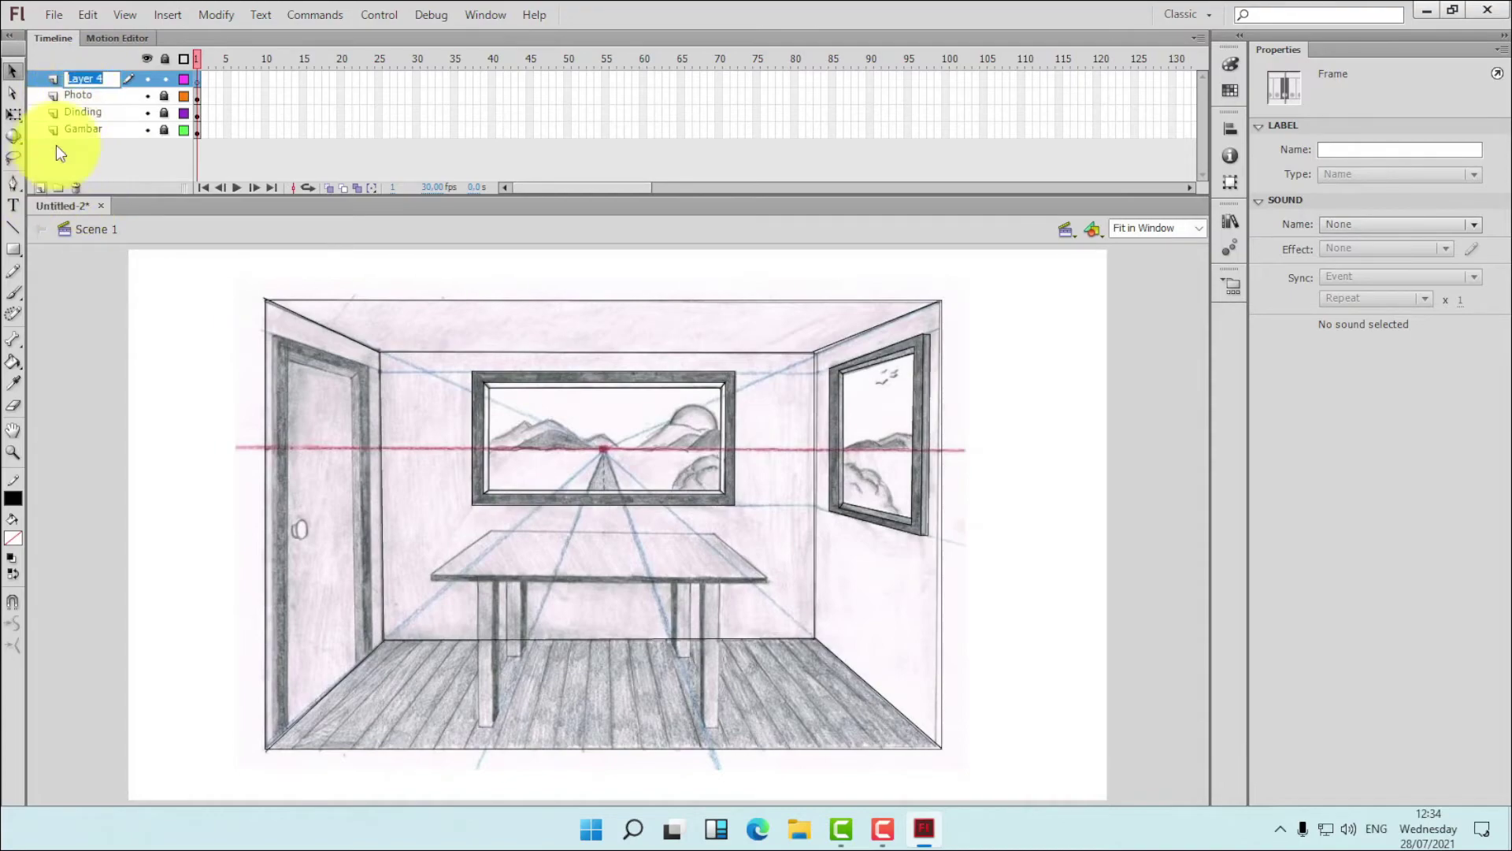
pyautogui.write('Meja')
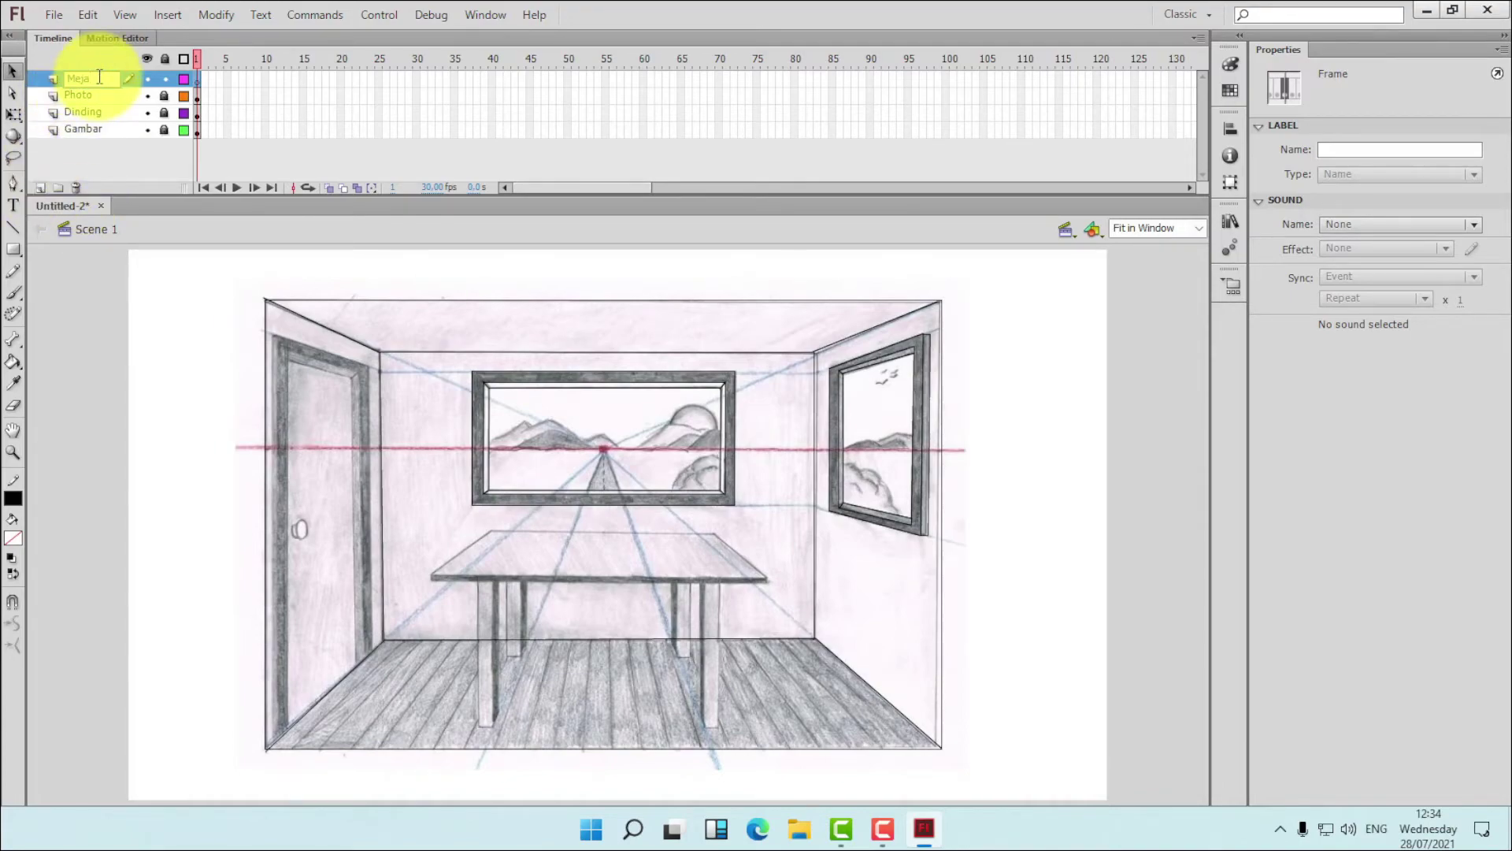
pyautogui.click(1032, 390)
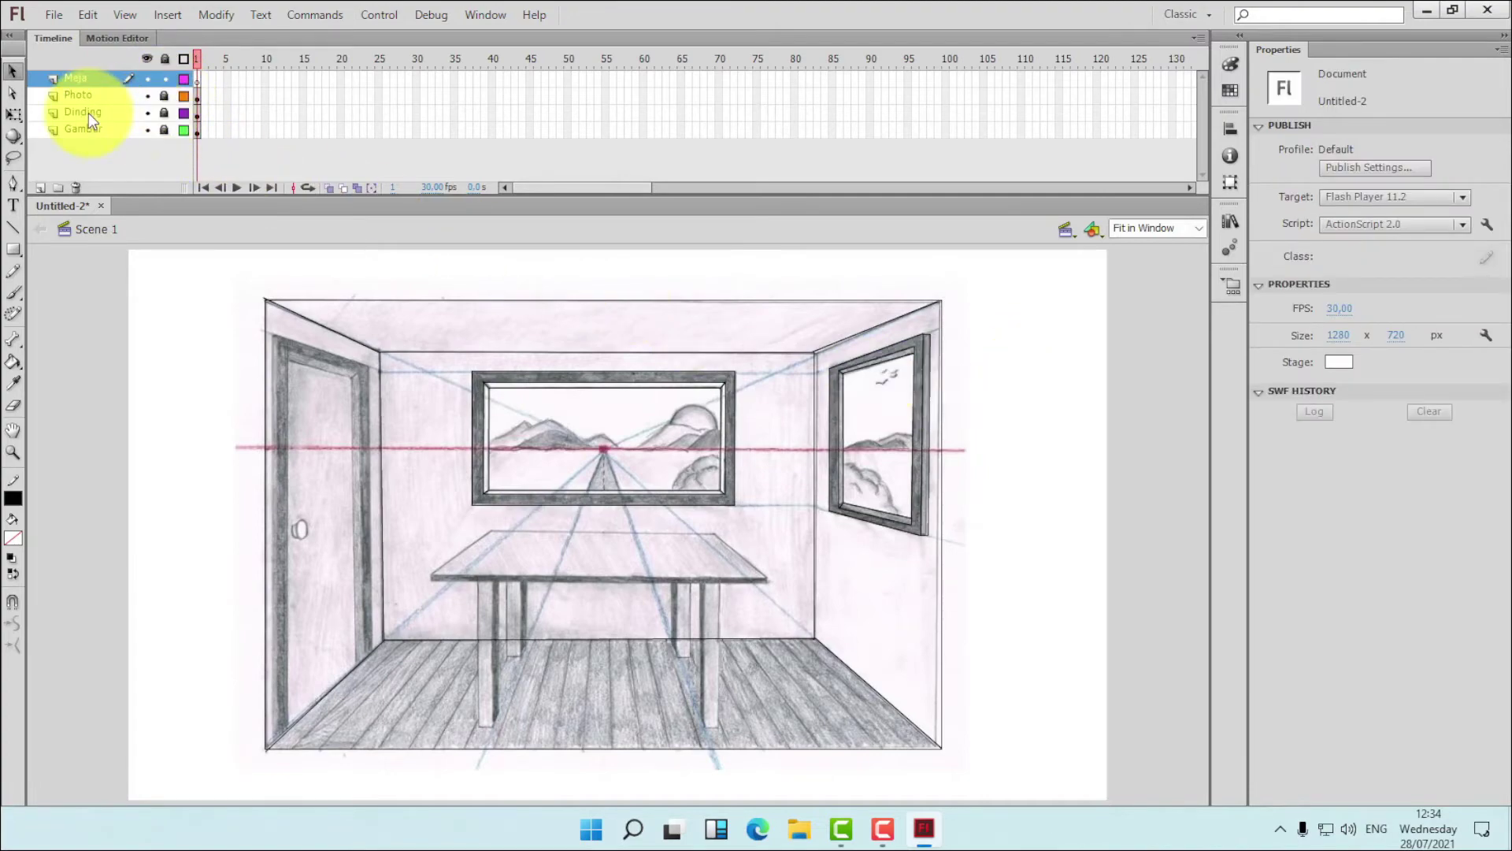
# - Trace the tabletop on the Meja layer with a rectangle, pulling its two front corners out to the sketched front corners
pyautogui.click(1195, 226)
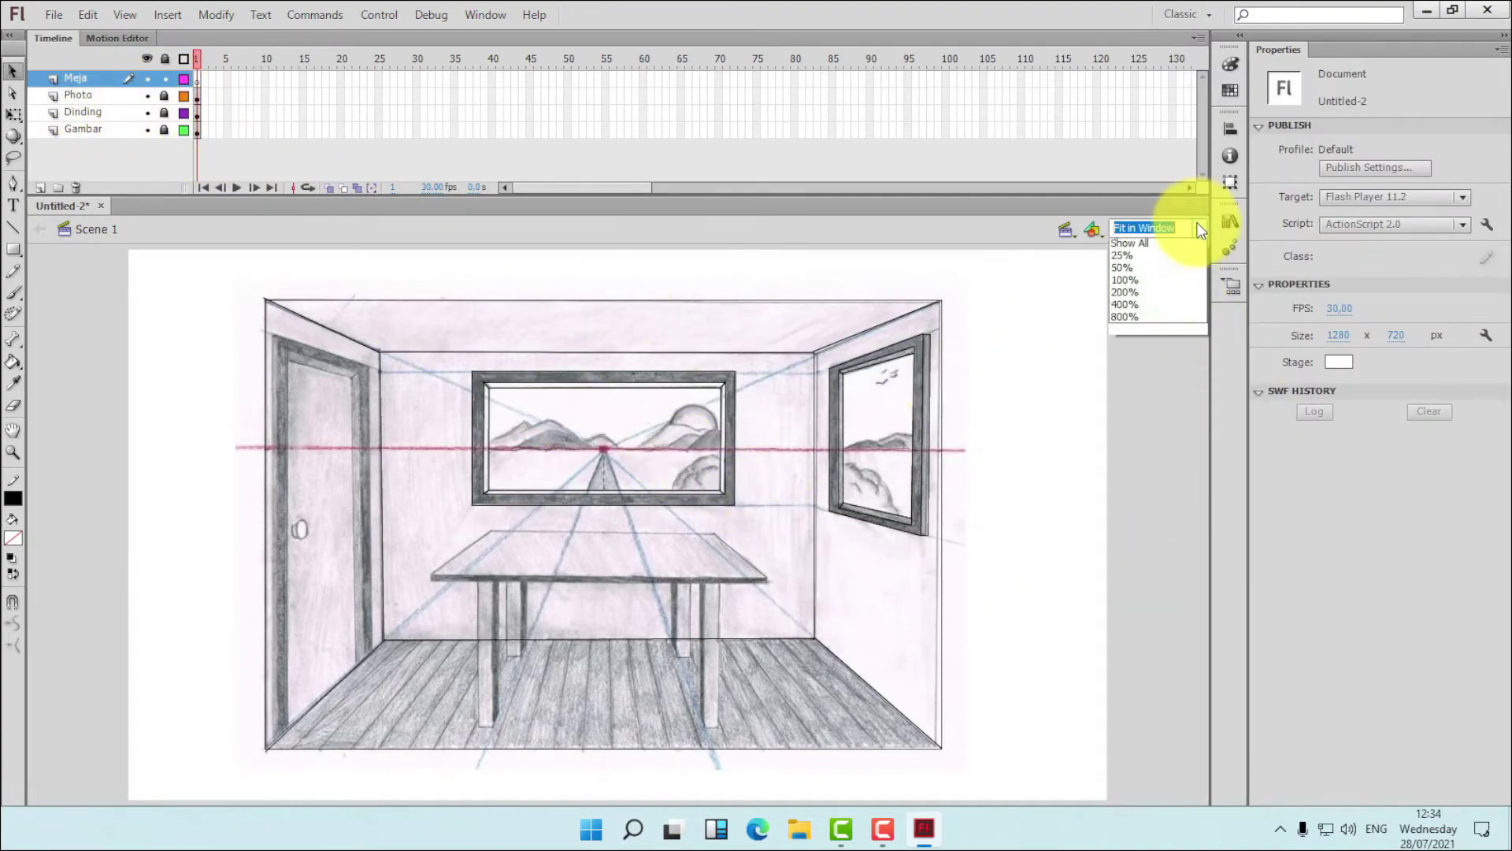
pyautogui.click(1148, 311)
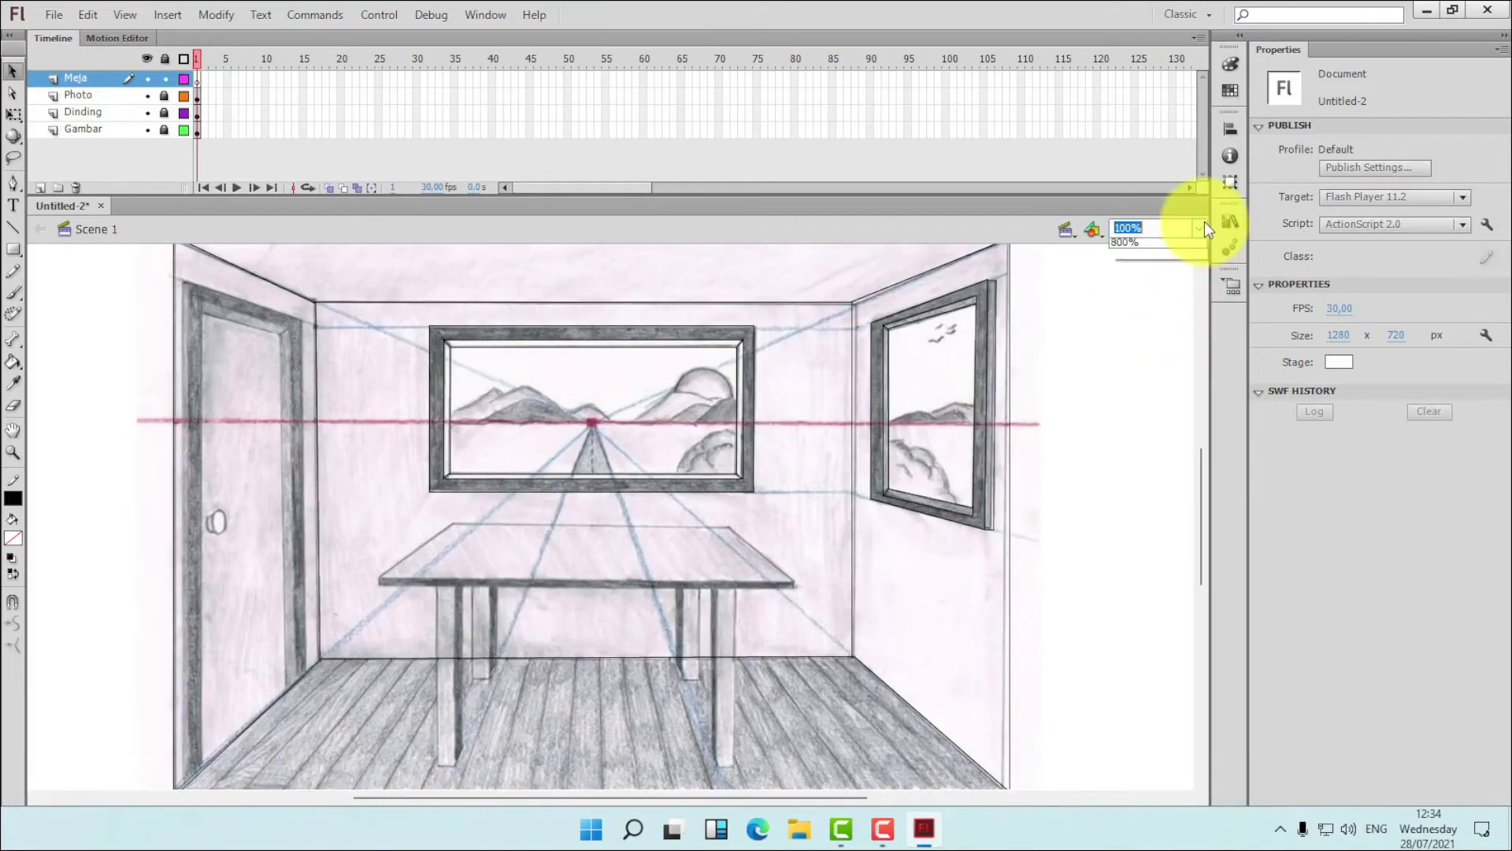
pyautogui.click(1198, 228)
pyautogui.click(1148, 320)
pyautogui.scroll(-3, 828, 531)
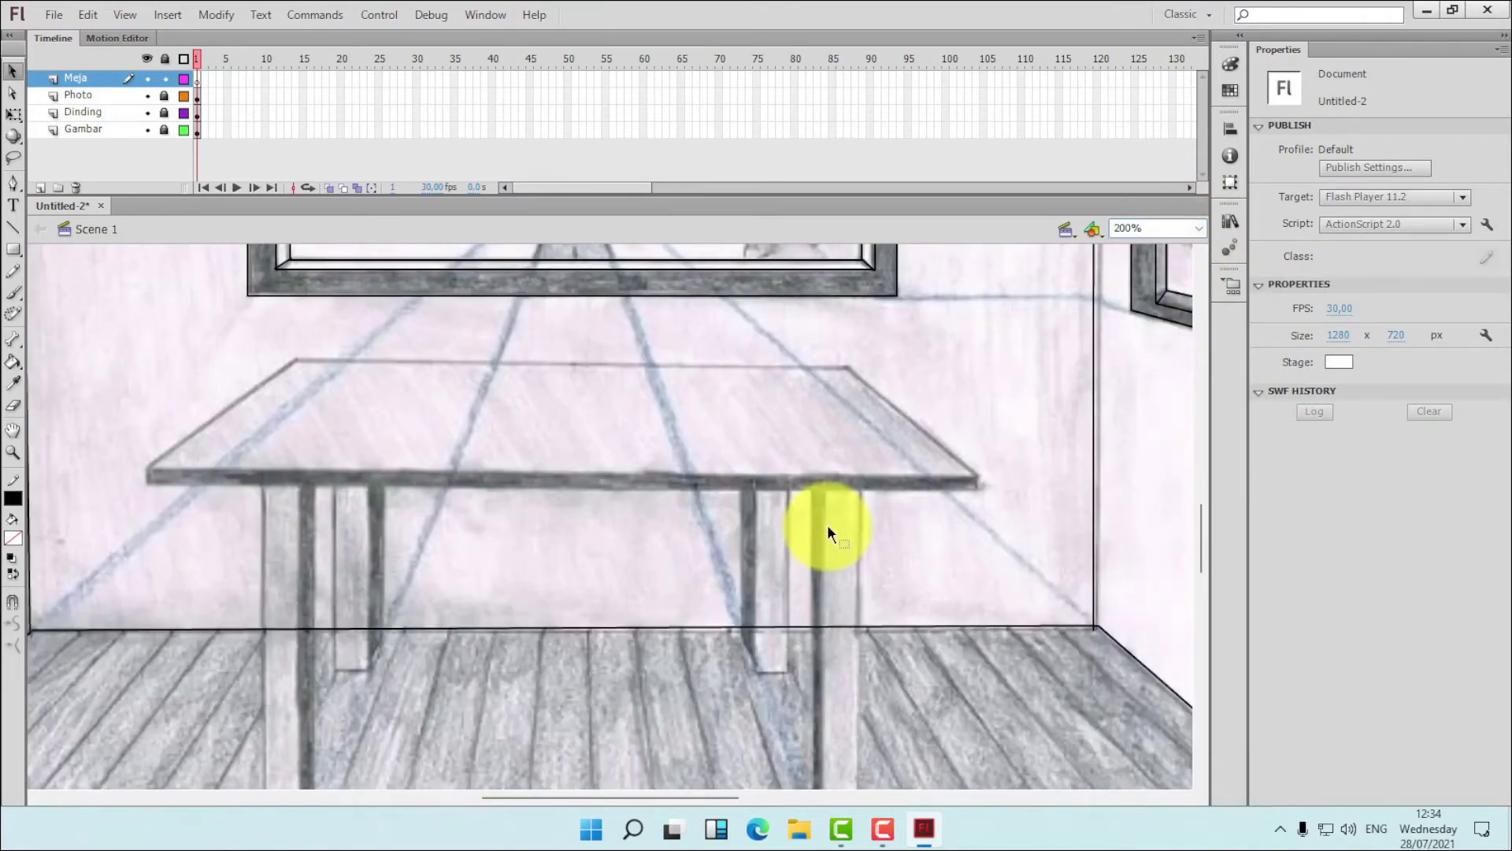
pyautogui.click(13, 249)
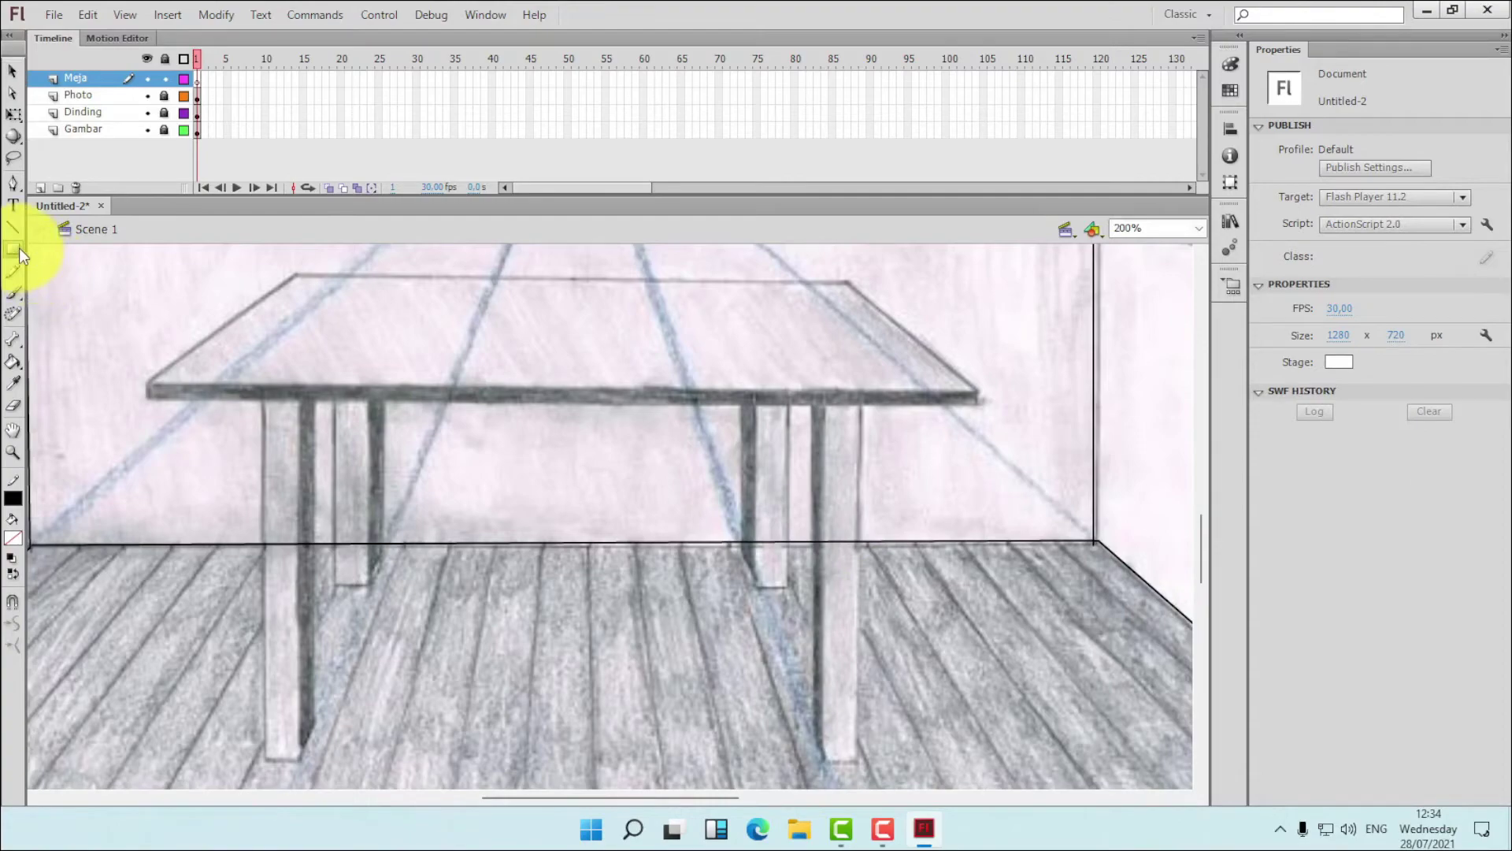
pyautogui.moveTo(297, 273); pyautogui.dragTo(848, 394)
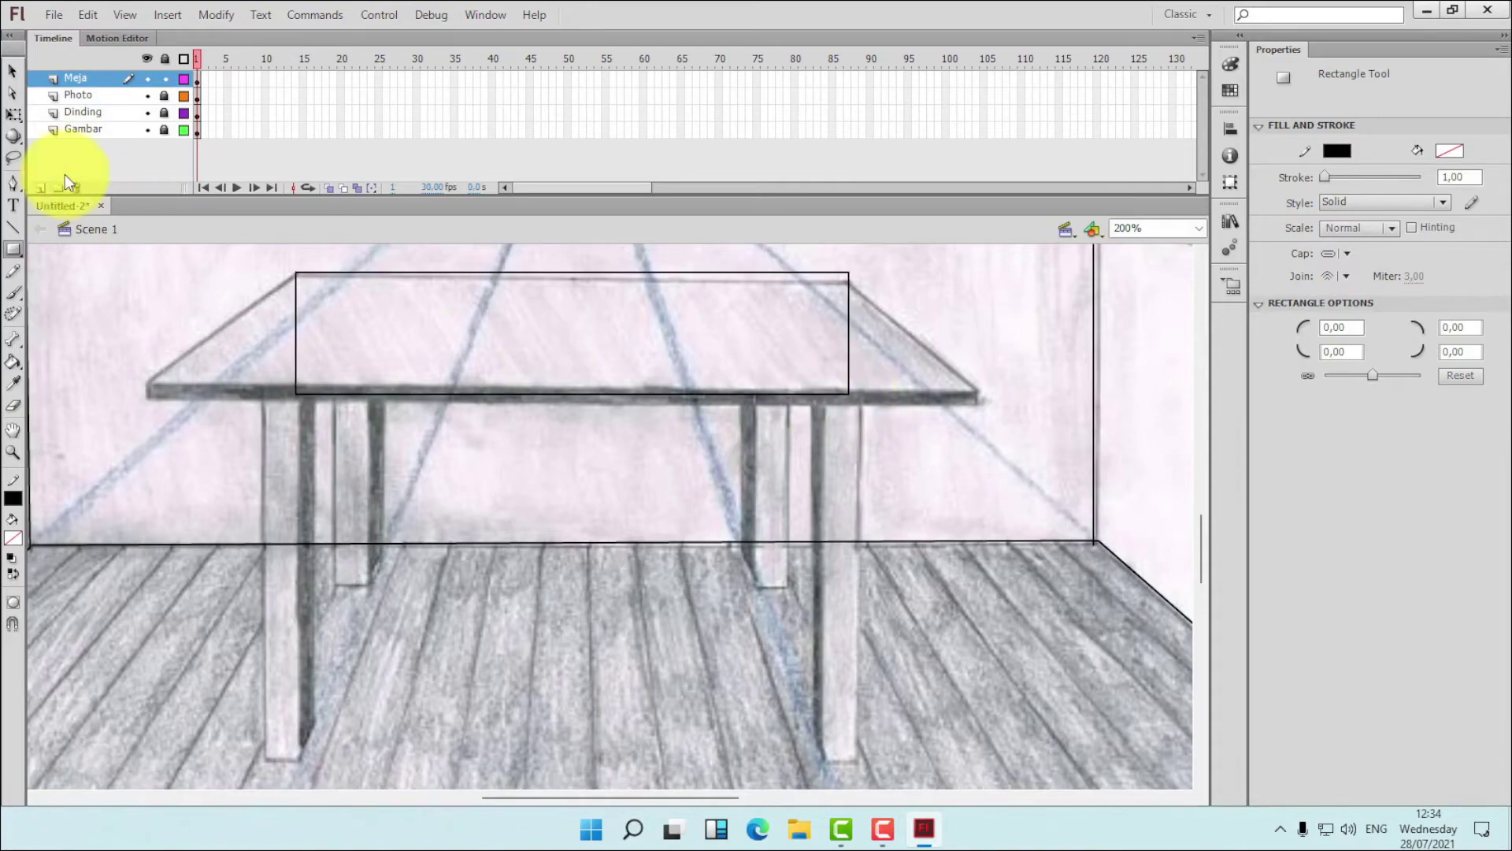
pyautogui.click(12, 71)
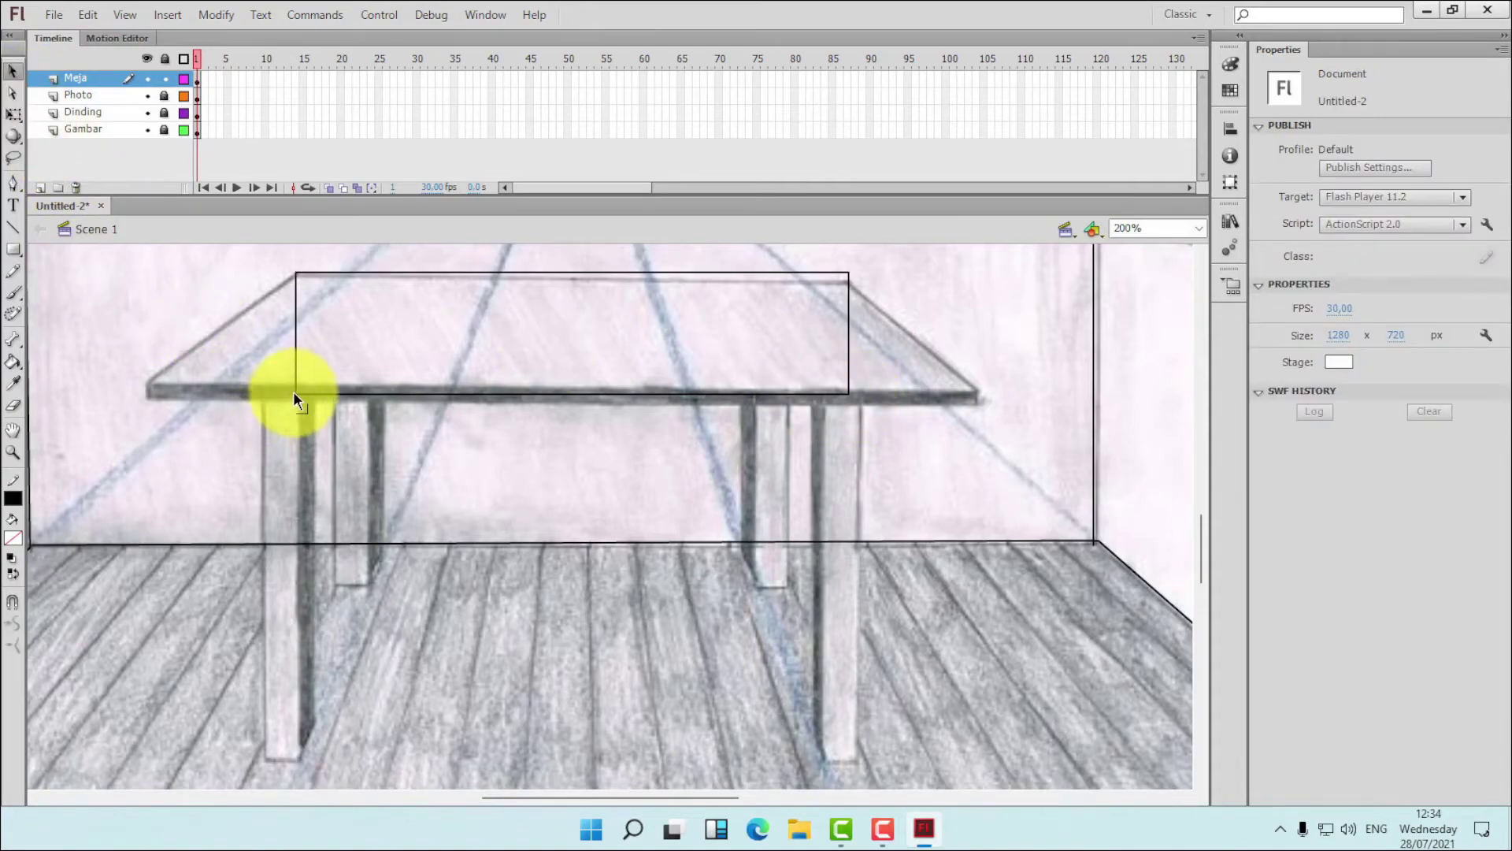
pyautogui.moveTo(294, 392); pyautogui.dragTo(146, 385)
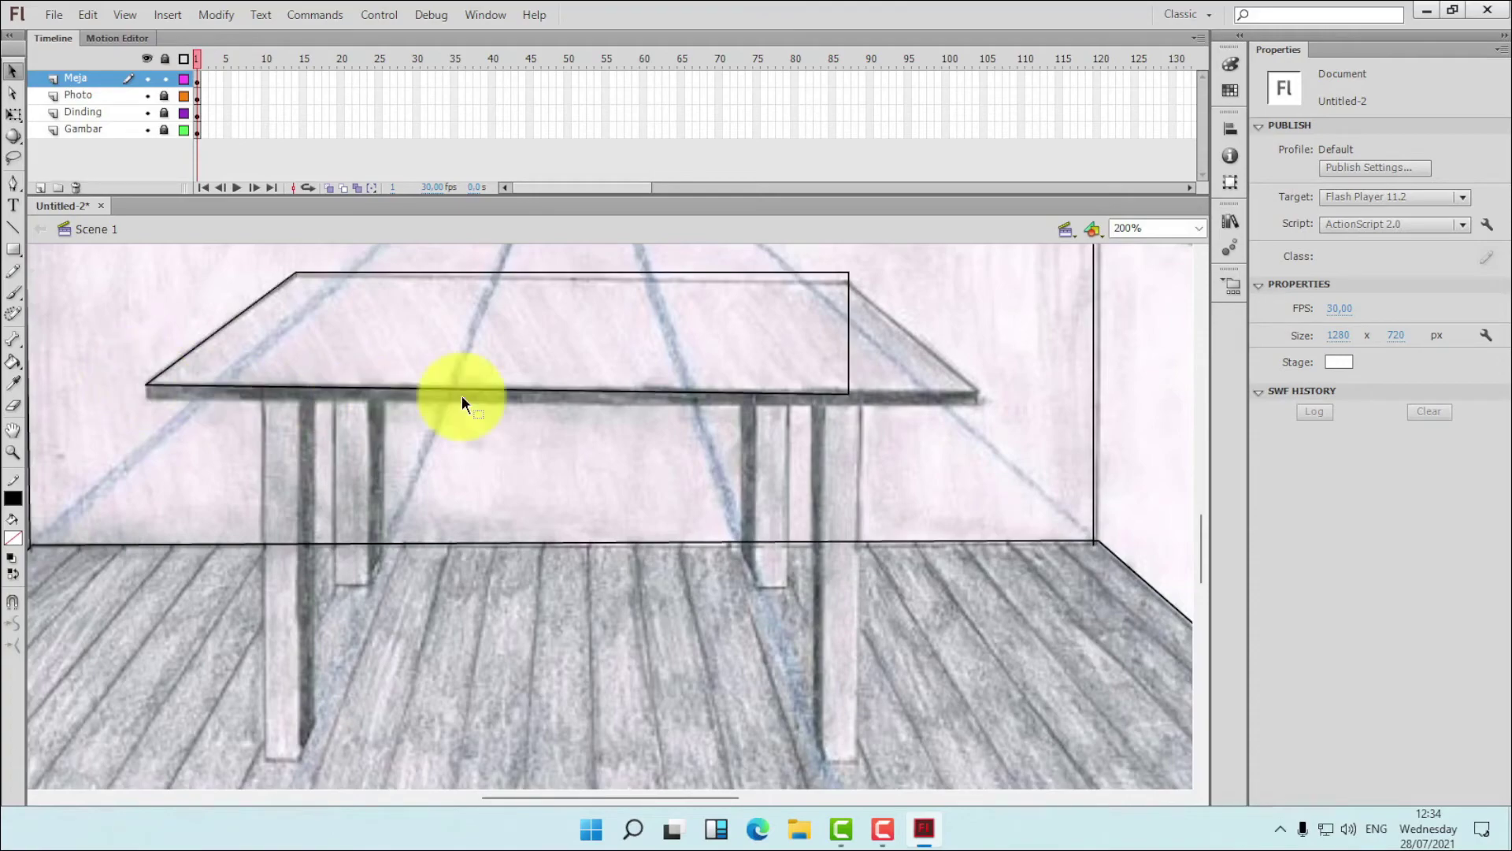
pyautogui.moveTo(848, 394); pyautogui.dragTo(979, 389)
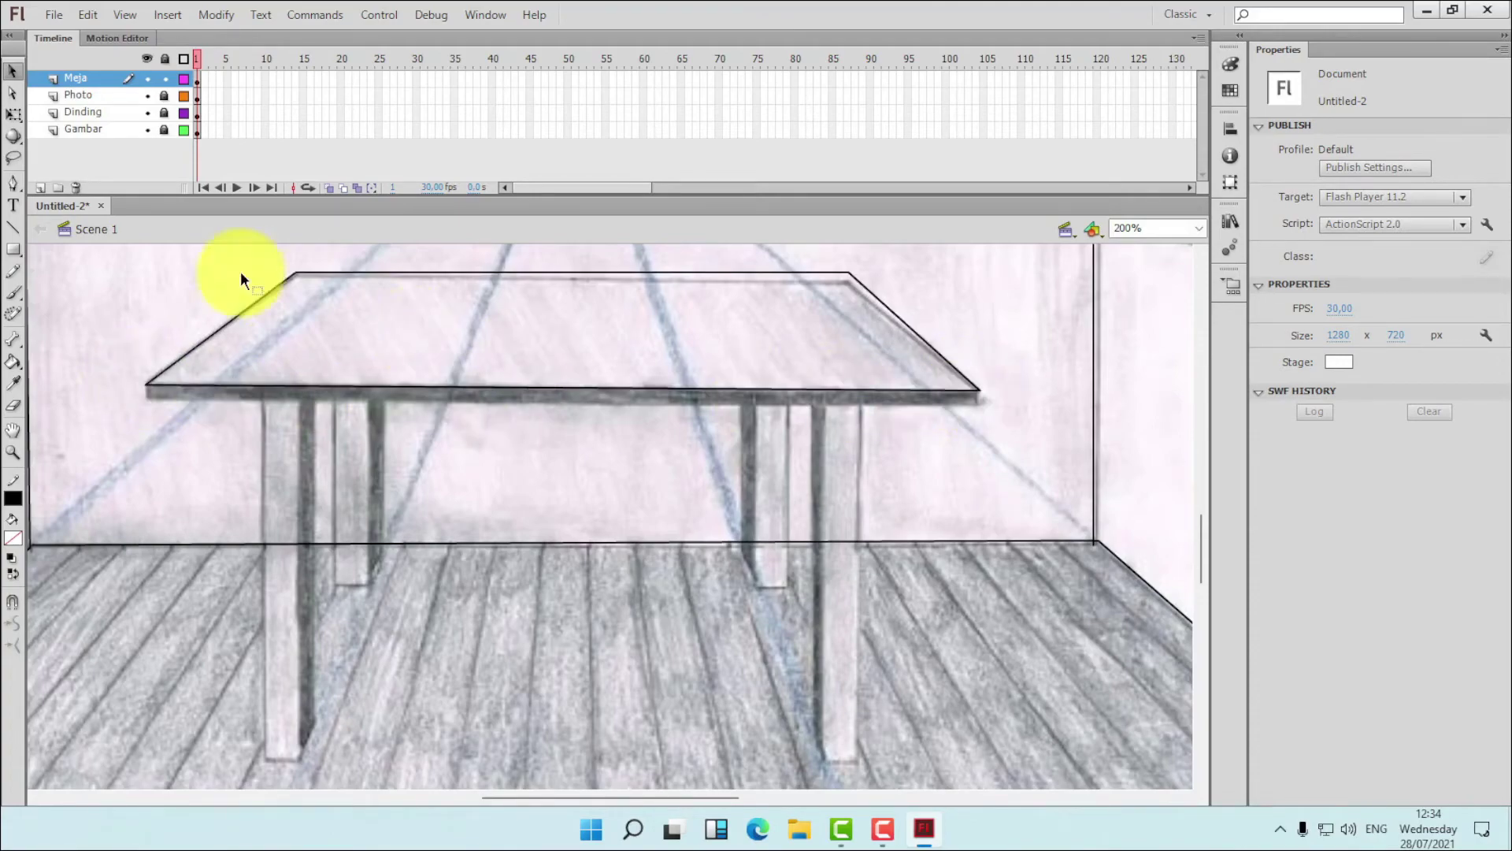
# - Trace the tabletop's front edge thickness with lines below the front edge and join them at the right corner
pyautogui.click(13, 230)
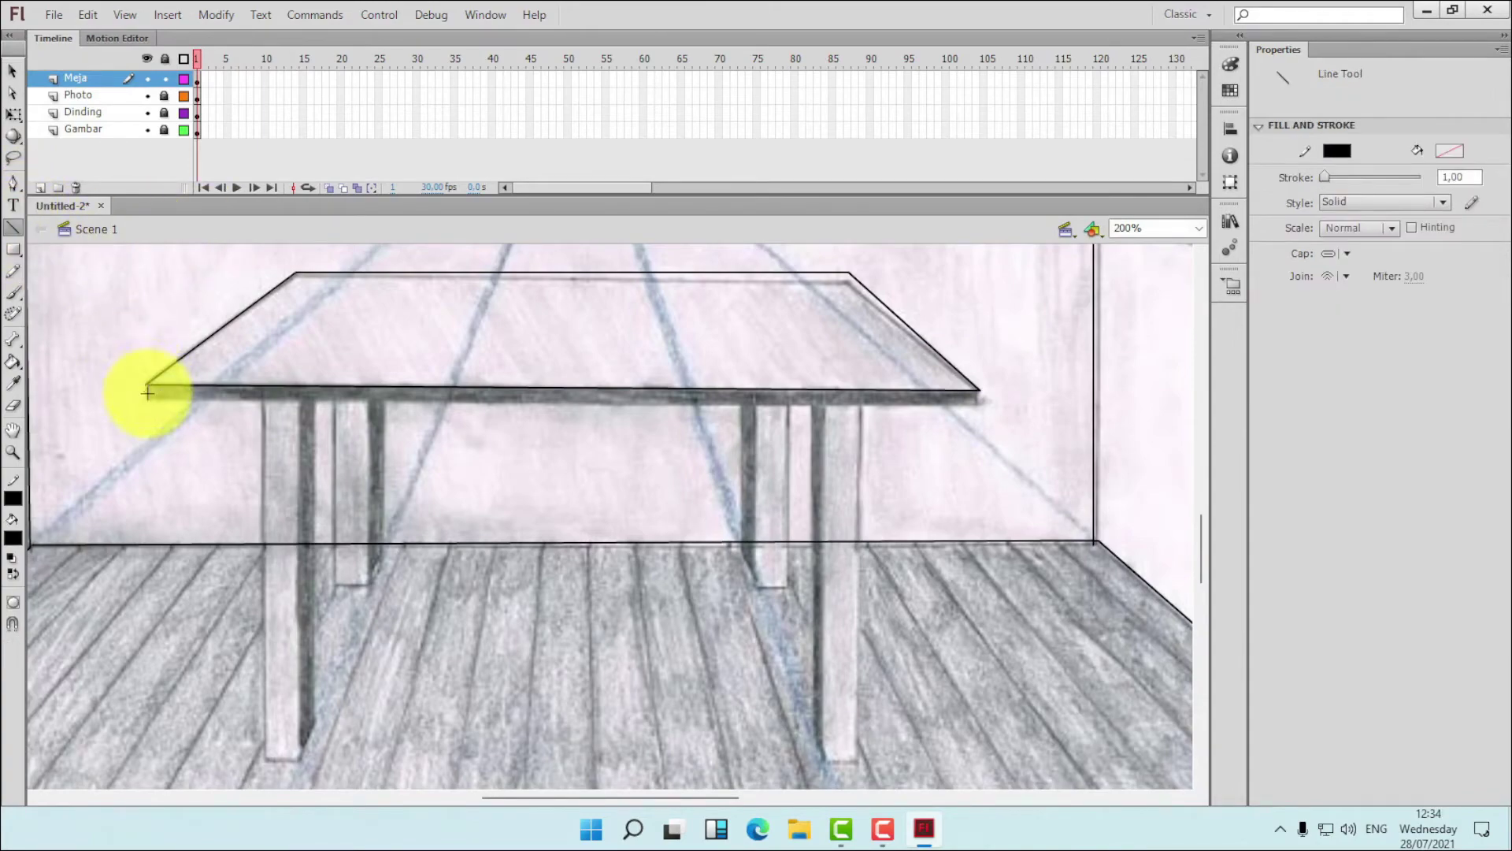
pyautogui.moveTo(148, 401)
pyautogui.mouseDown()
pyautogui.moveTo(517, 422)
pyautogui.moveTo(980, 405)
pyautogui.mouseUp()
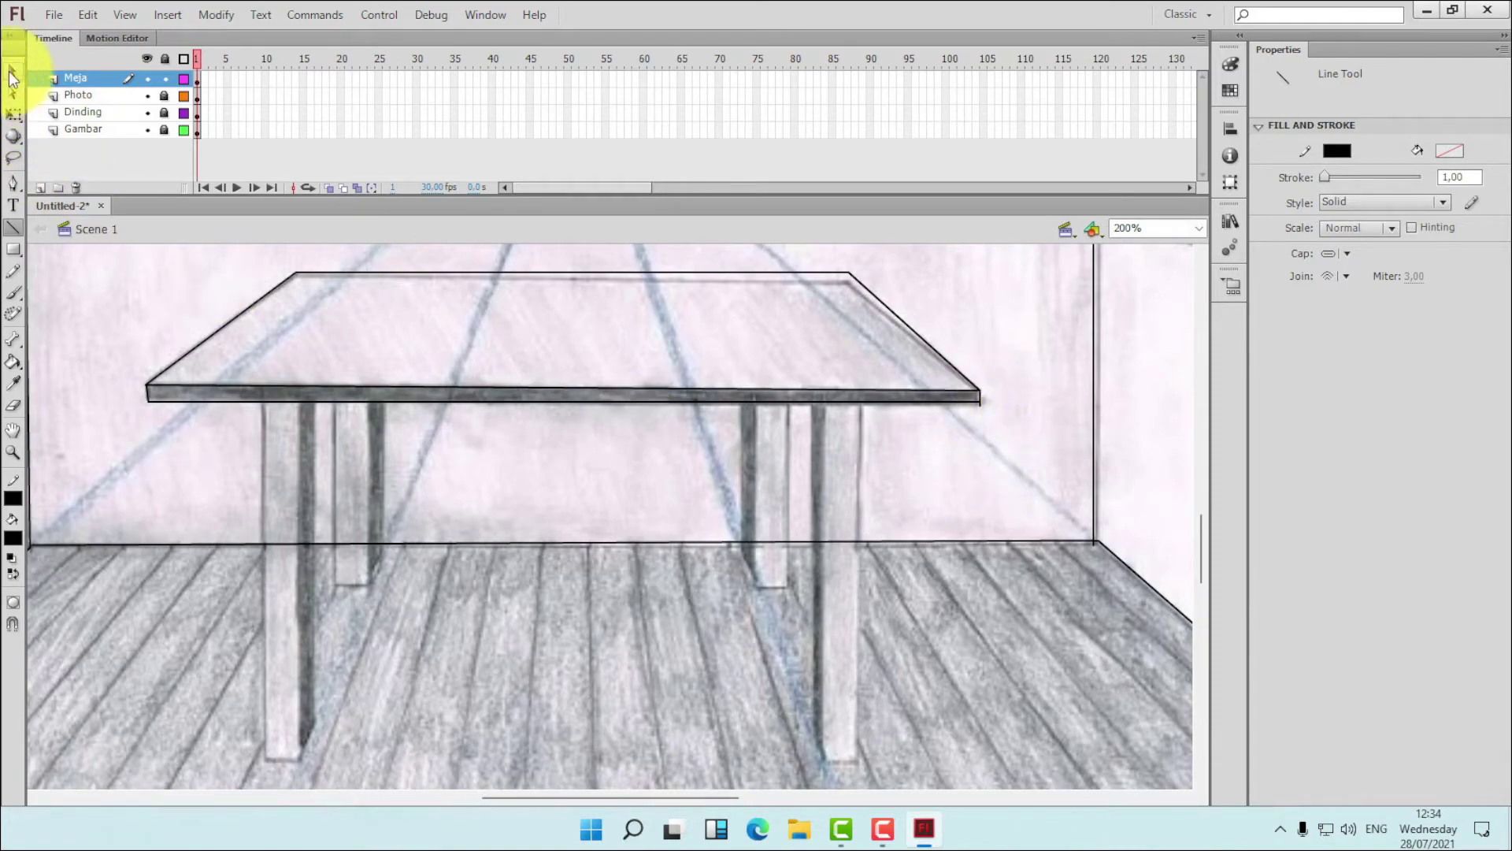
pyautogui.click(12, 70)
pyautogui.click(980, 403)
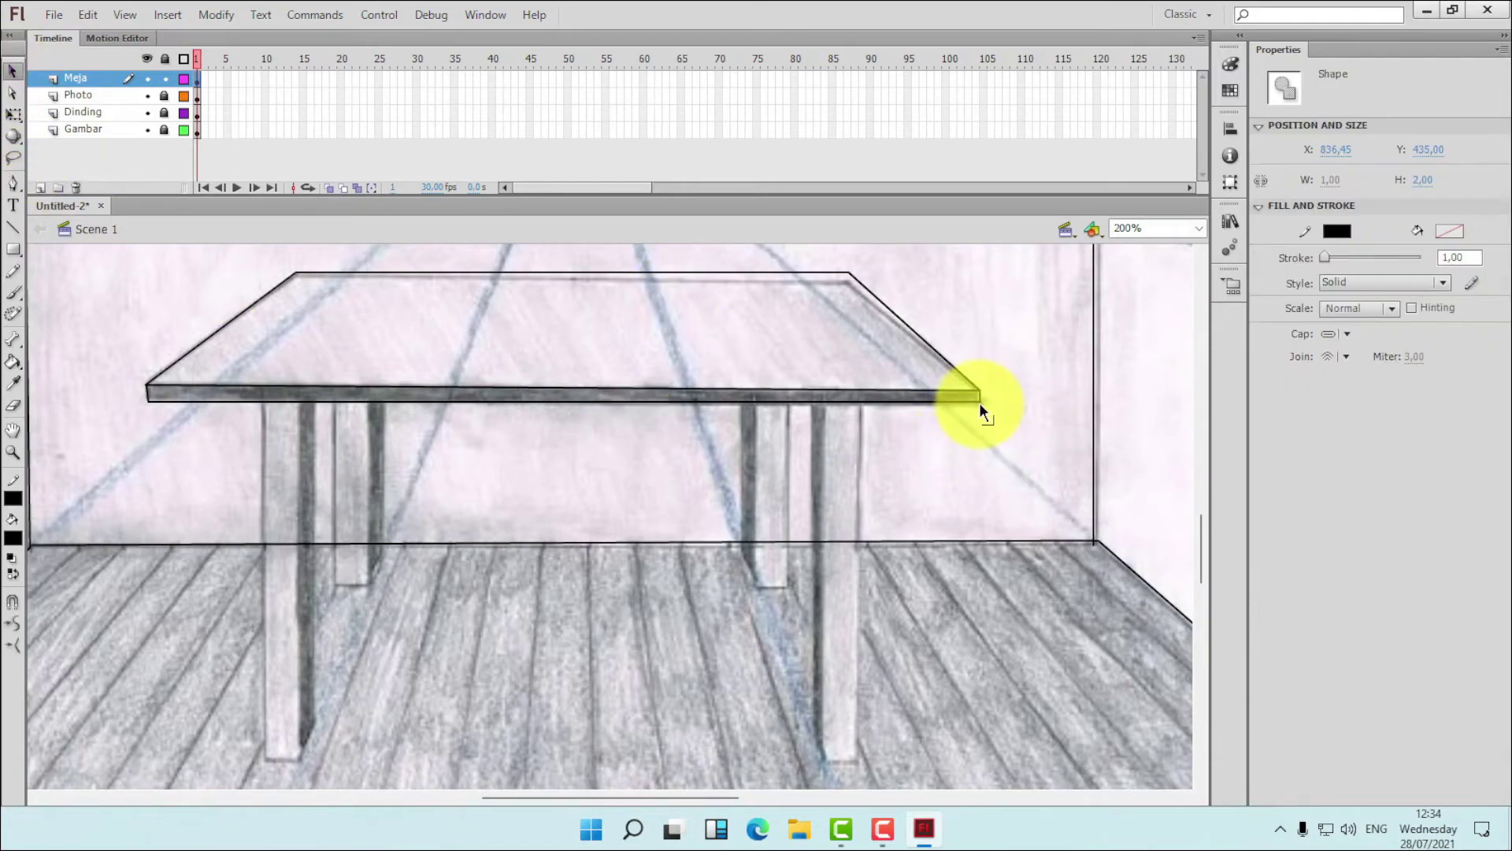
pyautogui.click(983, 413)
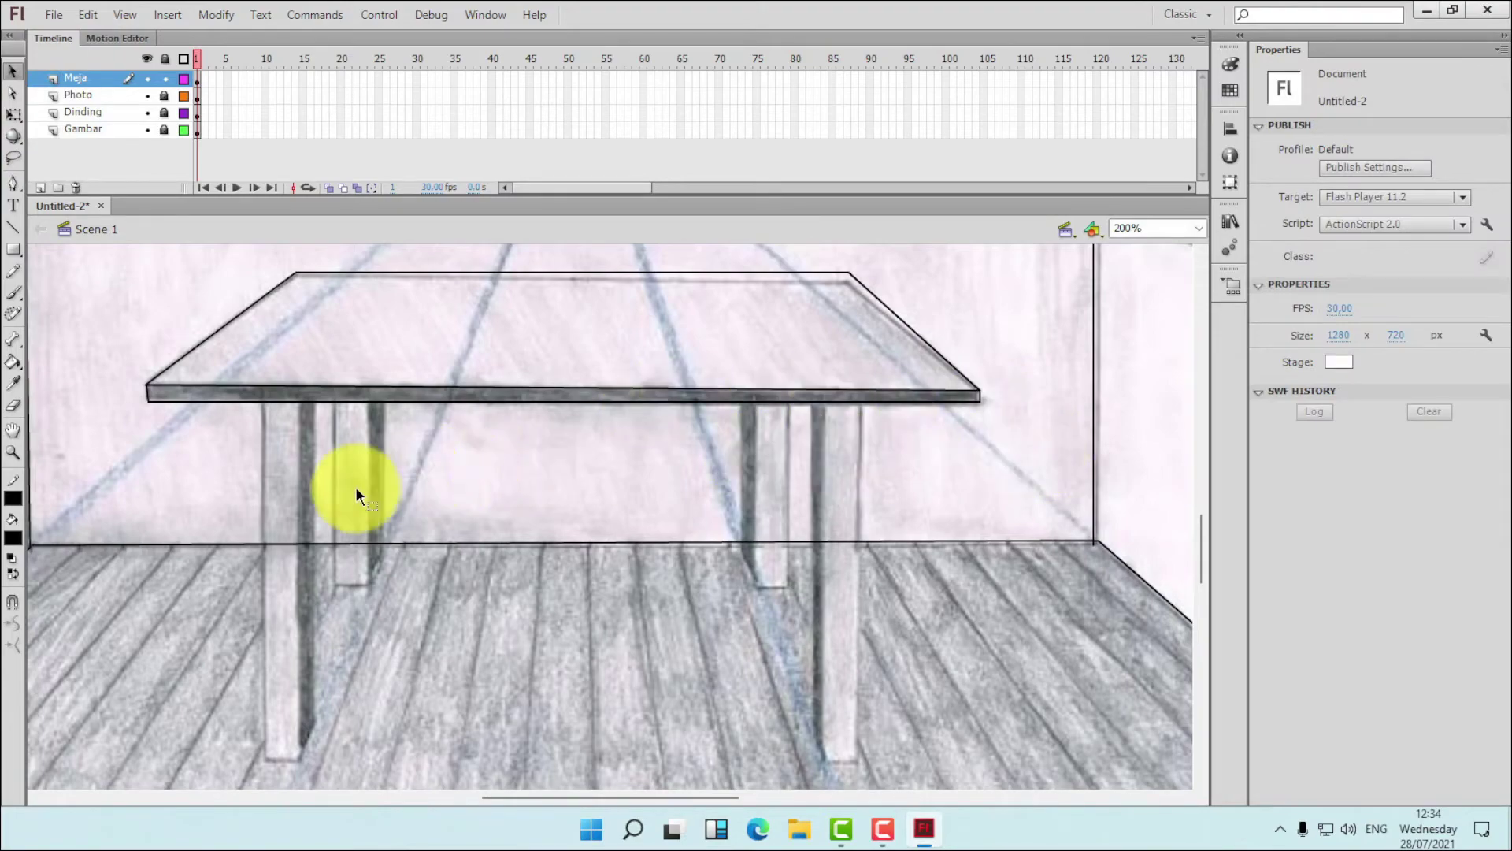
pyautogui.click(12, 249)
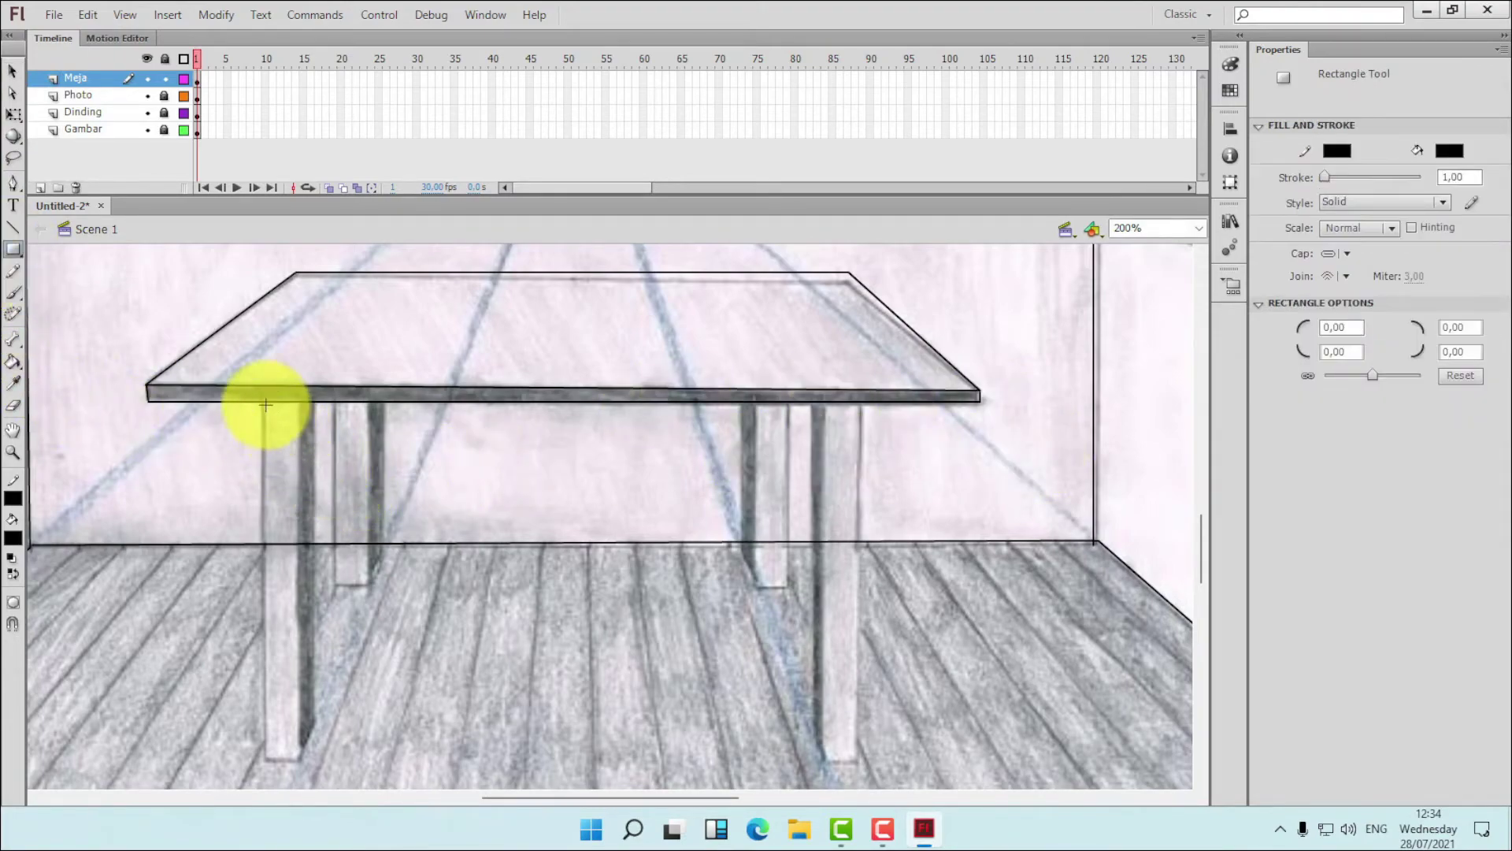
pyautogui.moveTo(263, 401); pyautogui.dragTo(300, 760)
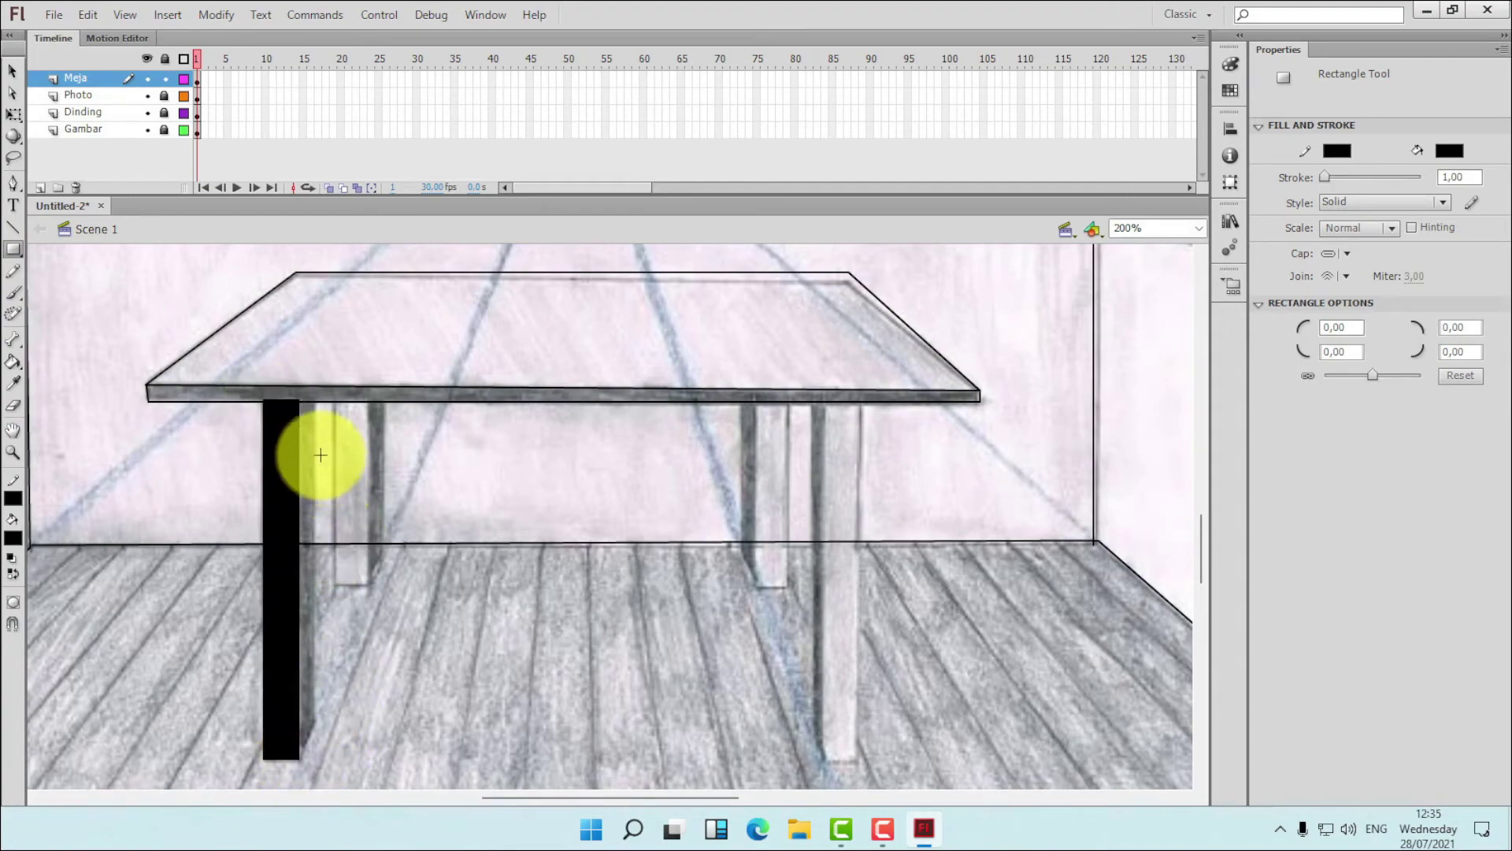
pyautogui.hotkey('ctrl', 'z')
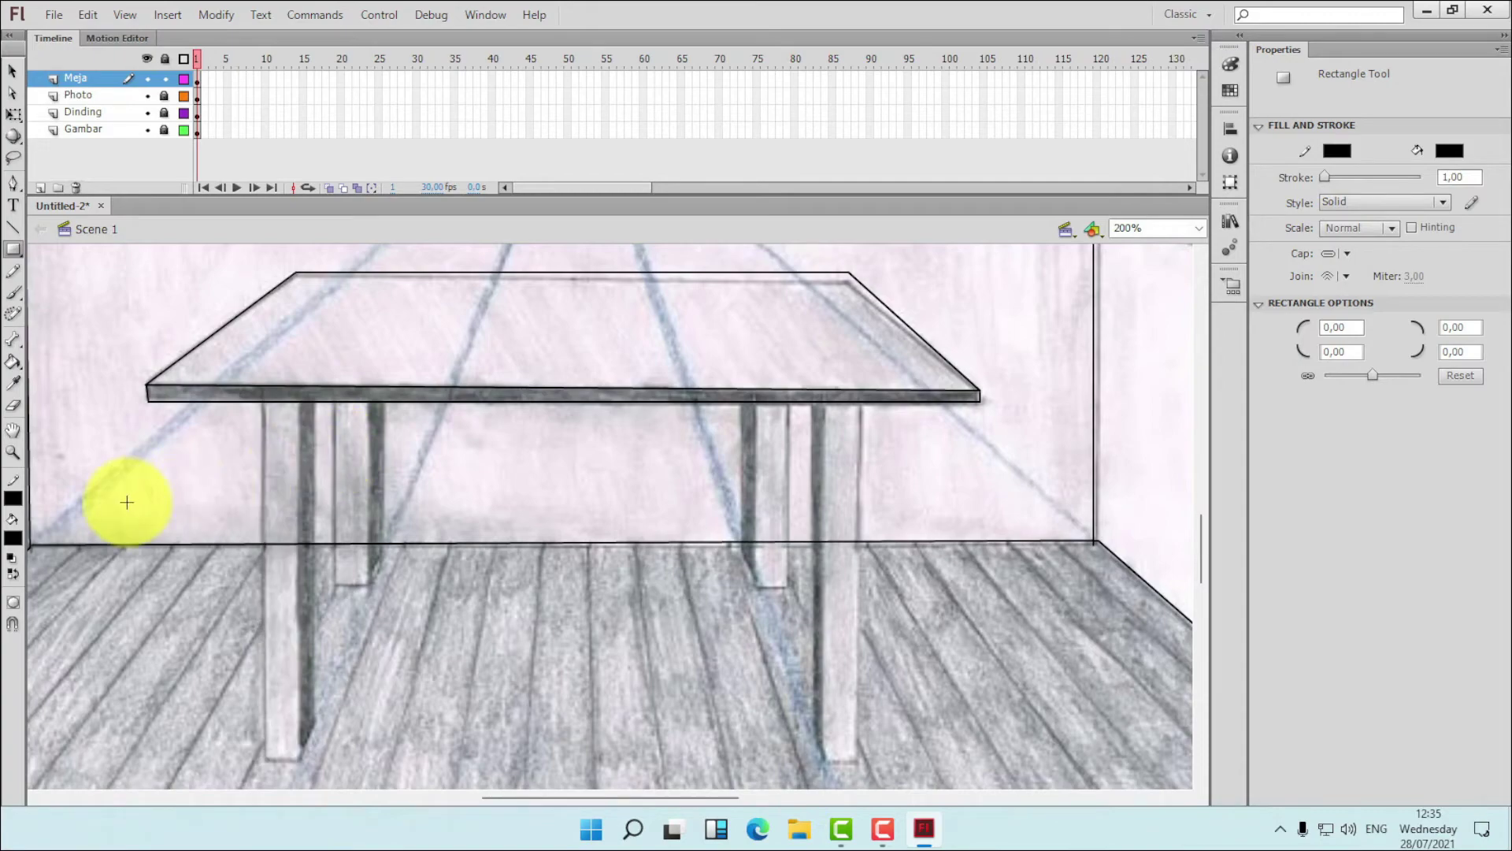
# - Set the fill to none and trace the front faces of all four table legs with rectangles
pyautogui.click(13, 538)
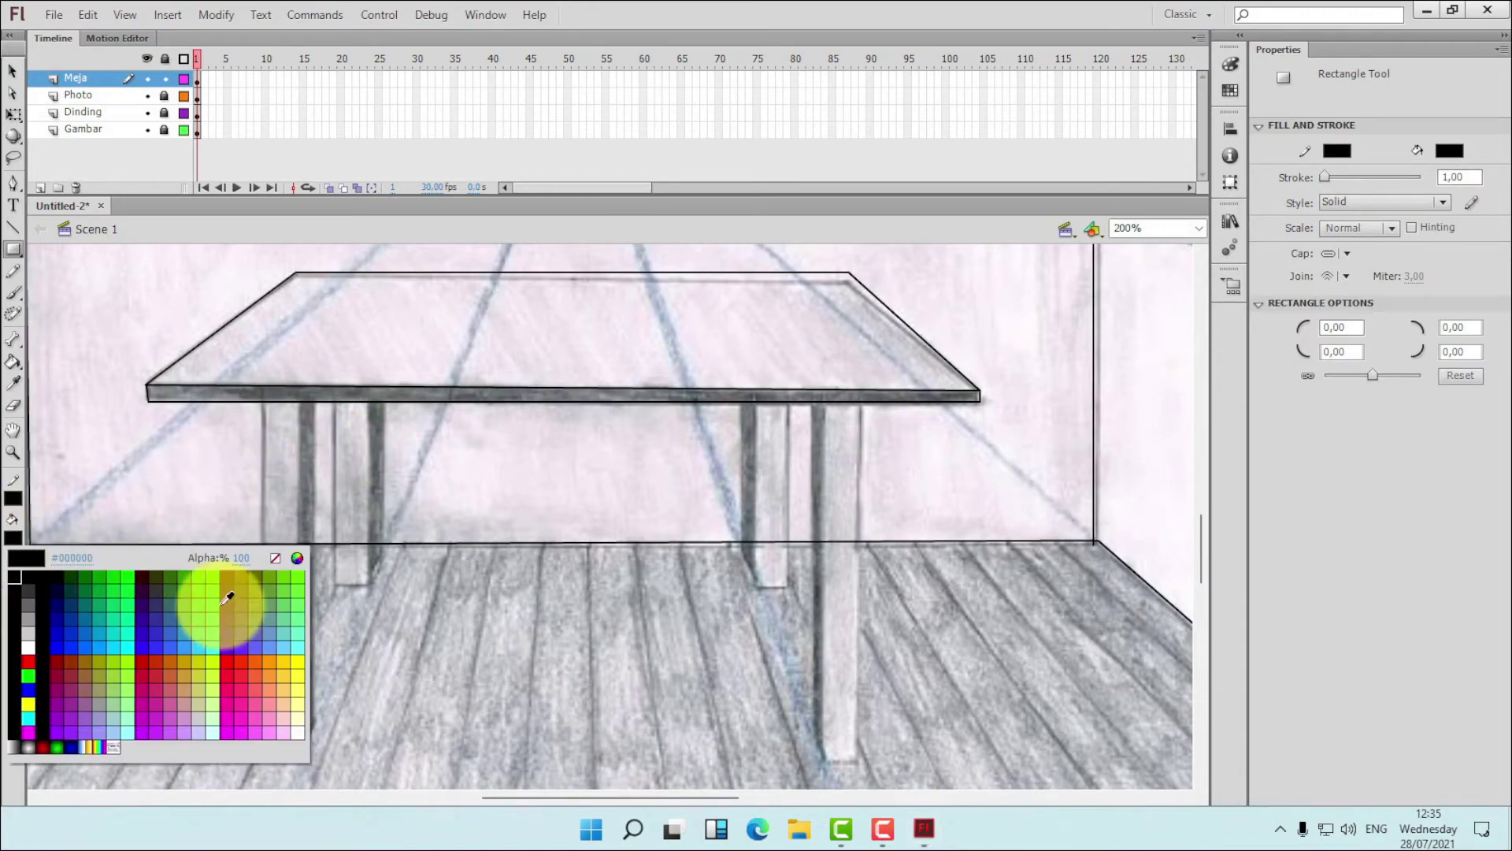
pyautogui.click(279, 565)
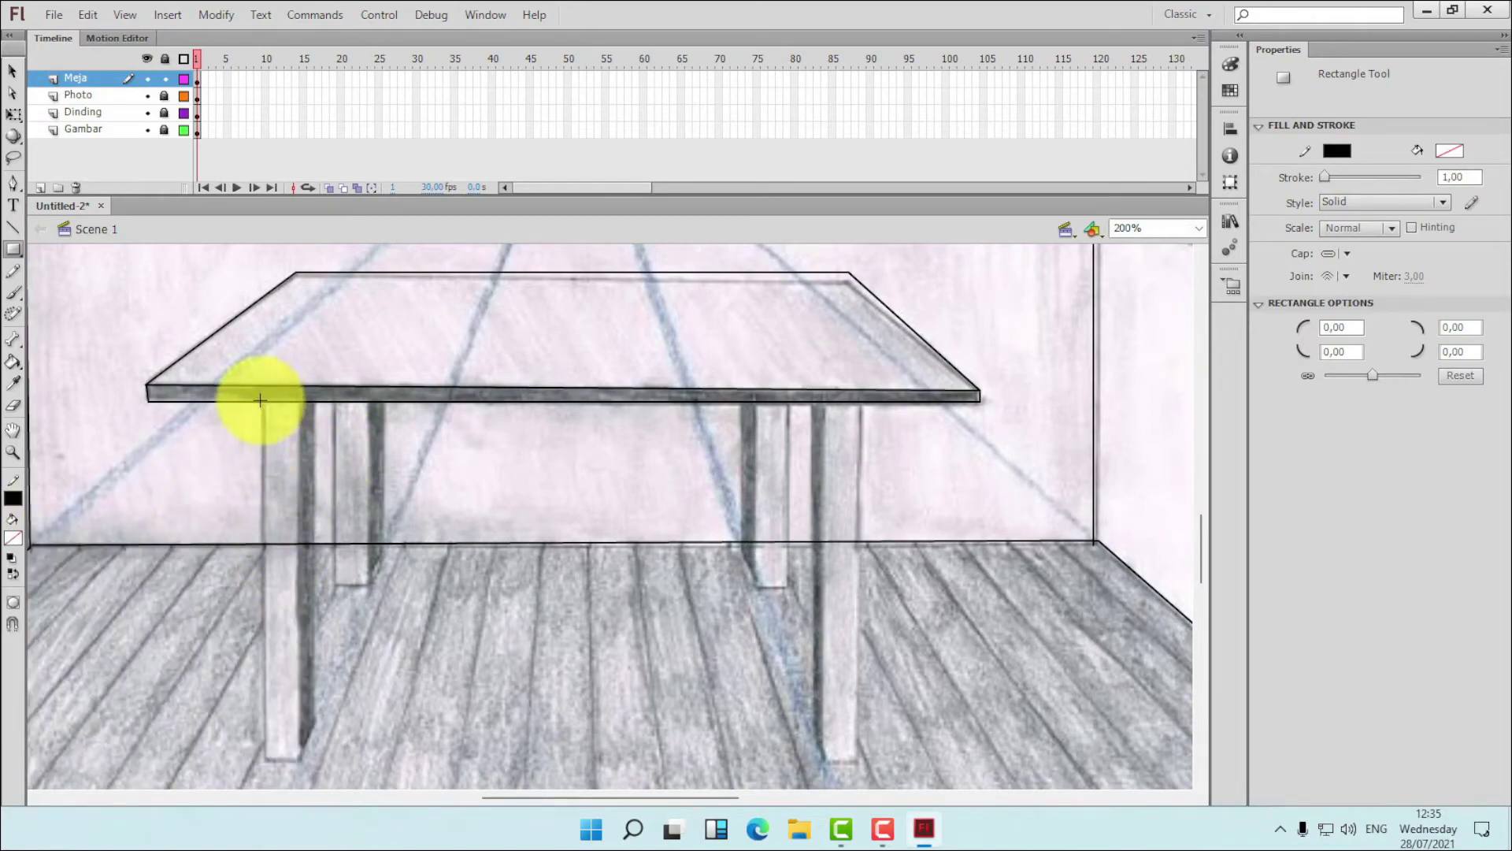
pyautogui.moveTo(261, 401); pyautogui.dragTo(300, 759)
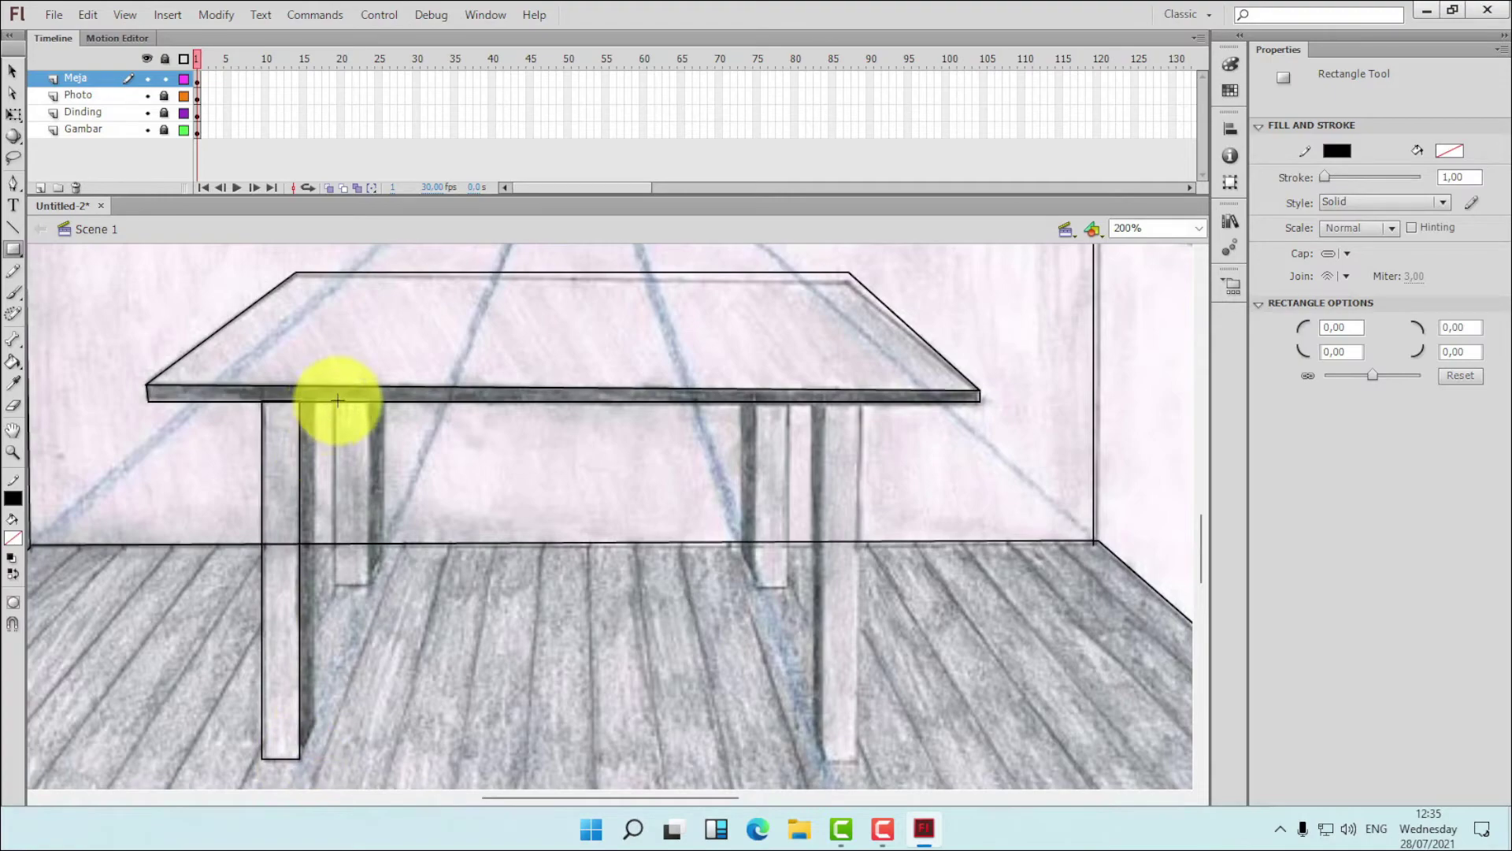
pyautogui.moveTo(336, 401); pyautogui.dragTo(368, 585)
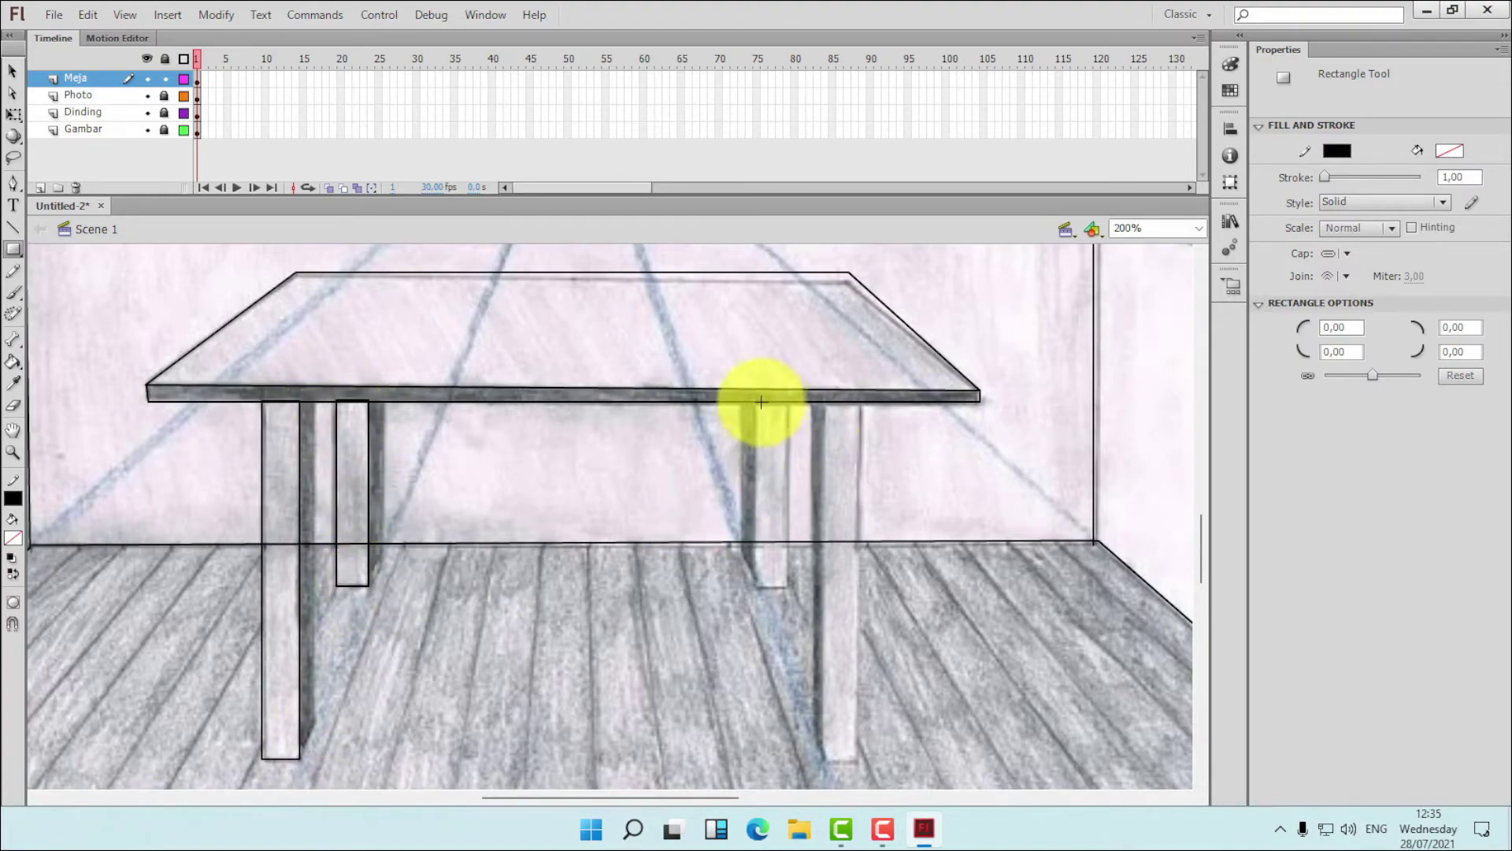
pyautogui.moveTo(756, 402); pyautogui.dragTo(790, 587)
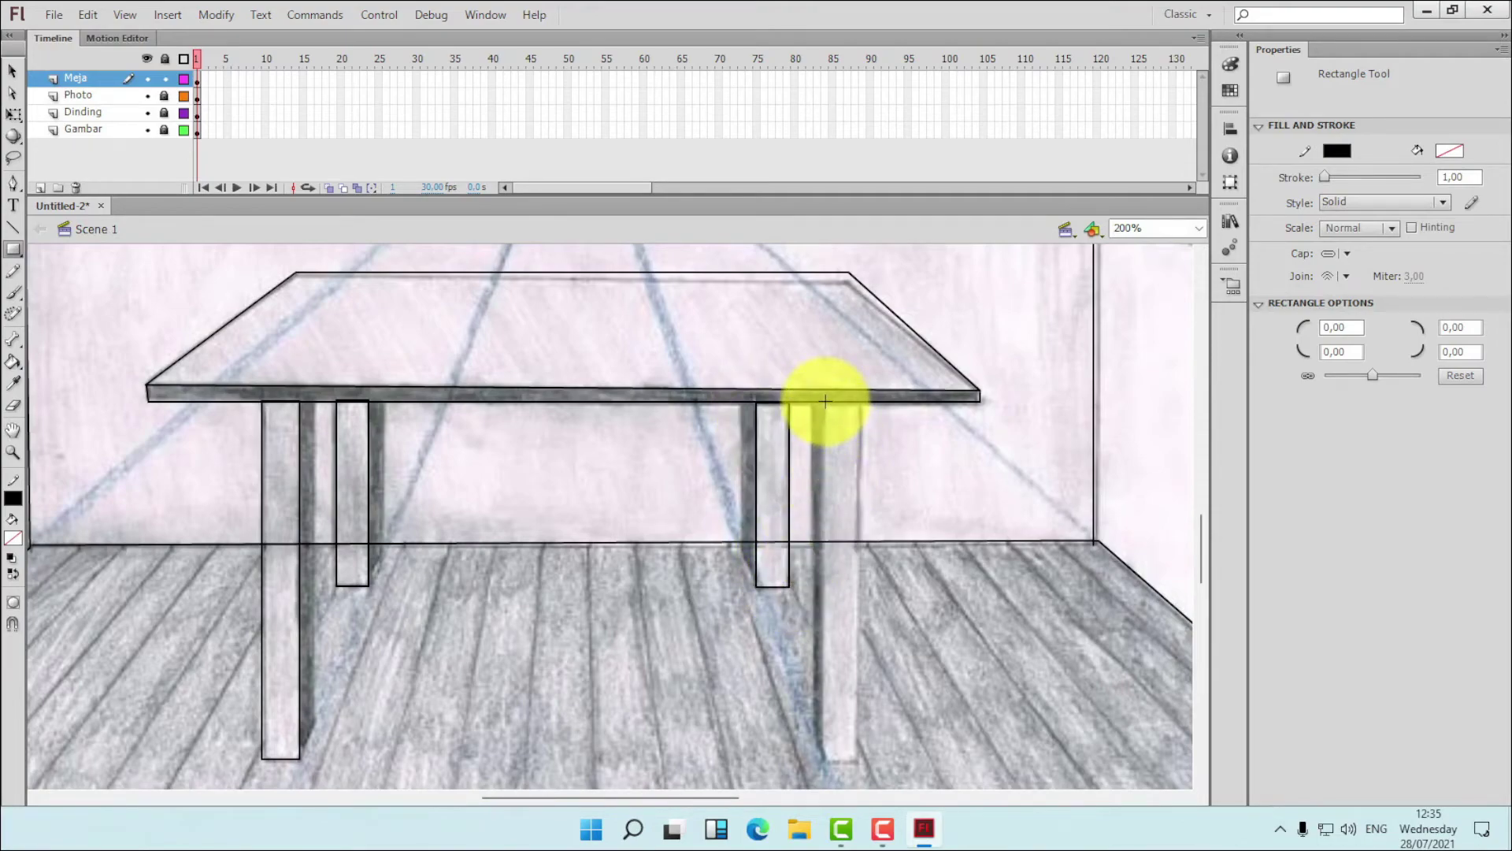
pyautogui.moveTo(825, 403); pyautogui.dragTo(858, 761)
# - Trace the shaded side faces of the two left table legs with lines and close the rear leg's lower outer corner
pyautogui.click(13, 227)
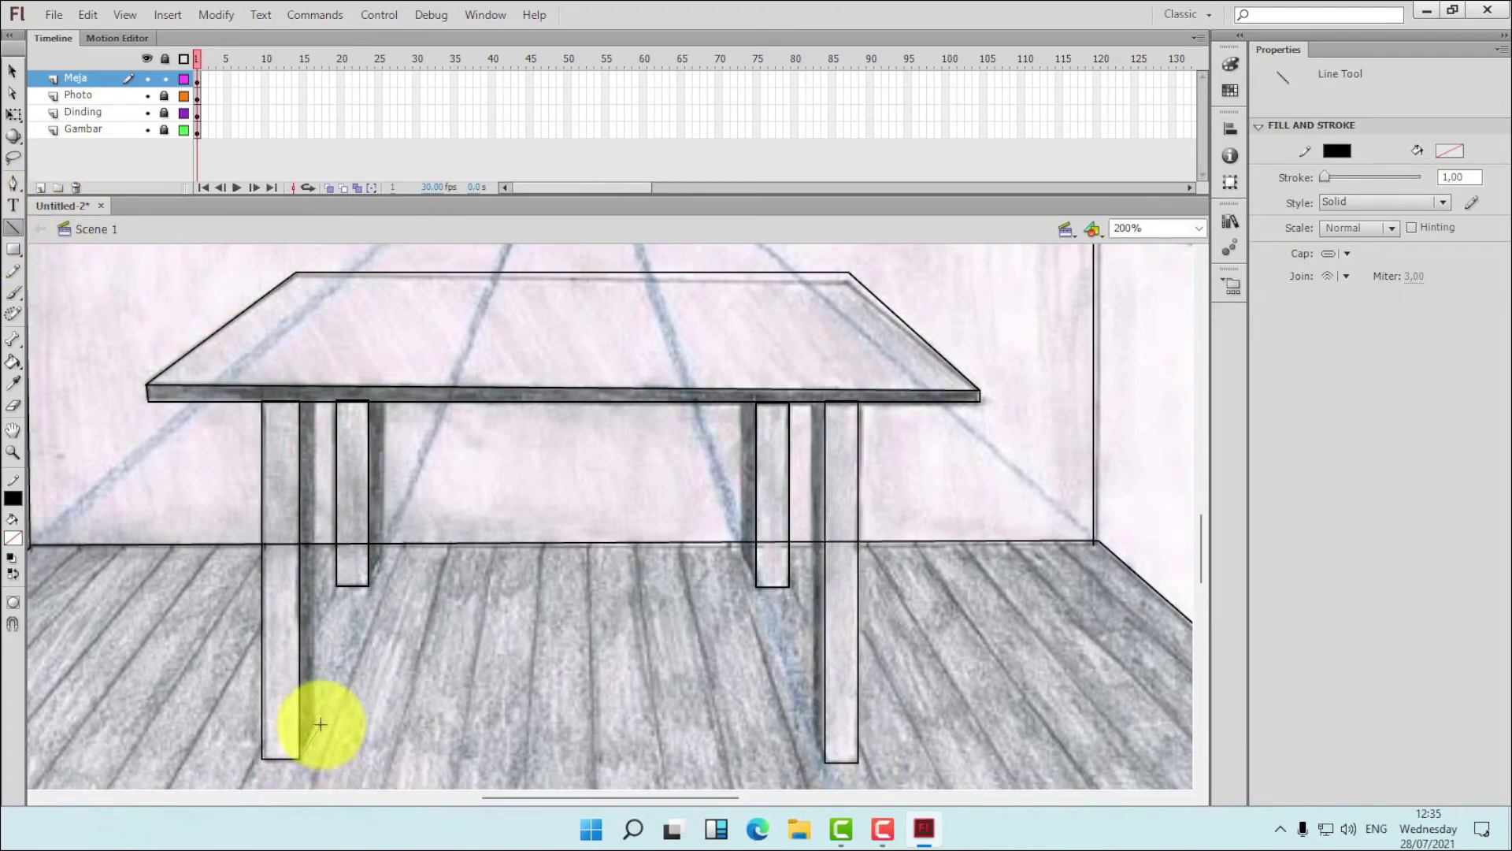
pyautogui.moveTo(317, 722); pyautogui.dragTo(315, 403)
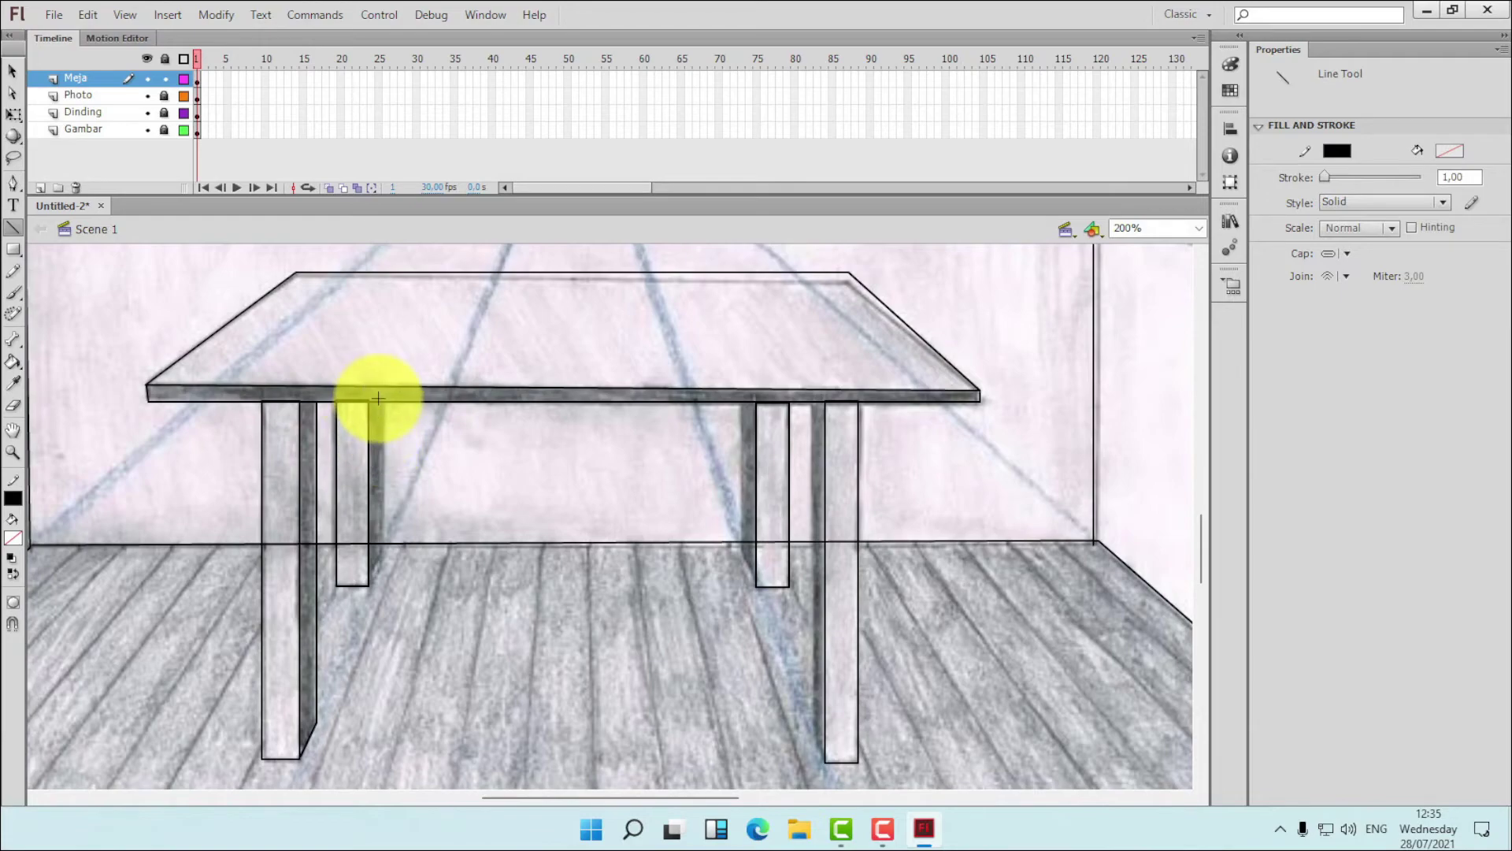
pyautogui.moveTo(385, 402)
pyautogui.mouseDown()
pyautogui.moveTo(386, 544)
pyautogui.moveTo(369, 586)
pyautogui.mouseUp()
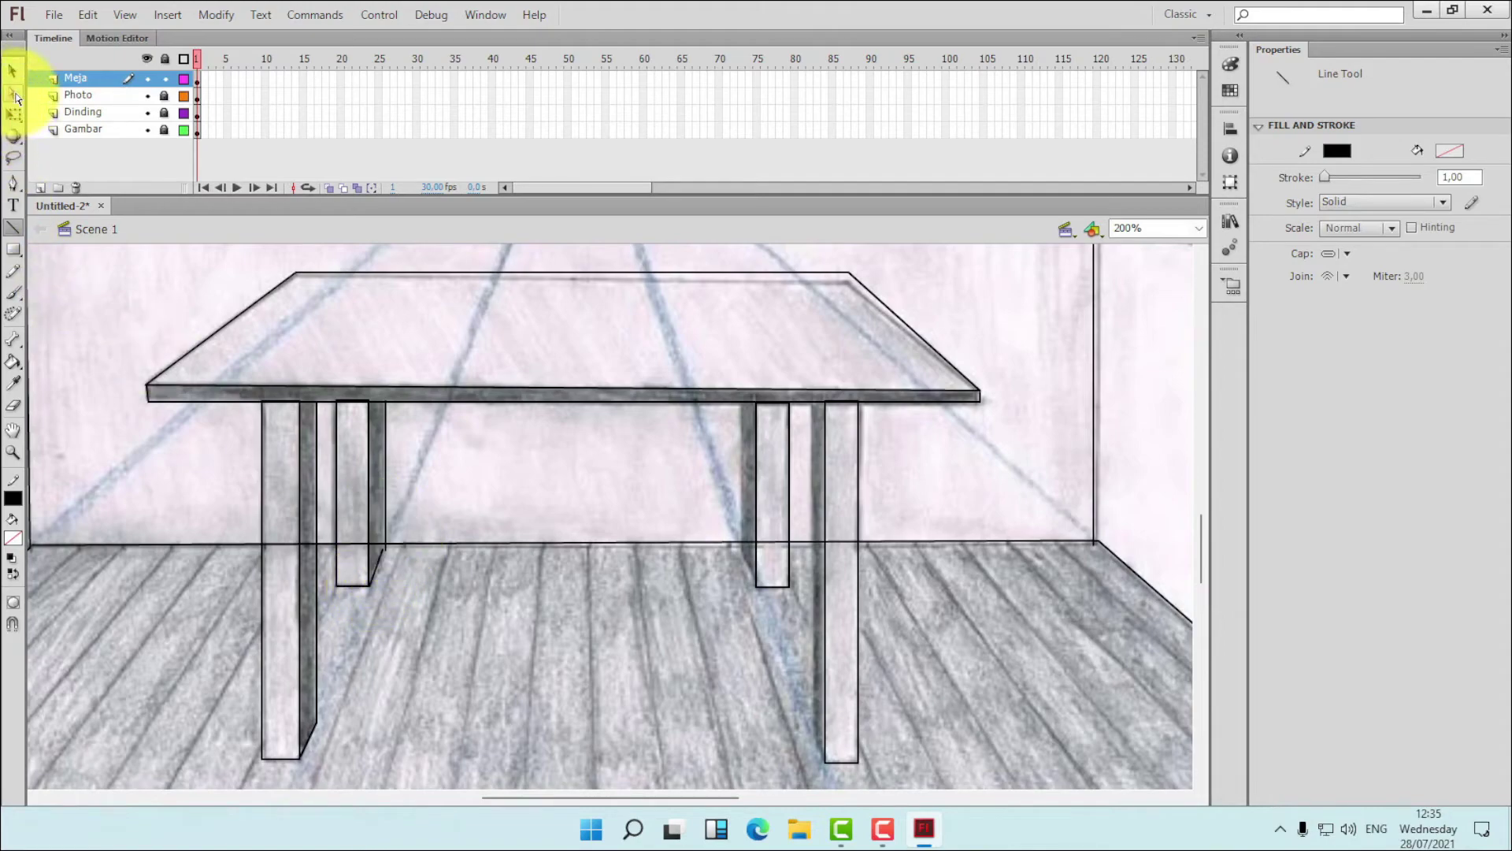
pyautogui.click(12, 93)
pyautogui.click(386, 548)
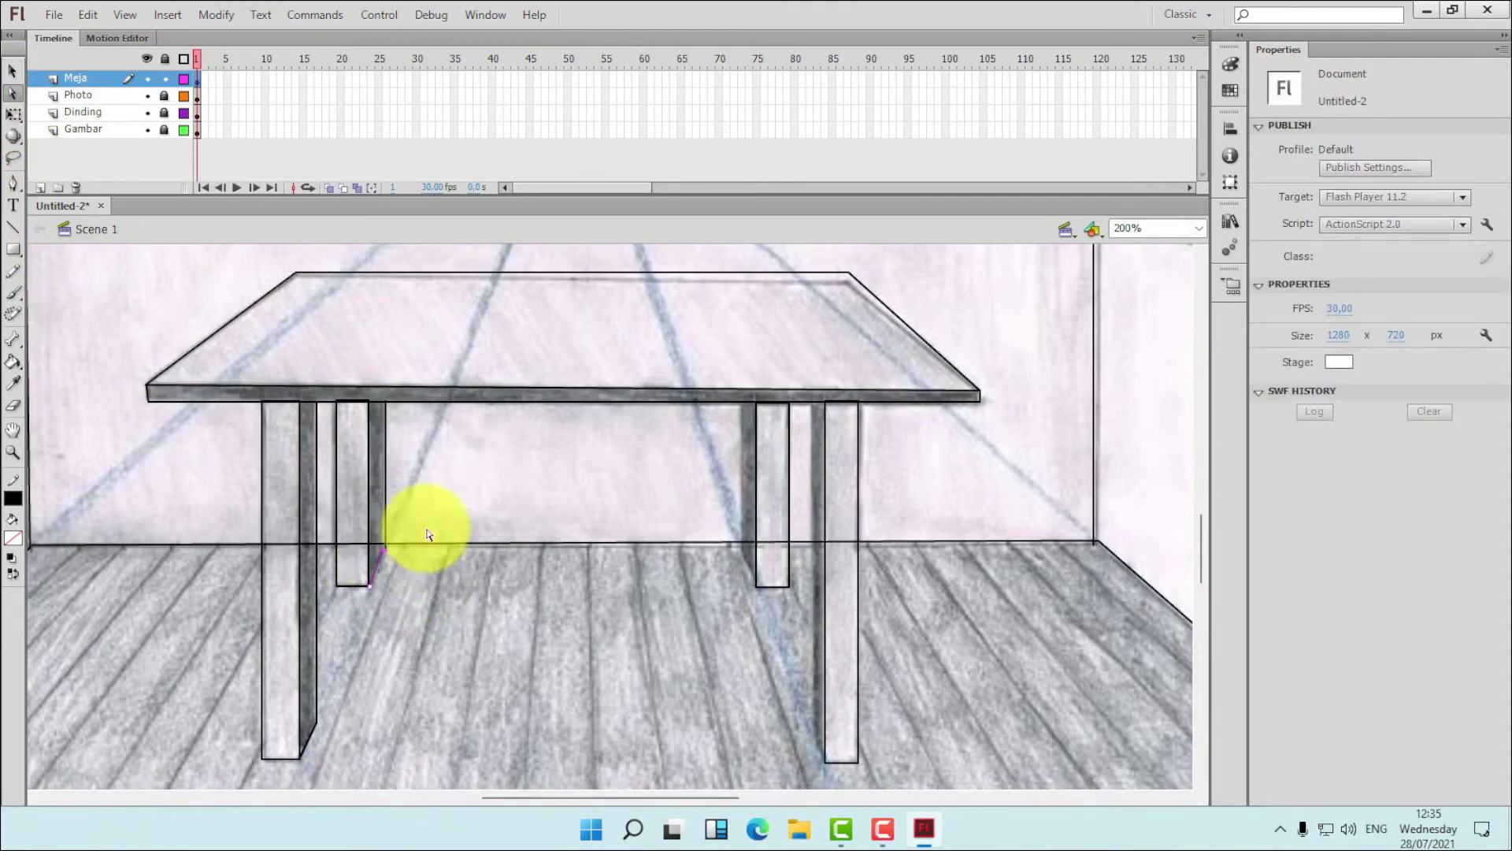
pyautogui.click(12, 71)
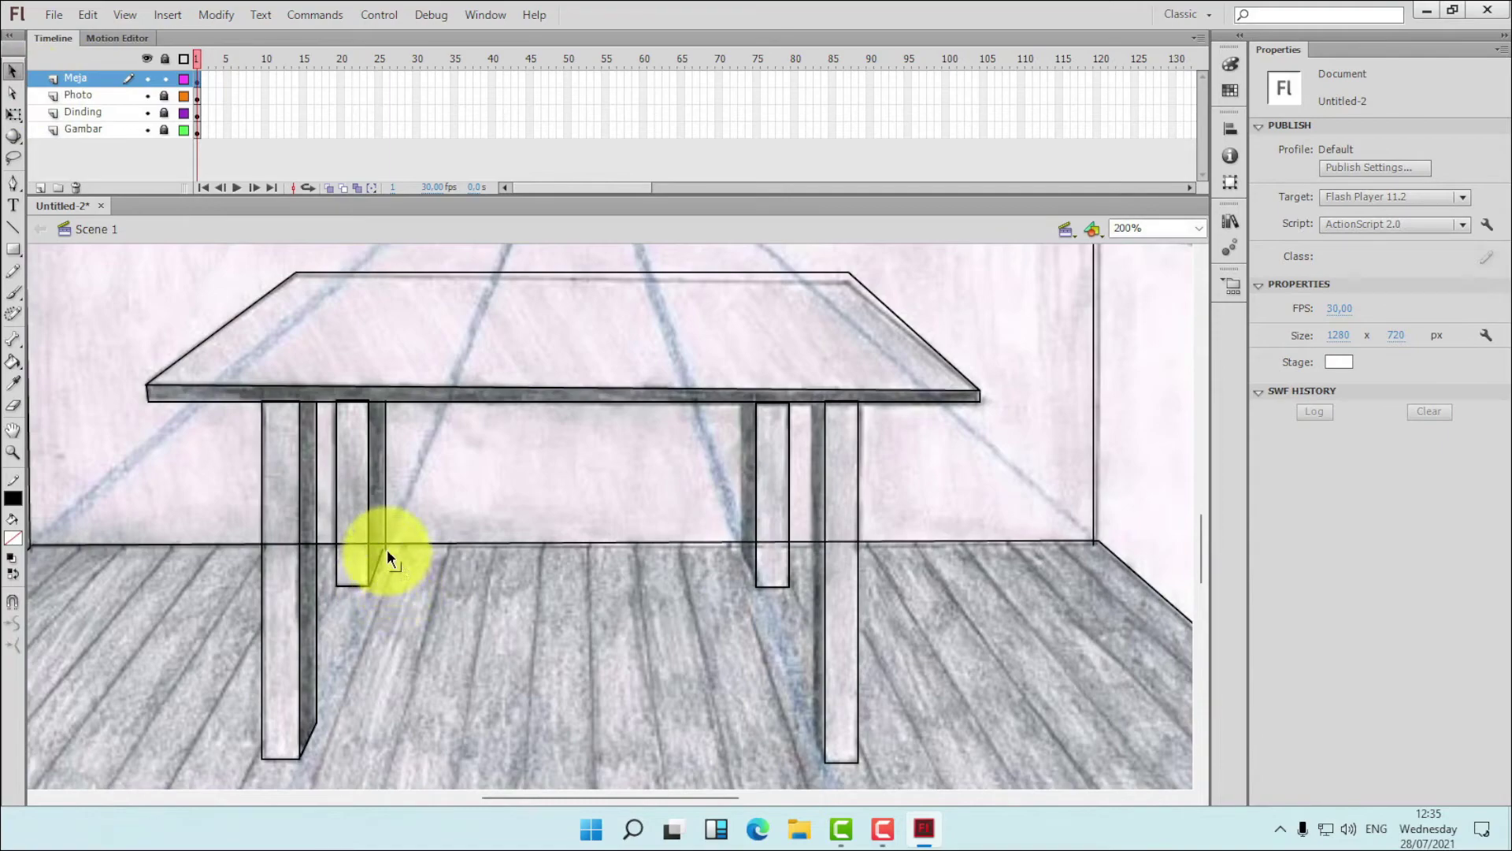
pyautogui.doubleClick(386, 550)
pyautogui.click(518, 645)
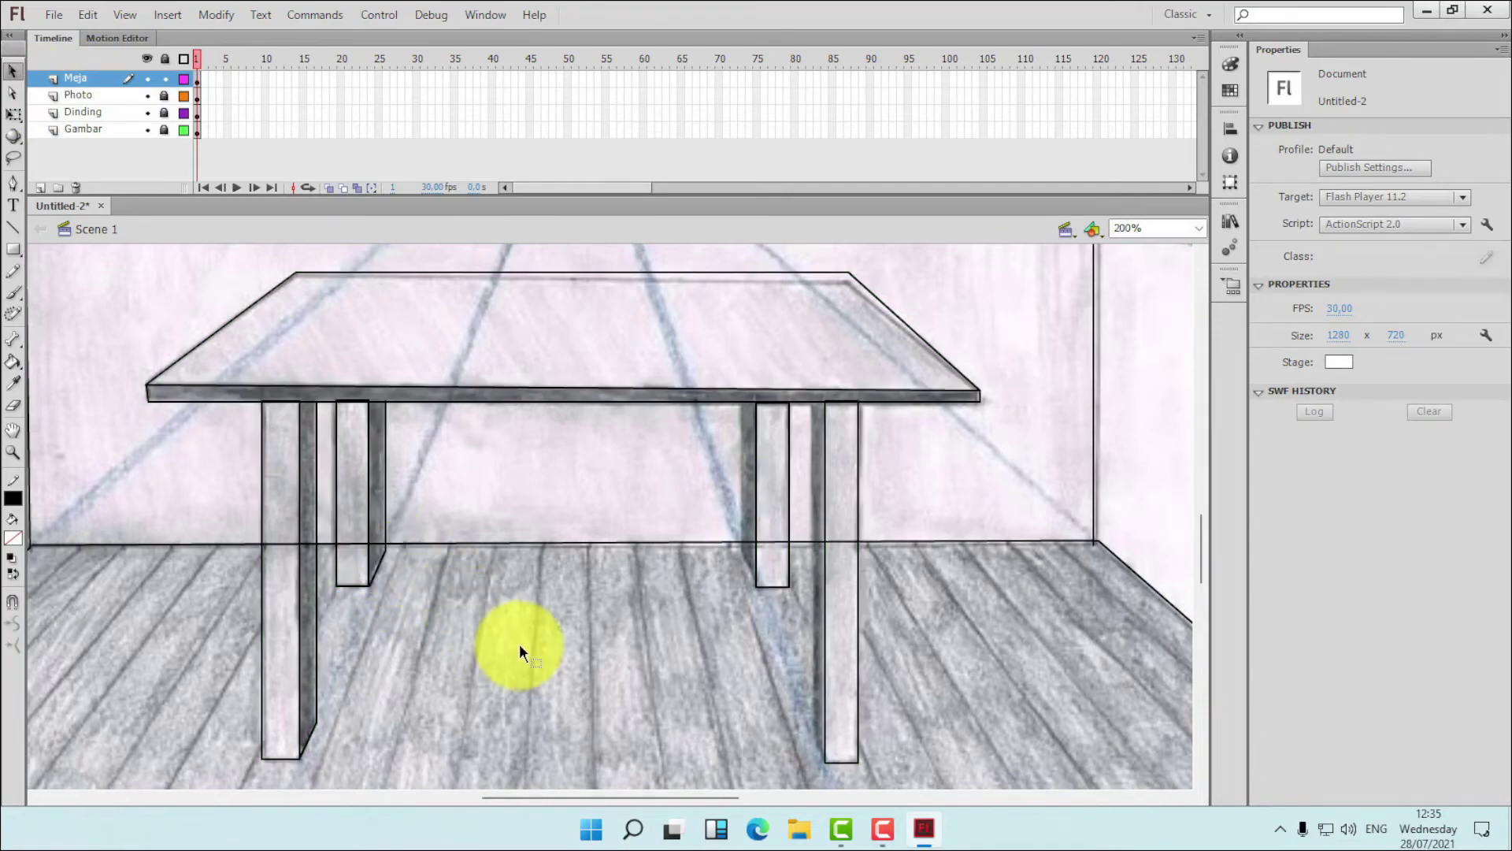
# - Trace the shaded side faces of the two right table legs with lines and join the rear leg's bottom corner
pyautogui.click(12, 227)
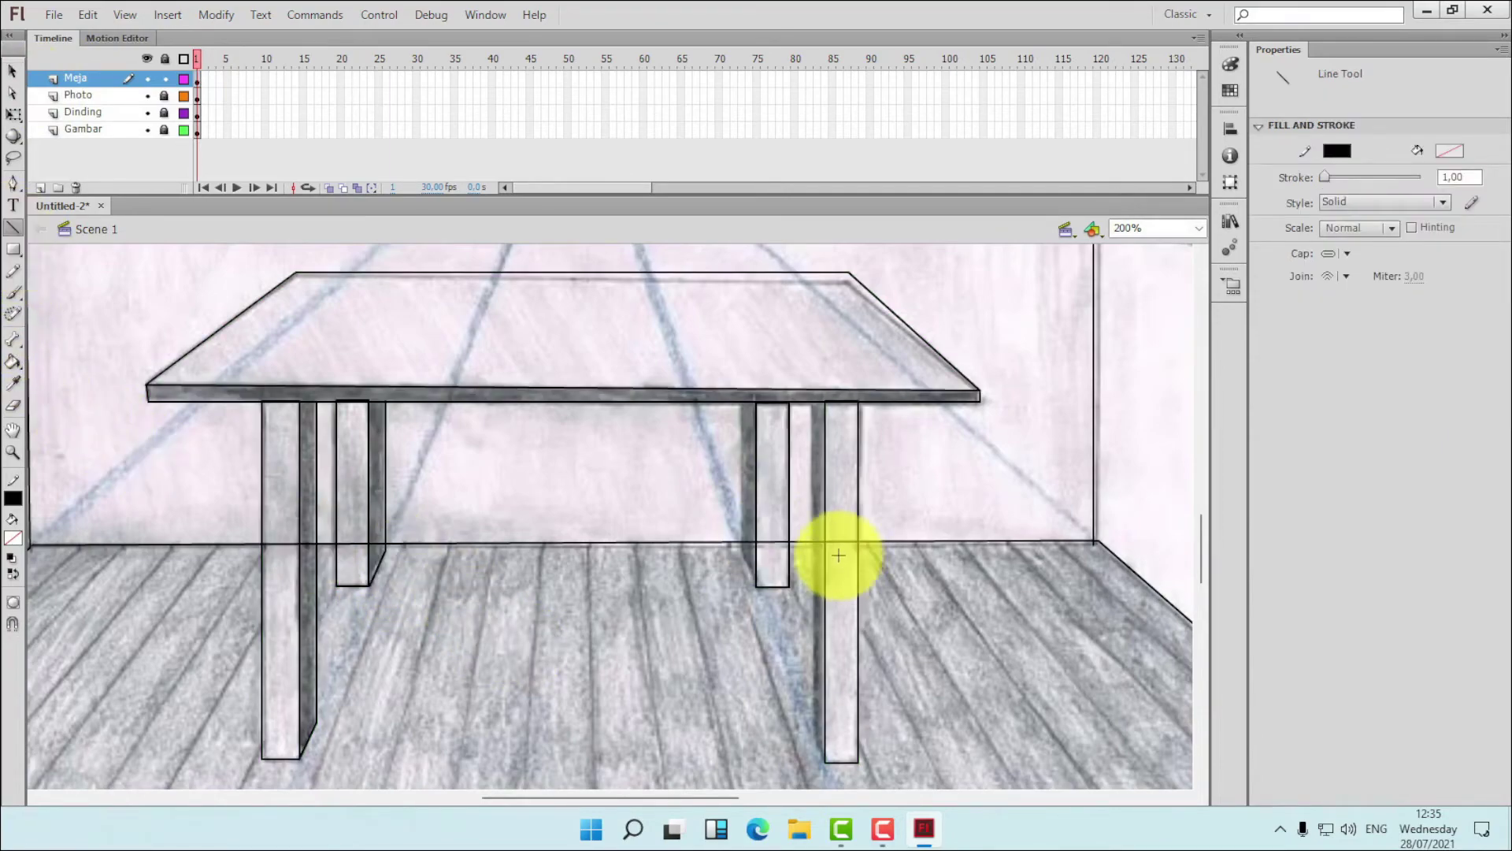
pyautogui.moveTo(745, 403); pyautogui.dragTo(742, 554)
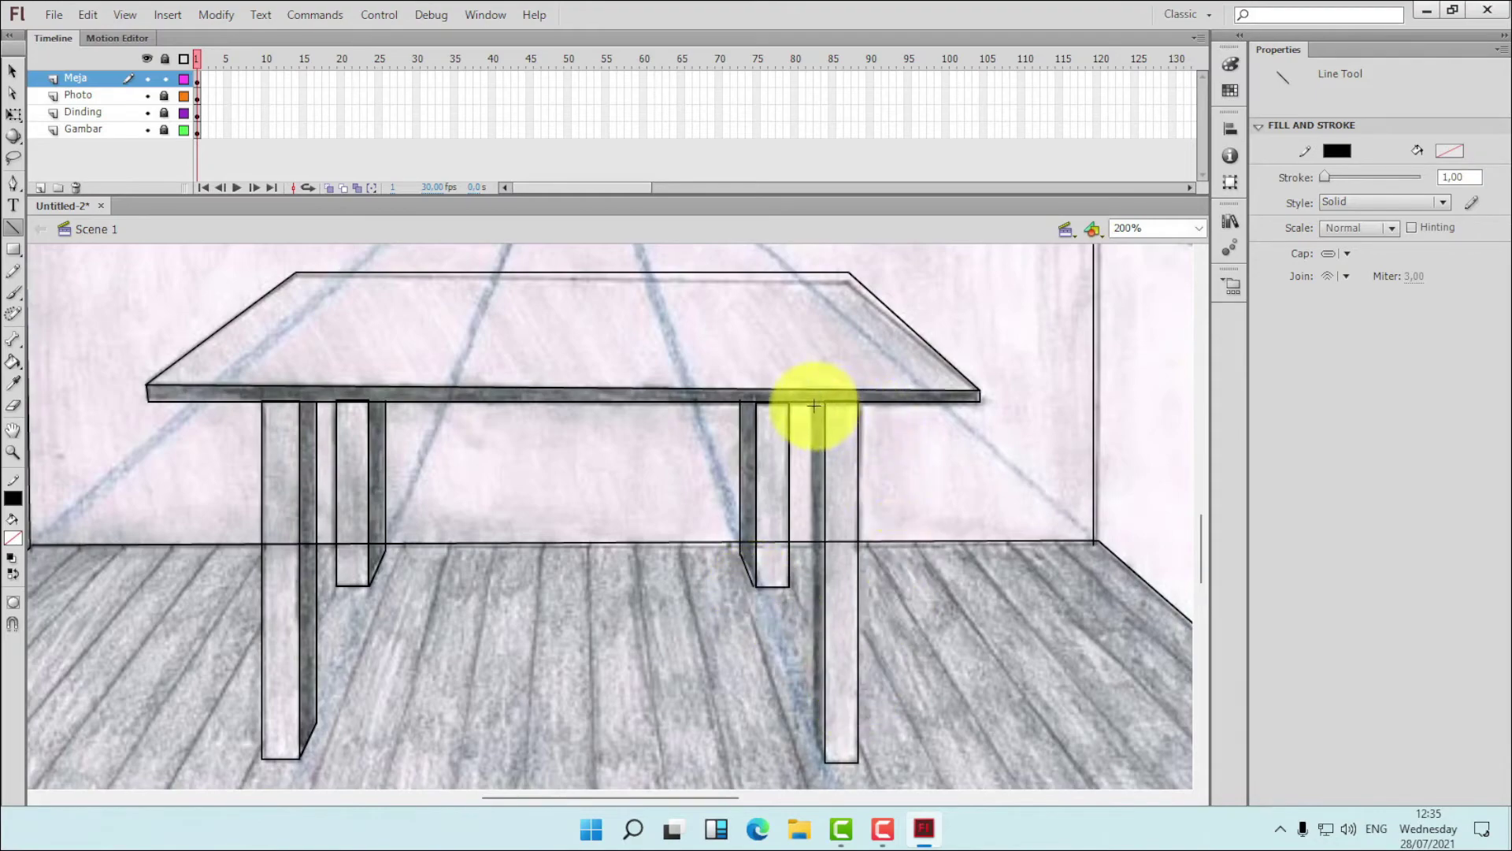
pyautogui.moveTo(811, 402); pyautogui.dragTo(823, 762)
pyautogui.click(13, 71)
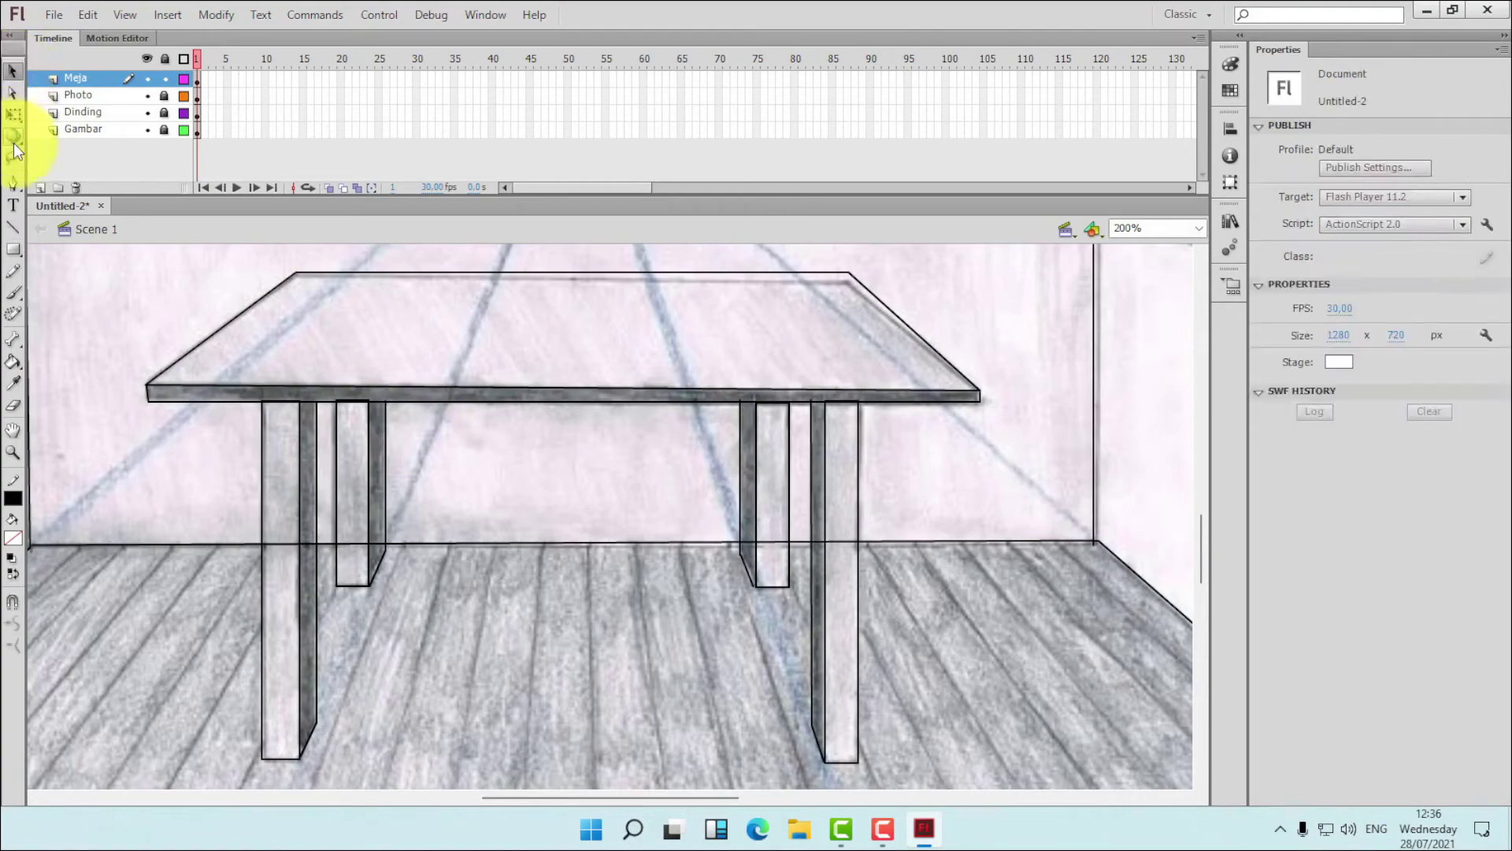
pyautogui.doubleClick(754, 583)
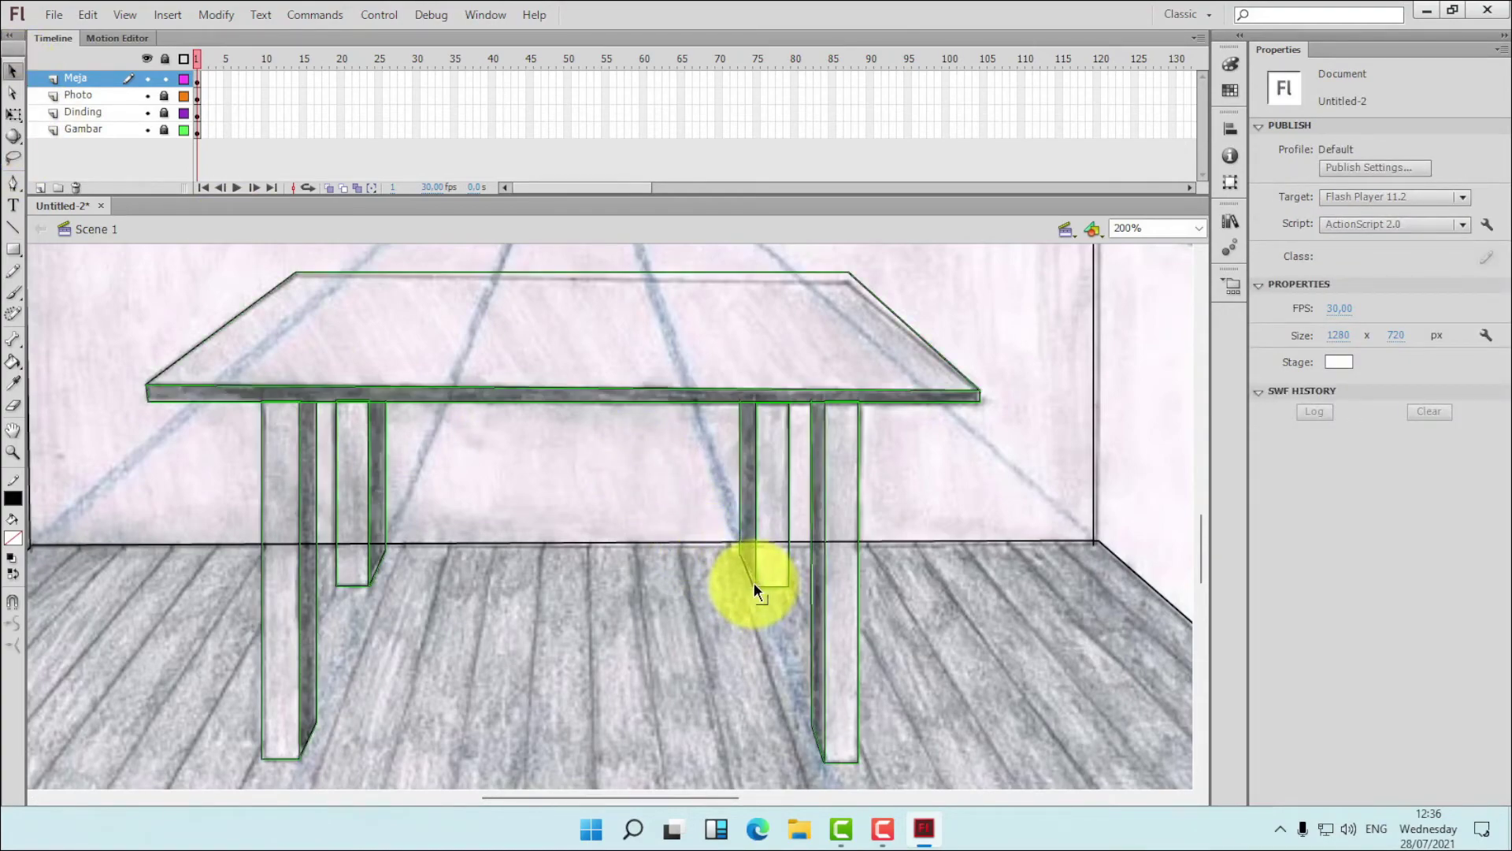
pyautogui.moveTo(753, 585); pyautogui.dragTo(755, 586)
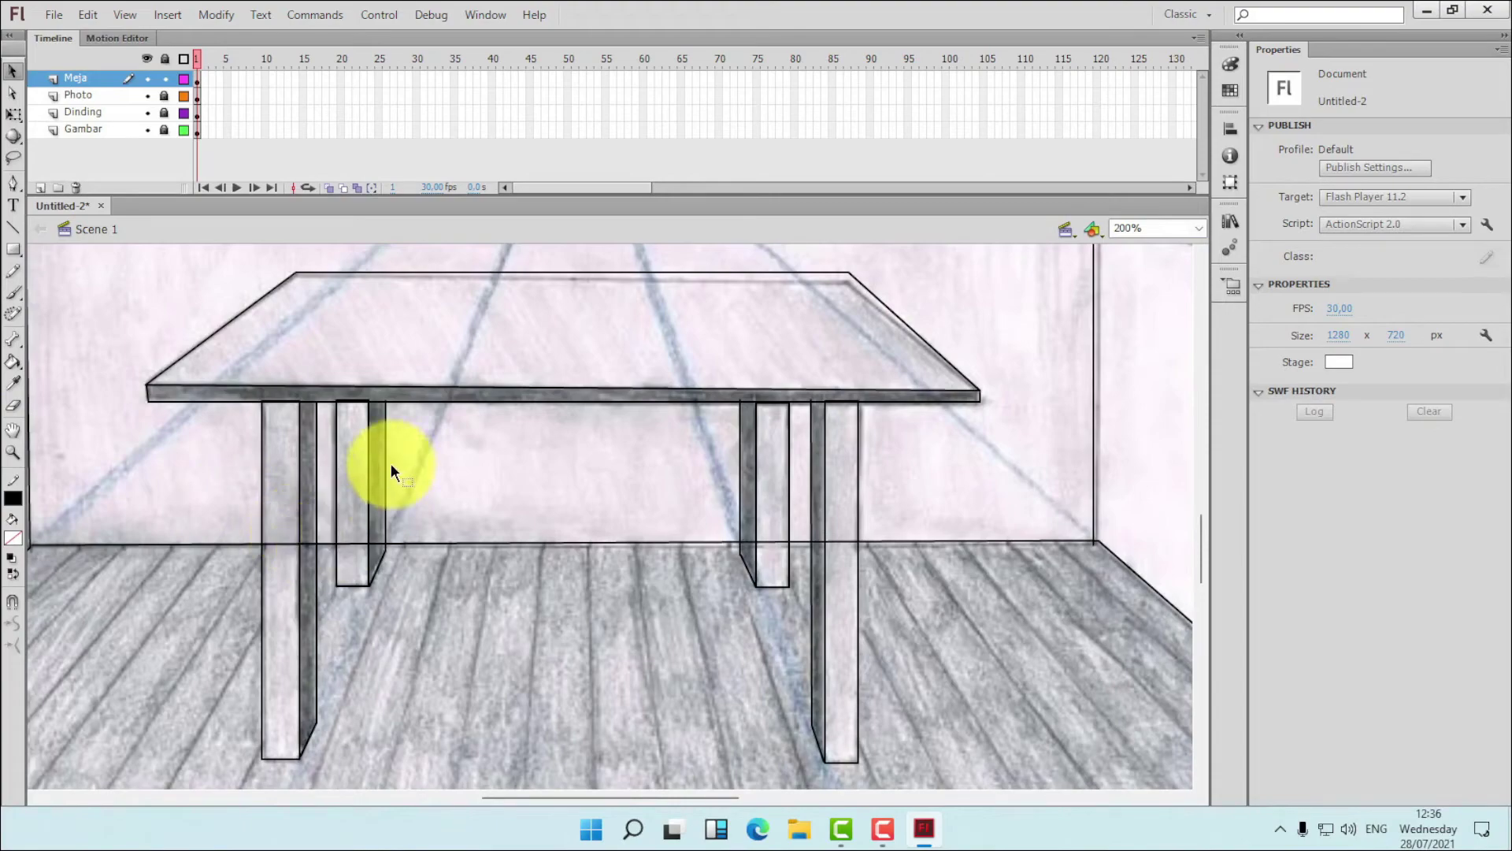
# - Set the Paint Bucket's fill to a linear gradient running from #999999 to a light grey
pyautogui.click(13, 361)
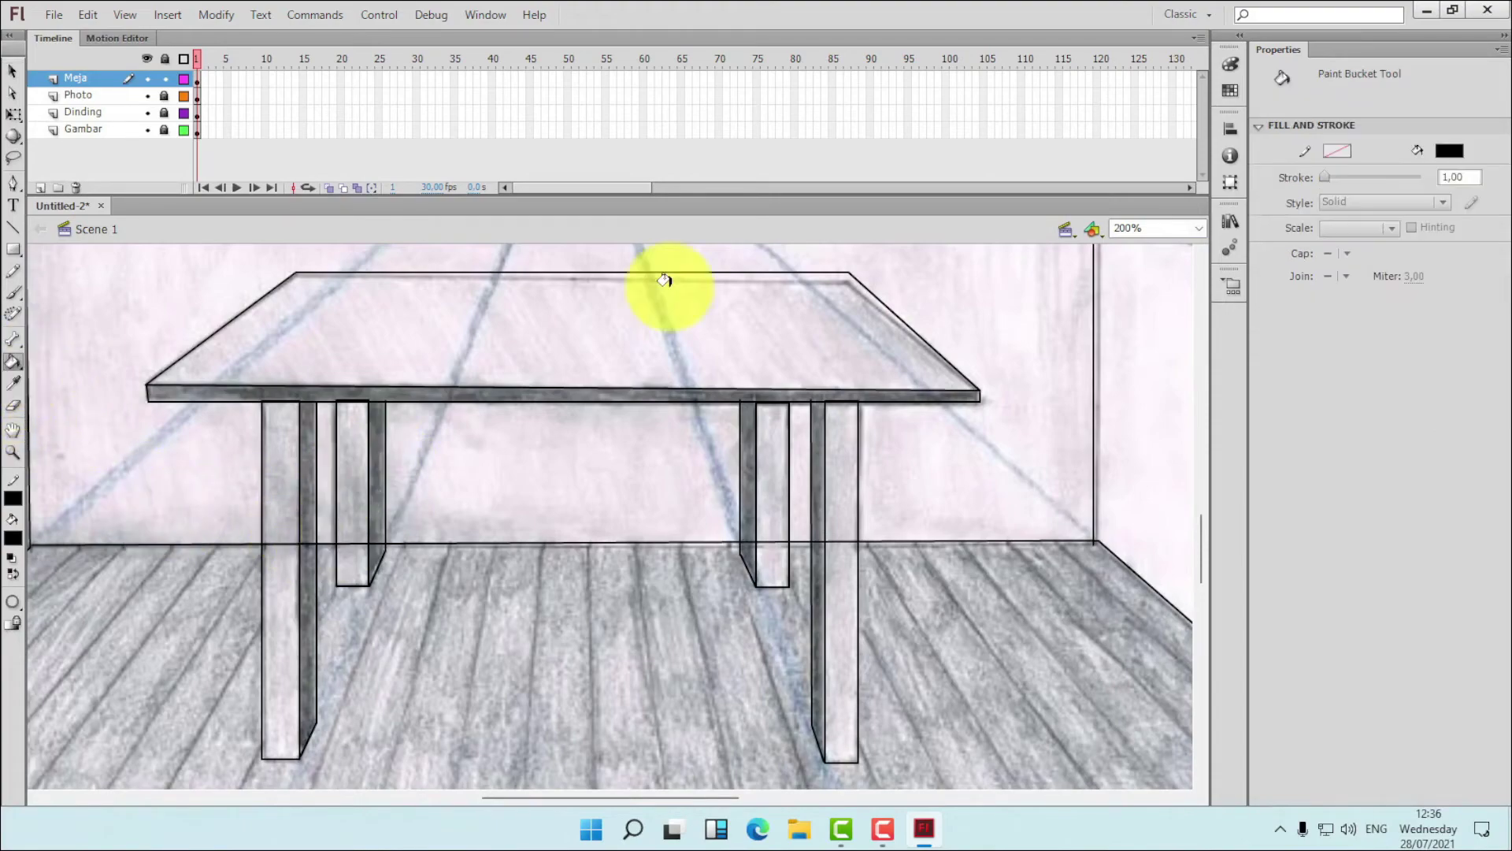
pyautogui.click(1229, 63)
pyautogui.click(1193, 71)
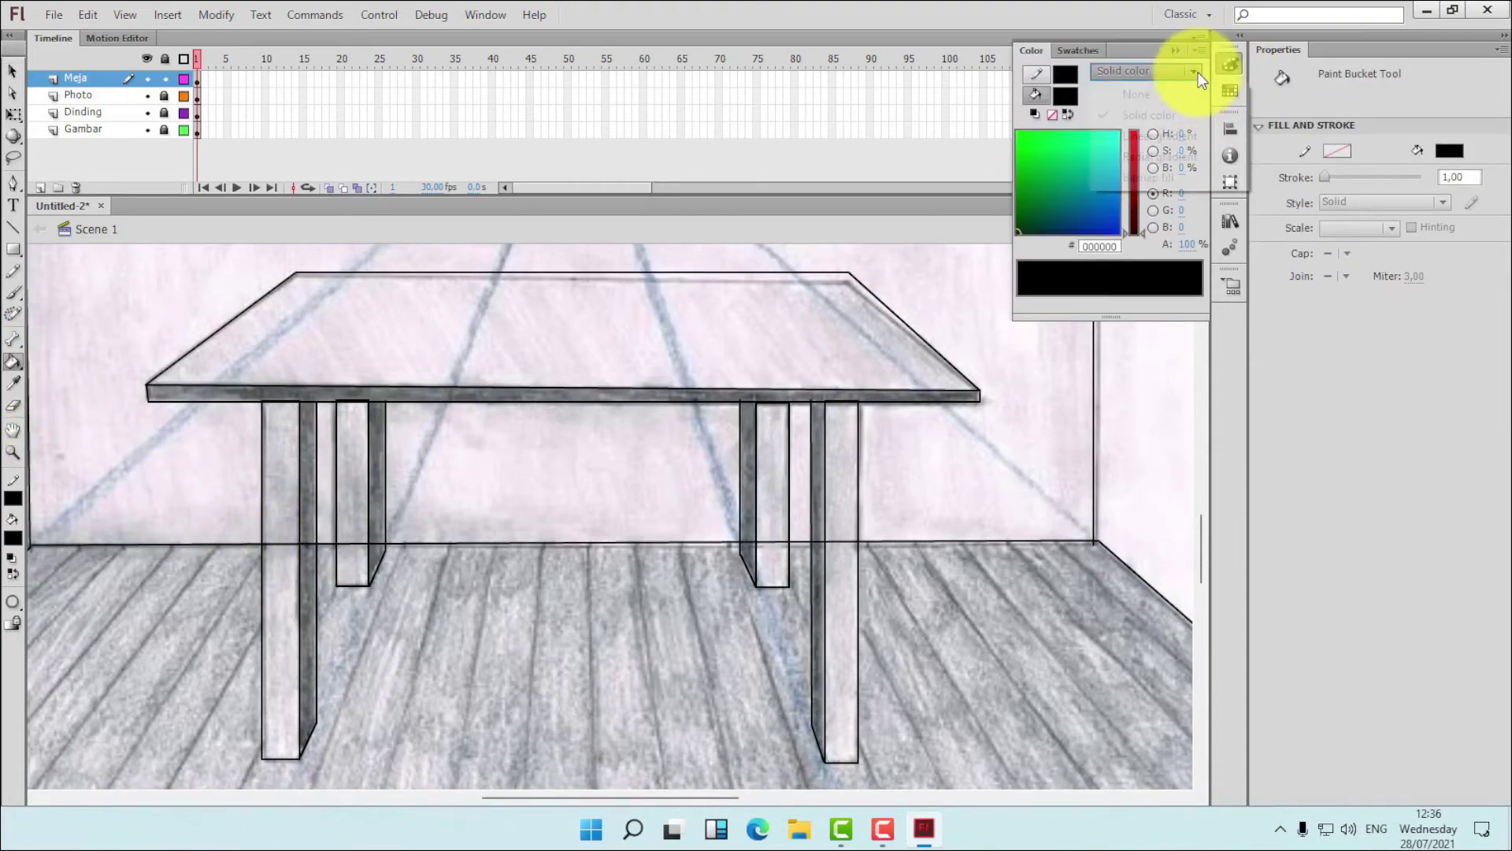
pyautogui.click(1159, 135)
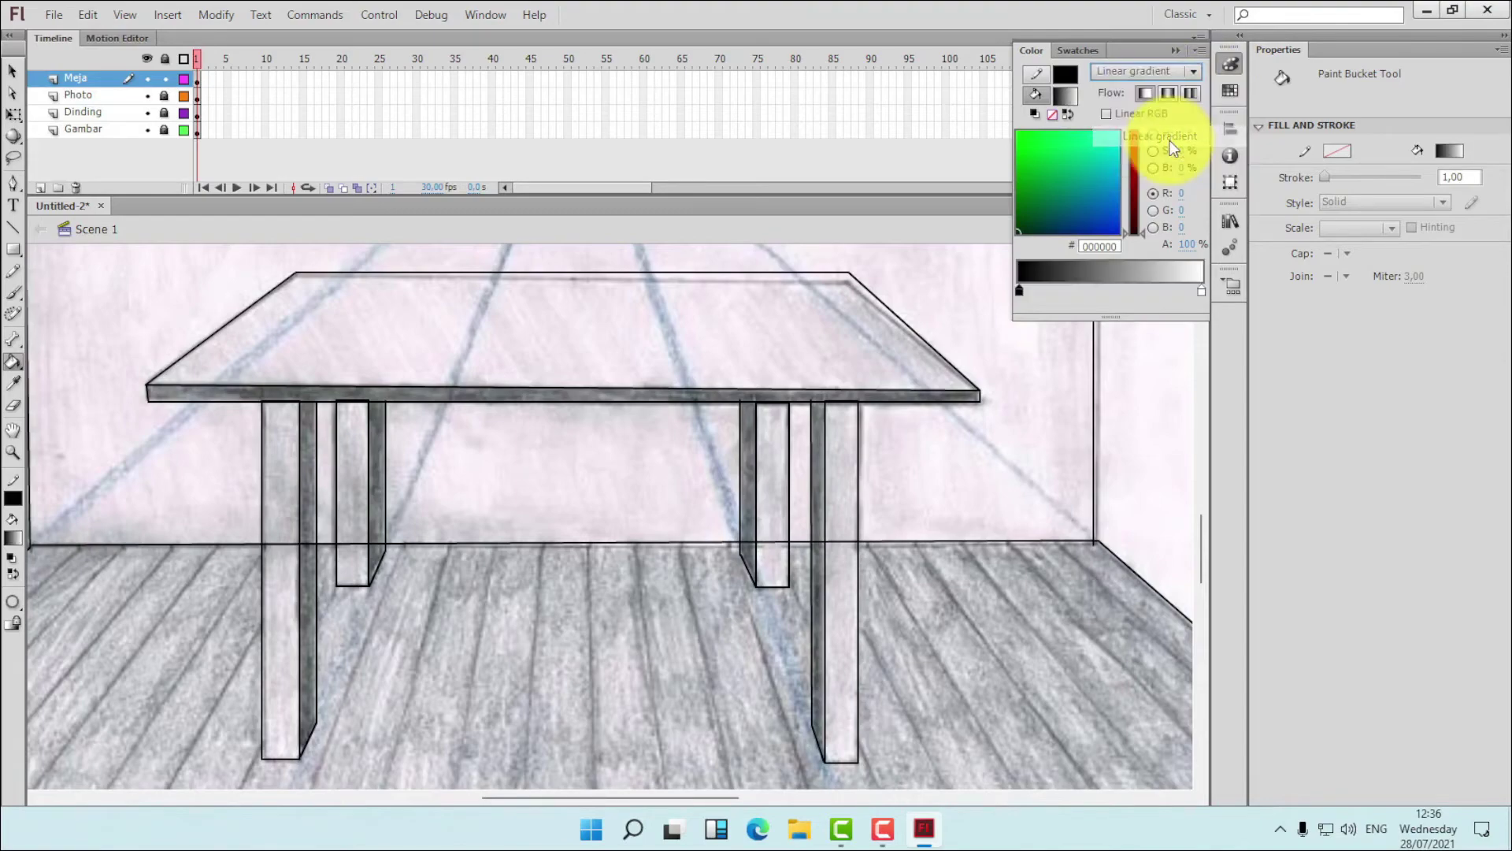
pyautogui.doubleClick(1018, 290)
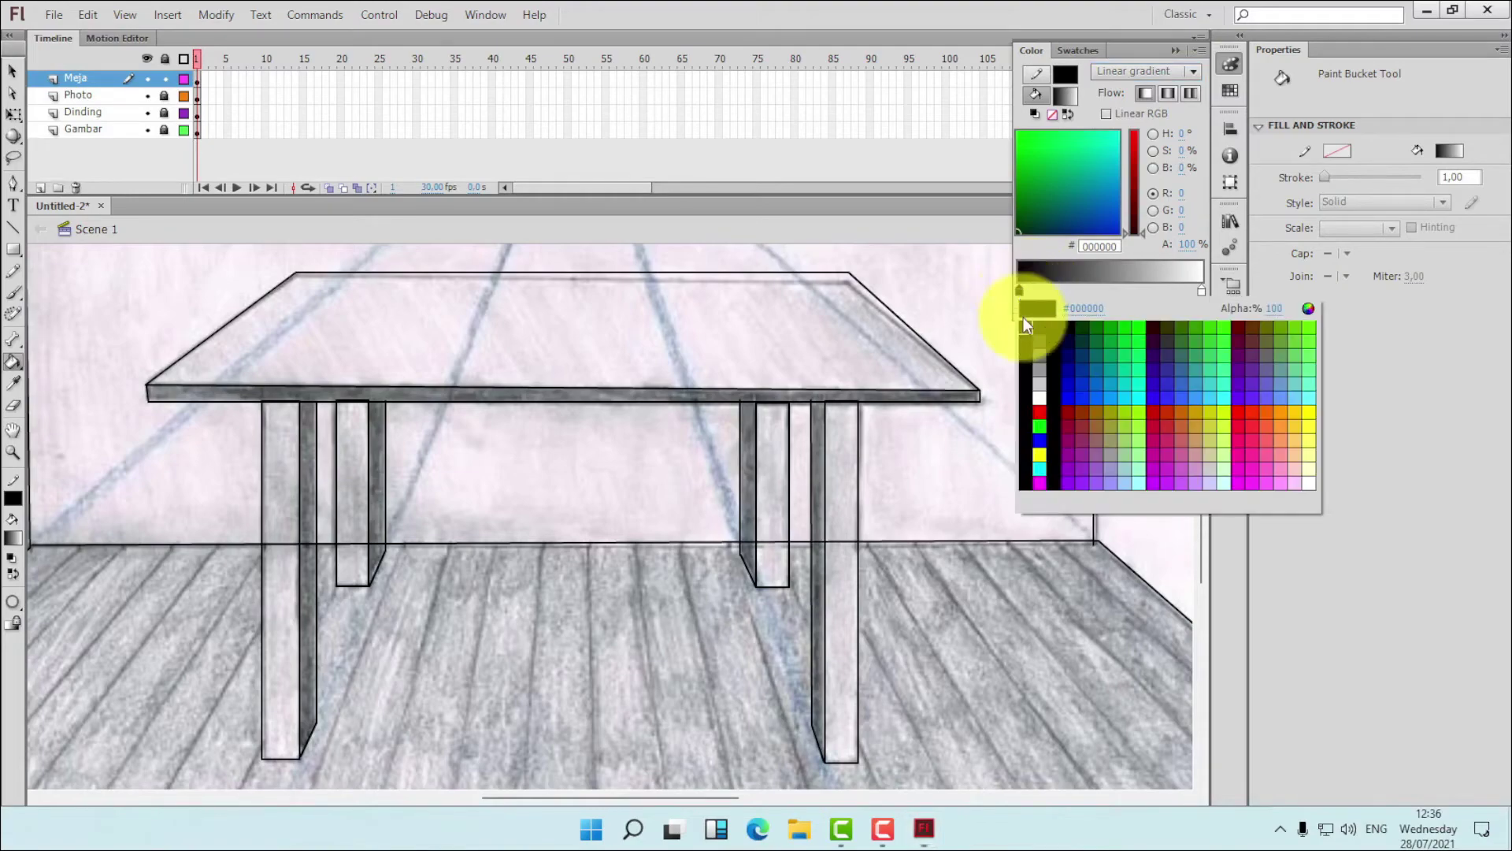
pyautogui.click(1048, 370)
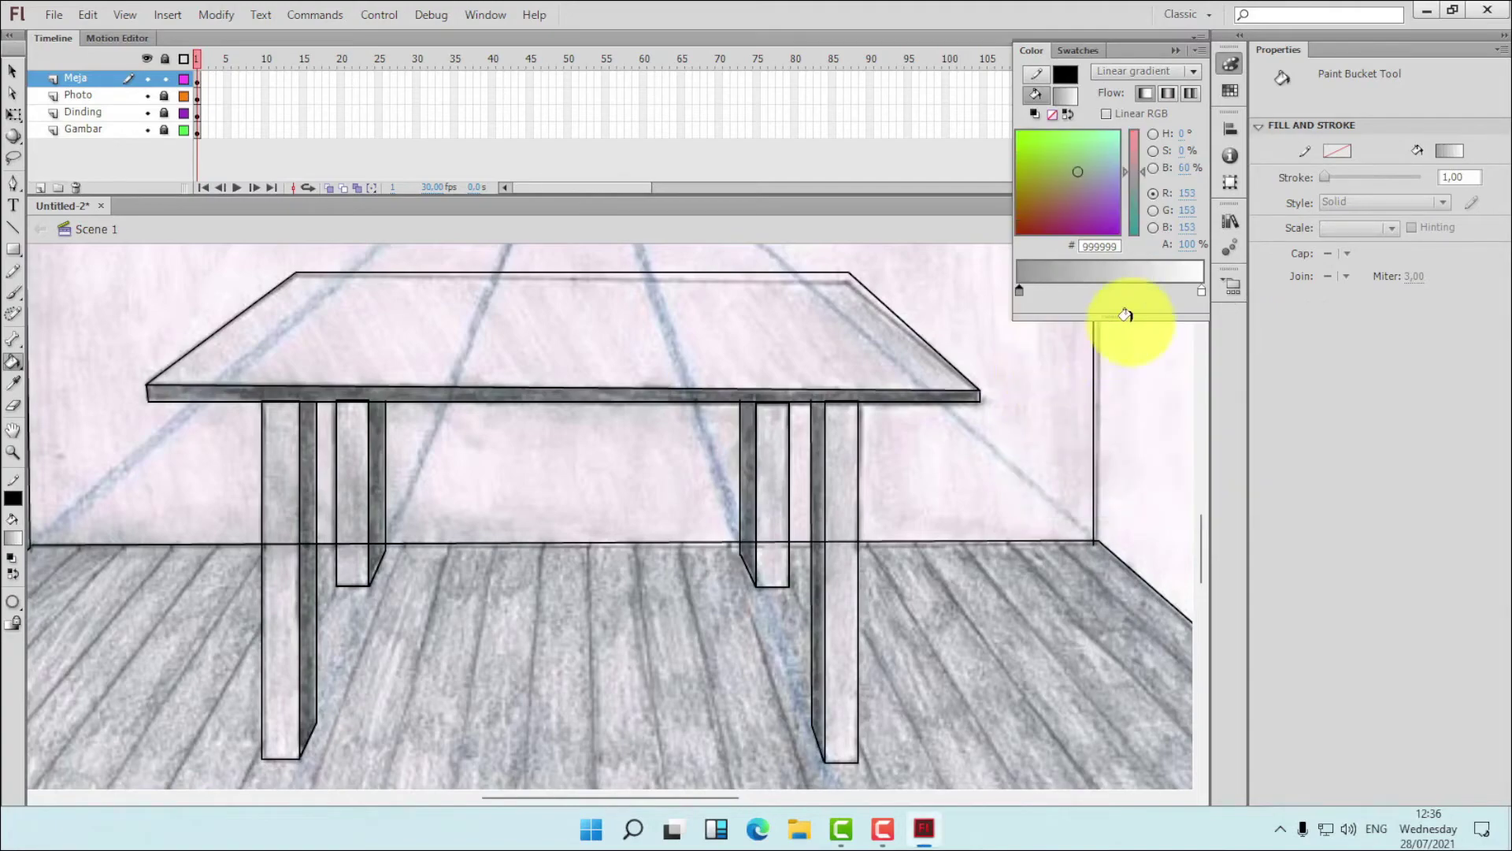
pyautogui.doubleClick(1202, 292)
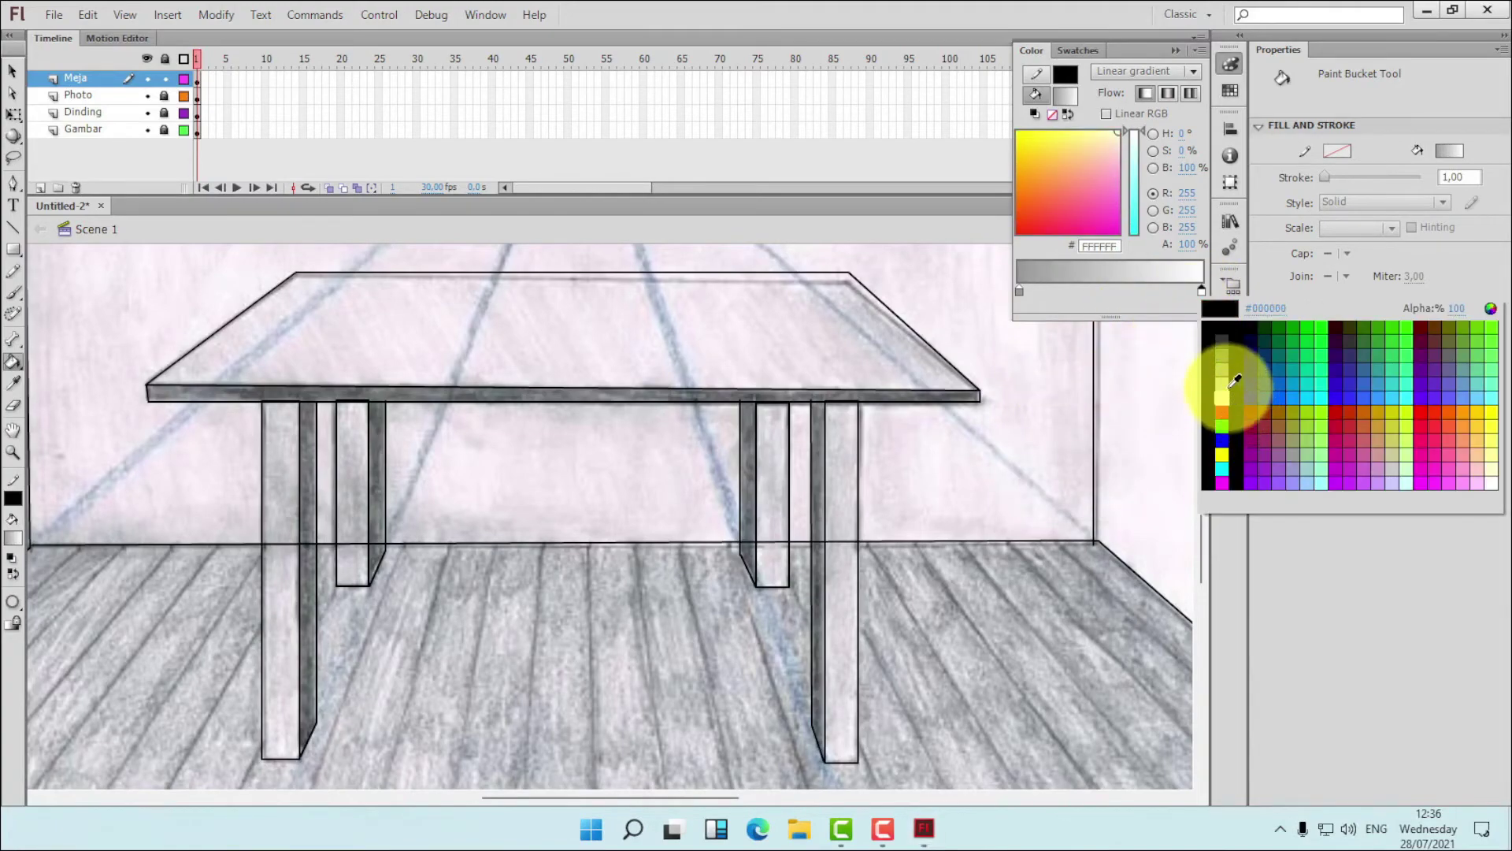
pyautogui.click(1232, 385)
# - Set the Paint Bucket to Close Medium Gaps and fill the side faces of all four table legs and the tabletop's front edge
pyautogui.click(305, 536)
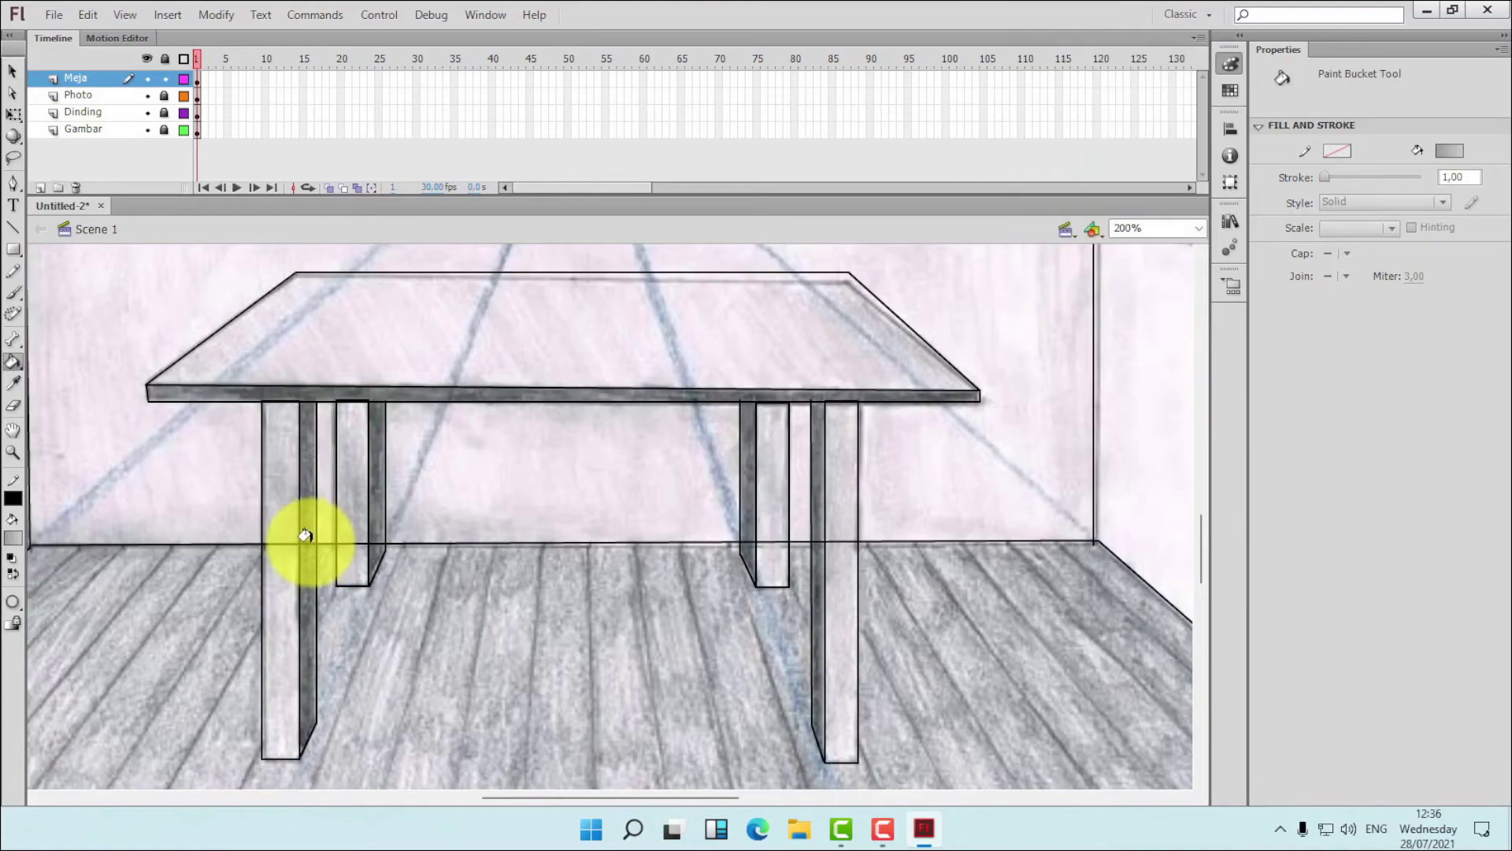
pyautogui.click(14, 605)
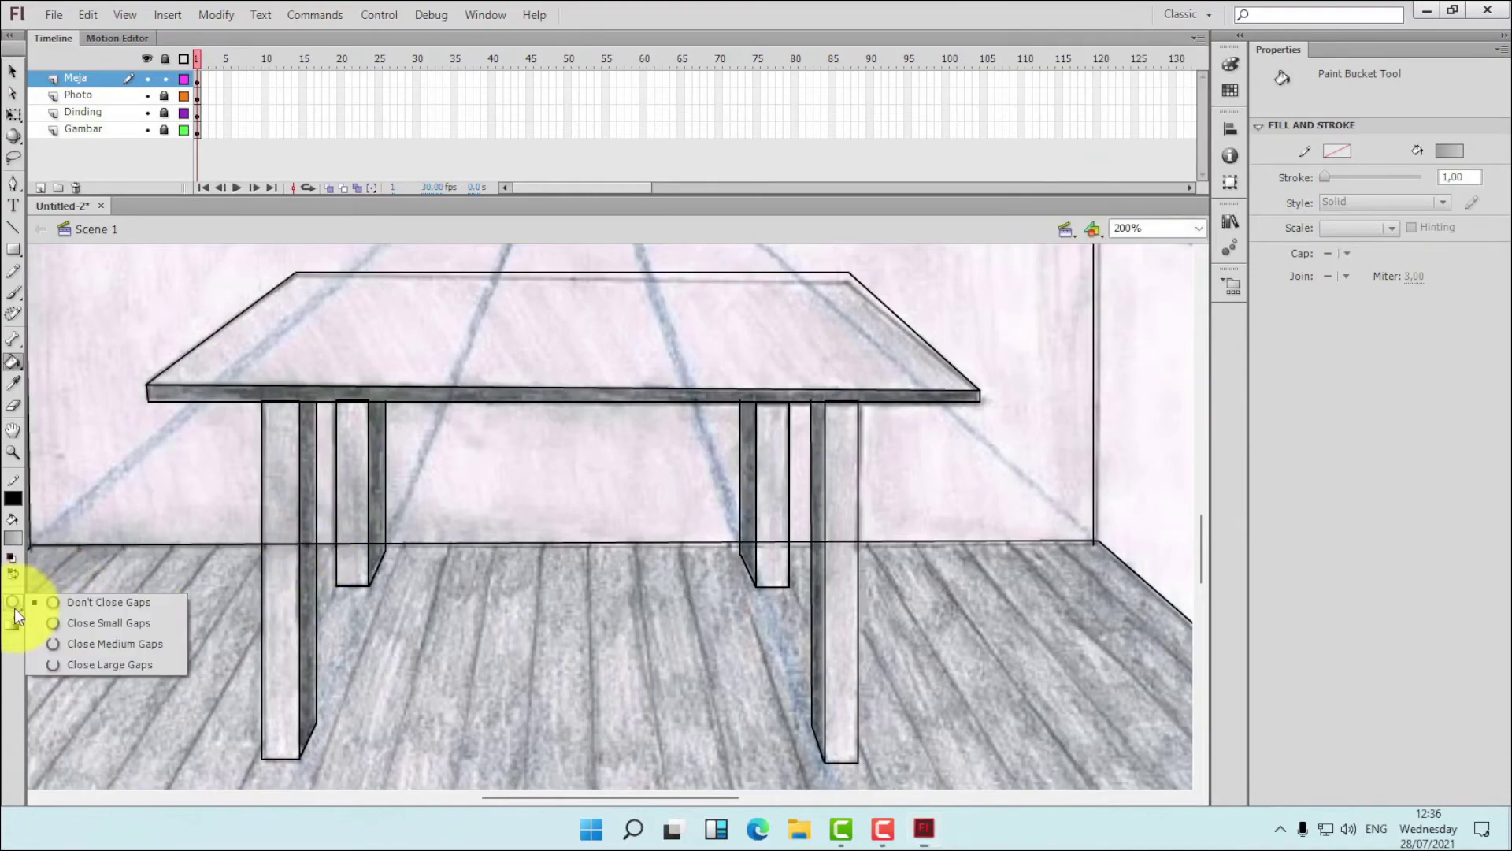
pyautogui.click(106, 643)
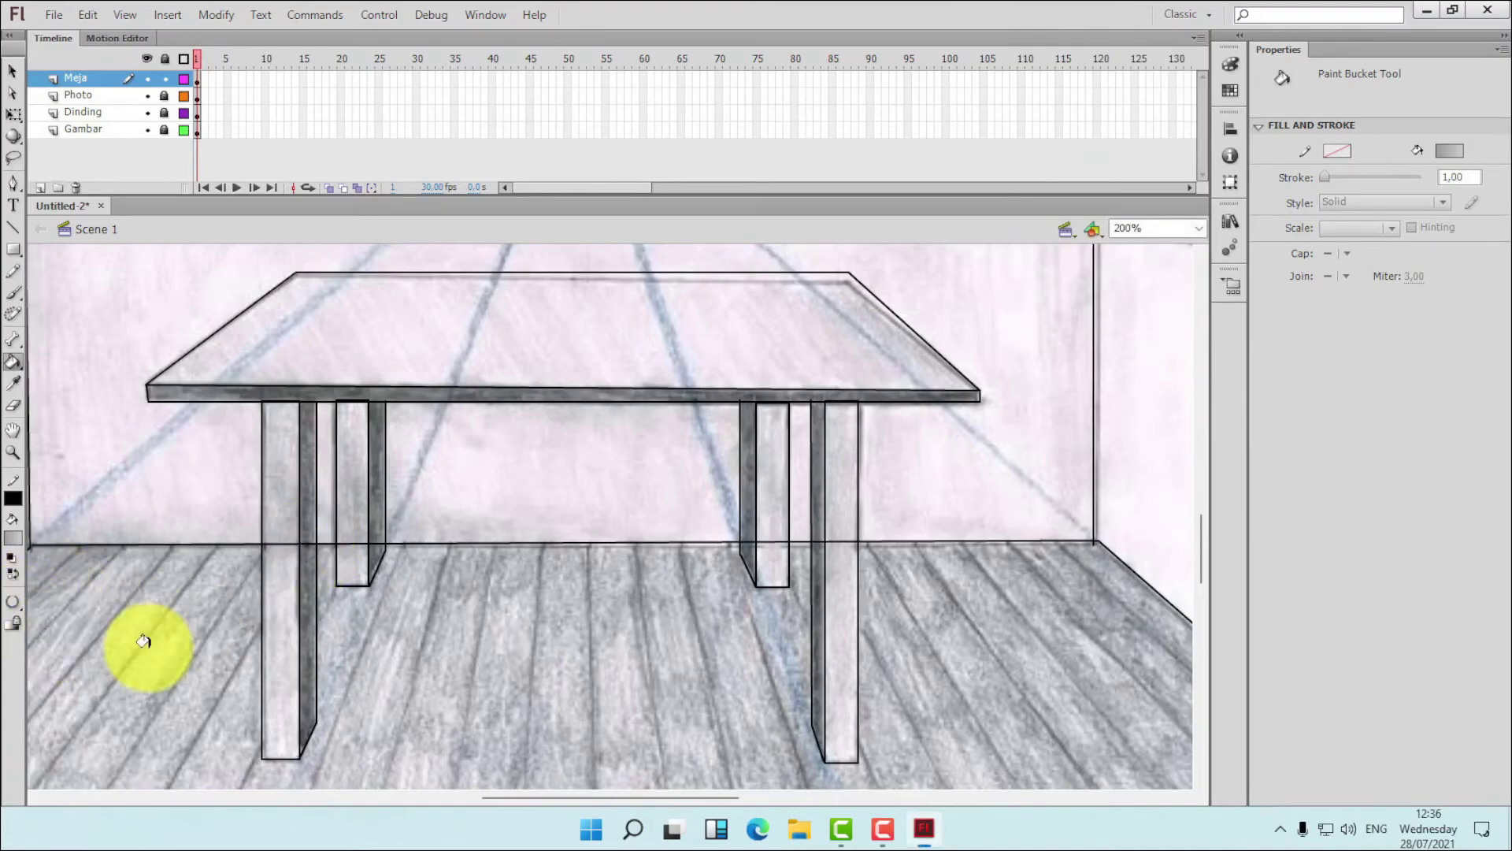
pyautogui.click(306, 542)
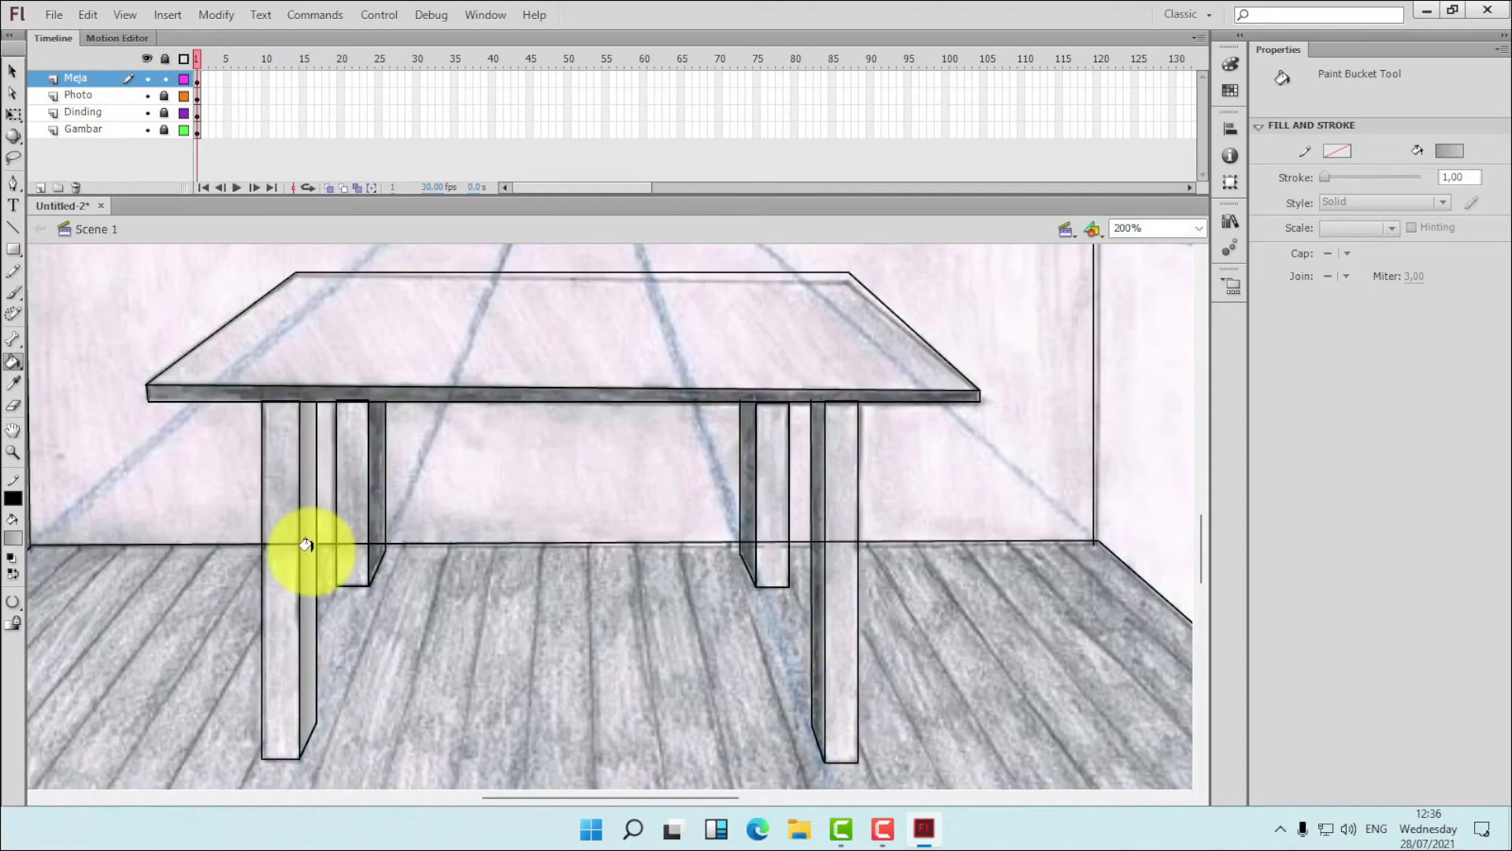
pyautogui.click(371, 476)
pyautogui.click(749, 483)
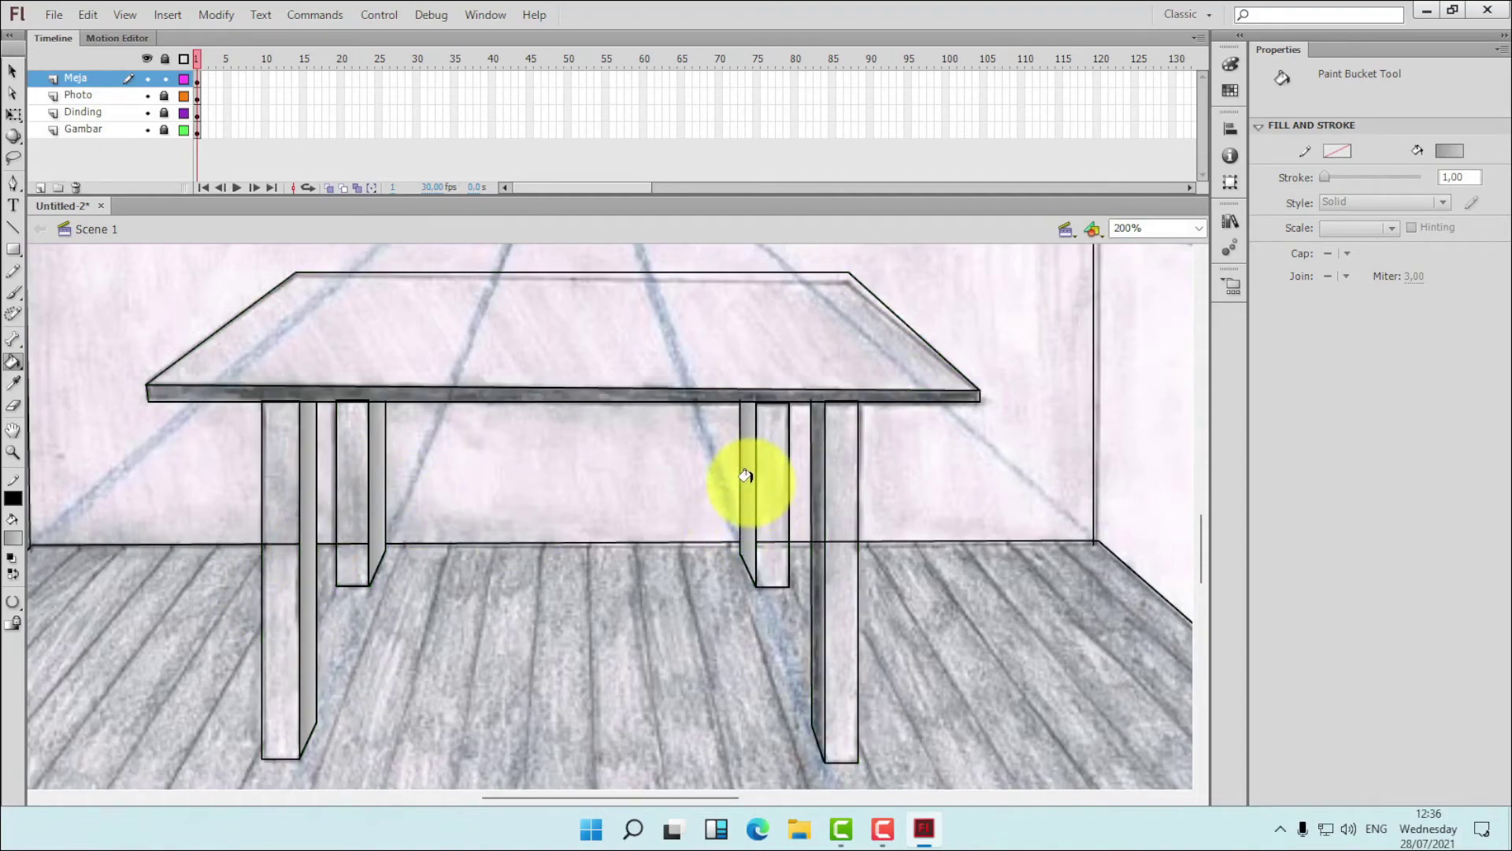
pyautogui.click(817, 544)
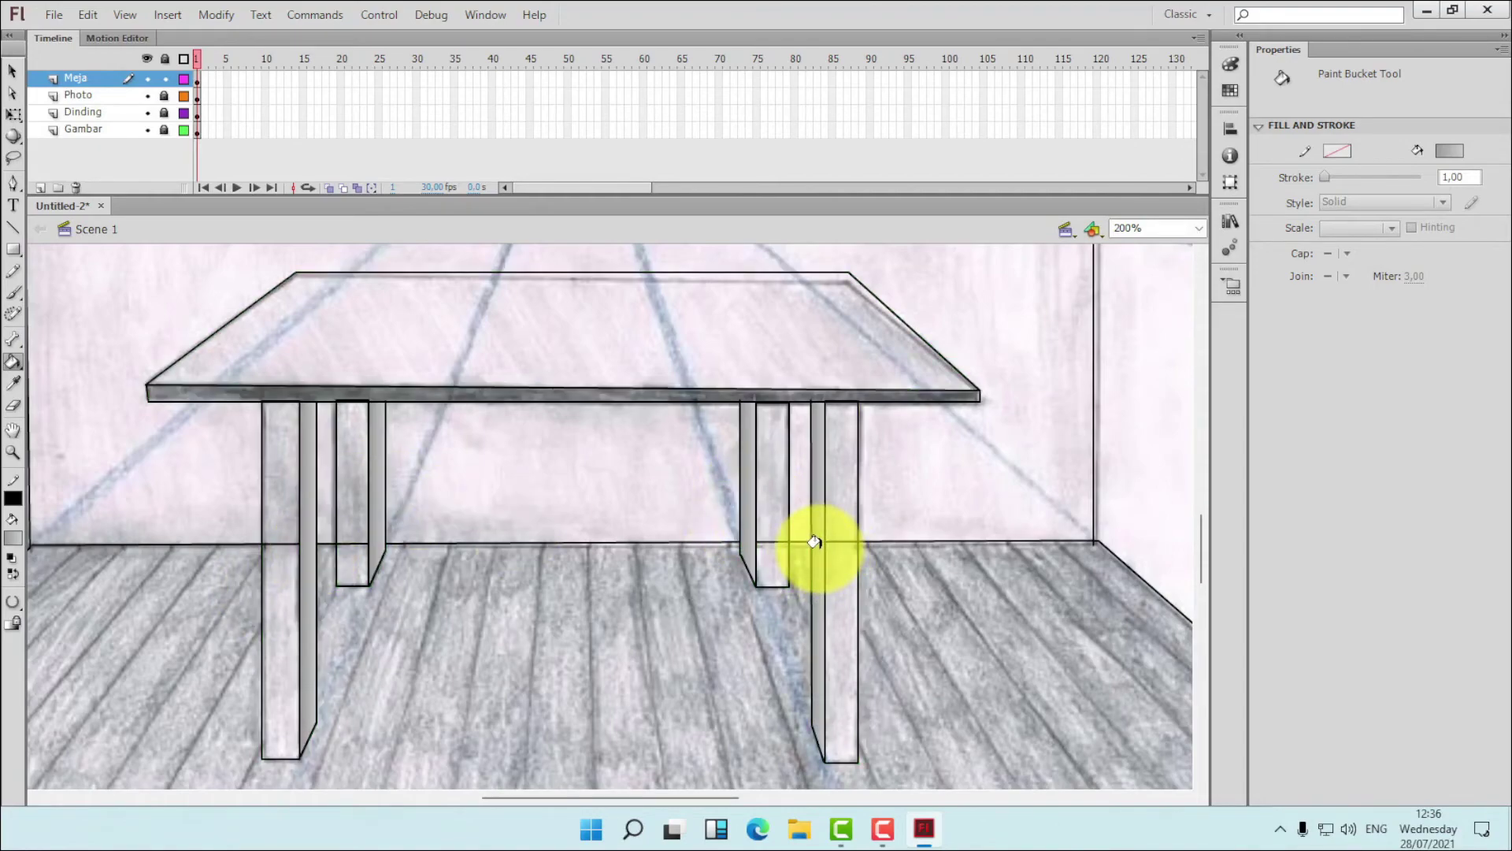
pyautogui.click(523, 390)
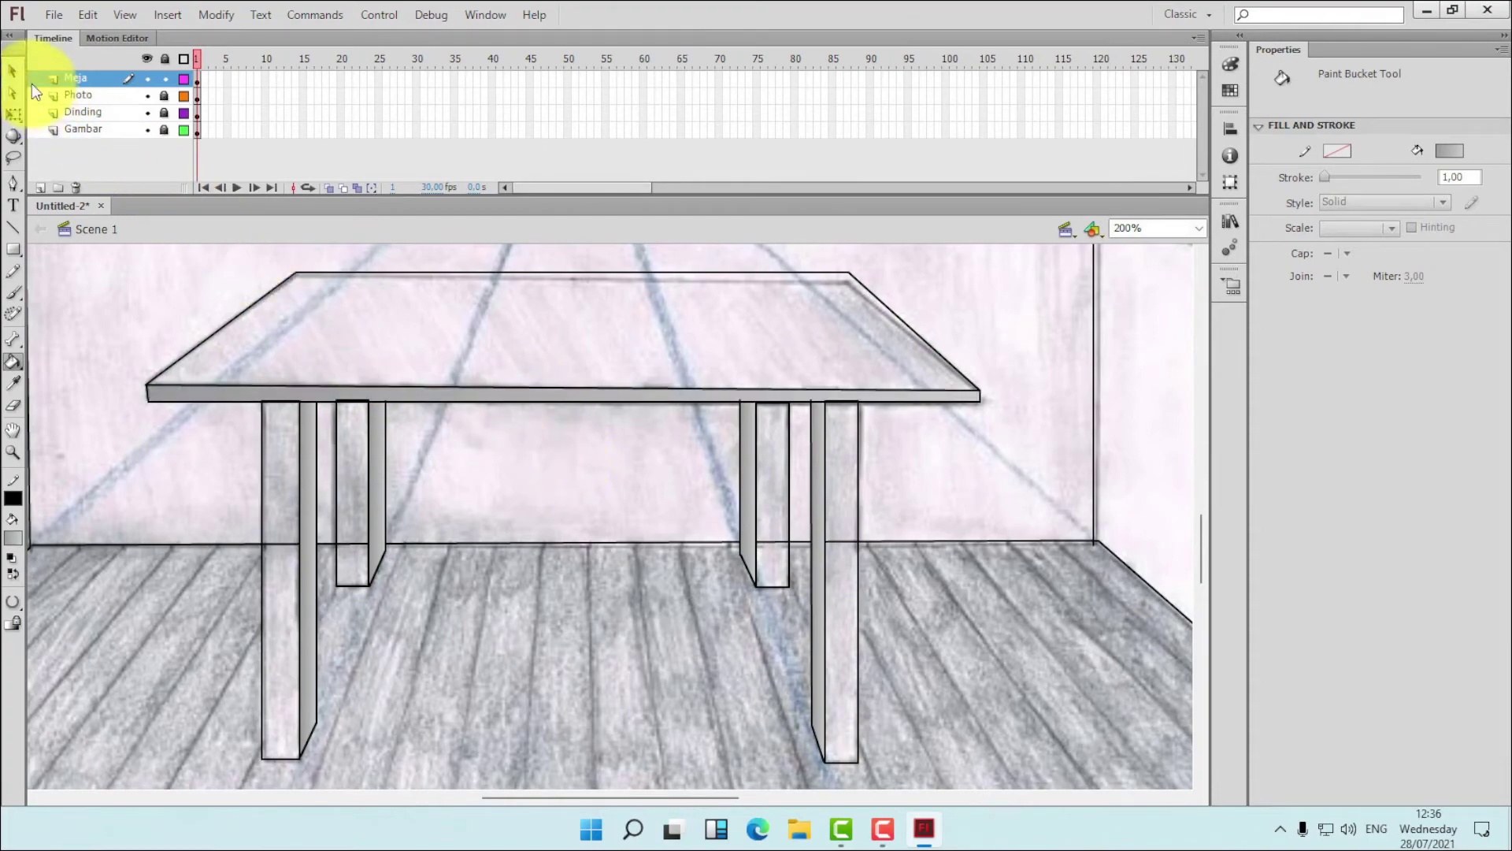
# - Hide the Gambar layer and fill the front faces of all four table legs with the grey linear gradient
pyautogui.click(17, 72)
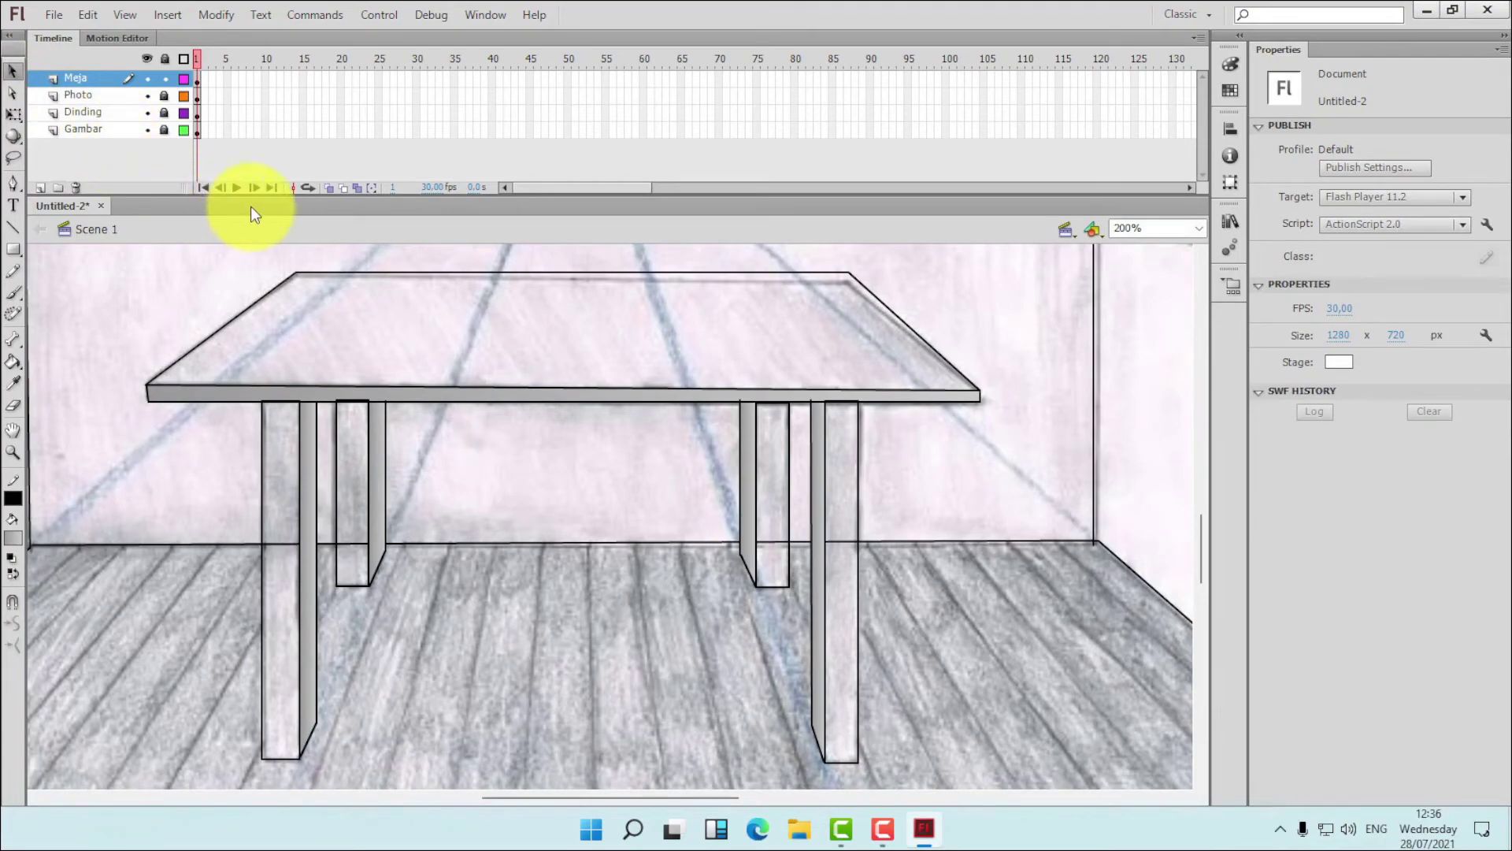
pyautogui.click(1199, 228)
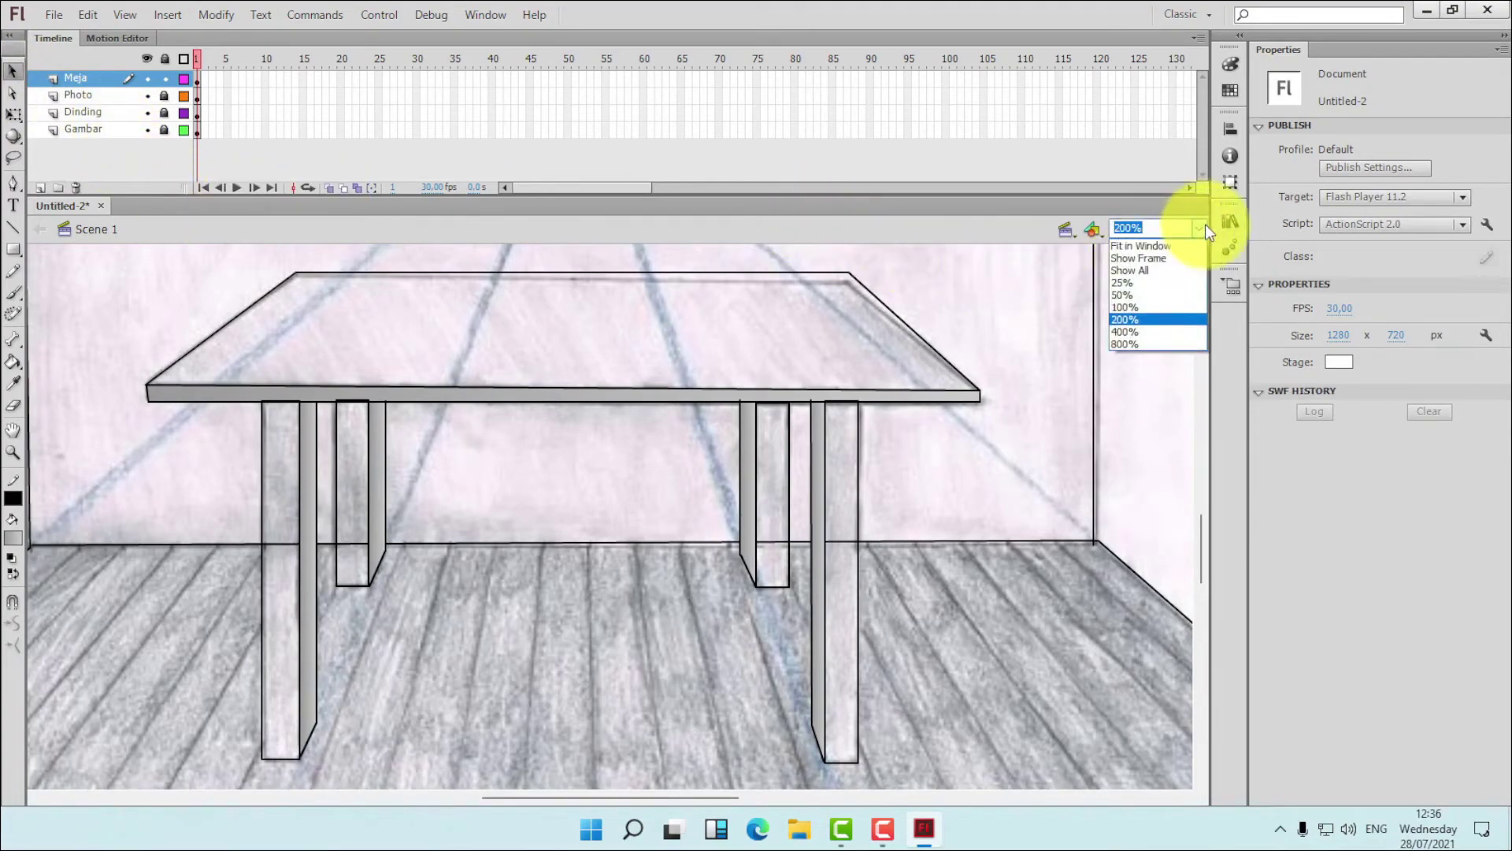
pyautogui.click(1161, 242)
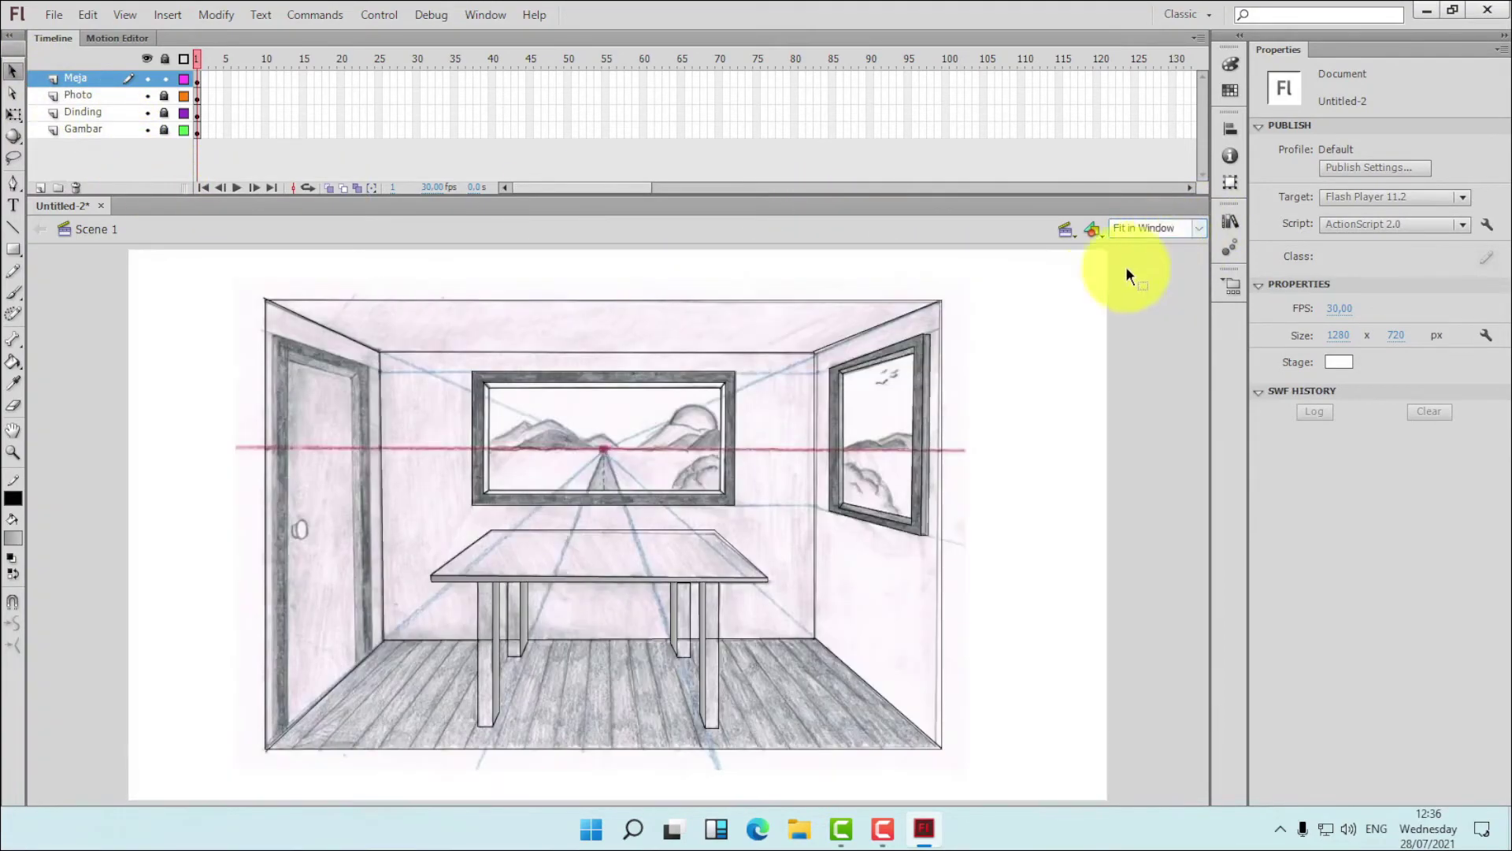
pyautogui.click(147, 130)
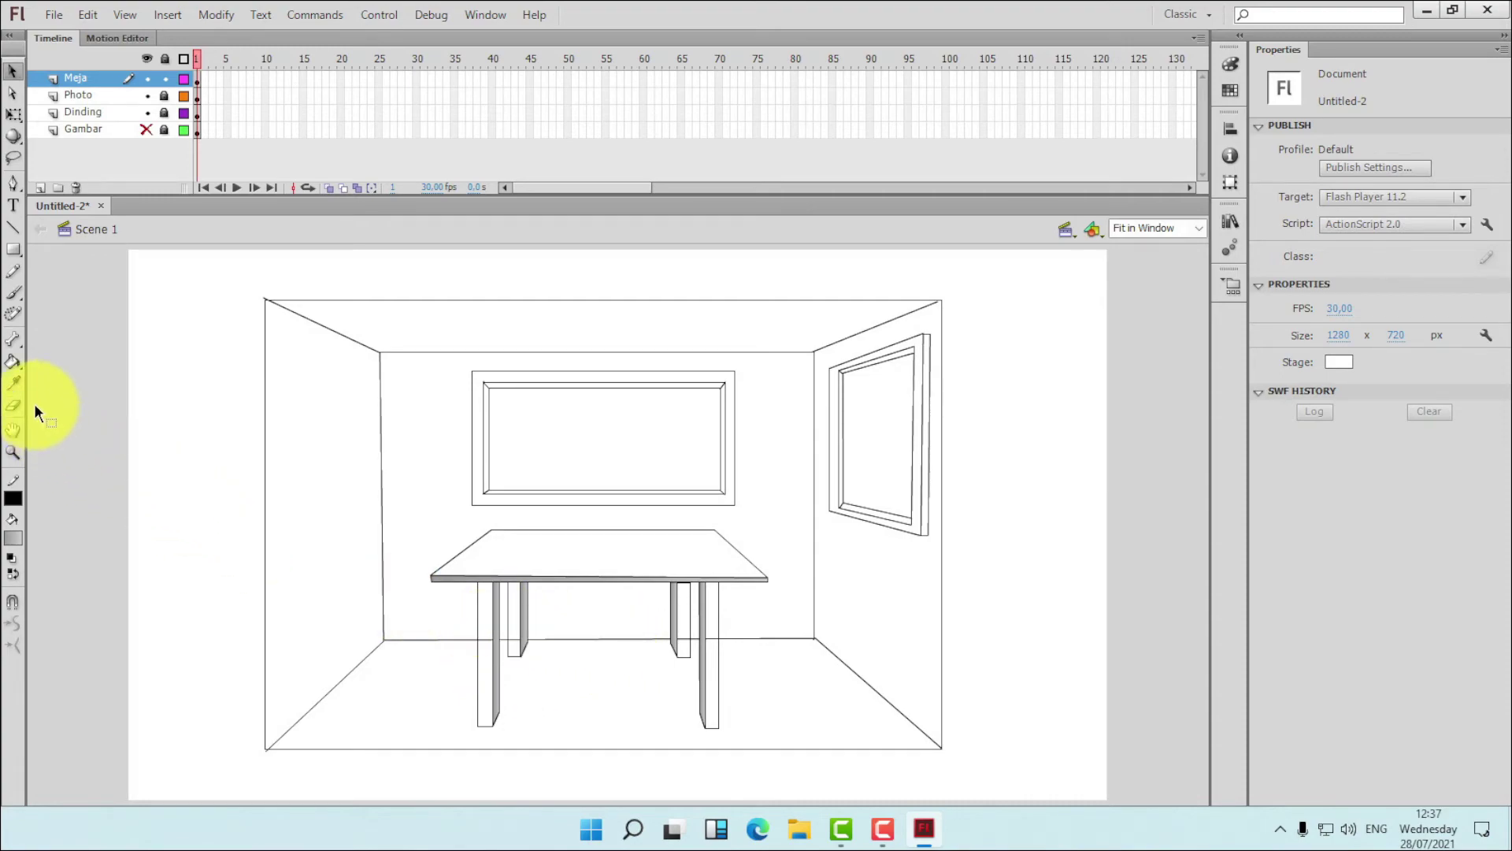
pyautogui.click(13, 362)
pyautogui.click(479, 654)
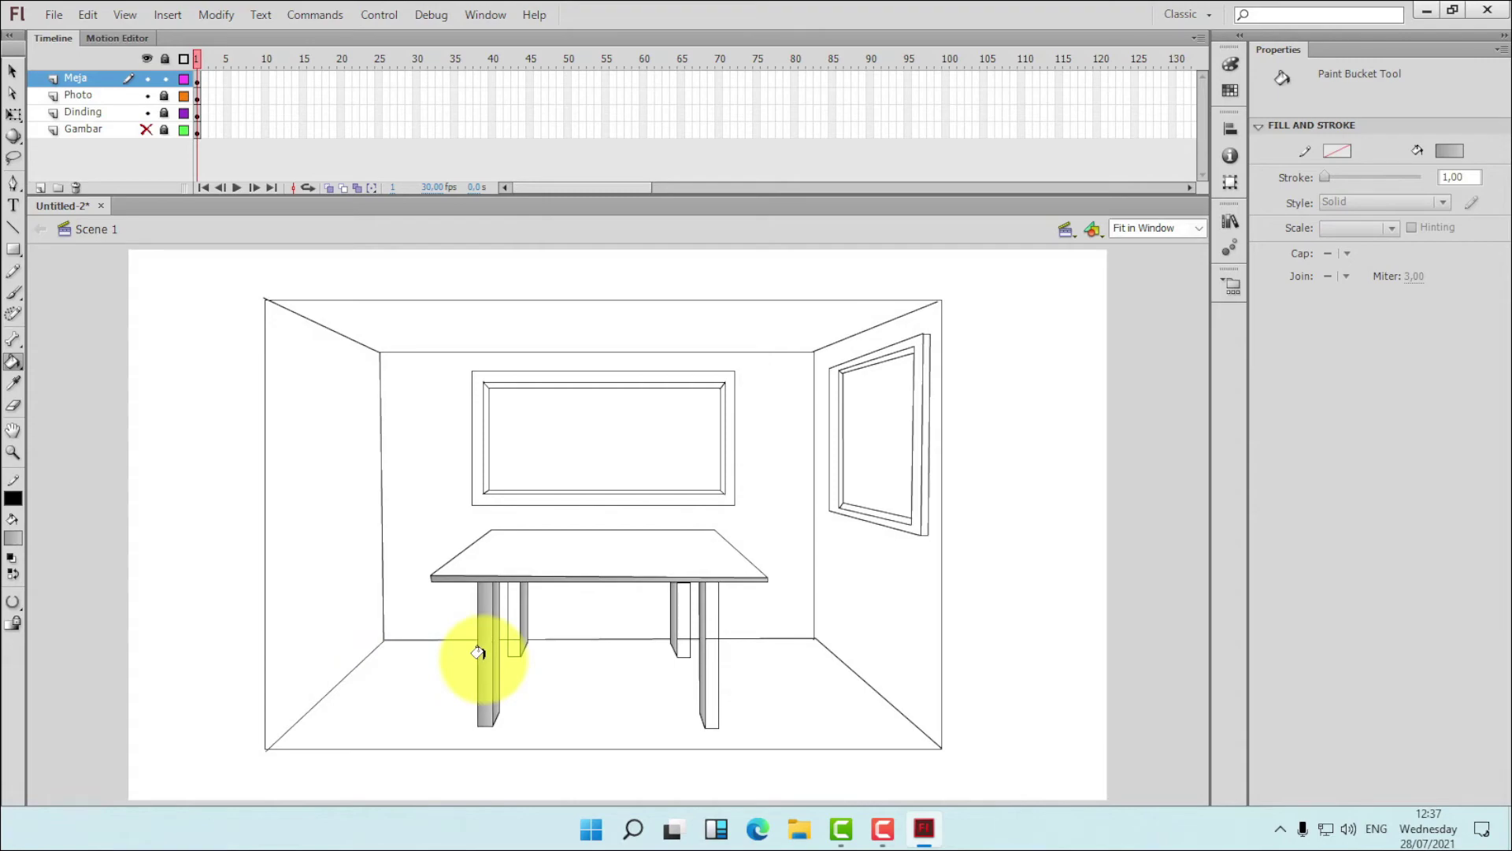
pyautogui.click(513, 634)
pyautogui.click(684, 646)
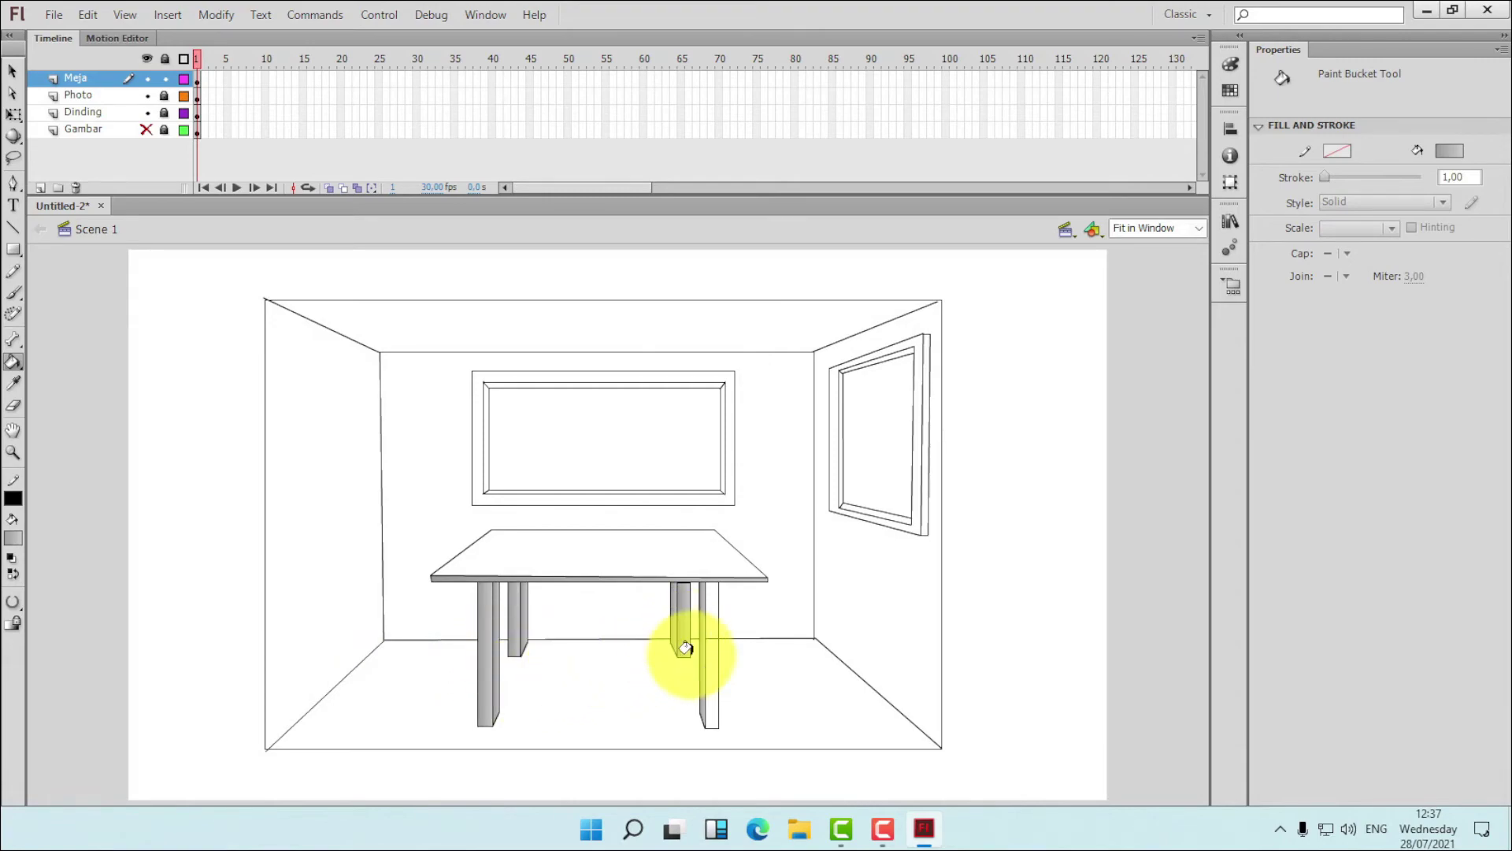
pyautogui.click(706, 669)
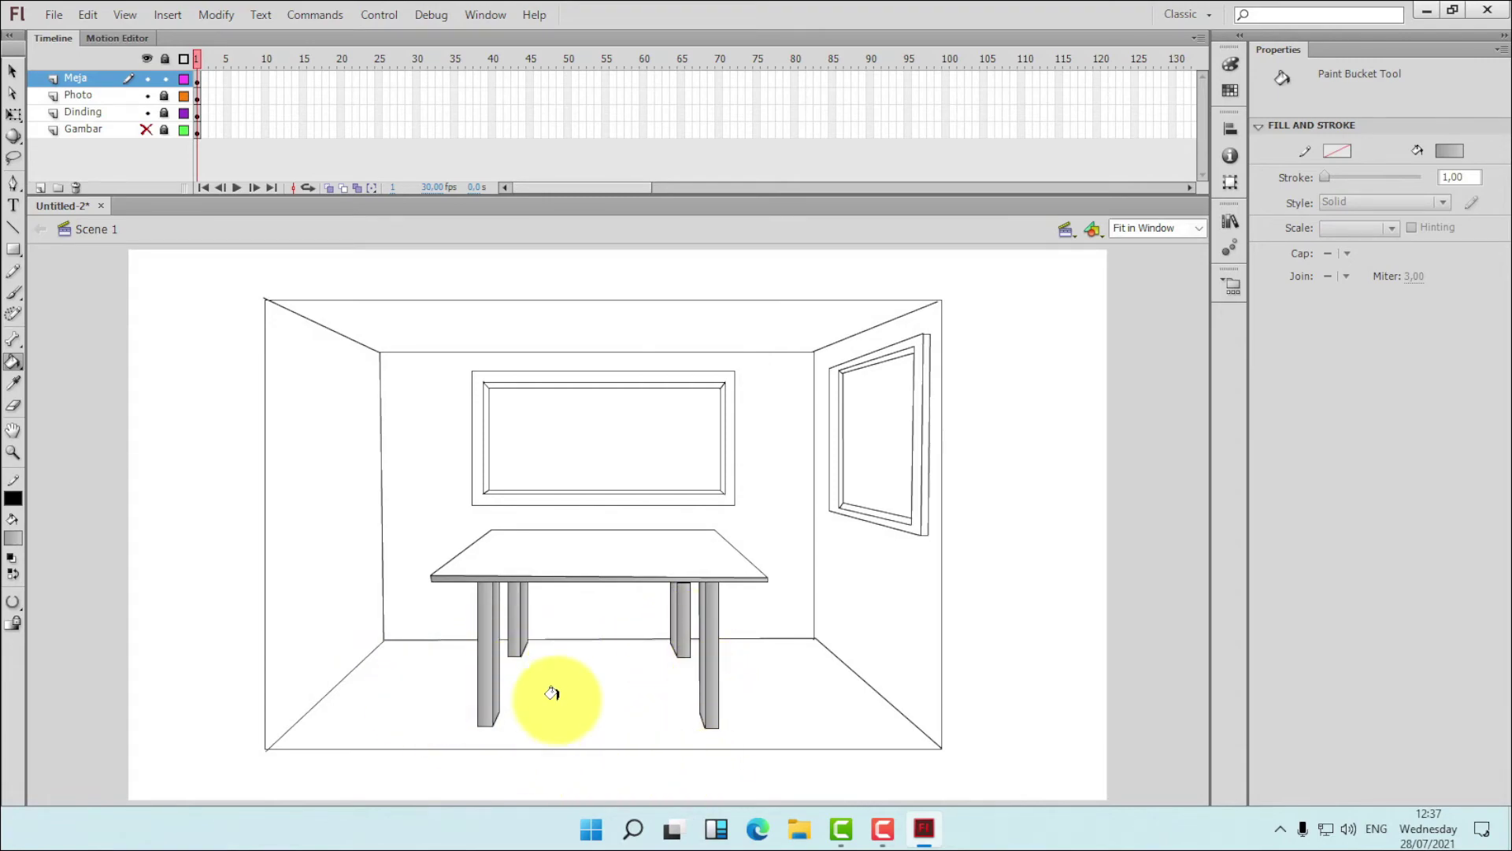
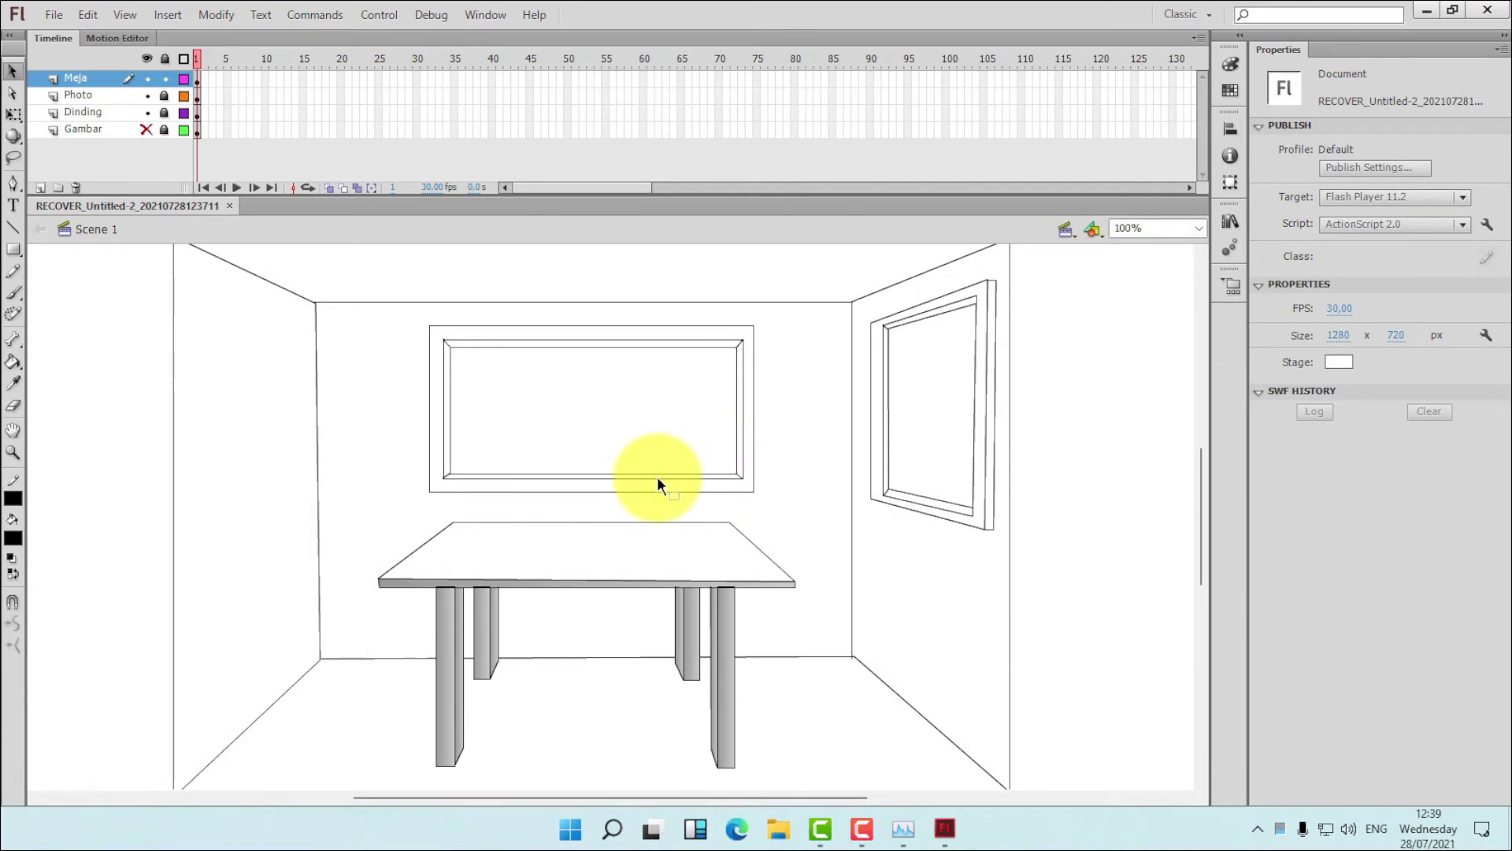
# - Start saving the document under a new name, Menggambar Perspective, with the Pictures folder as the location
pyautogui.click(54, 22)
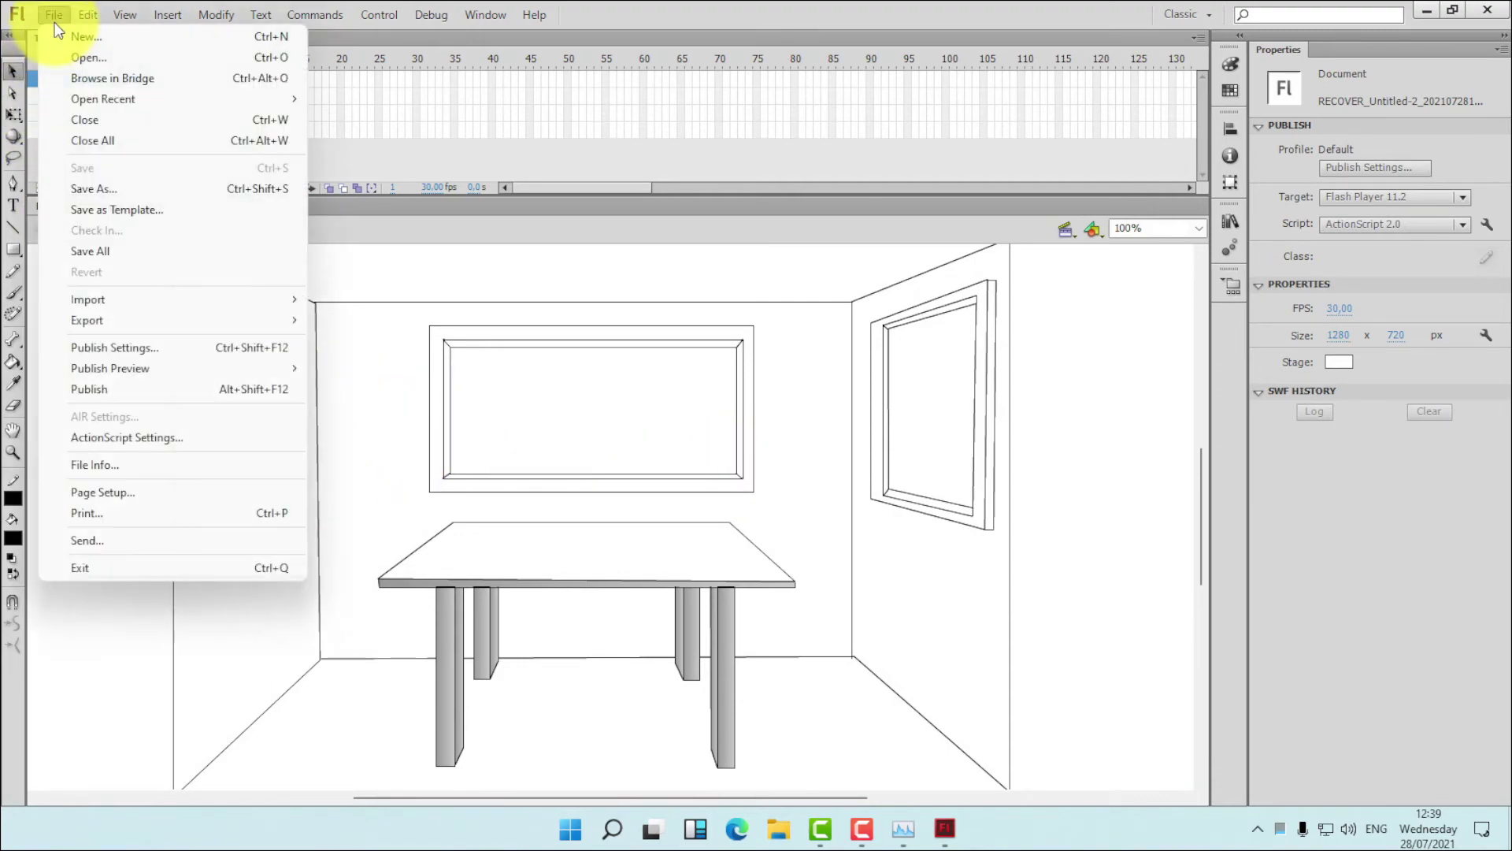
pyautogui.click(515, 229)
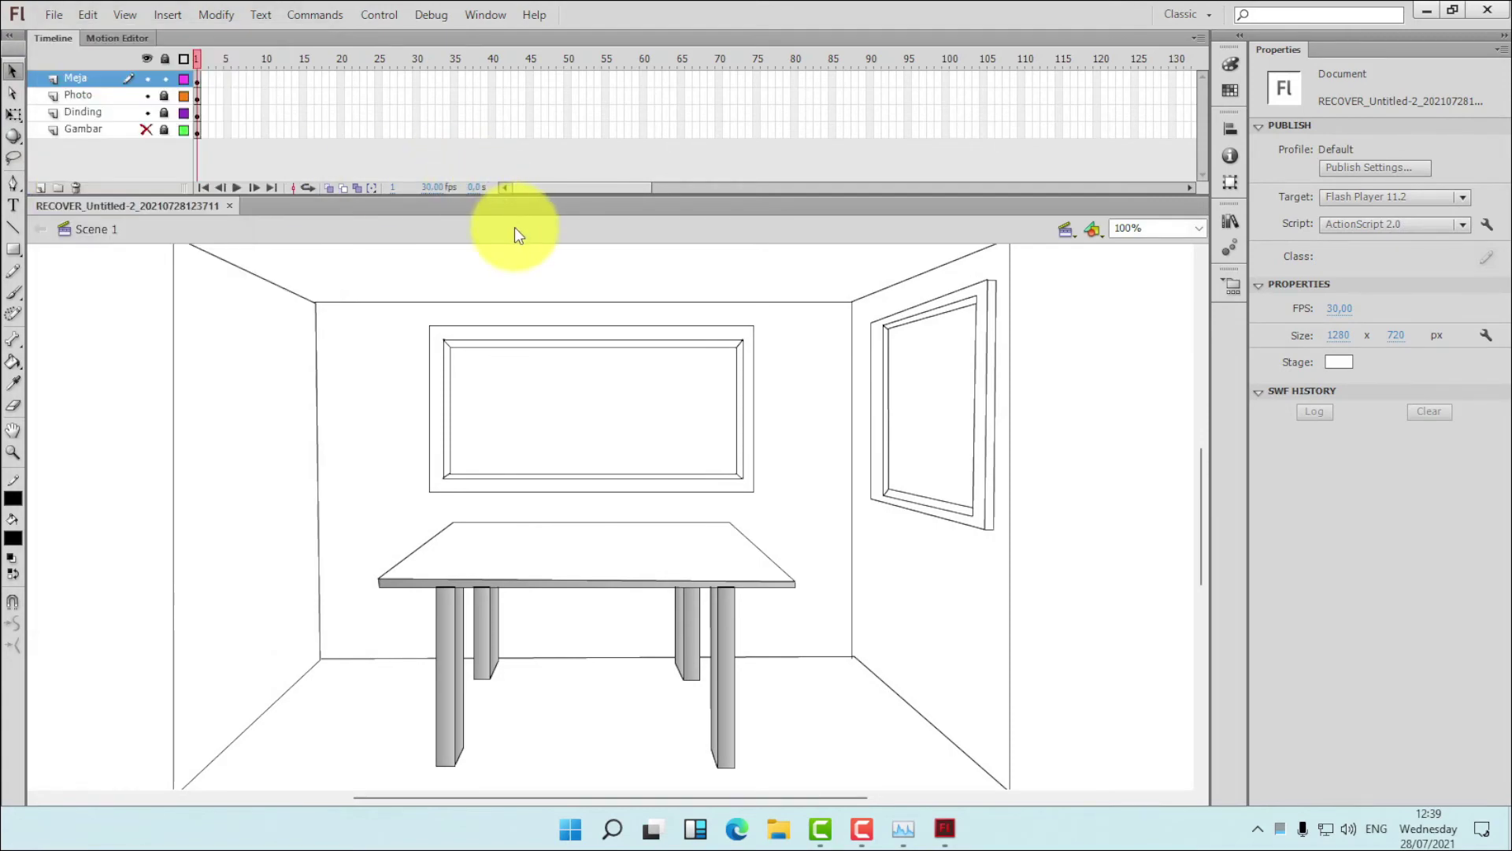
pyautogui.click(54, 17)
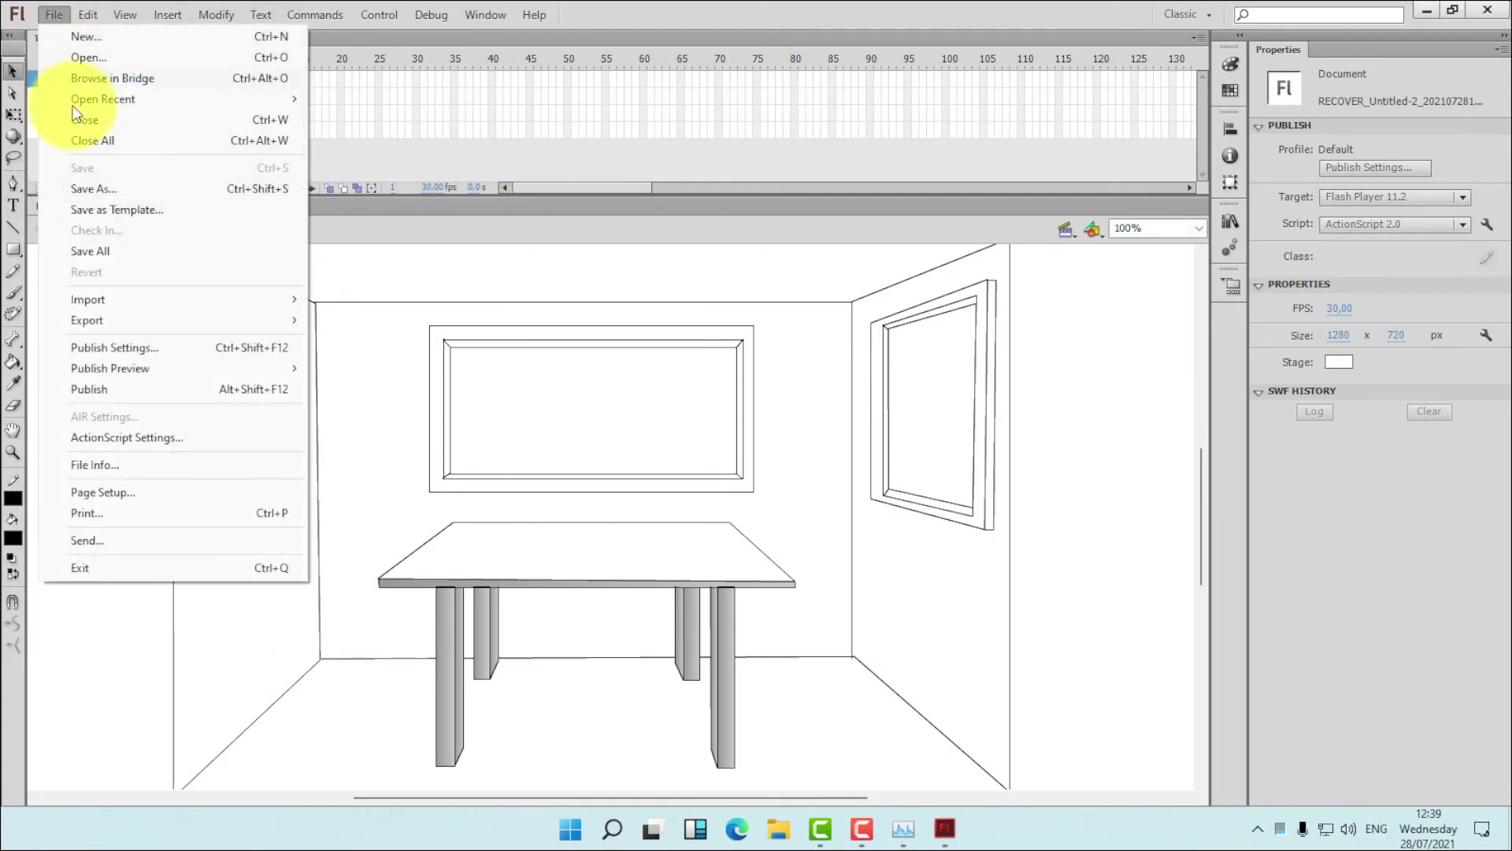
pyautogui.click(115, 195)
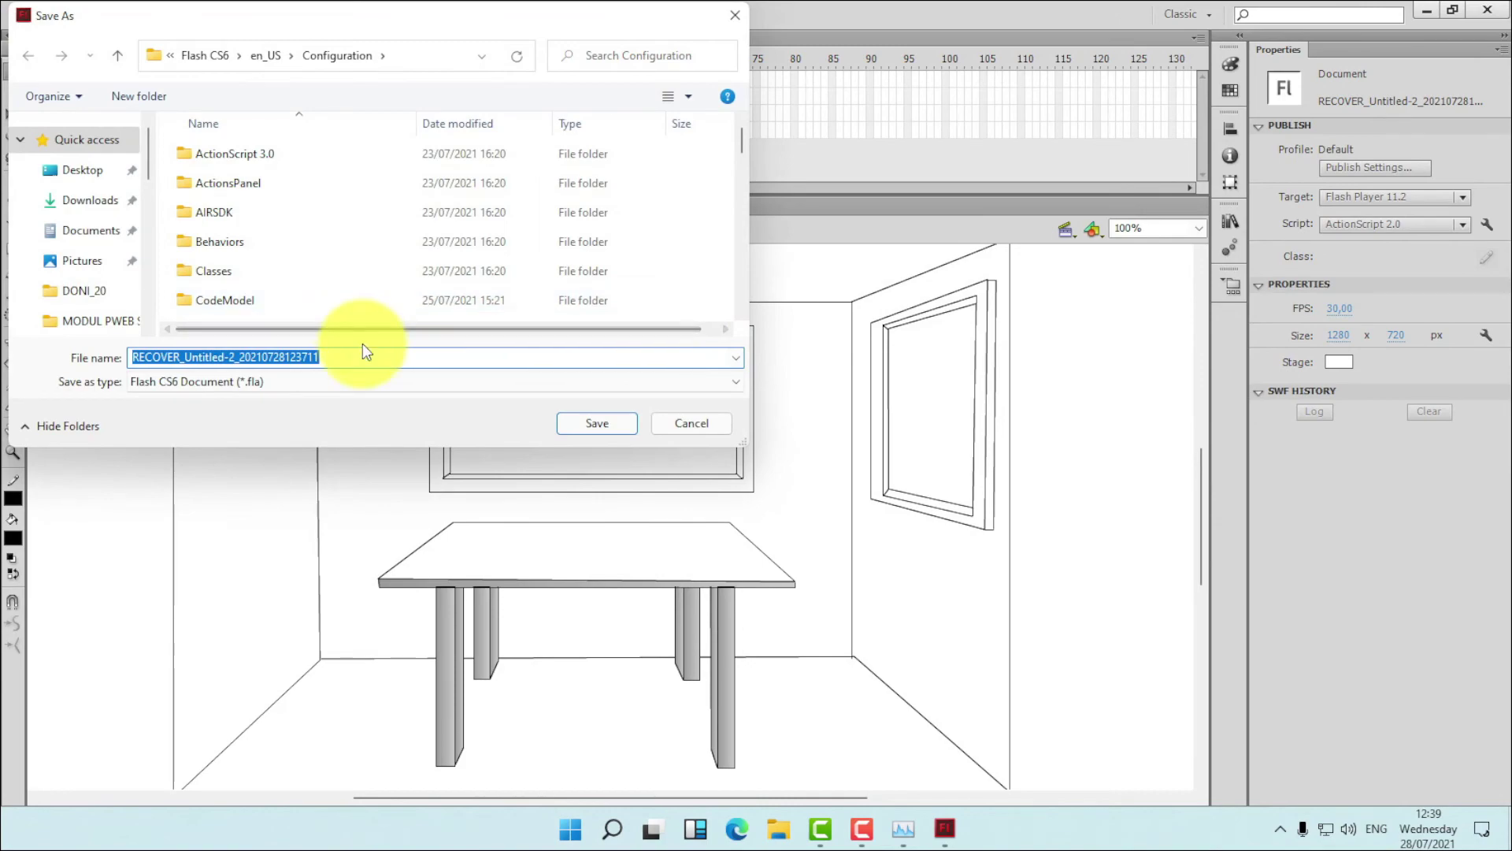
pyautogui.write('Mengg')
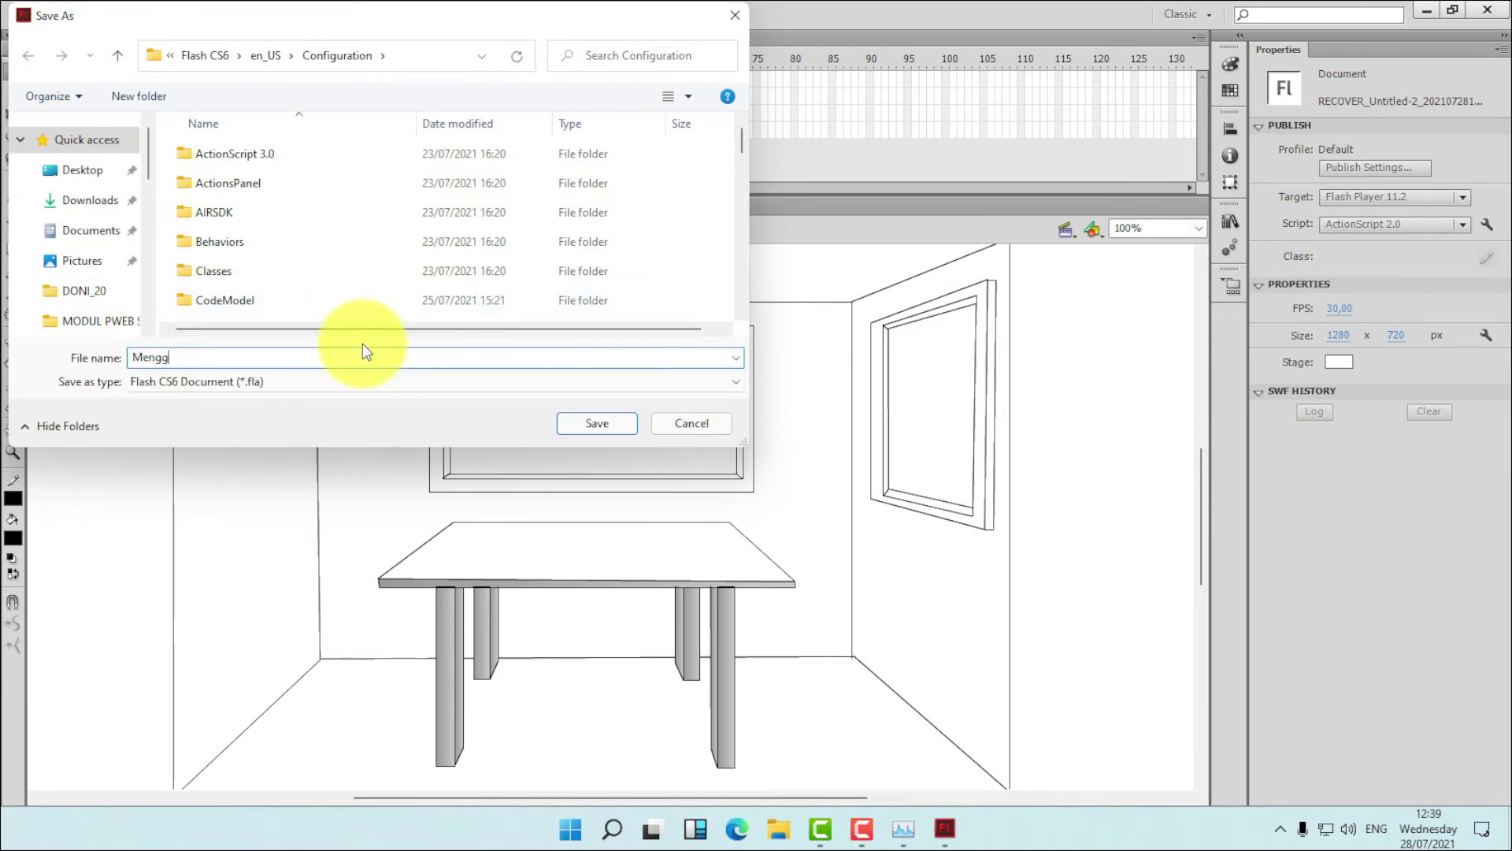
pyautogui.write('ambar Perspective')
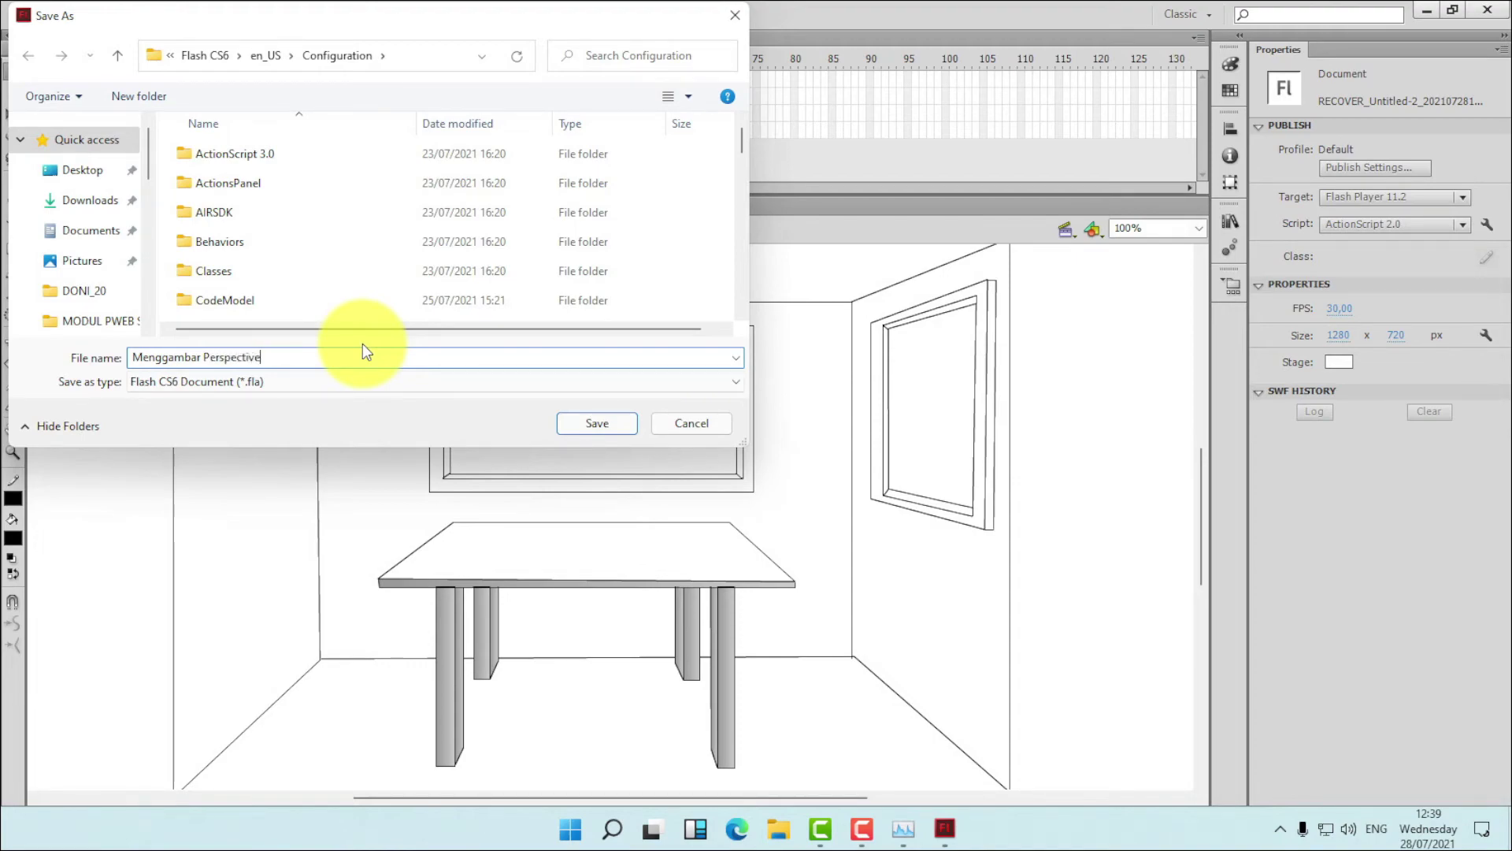
pyautogui.click(85, 261)
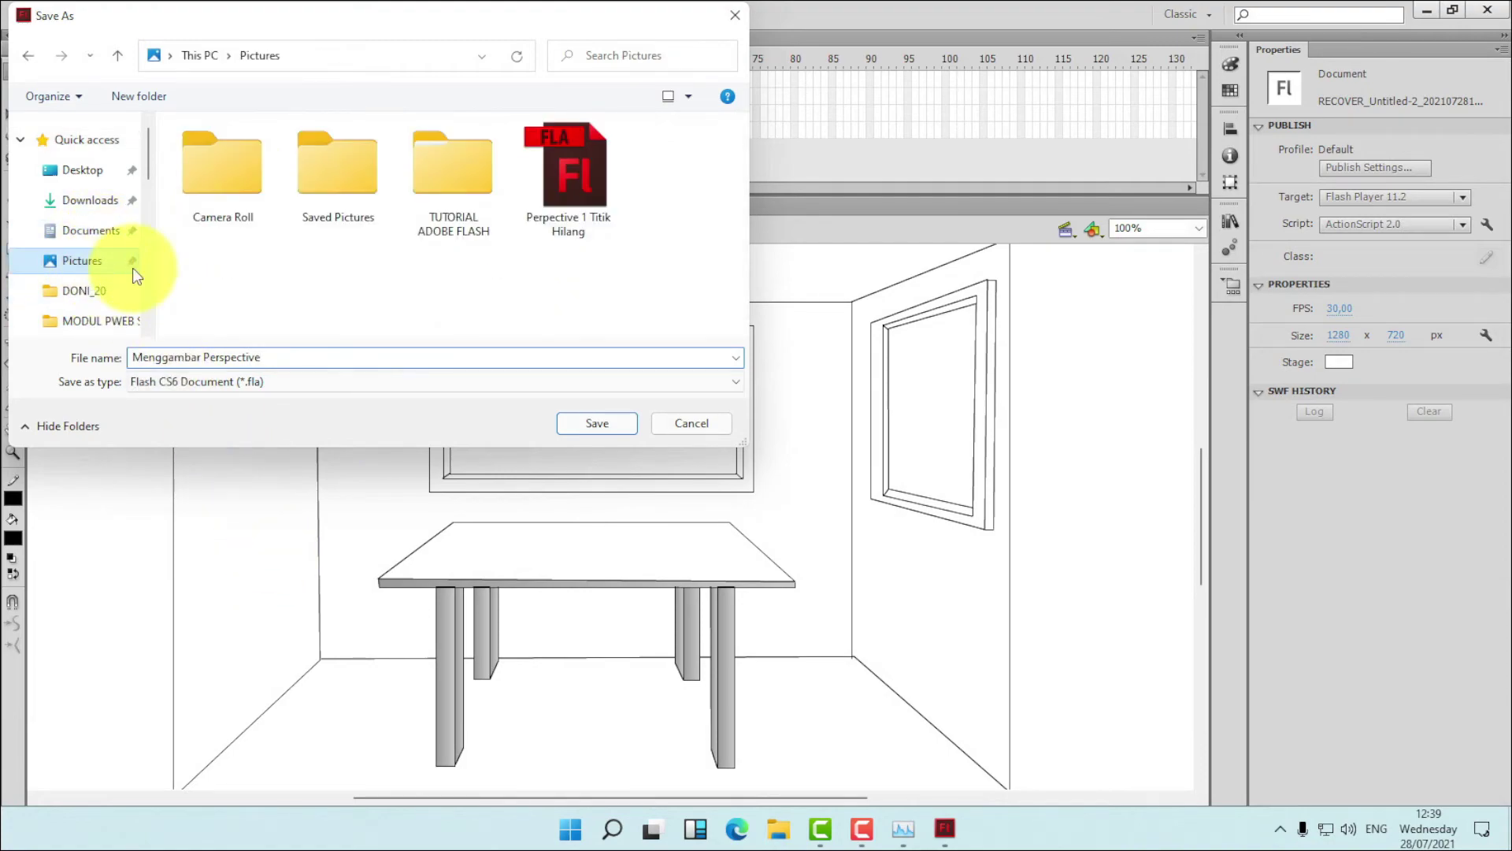
# - Replace the file name with Perpective 1 Ruang Tamu and save the document as a Flash CS6 file
pyautogui.click(571, 216)
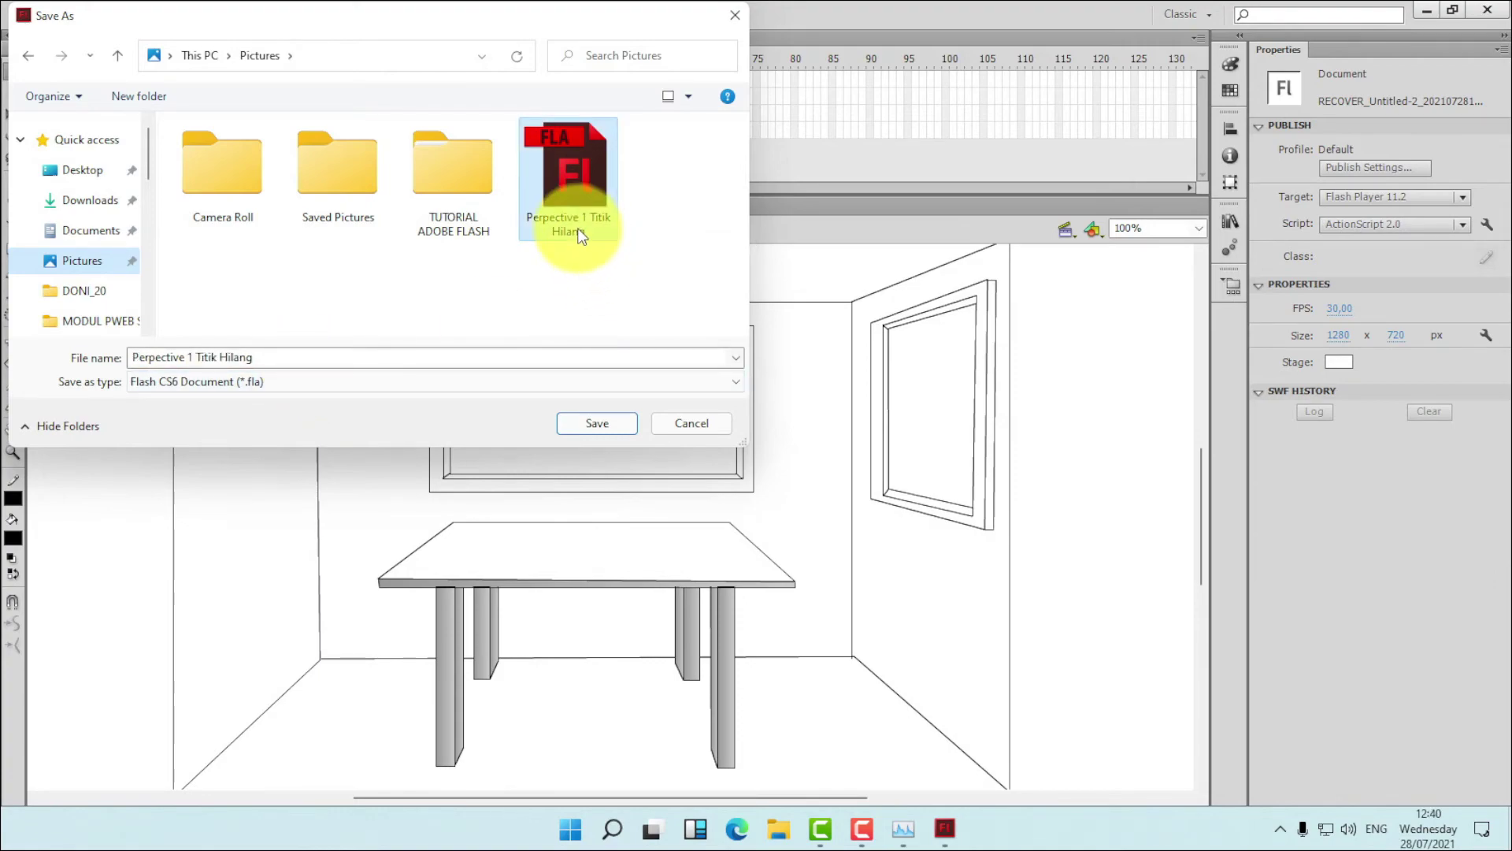
pyautogui.click(294, 359)
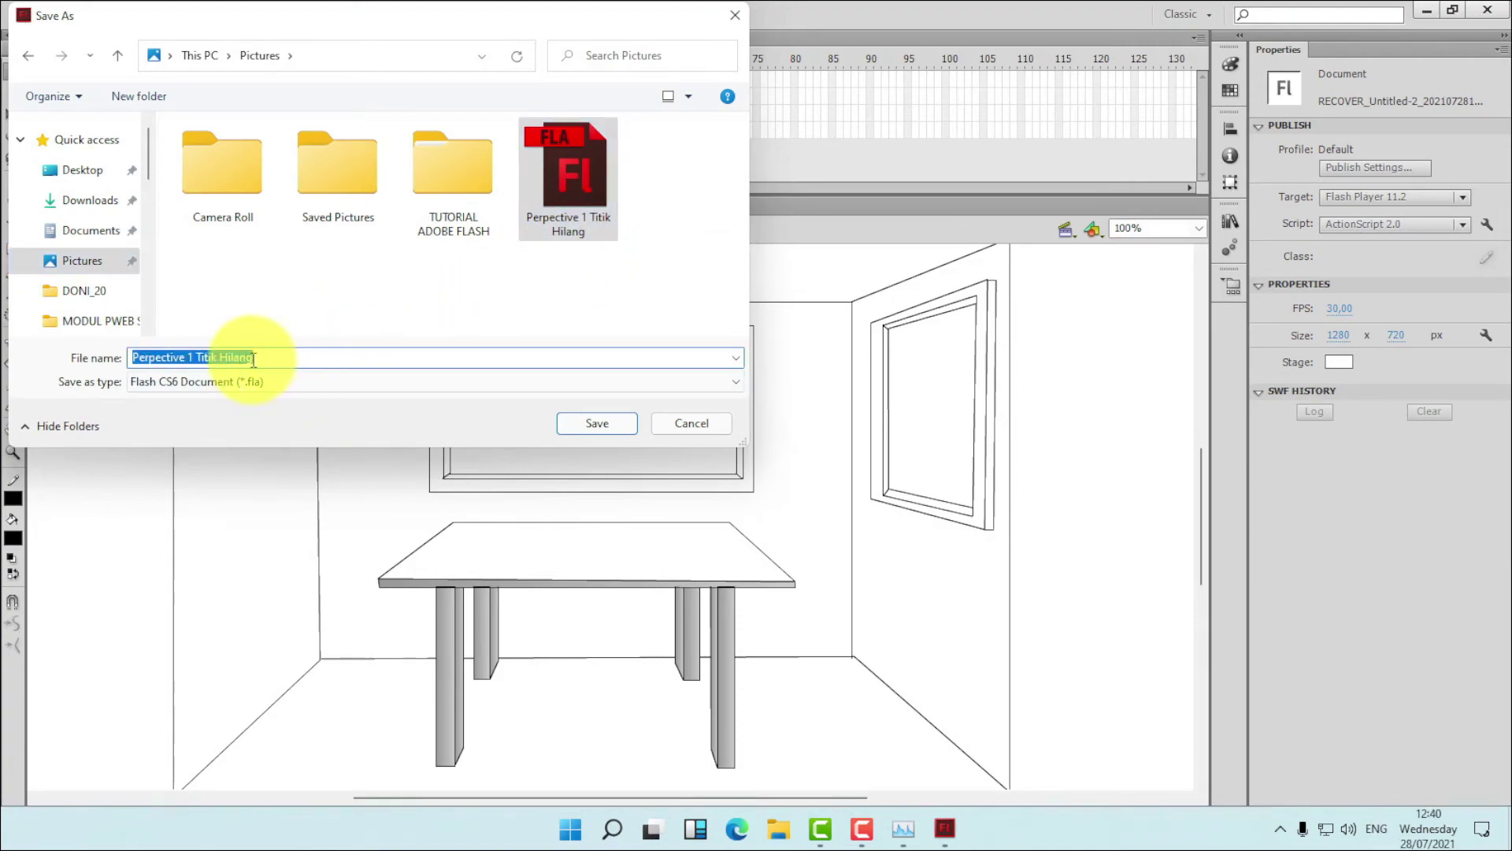
pyautogui.click(202, 358)
pyautogui.moveTo(202, 358); pyautogui.dragTo(302, 365)
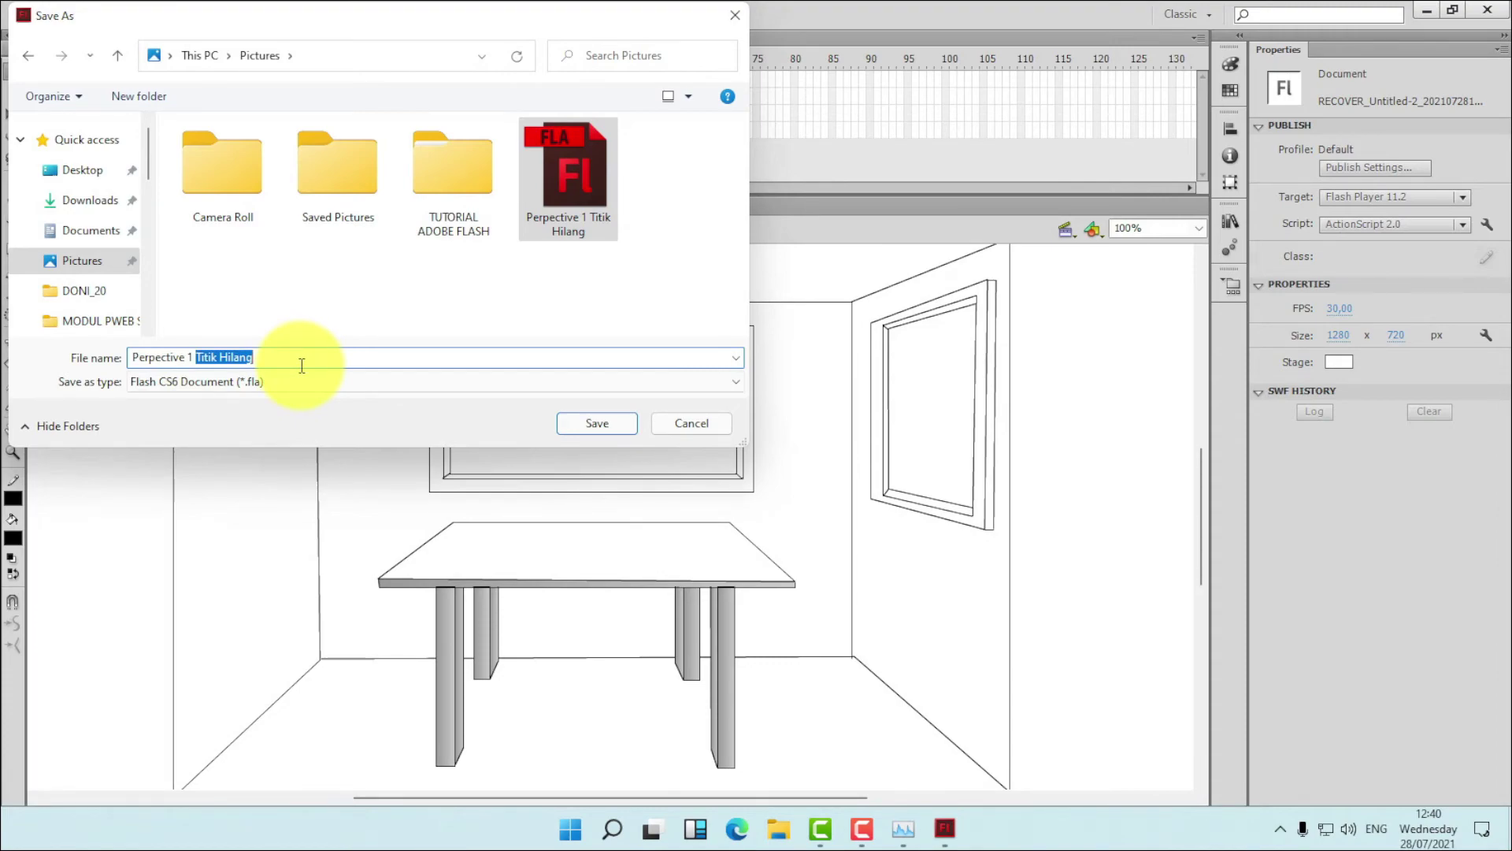
pyautogui.write('Ruang ')
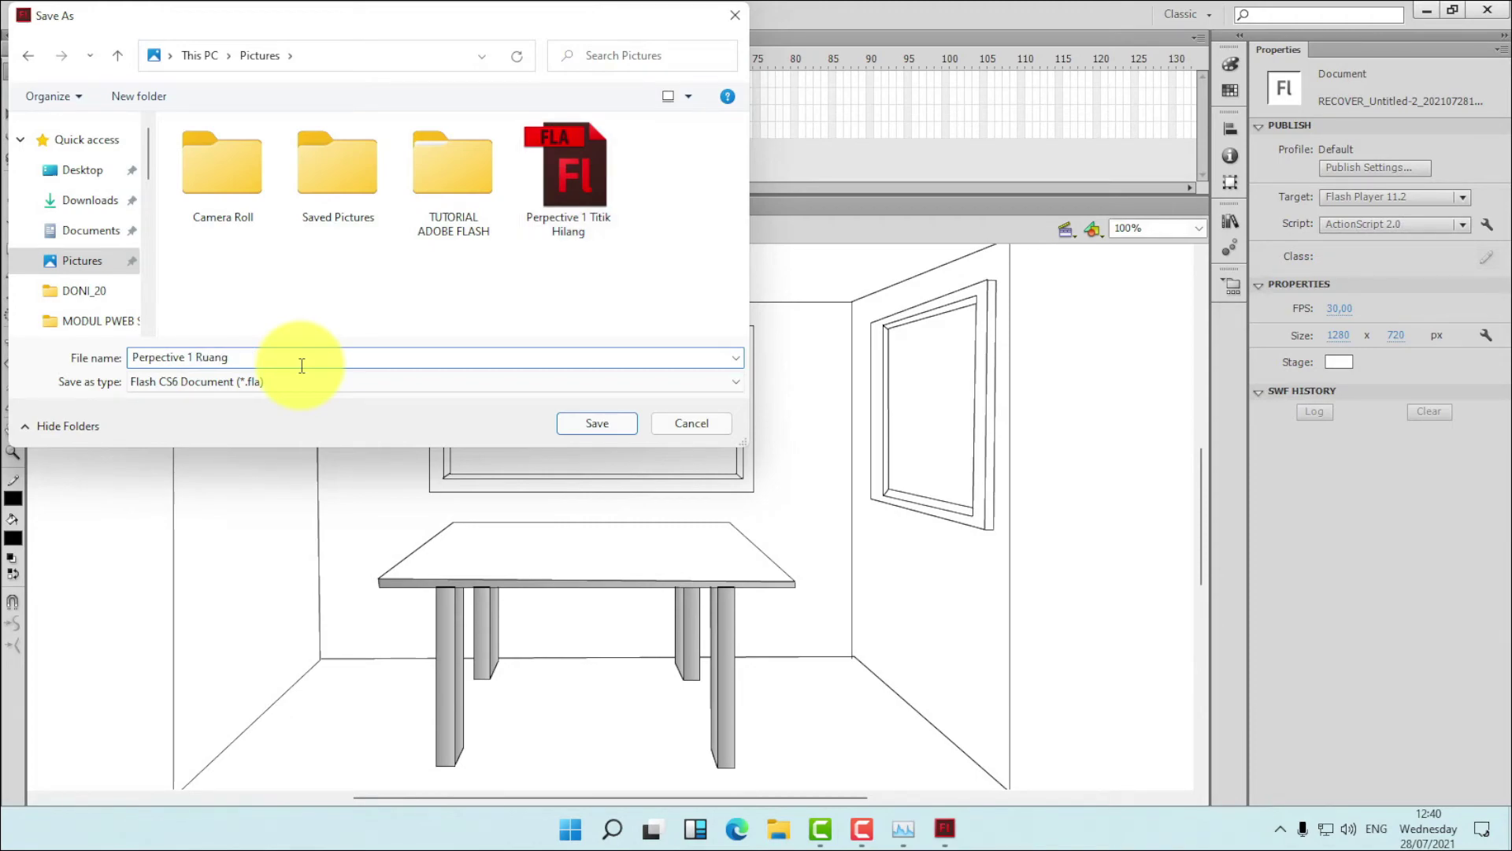
pyautogui.write('Tamu')
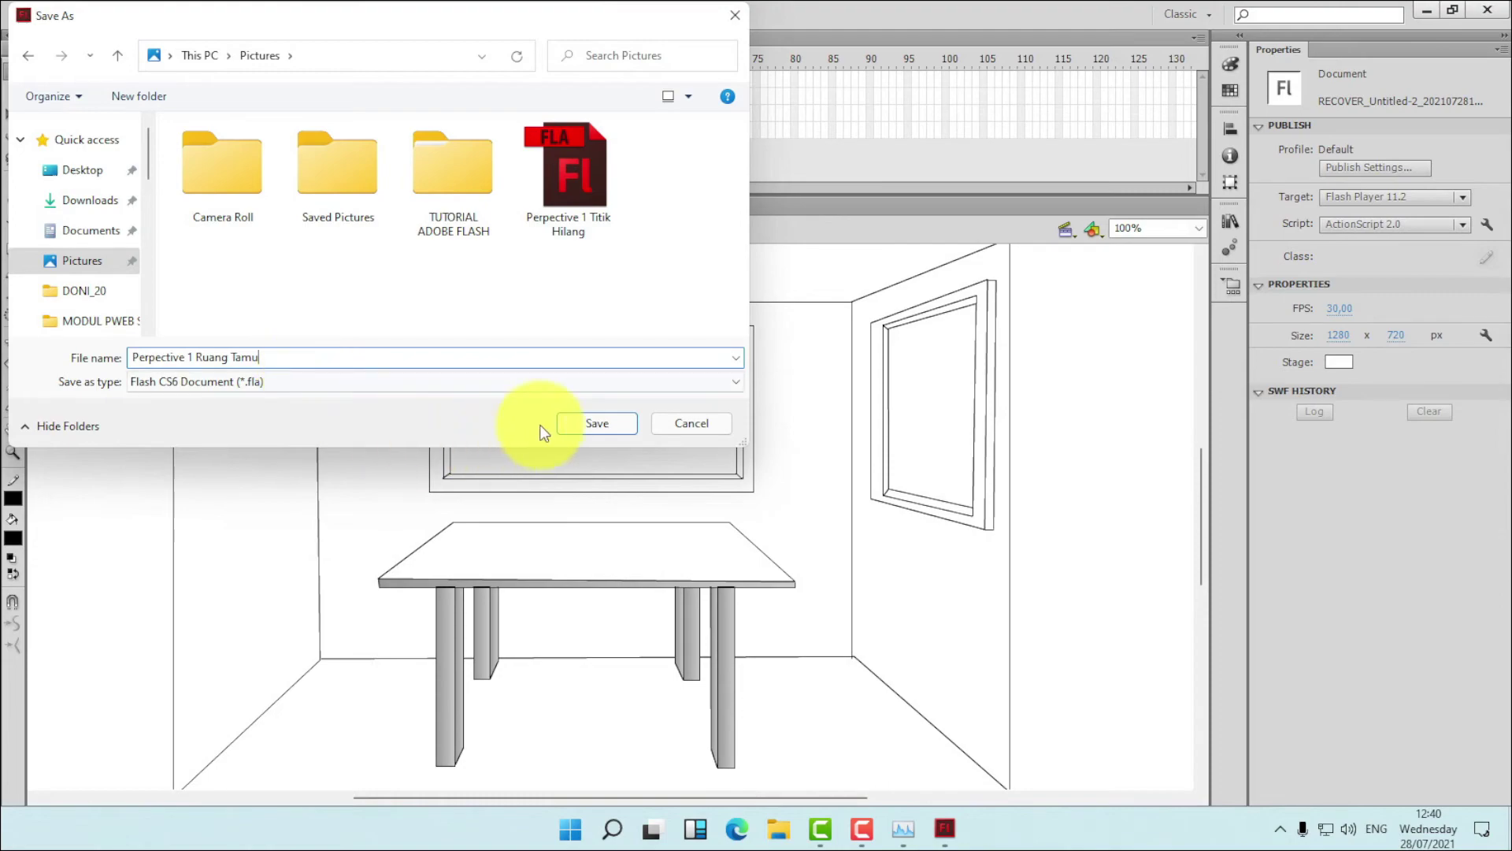
pyautogui.click(583, 423)
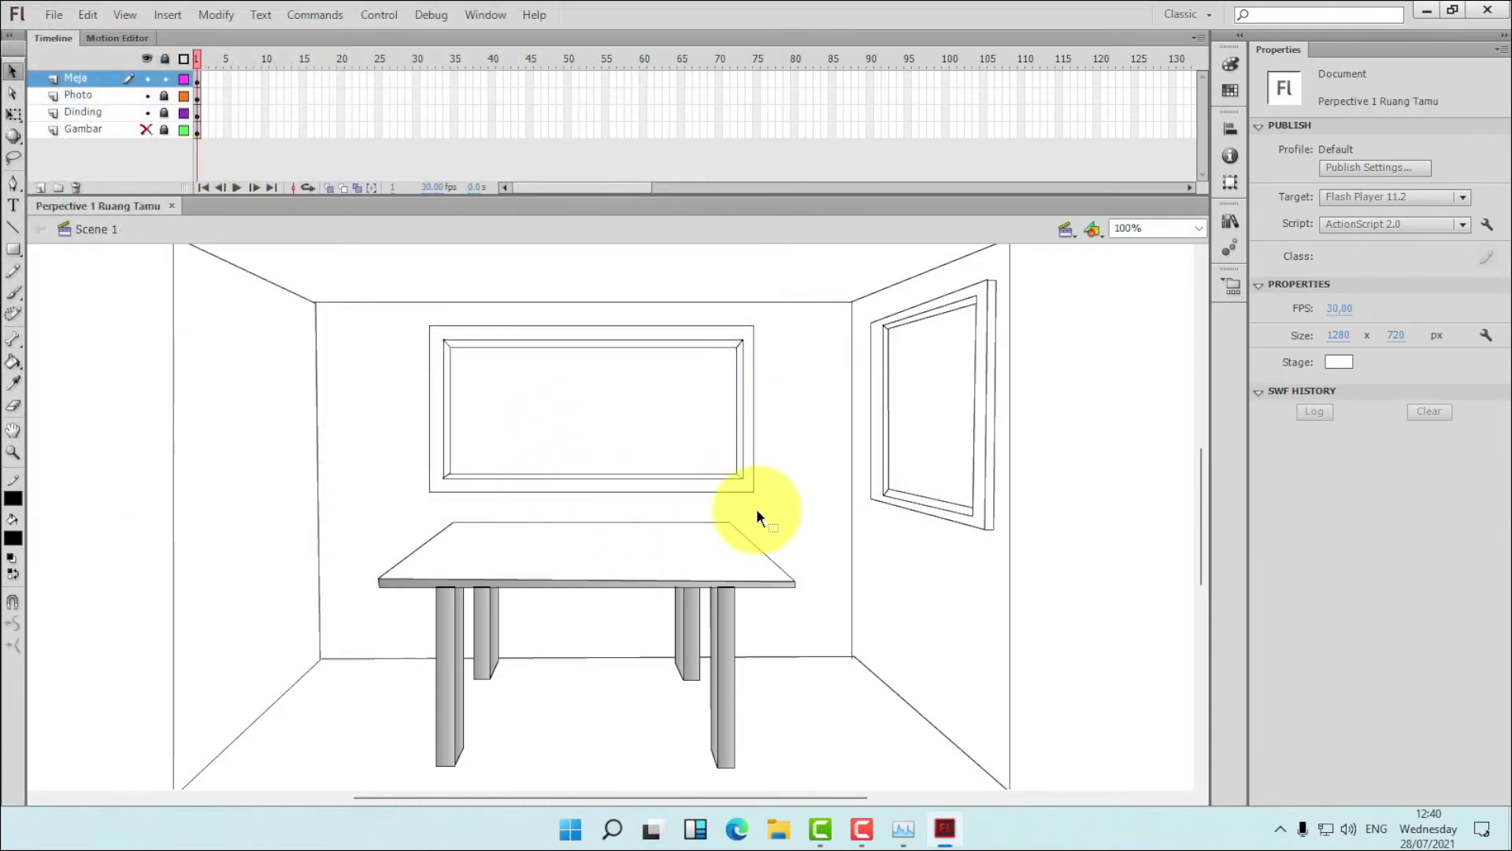
# - Show the Gambar layer with the reference sketch
pyautogui.click(147, 130)
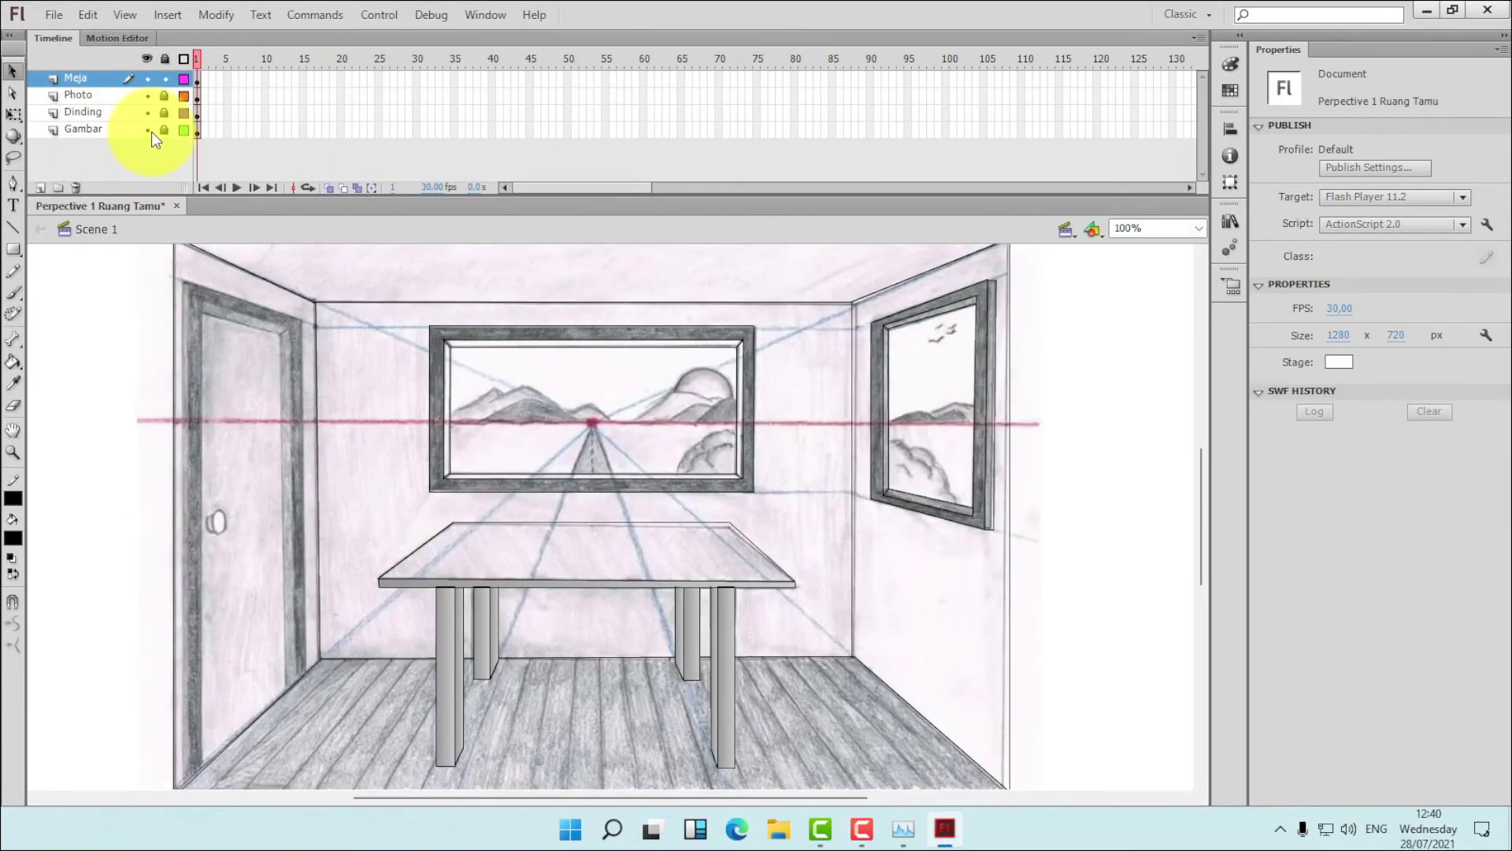
# - Hide the Gambar reference layer and lock the Meja layer
pyautogui.click(147, 130)
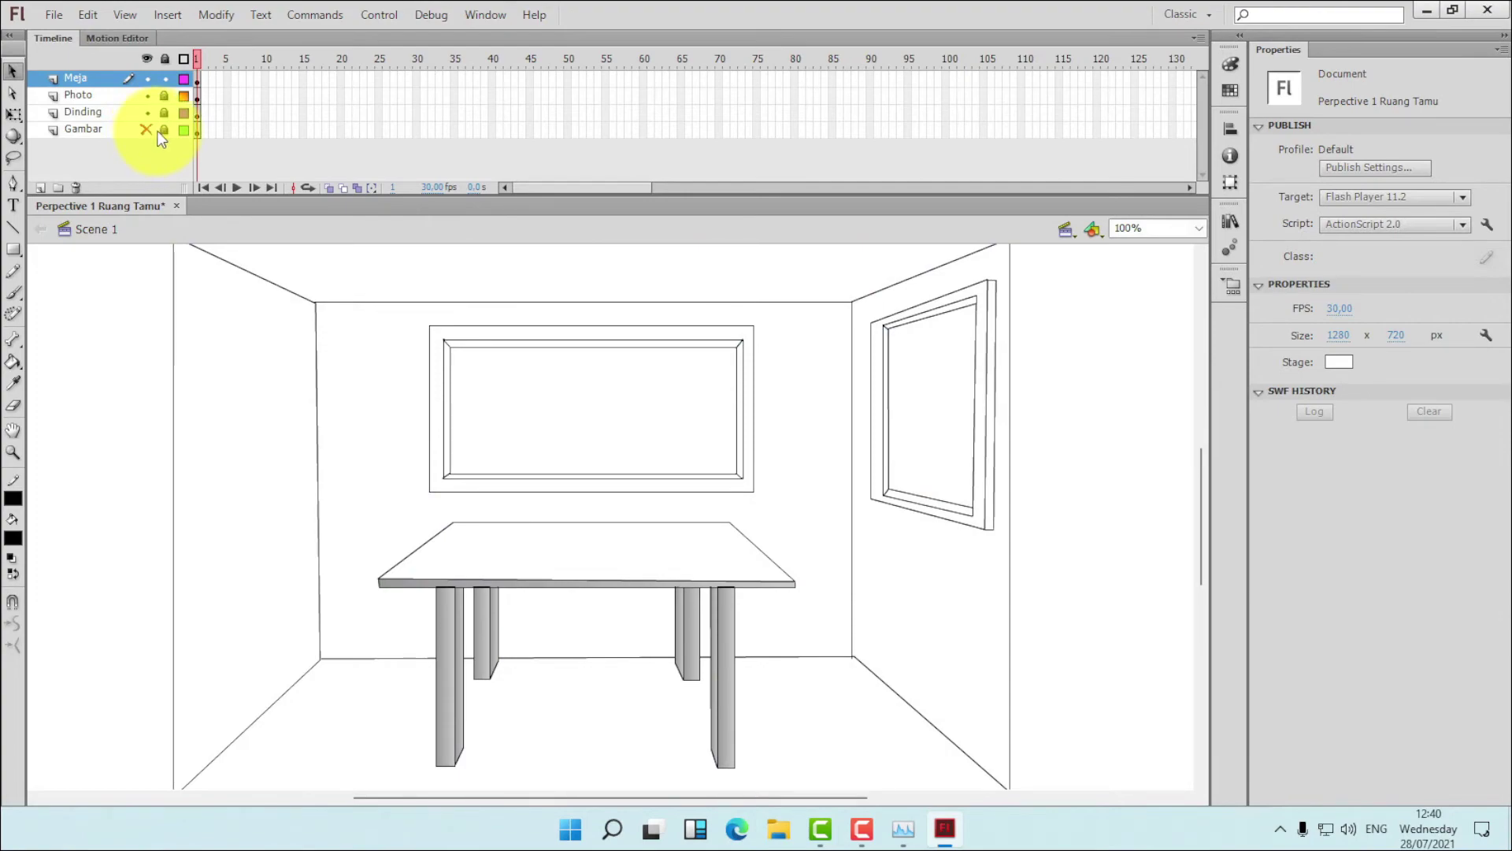
pyautogui.click(163, 79)
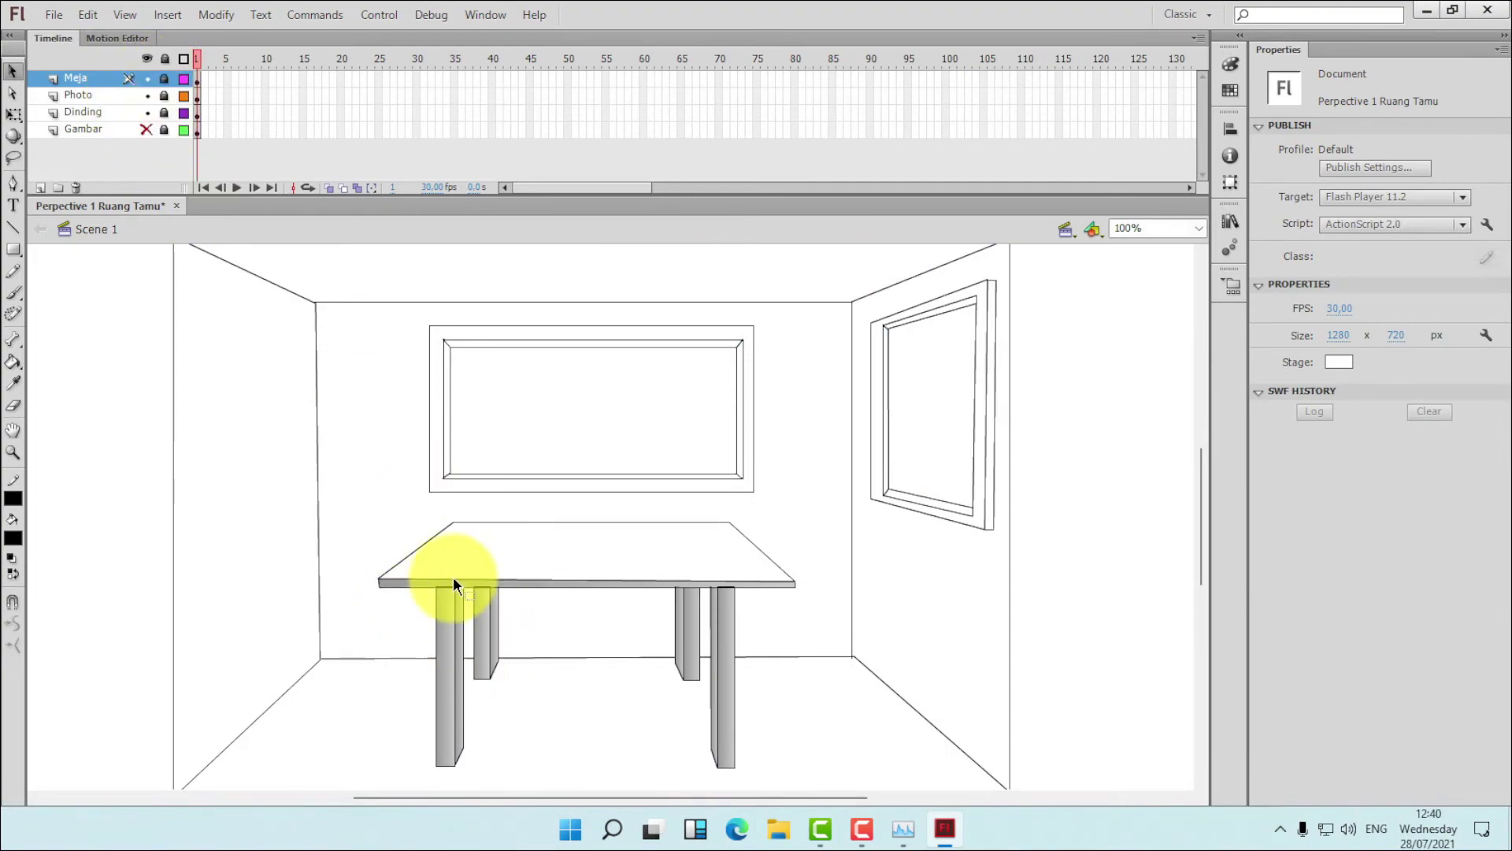
pyautogui.click(164, 84)
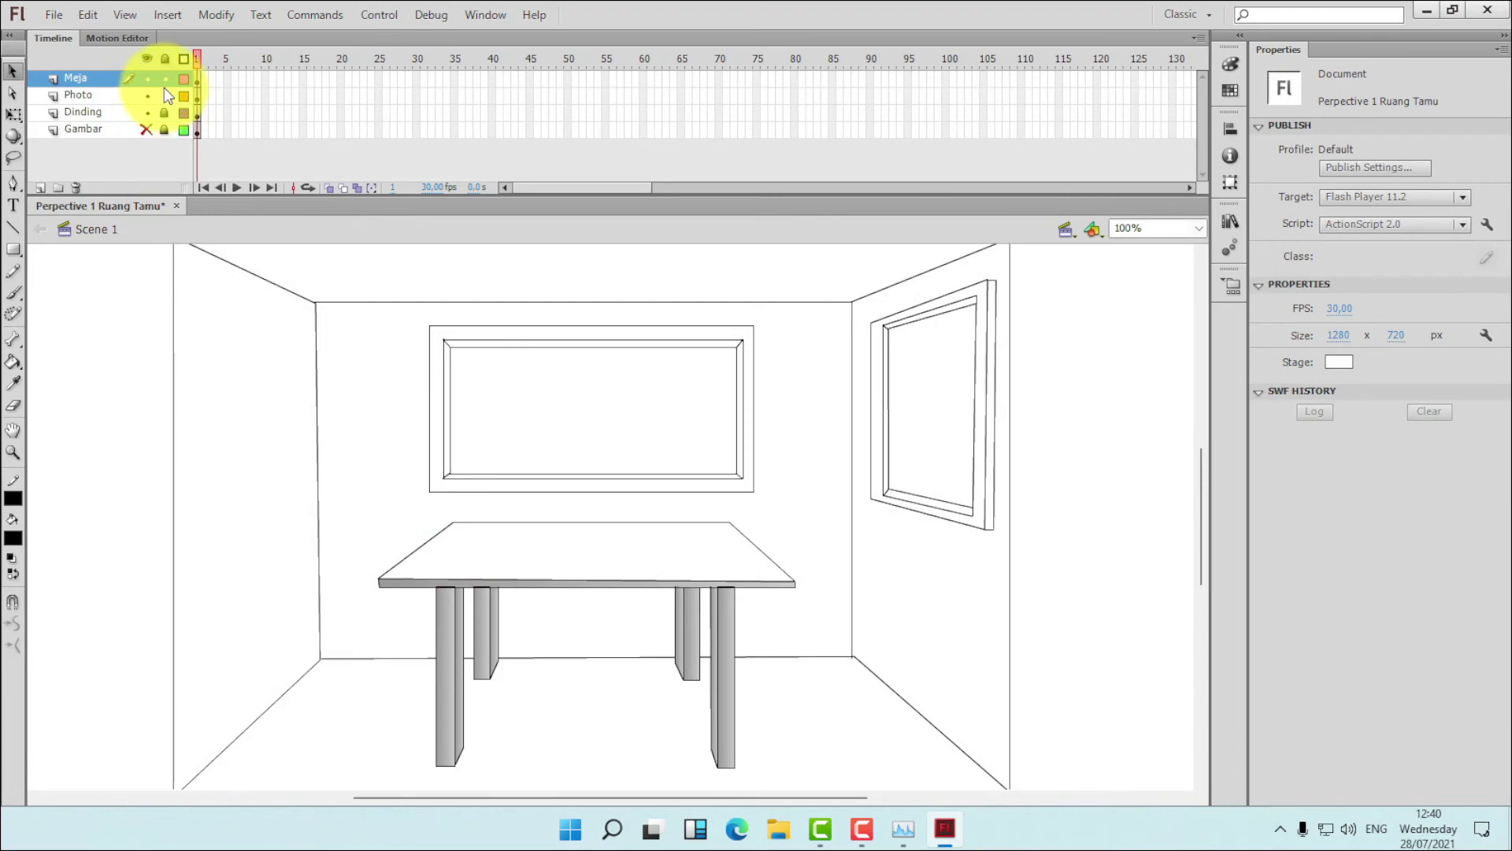
# - Add a new layer named Pintu above Meja and lock the Photo layer
pyautogui.click(39, 188)
pyautogui.doubleClick(98, 79)
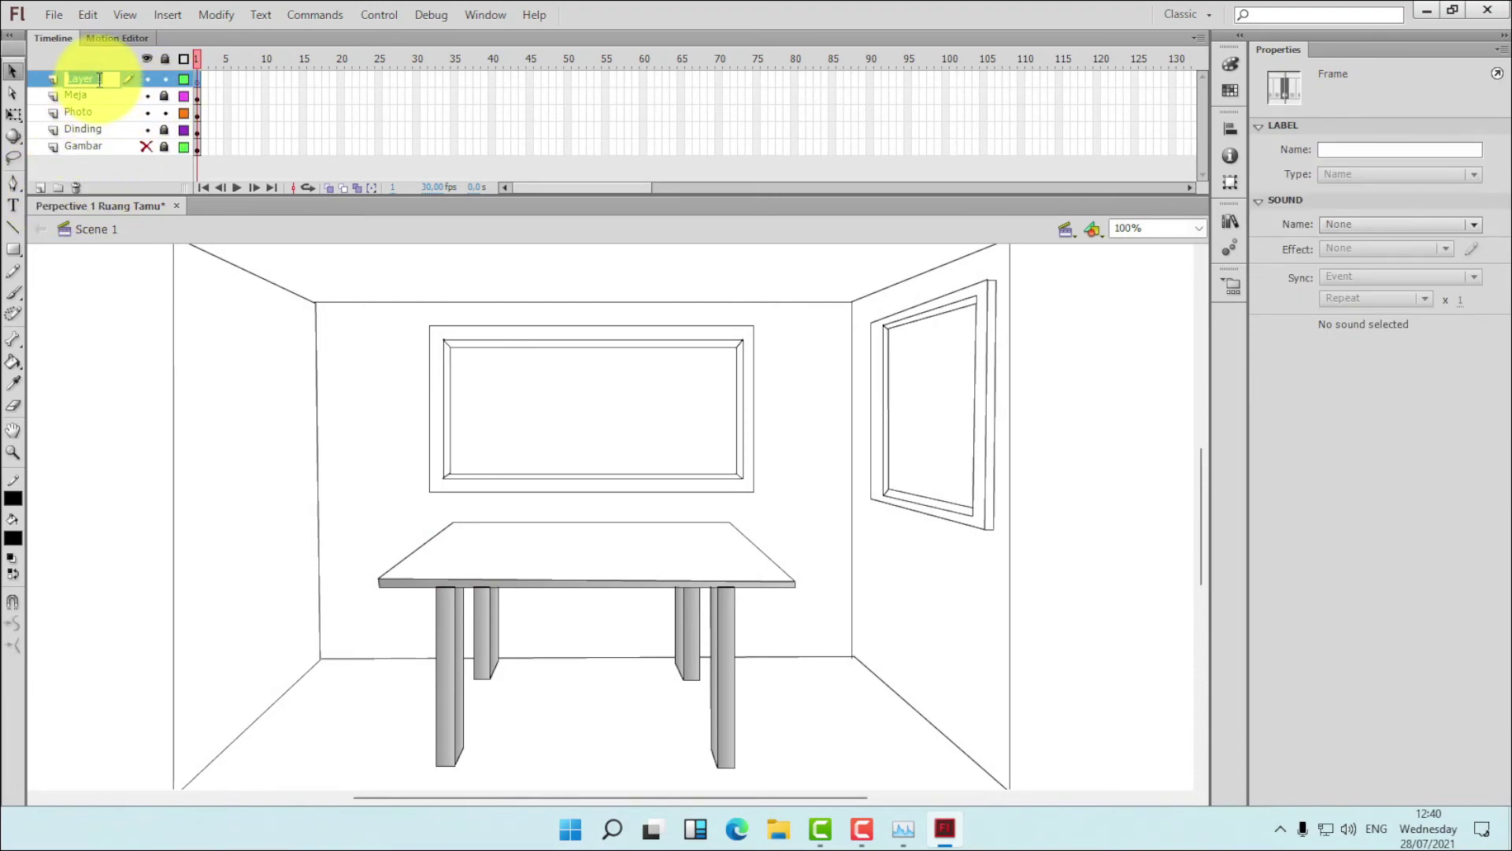
pyautogui.write('Pintu')
pyautogui.click(154, 120)
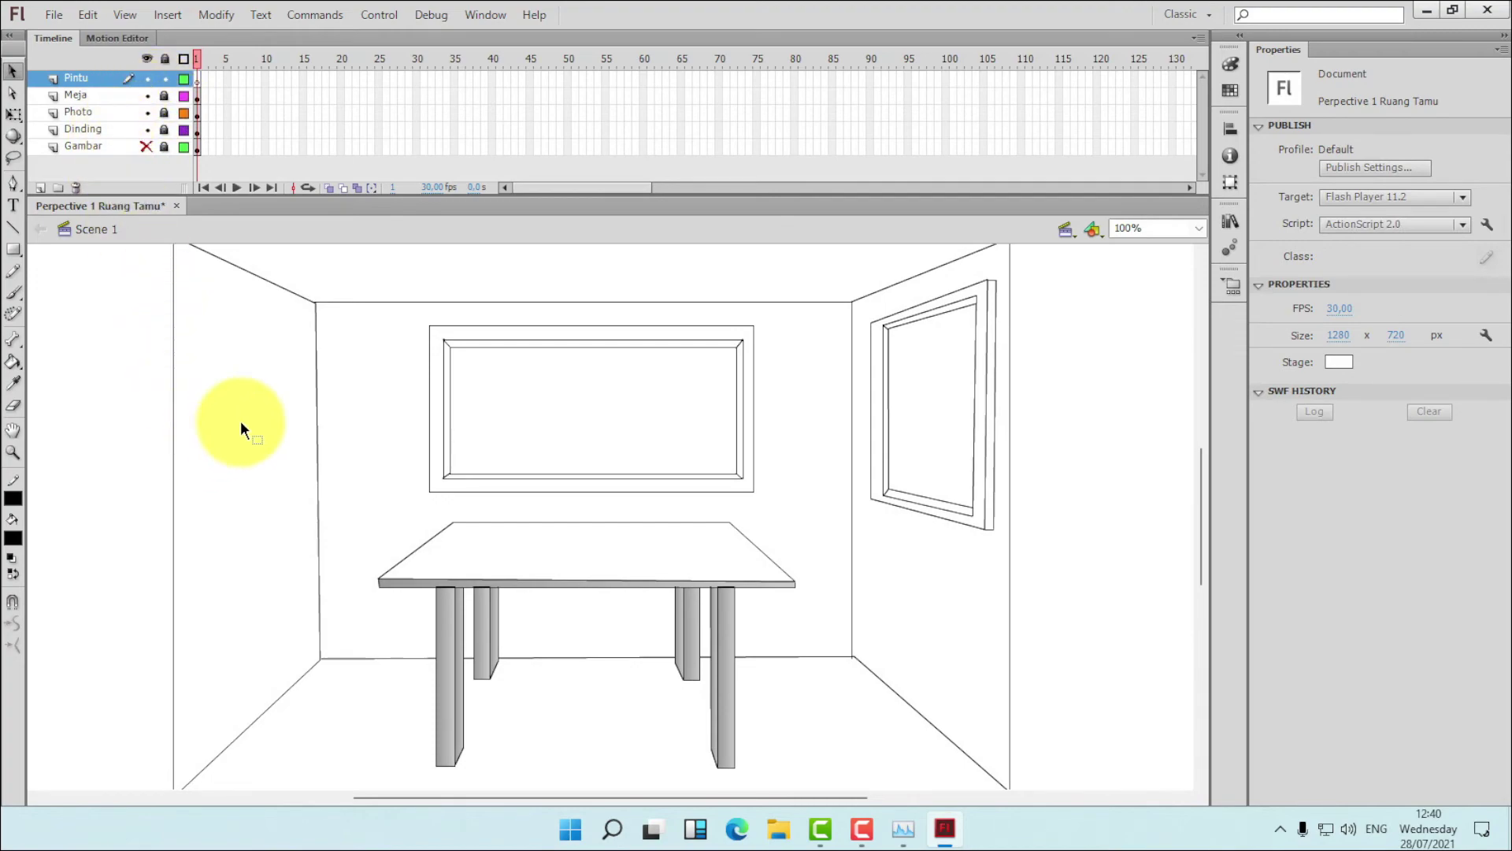
# - Show the Gambar layer and draw a rectangle with a black stroke and no fill over the sketched door's outer frame
pyautogui.click(146, 147)
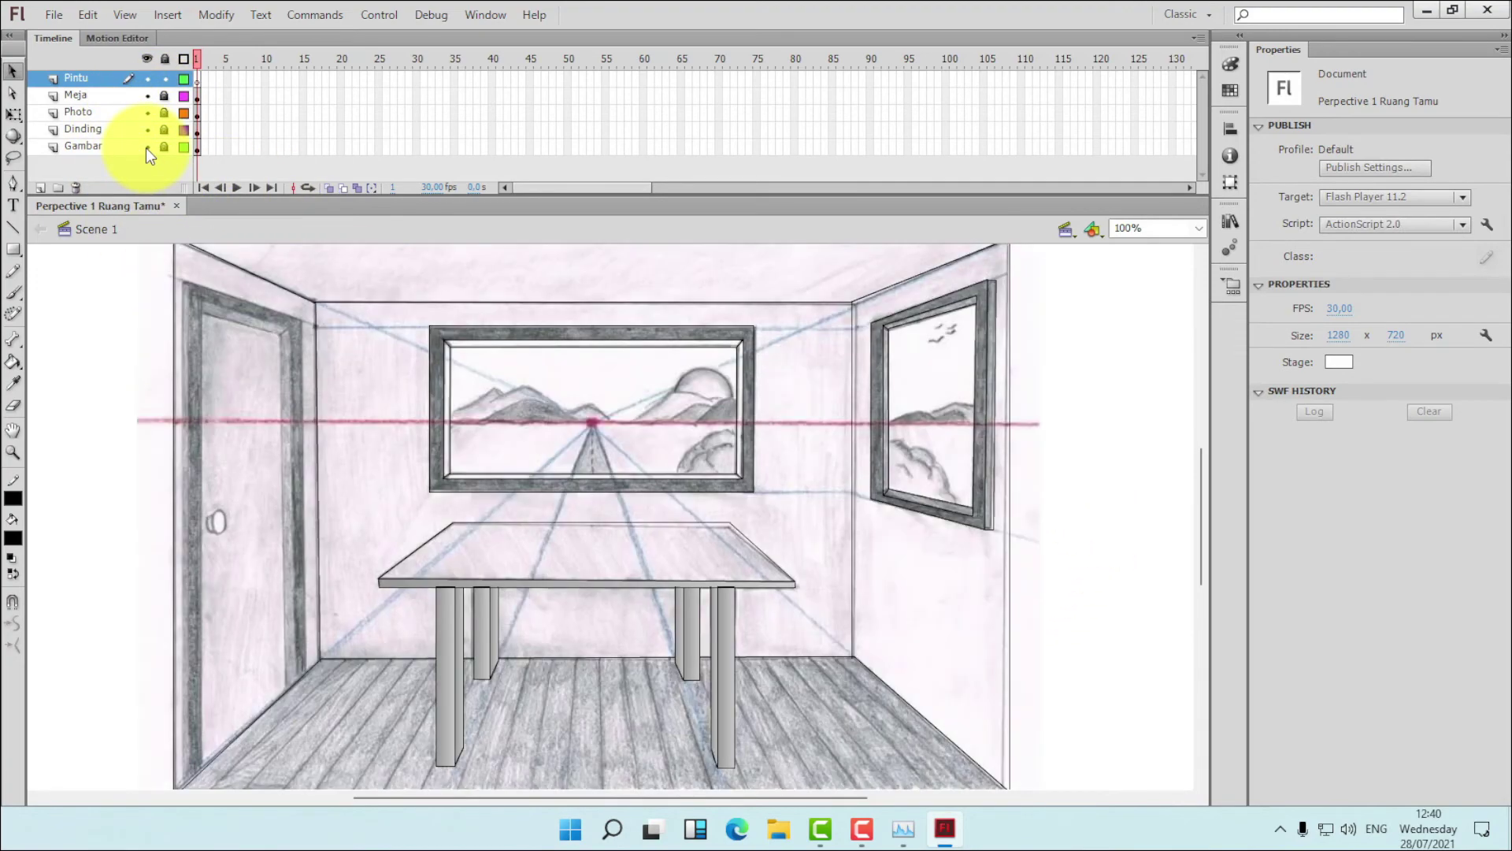
pyautogui.click(1195, 229)
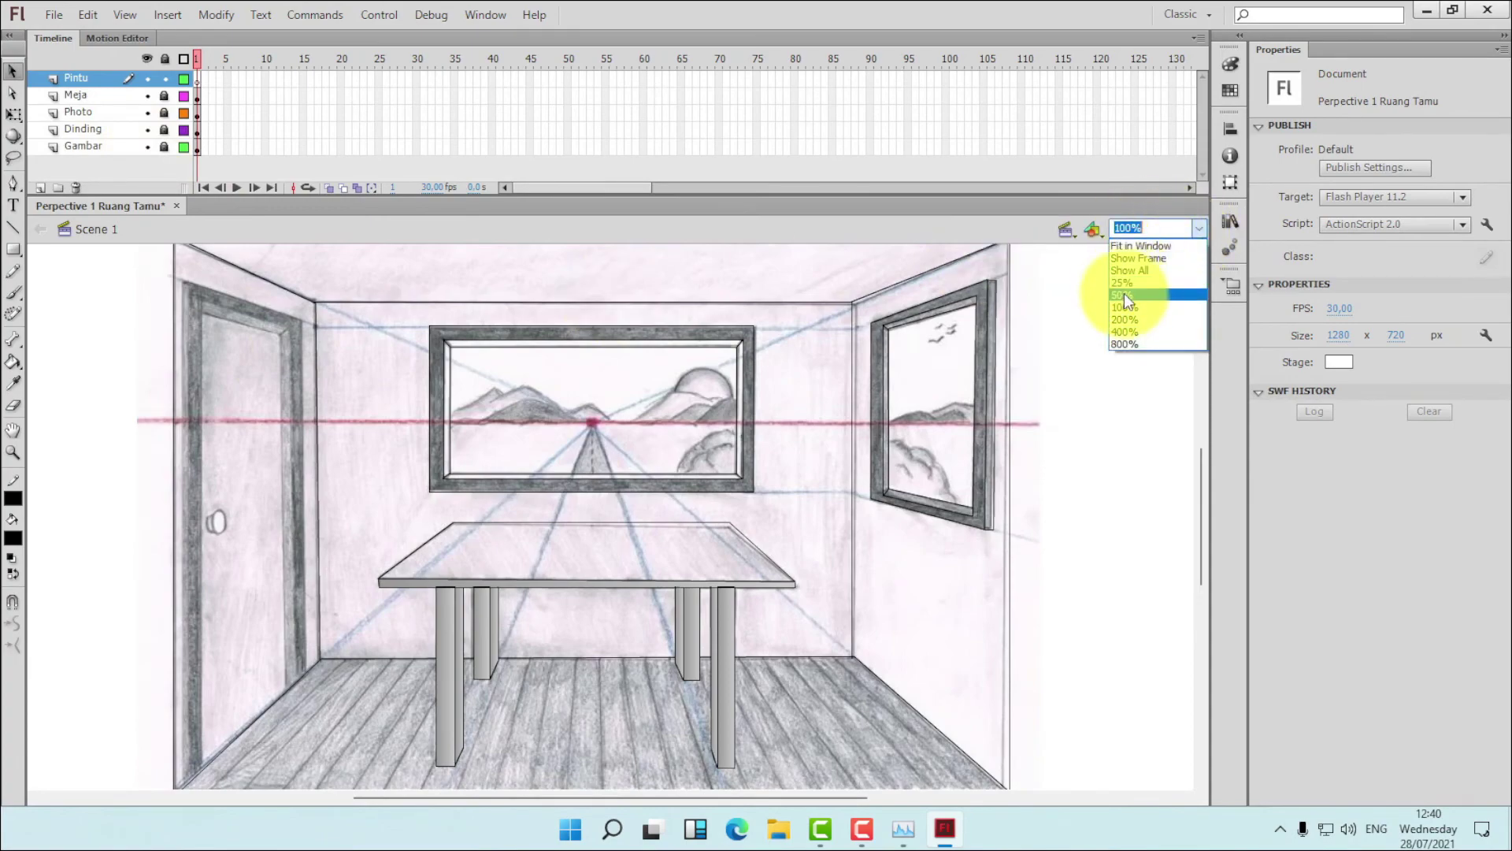
pyautogui.click(1125, 304)
pyautogui.moveTo(739, 797); pyautogui.dragTo(683, 796)
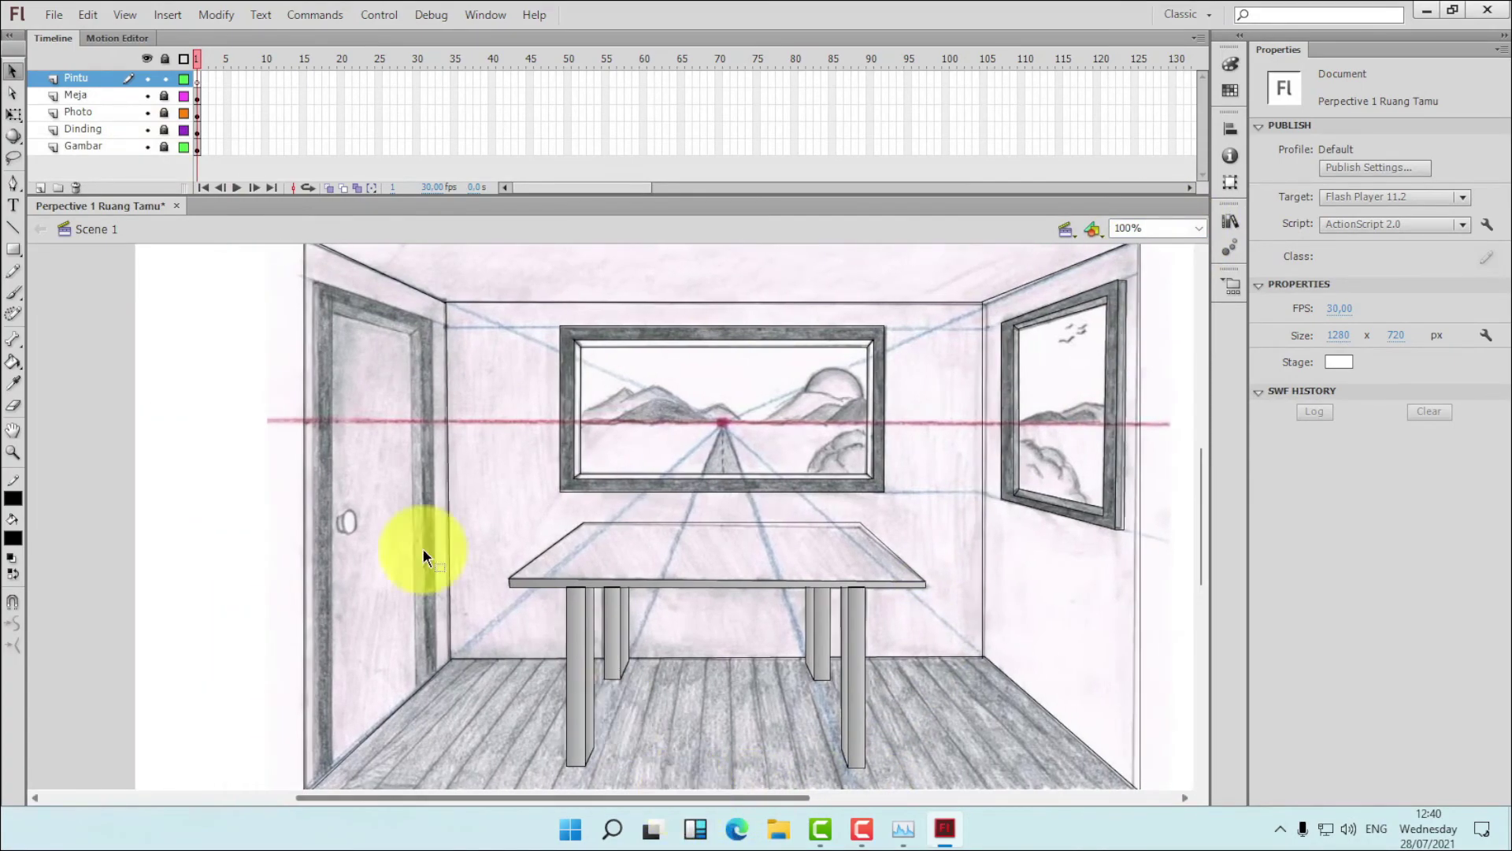
pyautogui.click(14, 249)
pyautogui.click(14, 536)
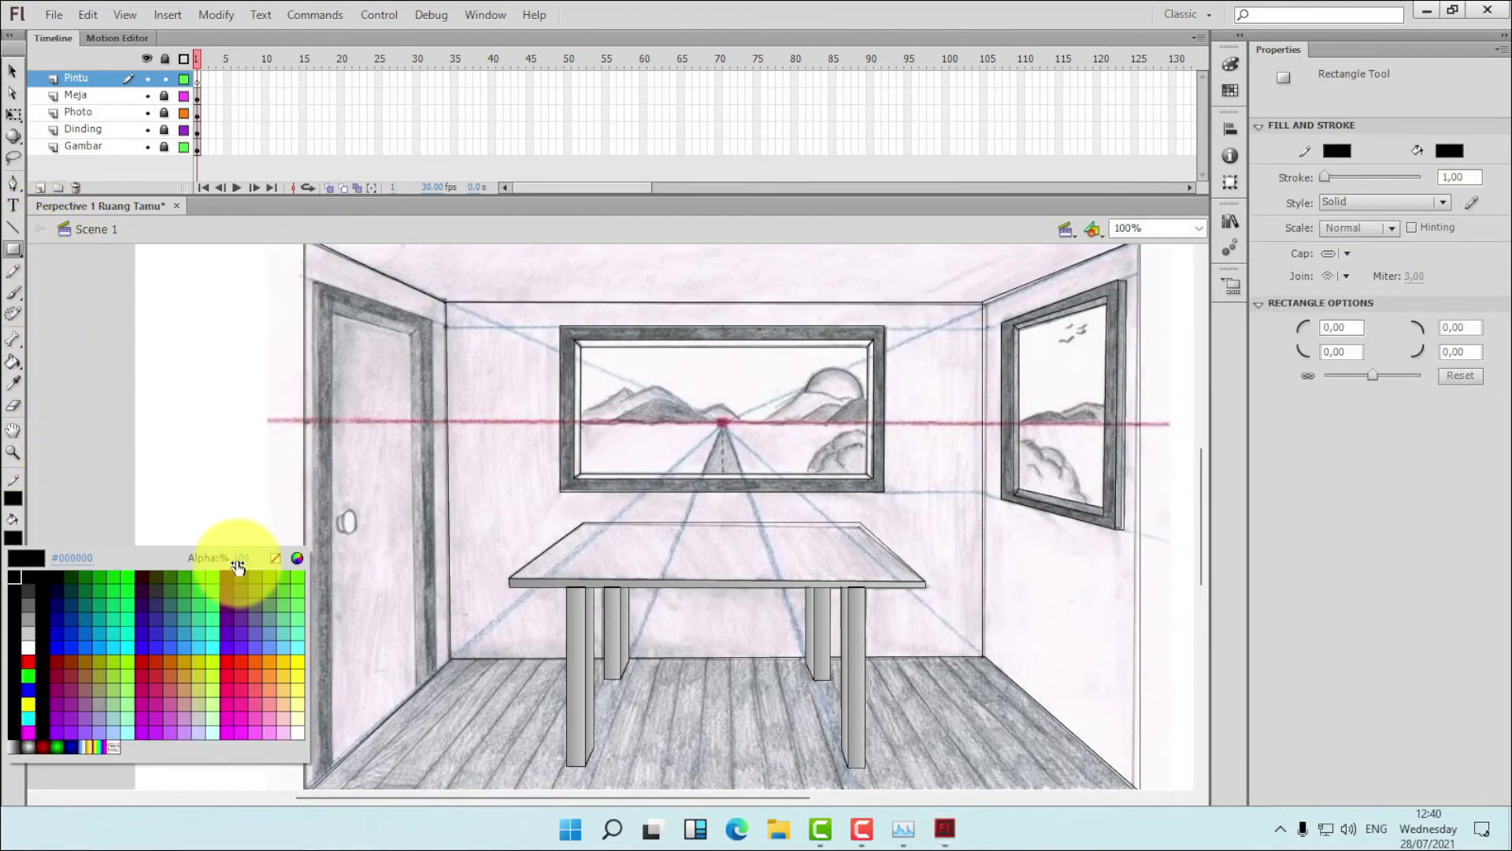
pyautogui.click(275, 558)
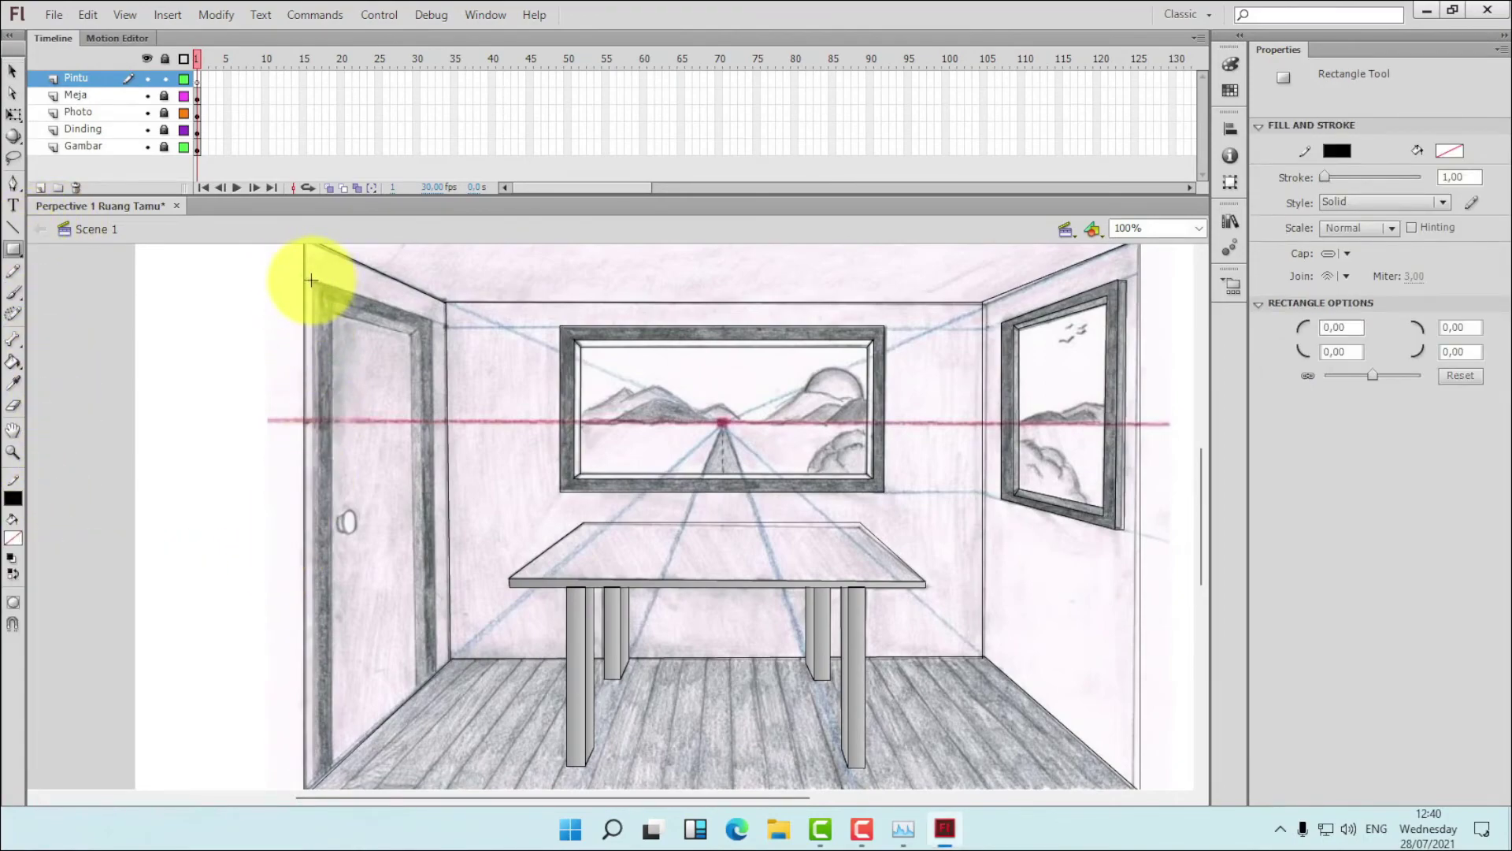
pyautogui.moveTo(311, 280); pyautogui.dragTo(412, 788)
# - Move the rectangle's far corners onto the sketched door frame so the outline follows the wall's perspective
pyautogui.click(13, 72)
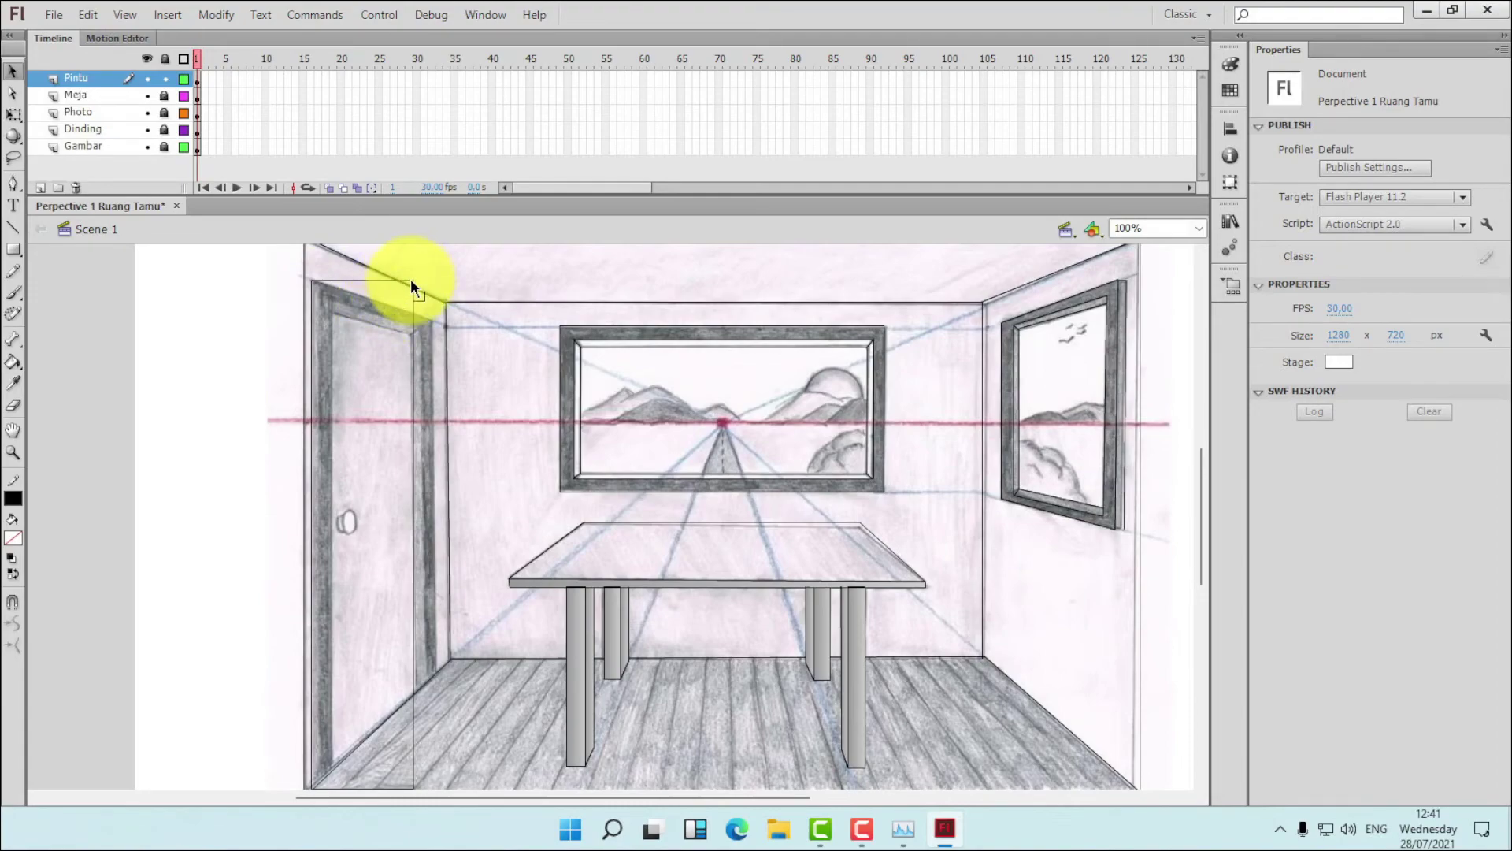
pyautogui.moveTo(413, 278); pyautogui.dragTo(432, 319)
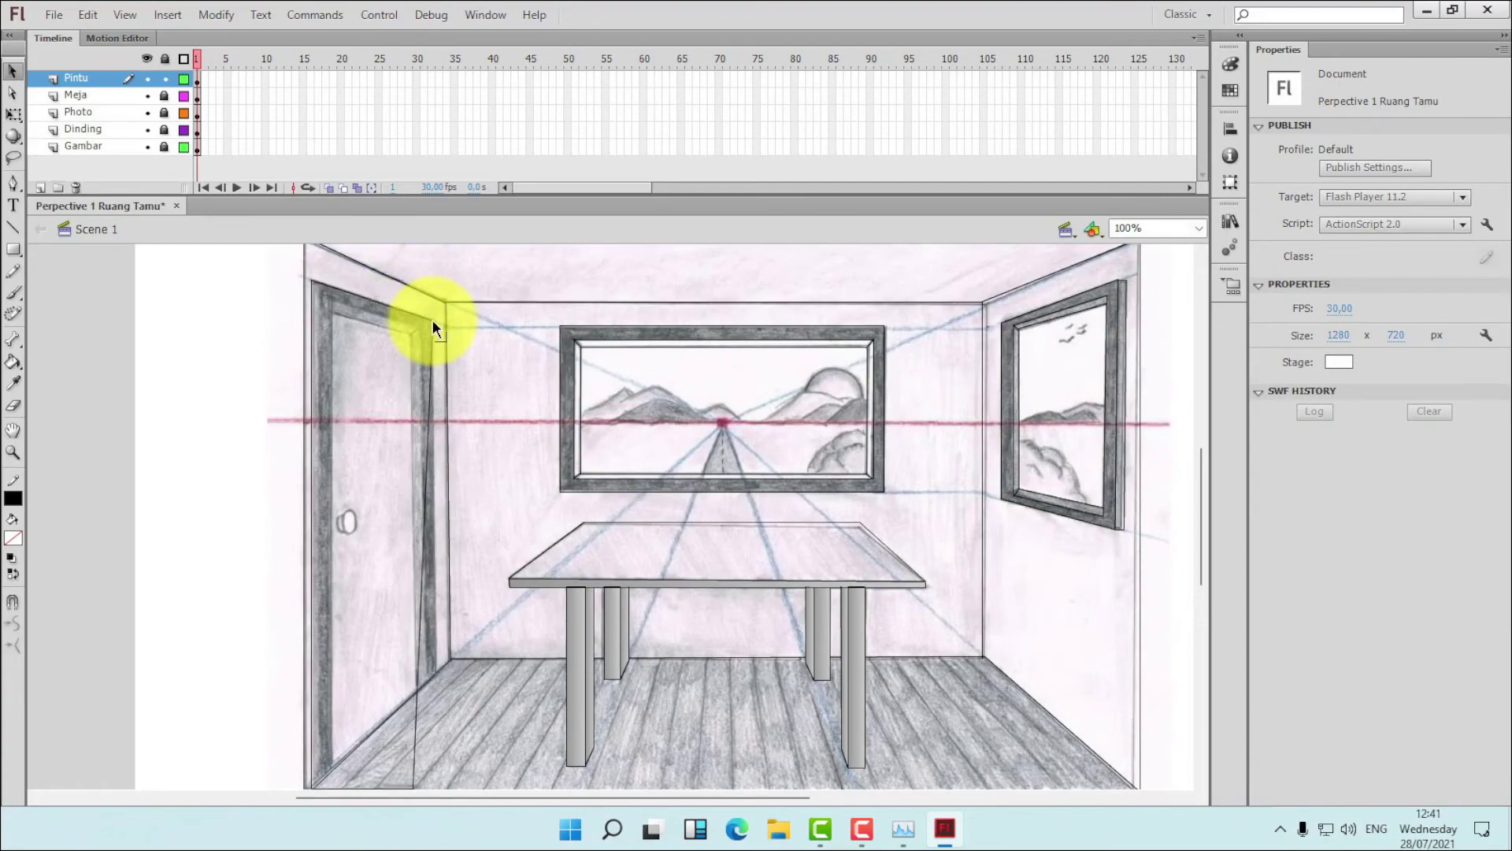
pyautogui.moveTo(414, 782); pyautogui.dragTo(413, 782)
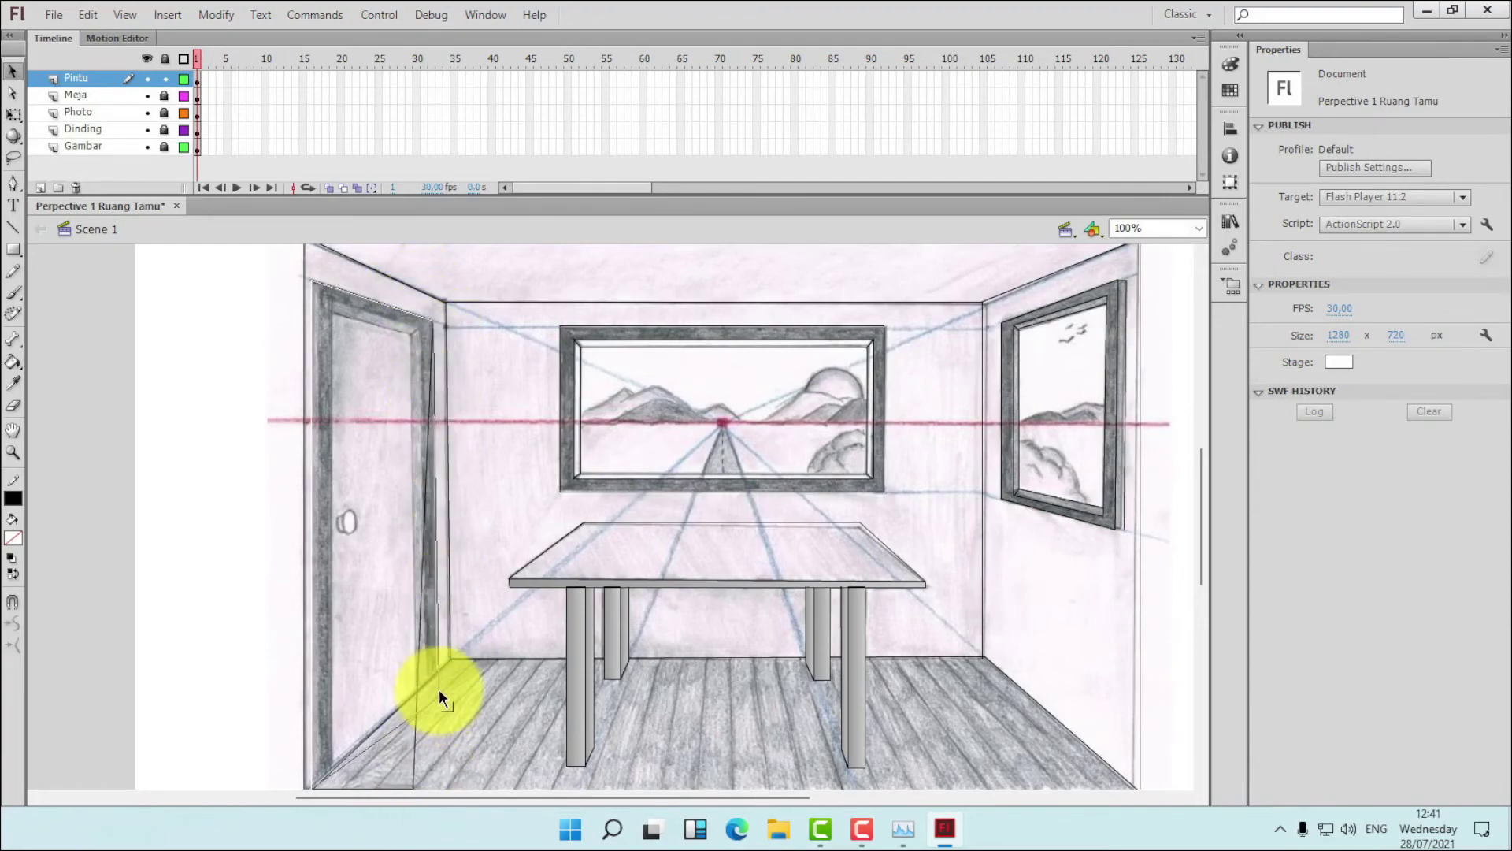
pyautogui.moveTo(438, 664); pyautogui.dragTo(437, 667)
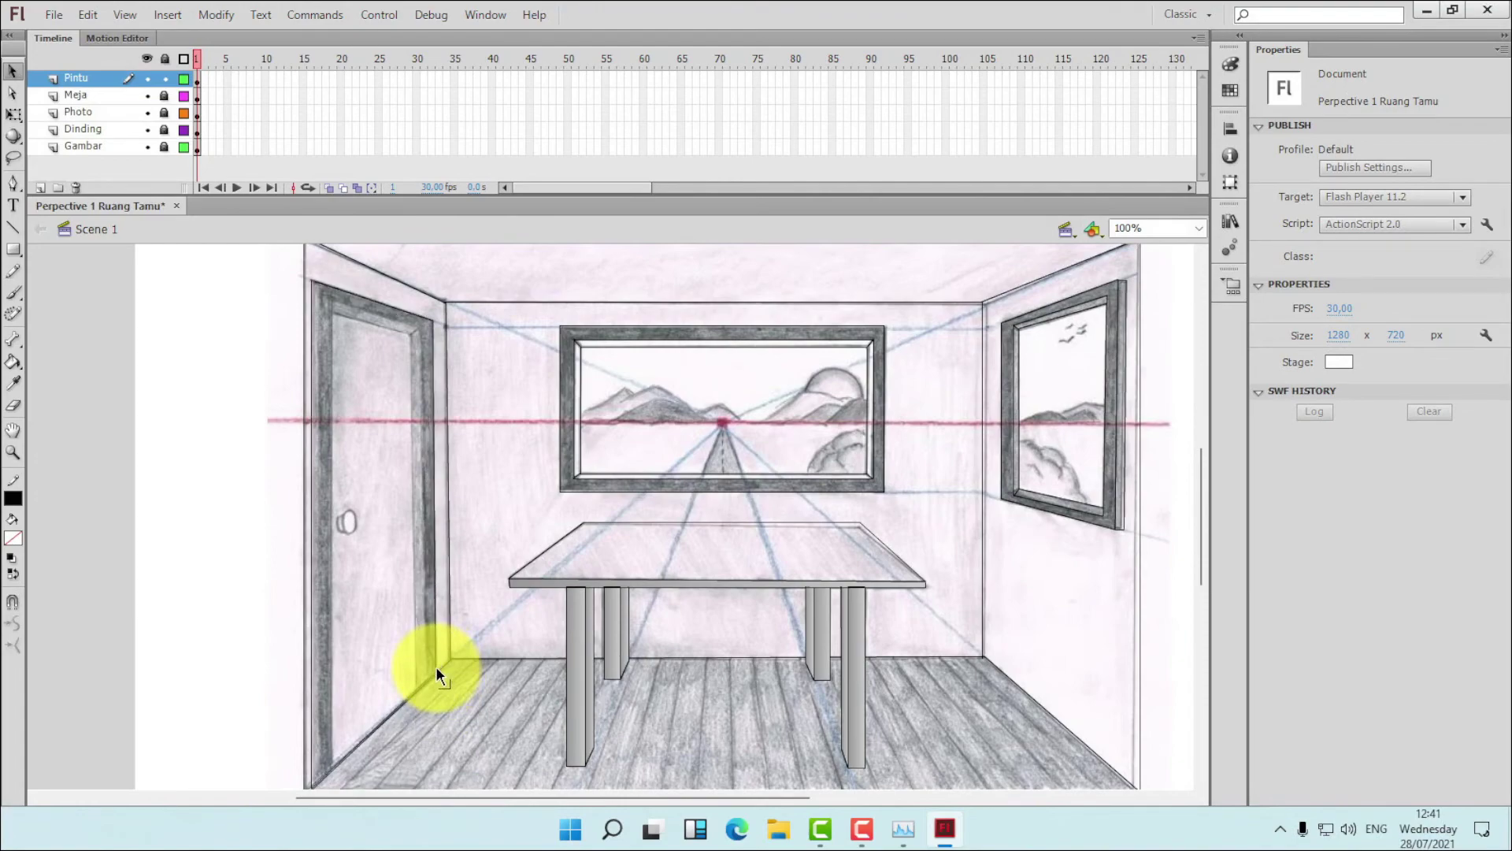
# - Draw an unfilled rectangle inside the door frame and move its corners onto the sketched frame's inner edges
pyautogui.click(13, 250)
pyautogui.moveTo(335, 302); pyautogui.dragTo(353, 709)
pyautogui.click(12, 71)
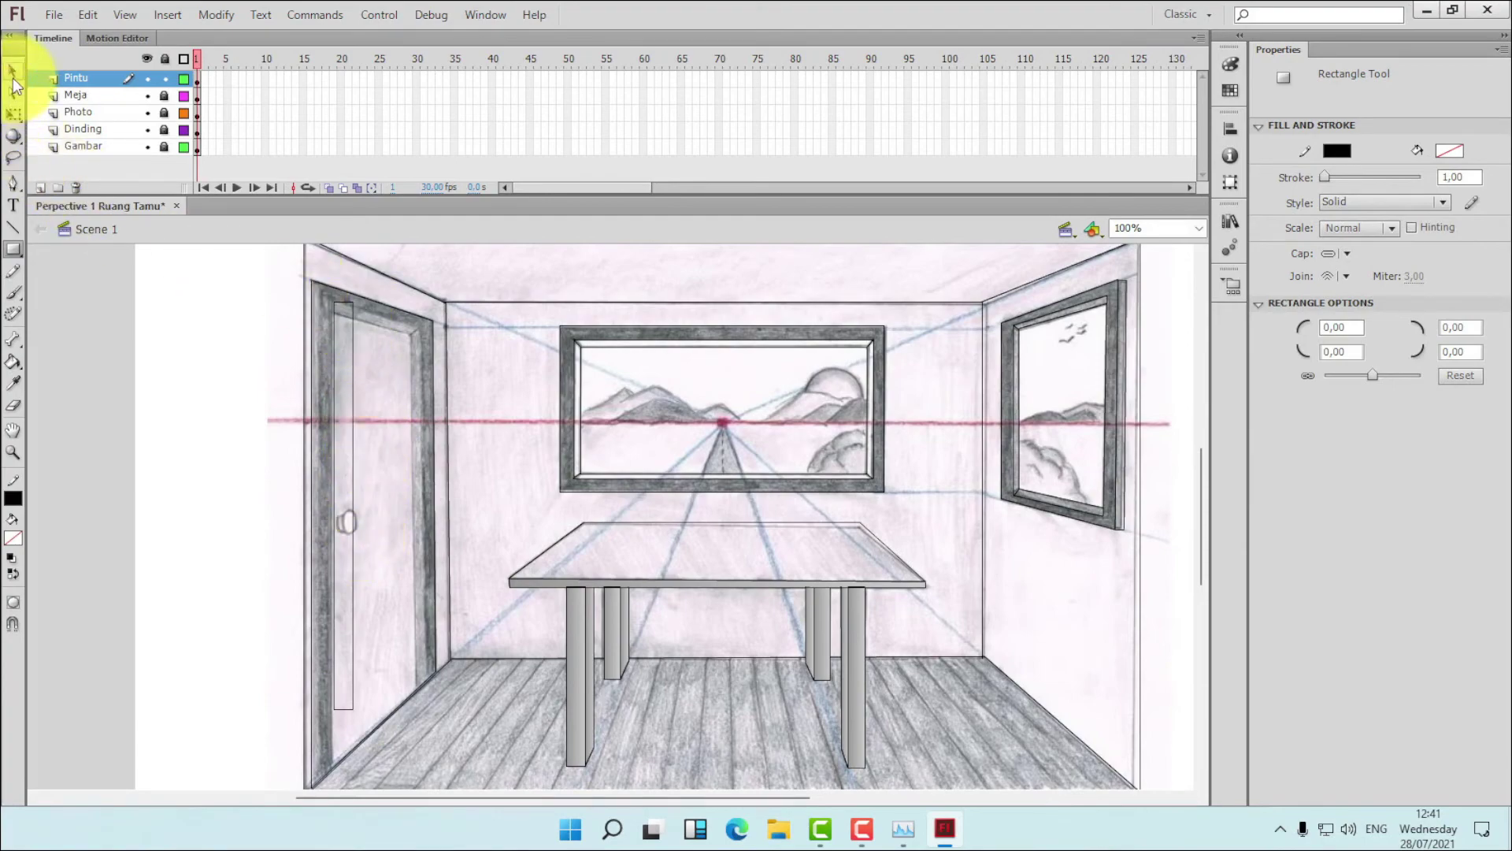
pyautogui.moveTo(352, 302); pyautogui.dragTo(419, 329)
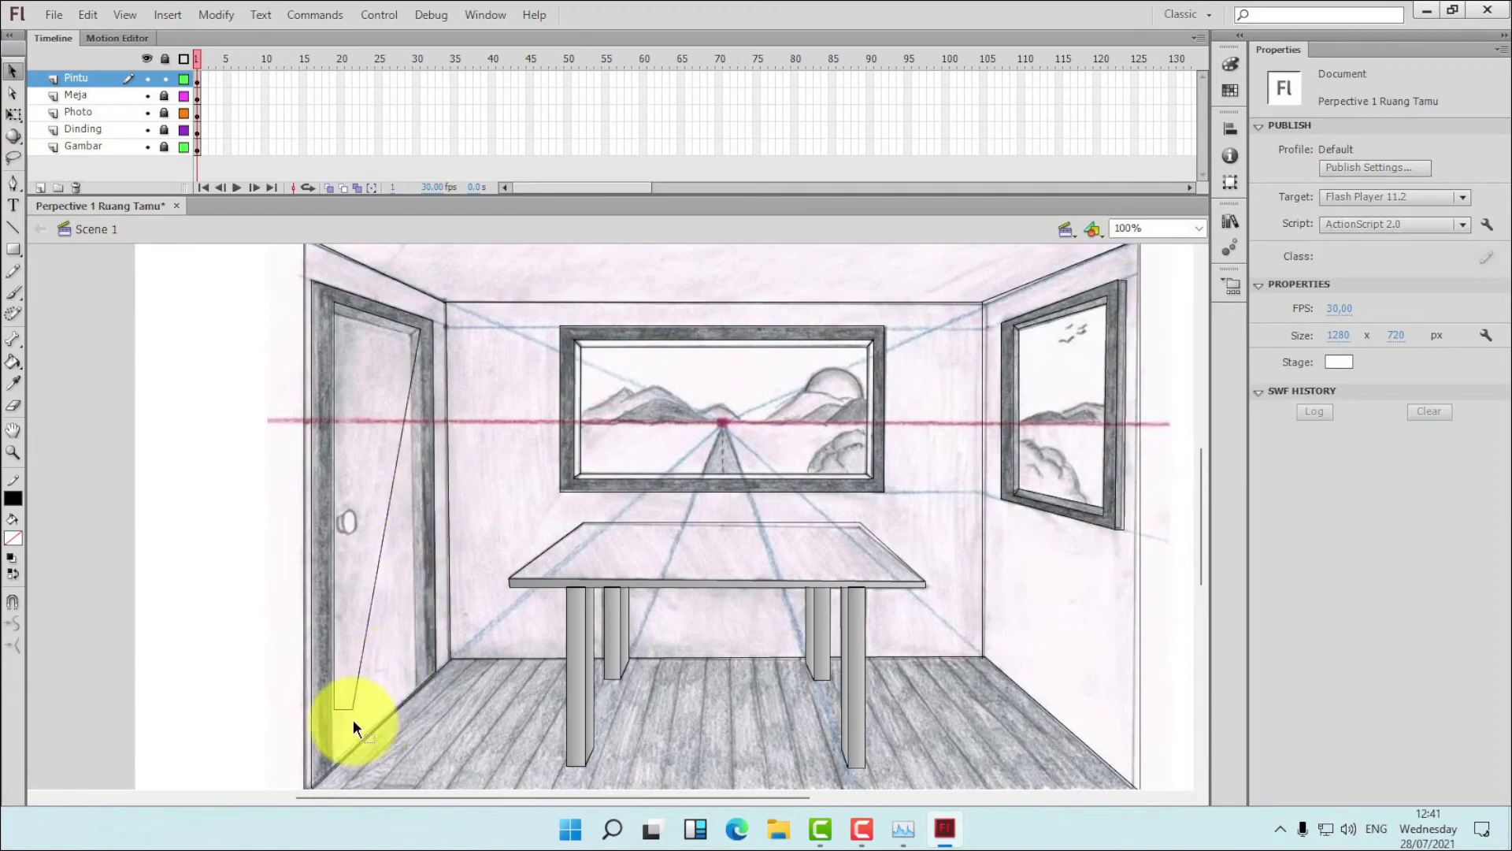
pyautogui.moveTo(351, 707); pyautogui.dragTo(424, 678)
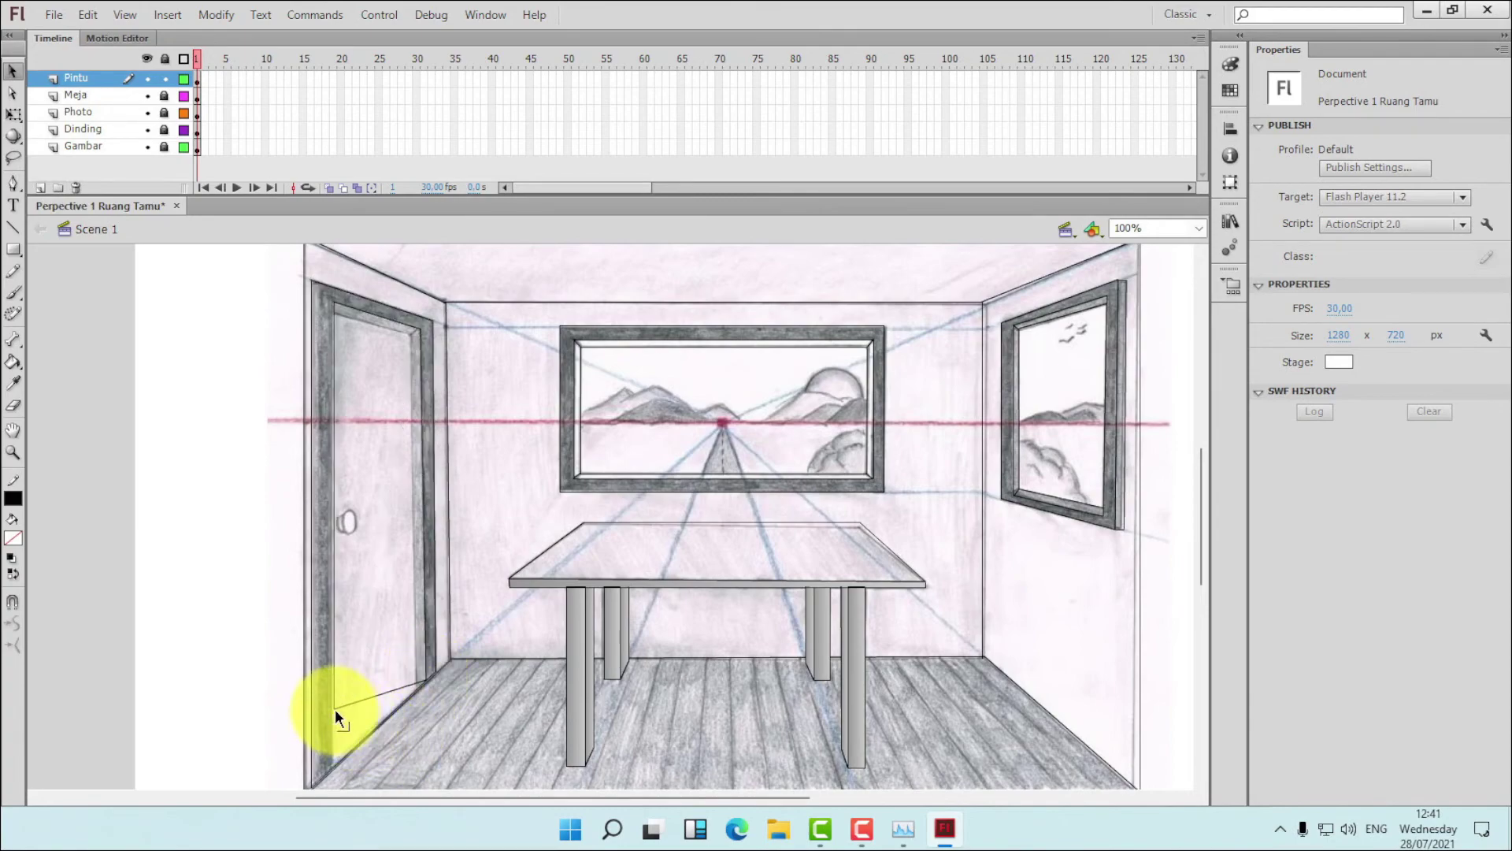
pyautogui.moveTo(334, 709); pyautogui.dragTo(329, 768)
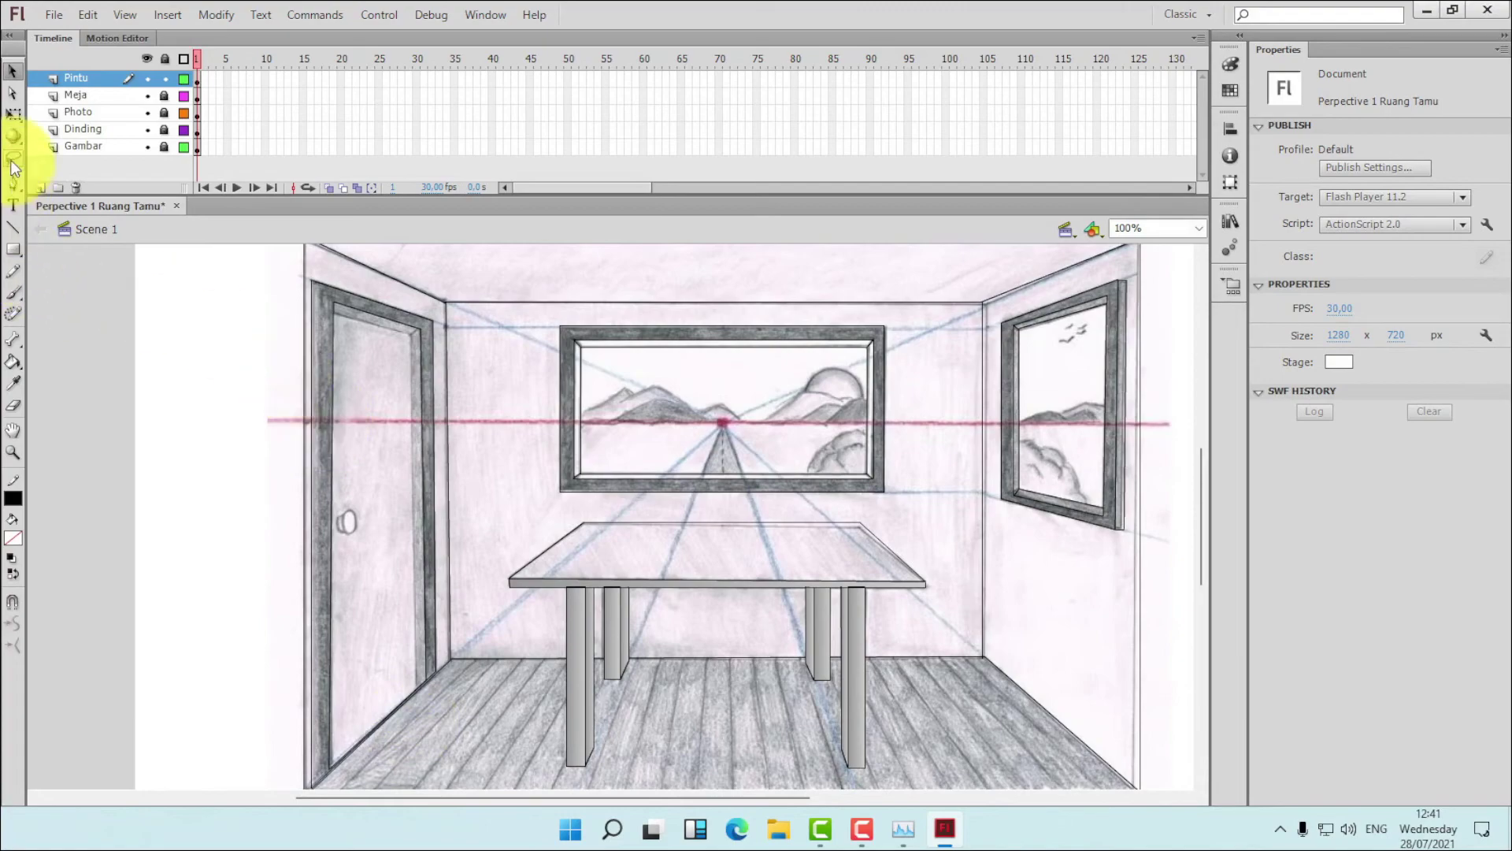
# - Trace the door panel's upper and far edges with lines to show the inner thickness of the frame
pyautogui.click(12, 227)
pyautogui.moveTo(331, 314)
pyautogui.mouseDown()
pyautogui.moveTo(410, 336)
pyautogui.moveTo(415, 691)
pyautogui.mouseUp()
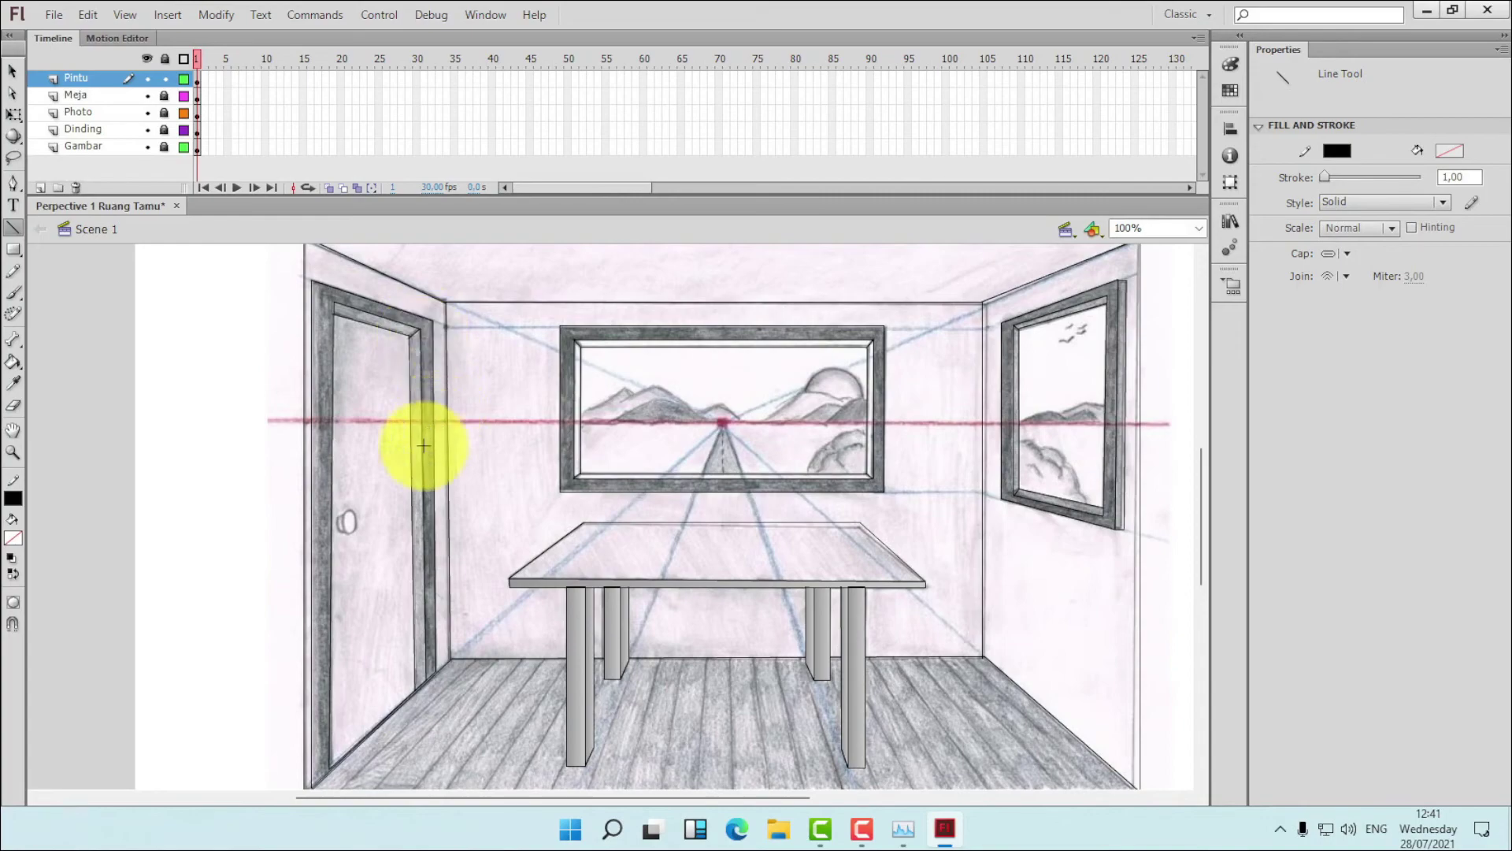
pyautogui.click(12, 71)
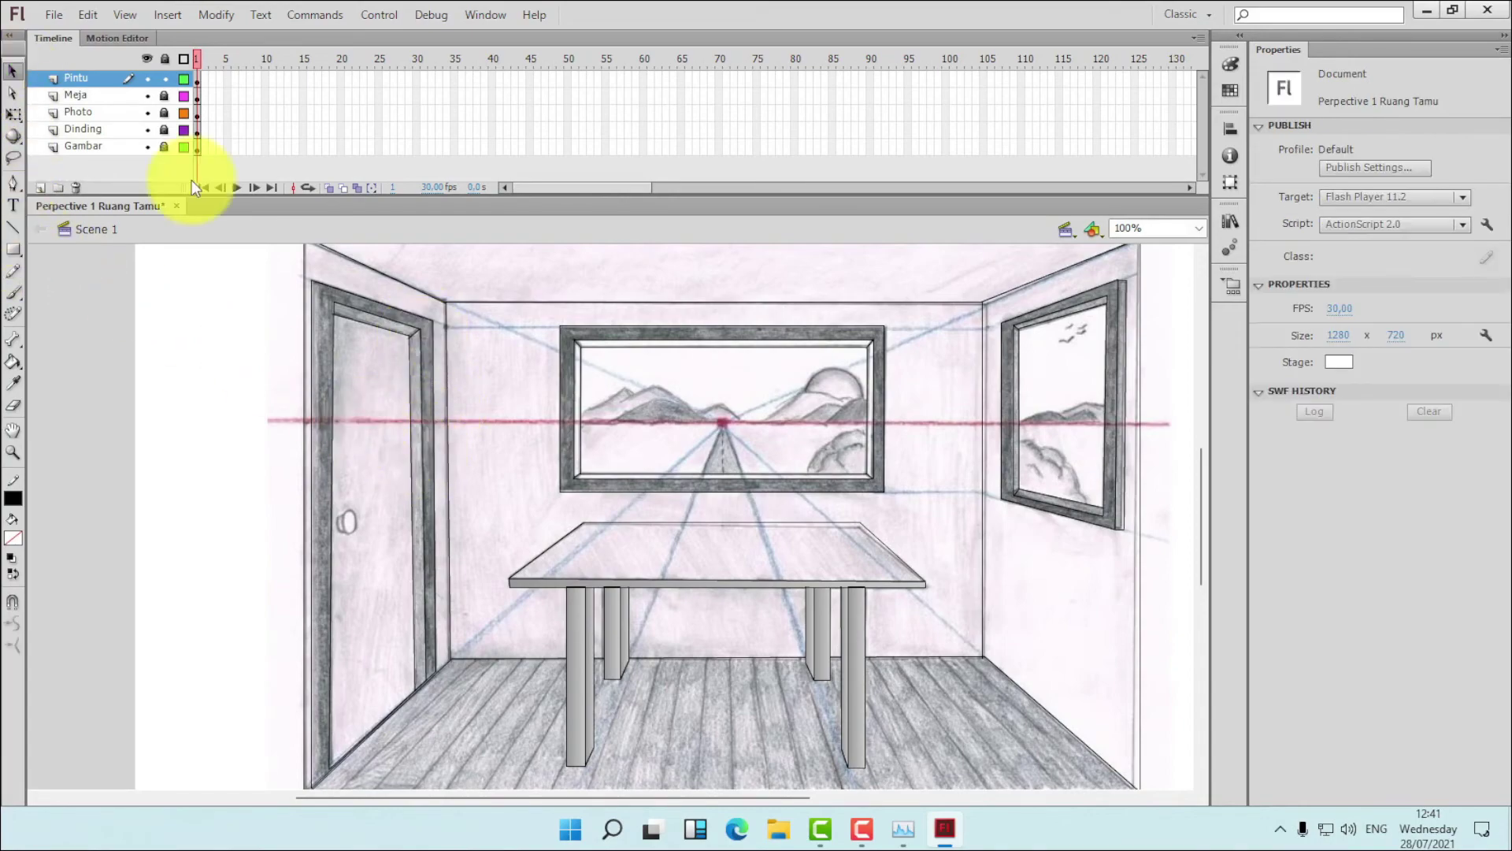
# - Draw an unfilled oval over the front face of the sketched door knob
pyautogui.click(13, 452)
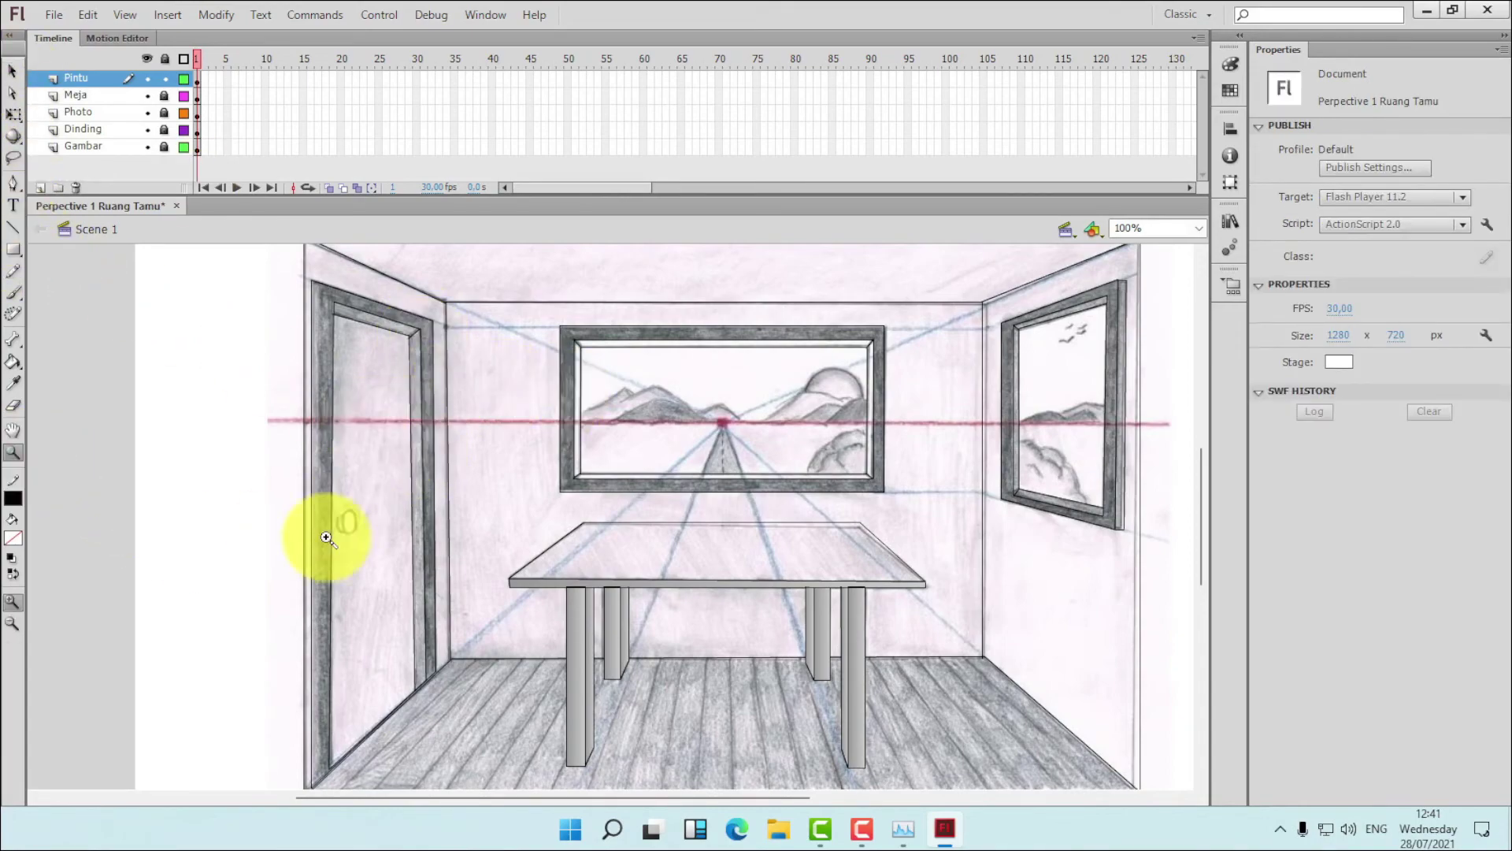
pyautogui.click(348, 530)
pyautogui.click(627, 507)
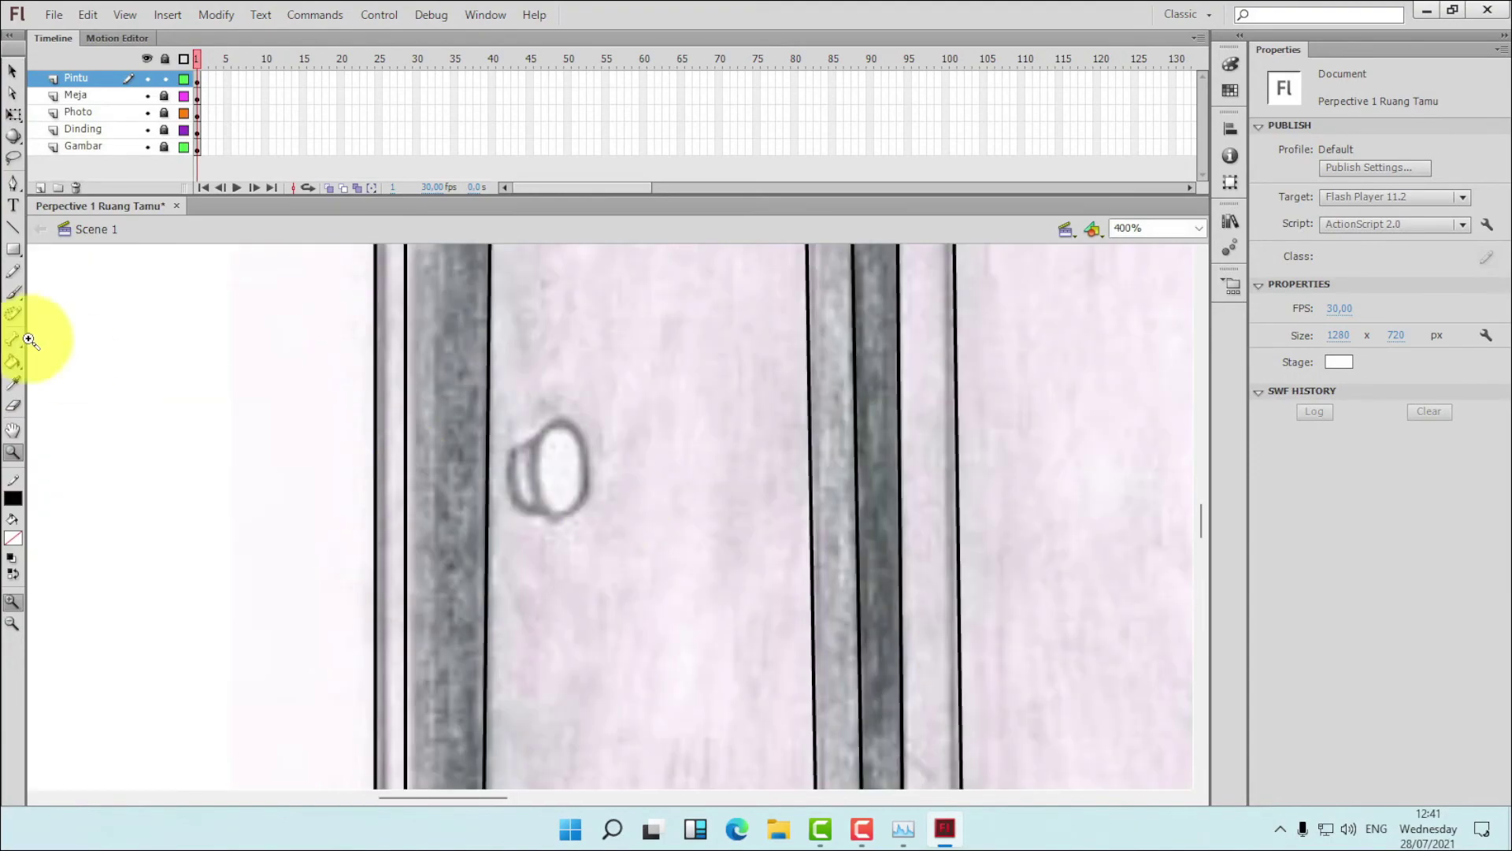
pyautogui.click(12, 249)
pyautogui.click(92, 276)
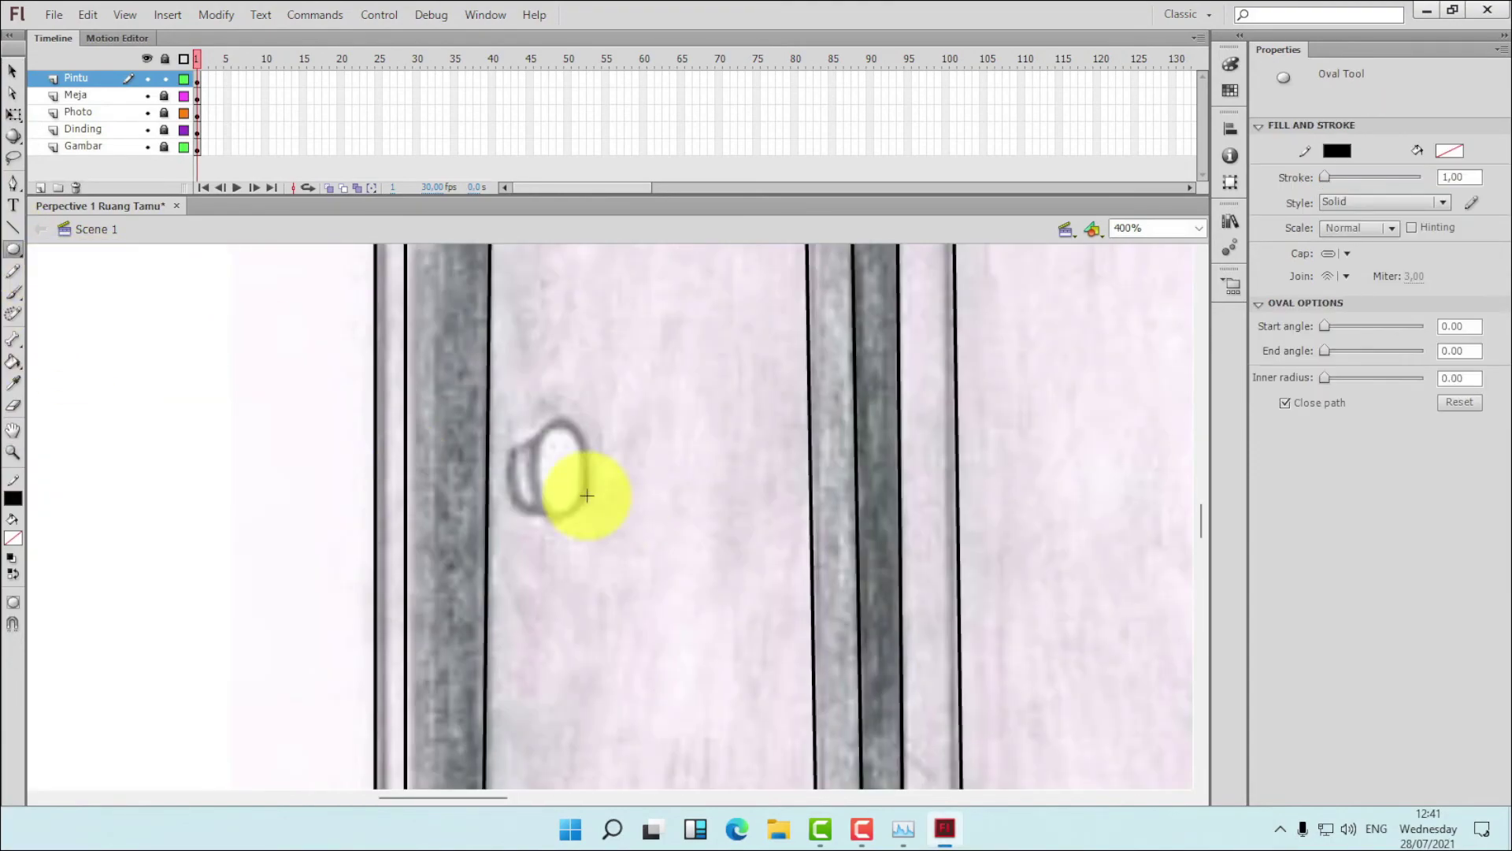
pyautogui.moveTo(539, 422); pyautogui.dragTo(589, 520)
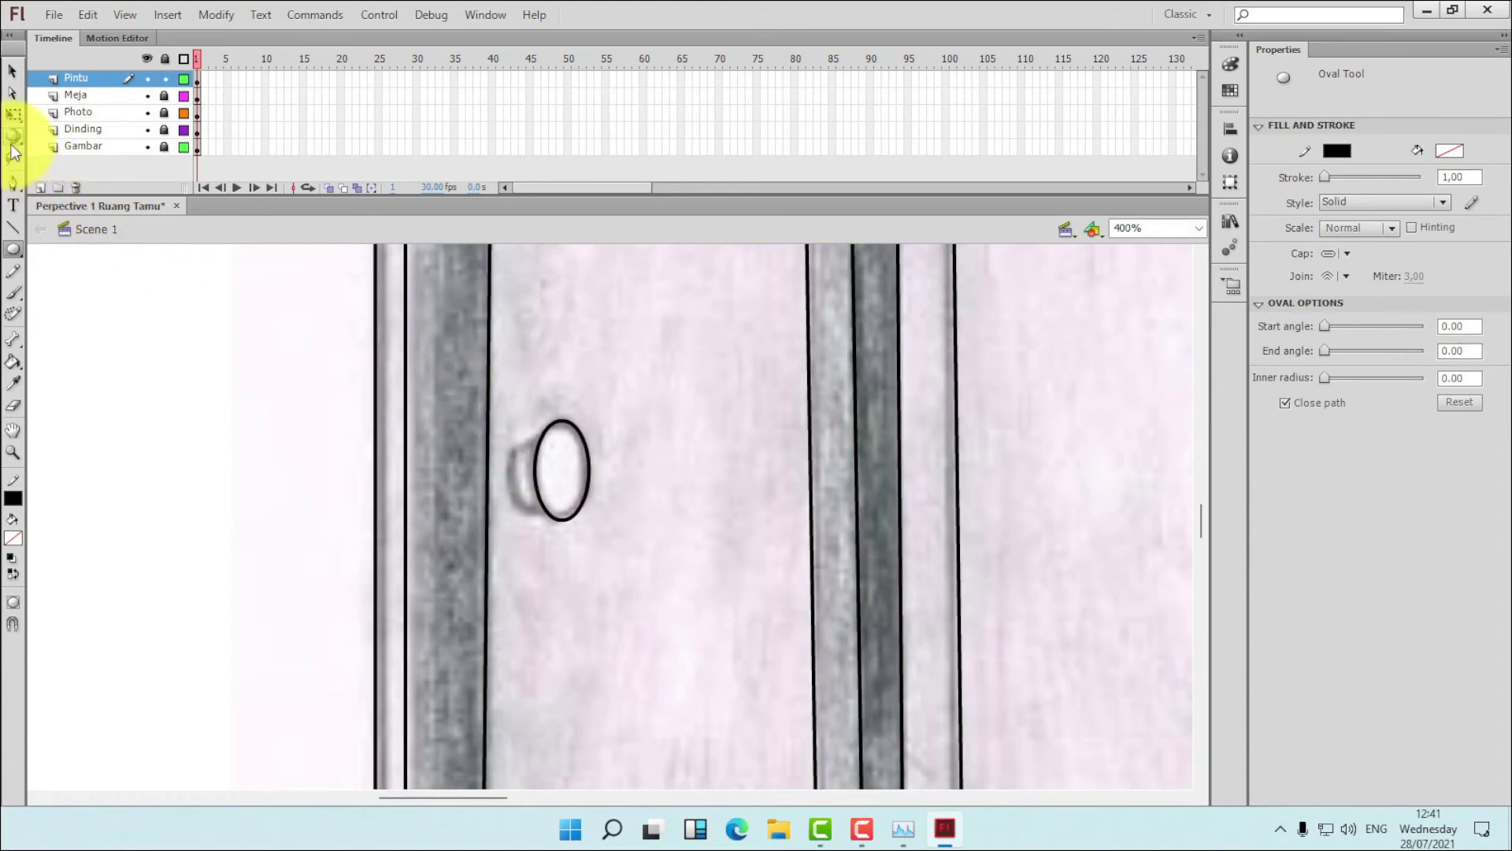
# - Draw a line behind the knob's oval and bend it into a curve joining the oval to form the knob's base
pyautogui.click(12, 226)
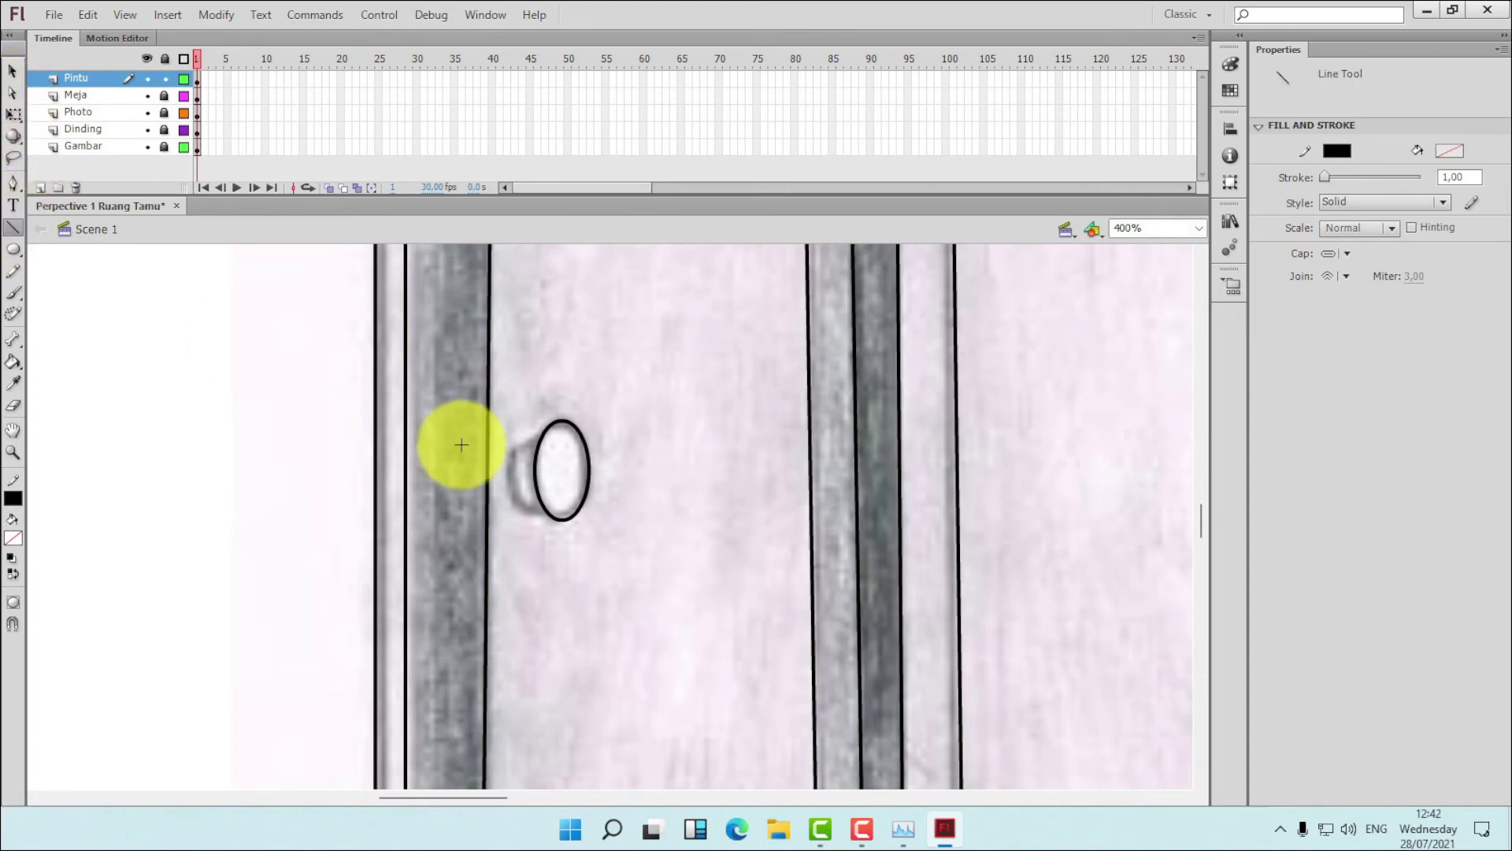
pyautogui.moveTo(514, 451); pyautogui.dragTo(515, 512)
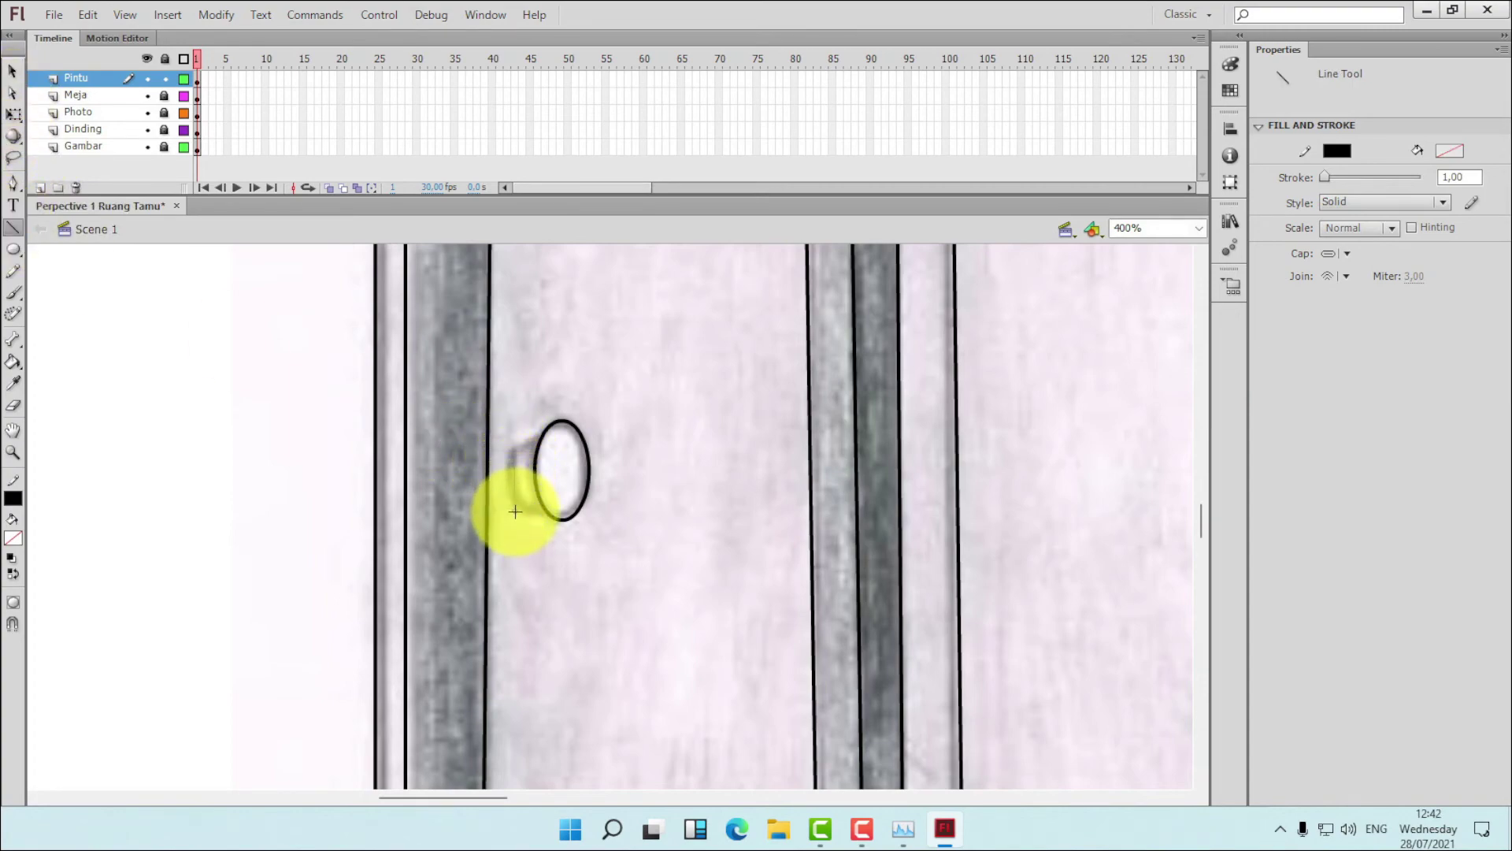
pyautogui.click(11, 72)
pyautogui.click(476, 521)
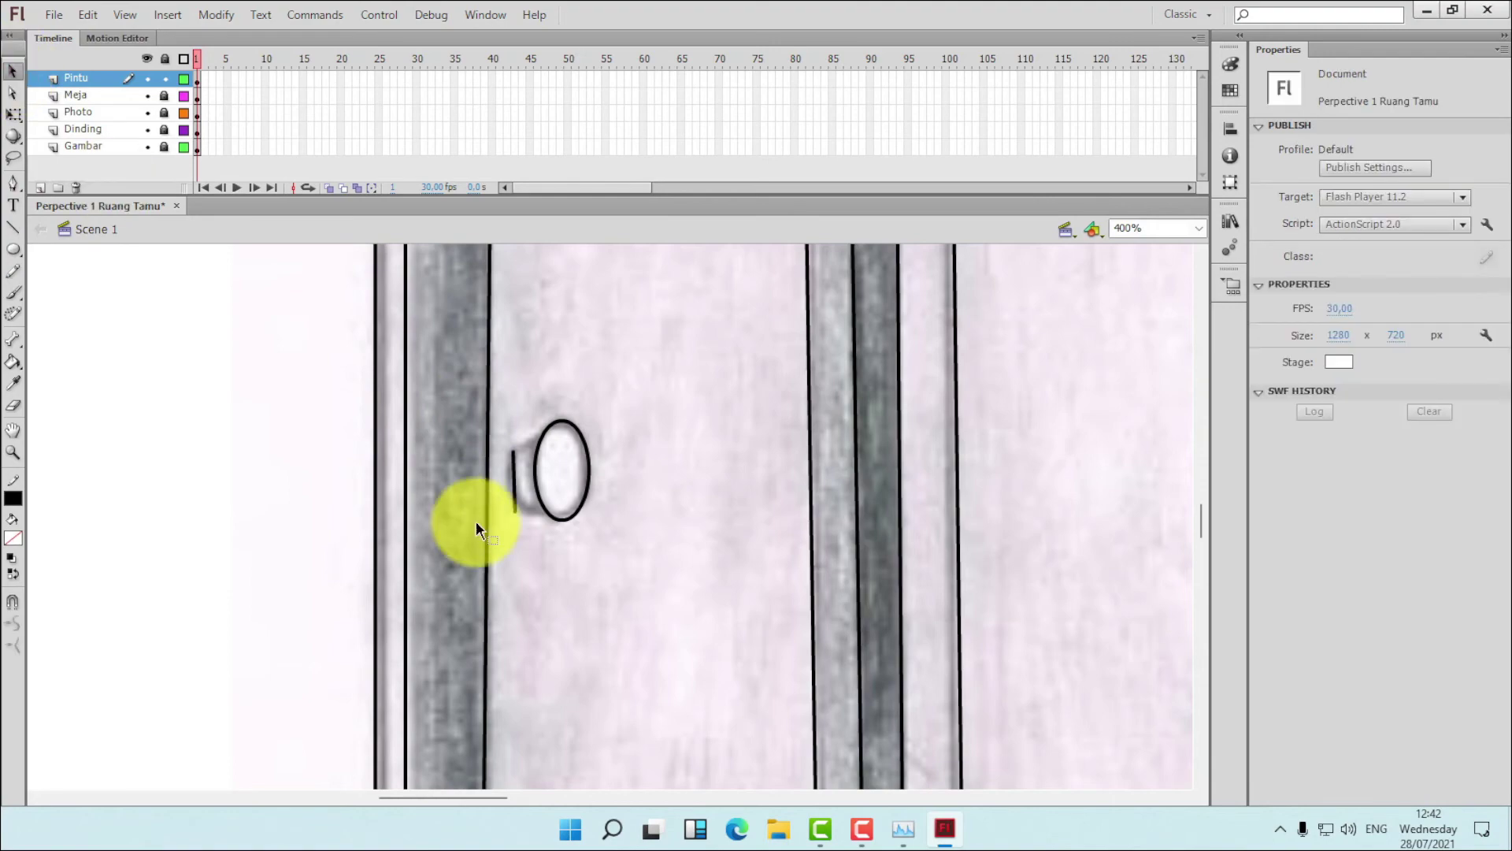
pyautogui.moveTo(512, 482)
pyautogui.mouseDown()
pyautogui.moveTo(500, 481)
pyautogui.moveTo(537, 437)
pyautogui.moveTo(499, 476)
pyautogui.moveTo(533, 509)
pyautogui.moveTo(513, 501)
pyautogui.moveTo(514, 449)
pyautogui.moveTo(539, 439)
pyautogui.moveTo(523, 455)
pyautogui.moveTo(518, 442)
pyautogui.mouseUp()
pyautogui.moveTo(528, 509)
pyautogui.mouseDown()
pyautogui.moveTo(540, 507)
pyautogui.moveTo(510, 494)
pyautogui.mouseUp()
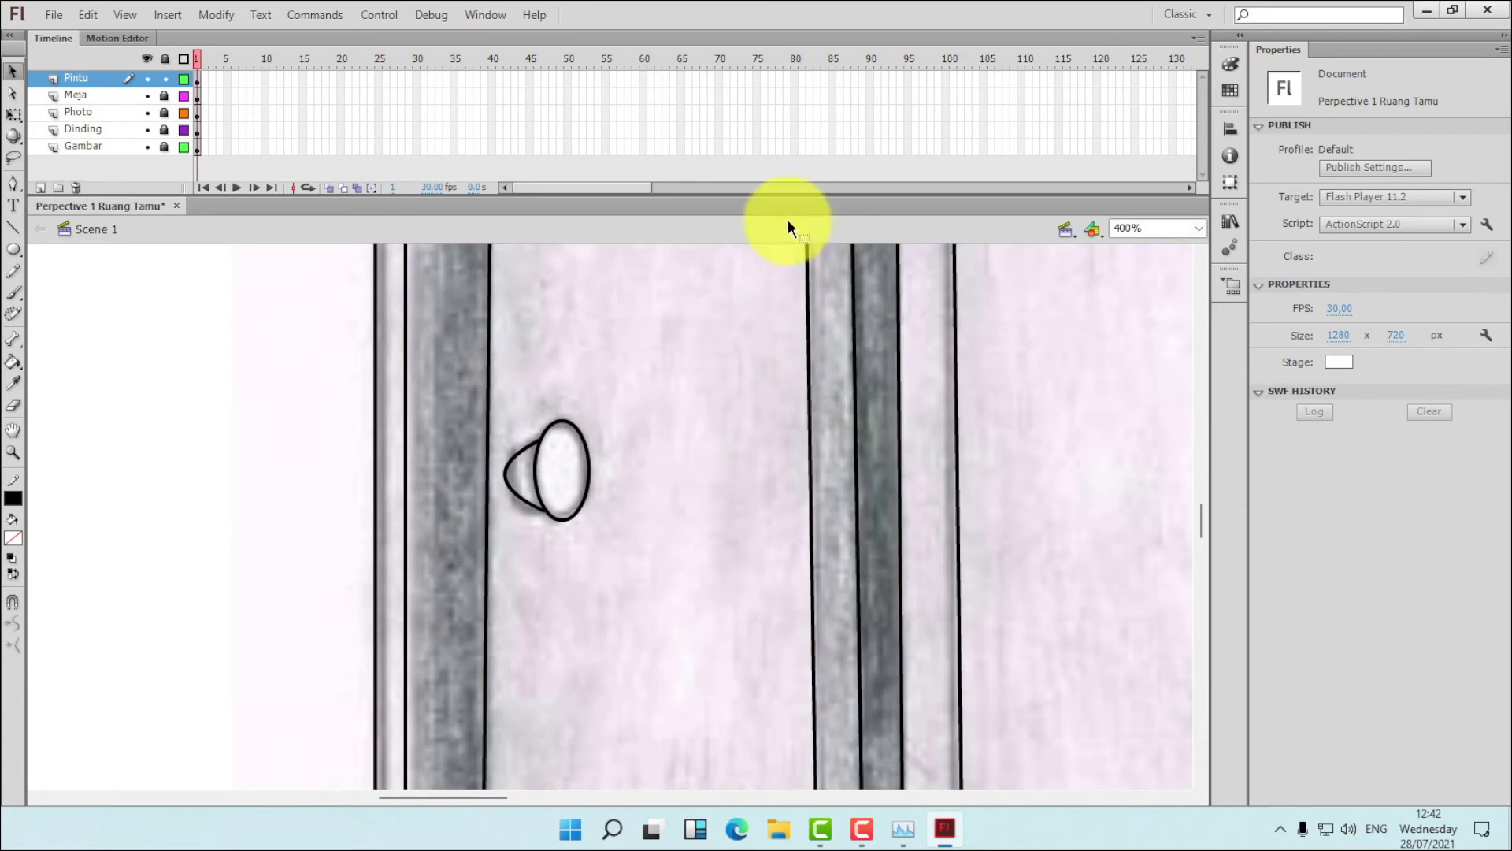
# - Fit the whole stage in the window and hide the Gambar layer to check the traced door
pyautogui.click(1197, 228)
pyautogui.click(1162, 240)
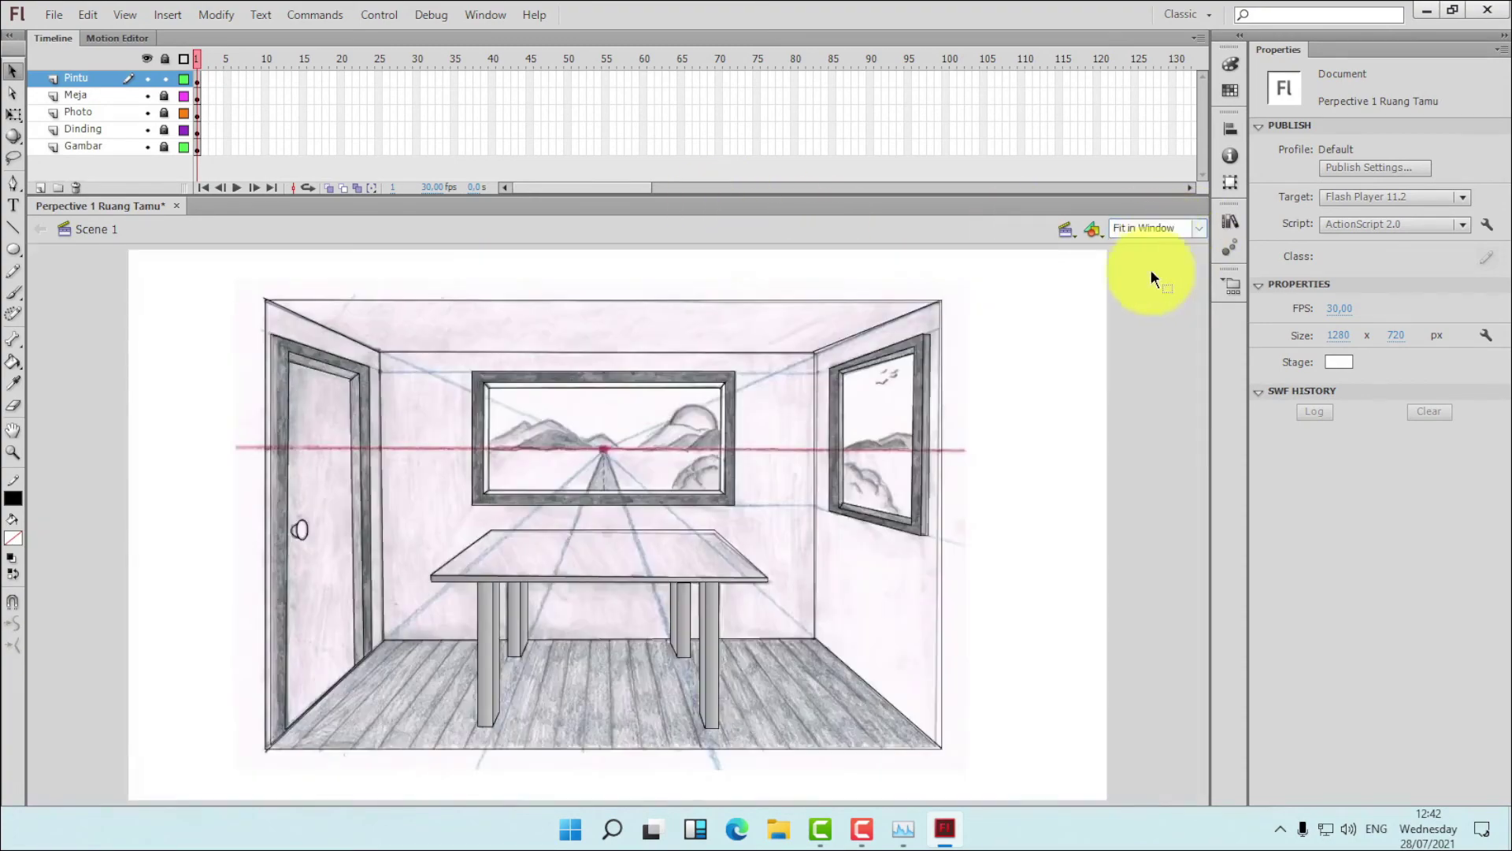
pyautogui.click(148, 146)
pyautogui.click(147, 148)
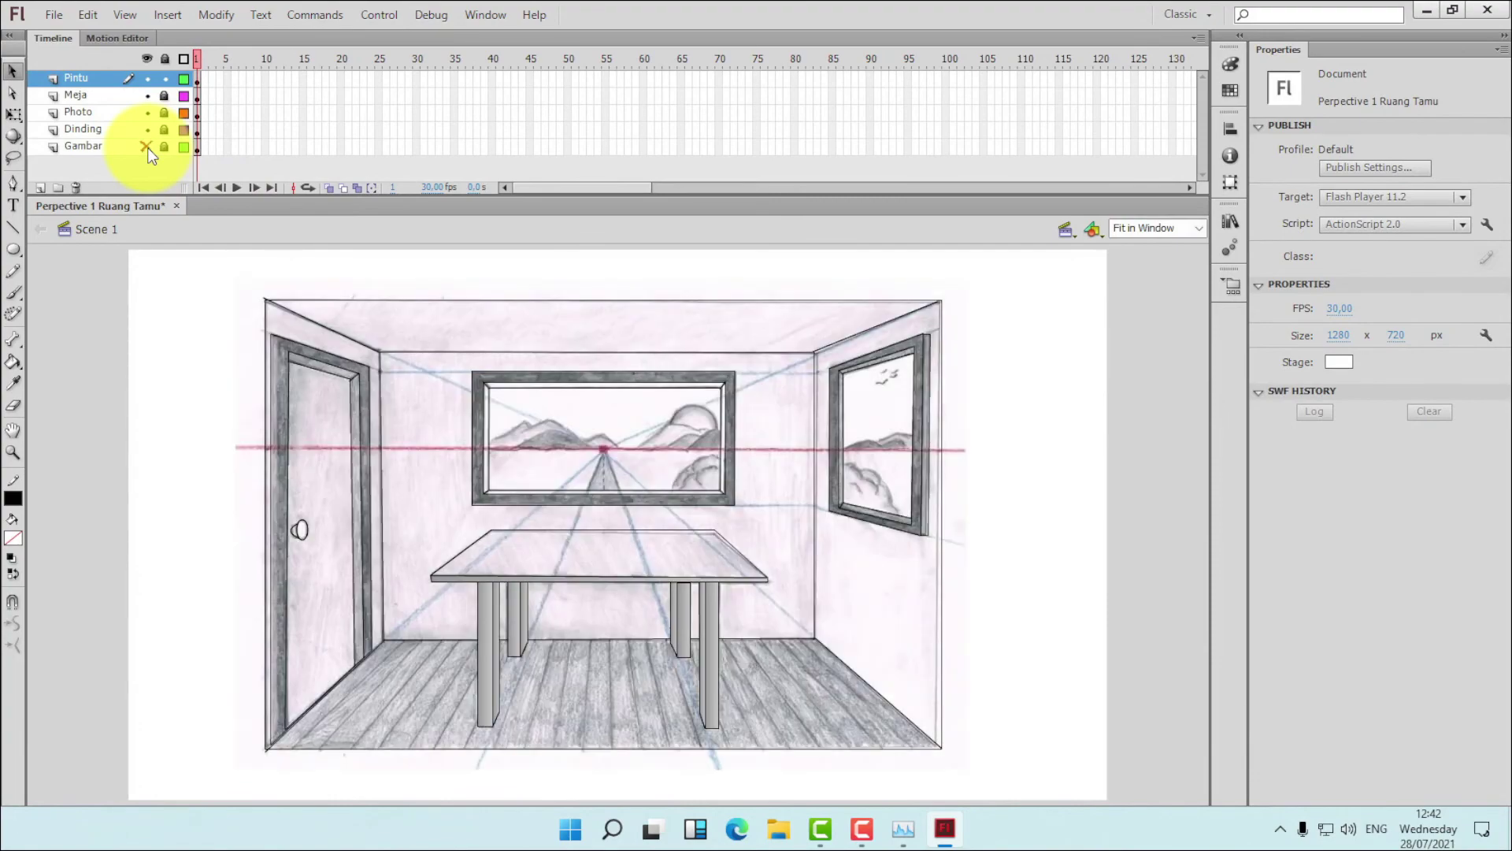
pyautogui.click(147, 147)
pyautogui.click(147, 148)
pyautogui.click(147, 147)
# - Set up the Paint Bucket with a linear gradient fill running from medium grey to light grey CCCCCC
pyautogui.click(12, 362)
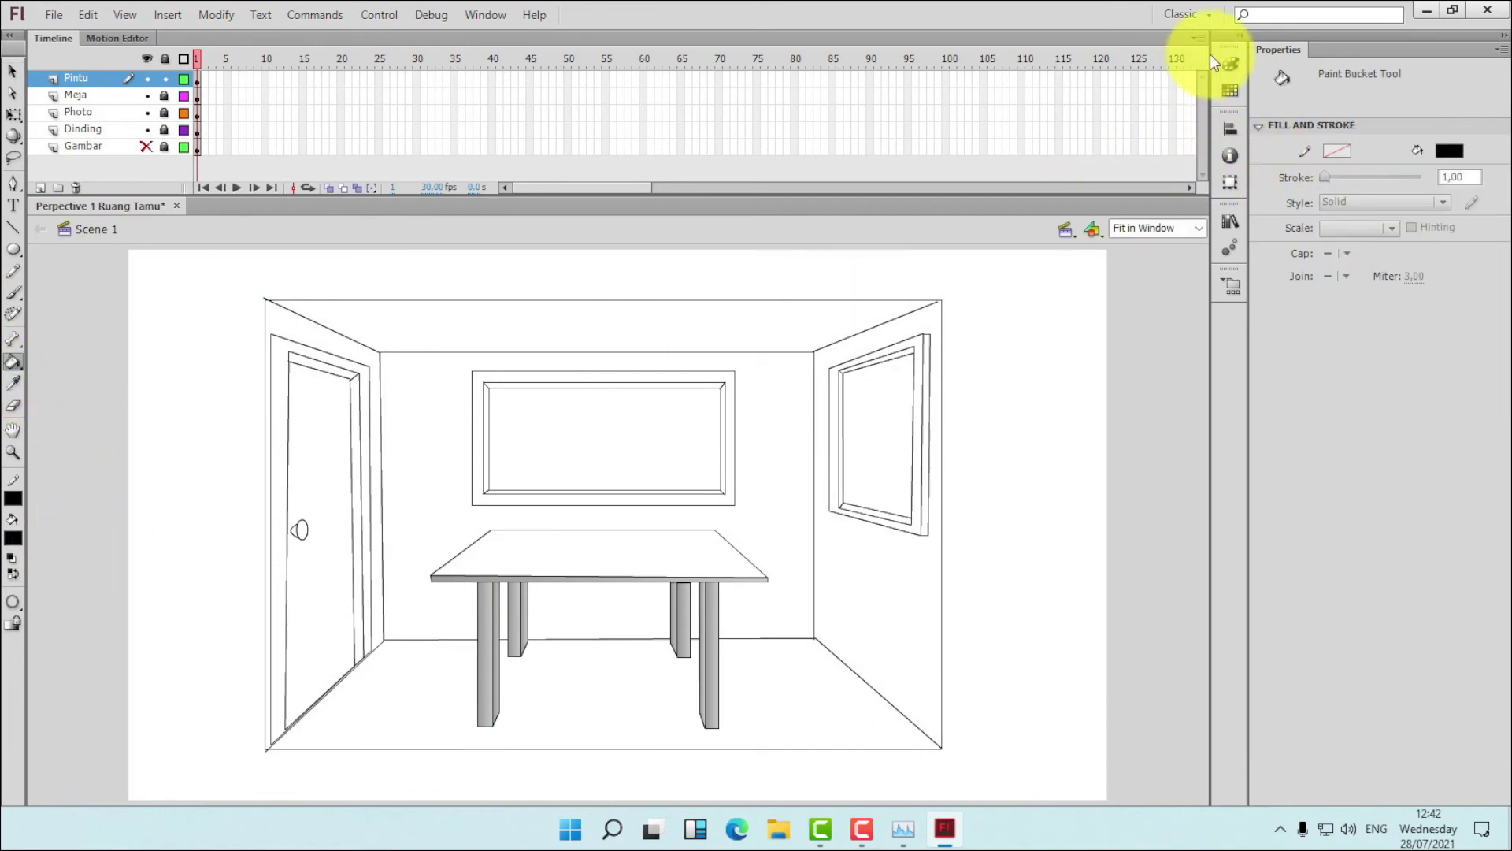
pyautogui.click(1231, 66)
pyautogui.click(1172, 75)
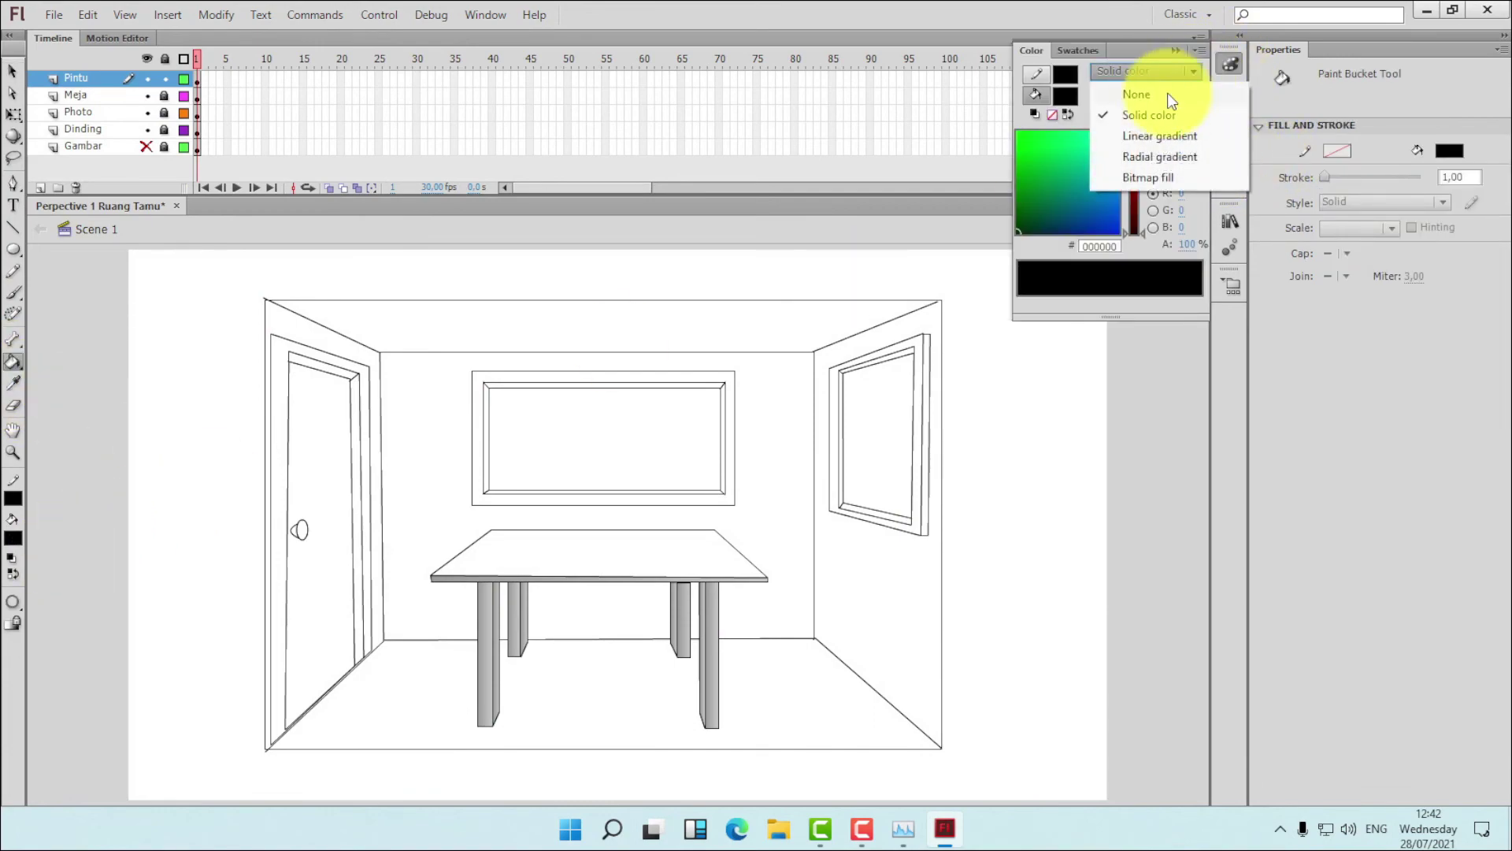
pyautogui.click(1161, 141)
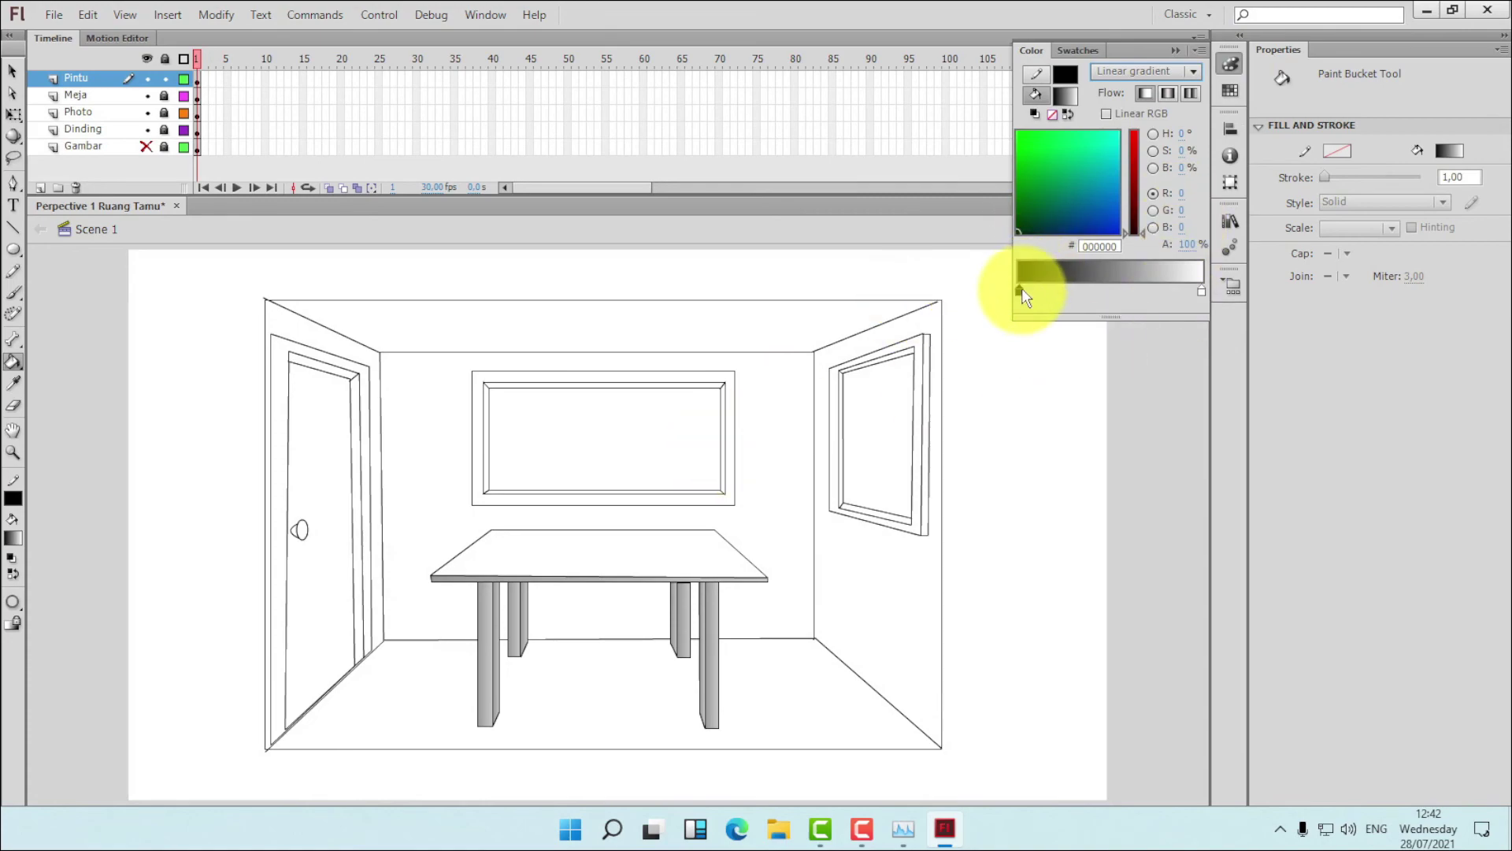
pyautogui.doubleClick(1019, 291)
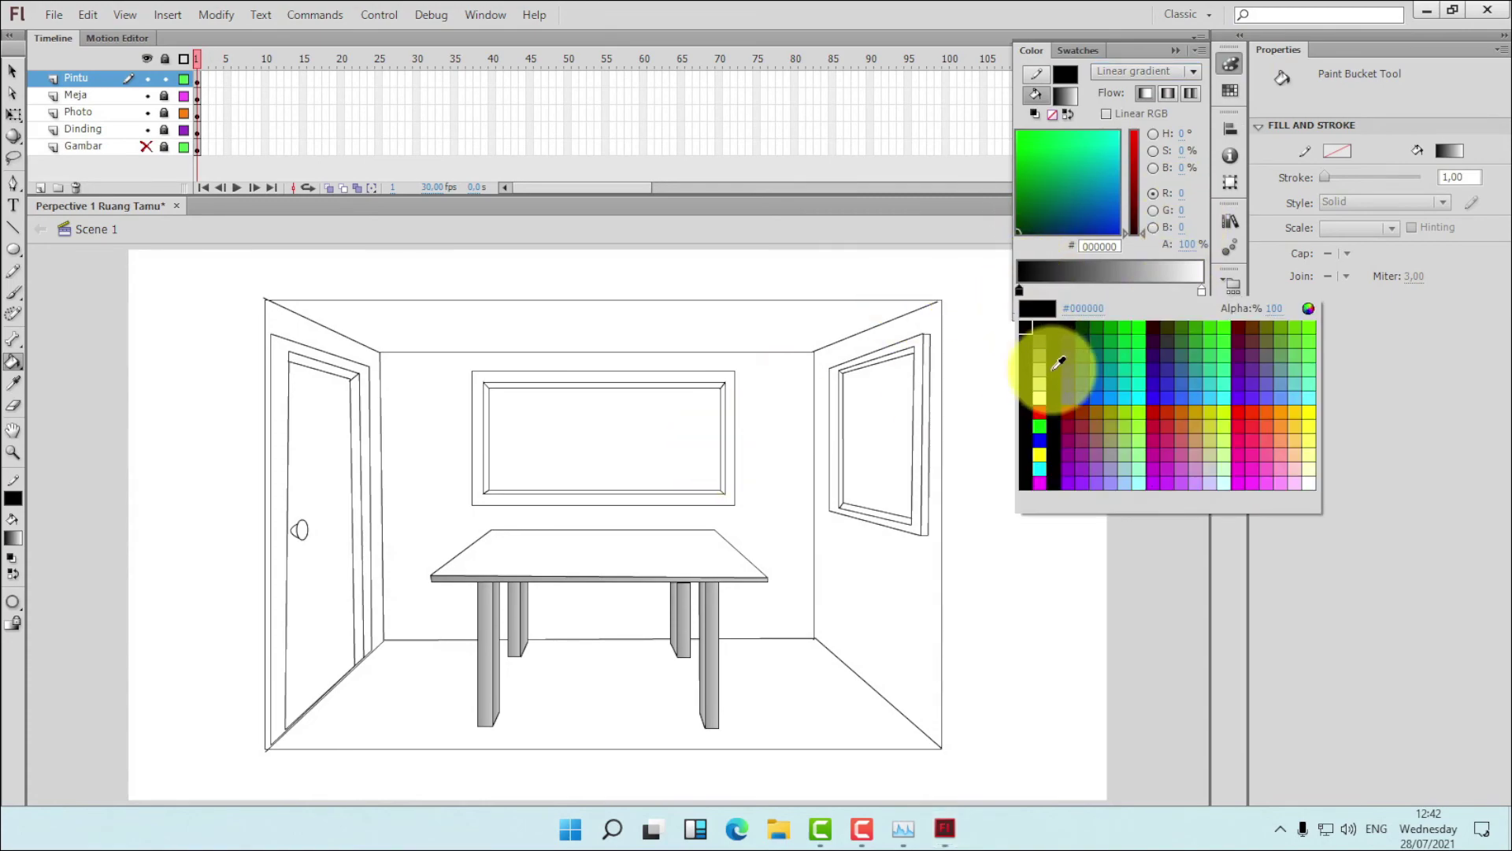
pyautogui.click(1055, 365)
pyautogui.doubleClick(1201, 291)
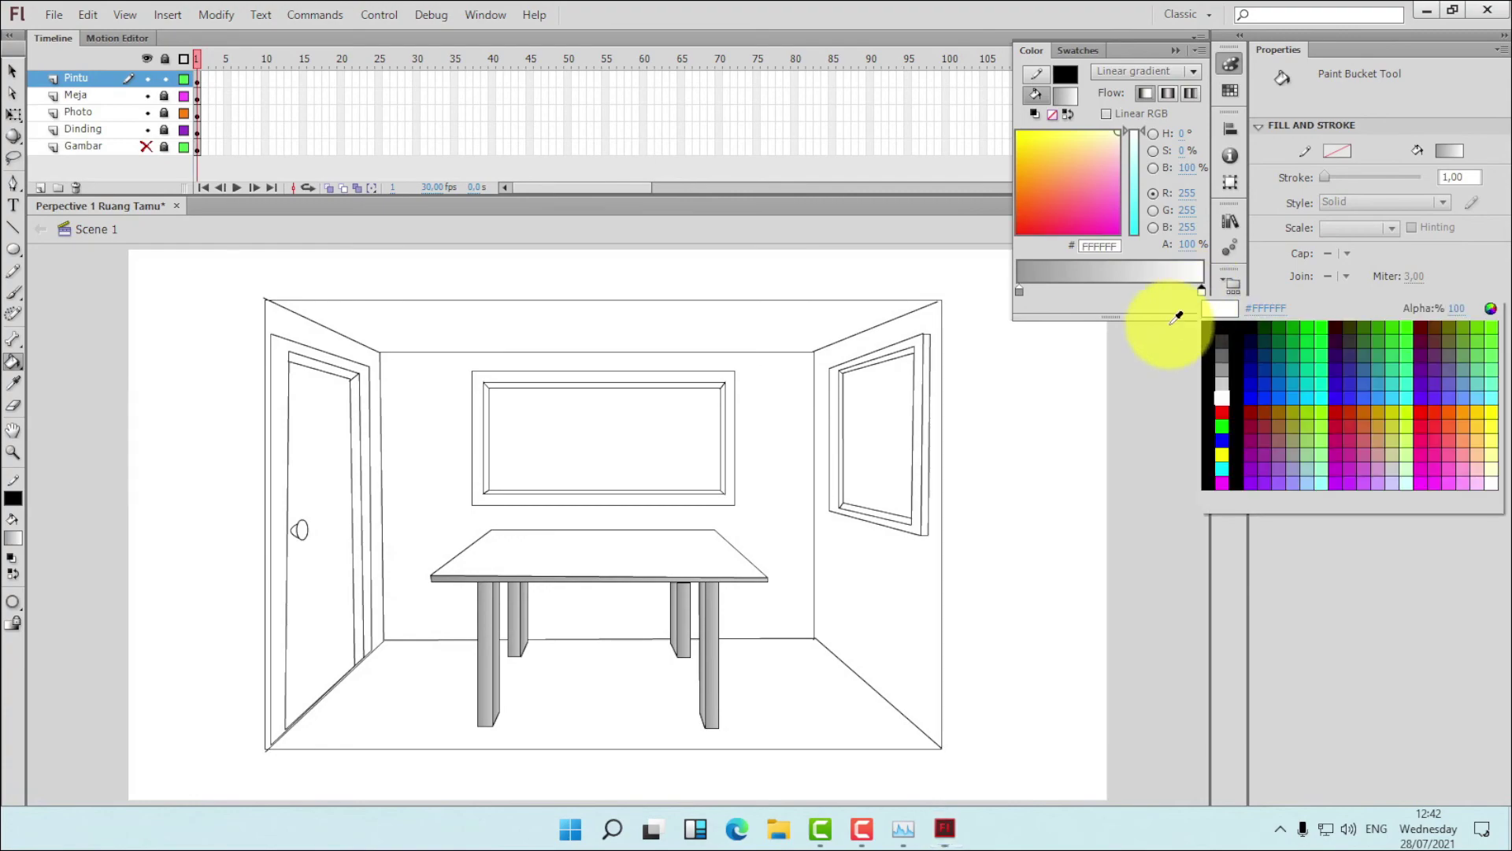
pyautogui.click(1222, 383)
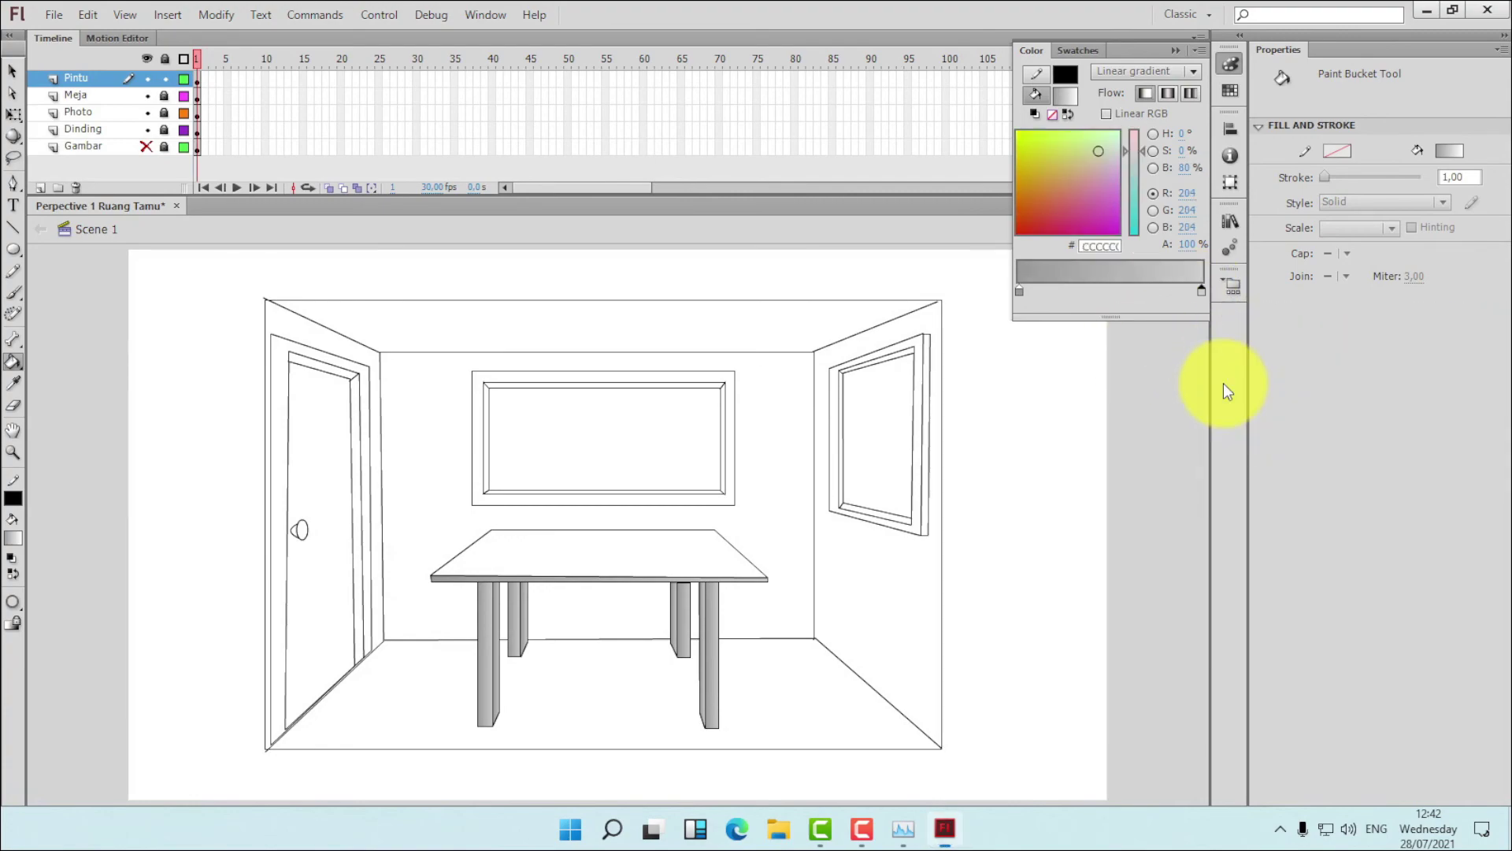
# - Fill the door frame's front face and its inner thickness with the grey gradient
pyautogui.click(280, 482)
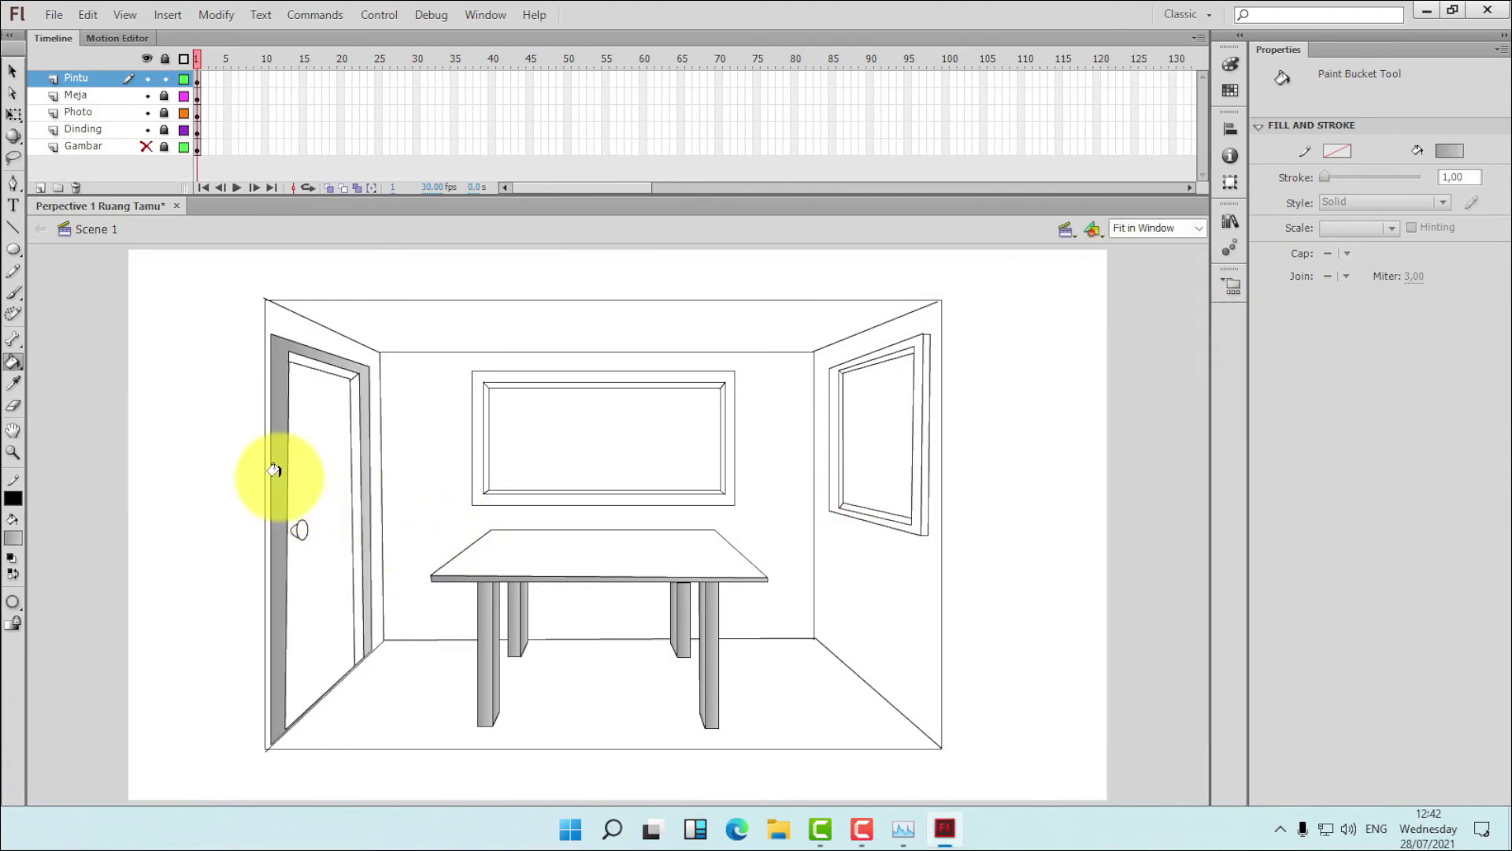
pyautogui.click(349, 416)
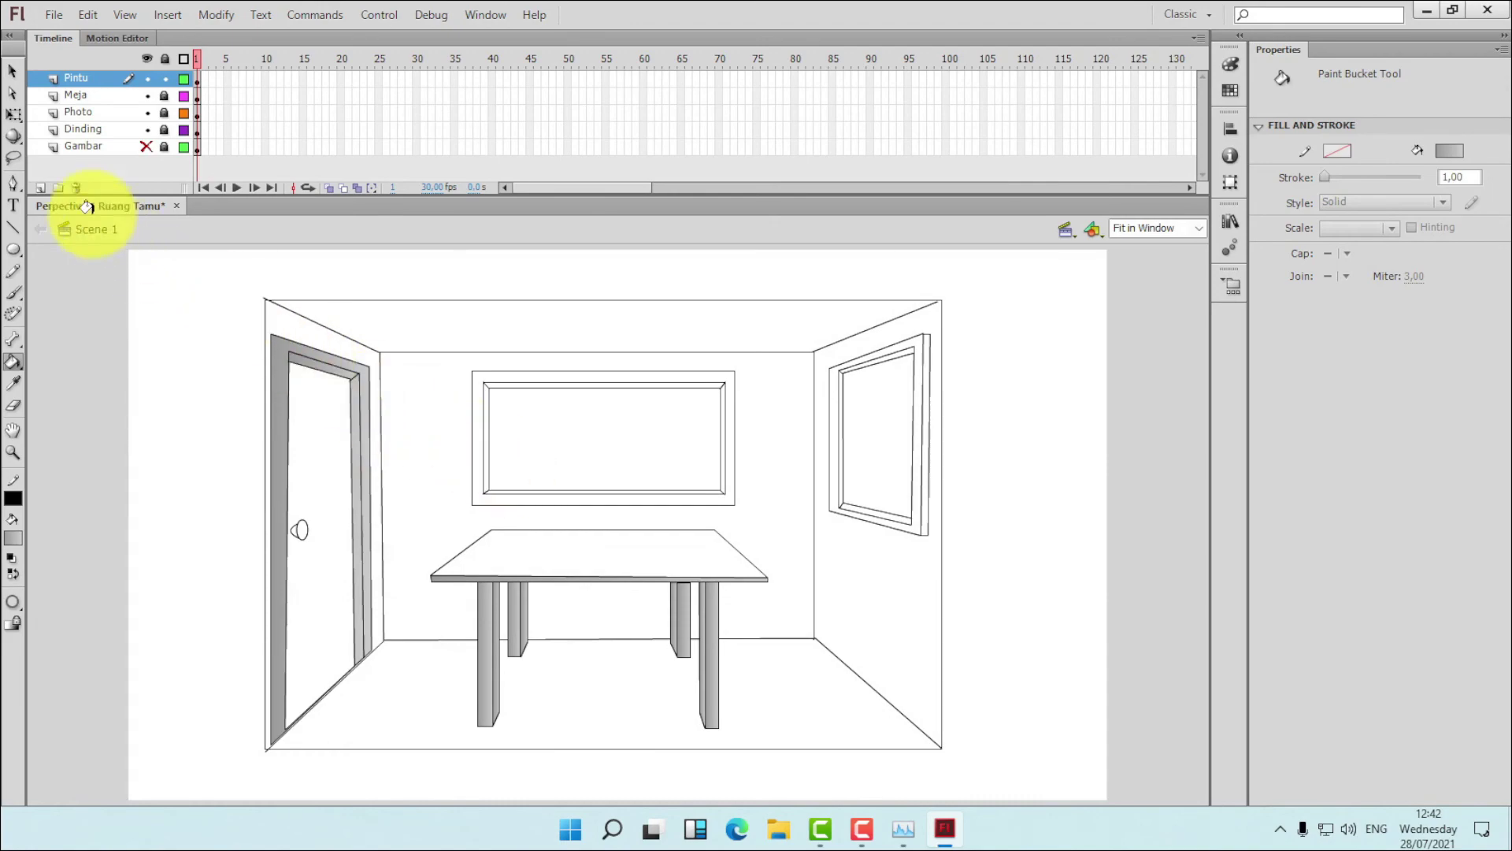
pyautogui.click(14, 72)
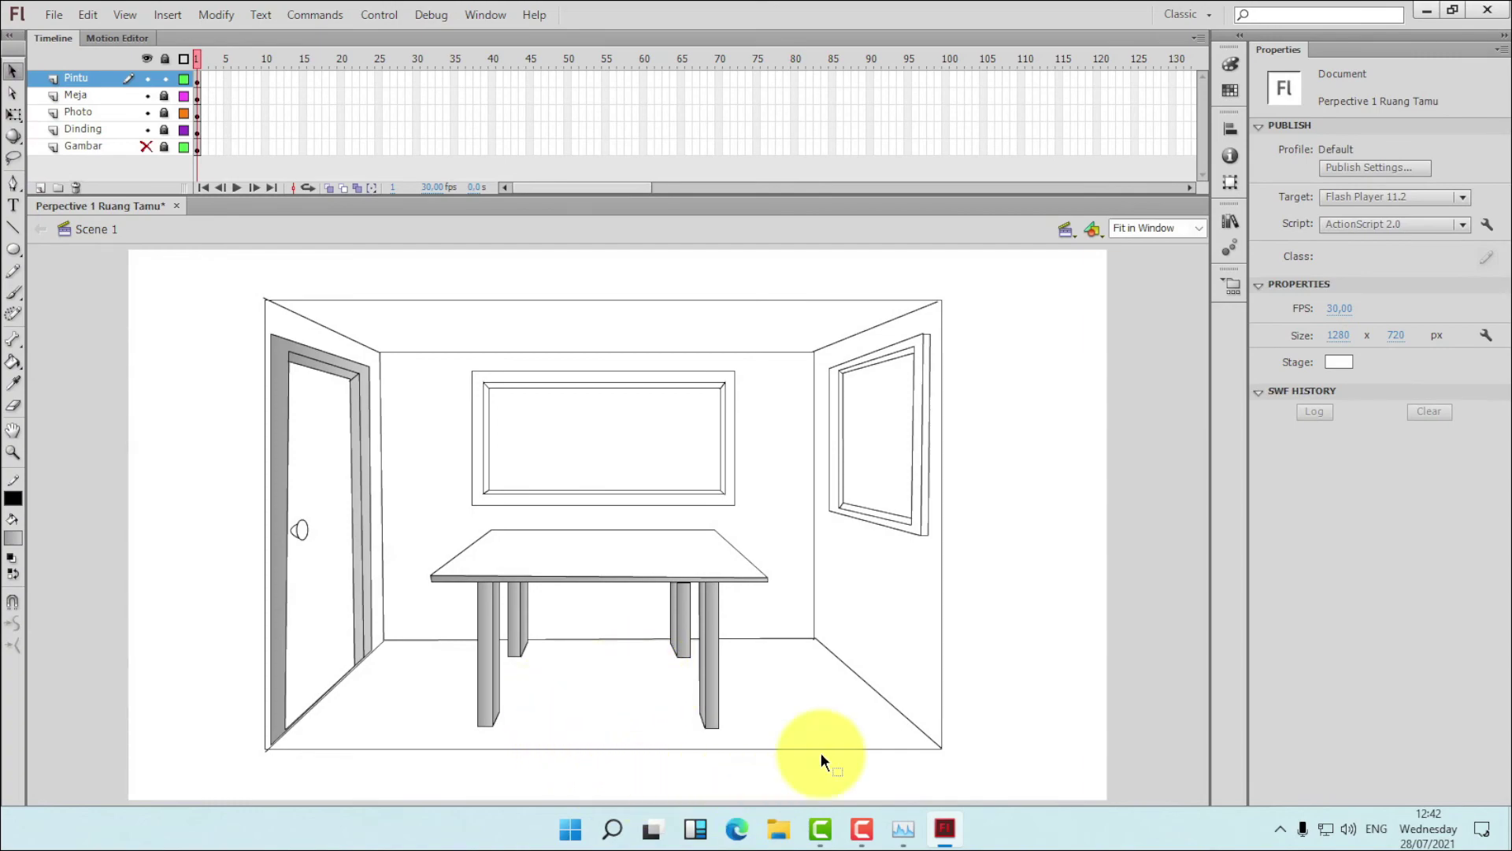
# - Lock the Pintu layer, then unlock and select the Meja layer to edit the table
pyautogui.click(1198, 229)
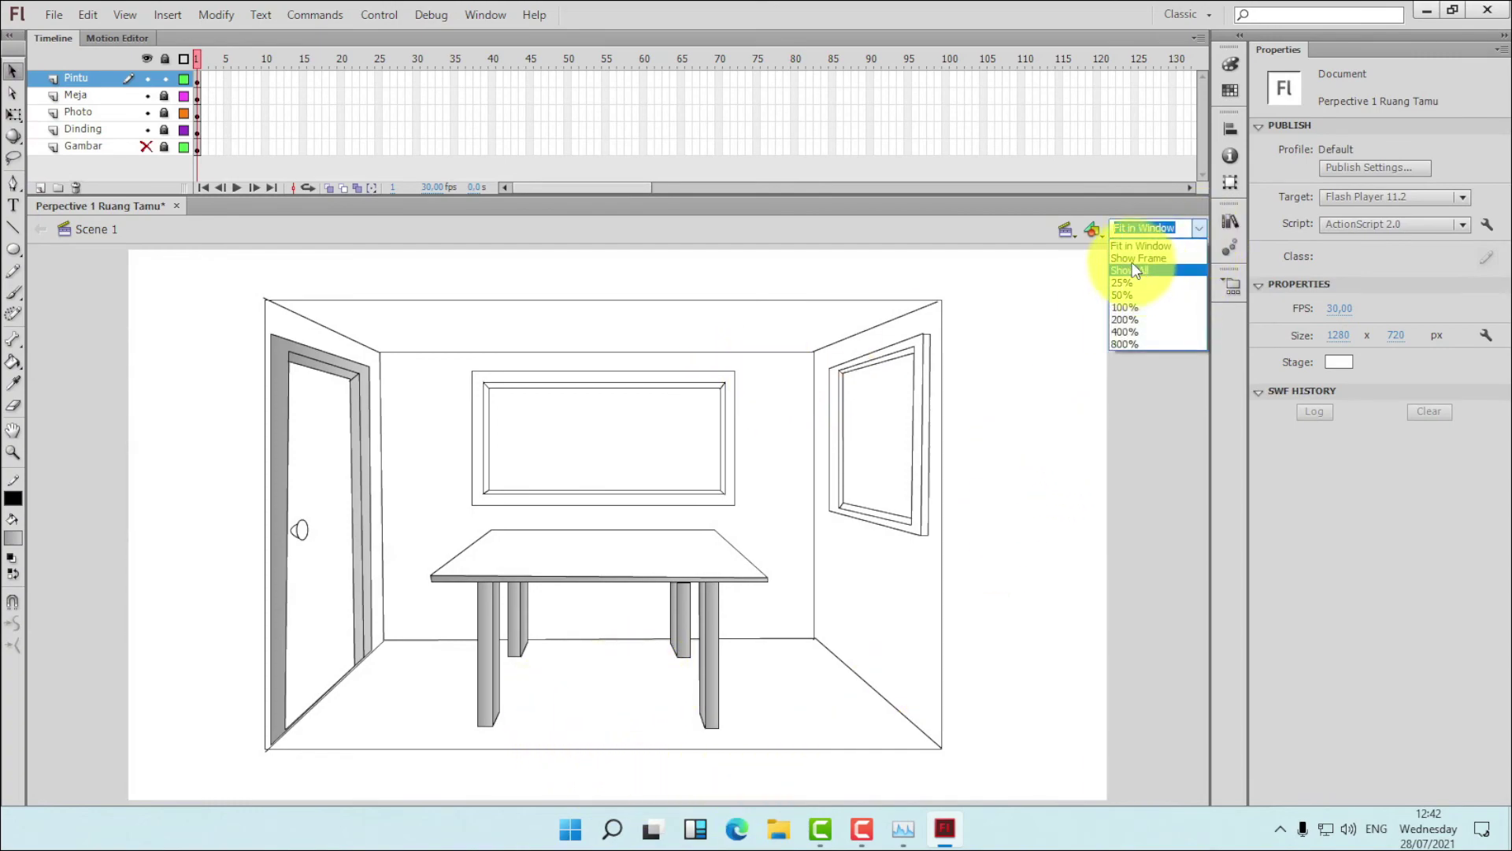
pyautogui.click(1132, 250)
pyautogui.click(1198, 227)
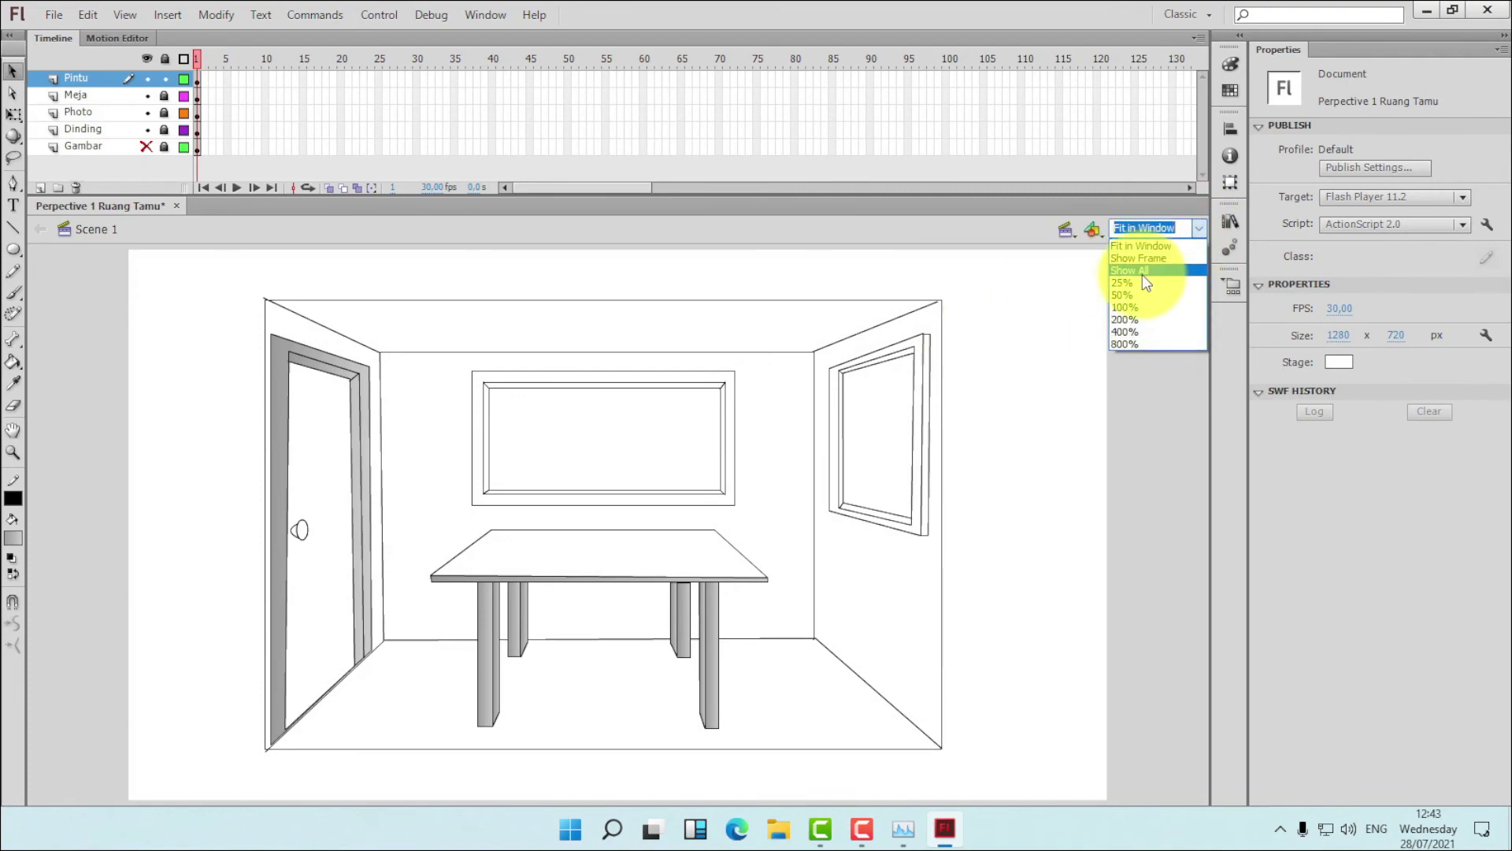
pyautogui.click(1125, 322)
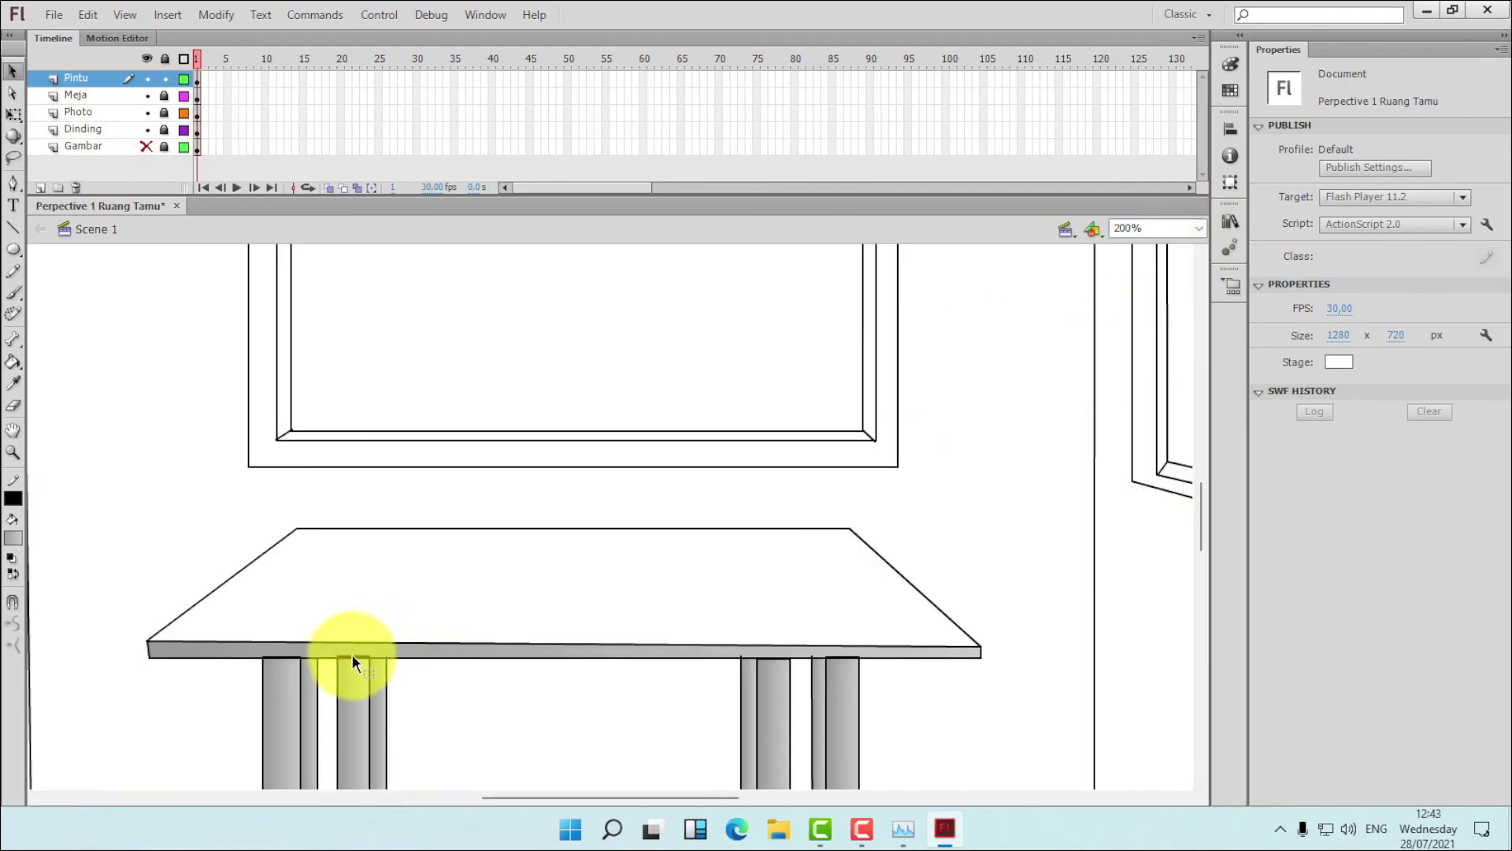
pyautogui.click(166, 80)
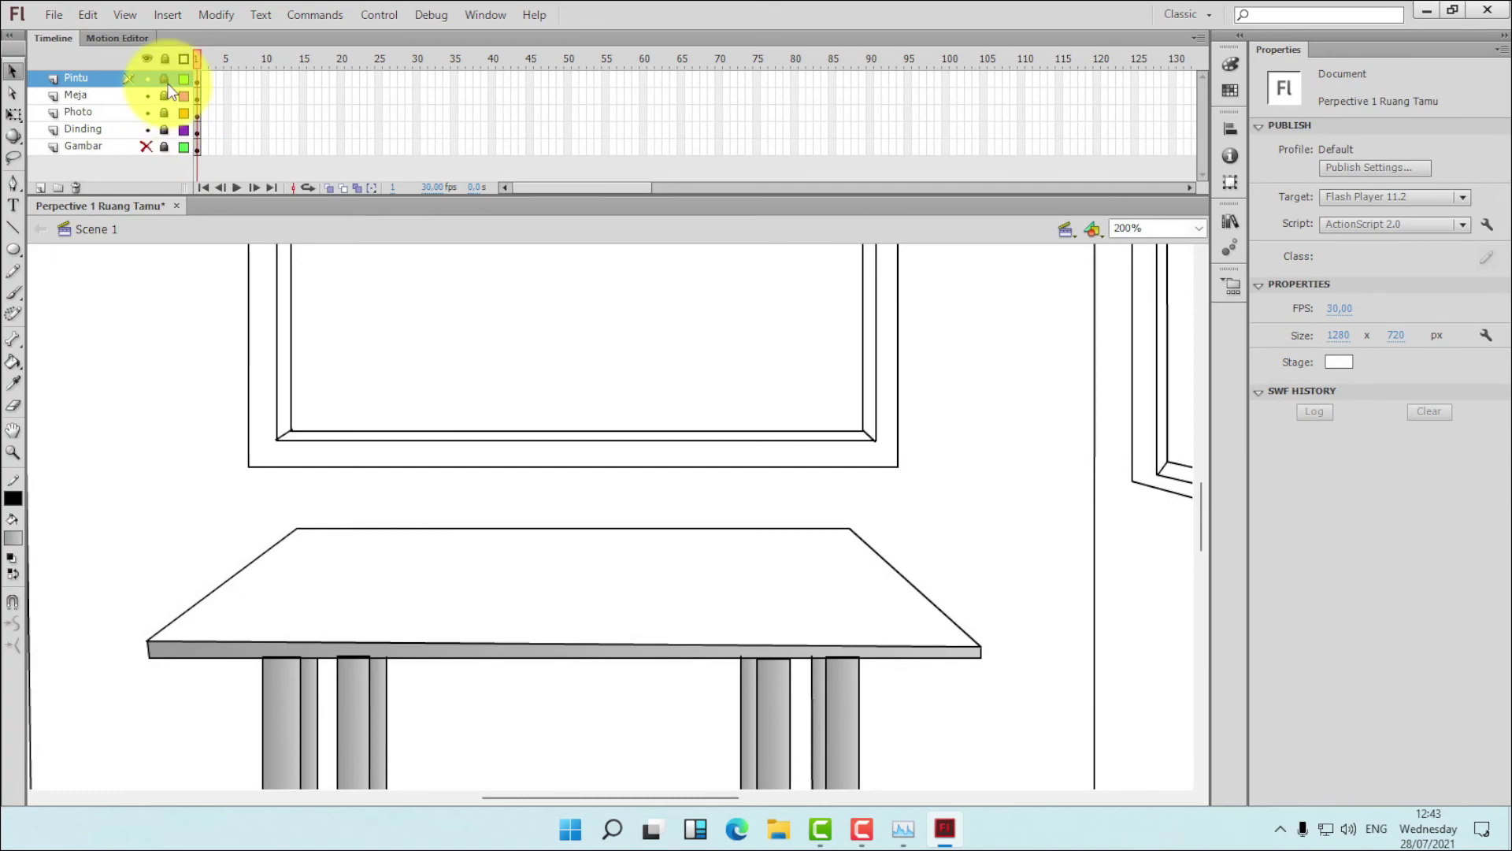
pyautogui.click(163, 95)
pyautogui.click(111, 97)
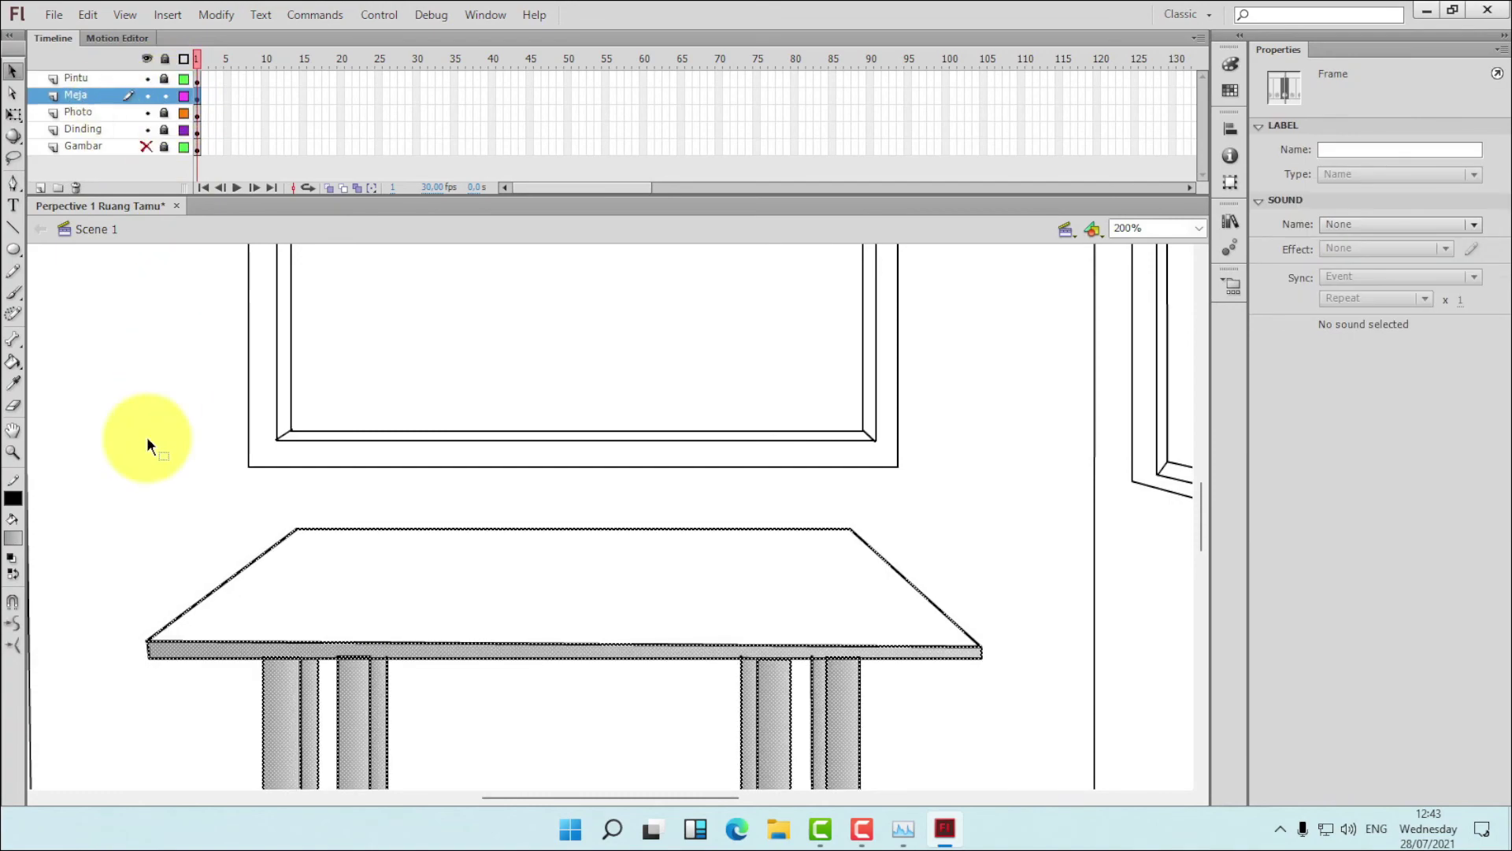
# - Delete the stray line segments where the left rear table leg overlaps the tabletop's lower edge
pyautogui.click(318, 626)
pyautogui.click(351, 658)
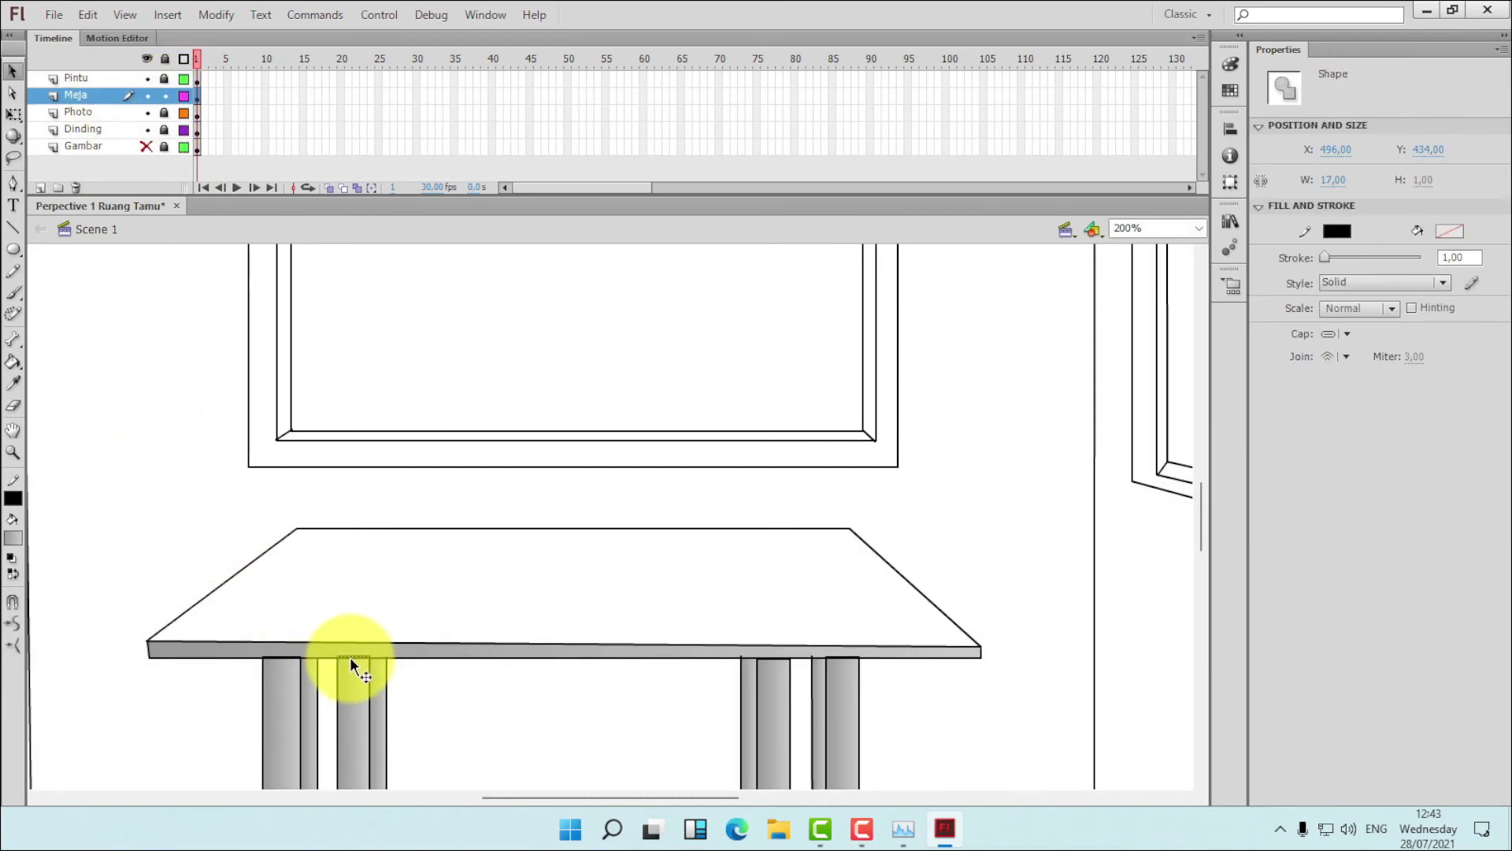
pyautogui.press('Delete')
pyautogui.click(357, 655)
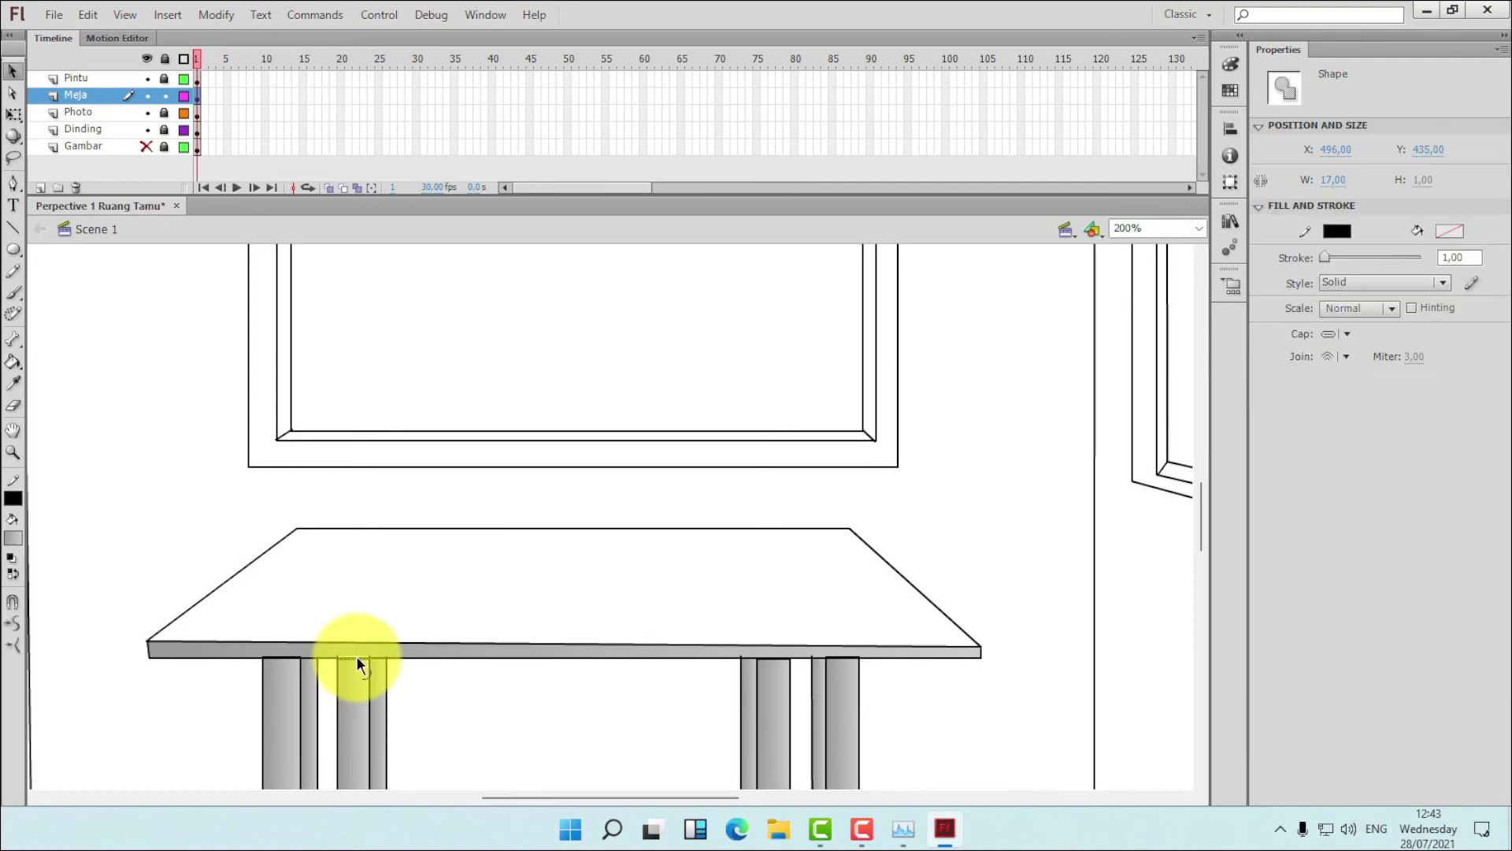
pyautogui.press('Delete')
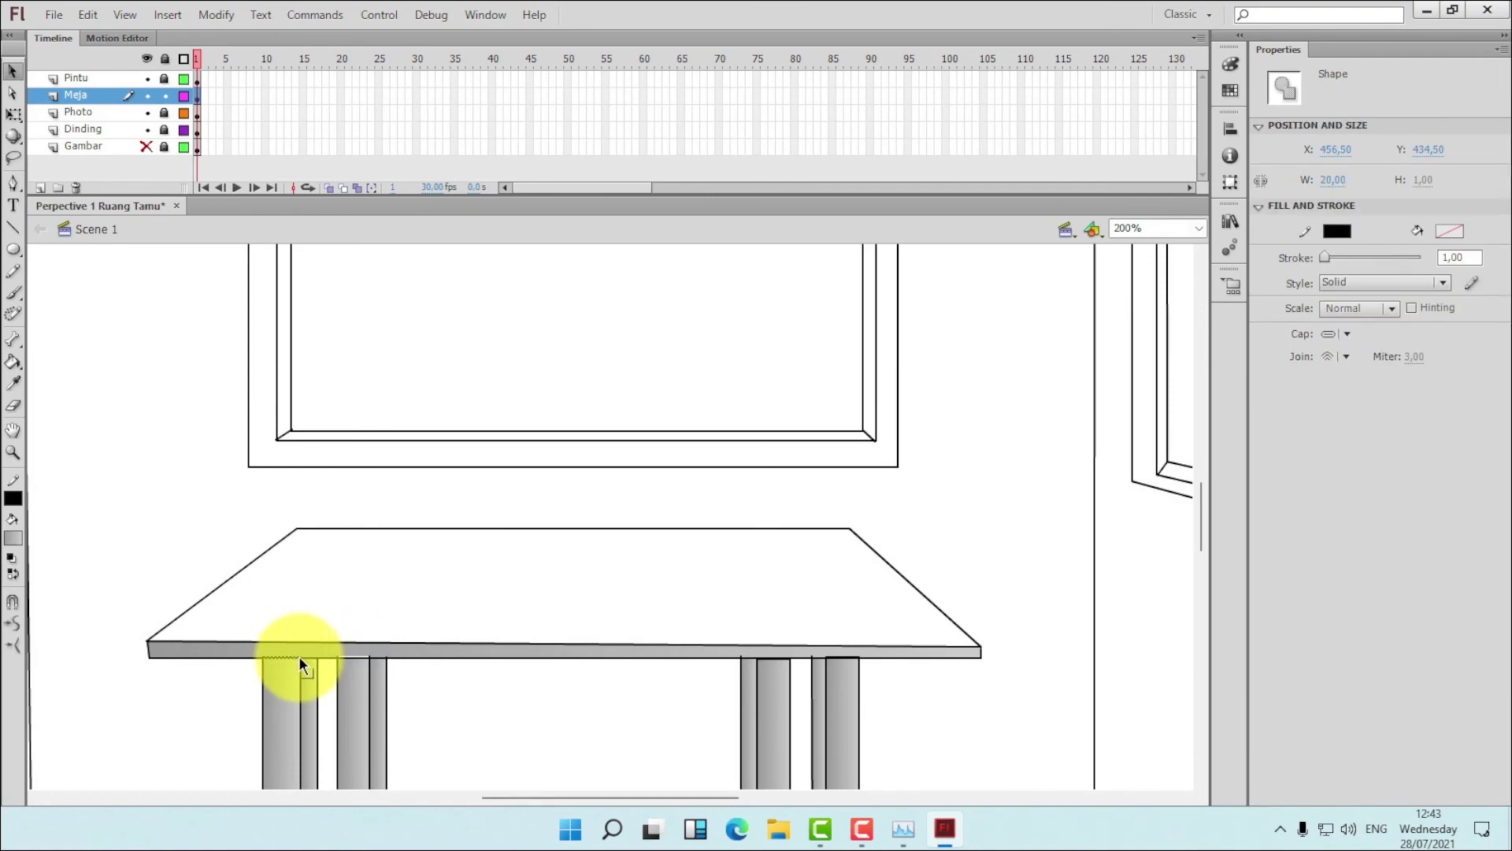
pyautogui.click(371, 655)
pyautogui.press('Delete')
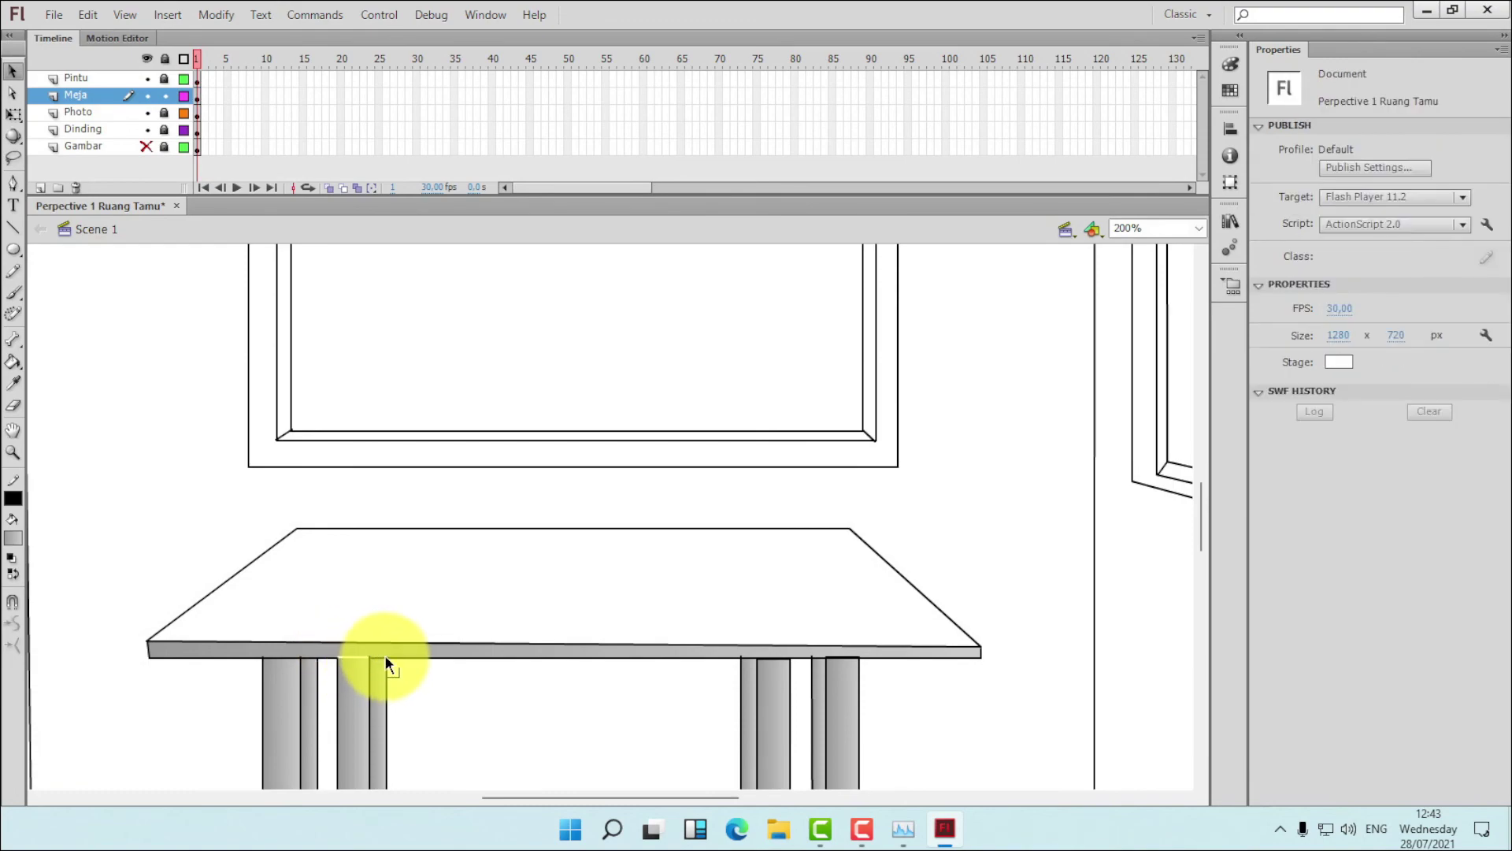
pyautogui.click(375, 658)
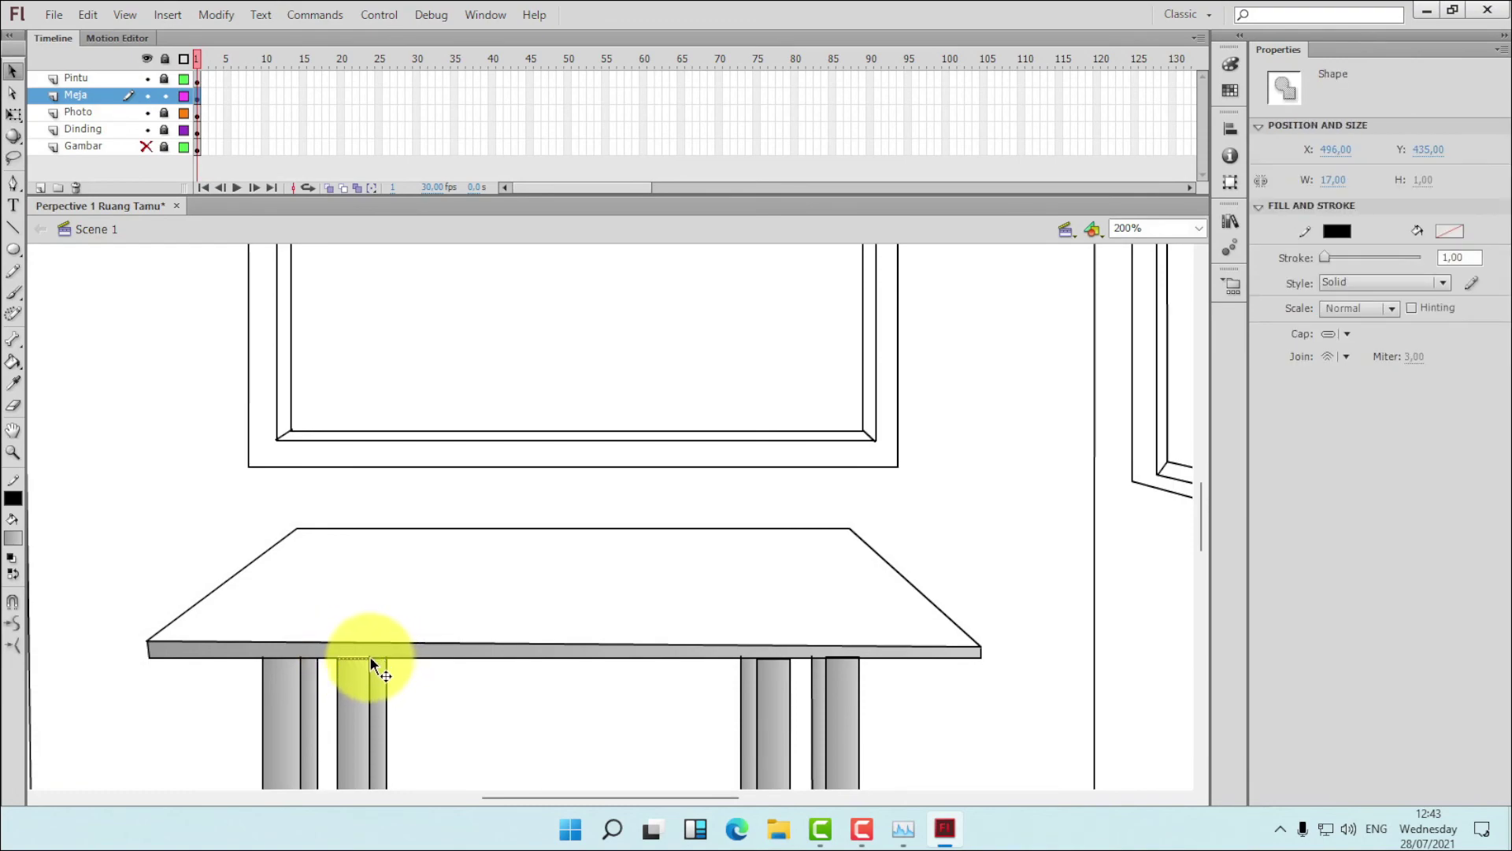
pyautogui.click(368, 655)
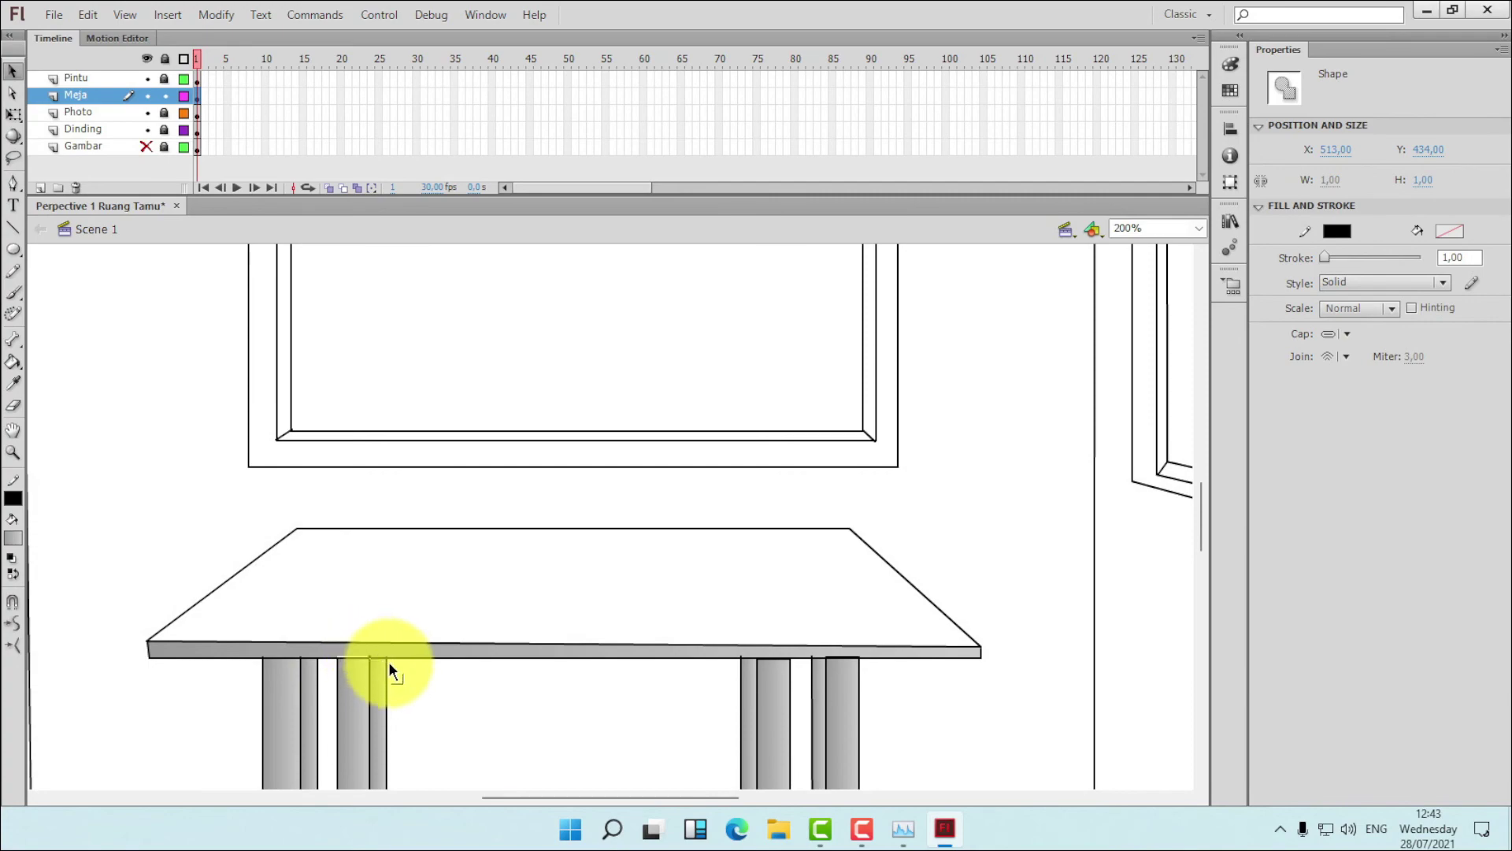
pyautogui.press('Delete')
pyautogui.click(389, 656)
pyautogui.press('Delete')
# - Delete the leftover line fragments where the left front table leg meets the tabletop
pyautogui.click(303, 658)
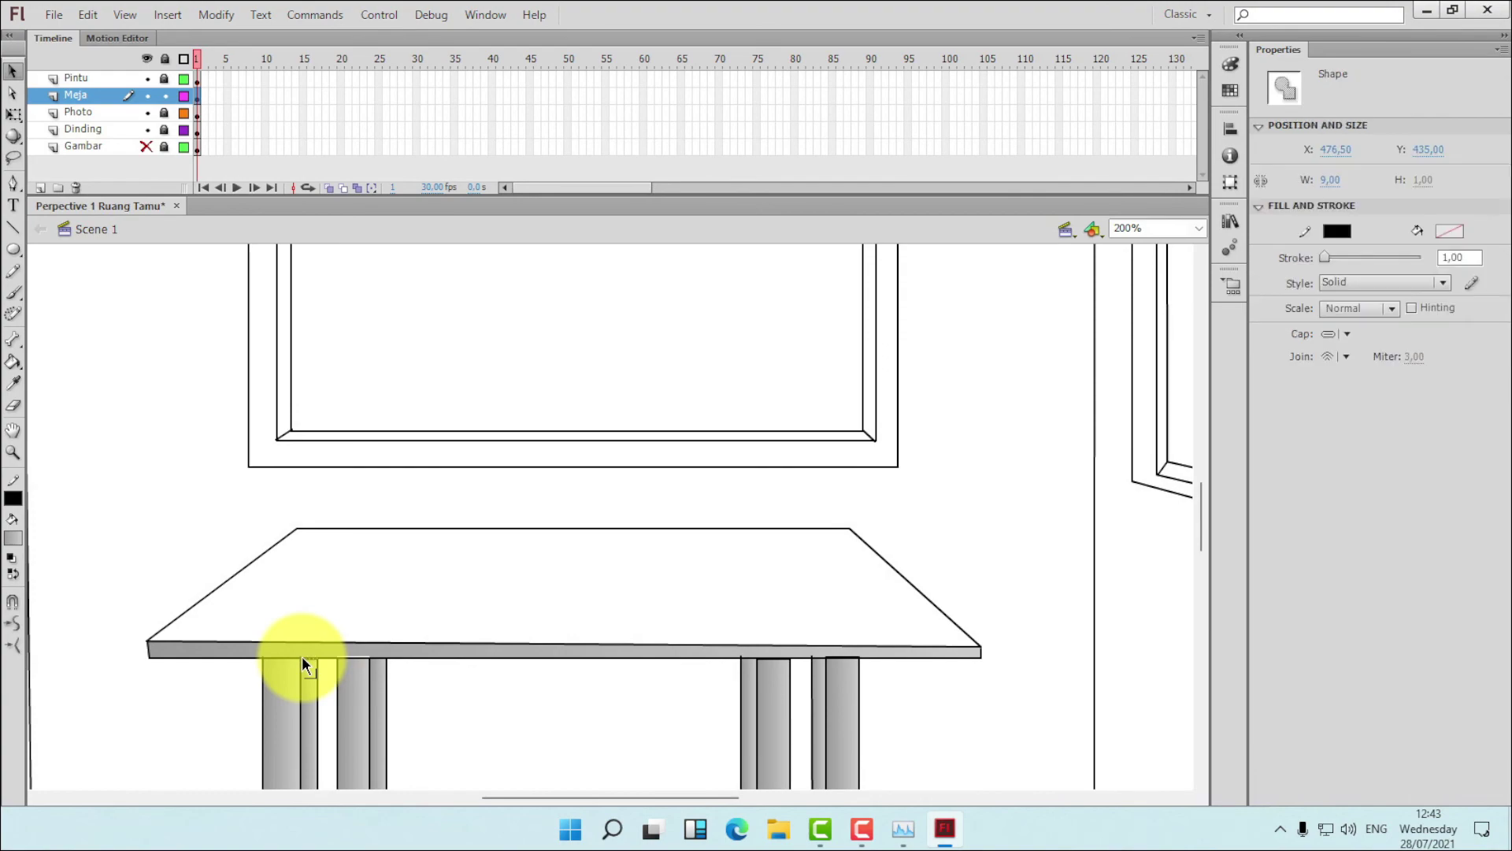
pyautogui.keyDown('shift'); pyautogui.click(305, 658); pyautogui.keyUp('shift')
pyautogui.click(302, 658)
pyautogui.click(298, 666)
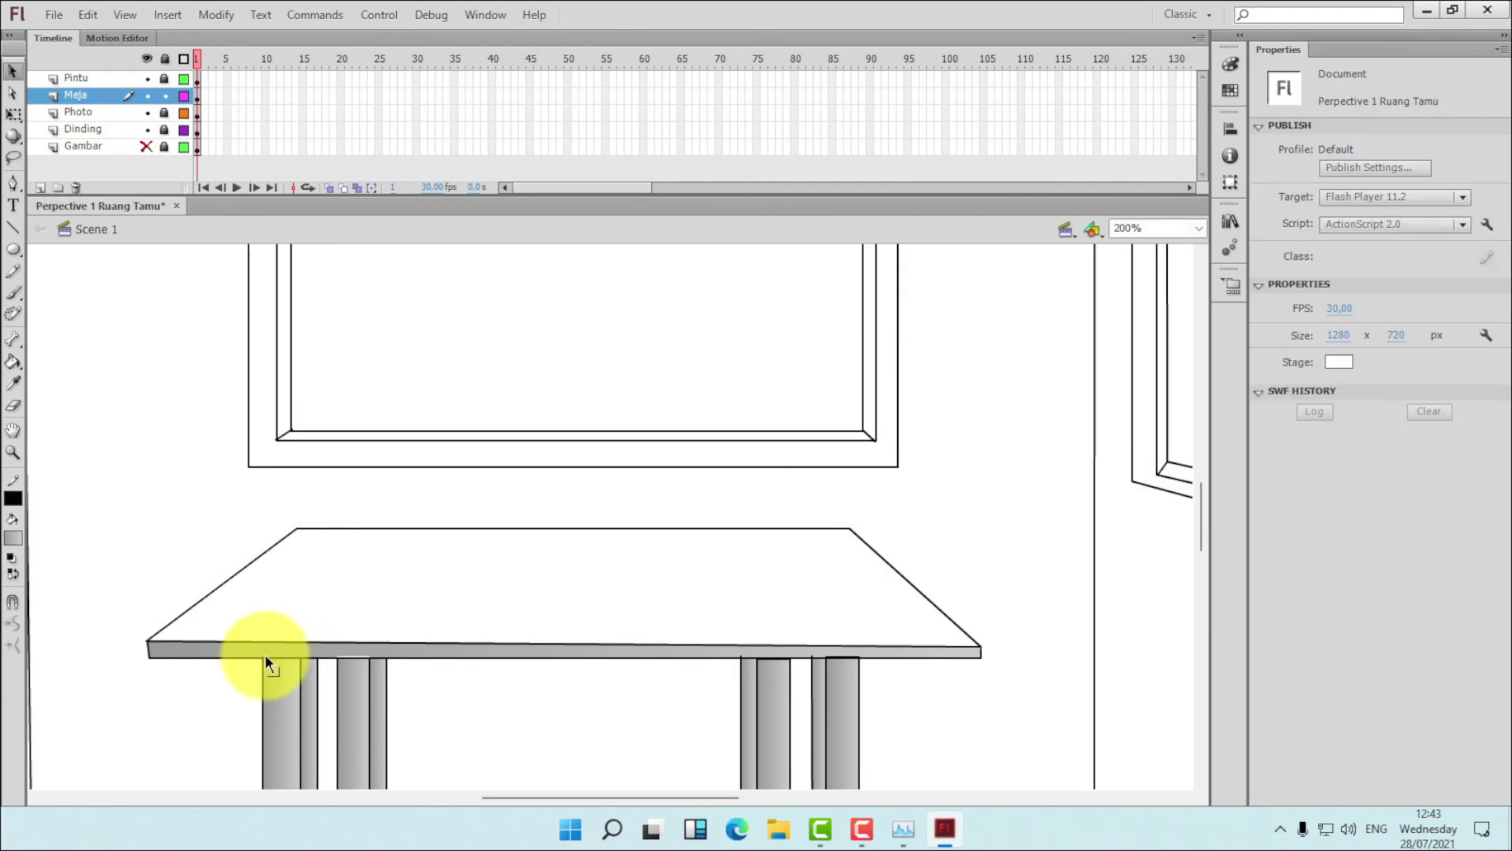
pyautogui.click(264, 657)
pyautogui.press('Delete')
# - Remove the fill of the tabletop's front edge and refill it with the grey gradient after changing the Paint Bucket's gap size option
pyautogui.click(404, 647)
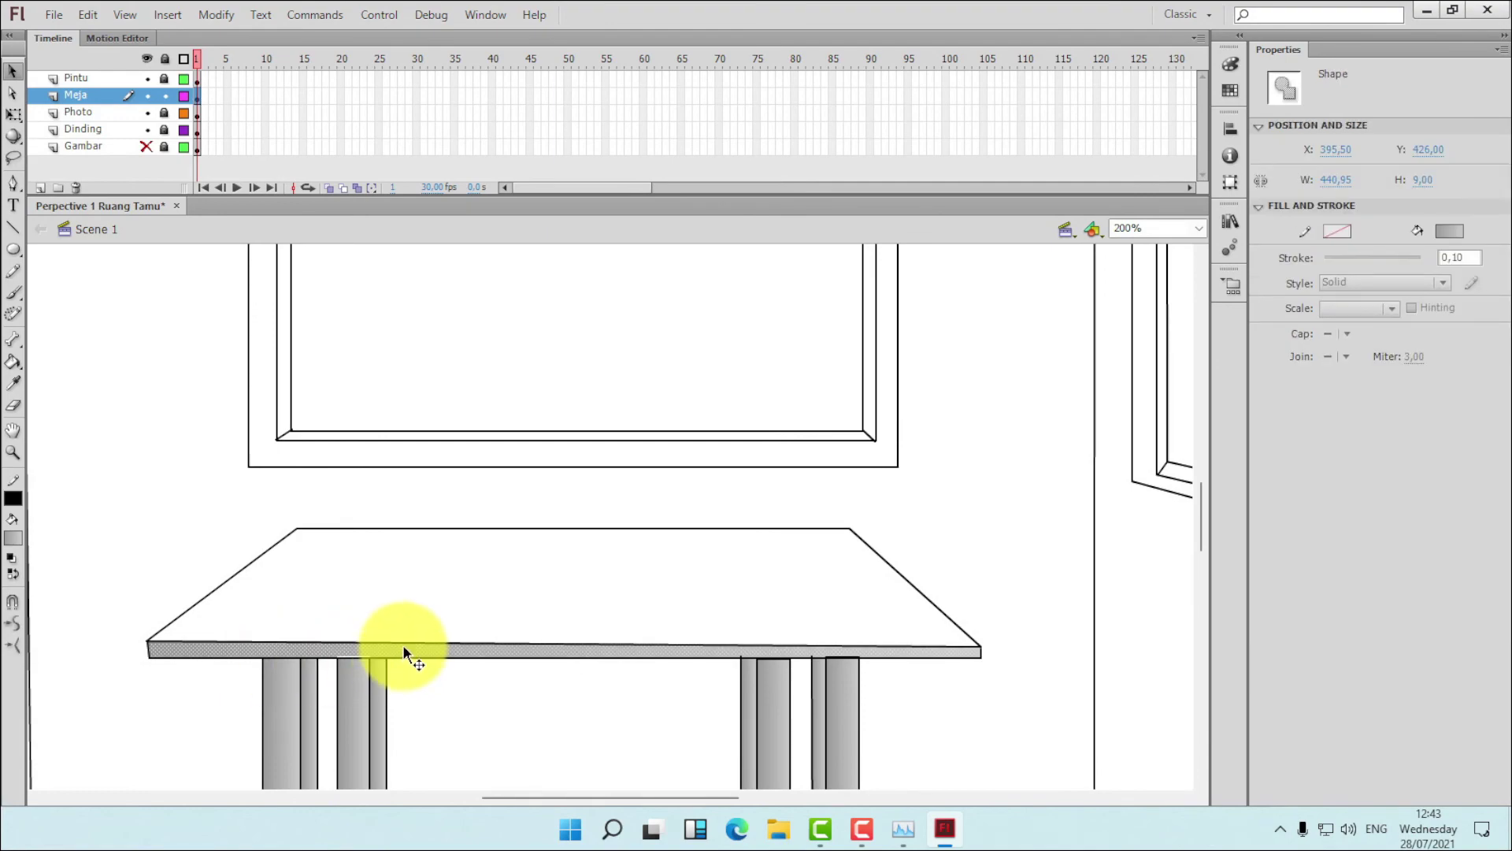
pyautogui.press('Delete')
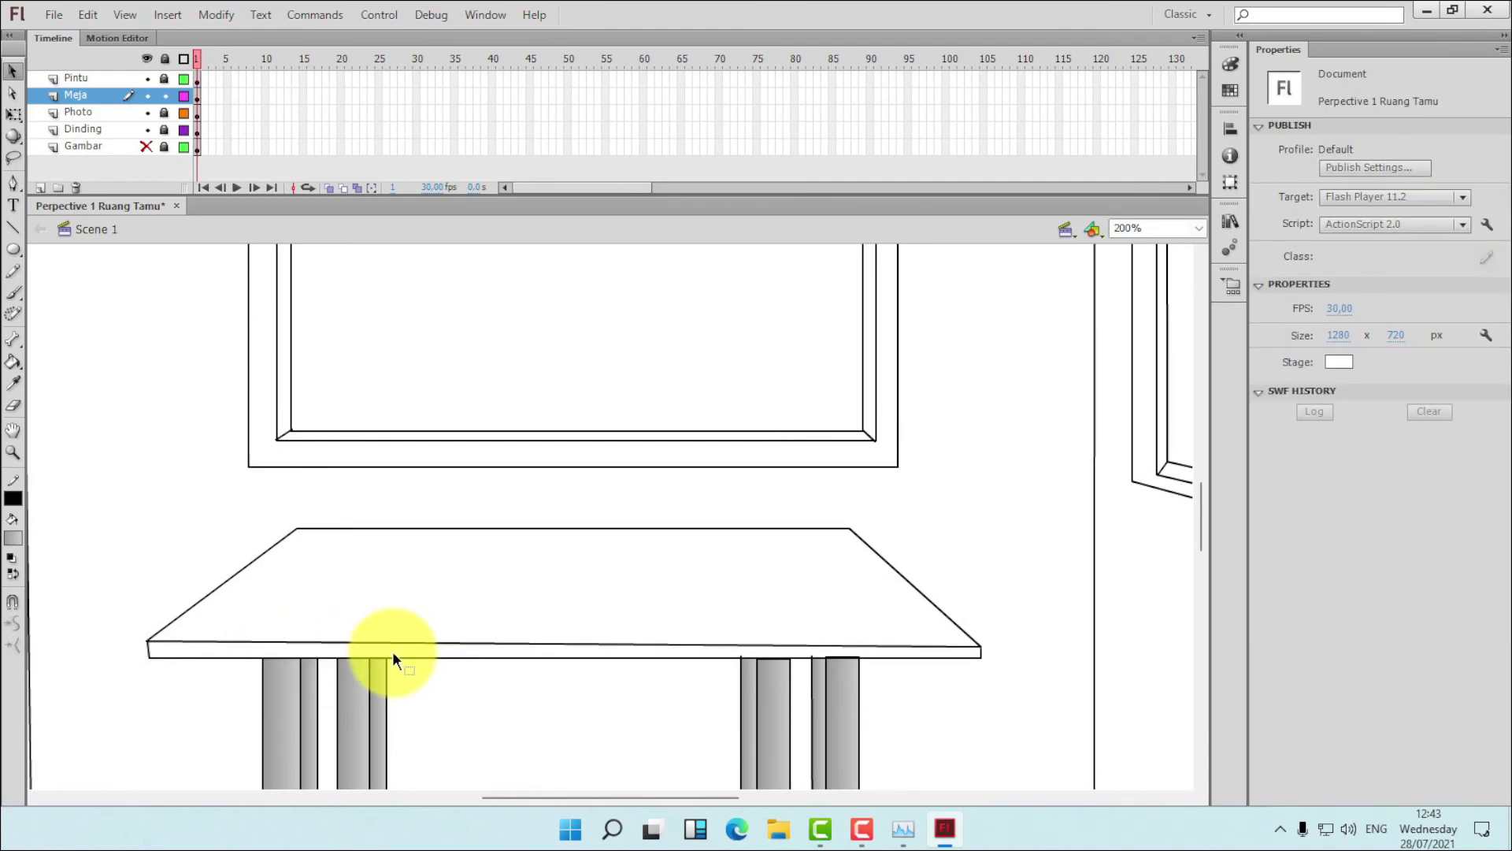
pyautogui.click(13, 361)
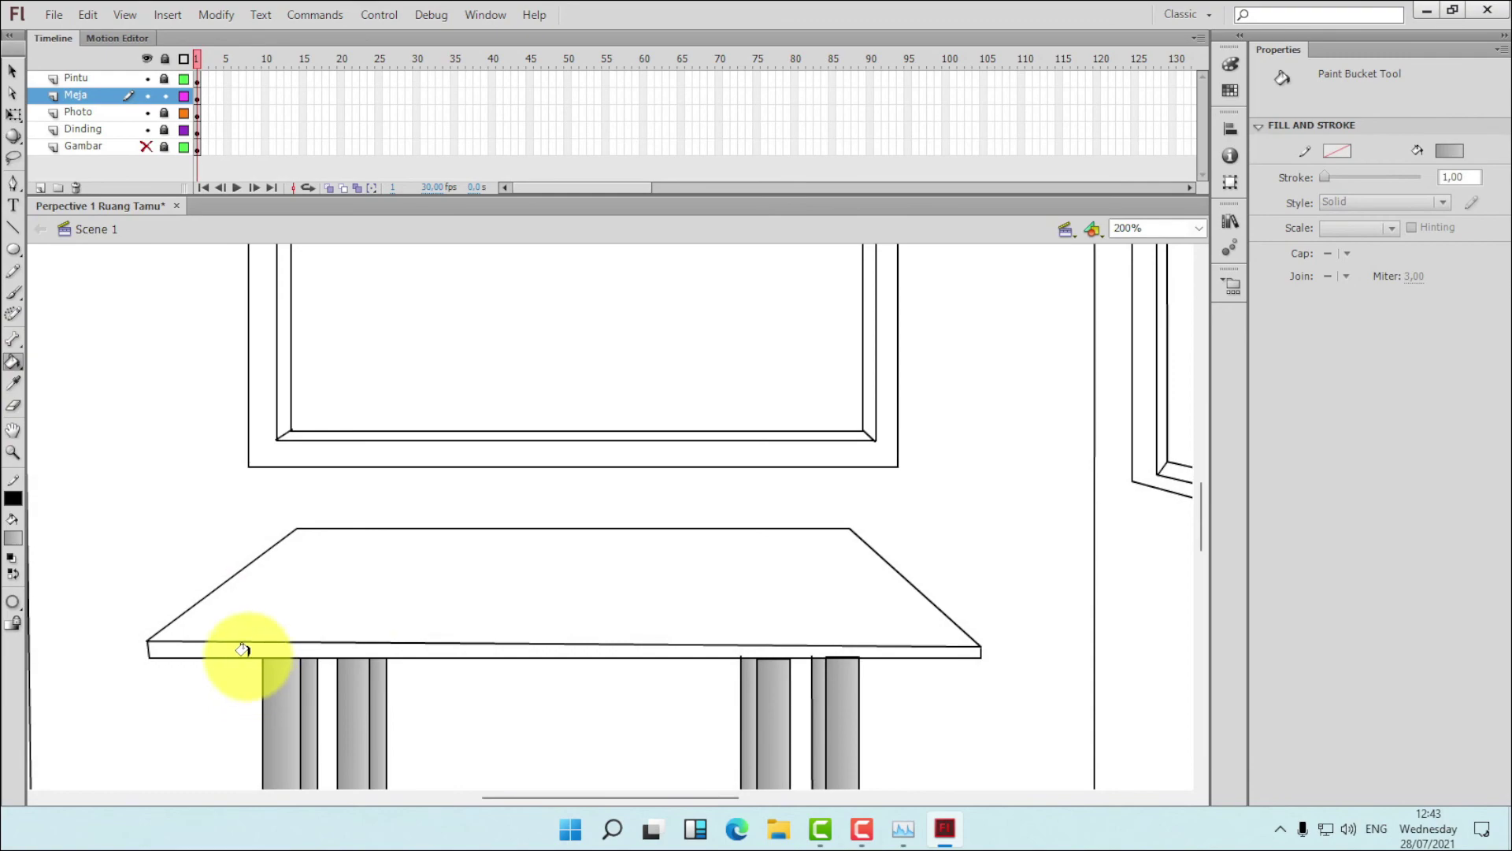
pyautogui.click(1198, 229)
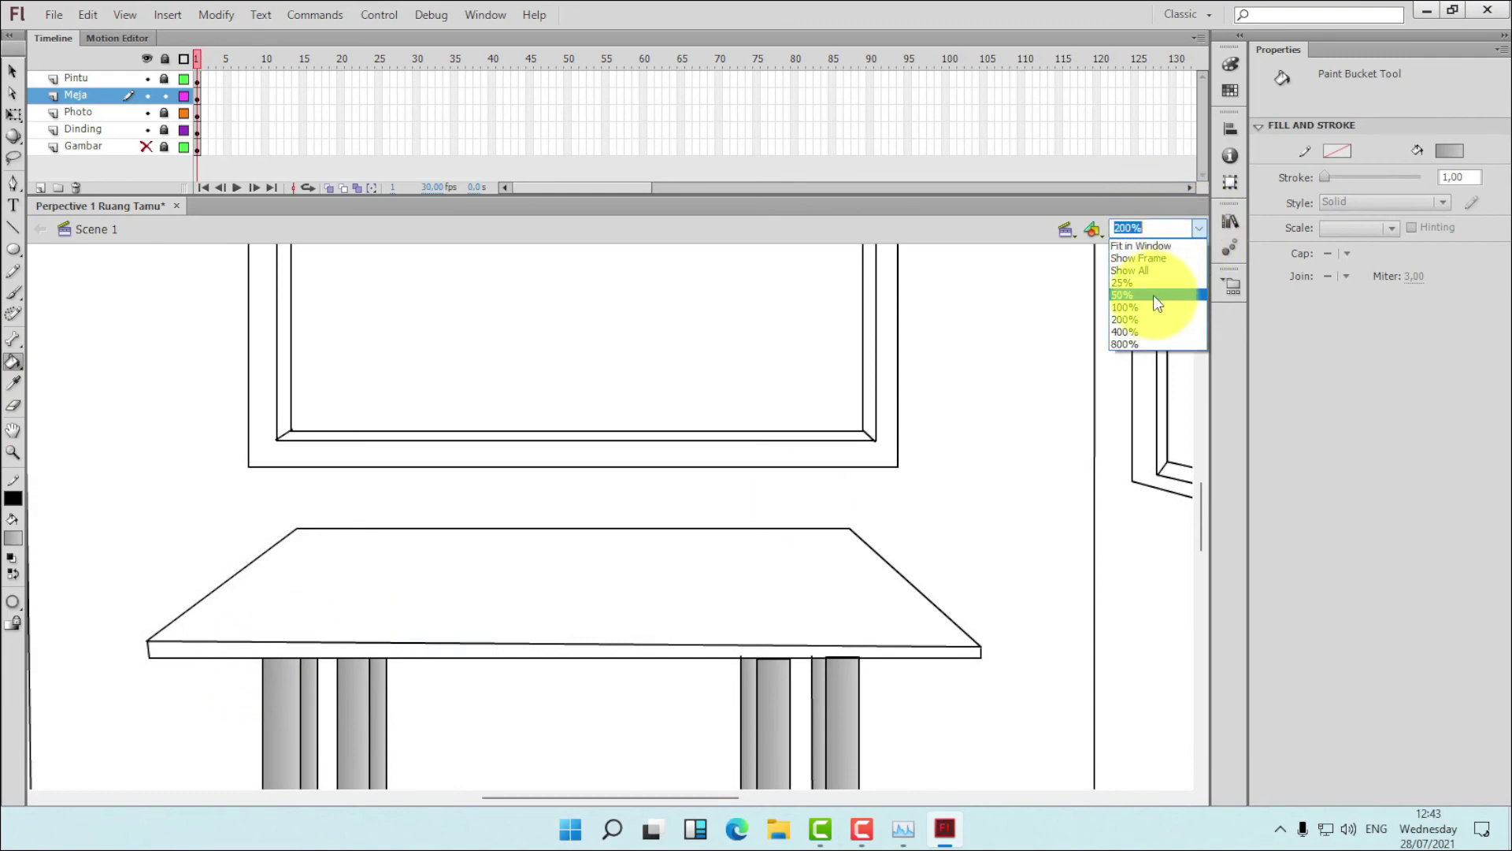
pyautogui.click(1138, 310)
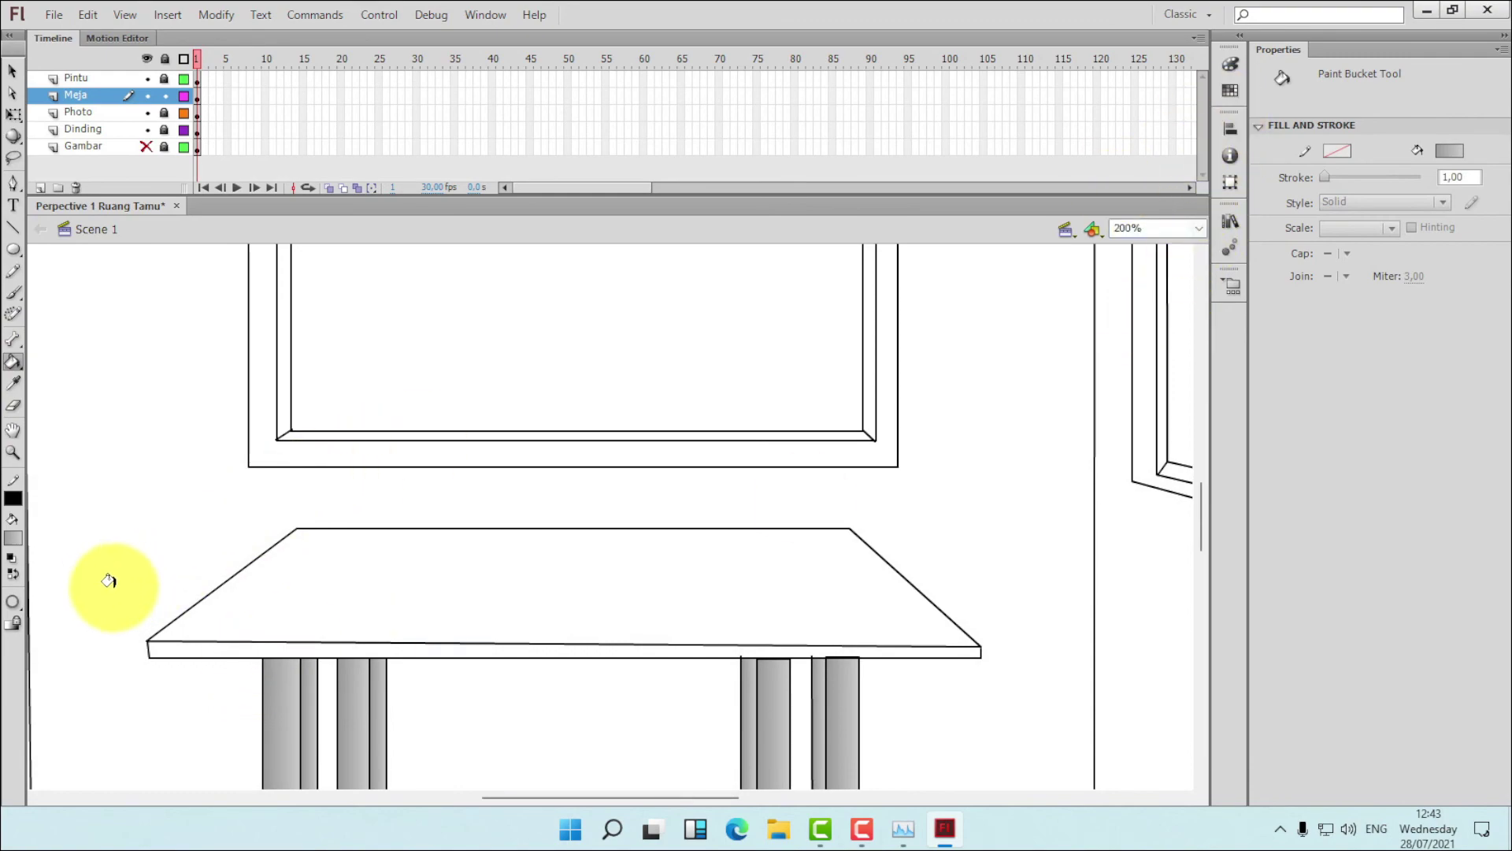
pyautogui.click(16, 605)
pyautogui.click(62, 665)
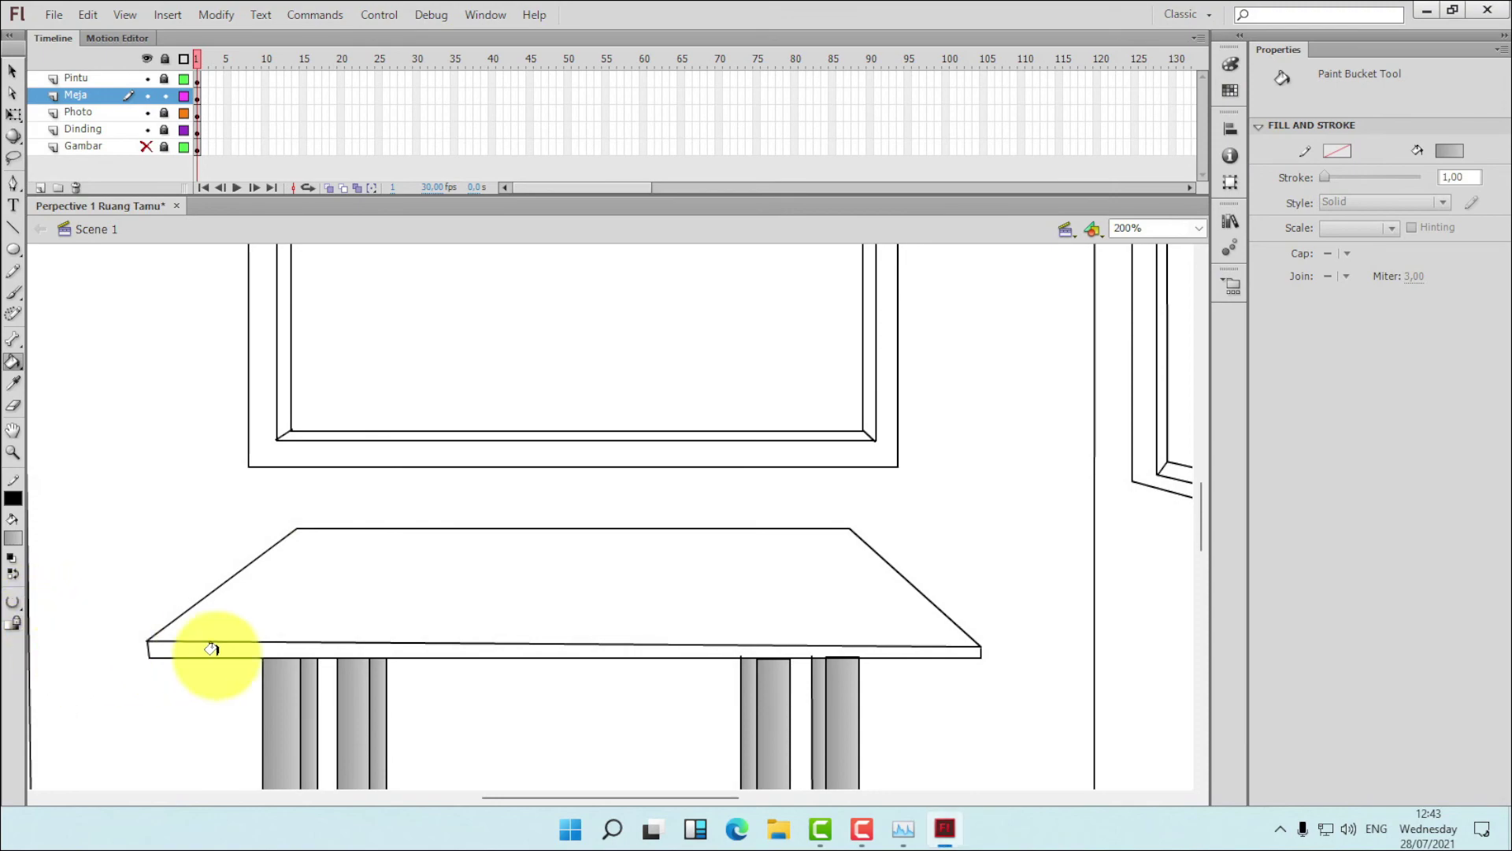
pyautogui.click(222, 648)
# - Delete the stray line segments protruding above the two right table legs at the tabletop's lower edge
pyautogui.click(12, 70)
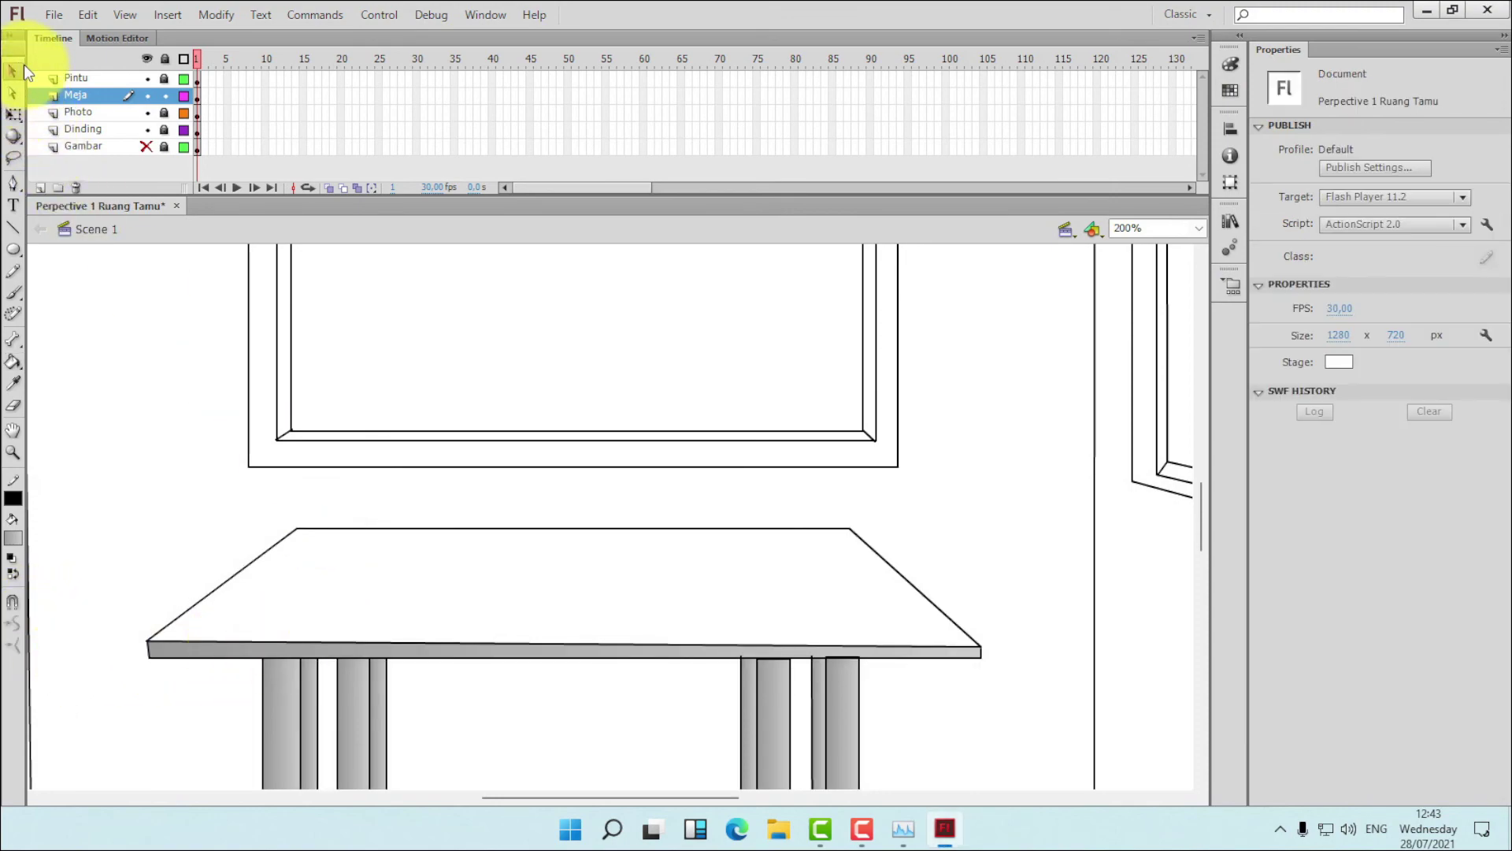
pyautogui.click(740, 655)
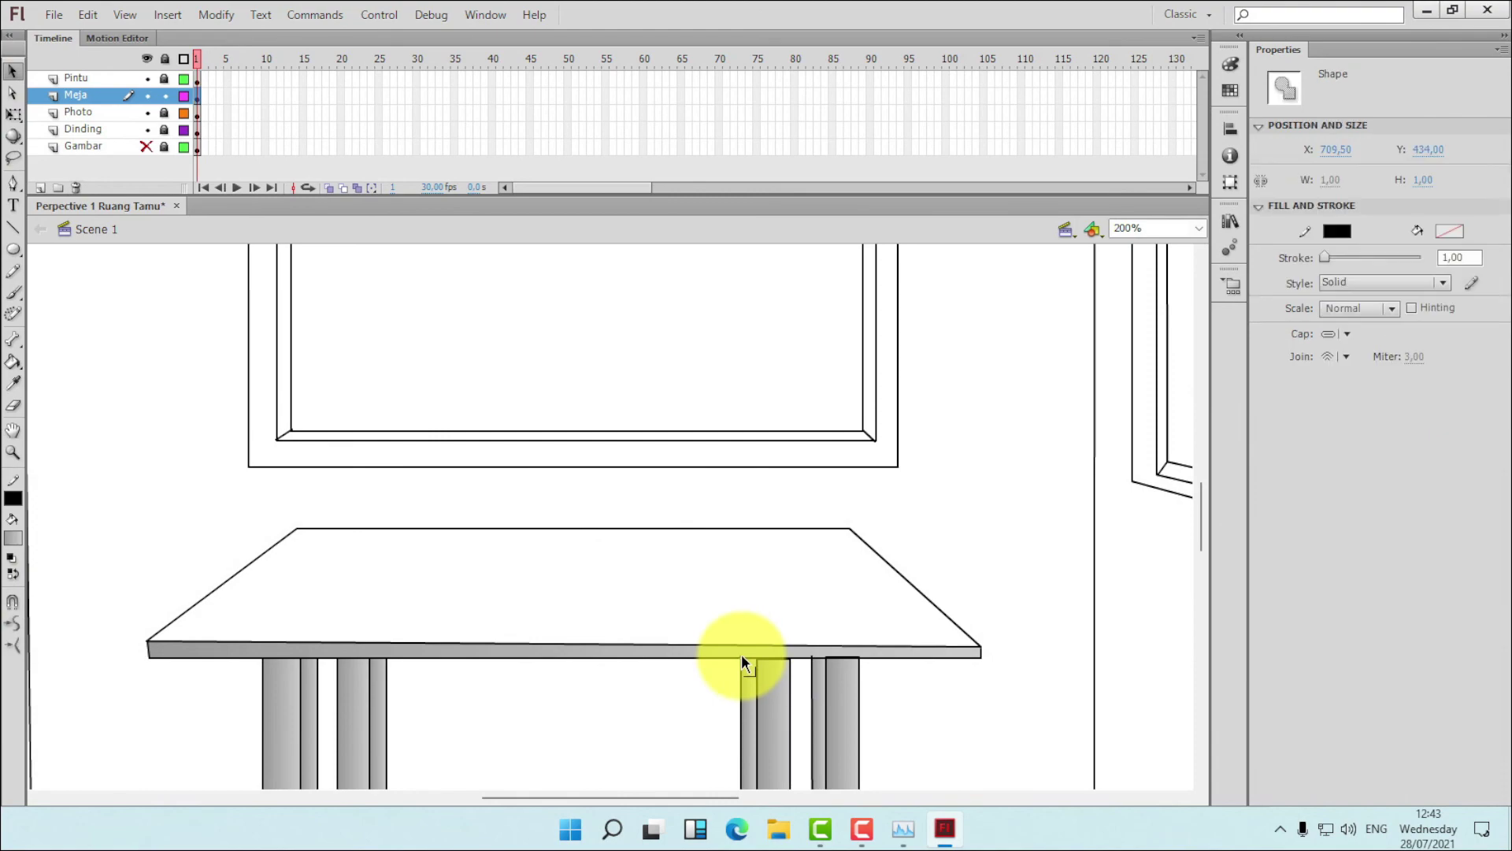
pyautogui.click(770, 674)
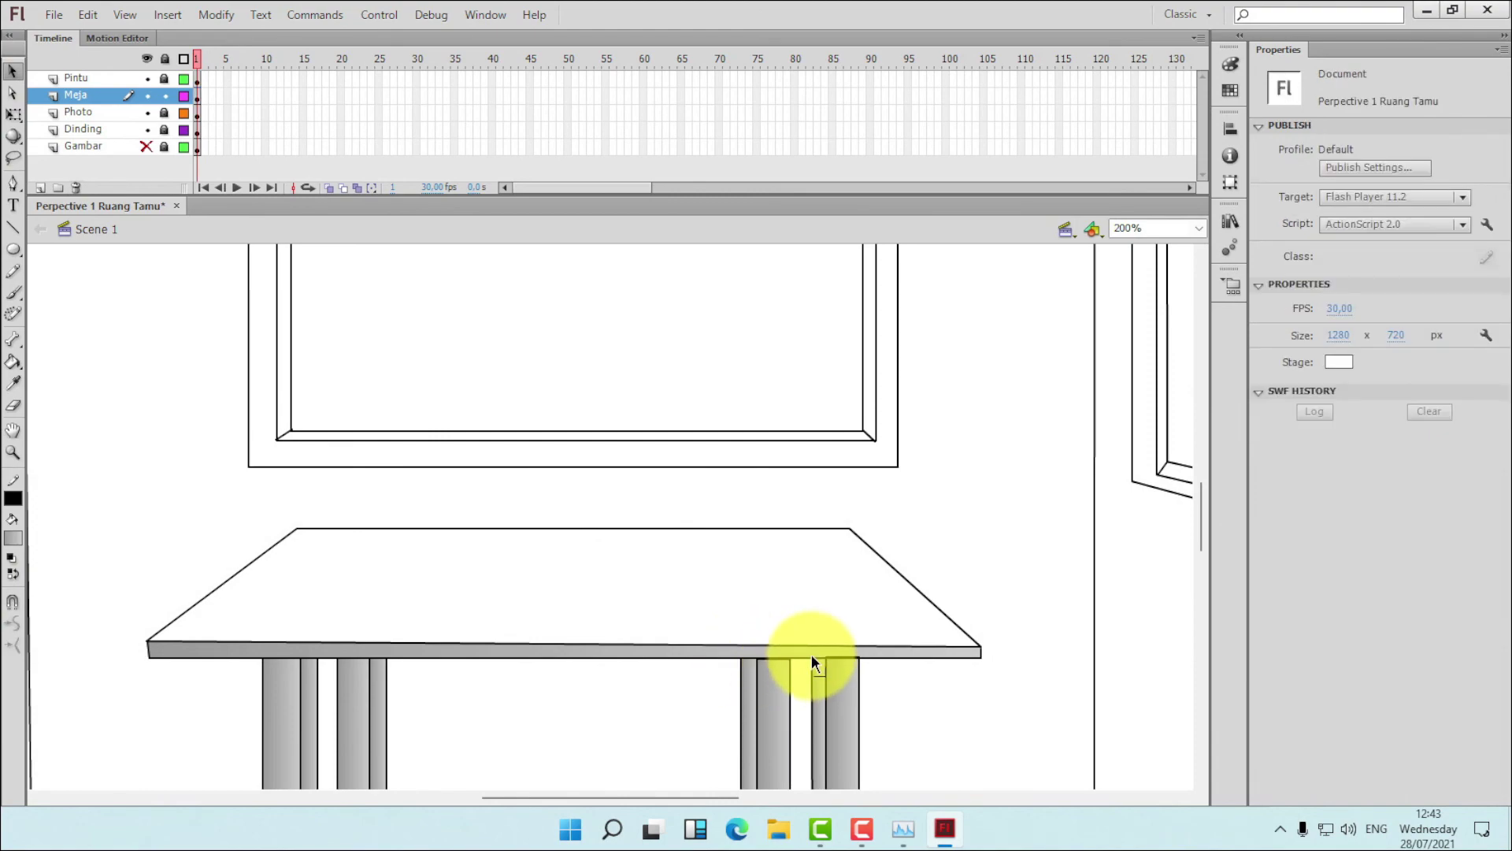
pyautogui.click(815, 662)
pyautogui.click(795, 668)
pyautogui.click(781, 659)
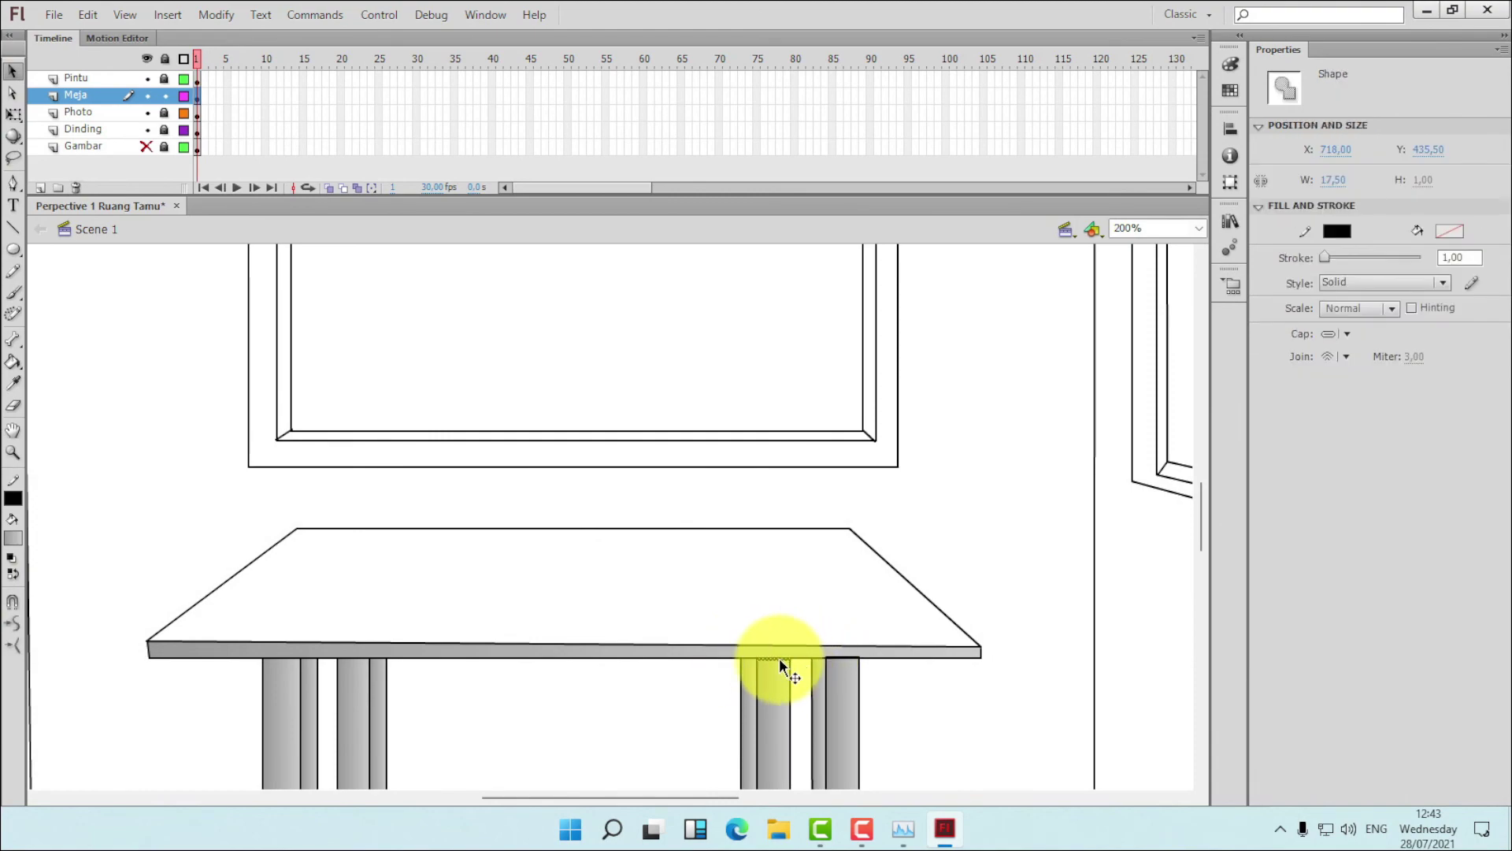
pyautogui.press('Delete')
pyautogui.click(846, 655)
pyautogui.press('Delete')
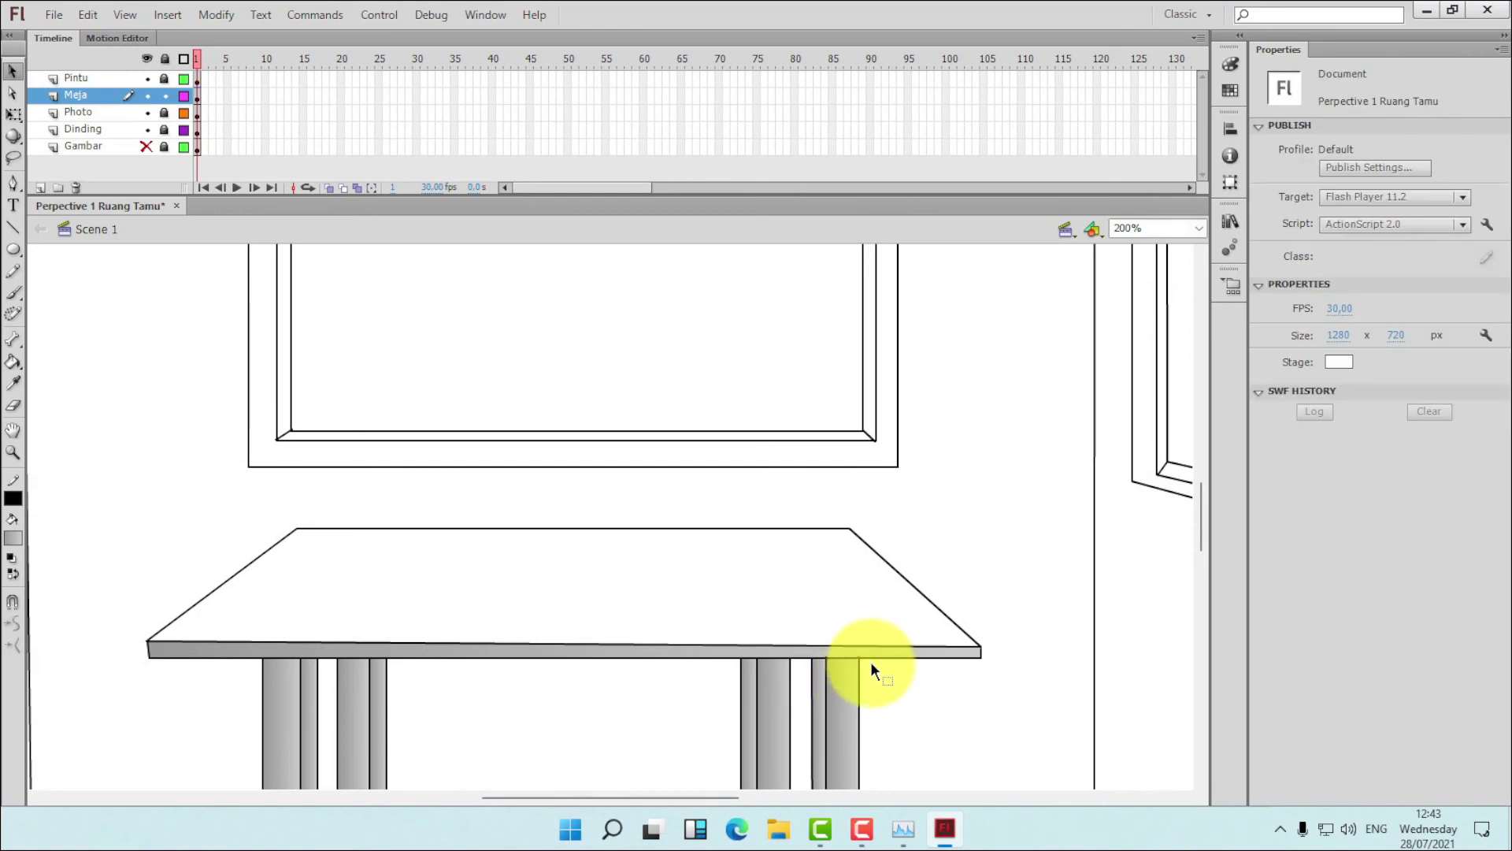
pyautogui.click(860, 658)
pyautogui.press('Delete')
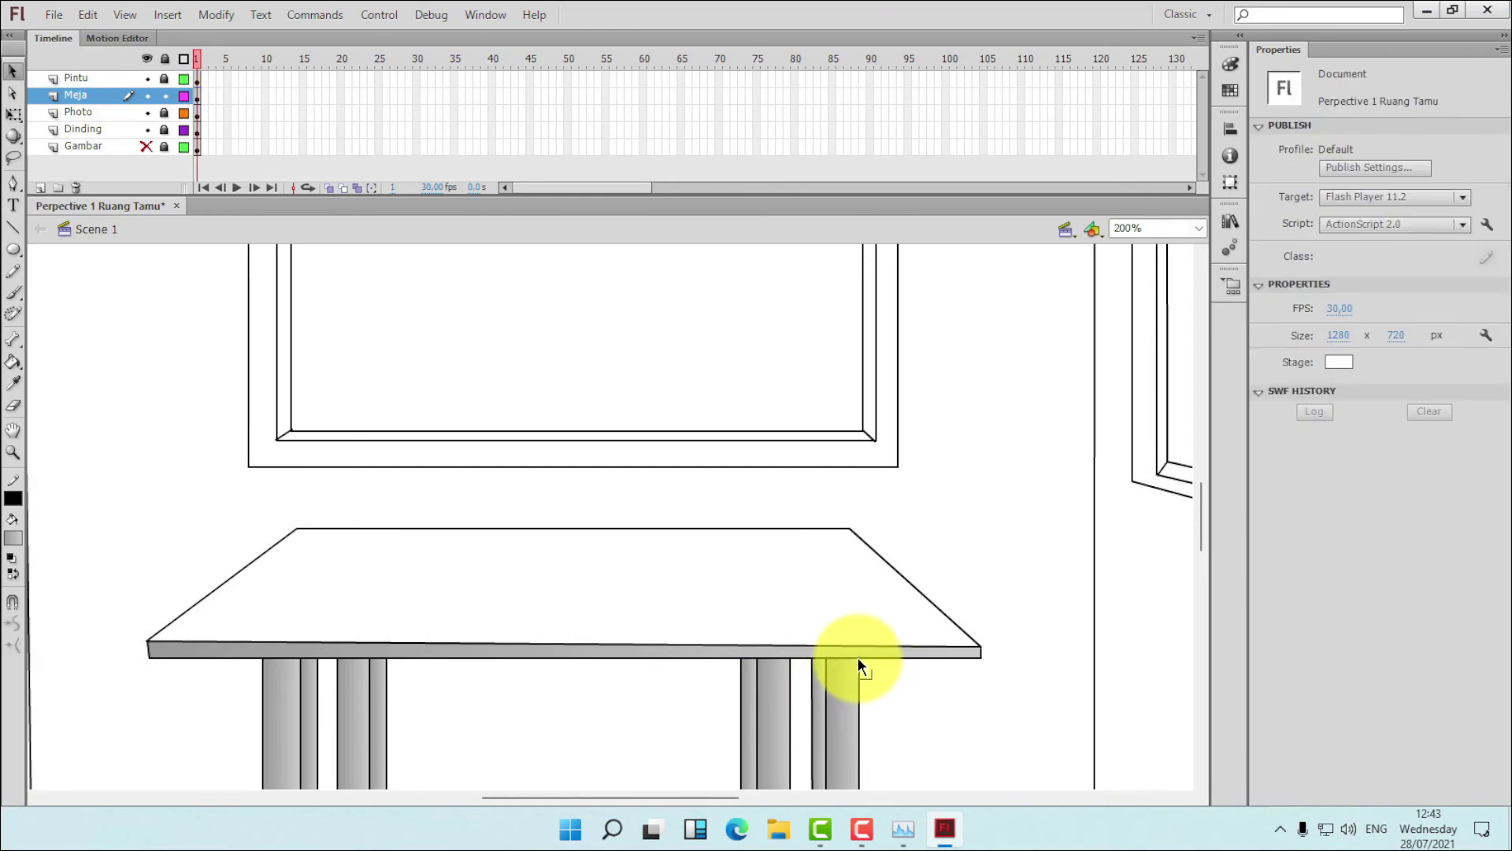
pyautogui.click(860, 658)
pyautogui.press('Delete')
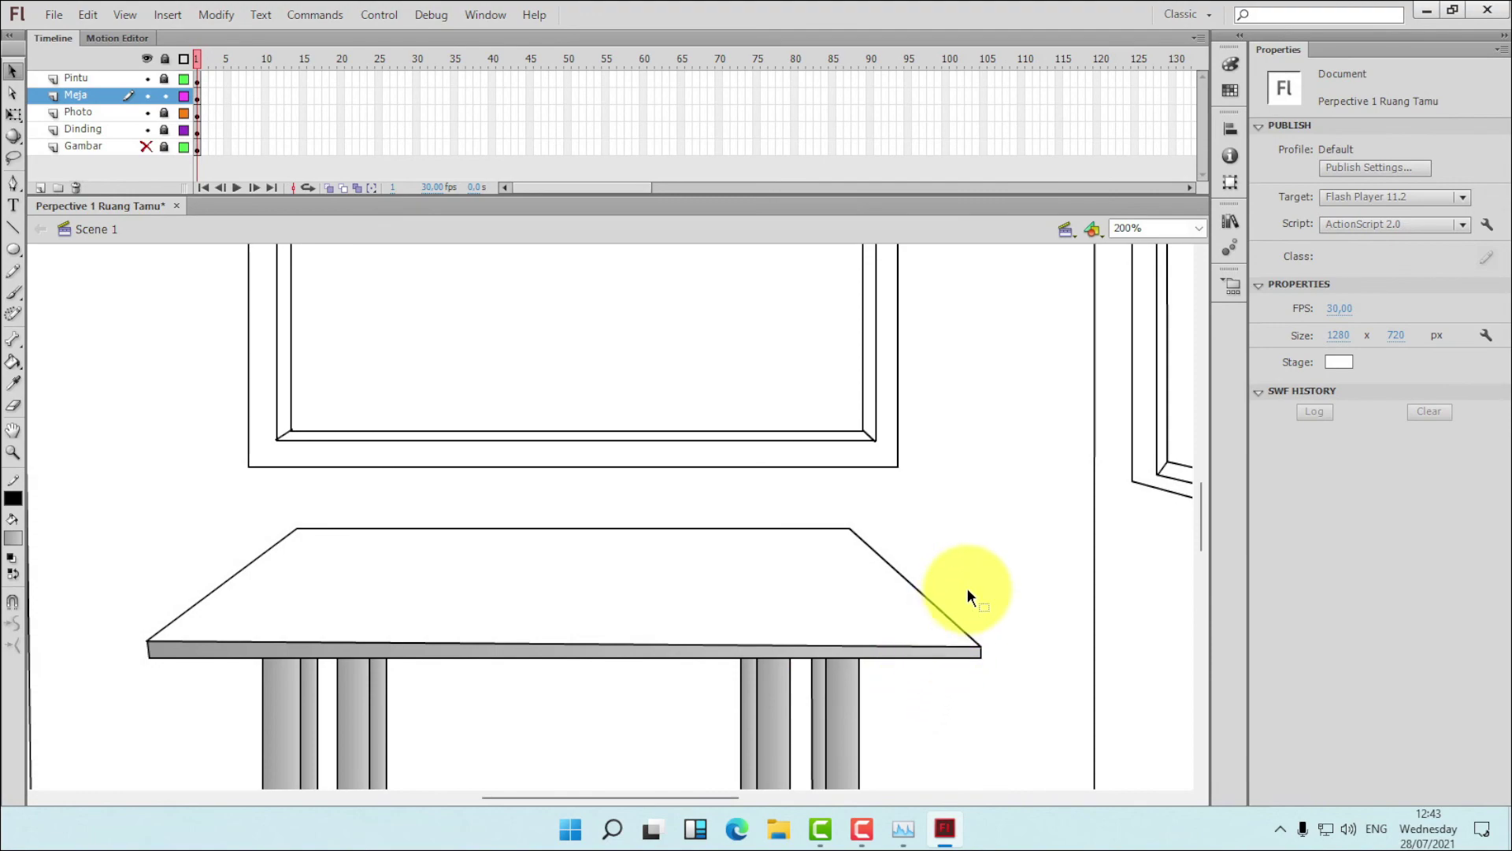
# - Fit the whole stage in the window and save the perspective room drawing
pyautogui.scroll(3, 901, 530)
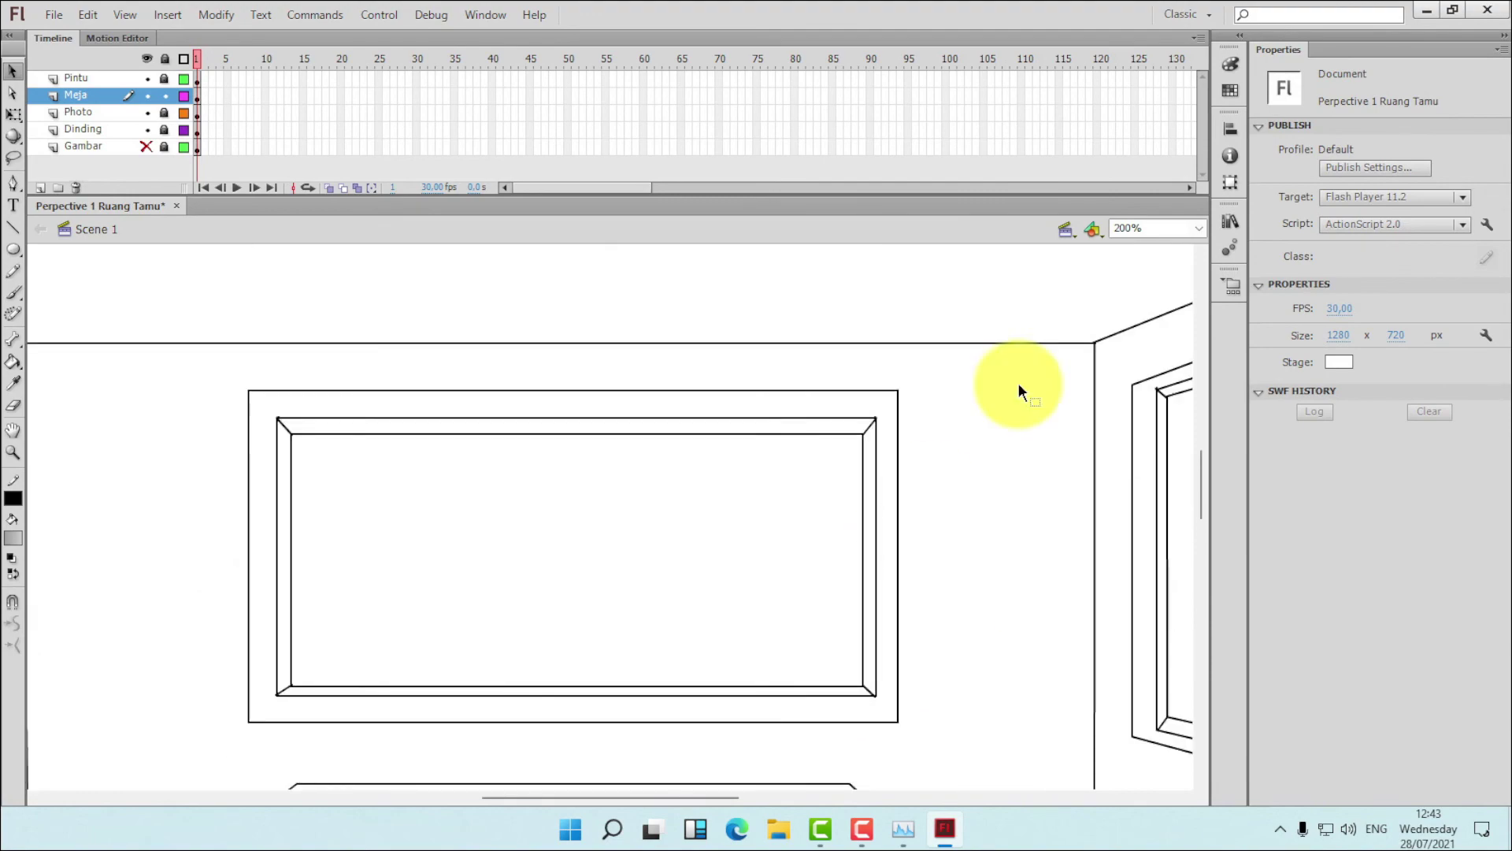
pyautogui.click(1198, 228)
pyautogui.click(1155, 244)
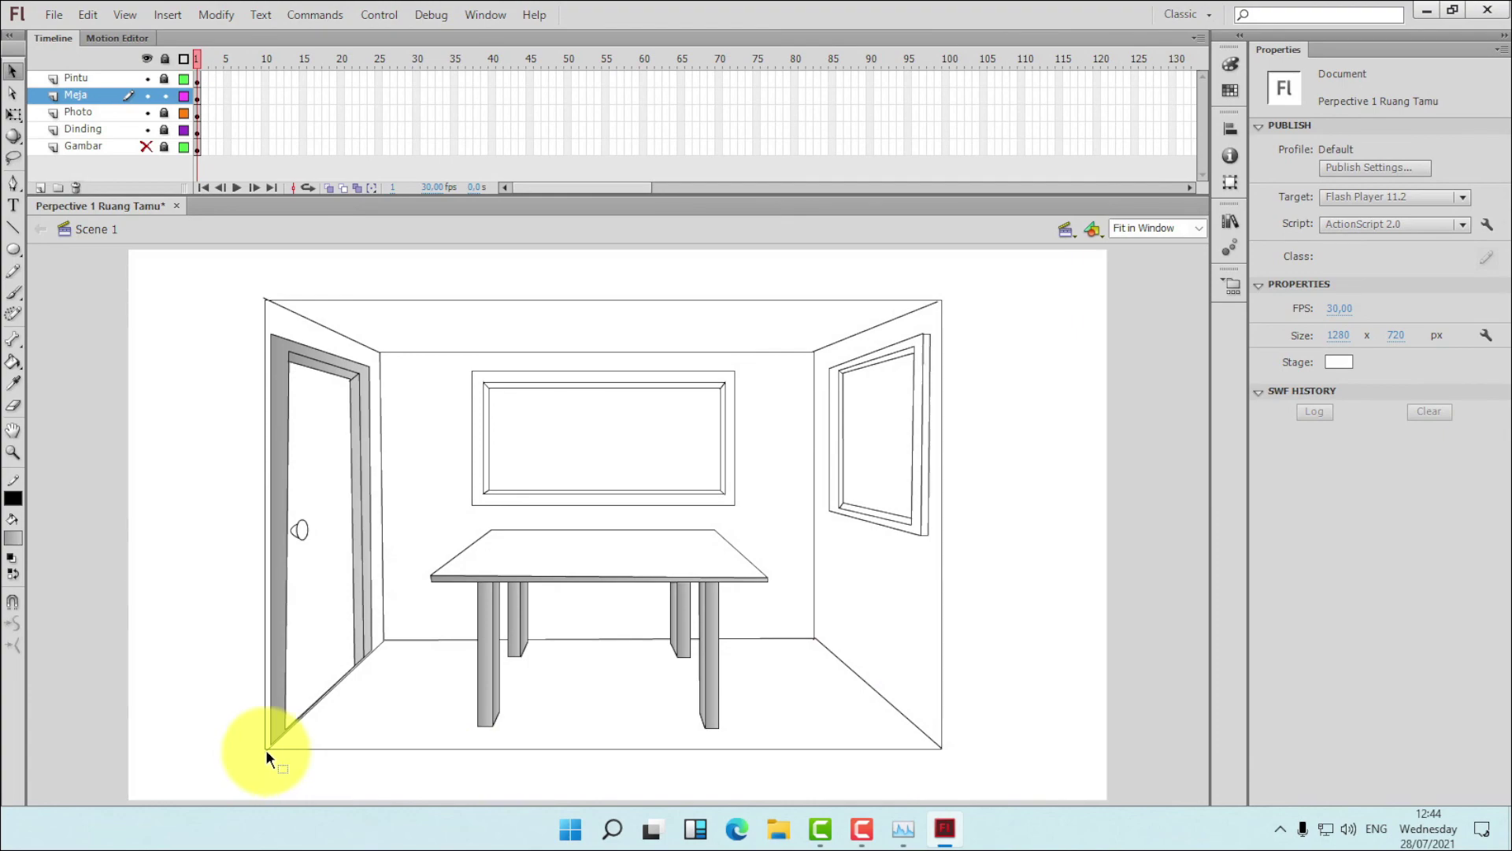
pyautogui.click(54, 16)
pyautogui.click(82, 170)
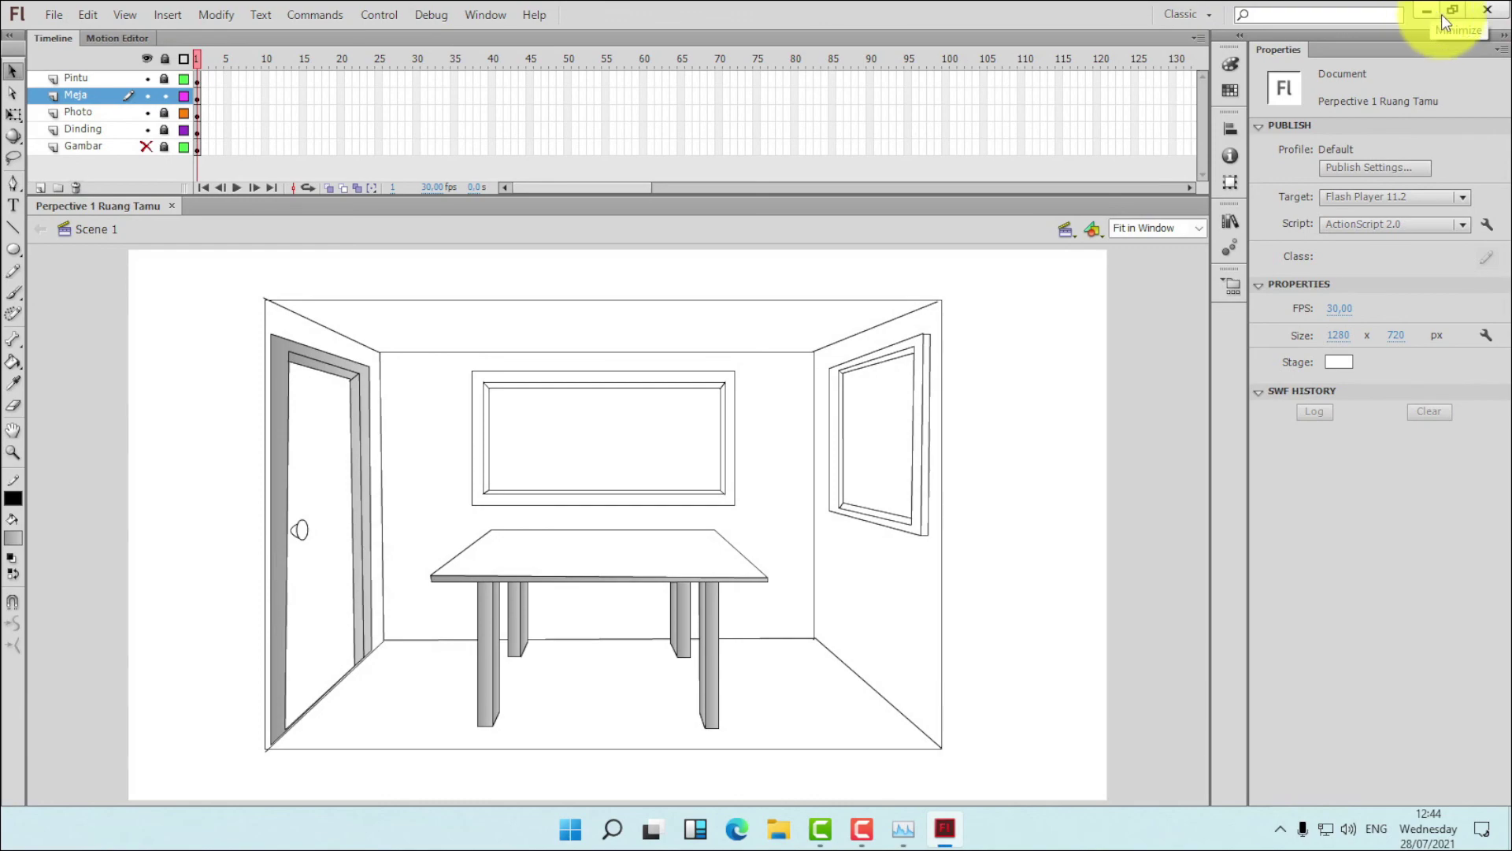
# - Show the Gambar layer to compare the original sketch with the traced drawing, and hide it again
pyautogui.click(147, 146)
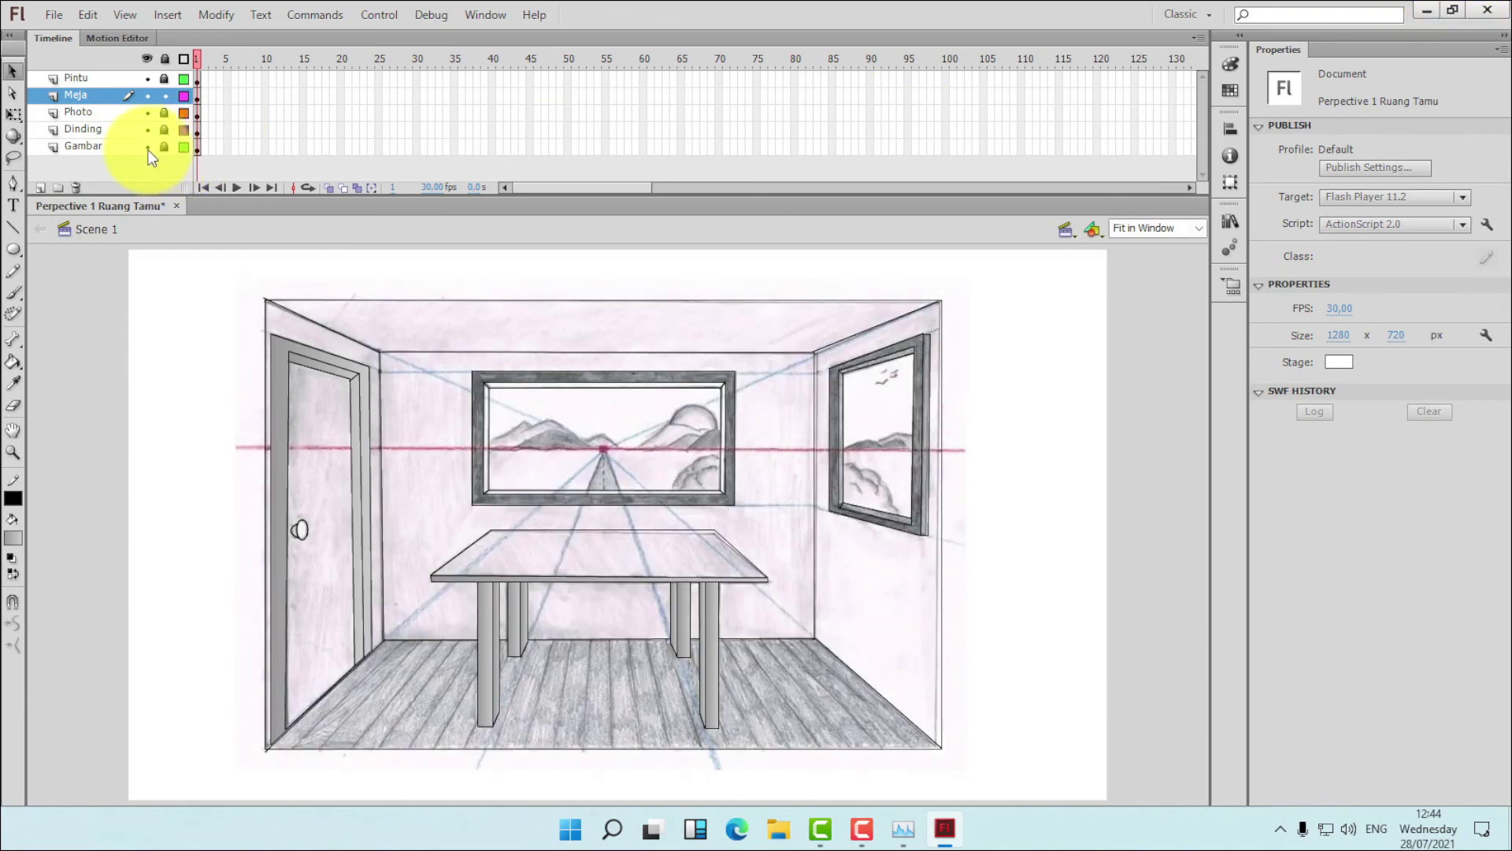
pyautogui.click(146, 148)
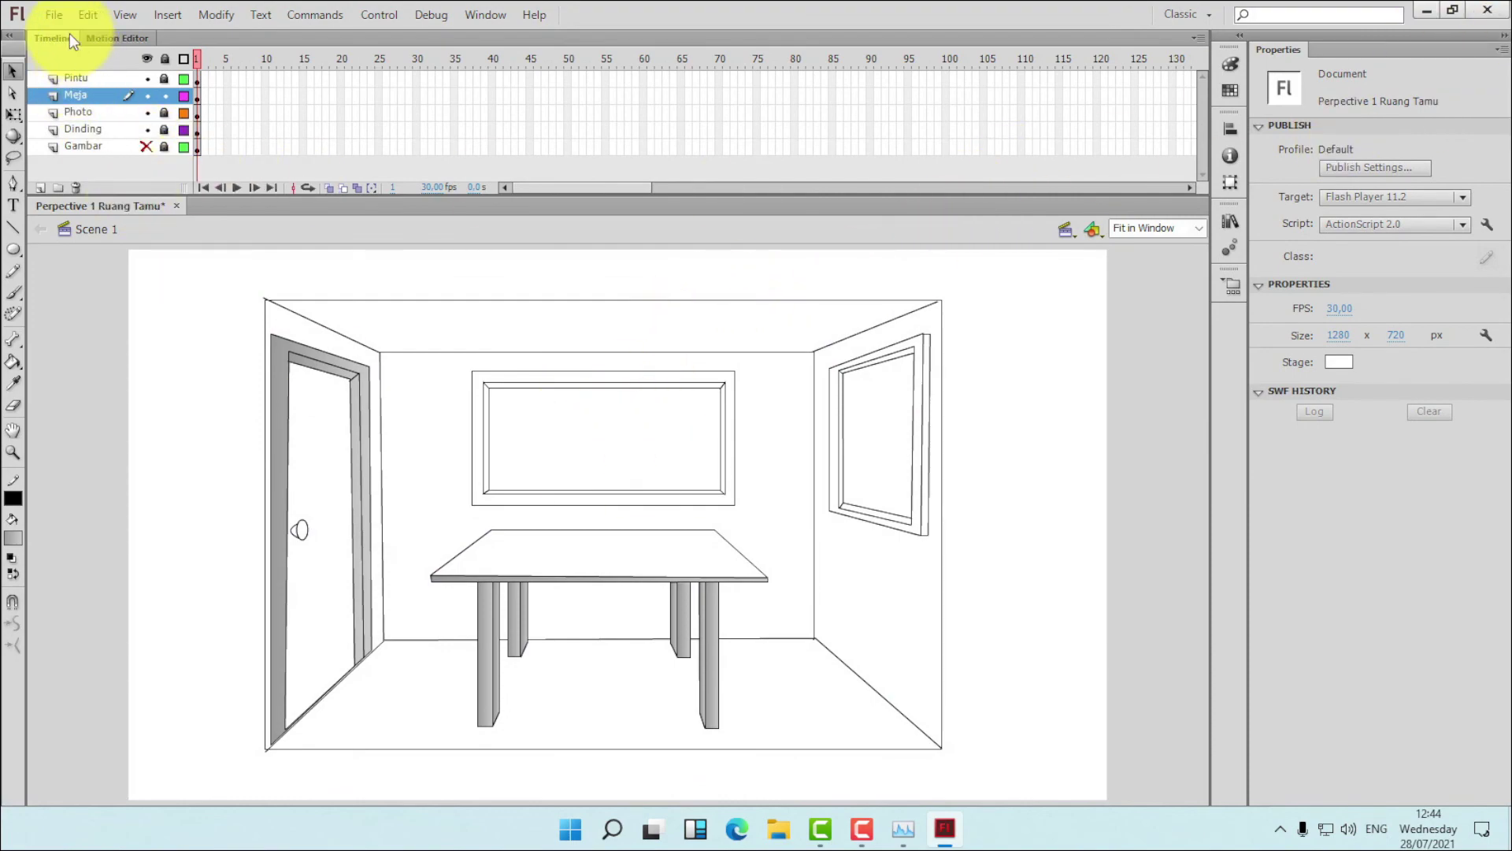
# - Save the document with the Gambar layer hidden and close Flash
pyautogui.click(55, 15)
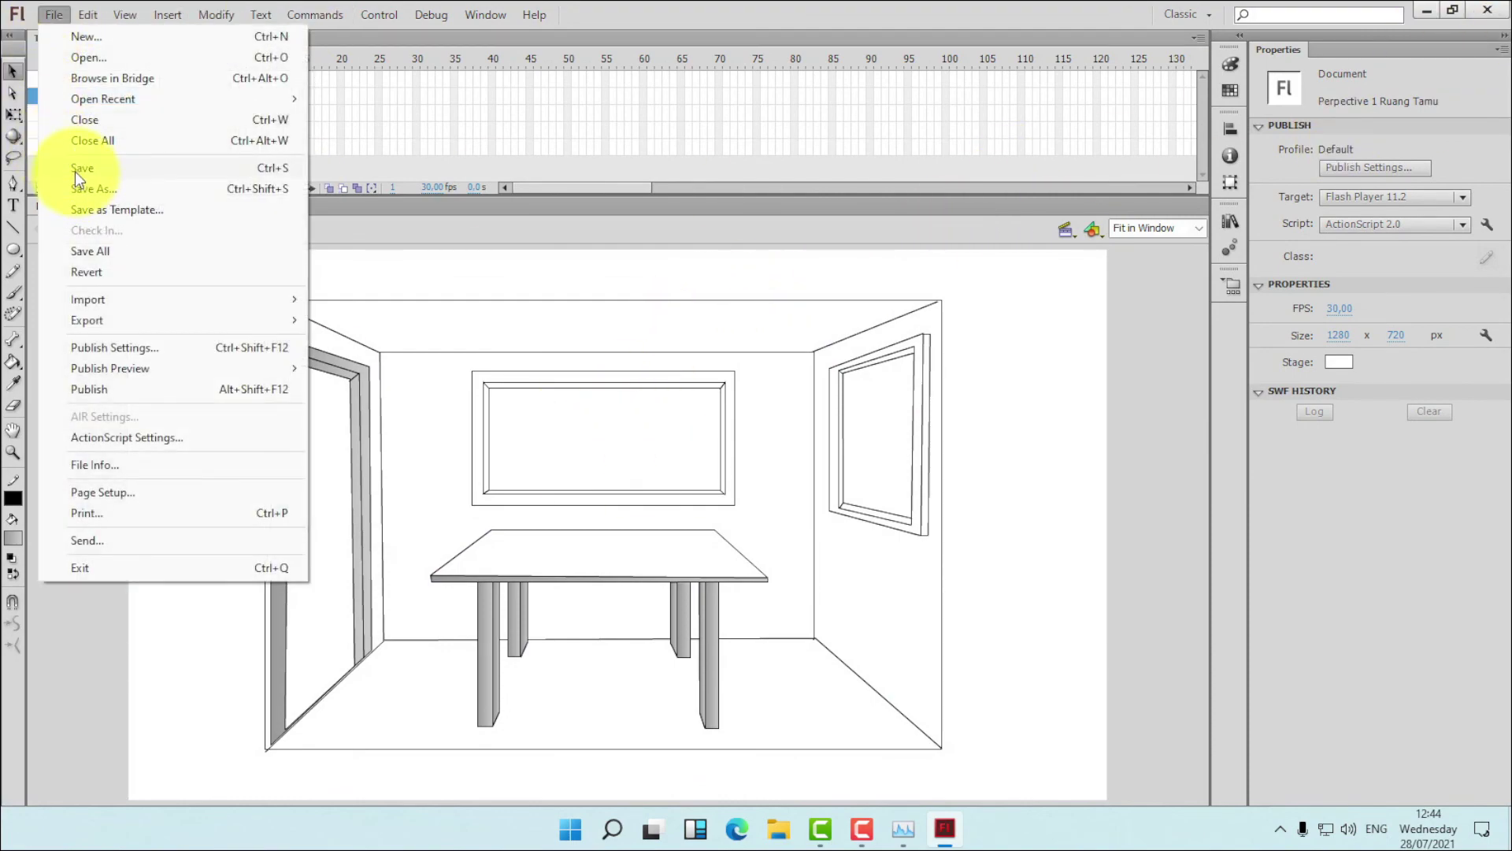
pyautogui.click(74, 171)
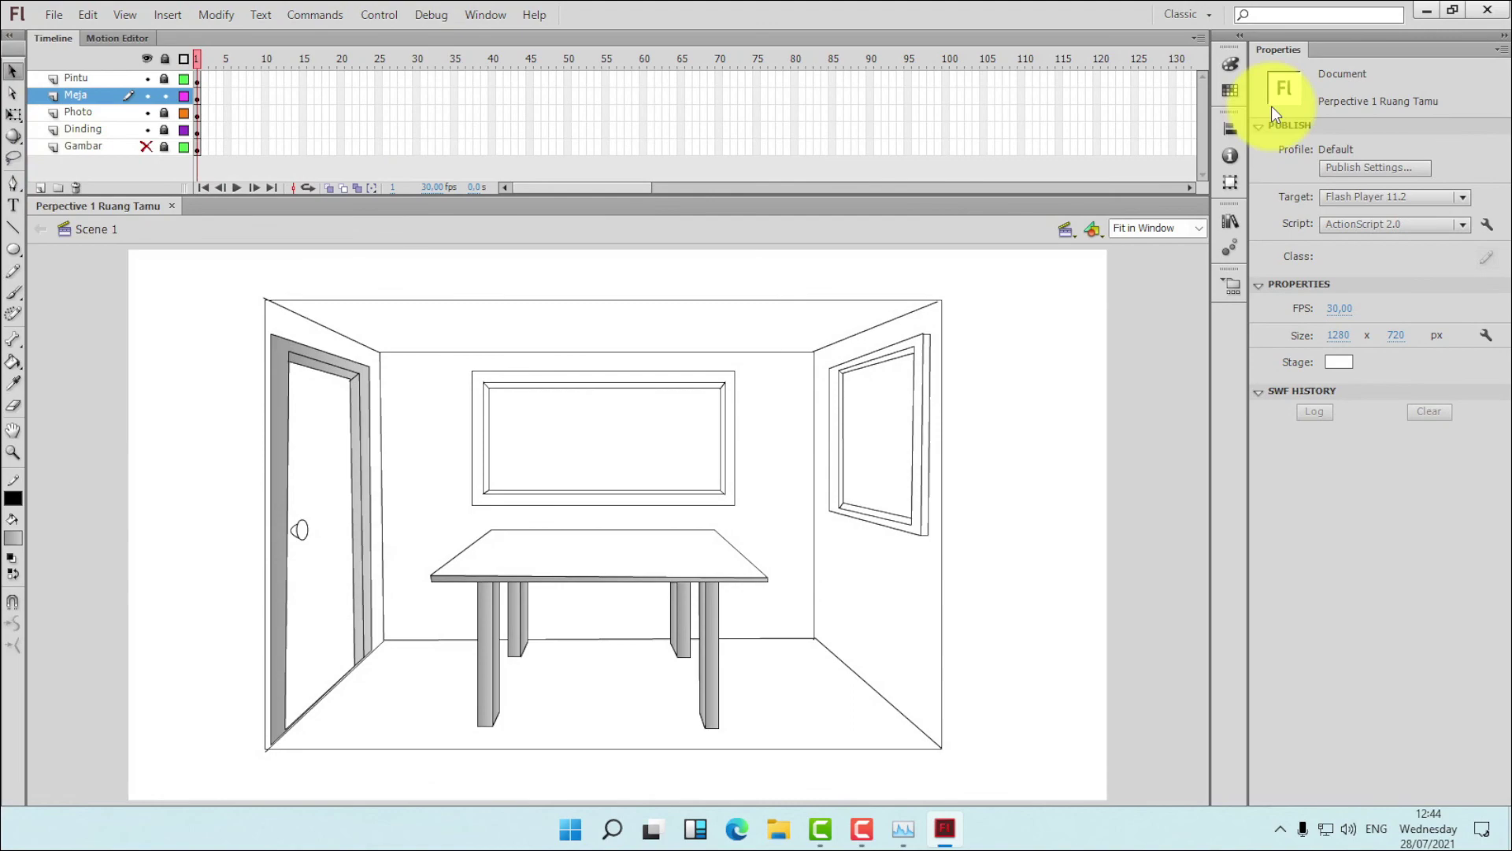
pyautogui.click(1498, 9)
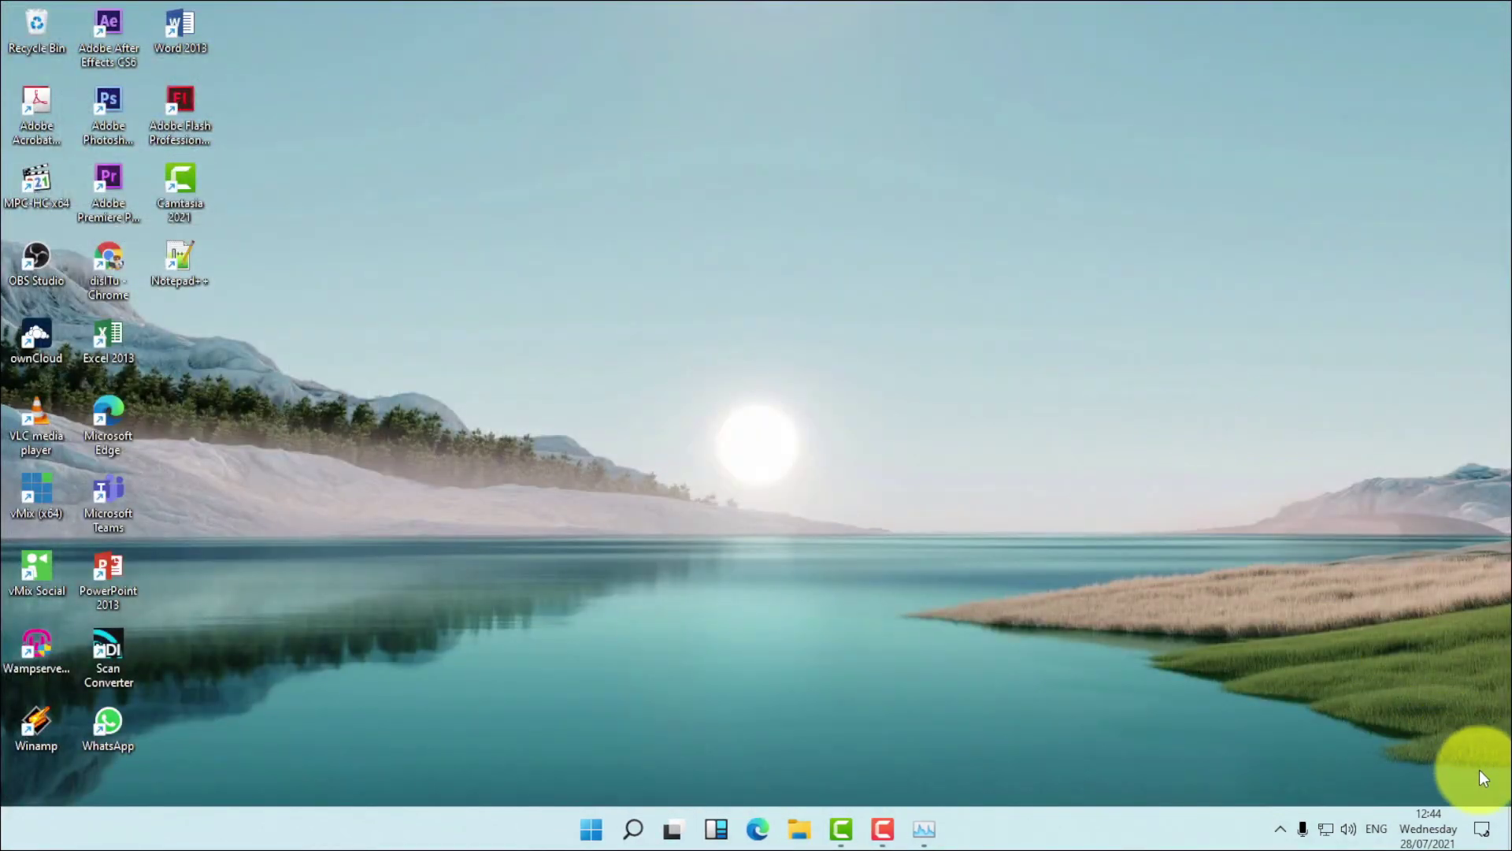